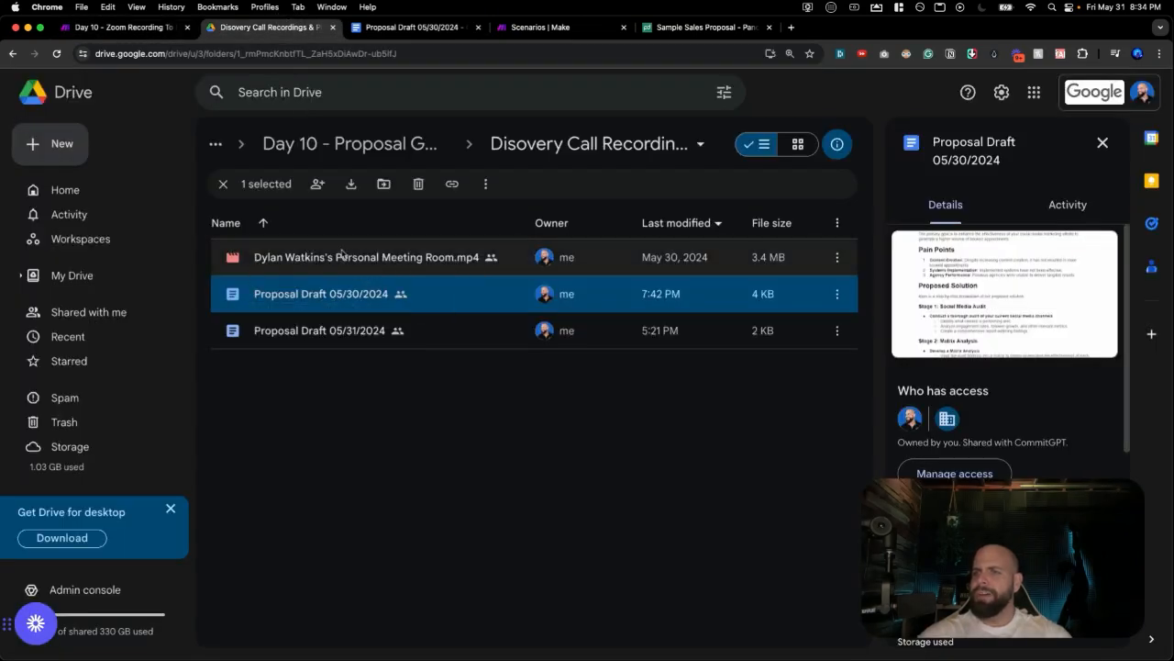
Switch to the Proposal Draft 05/30/2024 Google Docs document in Chrome.
click(401, 26)
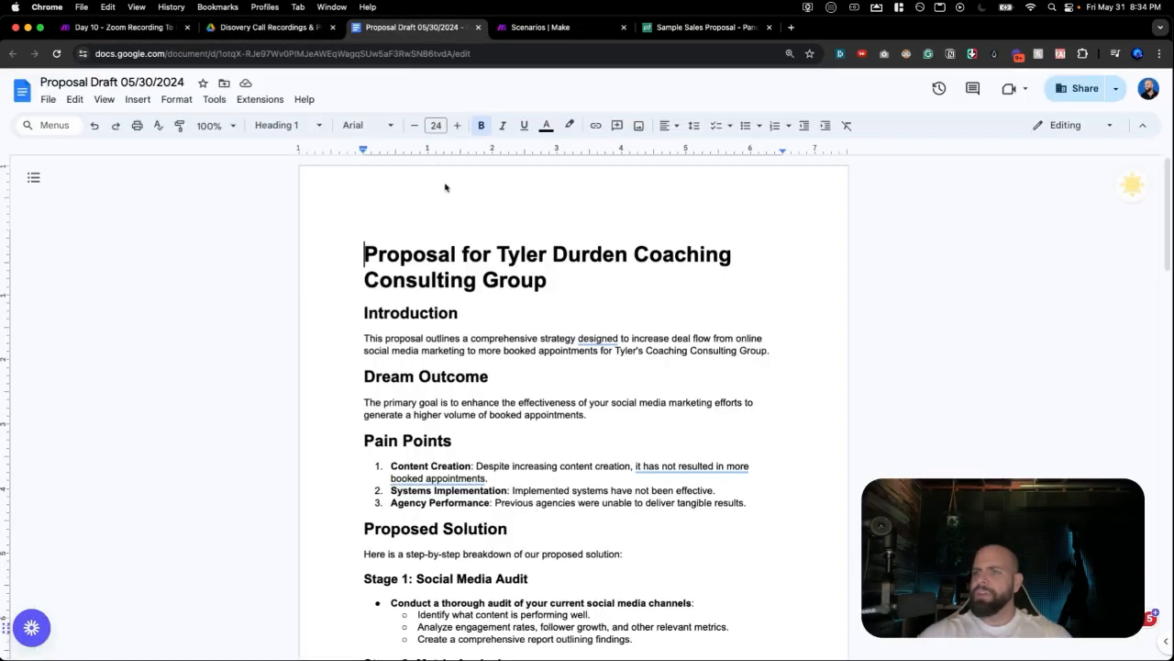
scroll(472, 257, down, 2)
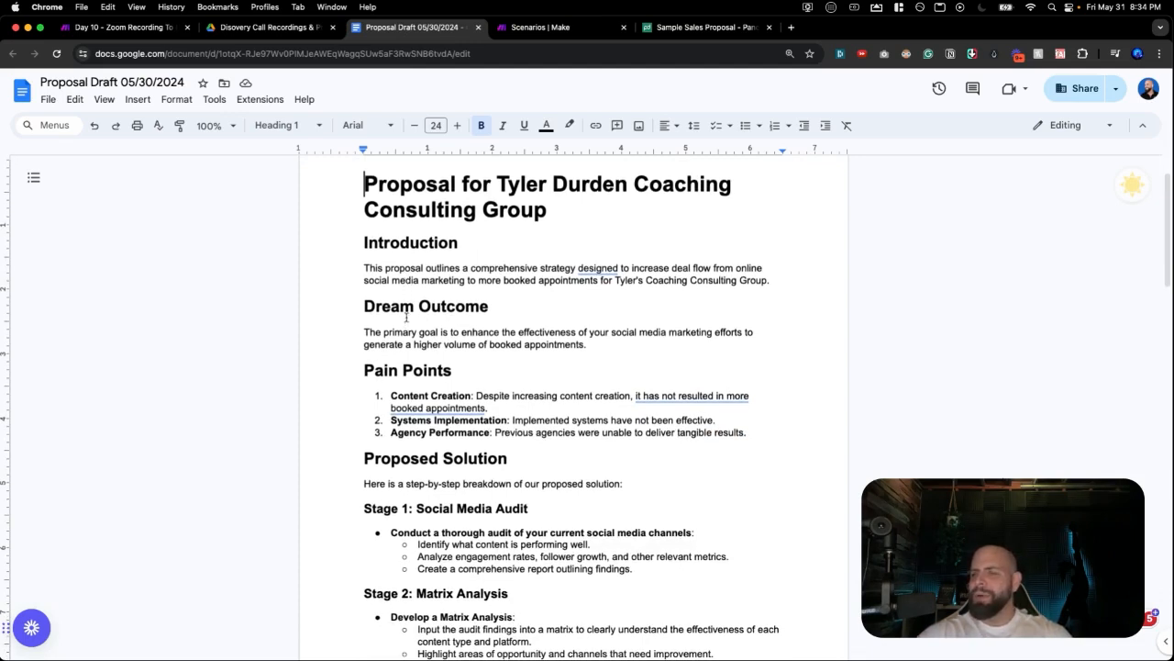
scroll(407, 339, down, 1)
scroll(406, 344, down, 8)
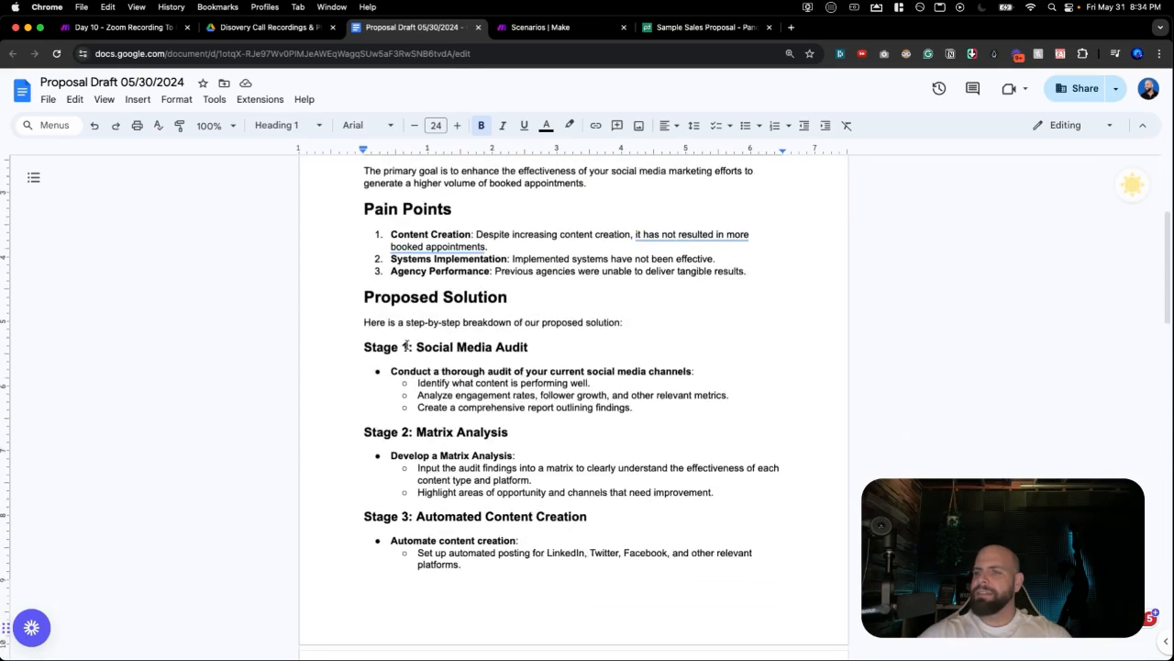
scroll(408, 336, down, 10)
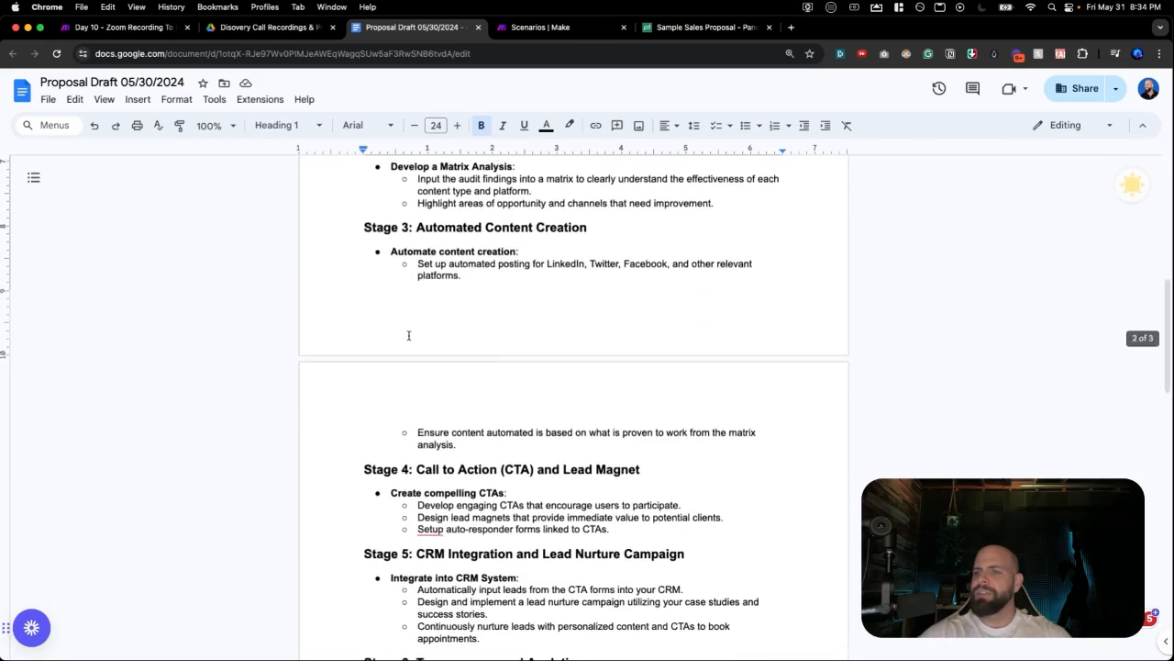
scroll(408, 336, down, 6)
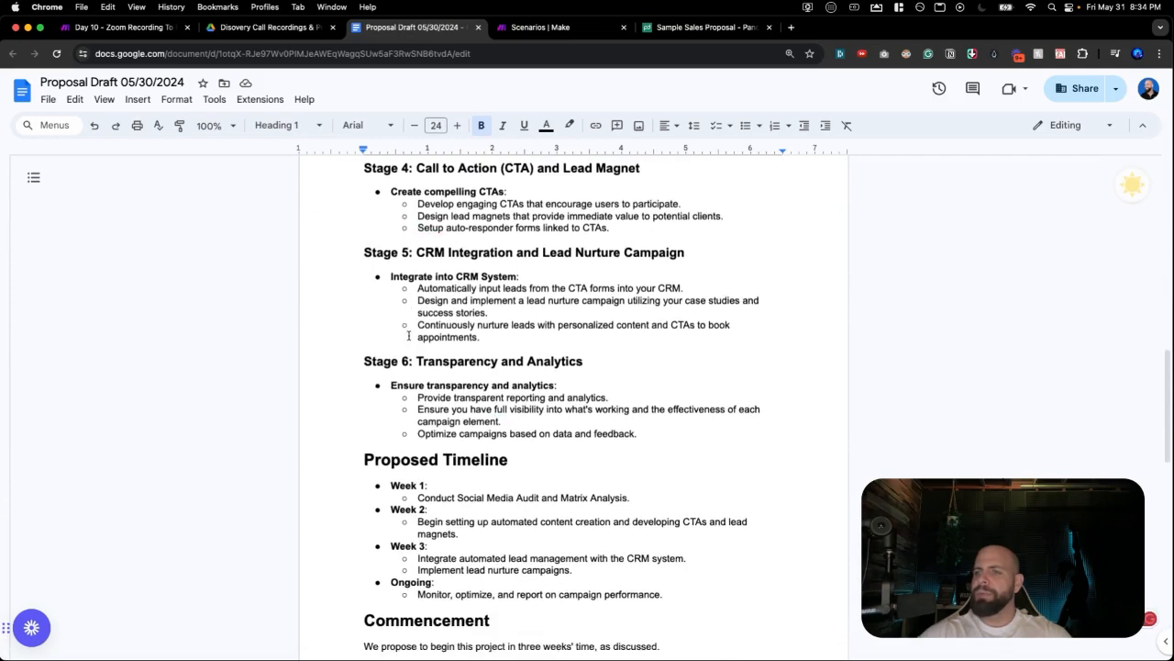
scroll(417, 406, down, 5)
scroll(417, 407, up, 20)
scroll(417, 401, up, 3)
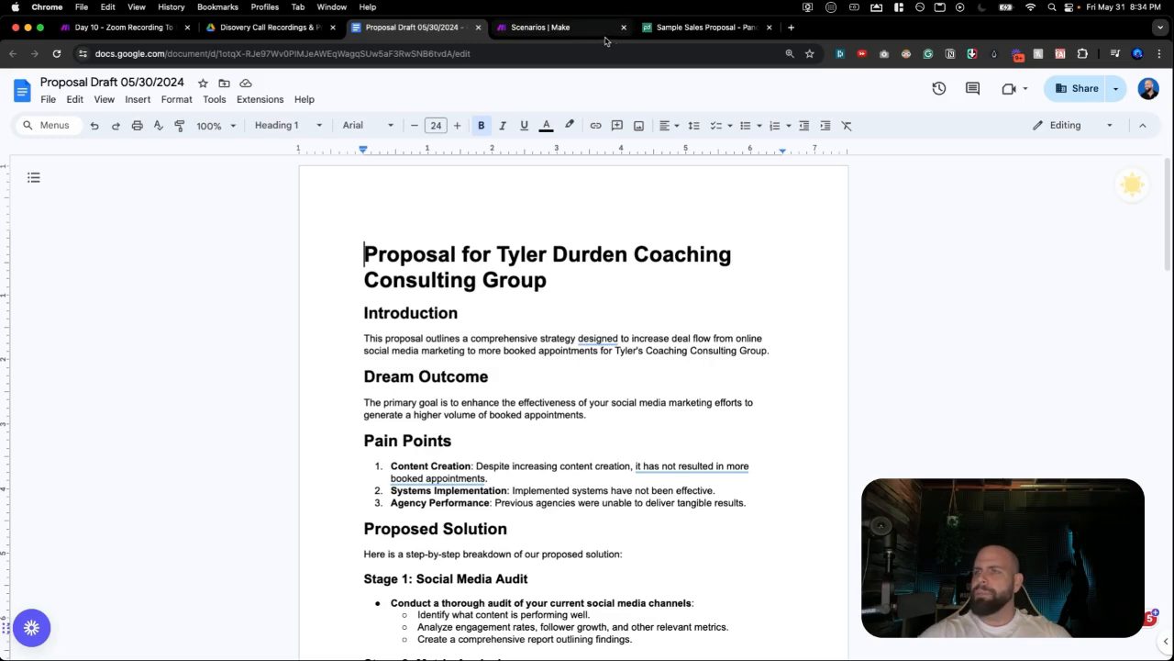
click(701, 26)
Return to the PandaDoc template tab and go to the PandaDoc home dashboard.
key(super+t)
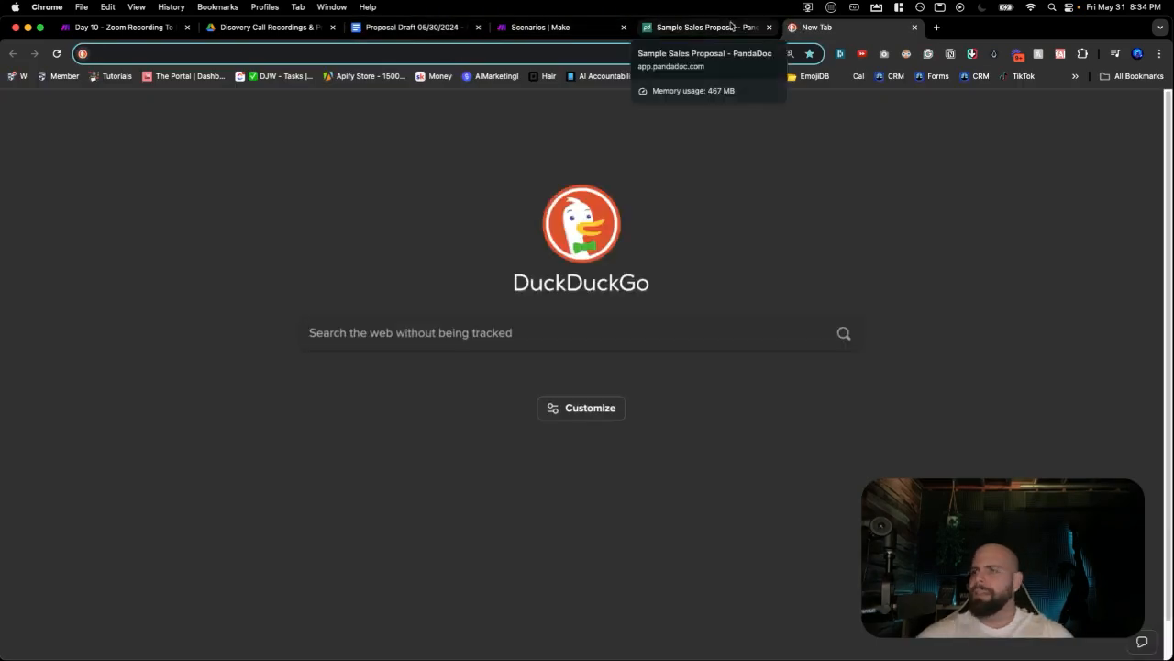
click(731, 27)
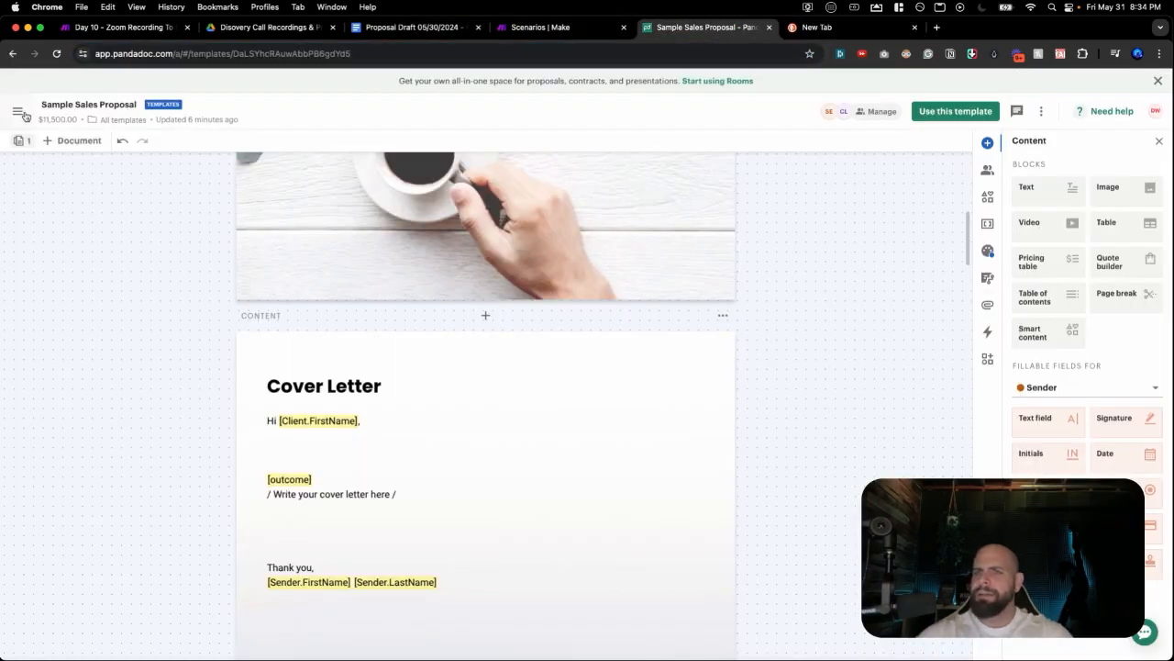
click(18, 111)
click(46, 193)
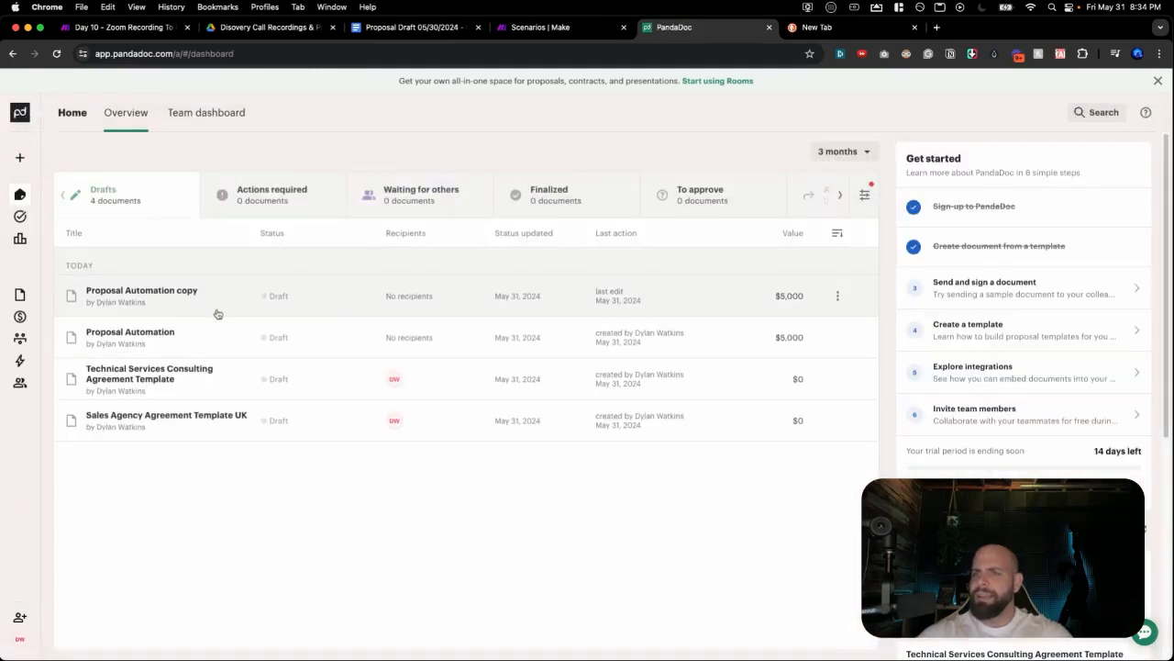
Reopen Sample Sales Proposal from Documents > Templates, then show Make's 30 Day AI Agent Challenge scenarios.
mouse_move(33, 197)
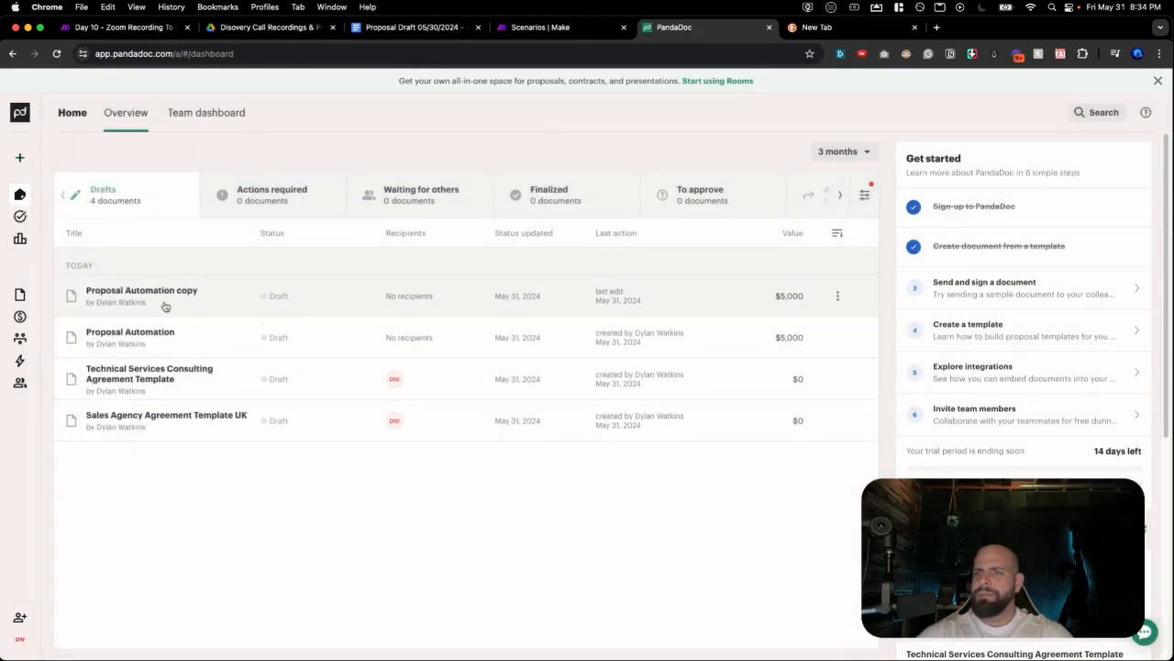
mouse_move(42, 299)
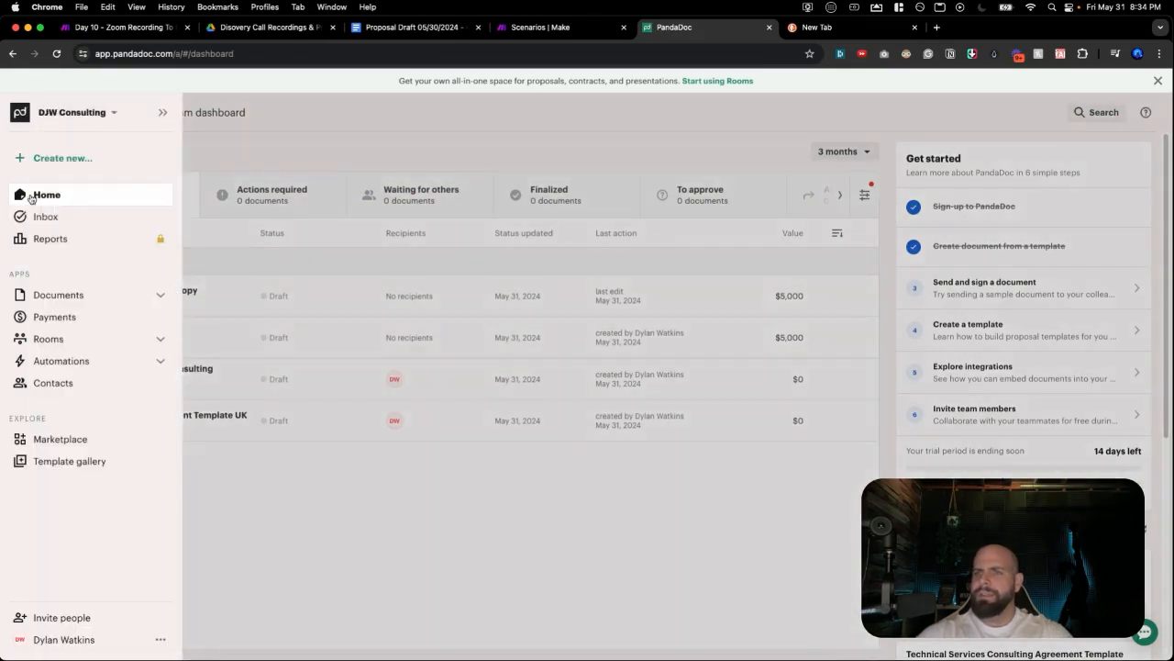
click(52, 293)
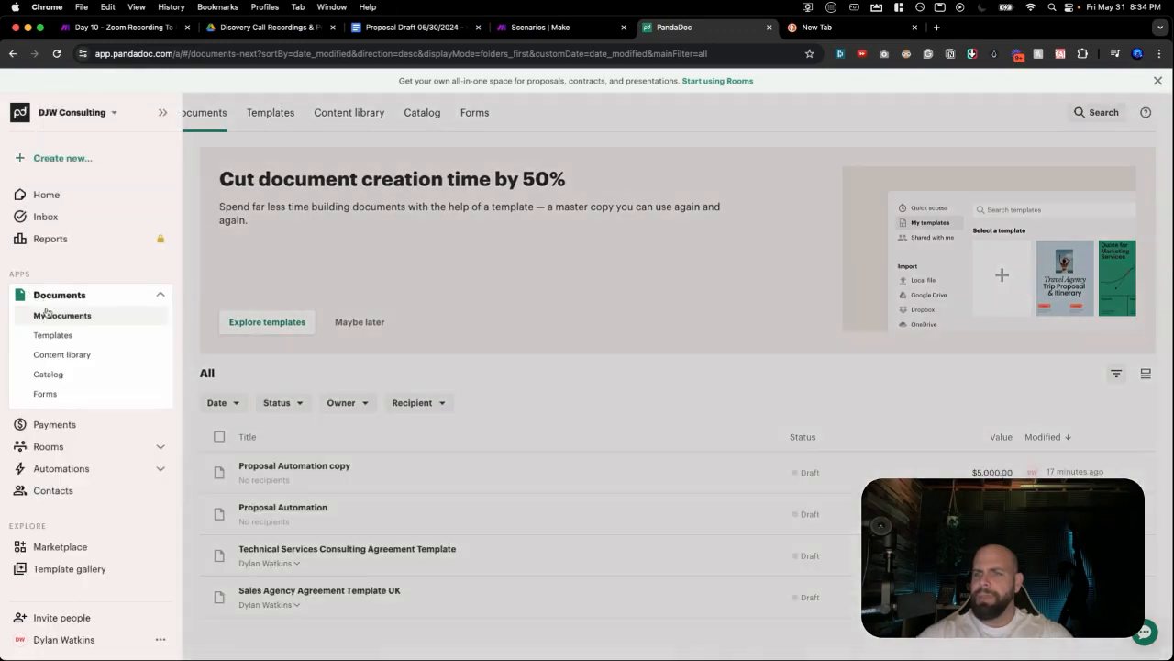
click(48, 334)
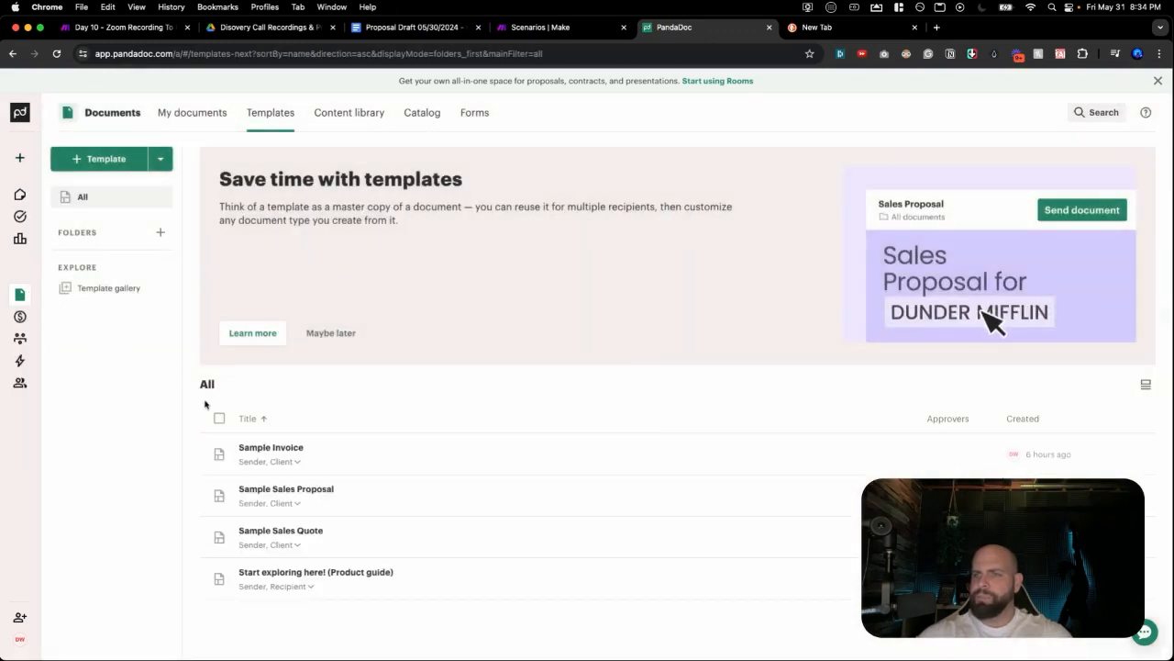
click(288, 494)
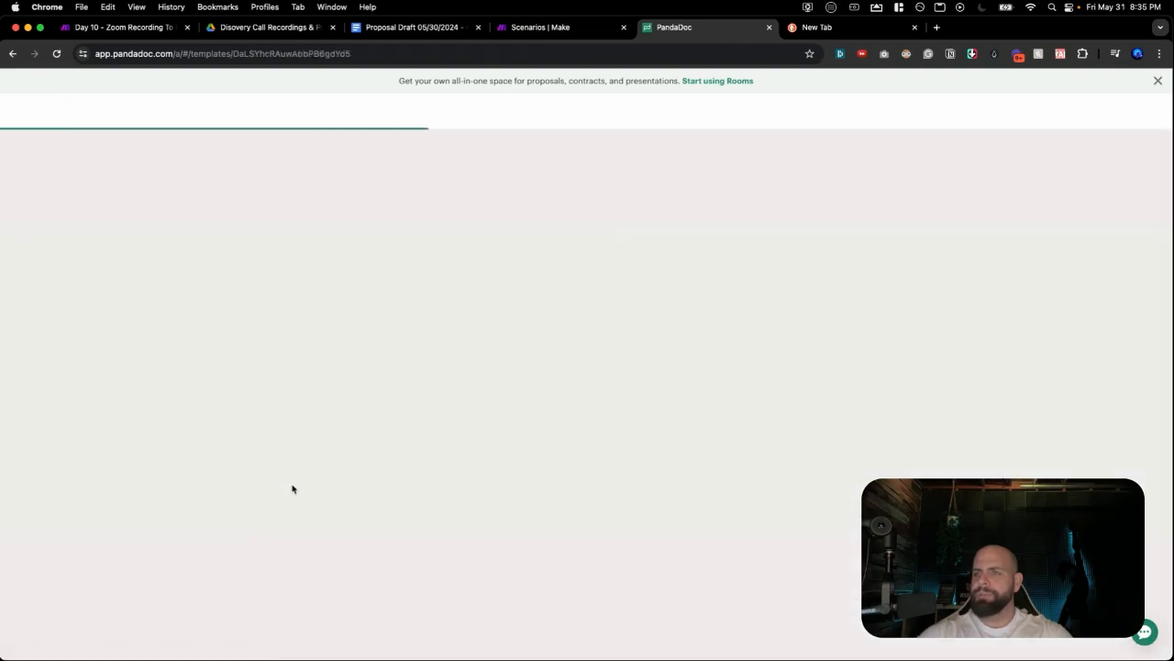
scroll(419, 267, up, 20)
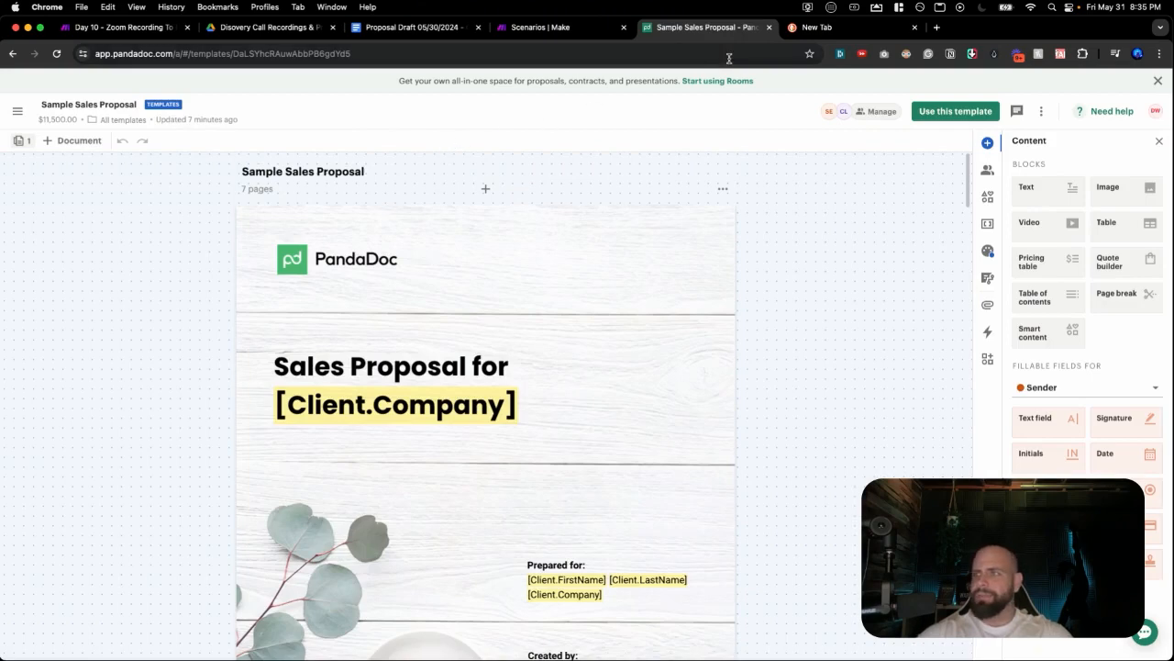
click(582, 33)
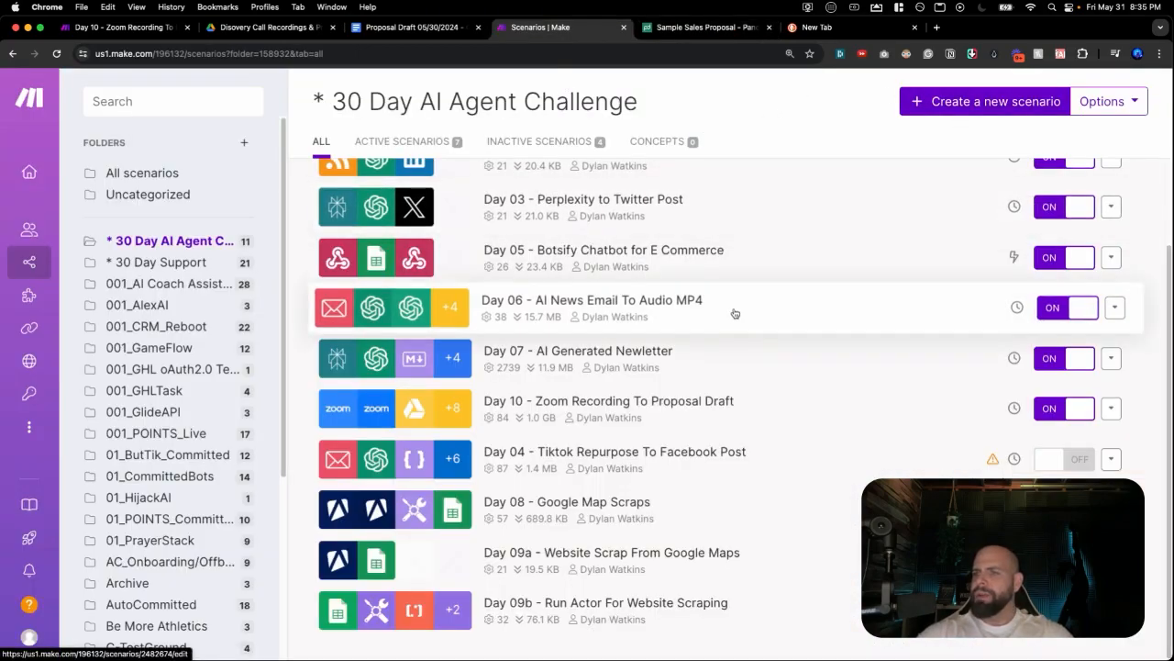
Create a new, empty Make scenario titled 'Day 11 - Automated Proposal with Pandadoc'.
click(954, 101)
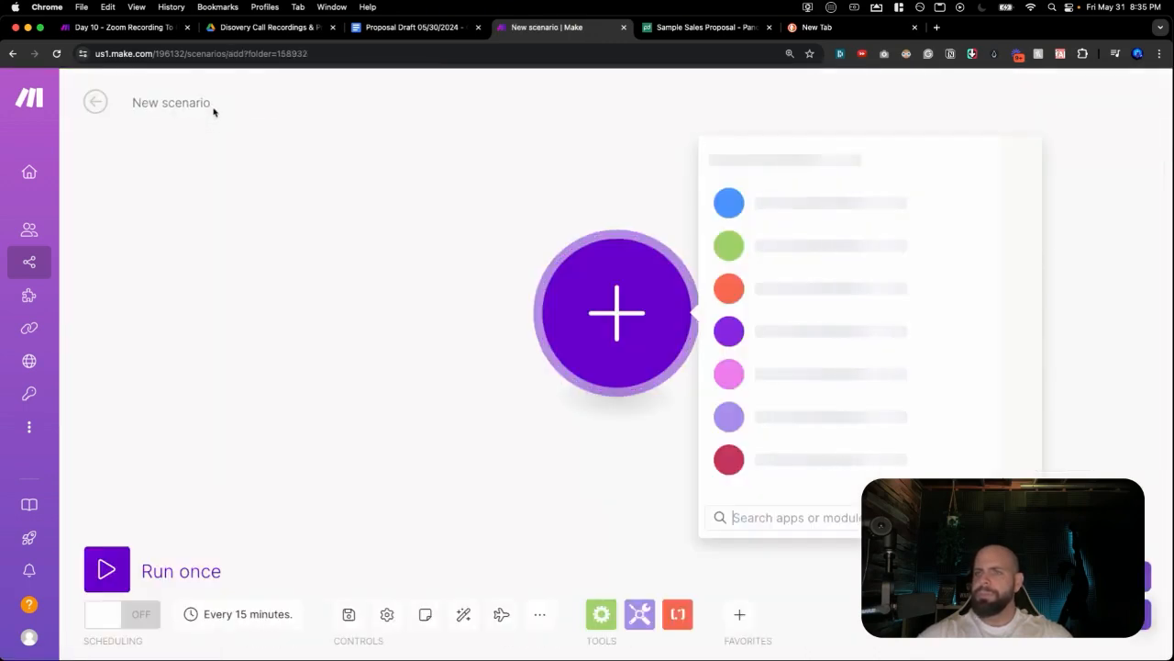
click(188, 103)
text(Day 11 - )
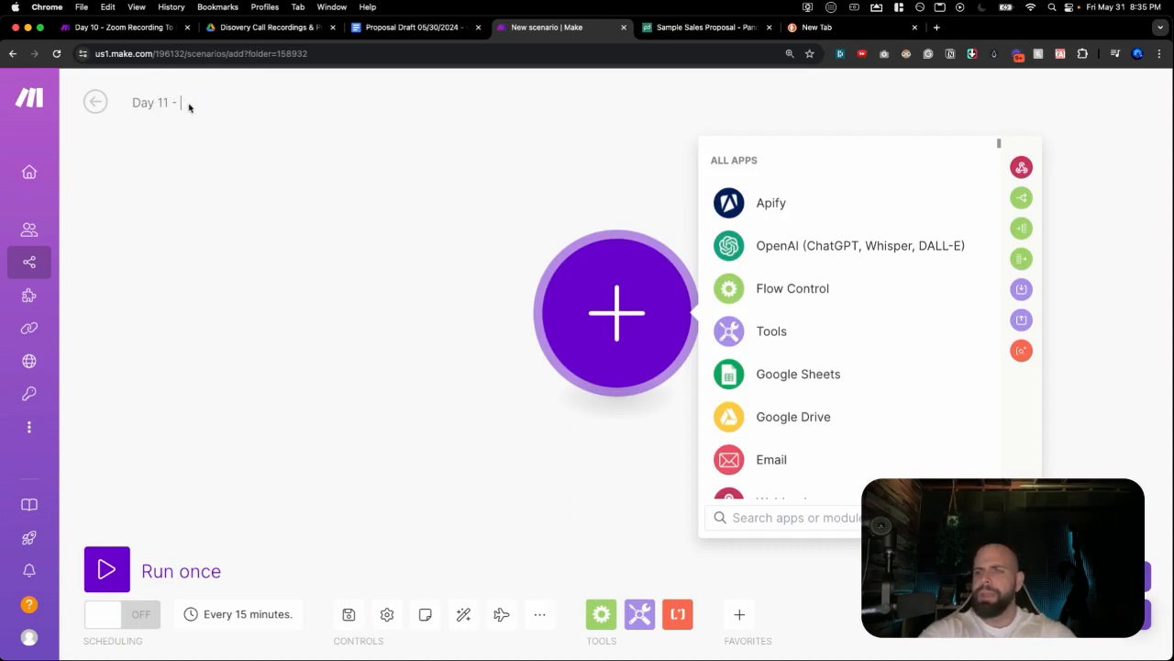
text(Automated P)
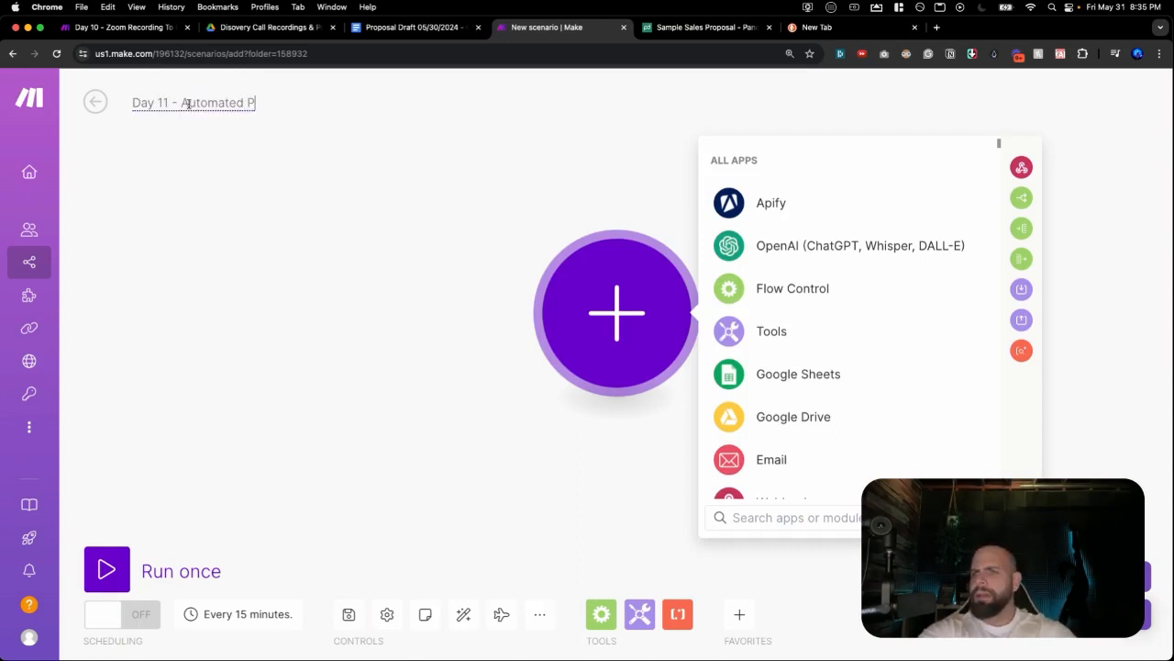
text(roposal with Pandadoc)
click(488, 350)
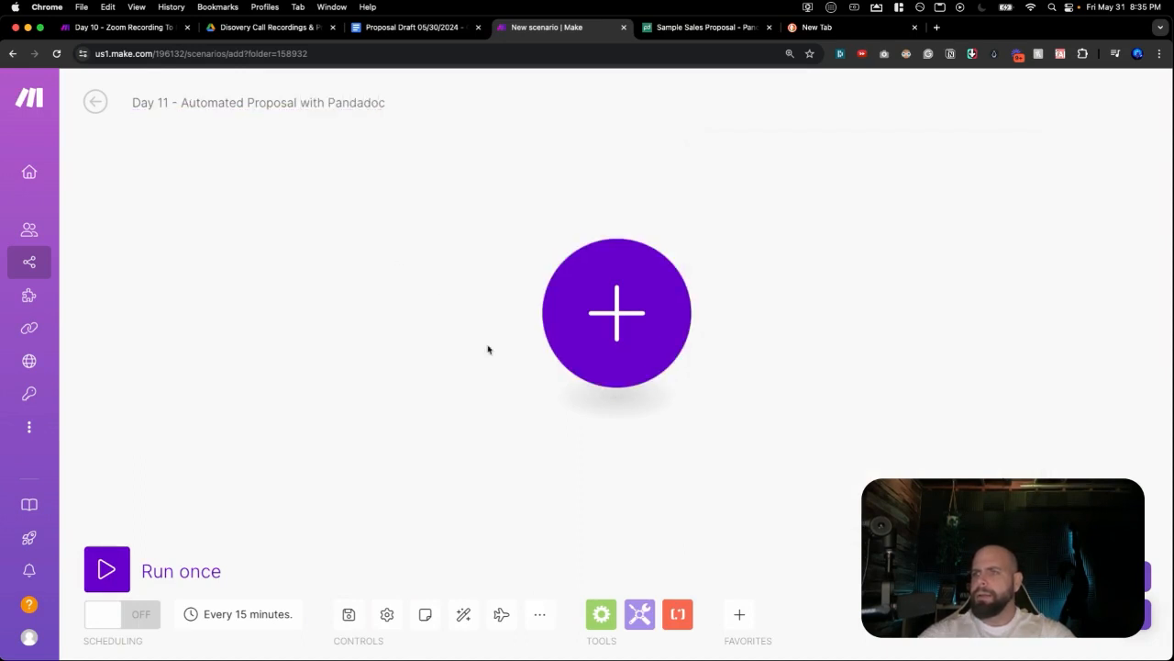
Add a PandaDoc Create a Document module using the Sample Sales Proposal template.
click(549, 312)
text(pand)
key(Return)
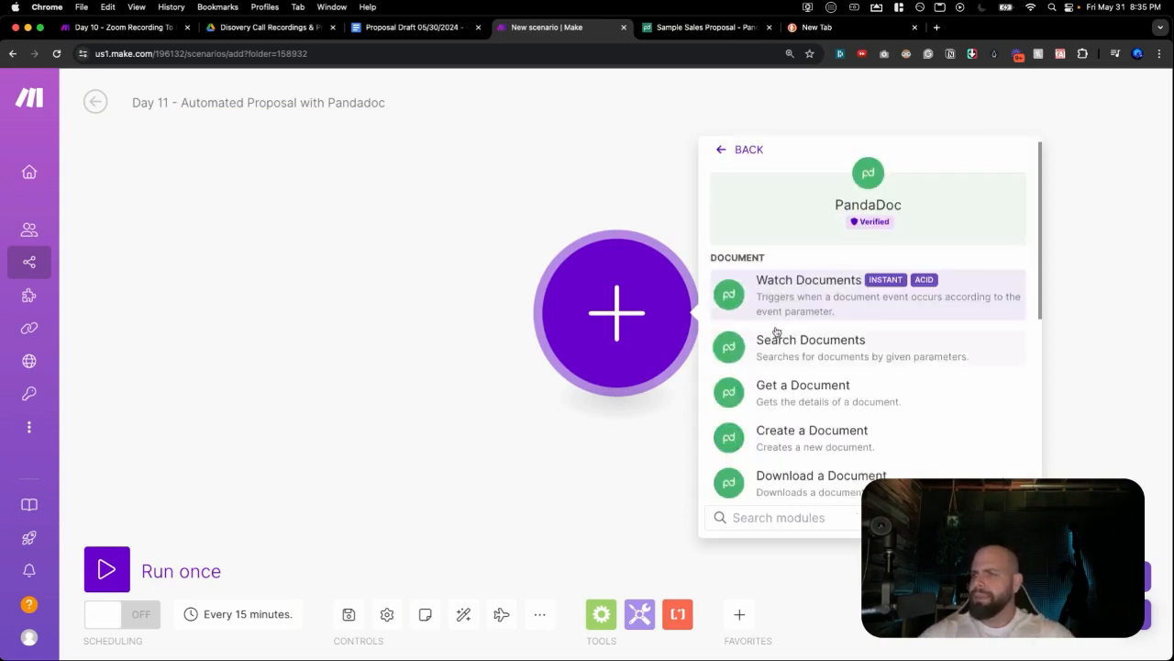
click(790, 437)
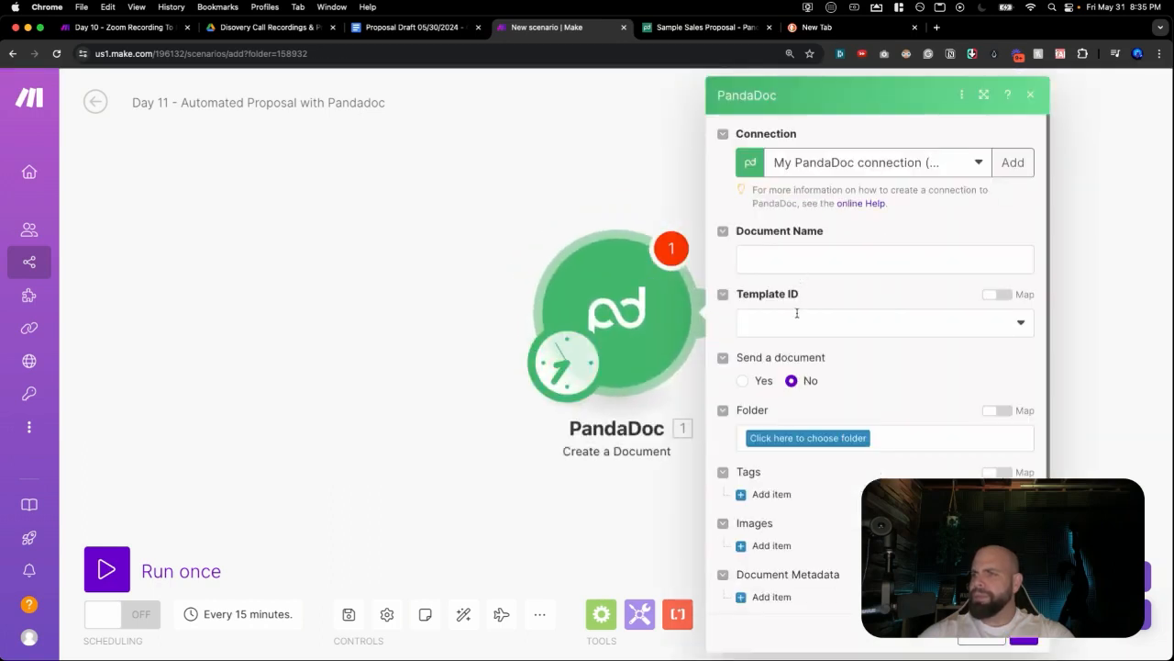
click(797, 316)
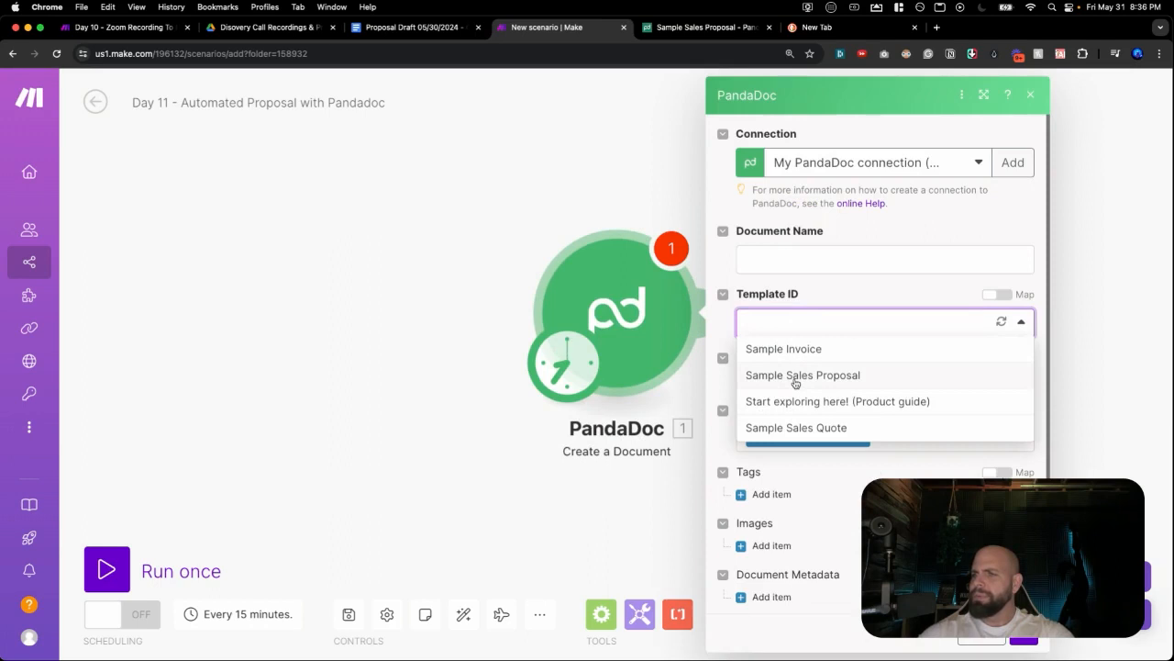
click(795, 377)
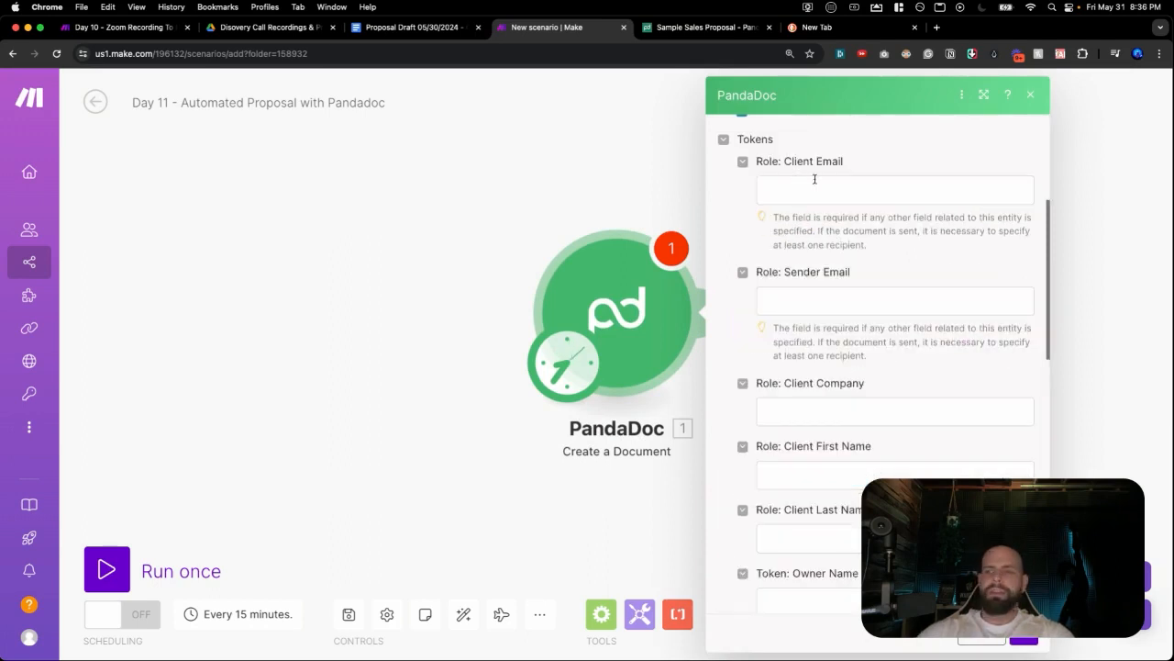
Select the module's 'Token: Outcome' label and return to the Proposal Draft document.
scroll(816, 308, down, 10)
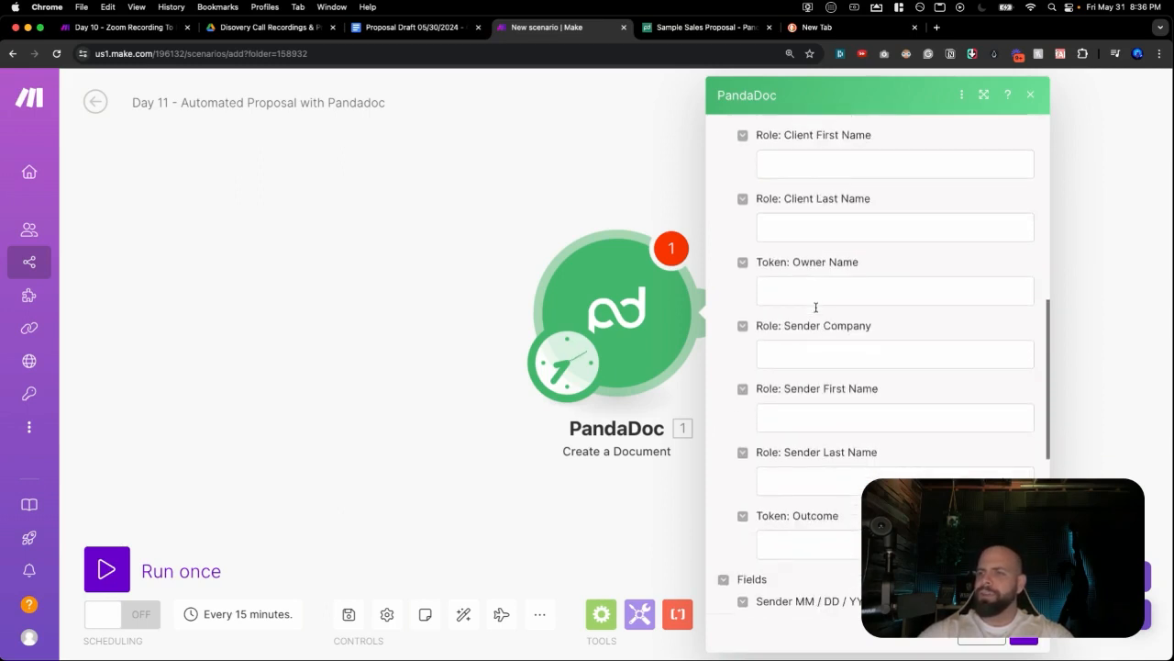
scroll(816, 310, down, 3)
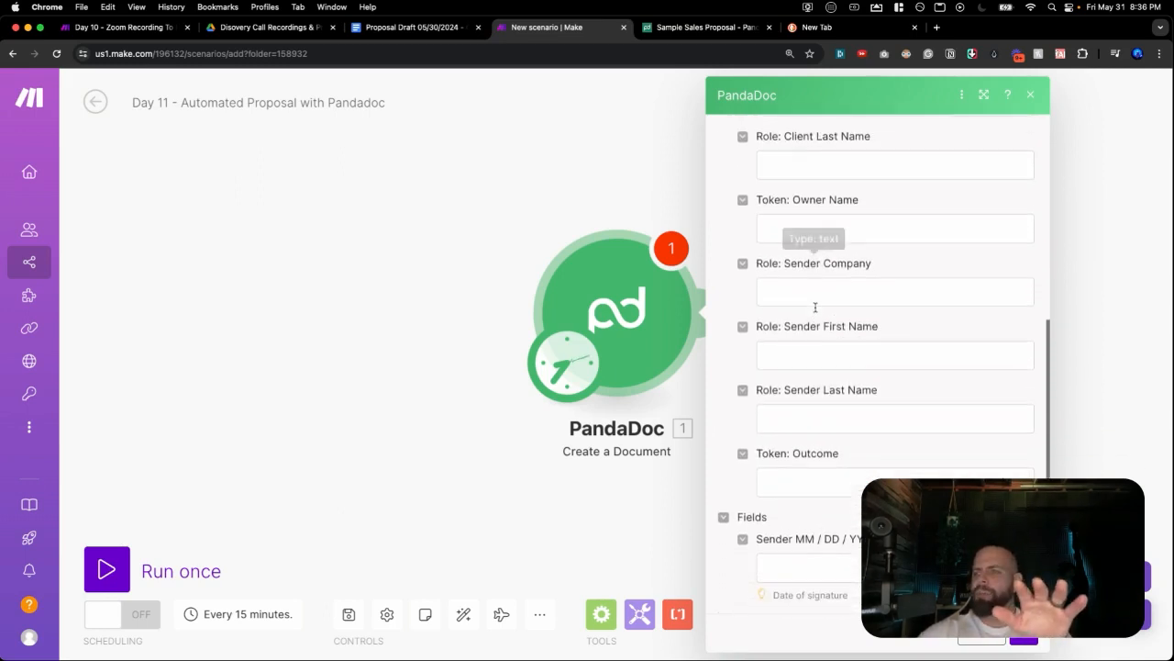
drag(782, 447, 862, 446)
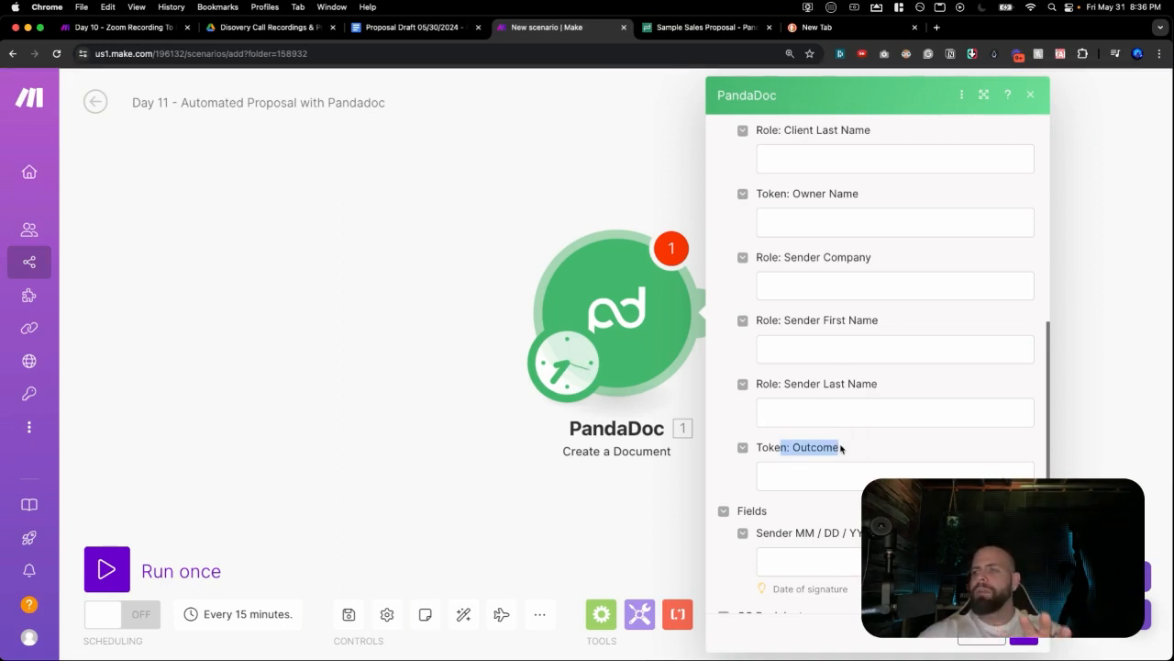
triple_click(836, 447)
click(416, 31)
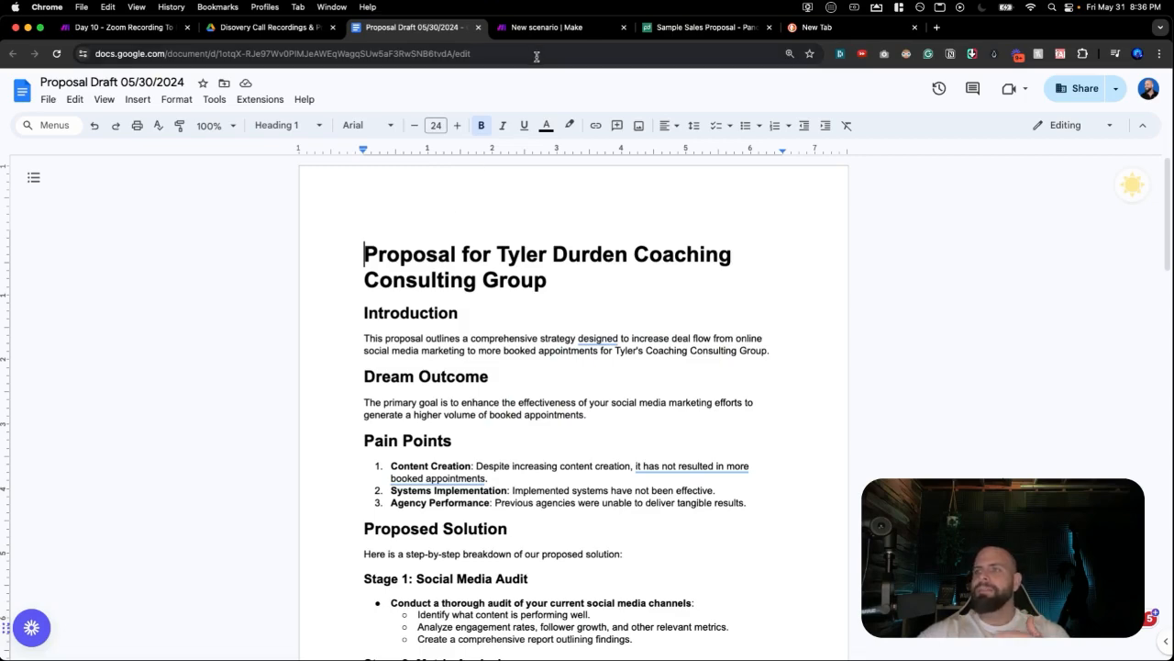
click(658, 33)
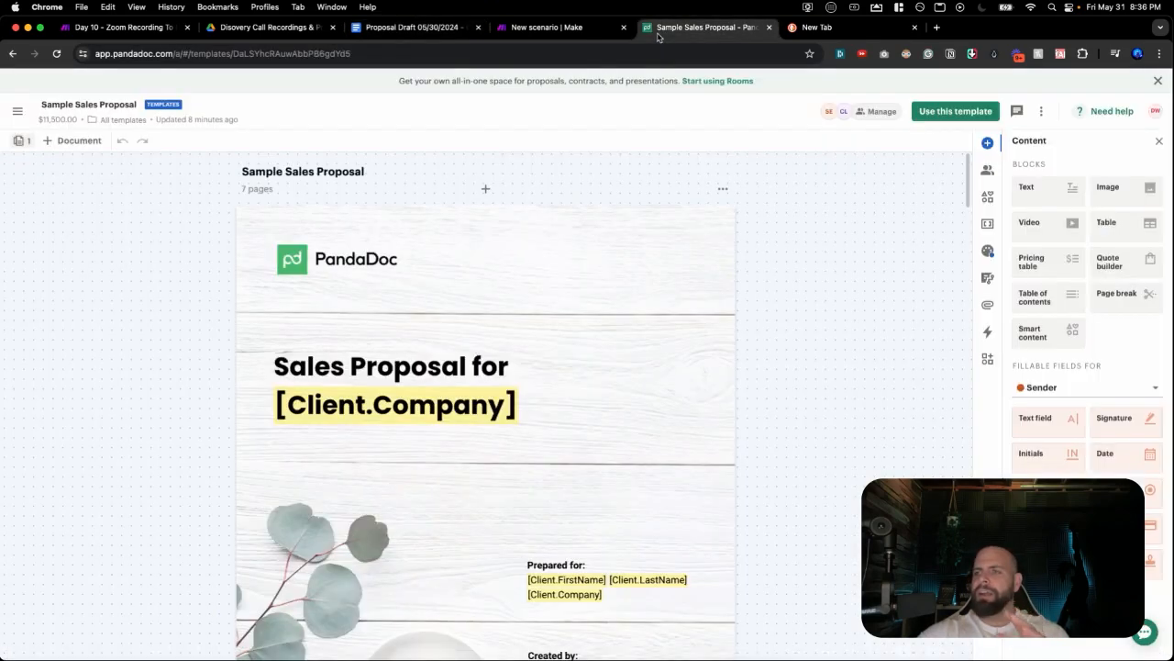
scroll(427, 332, down, 6)
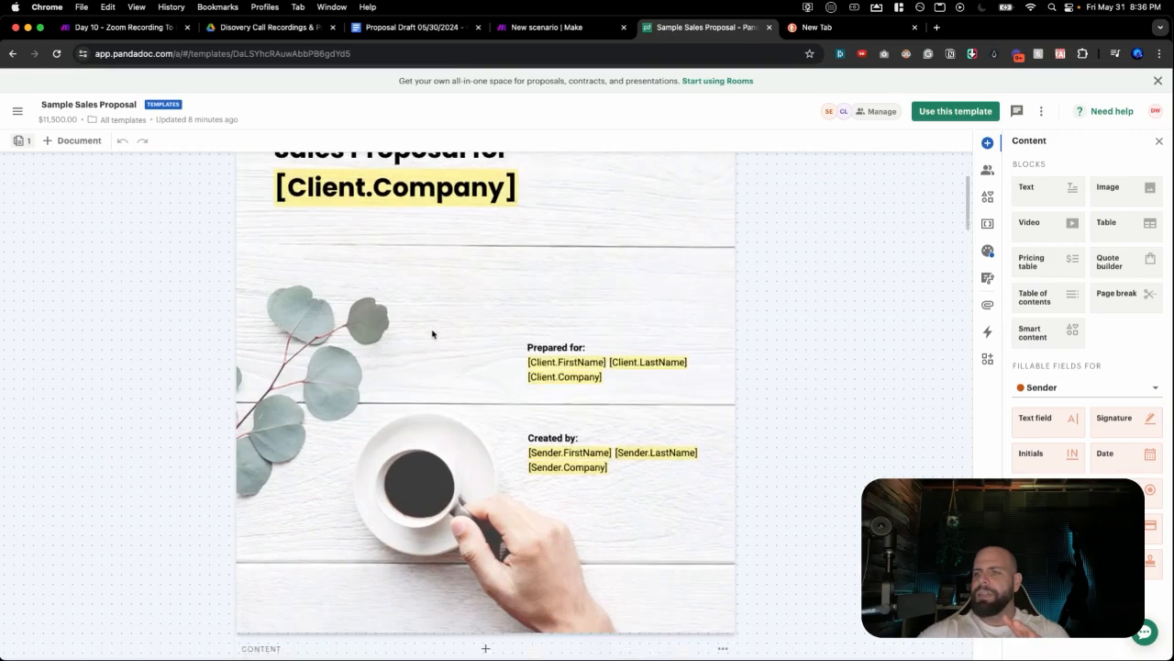
scroll(433, 334, down, 5)
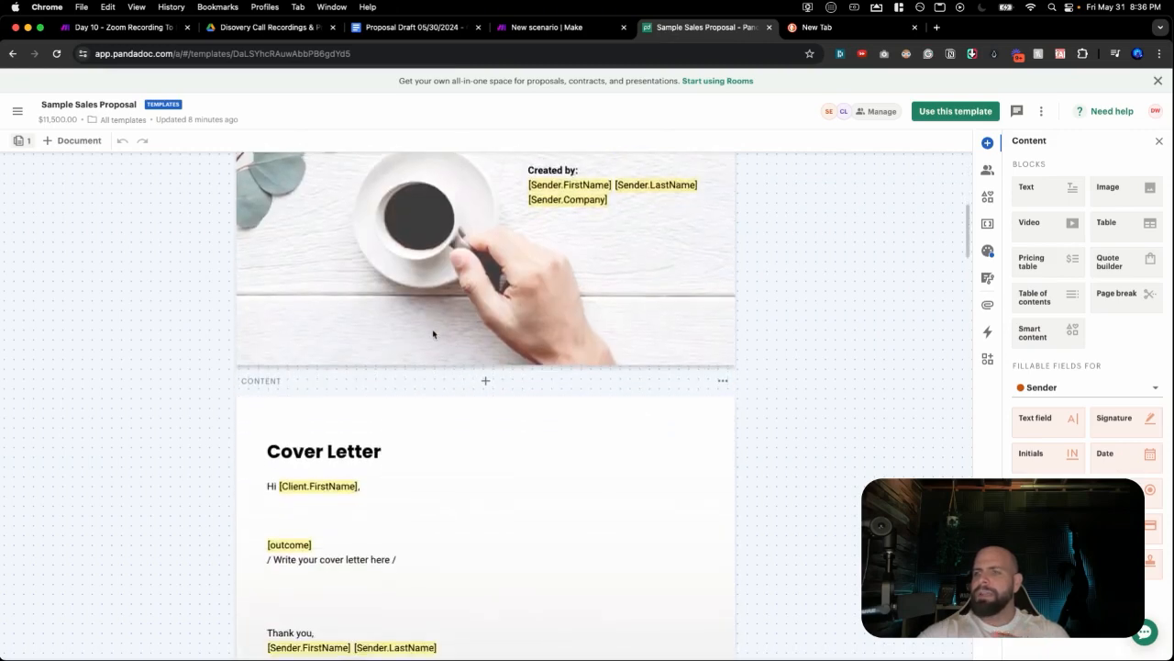
scroll(433, 334, down, 6)
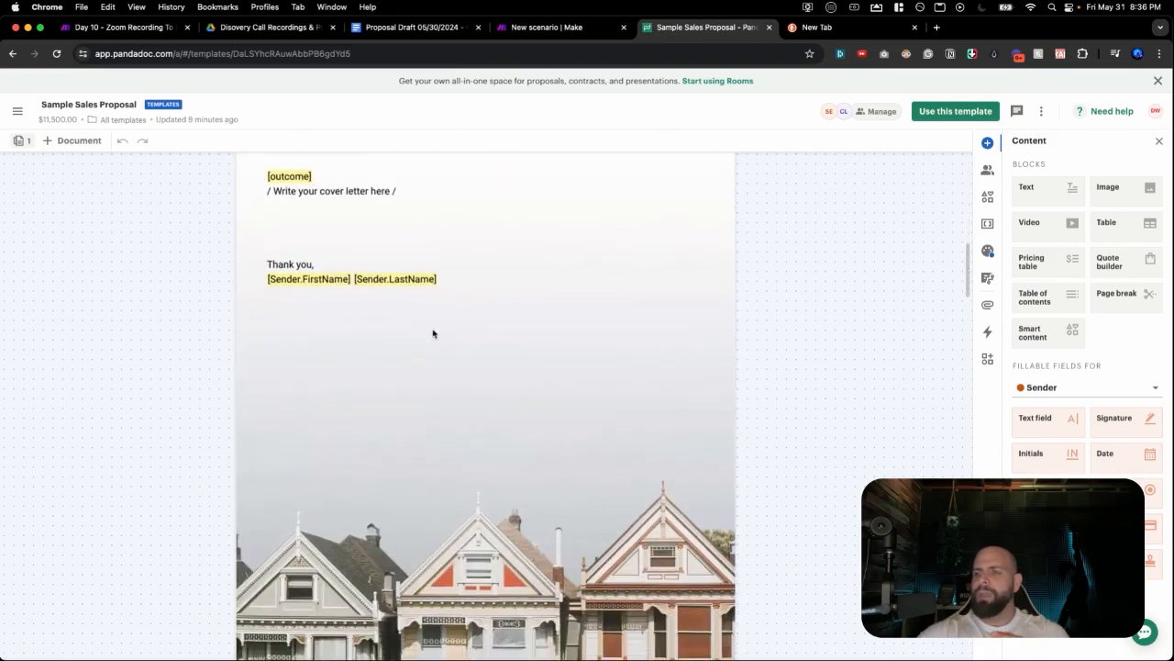
scroll(433, 334, down, 6)
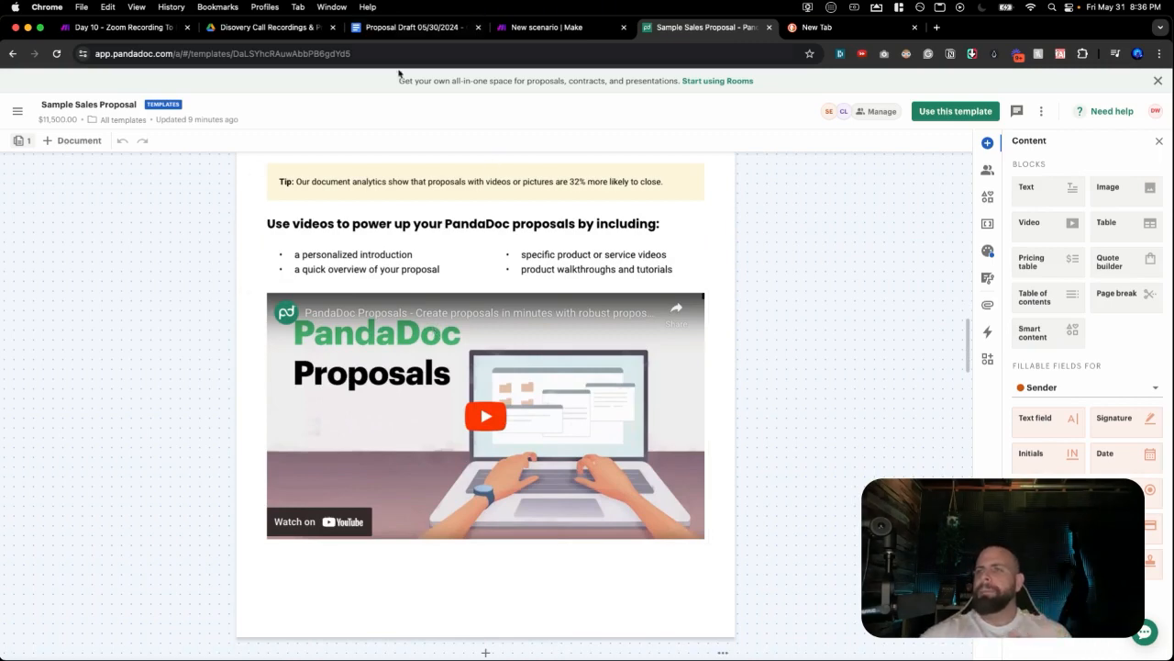
click(394, 27)
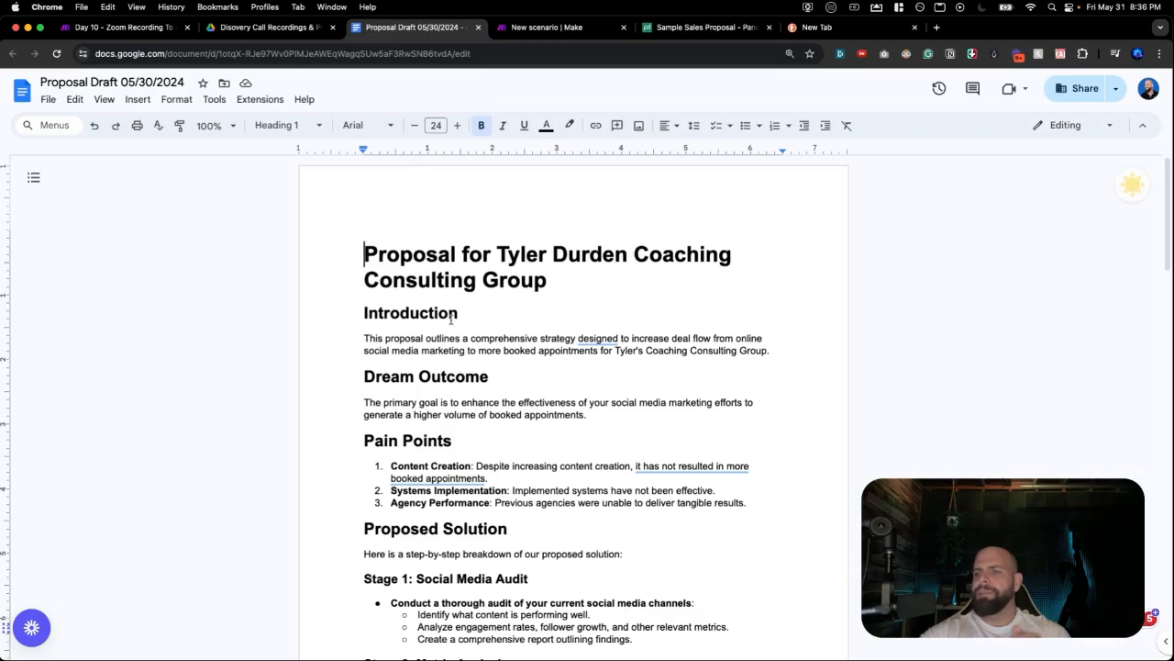
click(673, 29)
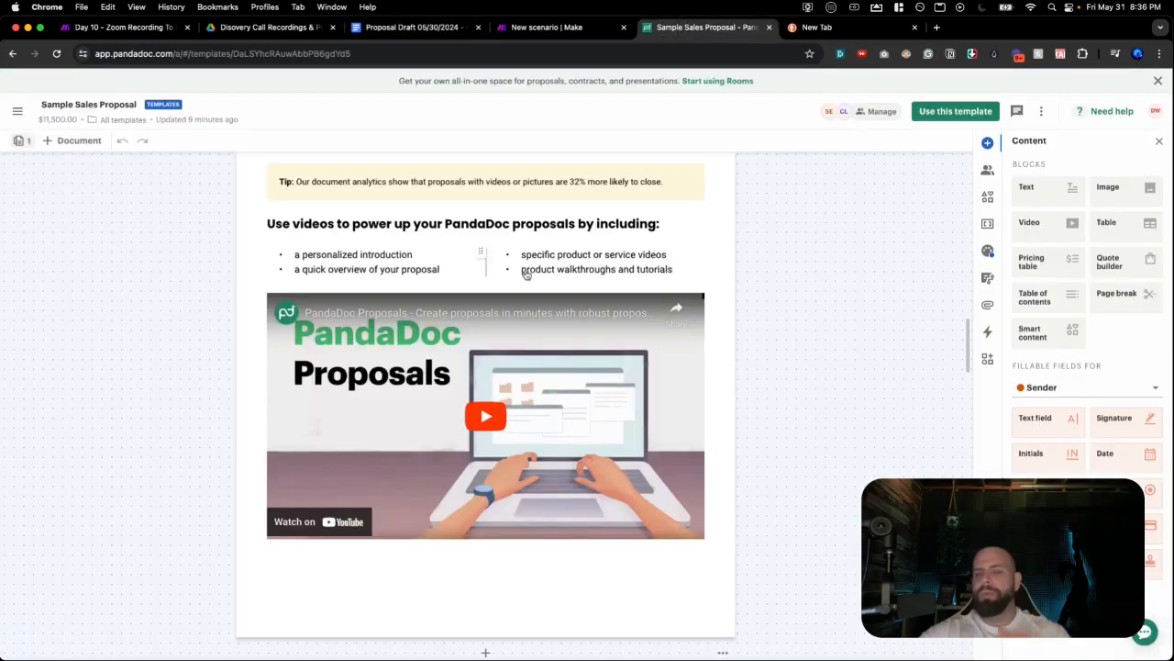
scroll(525, 277, up, 15)
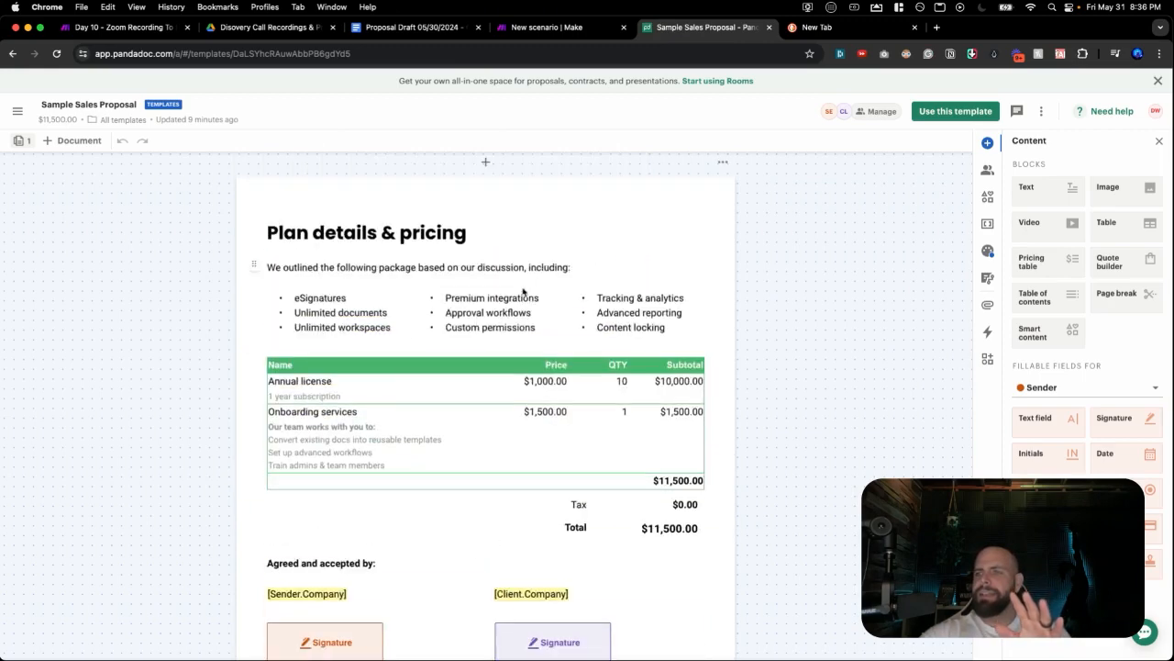
scroll(519, 332, up, 1)
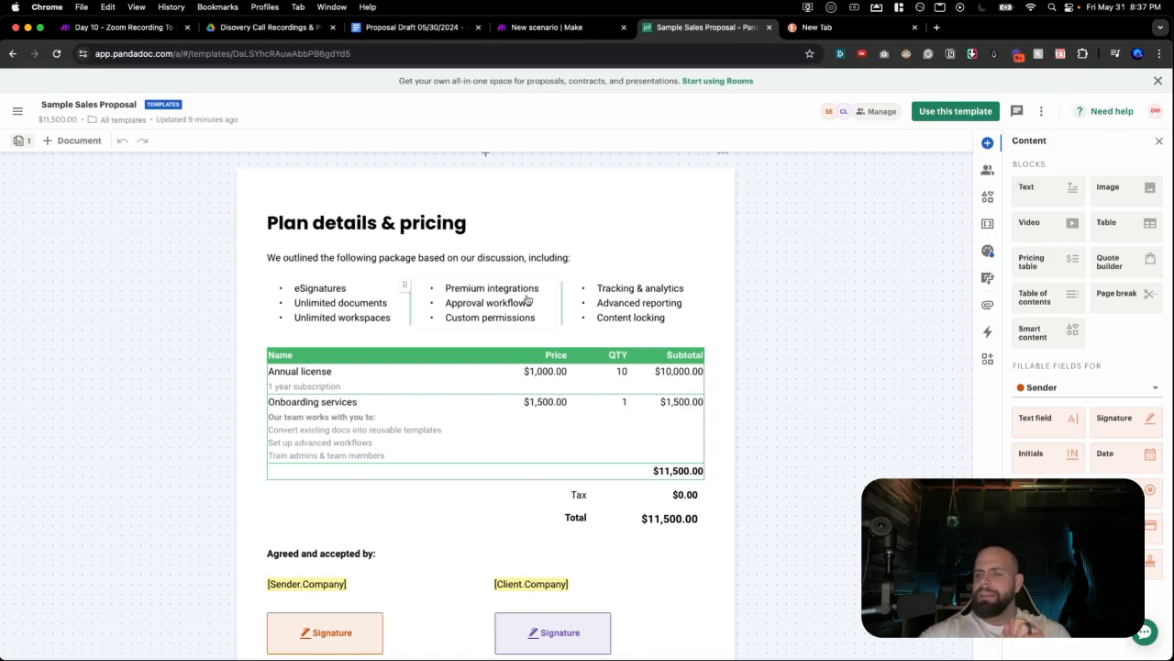
scroll(528, 299, up, 10)
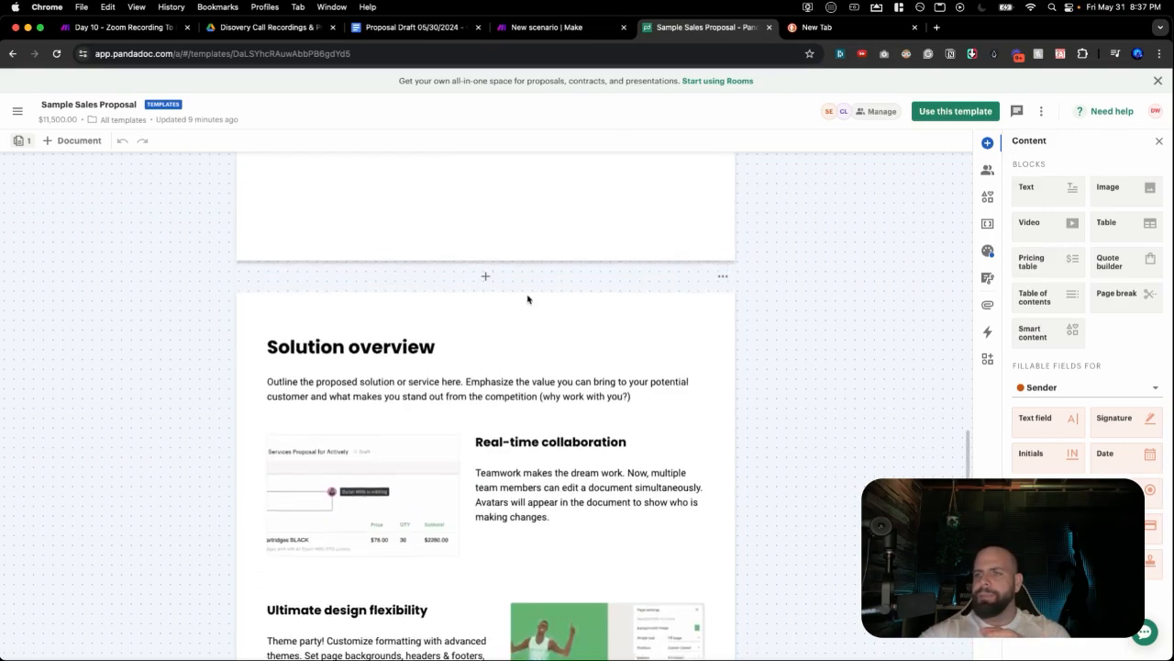
scroll(528, 299, up, 10)
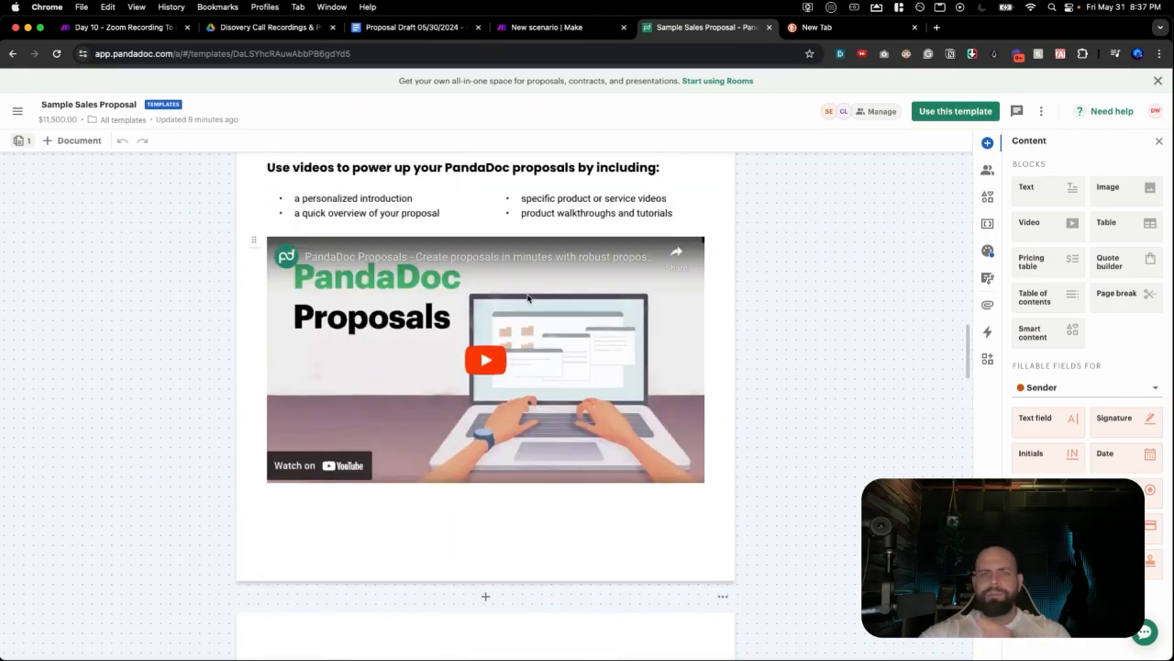
scroll(527, 299, up, 2)
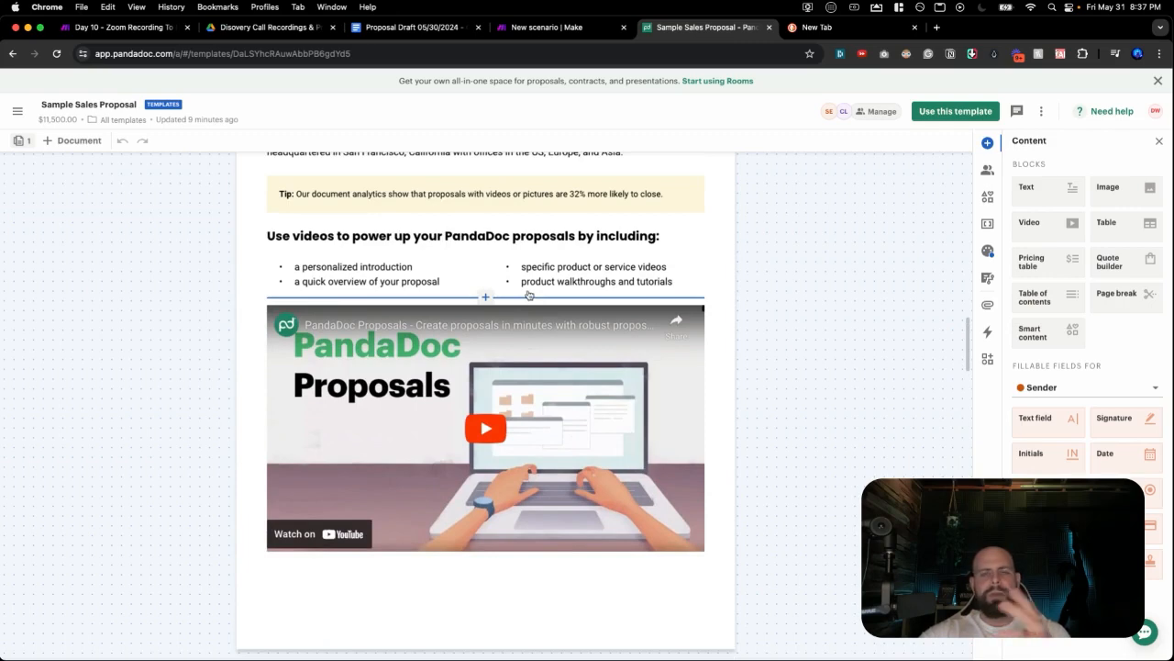
scroll(529, 294, up, 2)
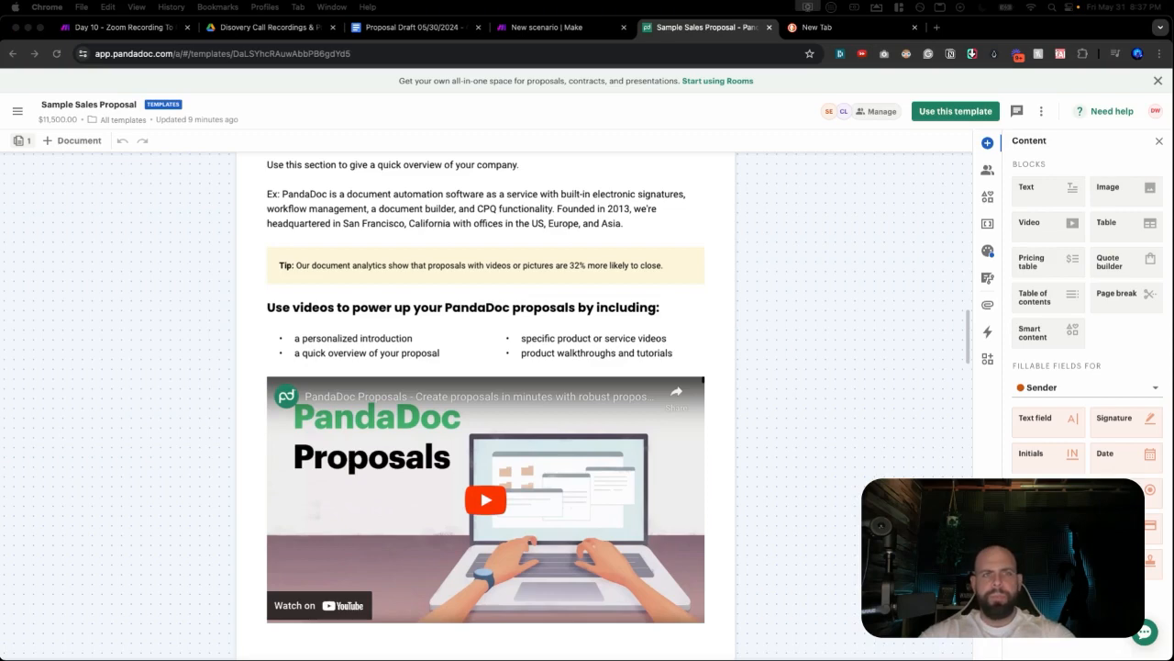
scroll(349, 338, up, 15)
scroll(355, 336, down, 3)
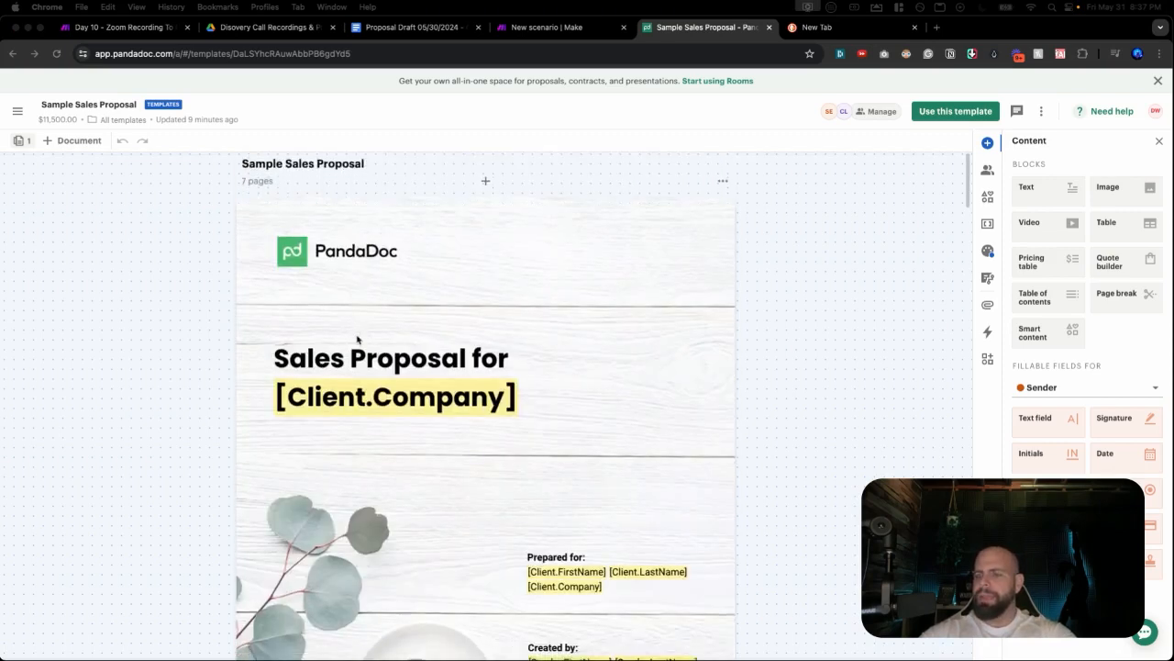
scroll(371, 347, down, 6)
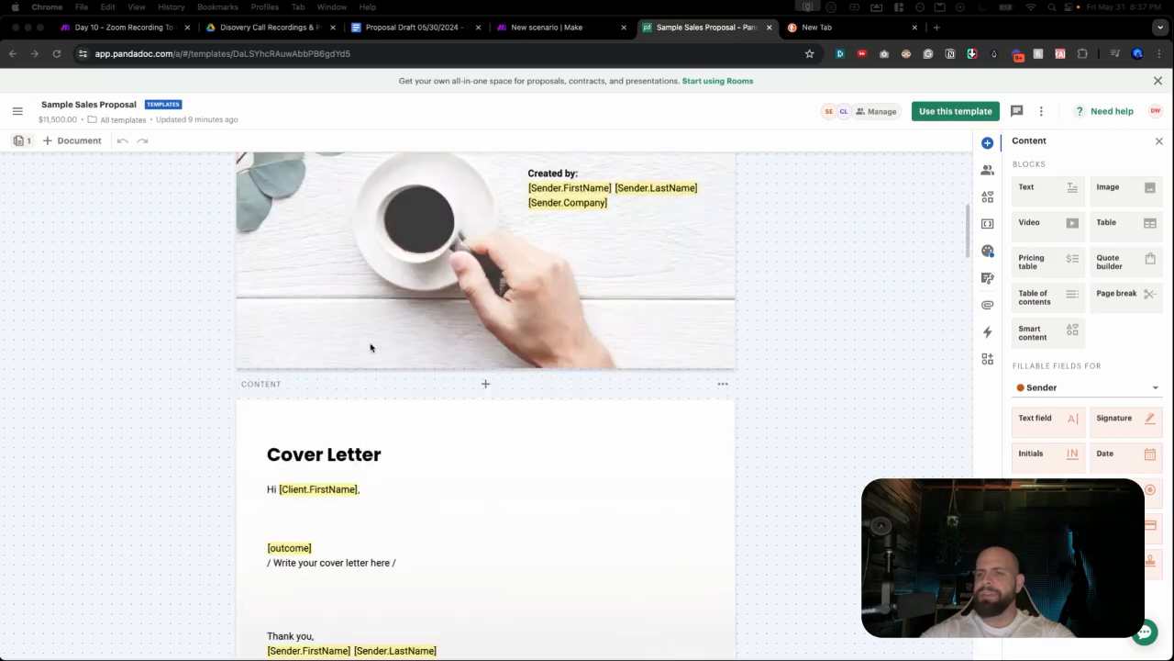
Delete the '/ Write your cover letter here /' line, add a blank line above [outcome], then select Dream Outcome in the draft.
scroll(353, 396, down, 1)
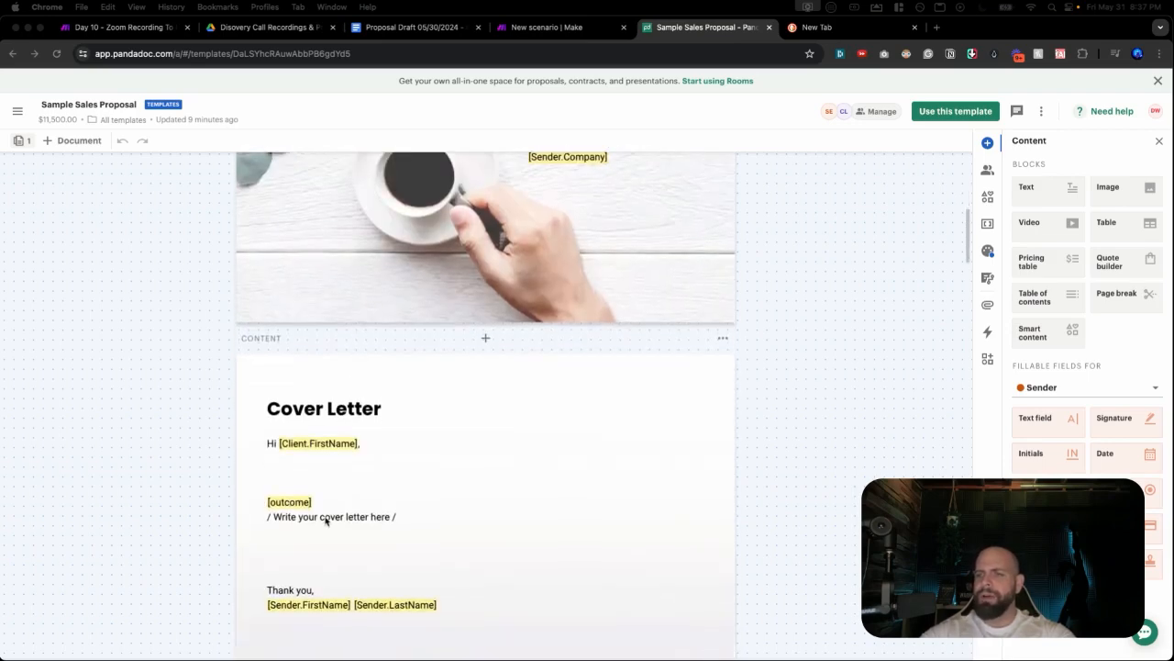
triple_click(325, 517)
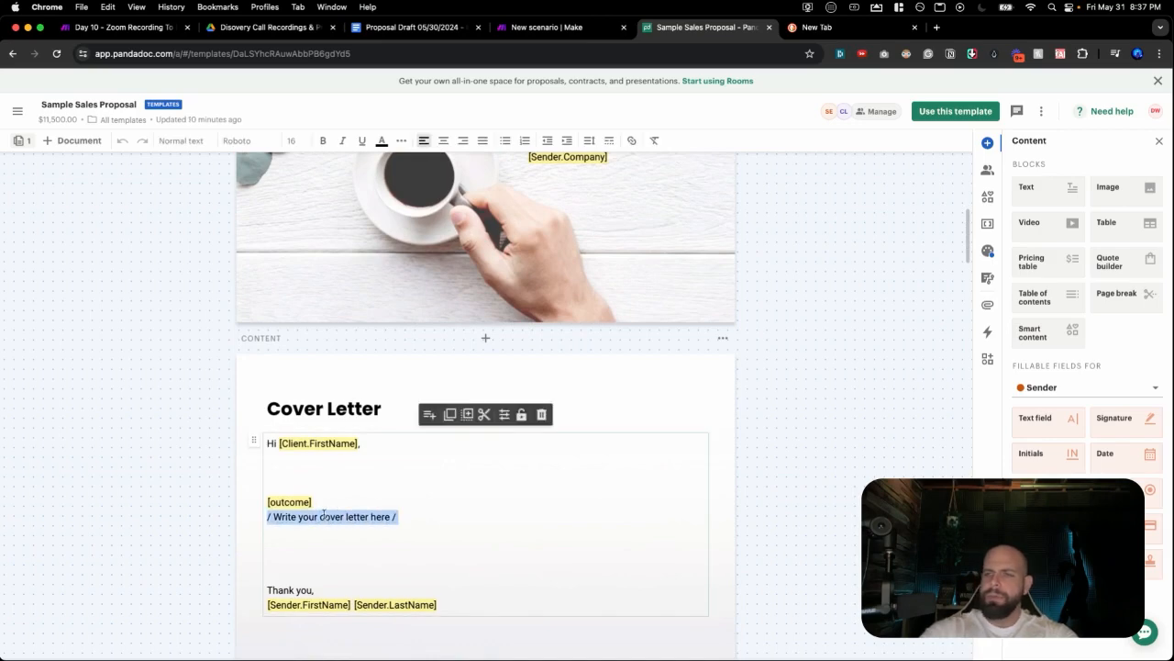
key(BackSpace)
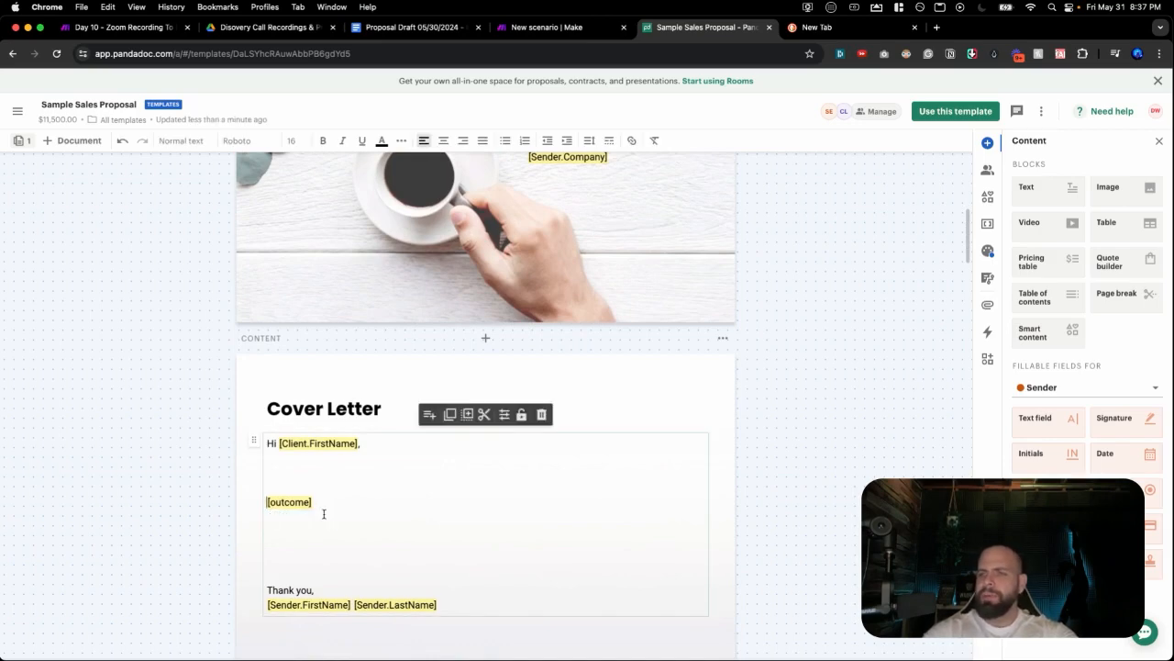
key(Return)
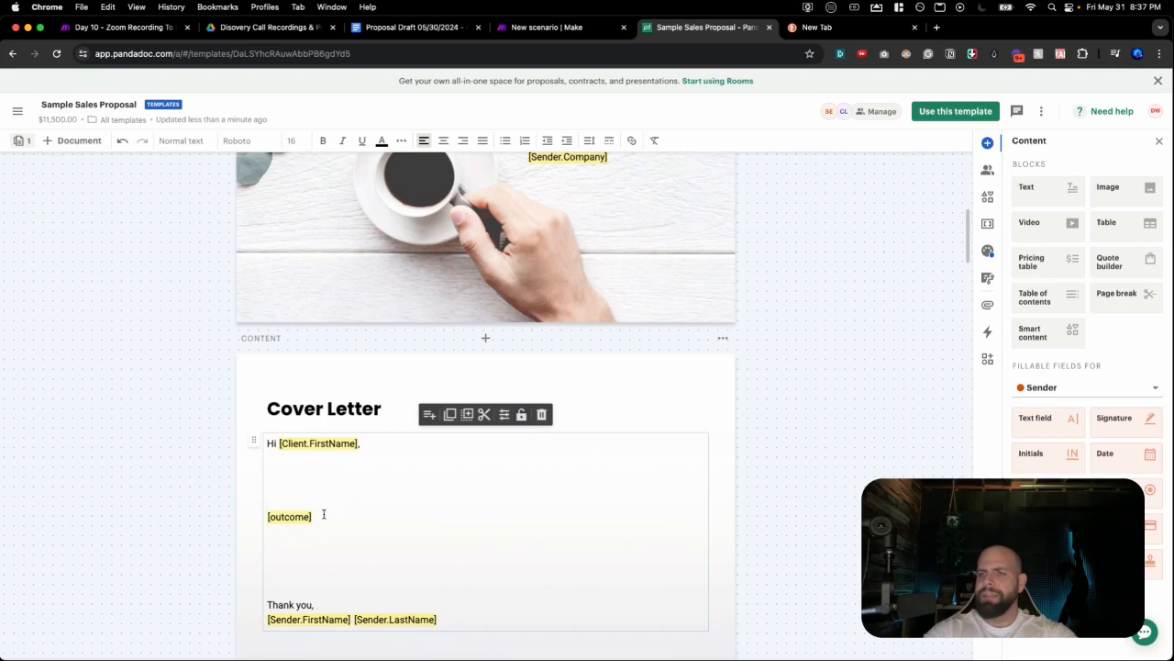
click(378, 27)
triple_click(445, 376)
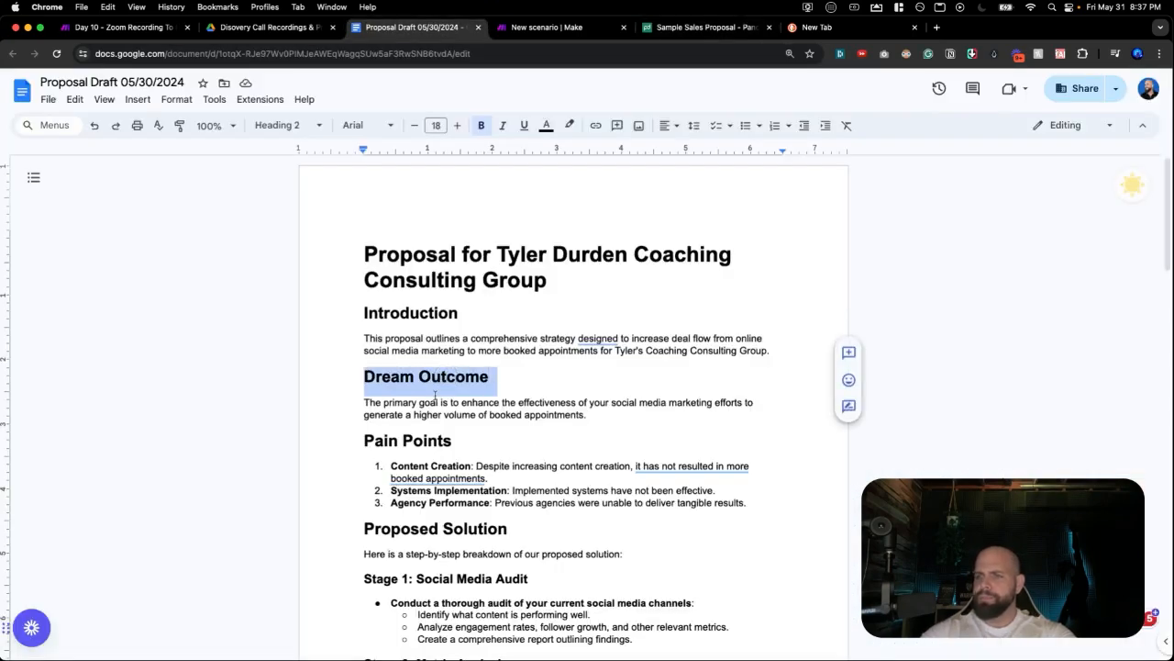
Select the whole Dream Outcome paragraph in the Proposal Draft.
click(437, 402)
drag(364, 403, 592, 415)
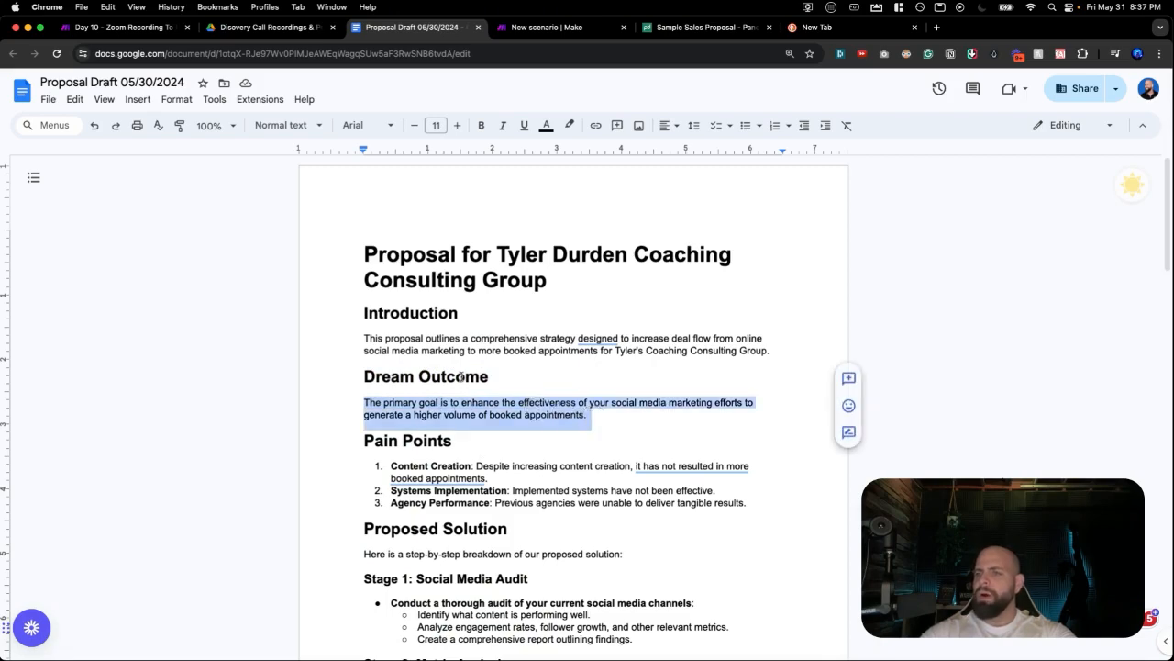
scroll(462, 376, down, 4)
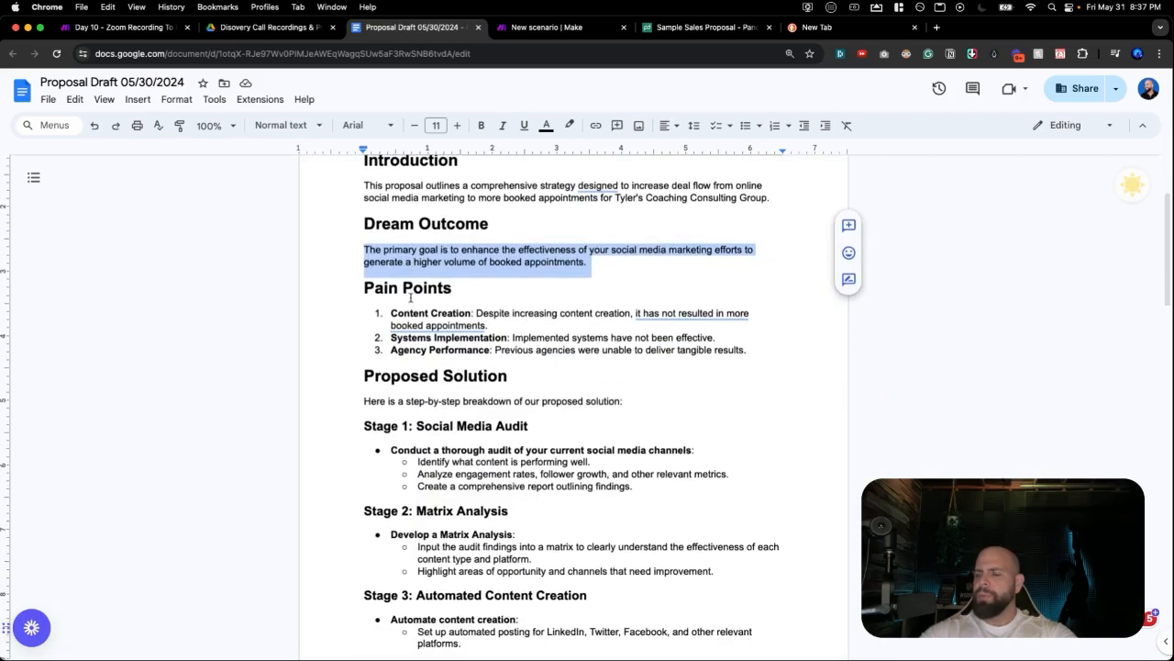
scroll(410, 297, down, 2)
Scroll down to the Proposed Timeline section, then return to the PandaDoc template's Cover Letter.
scroll(419, 437, down, 1)
scroll(414, 401, down, 10)
scroll(411, 380, down, 2)
scroll(410, 380, up, 4)
scroll(410, 380, down, 10)
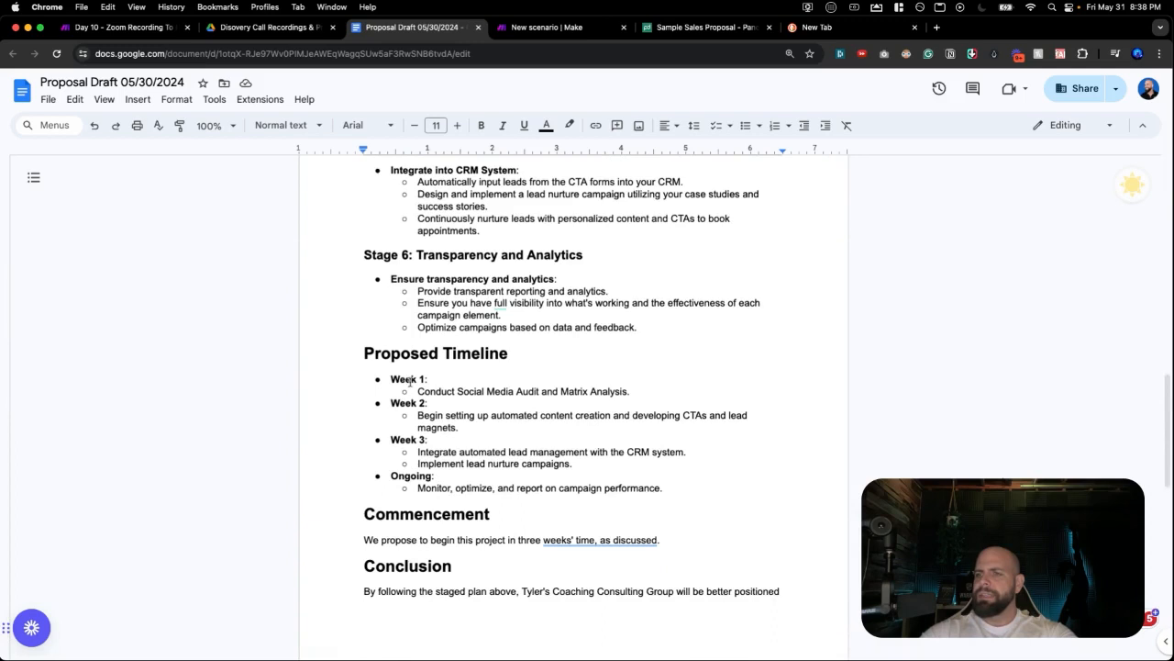
scroll(450, 429, down, 1)
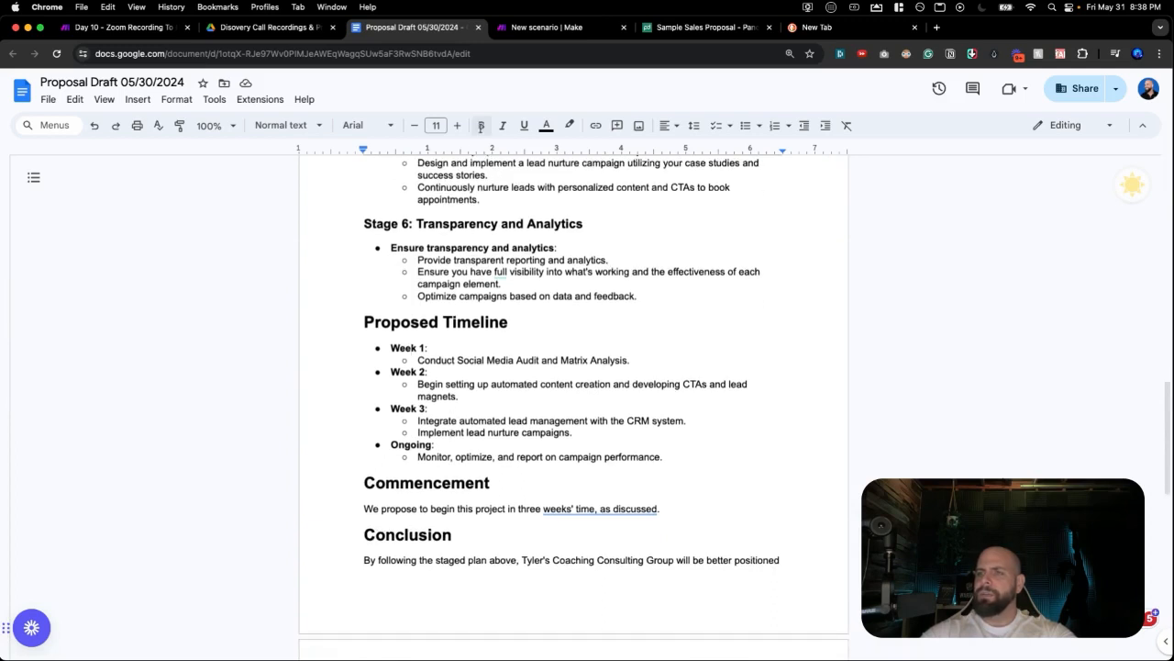
click(547, 29)
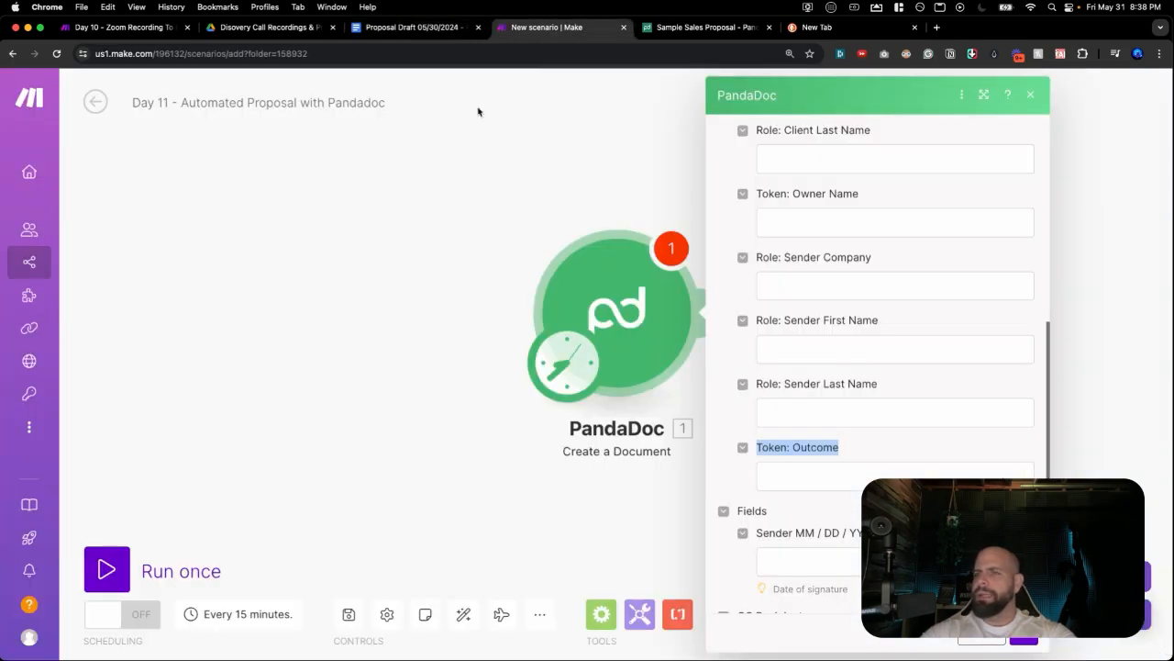
click(670, 29)
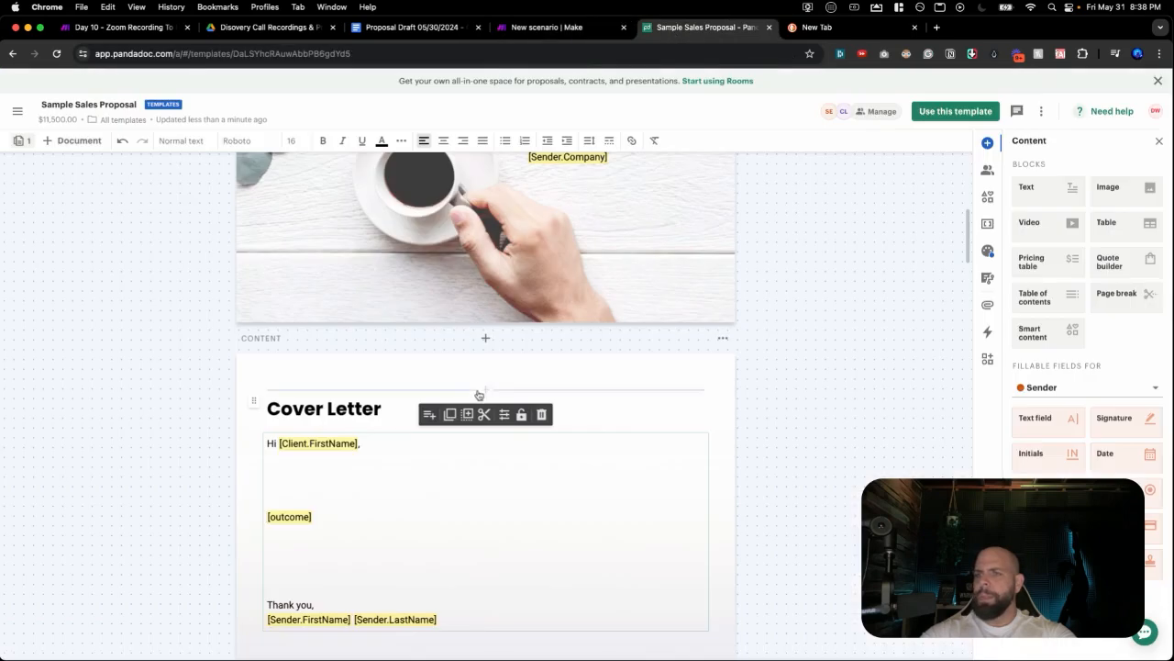
Paste the two DJW Consultancy paragraphs on track record and ROI above [outcome].
scroll(341, 438, down, 1)
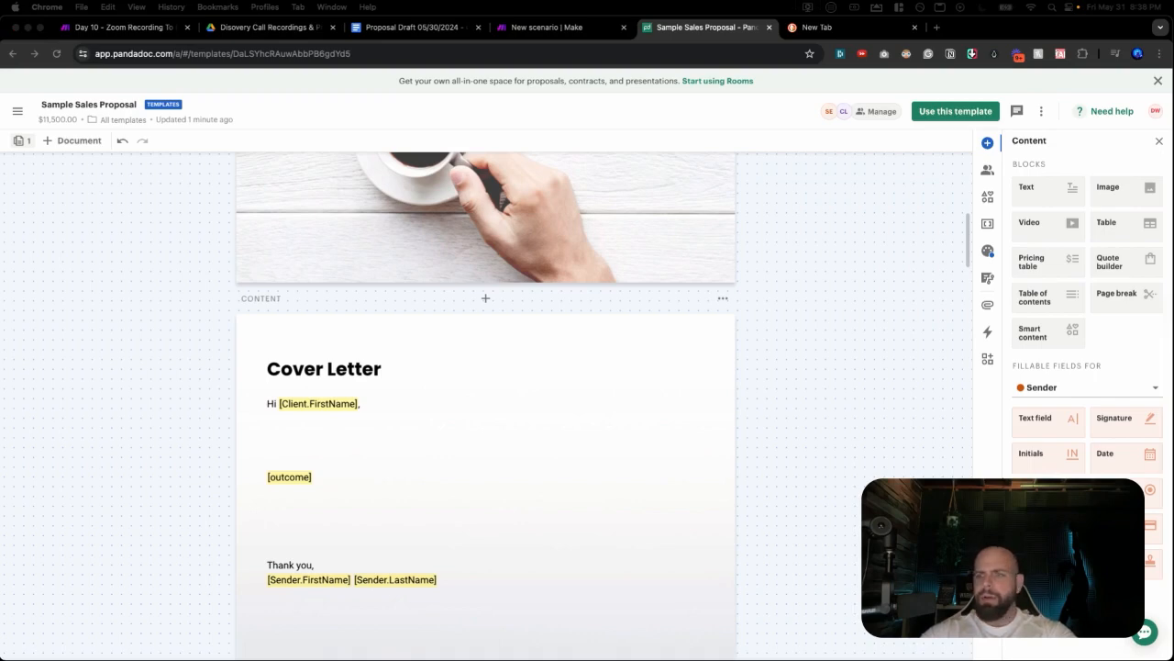
click(409, 437)
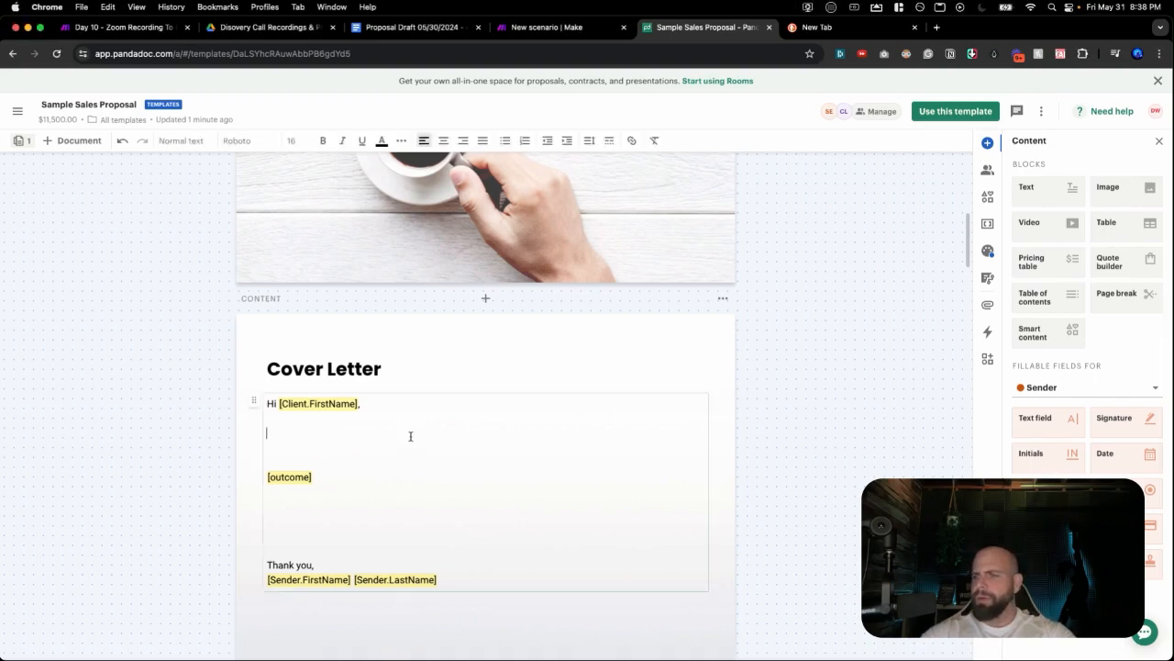
text(DJW Consultancy we have a proven track record of helping businesses streamline operations and achieve their strategic goals. With extensive experience and a deep understanding of cutting-edge technologies, Dylan and his team provide invaluable insights and solutions tailored to each client's unique needs.  We understand that the most important result to deliver to you is a hight ROI on services rendered. We pride ourselves on installing scaliable systems powered by automated workflows to deliver.)
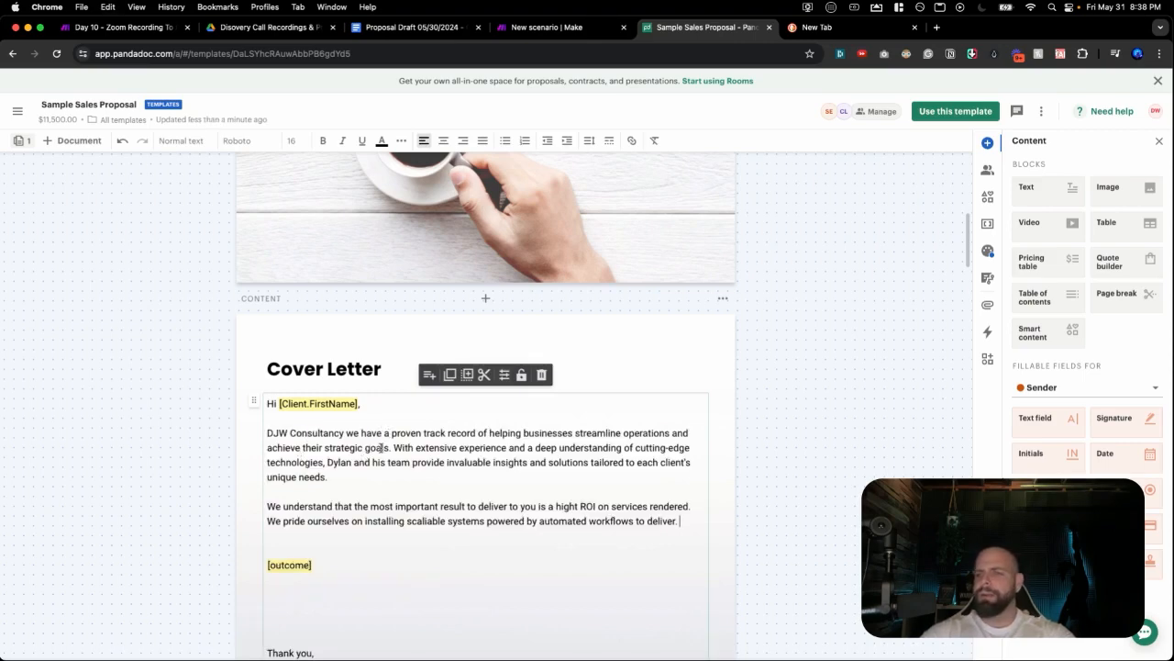
scroll(381, 447, down, 2)
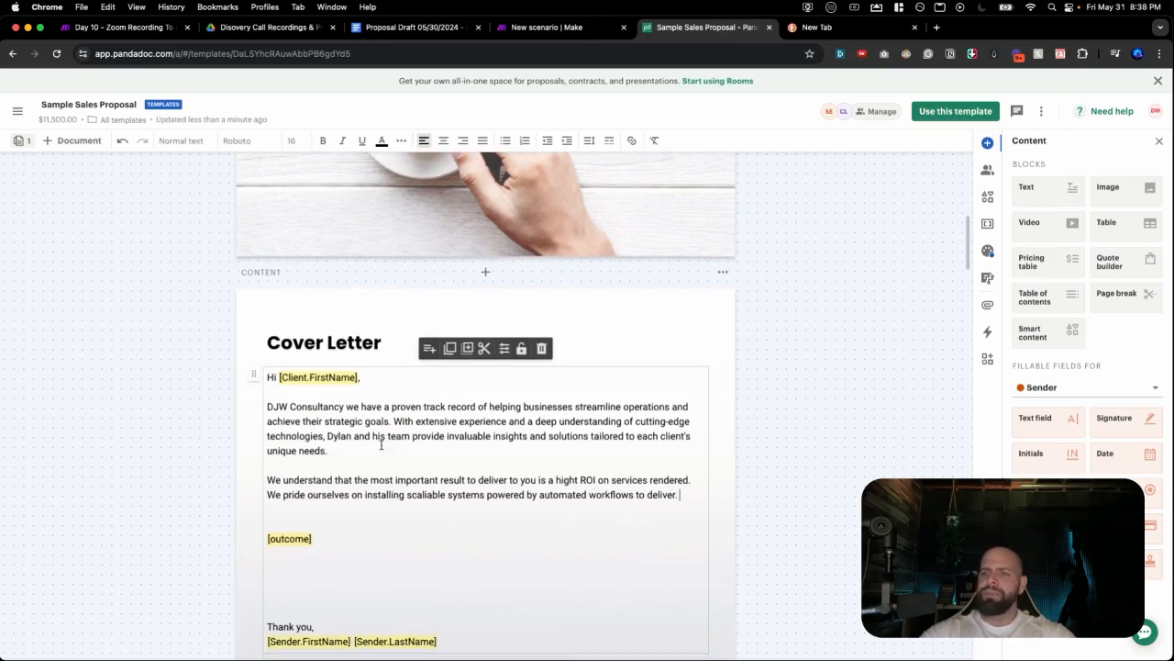
scroll(380, 447, down, 1)
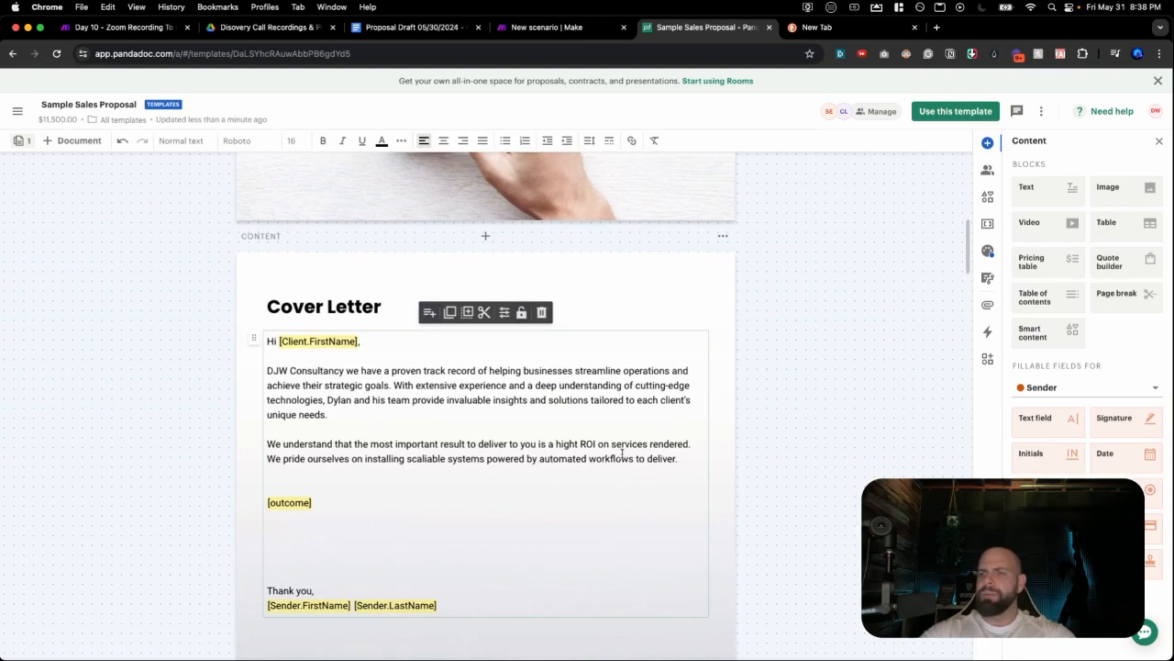
scroll(487, 477, down, 2)
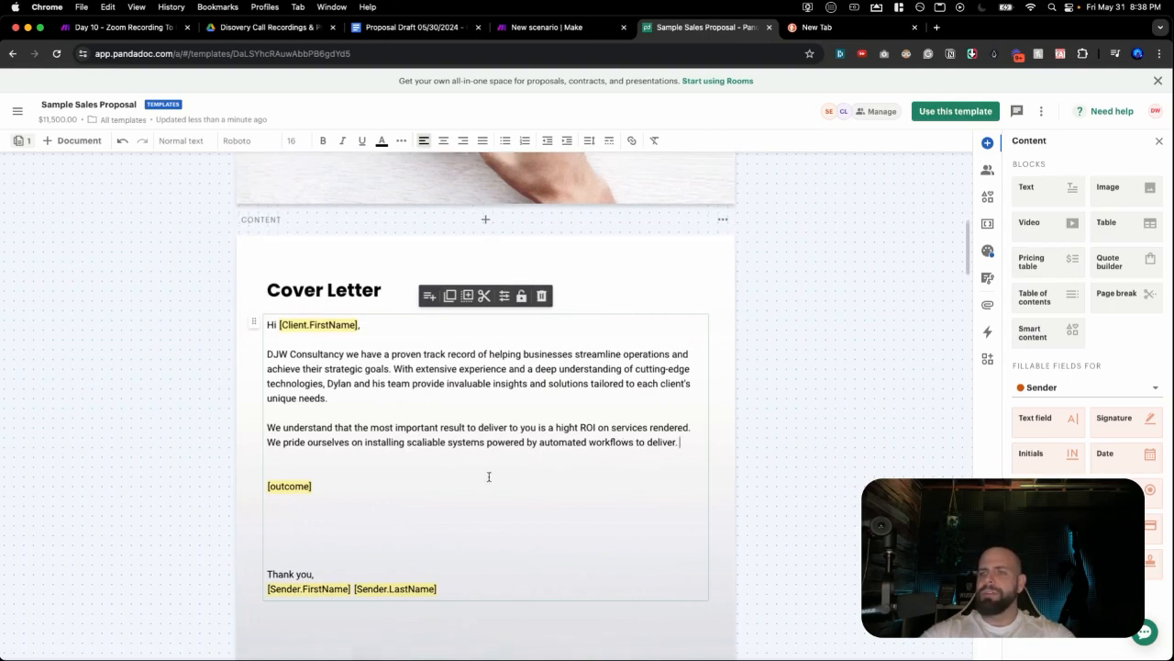
click(397, 28)
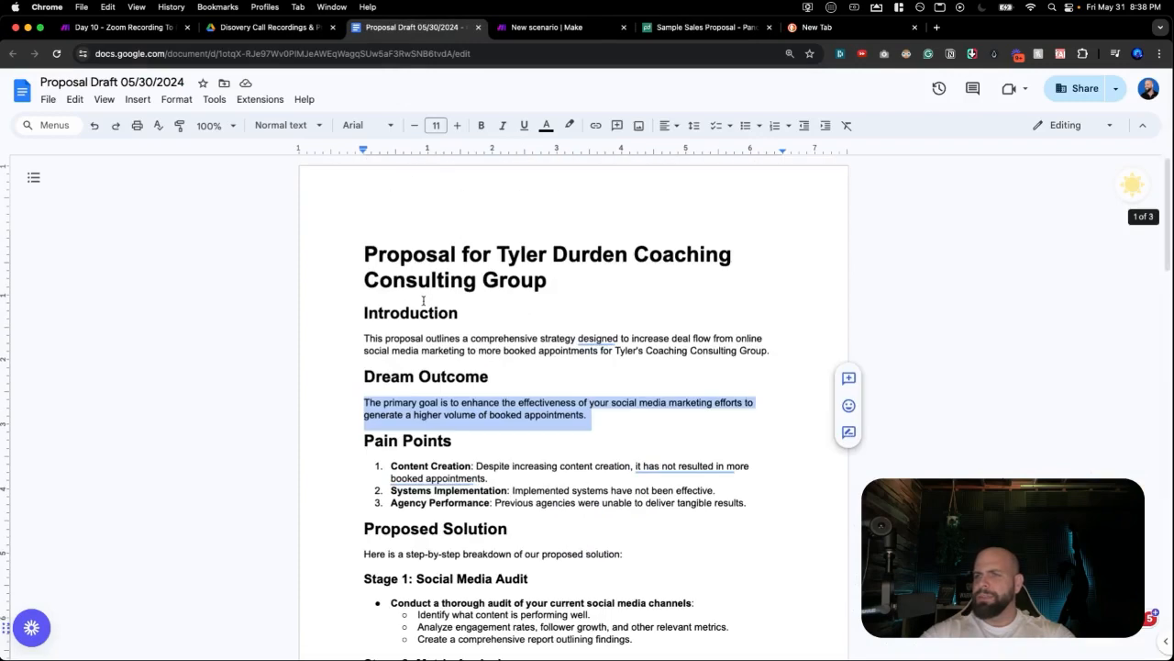
Clear the Dream Outcome selection in the draft and switch back to the PandaDoc template.
click(430, 400)
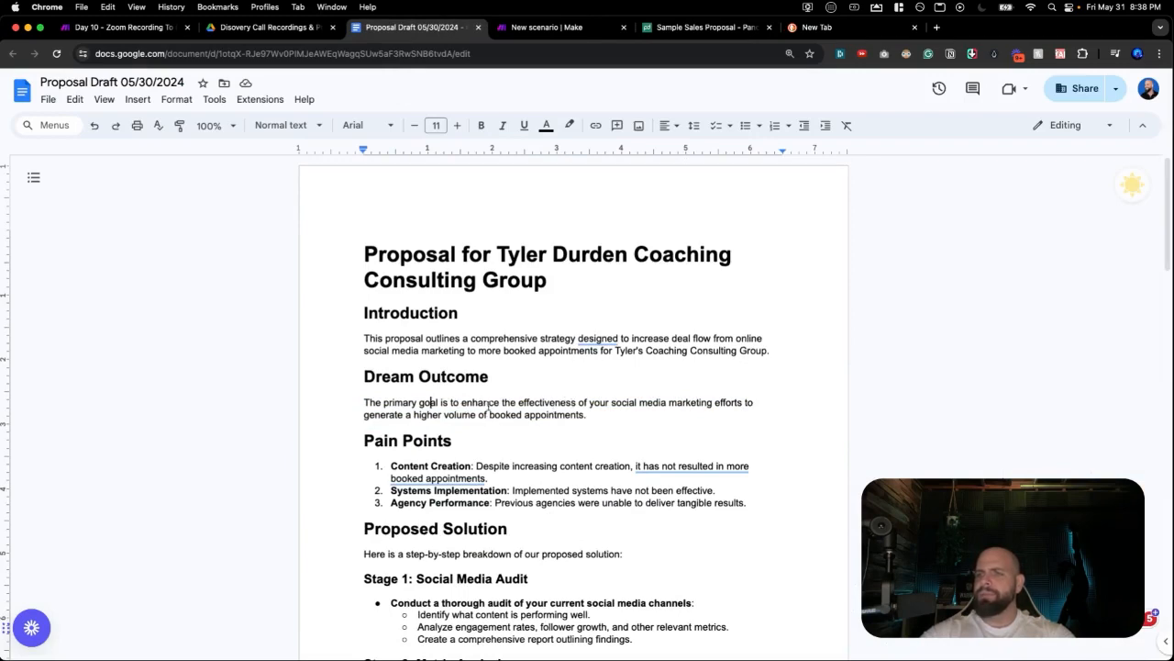
key(super+5)
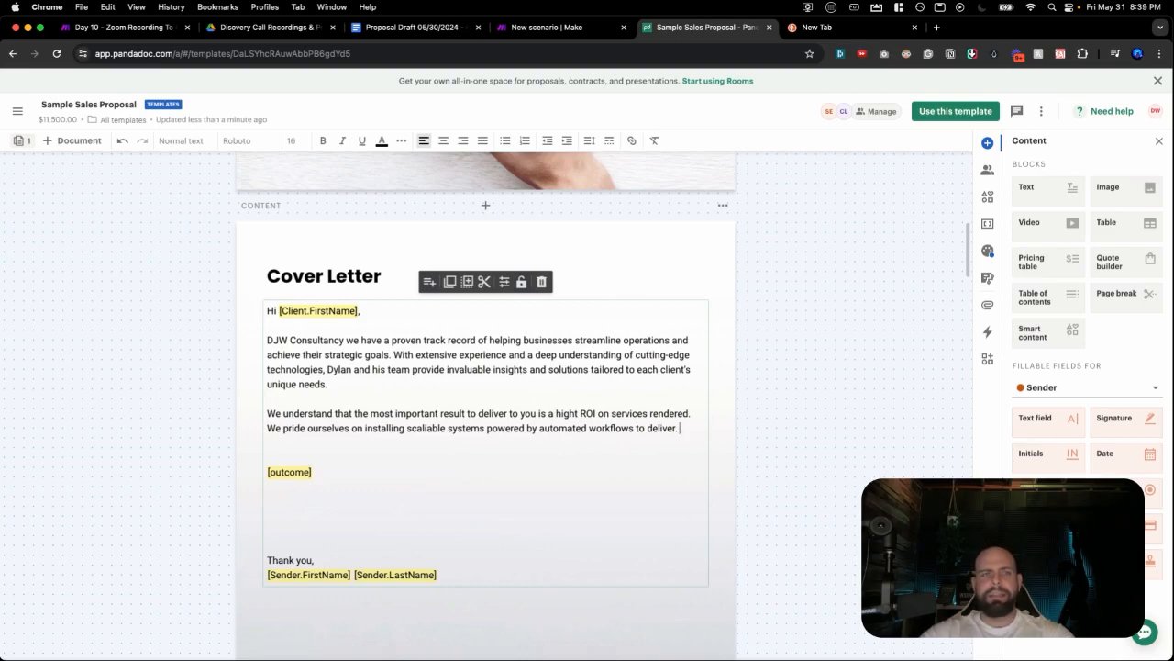
Remove the embedded PandaDoc video block from the About Us section.
scroll(568, 358, down, 10)
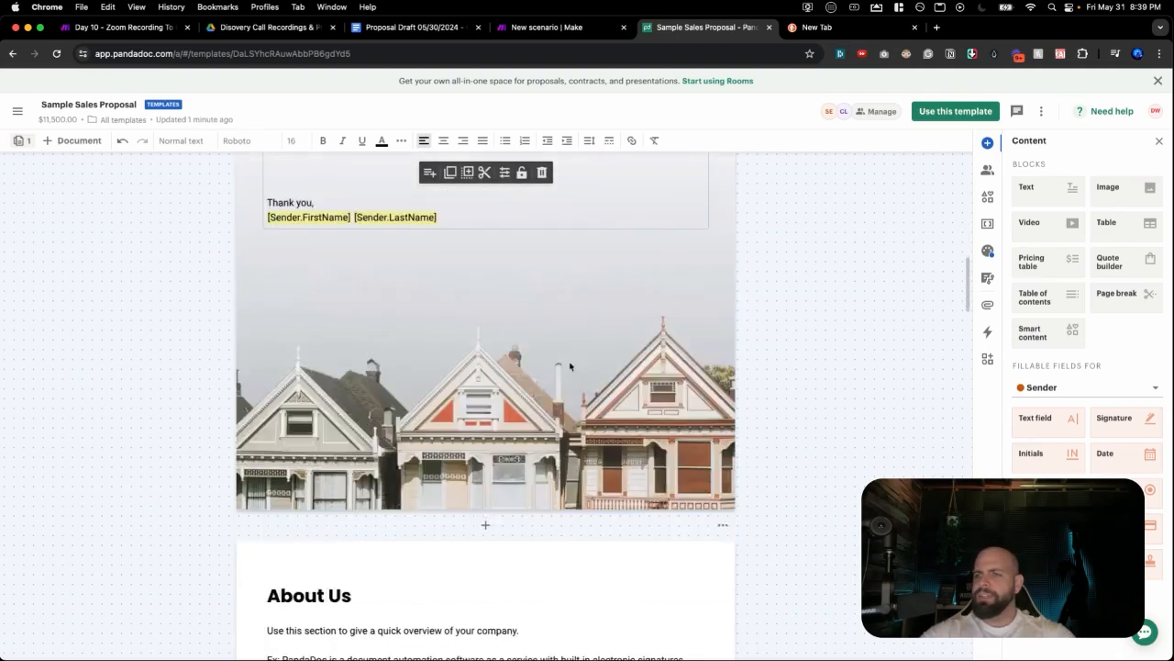
scroll(486, 346, down, 1)
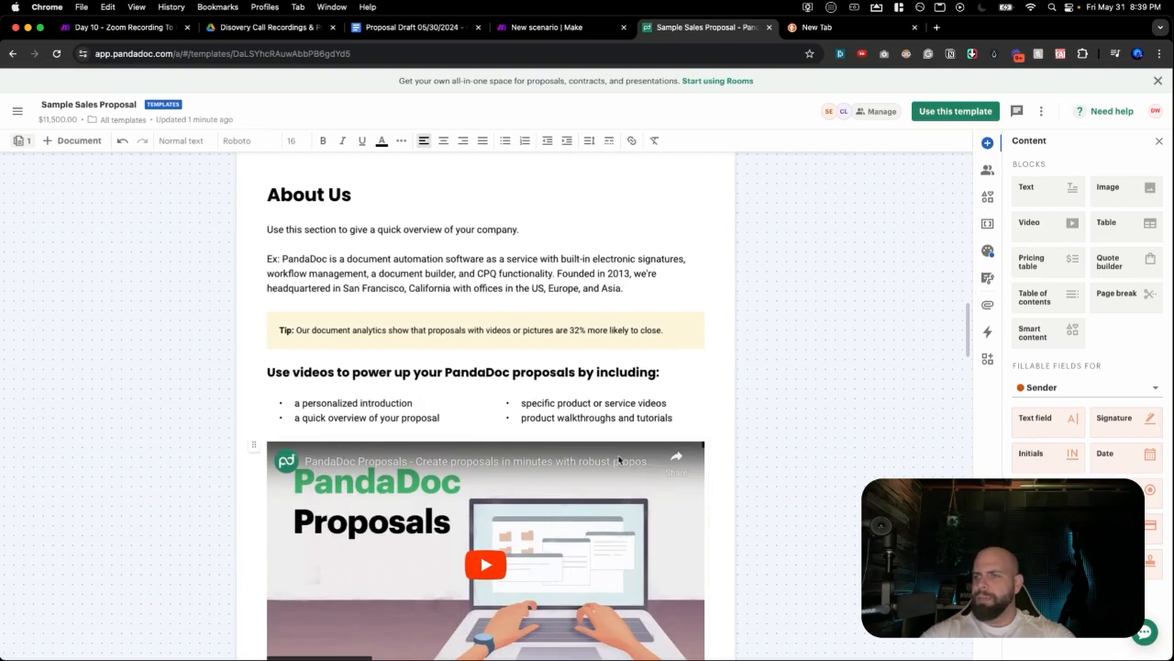
click(617, 459)
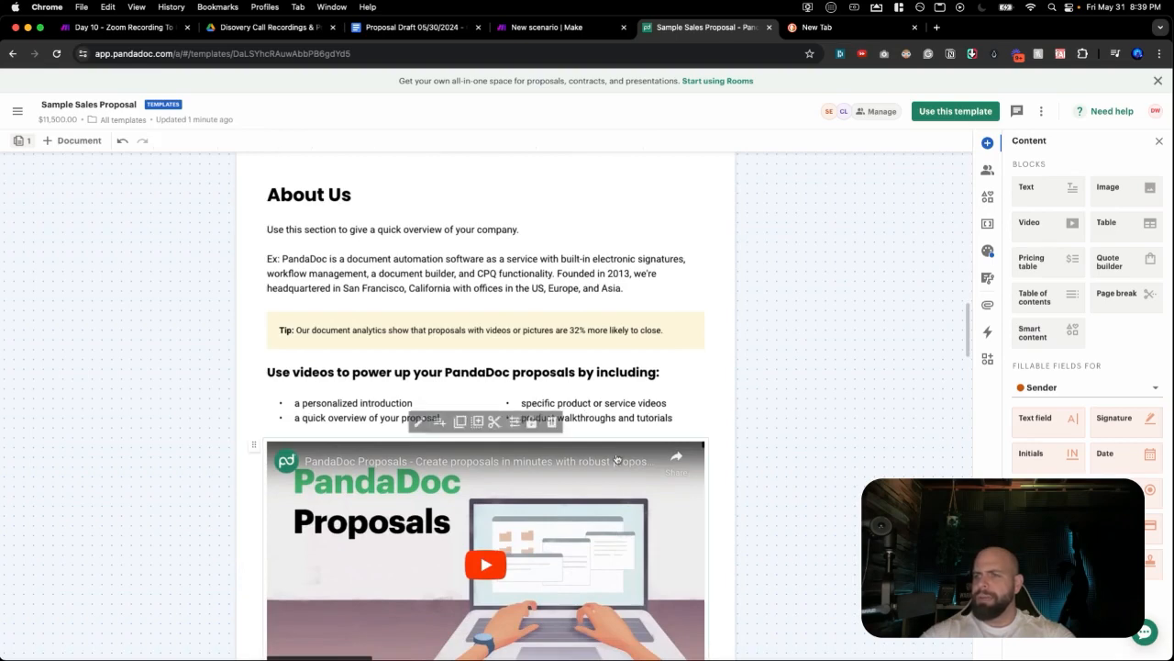
click(551, 420)
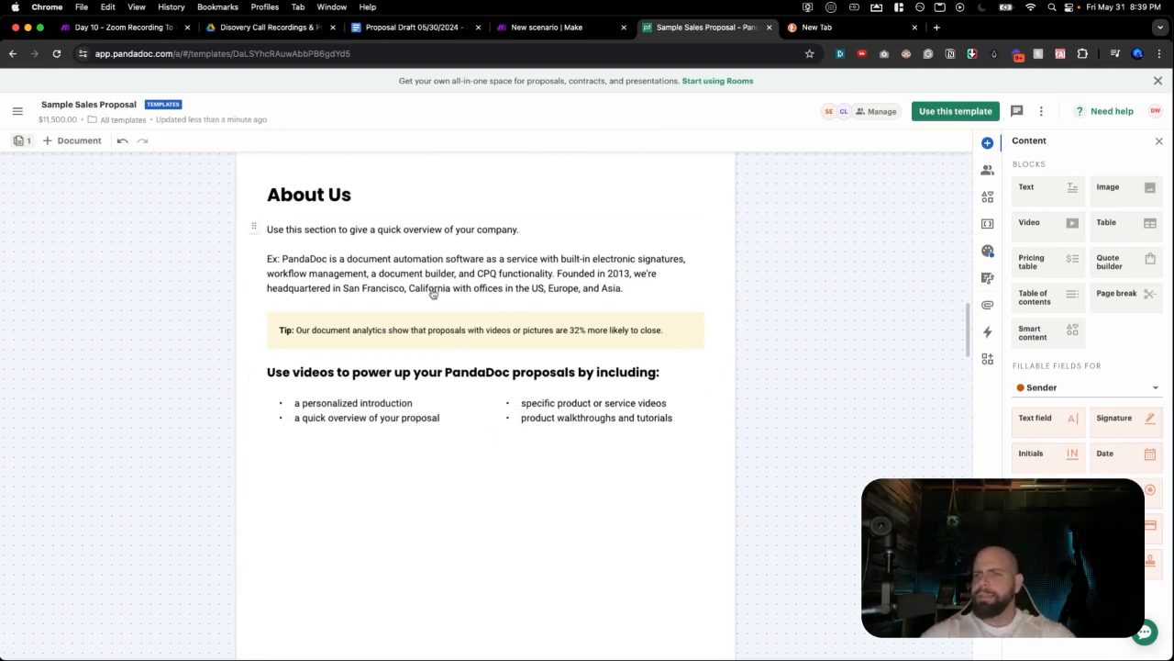
Rename the heading to 'Pain Points' and replace the intro with 'Based on our conersation your a:'.
triple_click(332, 200)
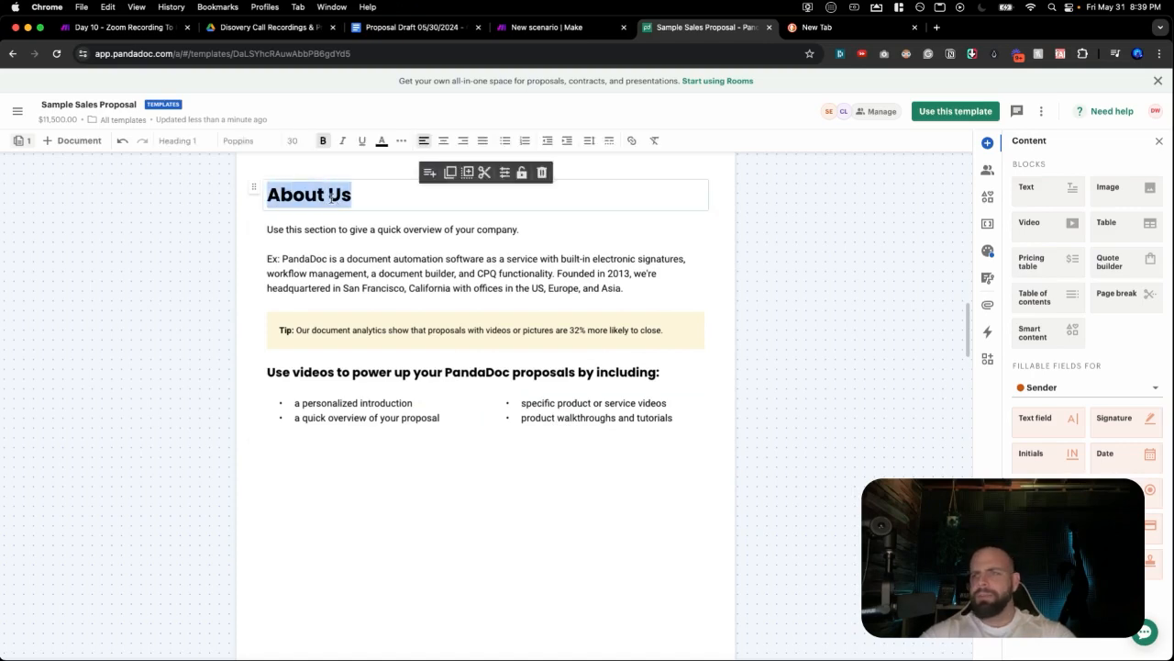
text(Pain )
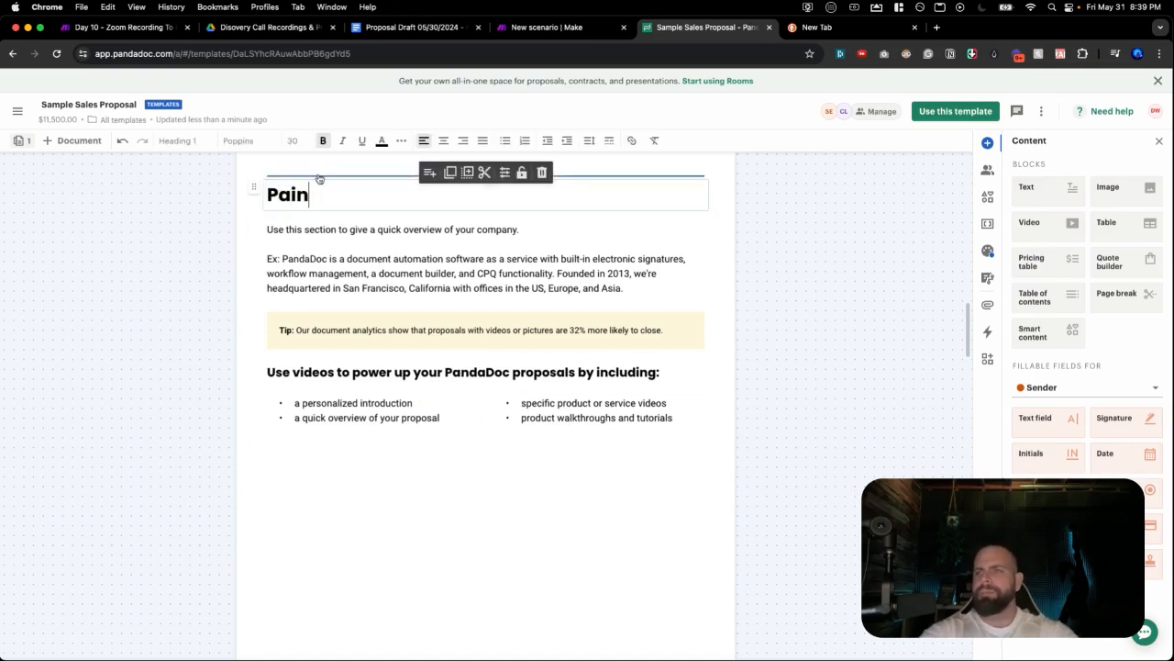
text(Points)
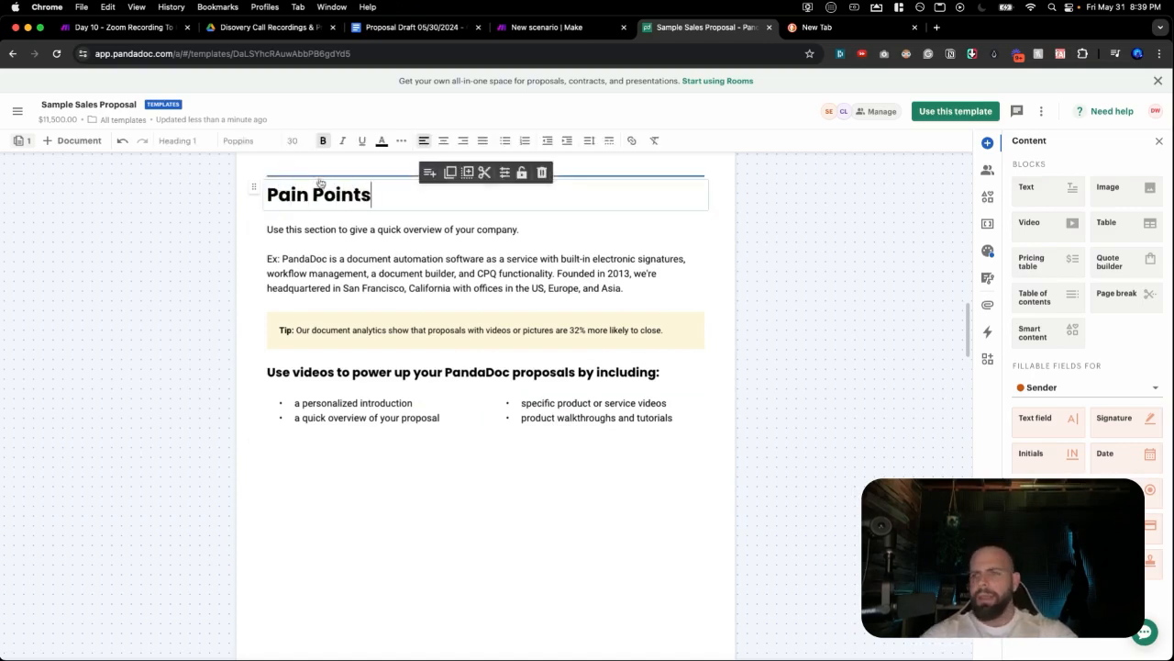
click(308, 275)
drag(650, 294, 267, 233)
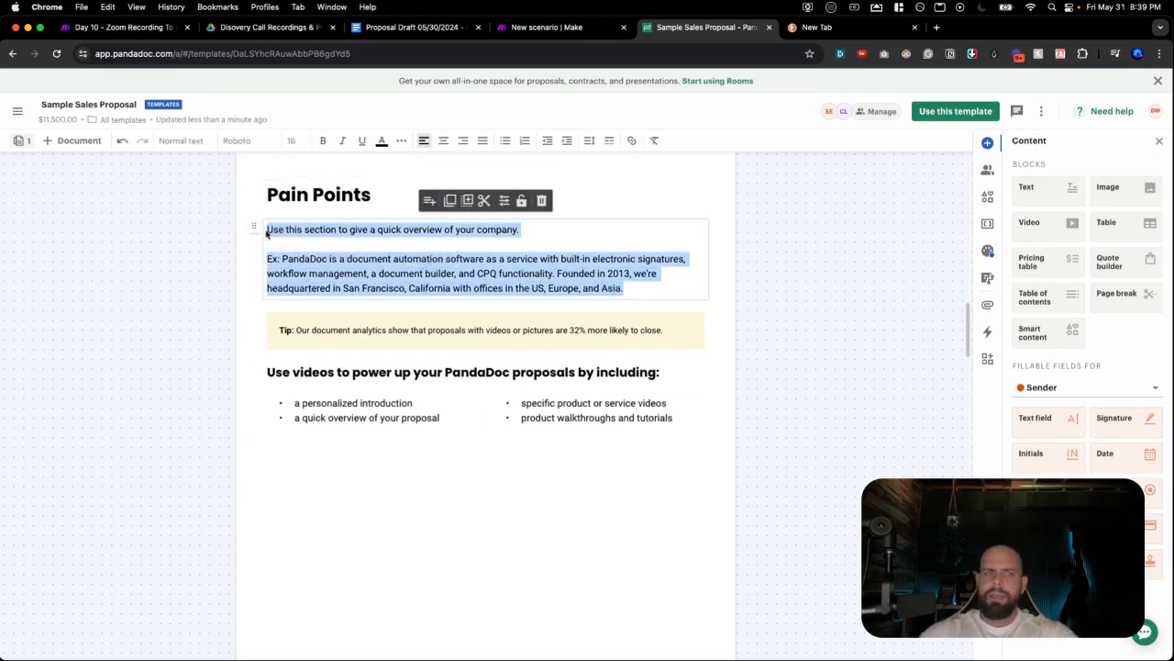
text(Based on )
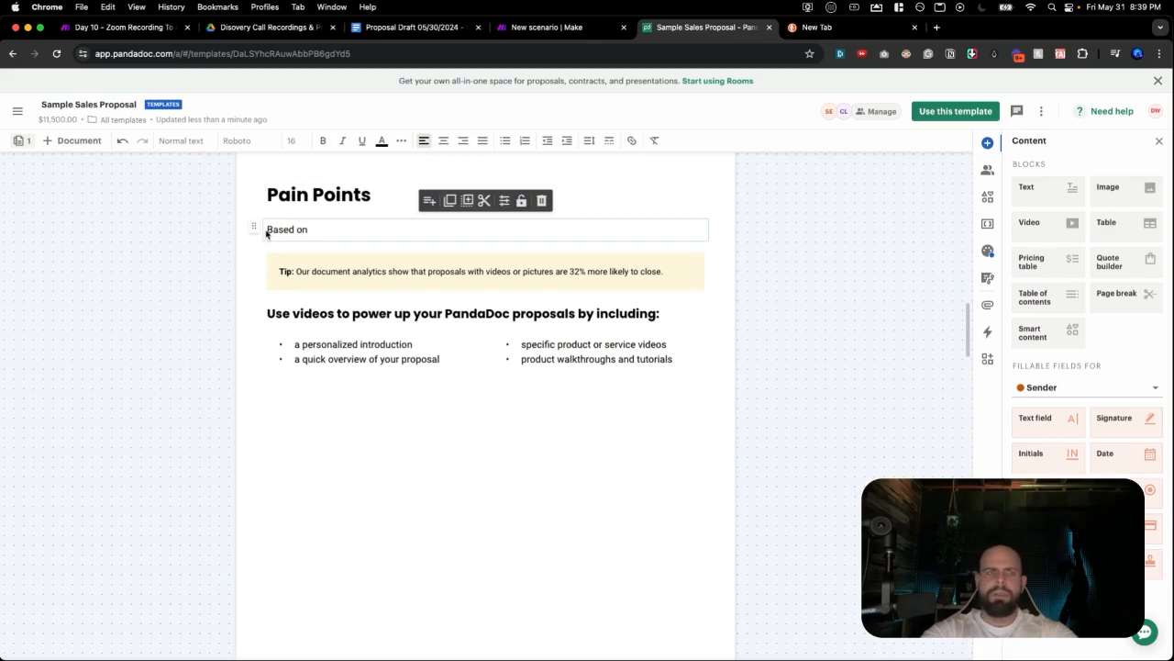
text(our conersation your are struggling with)
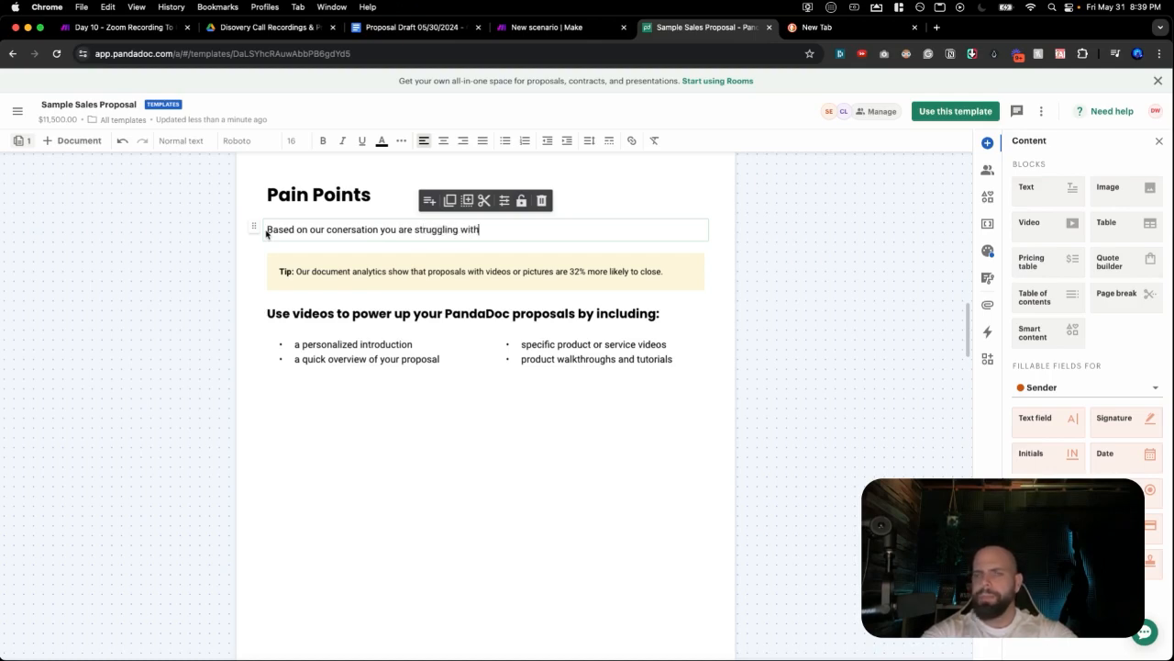
text(:)
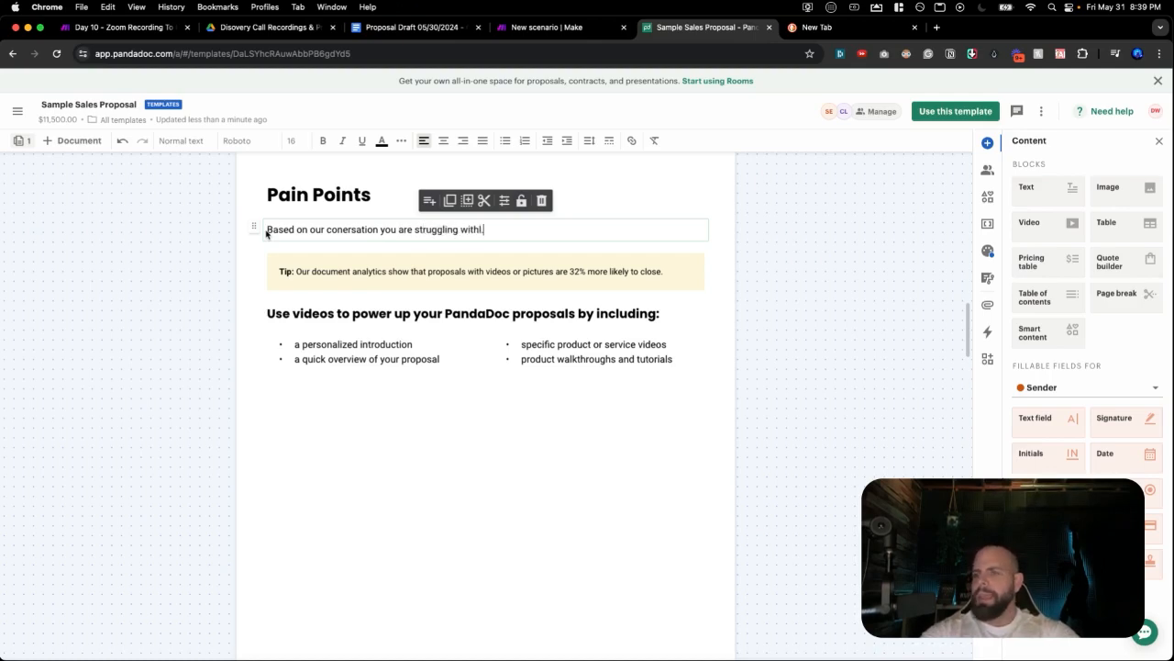
Delete the yellow Tip block and add an empty text block below the intro starting with '['.
click(312, 269)
click(540, 244)
click(484, 239)
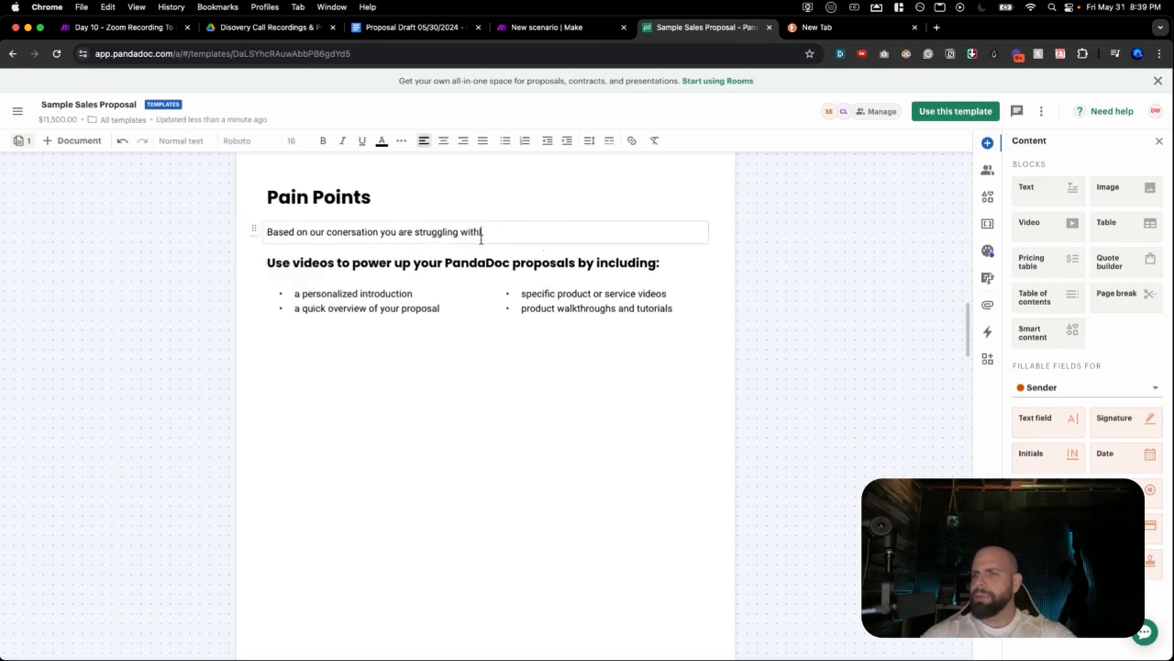
click(484, 248)
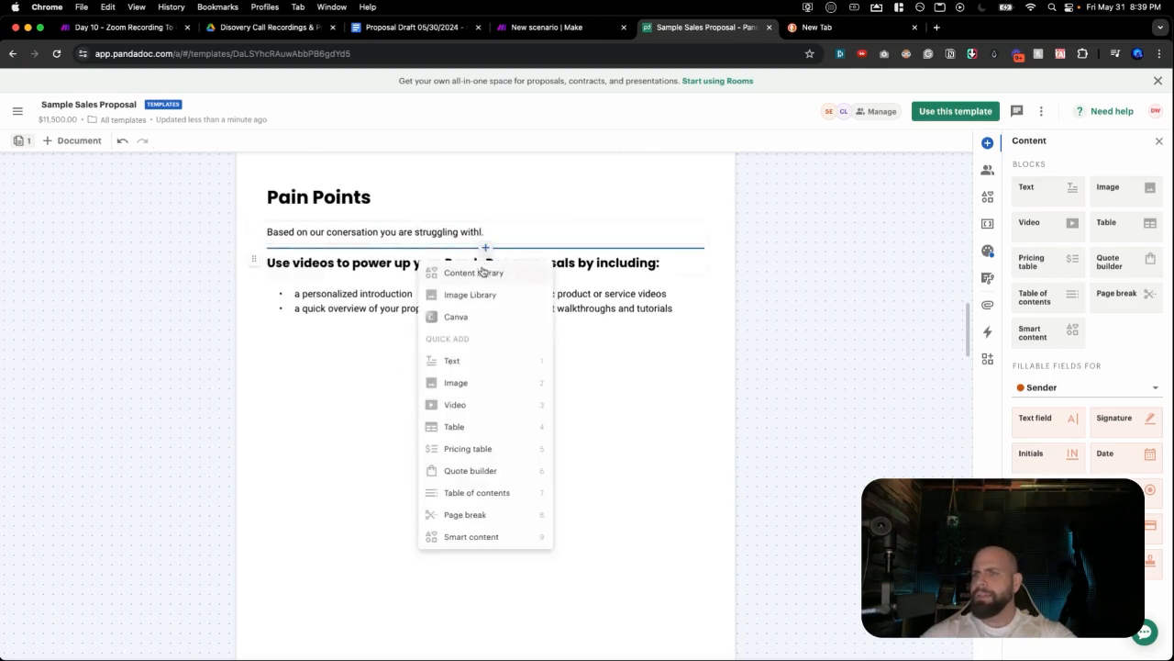
click(441, 361)
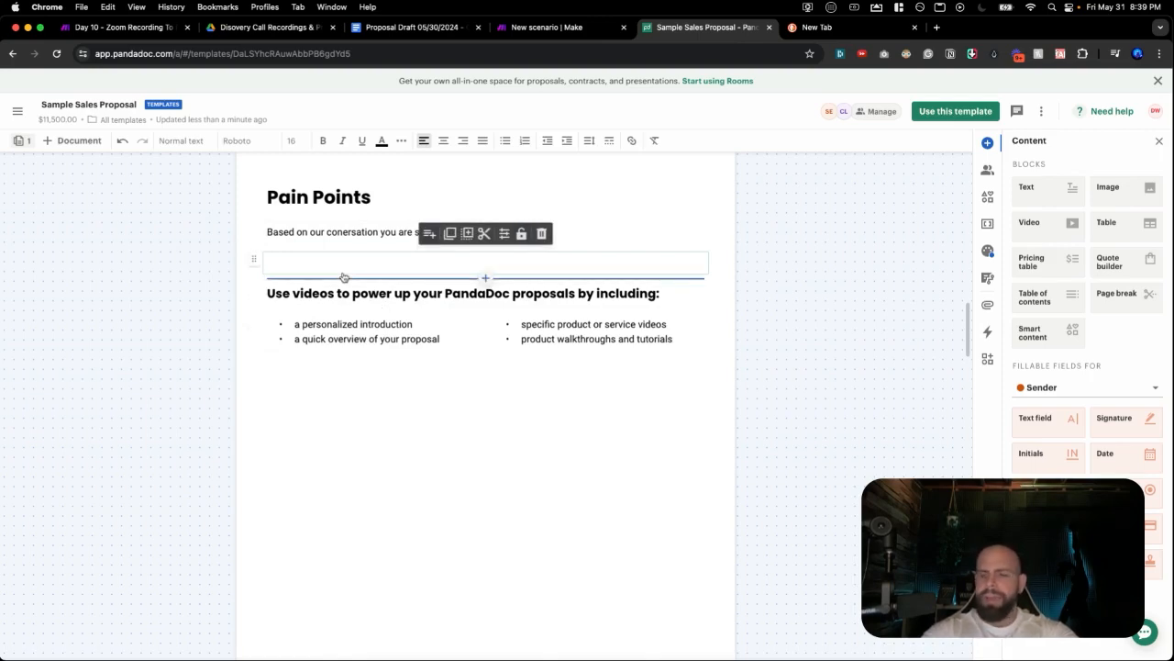
text([)
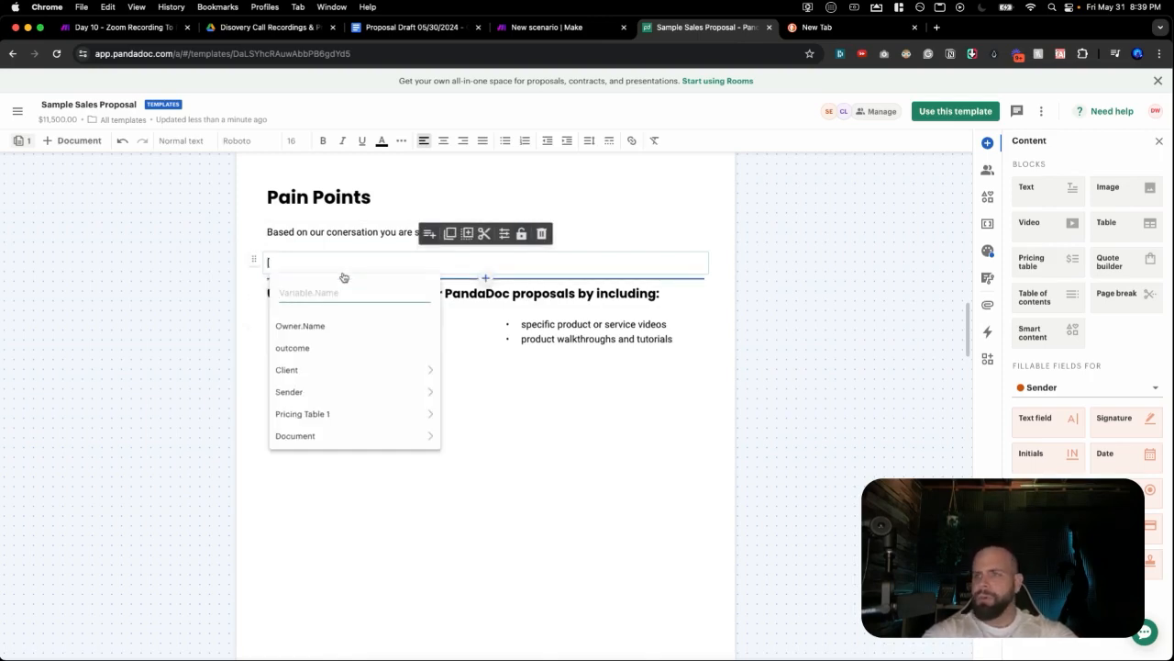
click(520, 27)
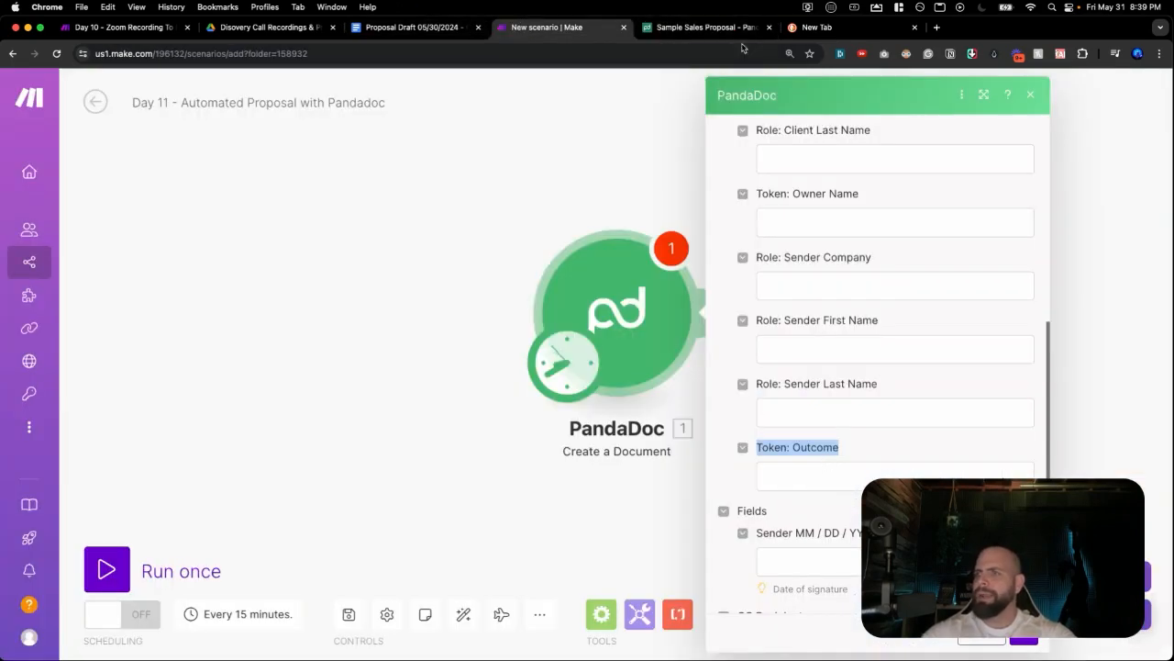
click(706, 28)
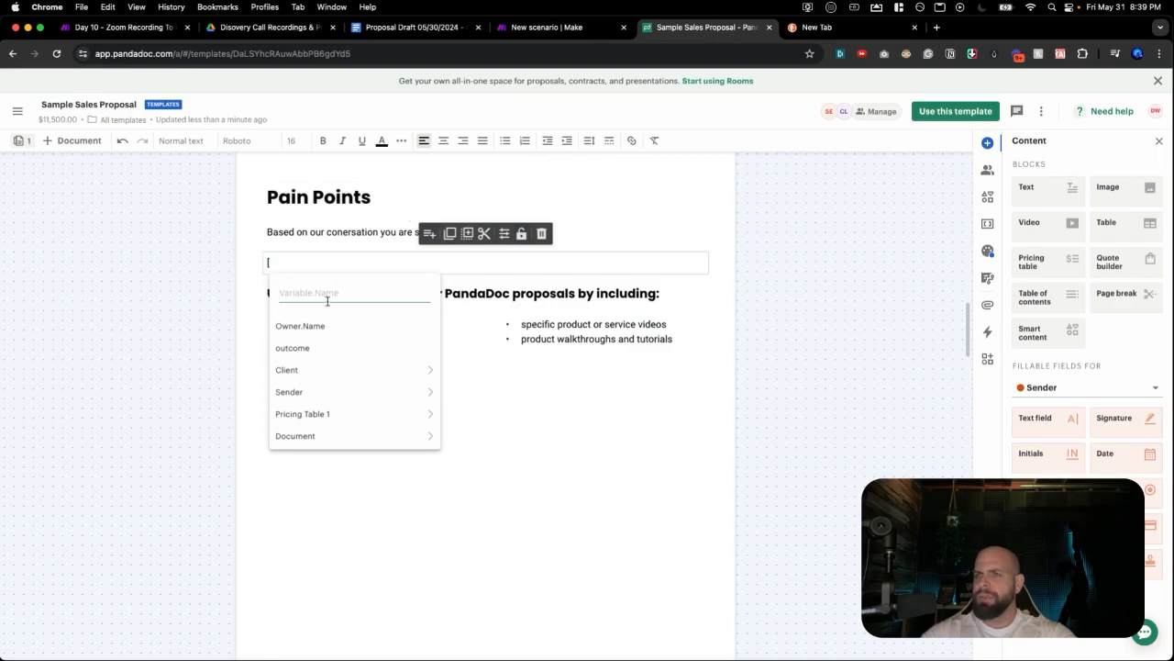
Reopen Sample Sales Proposal from Templates and place the caret in the empty block under the Pain Points intro.
click(18, 109)
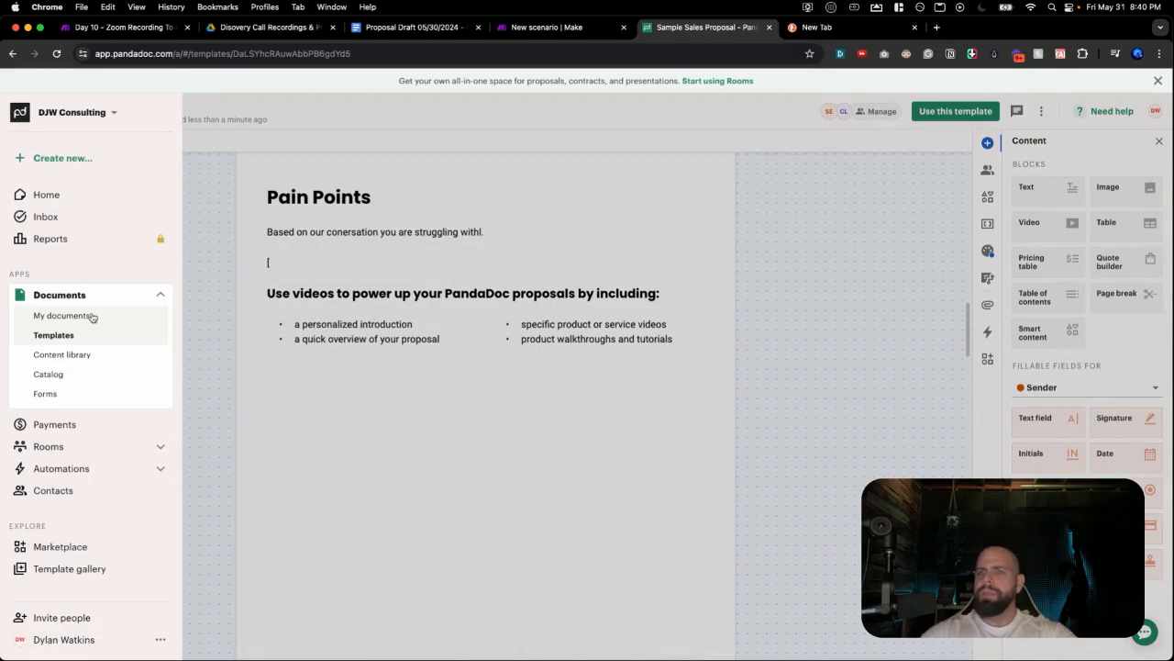
click(74, 334)
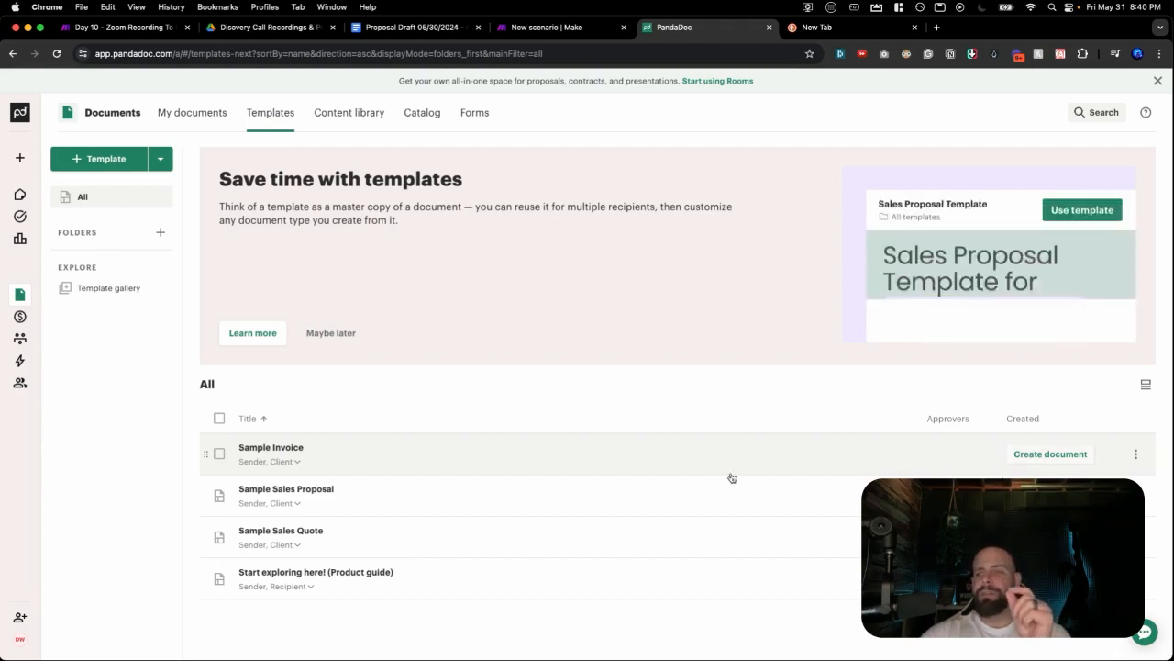
click(342, 504)
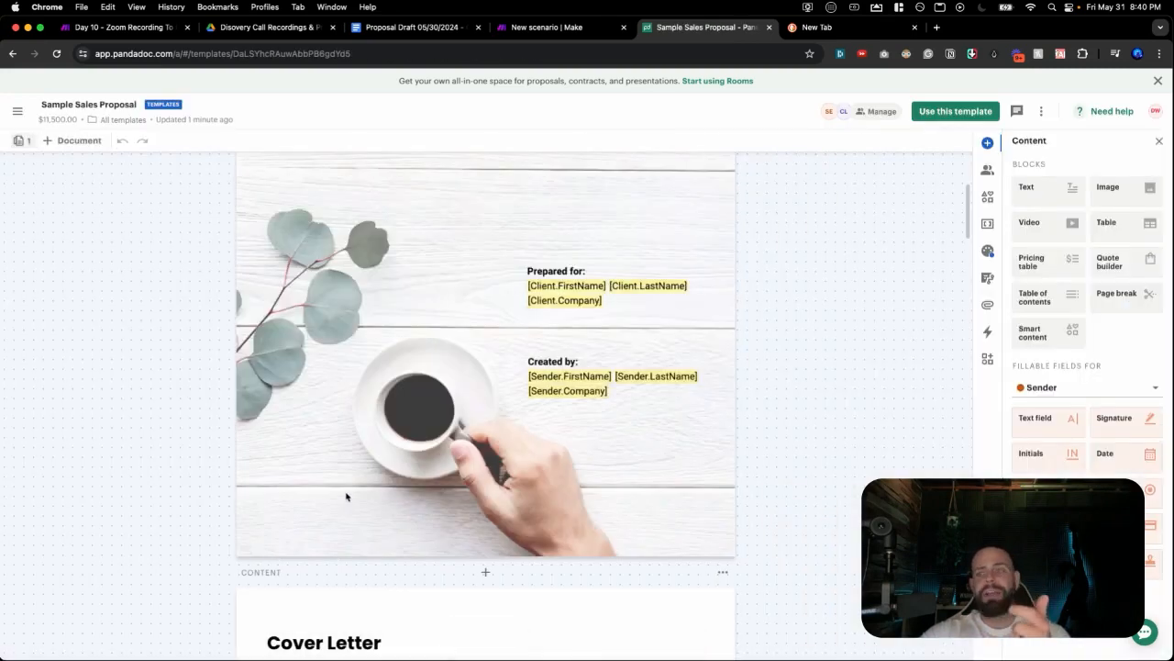
scroll(368, 449, down, 5)
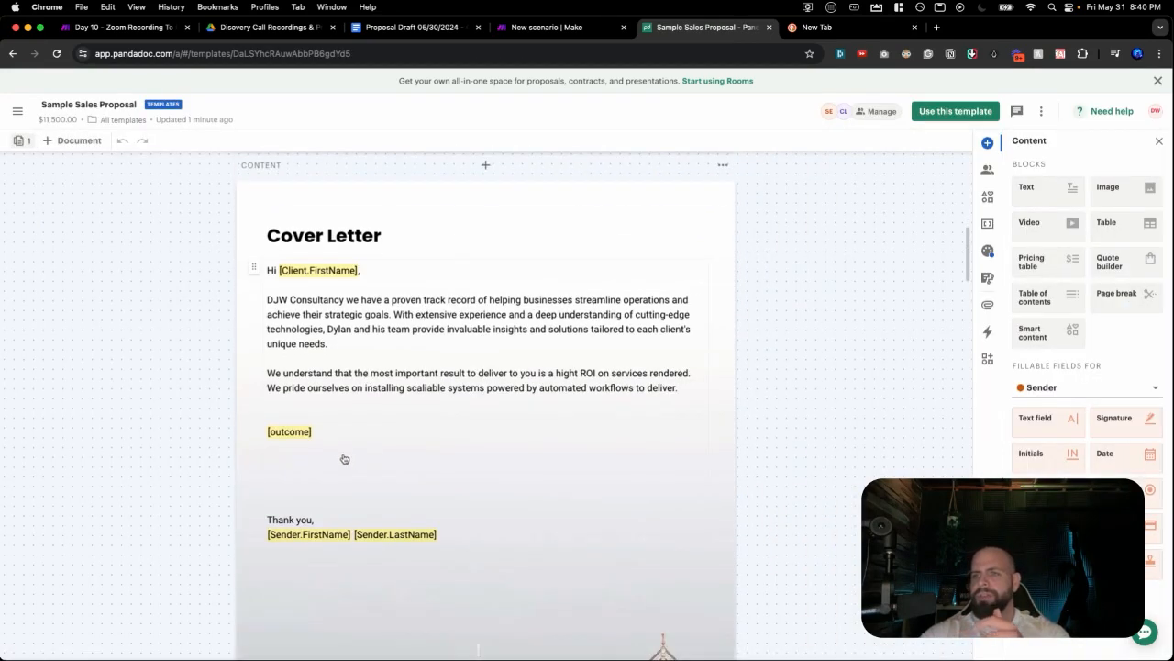
scroll(327, 312, down, 3)
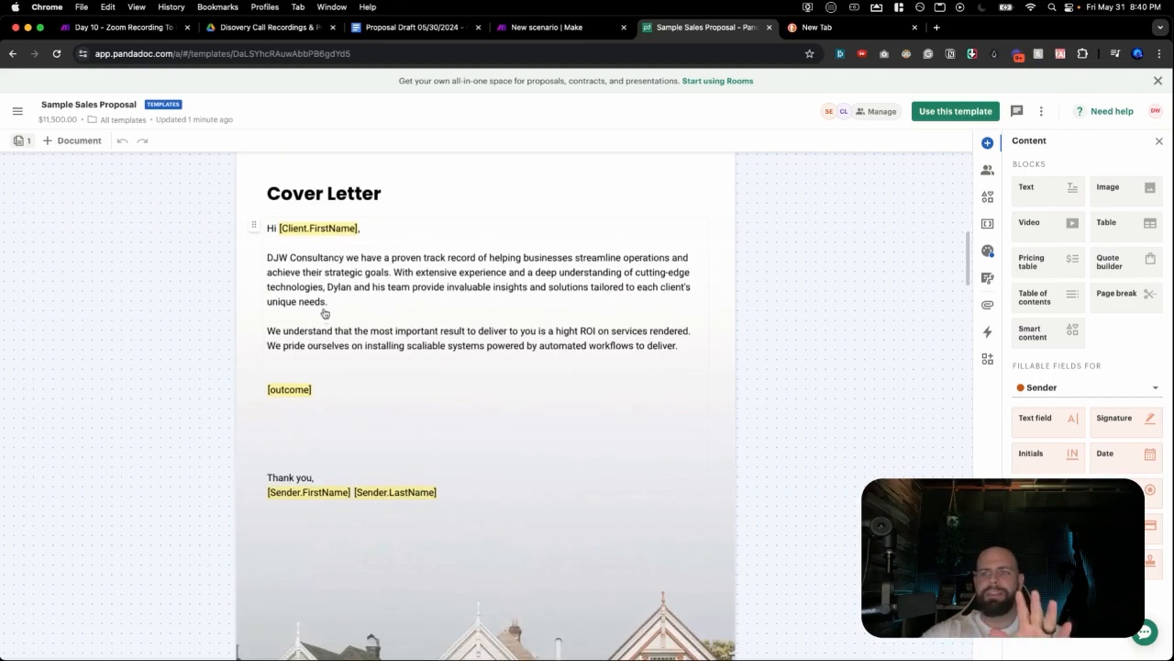
scroll(326, 320, down, 1)
scroll(326, 321, down, 5)
click(296, 496)
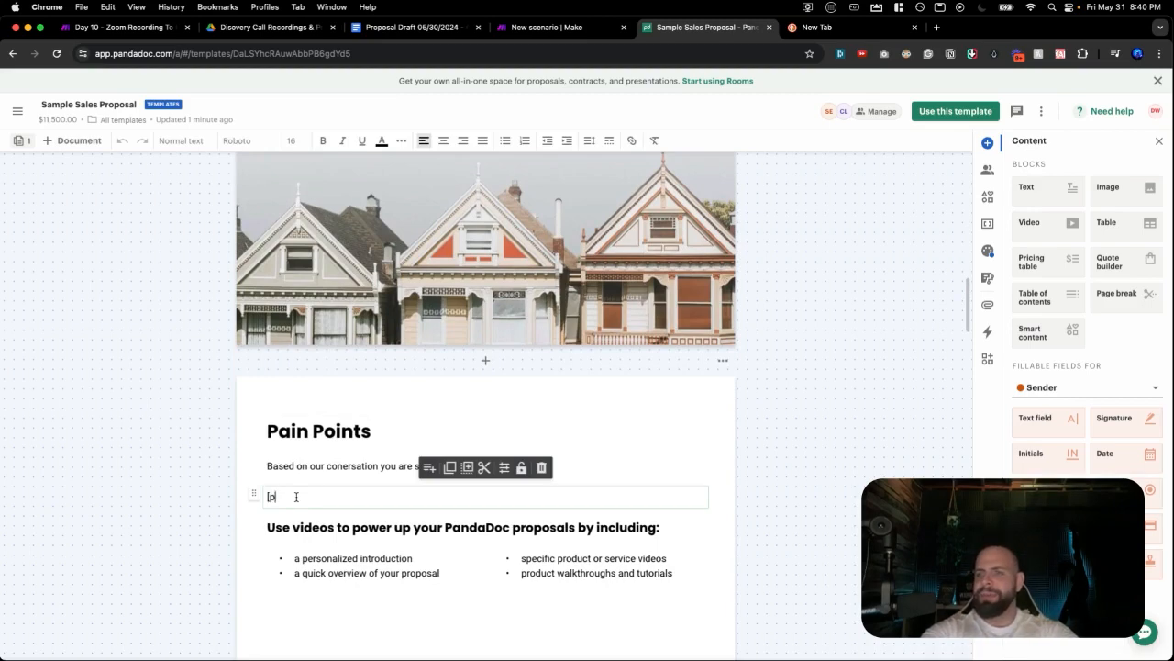
Enter [pain point 1], then add a new block below it holding the [pain point 2] variable.
text([pain point 1)
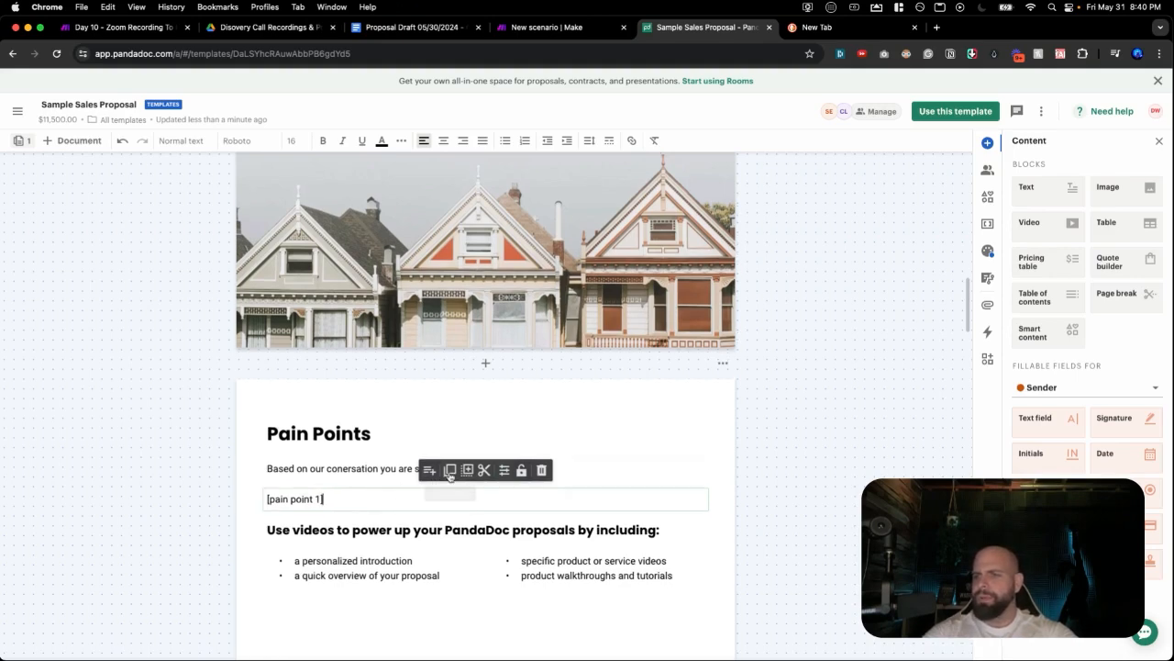
click(484, 517)
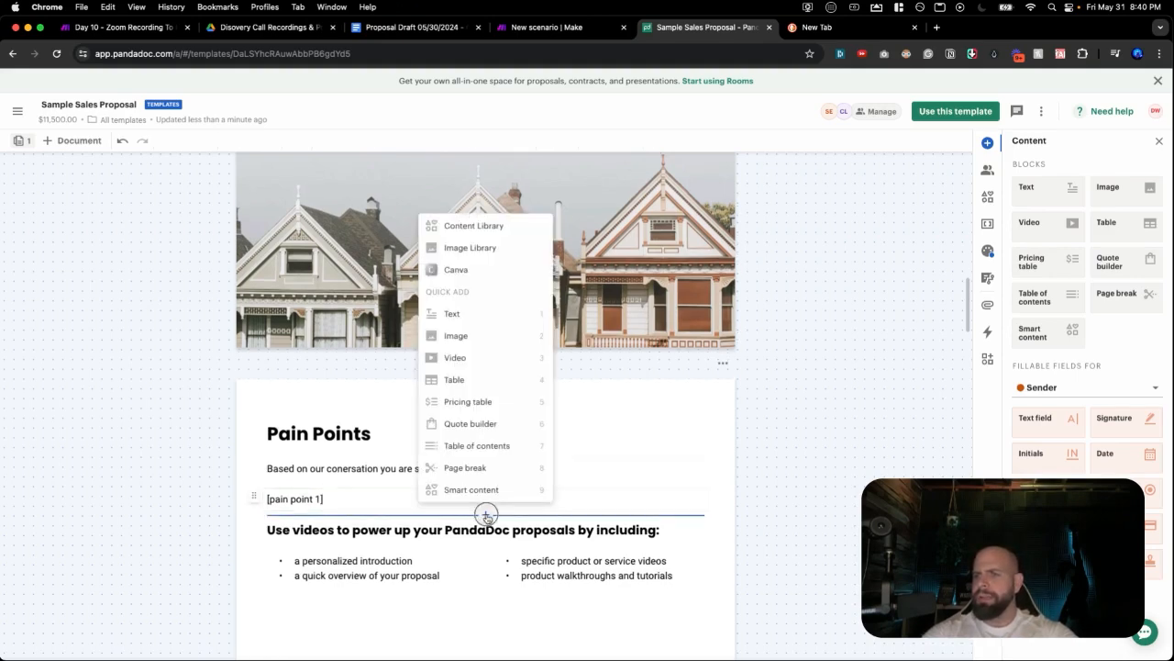
click(448, 313)
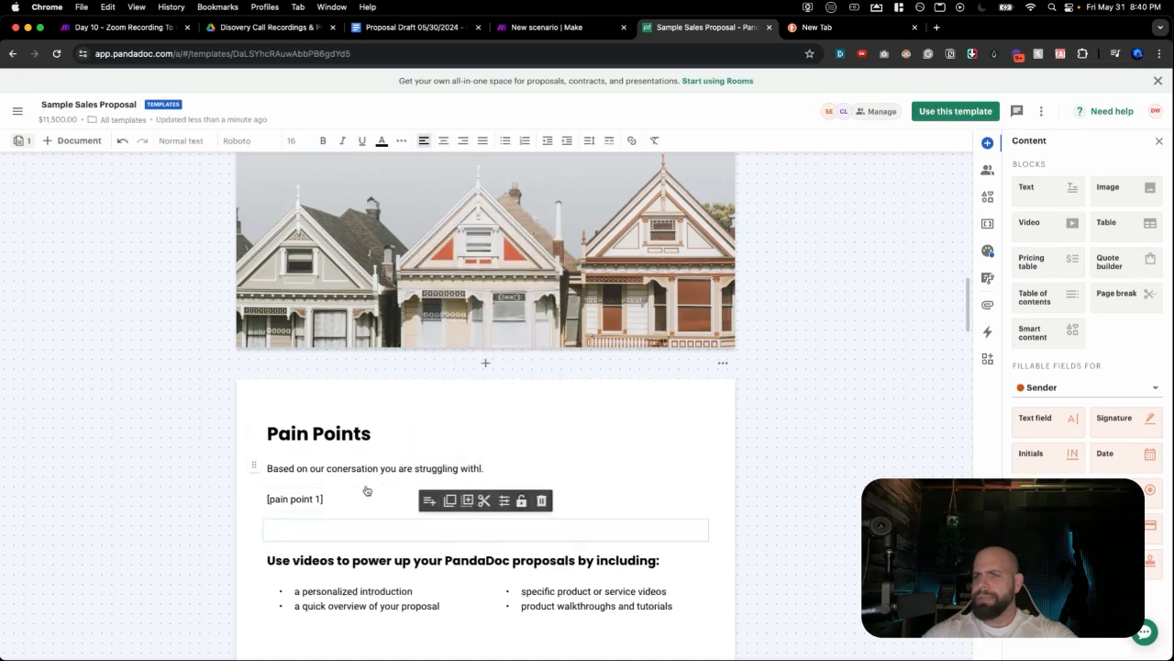
text([pai)
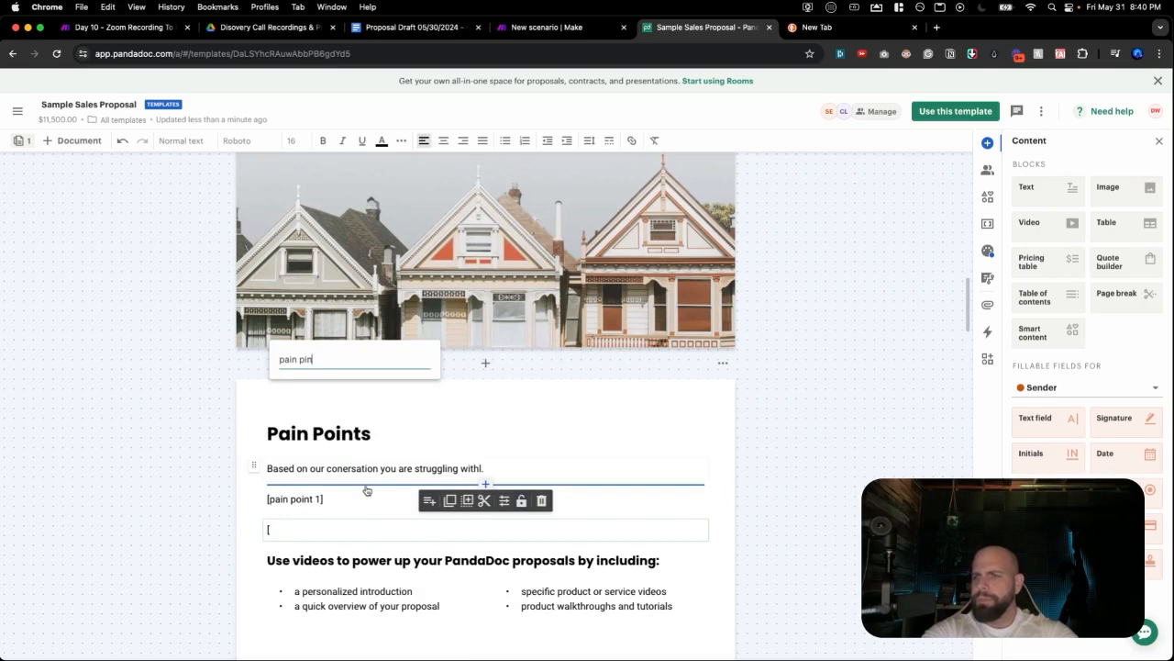
text(n point 2)
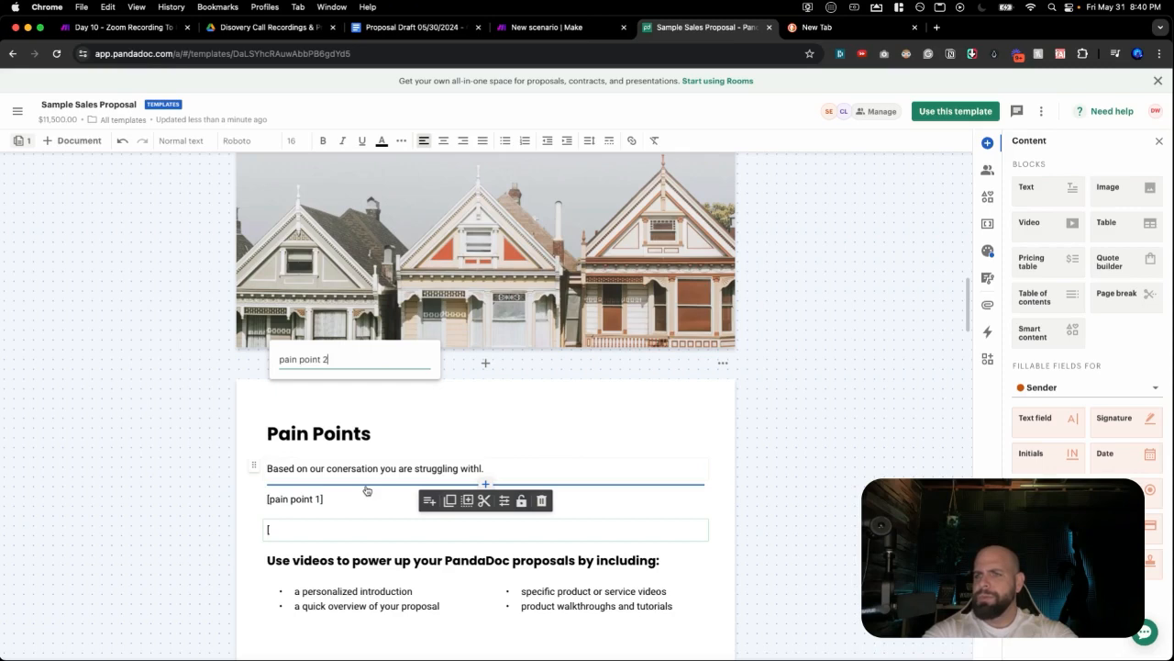
key(Return)
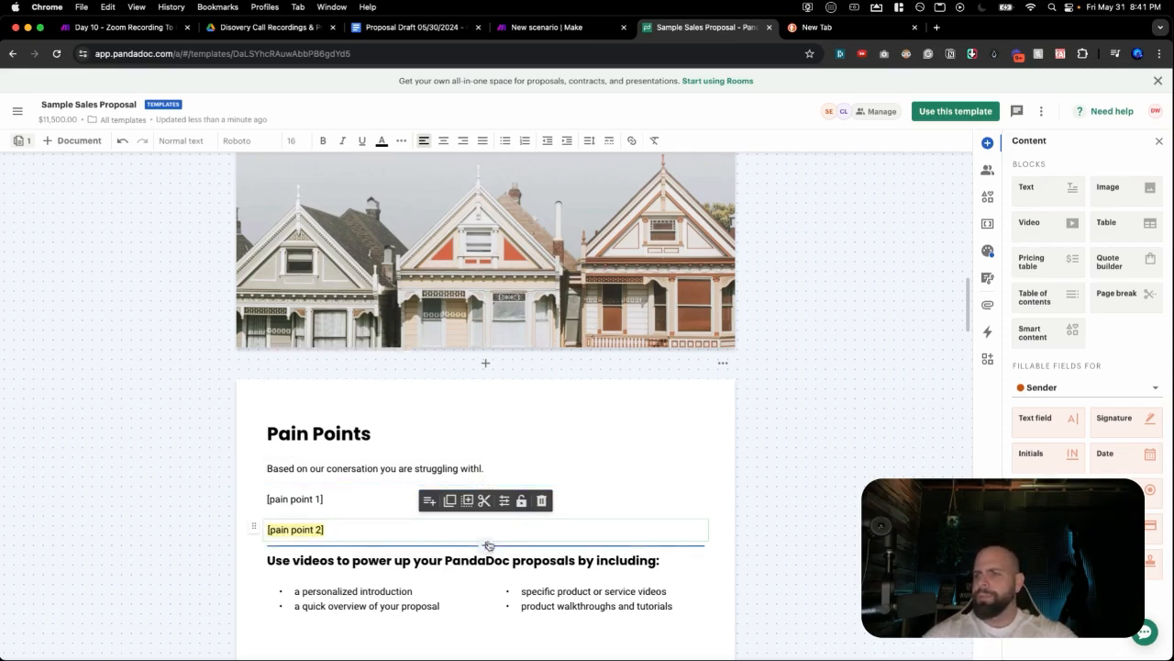
Add a text block below [pain point 2] holding the [pain point 3] variable.
click(487, 544)
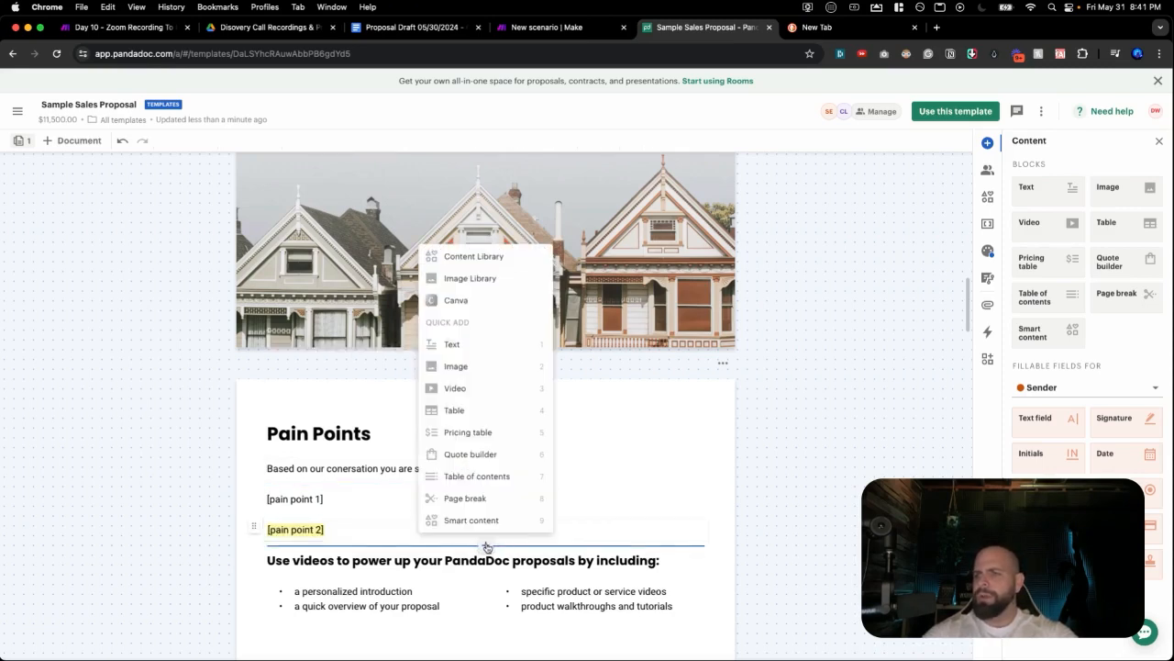
click(454, 342)
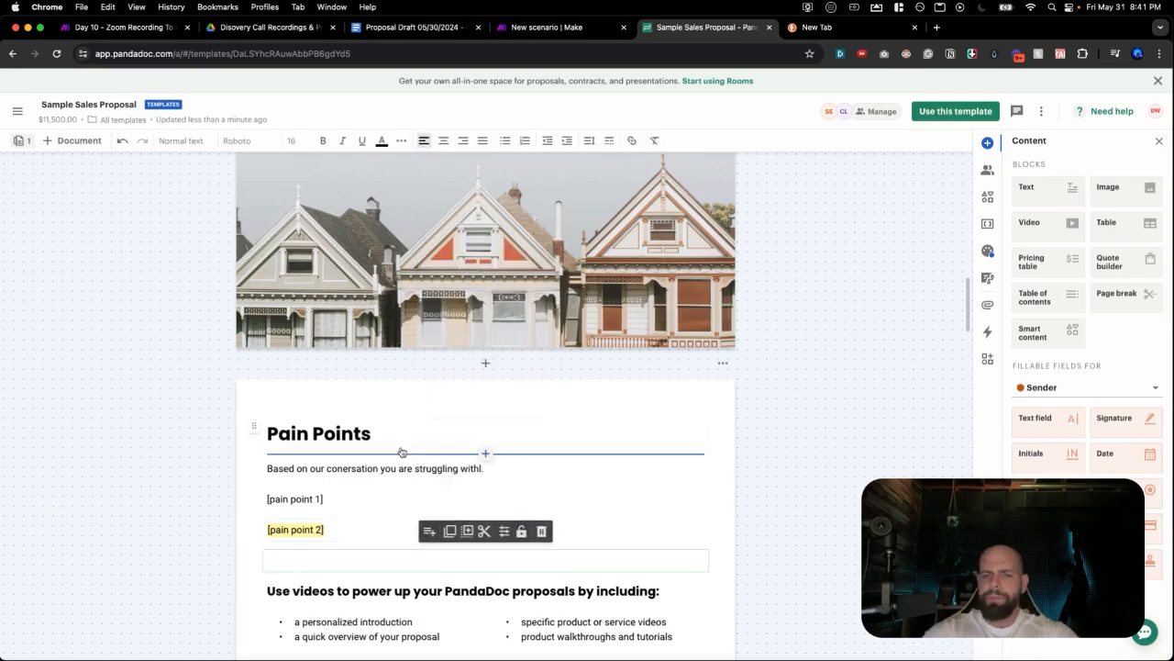
text([)
text(pain)
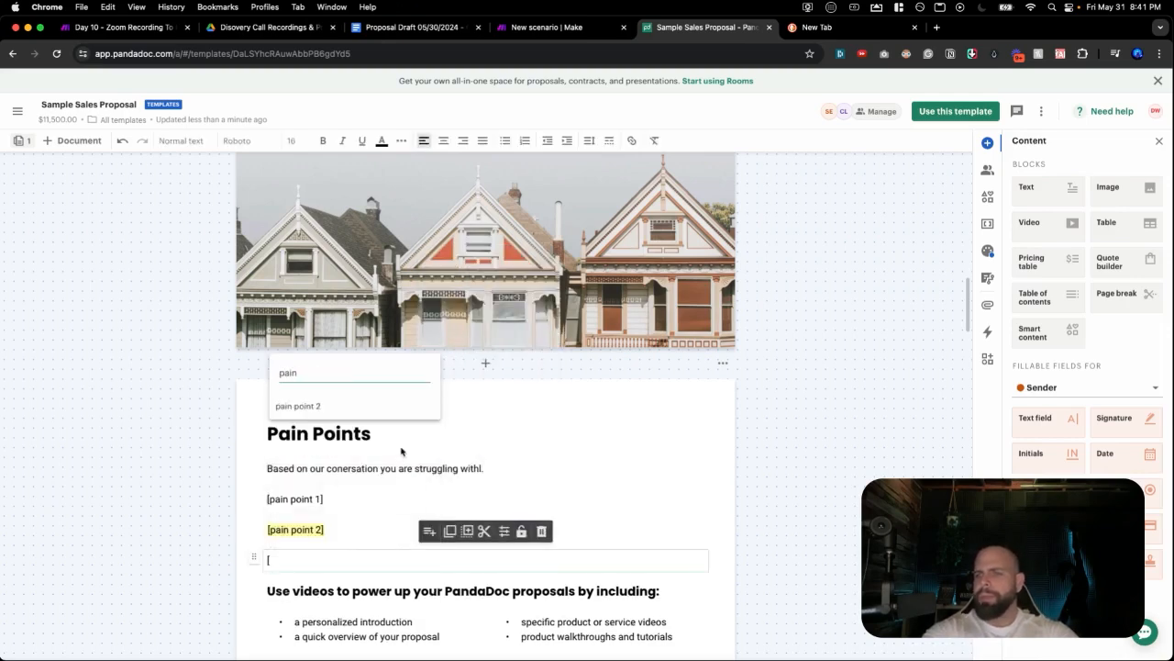
text( point 3)
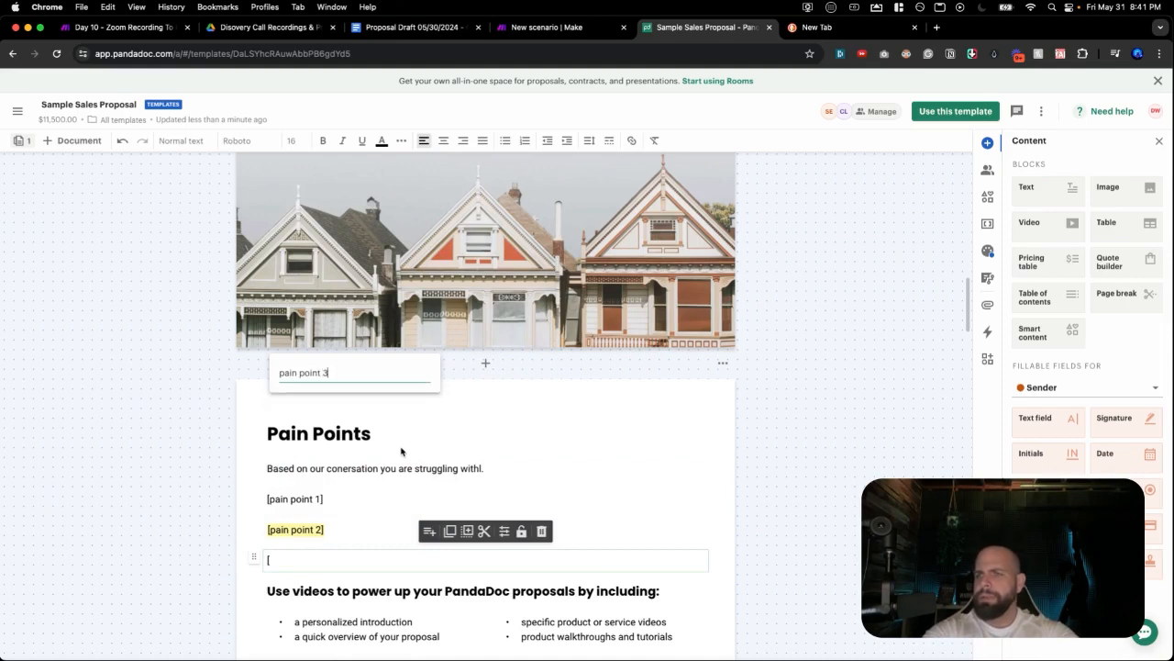
key(Return)
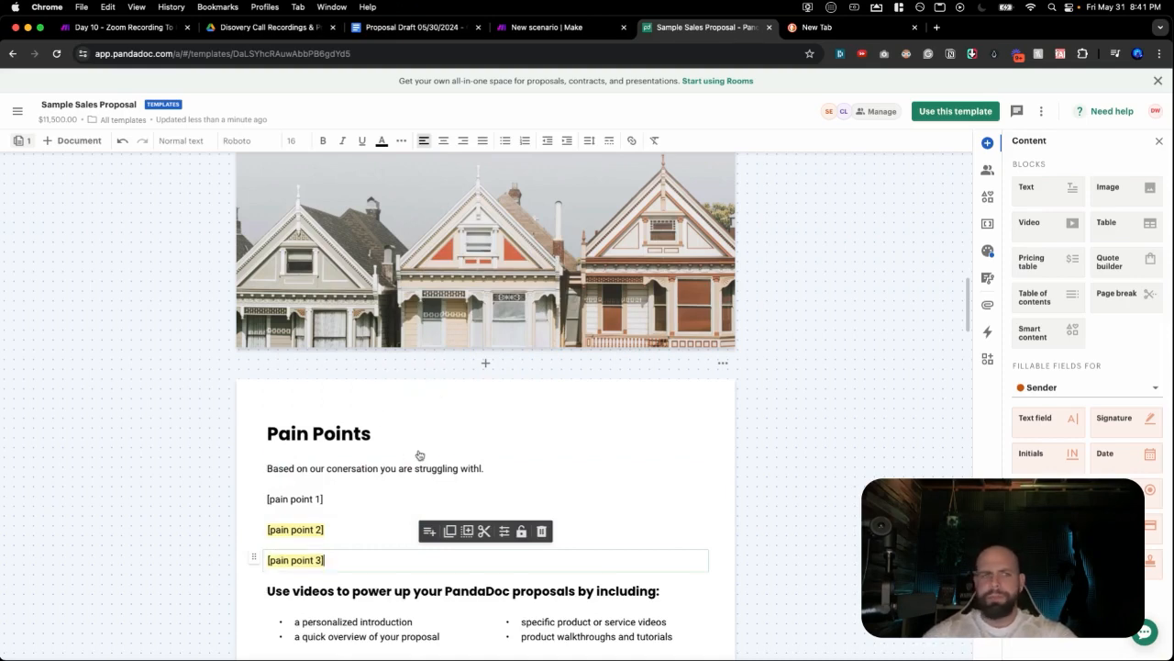
scroll(427, 451, down, 2)
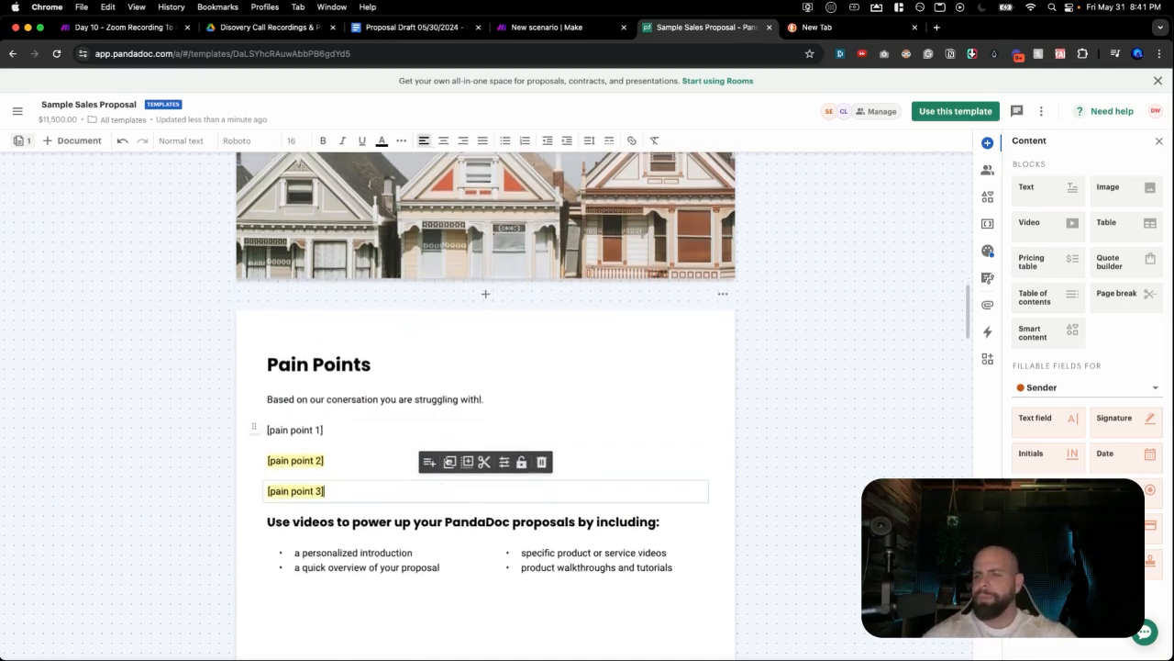
Delete the video heading and both bullet-list blocks below the pain points.
click(470, 516)
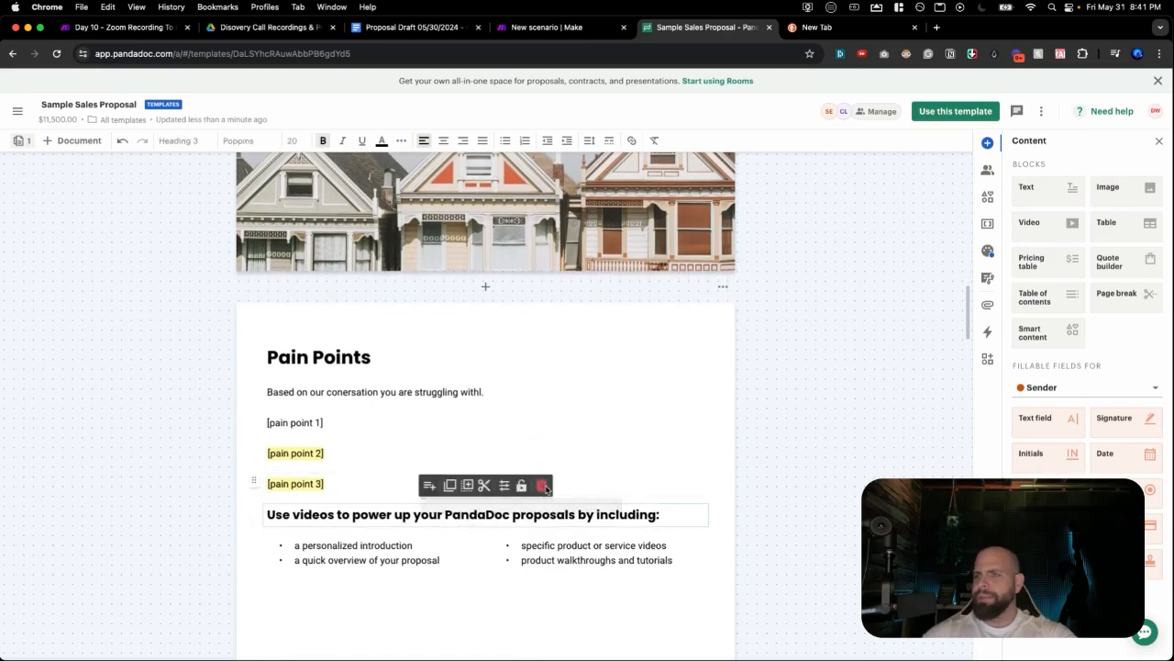
click(542, 486)
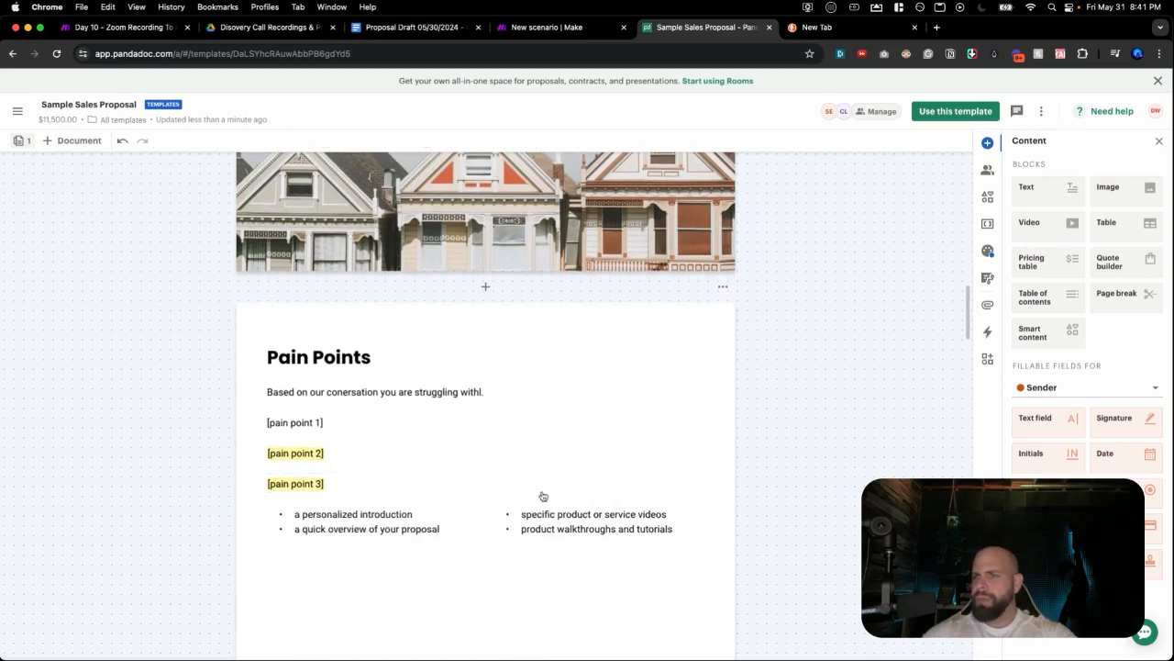
click(452, 521)
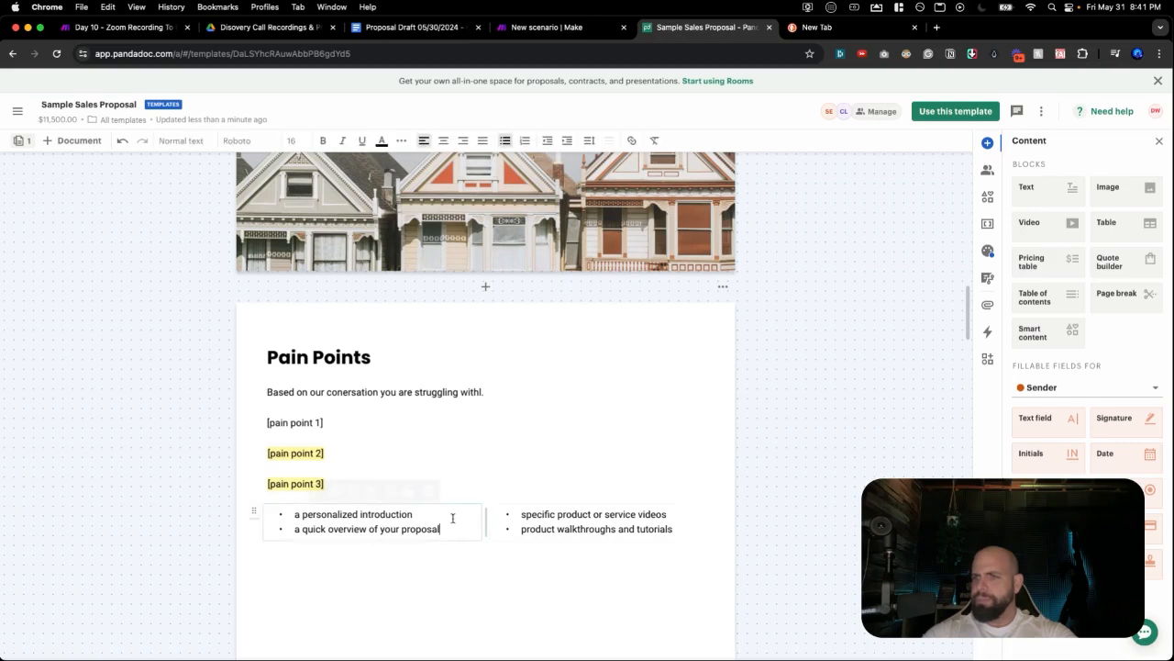
click(428, 486)
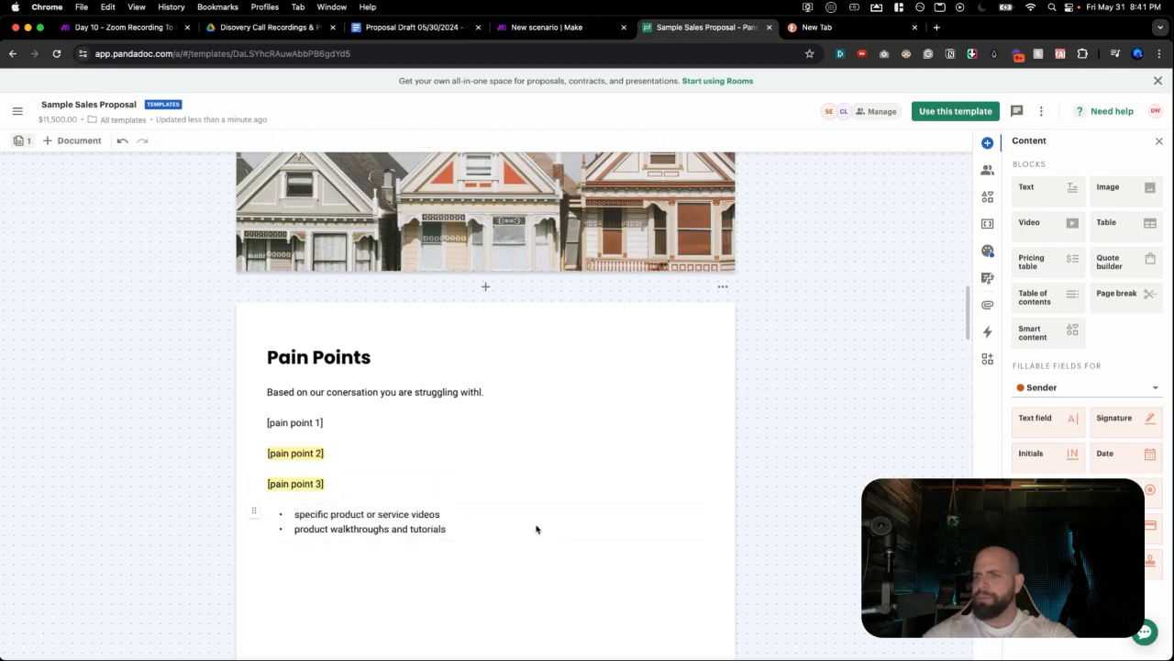
click(426, 516)
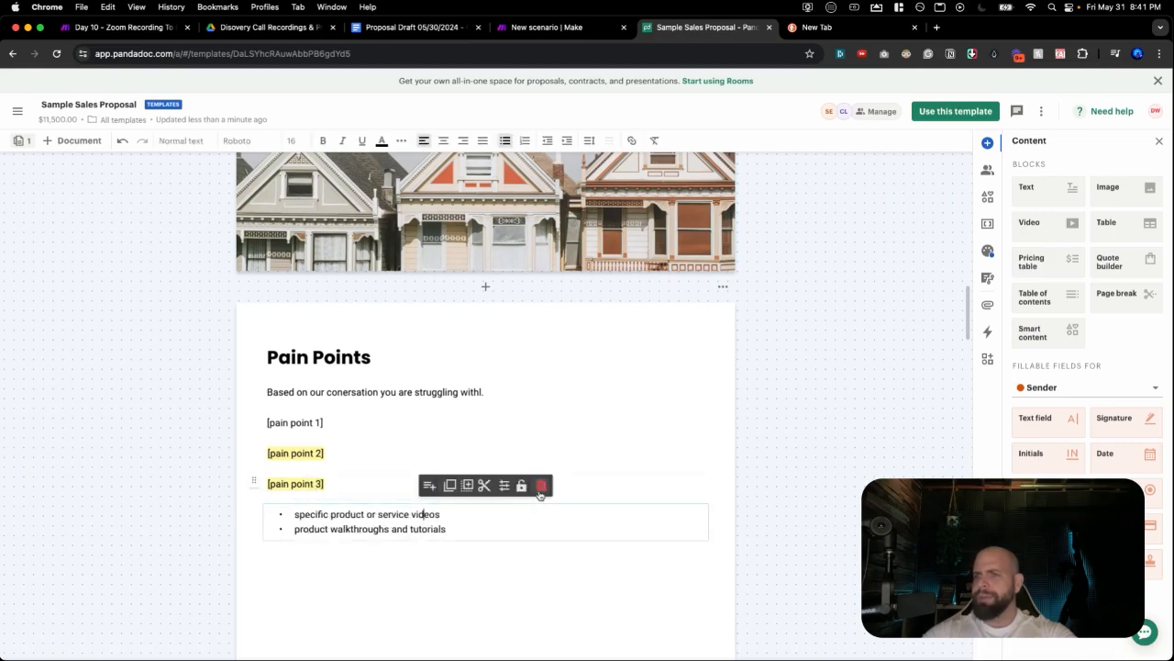
click(540, 485)
Insert an Image block below [pain point 3] with the uploaded DALL-E image, resized smaller.
drag(1114, 198, 437, 545)
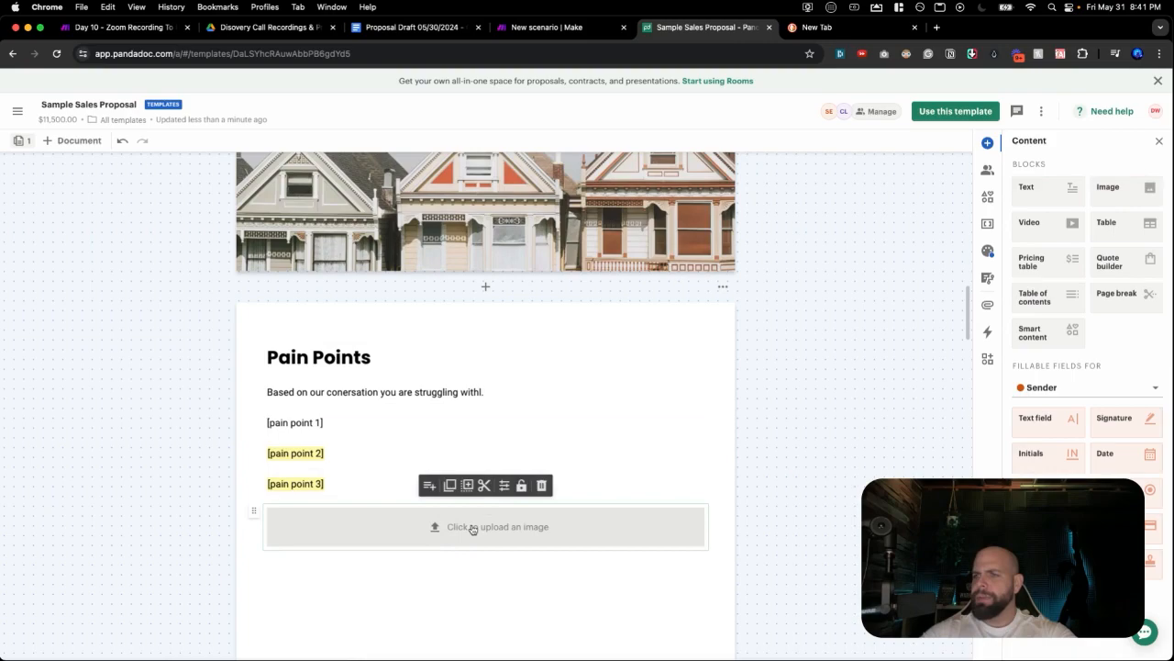
click(473, 528)
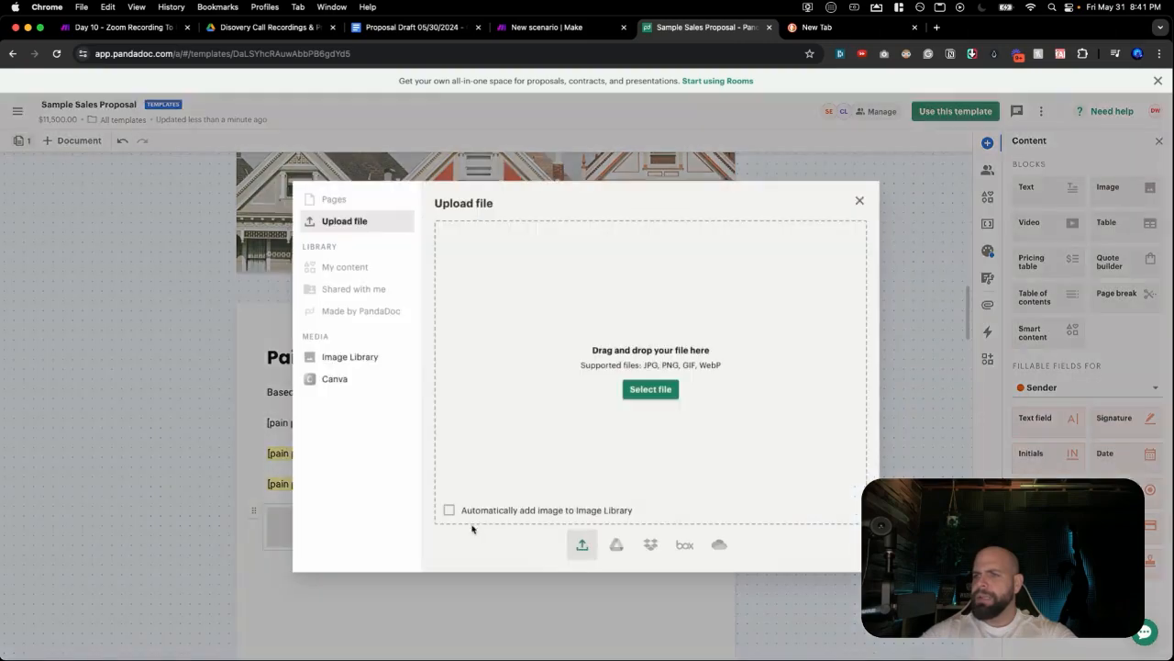
click(648, 390)
double_click(469, 222)
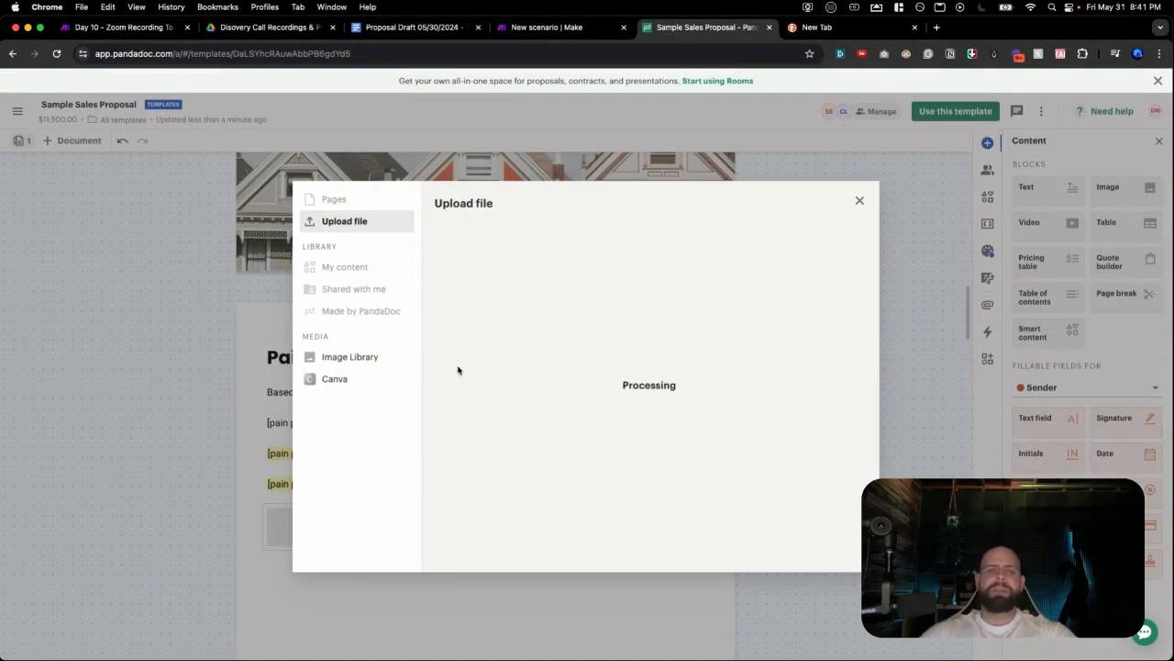
scroll(454, 412, down, 6)
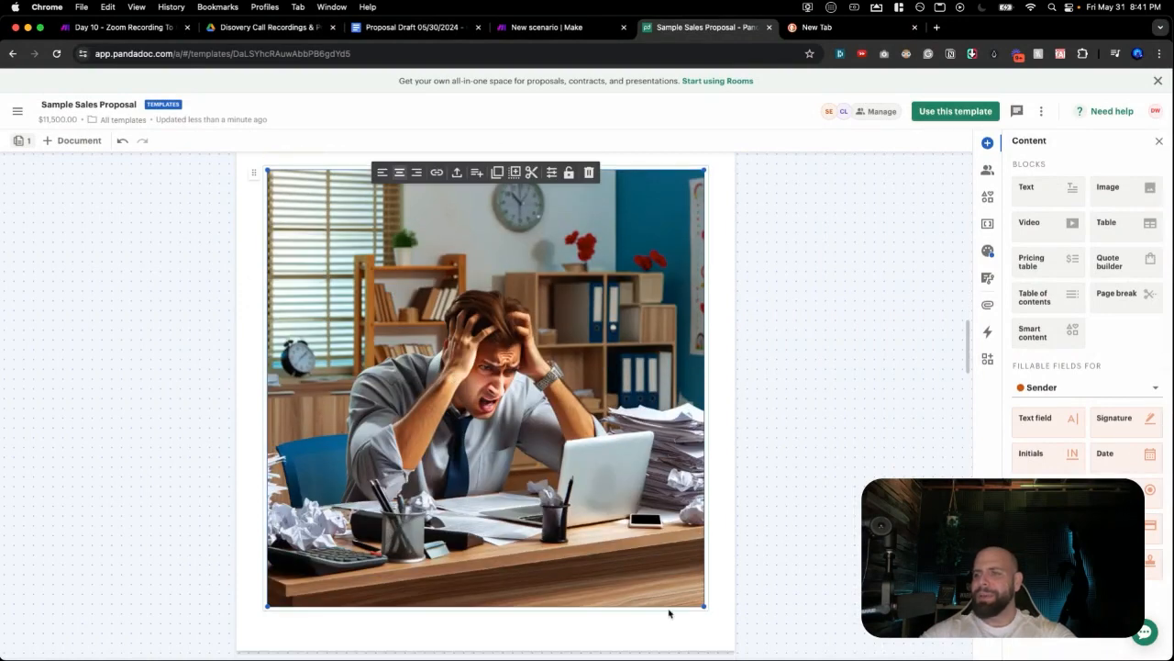
drag(703, 609, 634, 542)
drag(517, 240, 546, 284)
scroll(532, 272, up, 5)
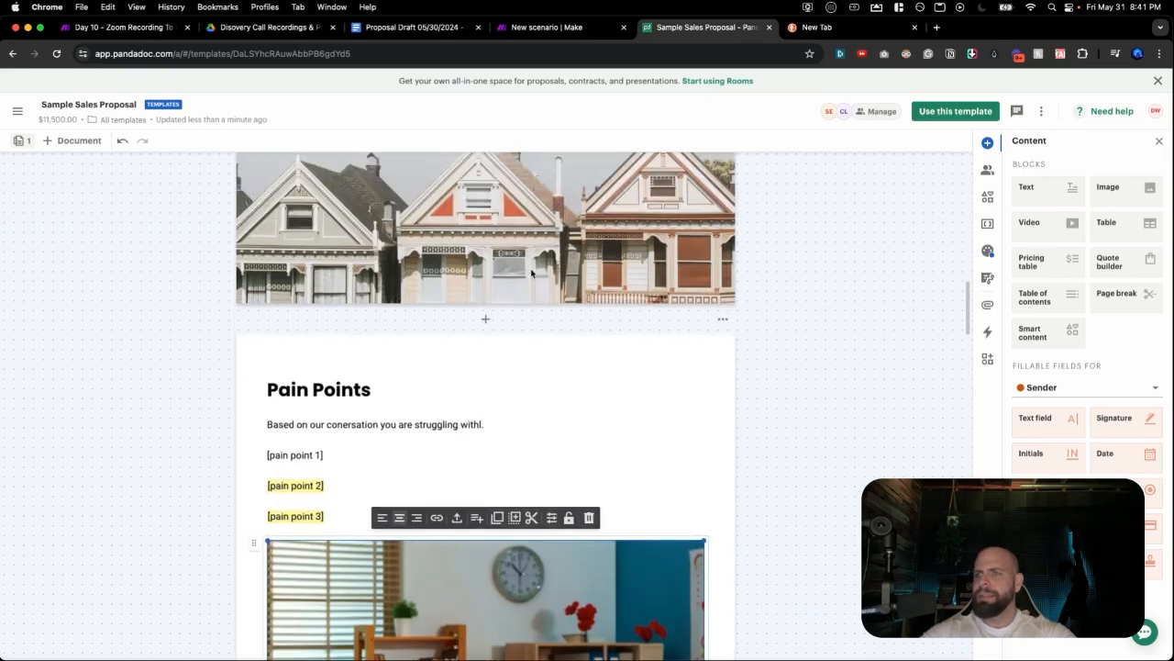
Delete the Meet the team page through its page options menu.
scroll(514, 238, up, 1)
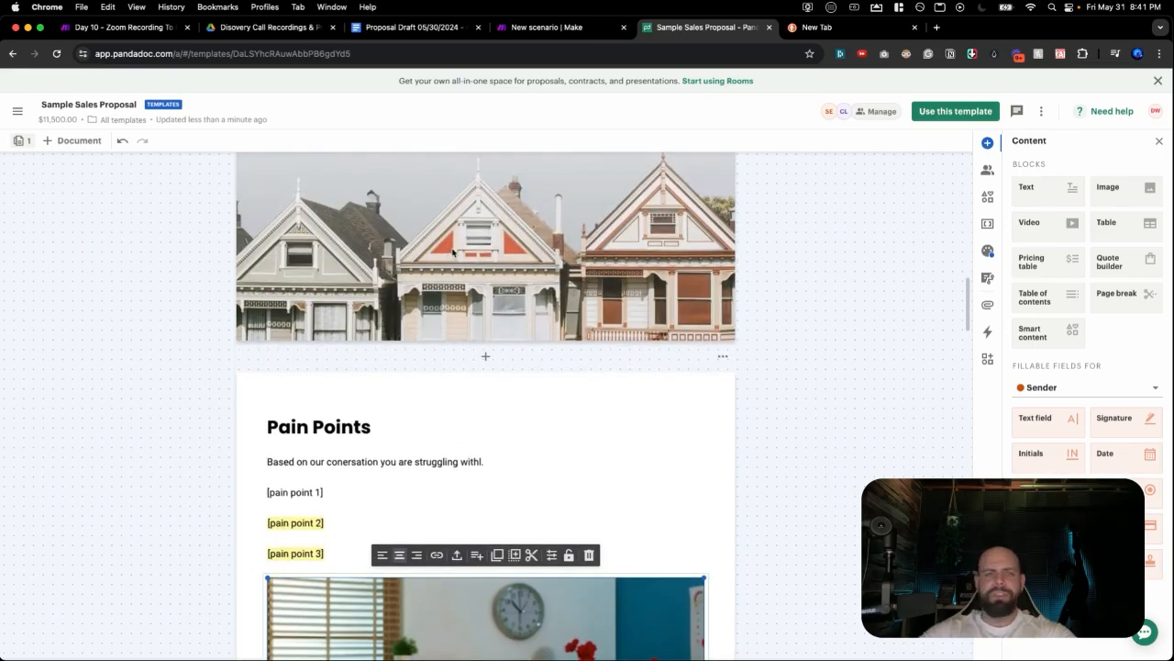
scroll(449, 258, down, 3)
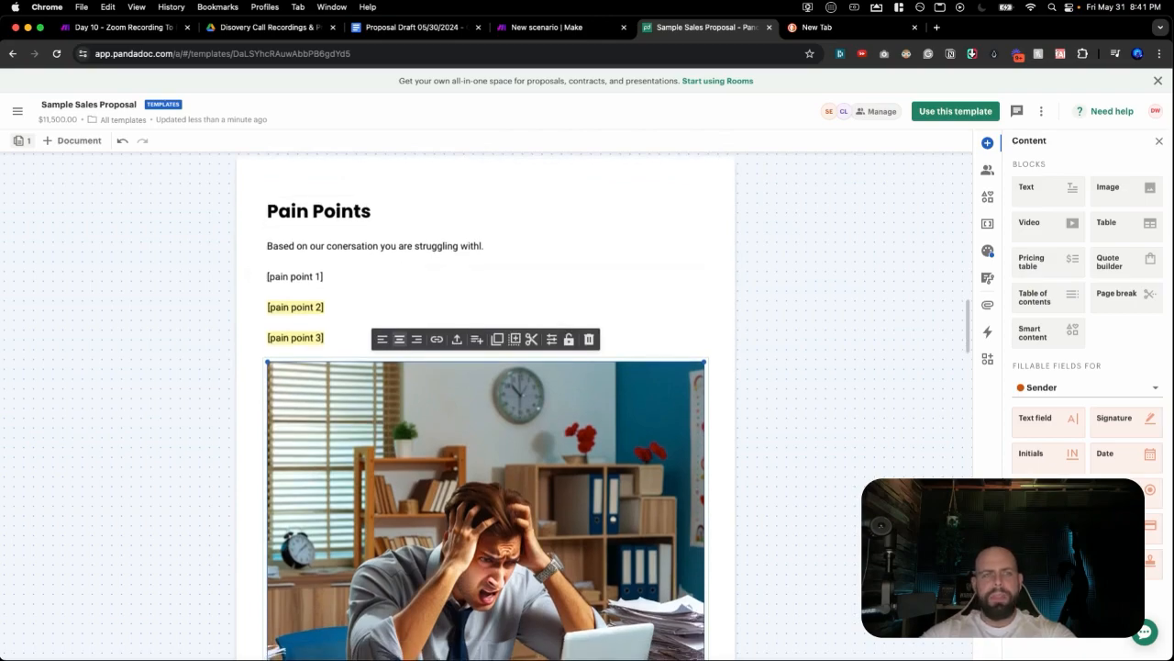
scroll(448, 447, down, 5)
scroll(446, 445, down, 5)
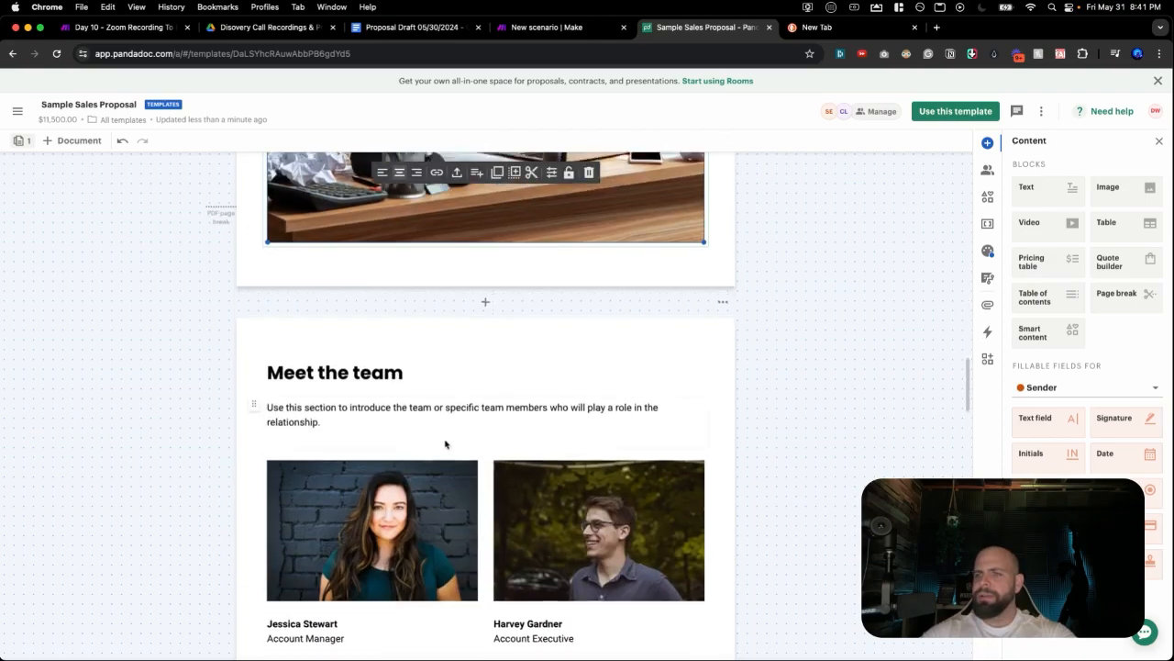
scroll(442, 442, down, 4)
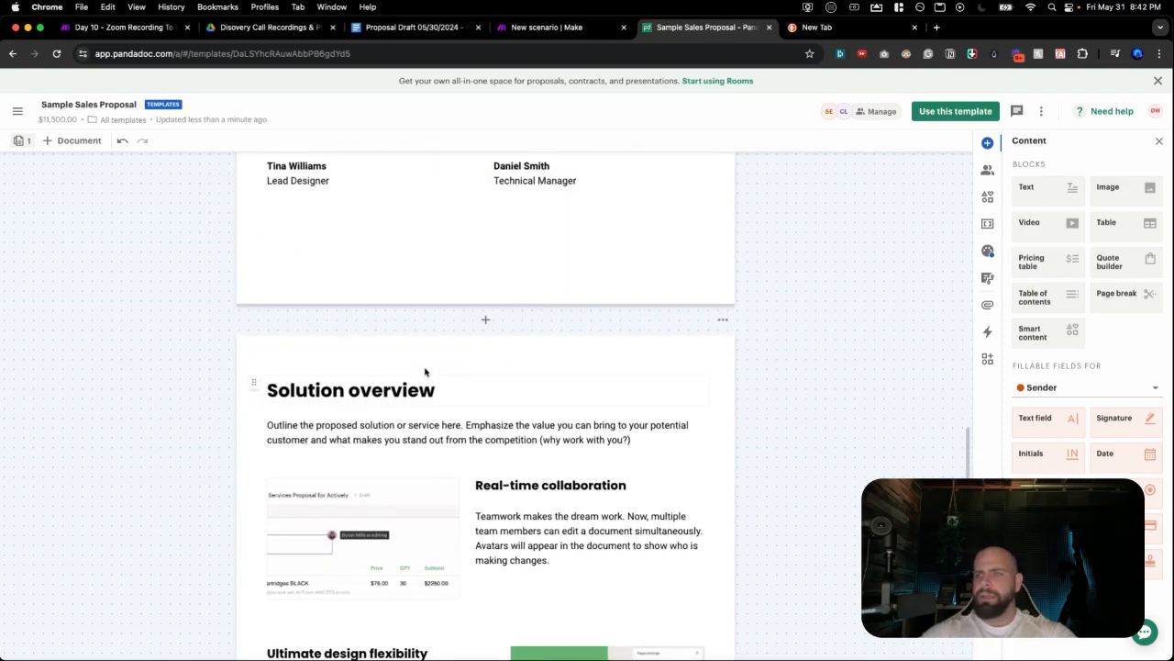
scroll(425, 376, up, 3)
scroll(425, 379, up, 5)
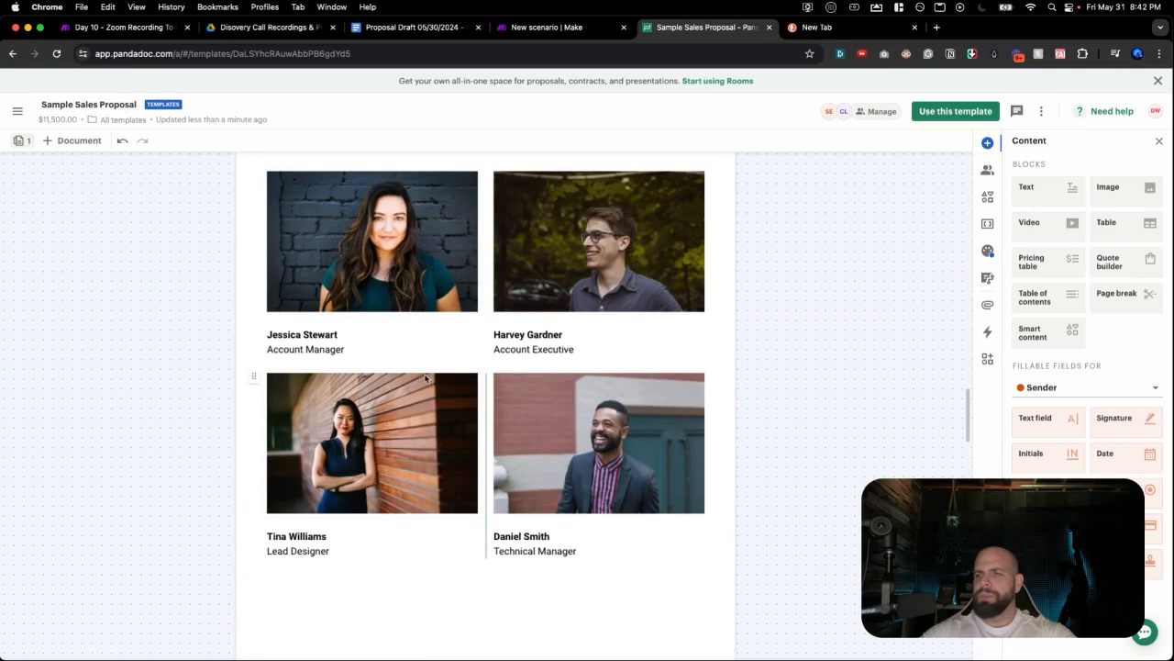
click(590, 221)
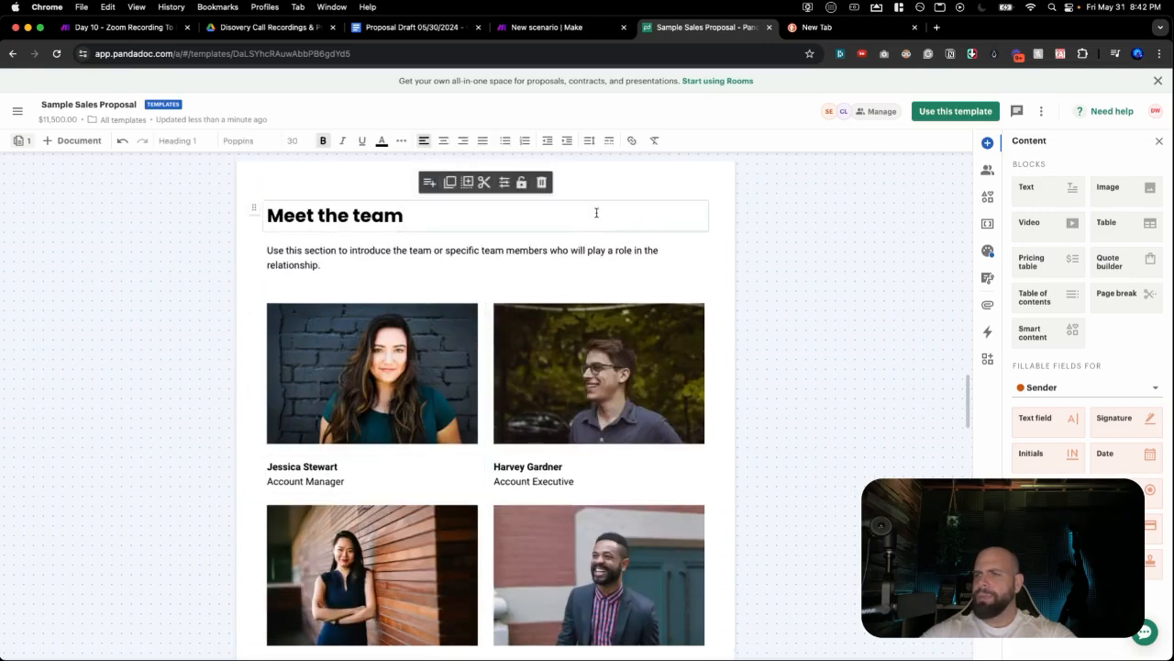
scroll(605, 220, up, 1)
click(639, 220)
click(642, 215)
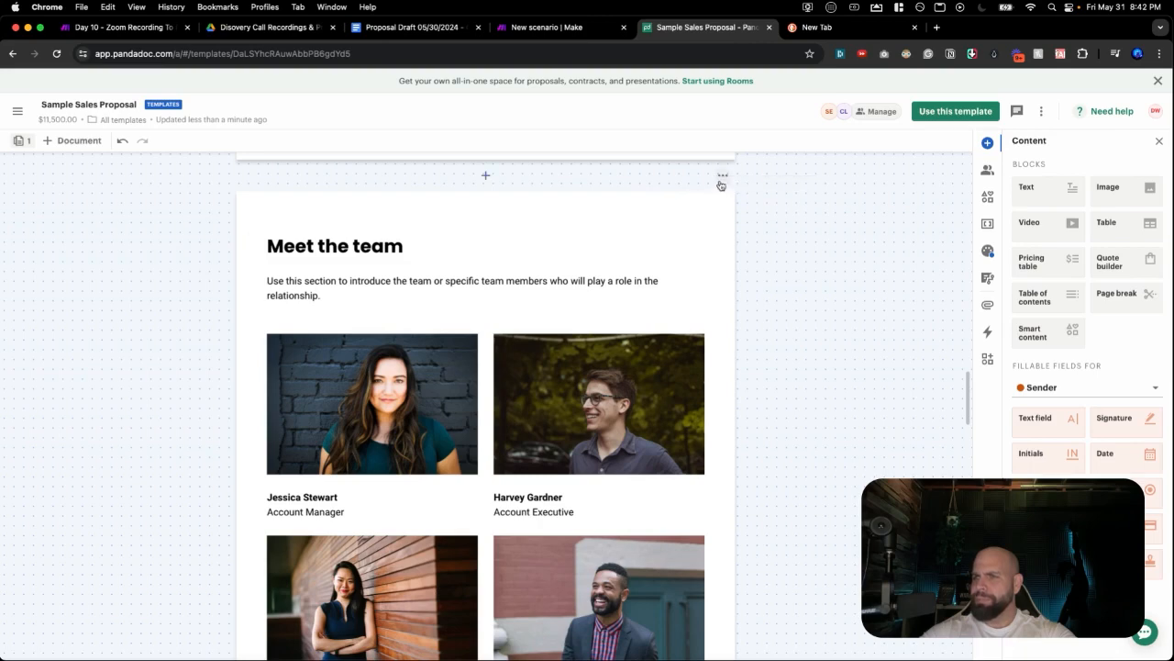
click(687, 242)
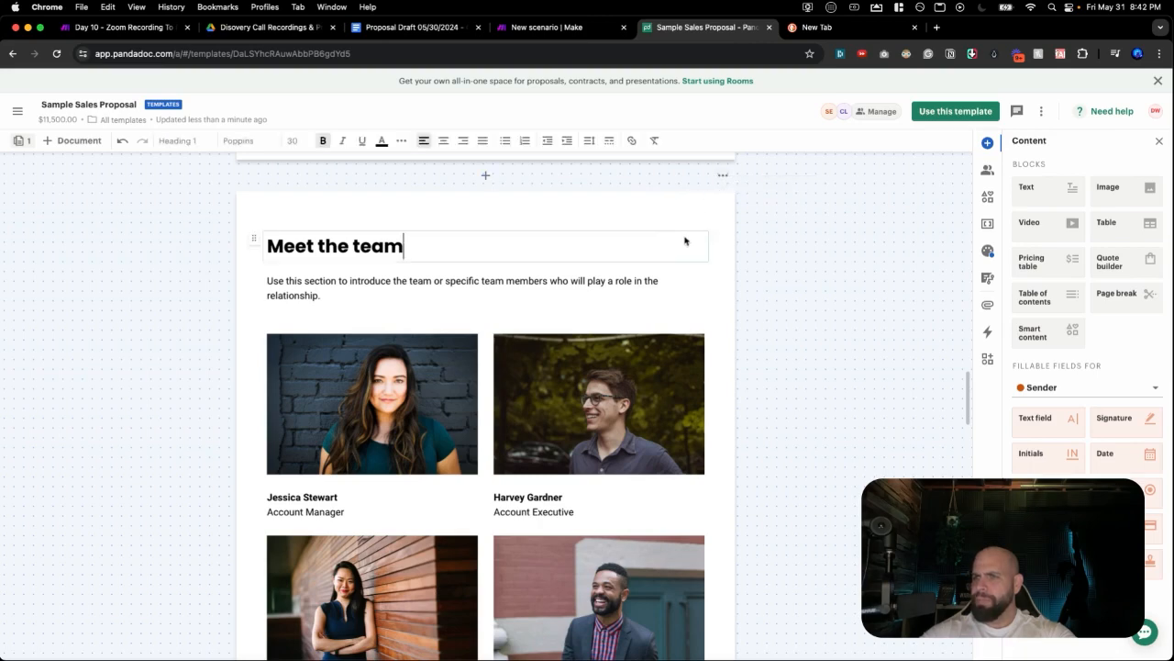
click(722, 176)
click(692, 278)
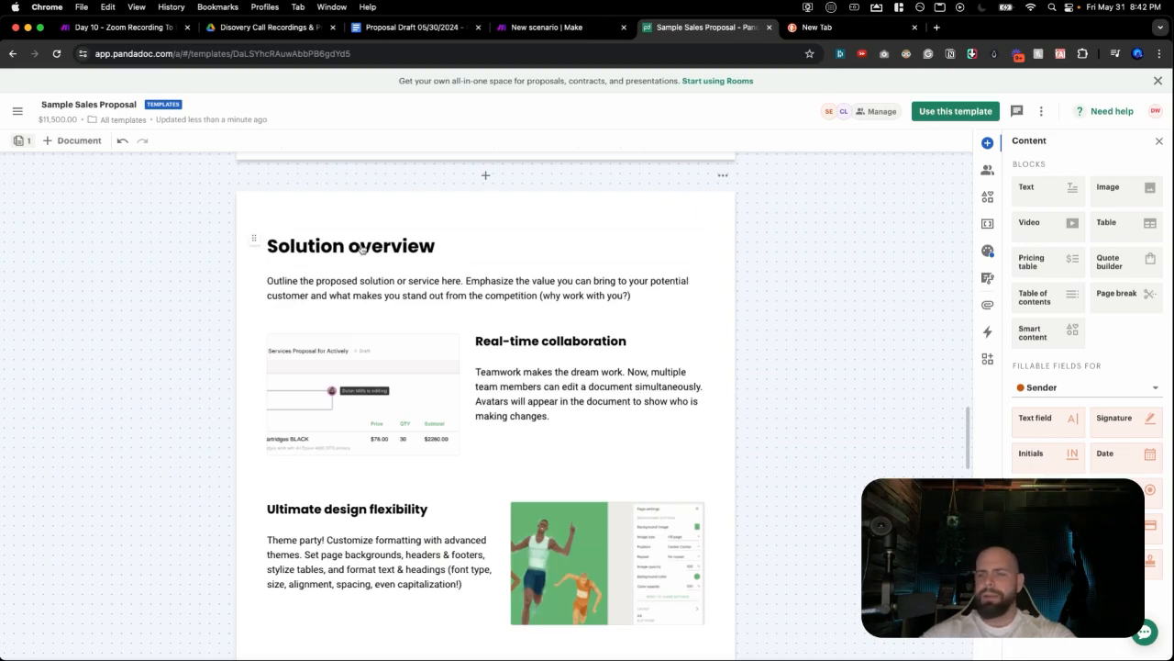
Rename the Solution overview heading to 'Proposed Solution' and switch to the Proposal Draft document.
triple_click(362, 248)
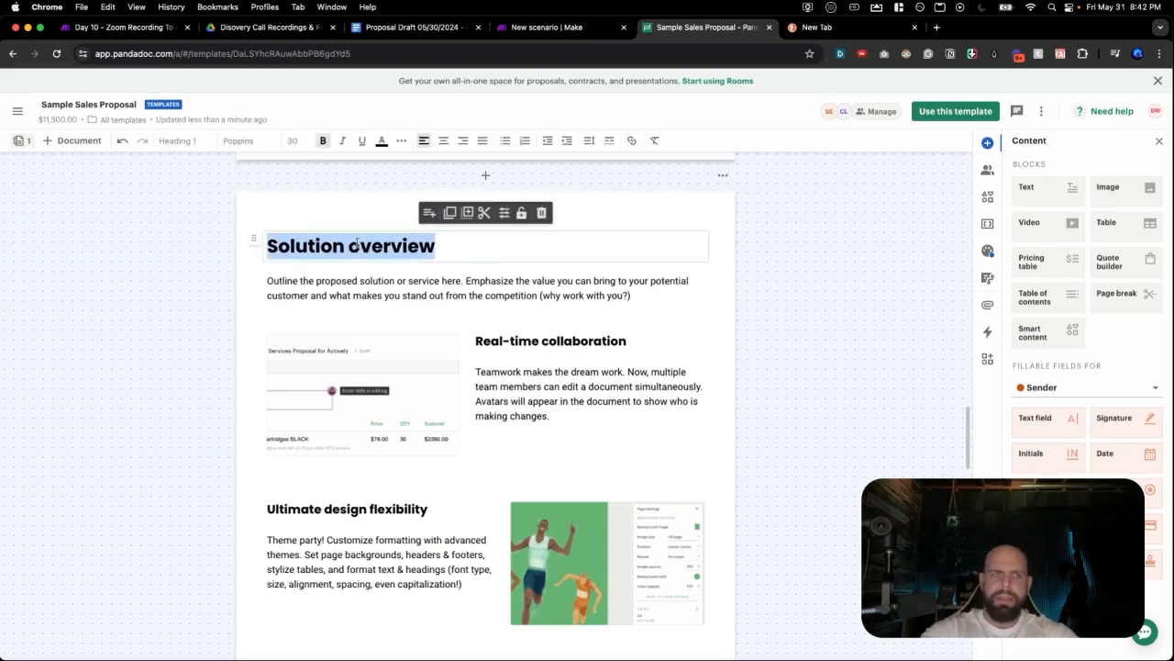
text(Proo)
key(BackSpace)
text(posal)
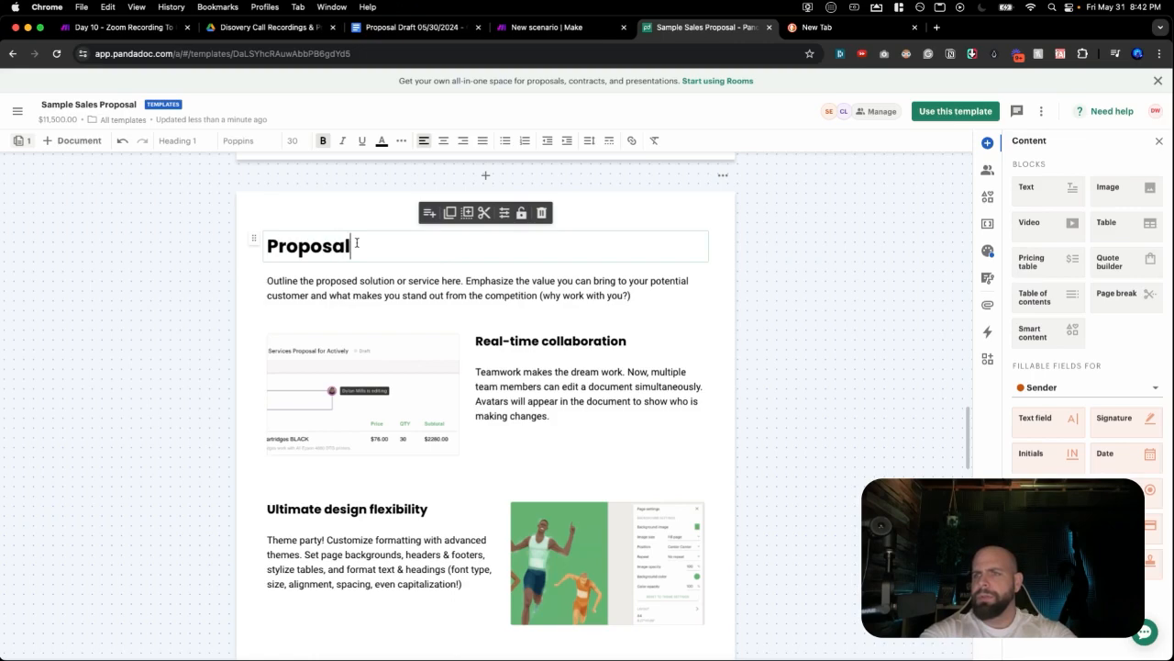
key(BackSpace)
key(BackSpace)
text(ed Solution)
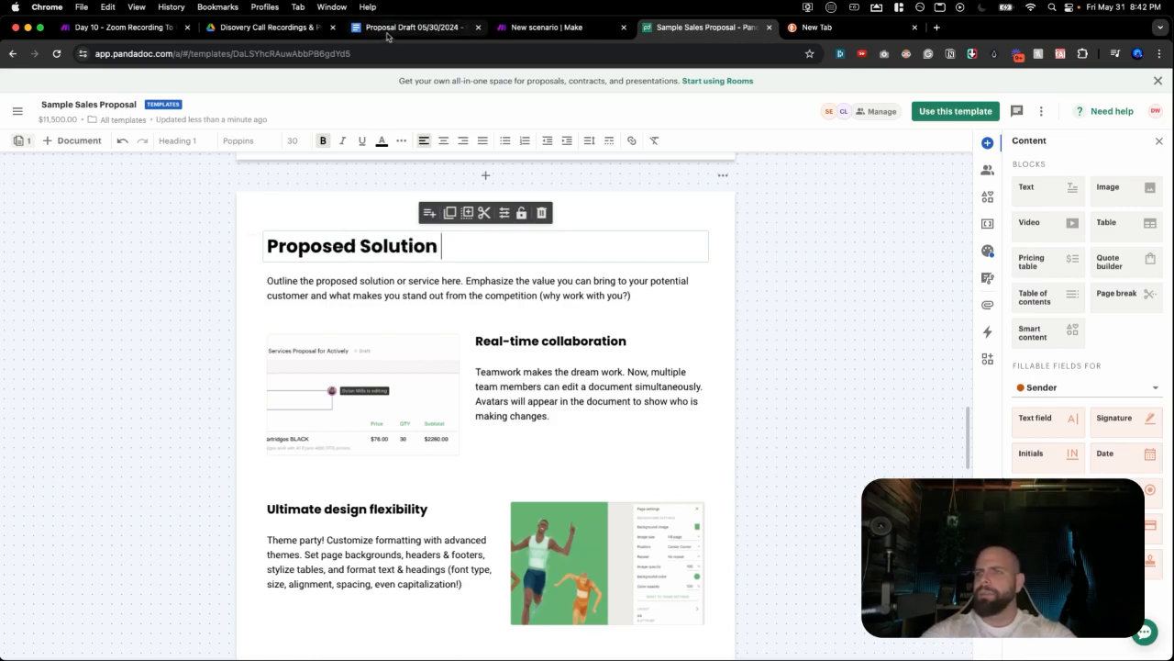
click(381, 29)
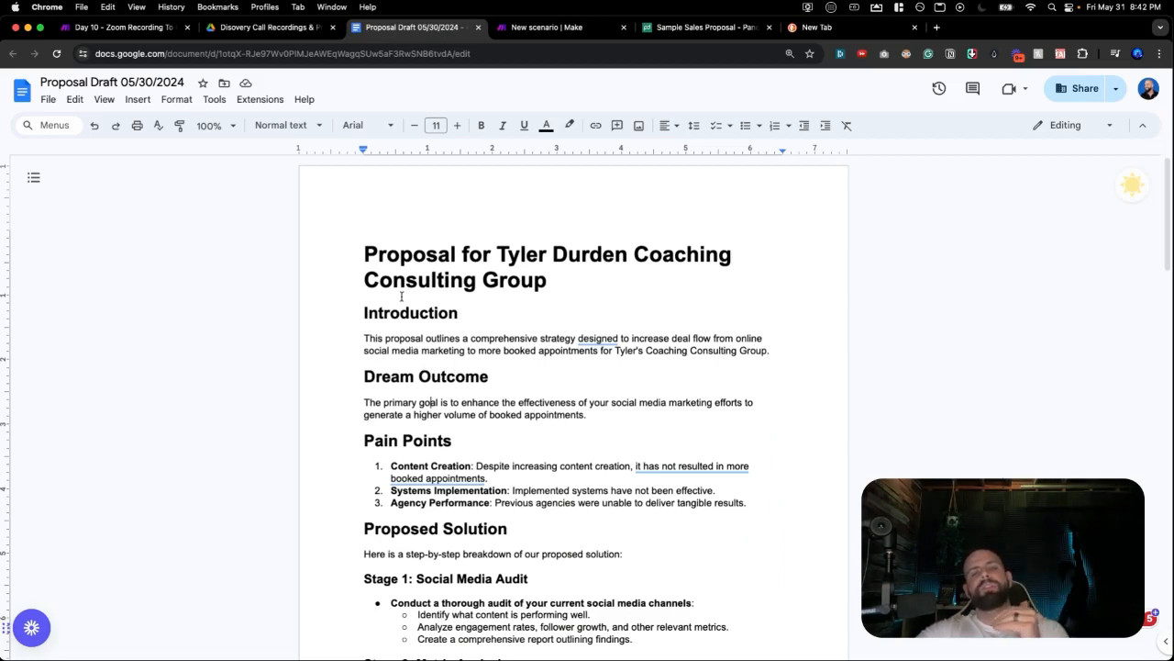
Review the Transcribe Audio Recording and Creating Proposal Draft module settings in Make, then return to PandaDoc.
click(131, 28)
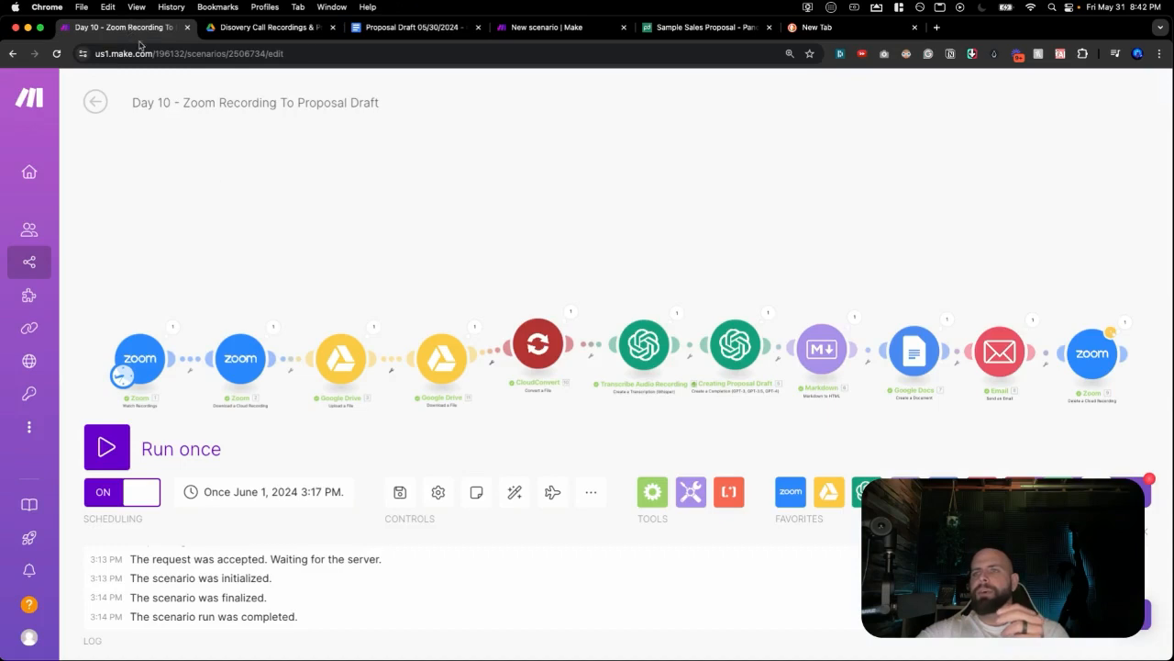
click(644, 342)
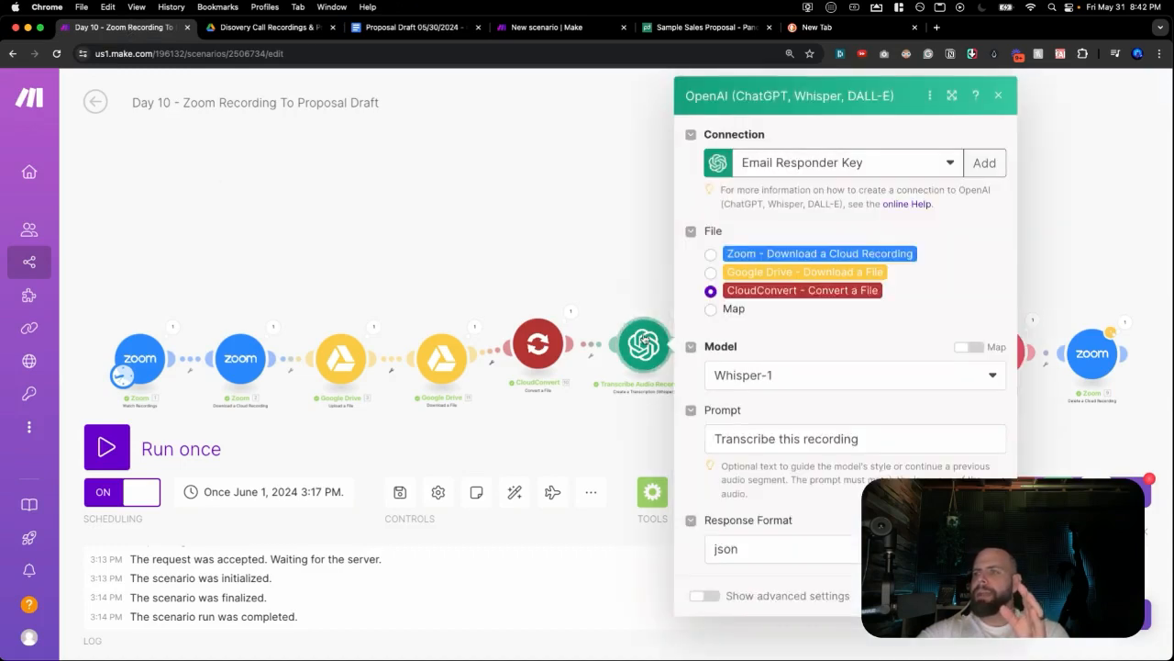
click(555, 250)
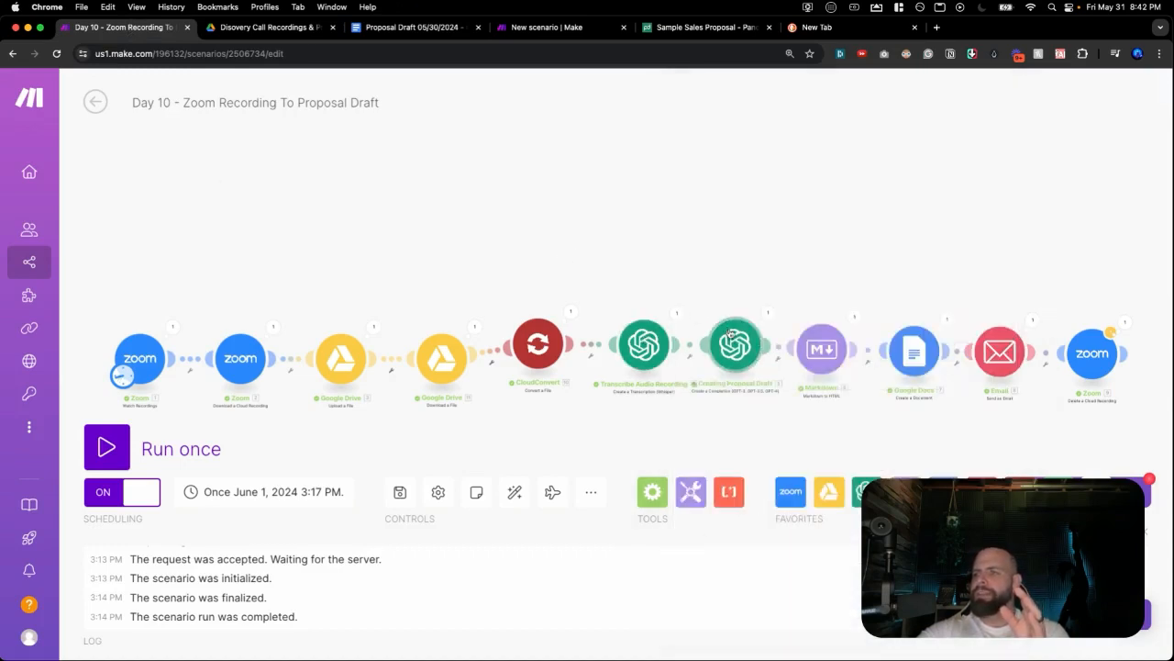
click(729, 338)
scroll(835, 386, down, 6)
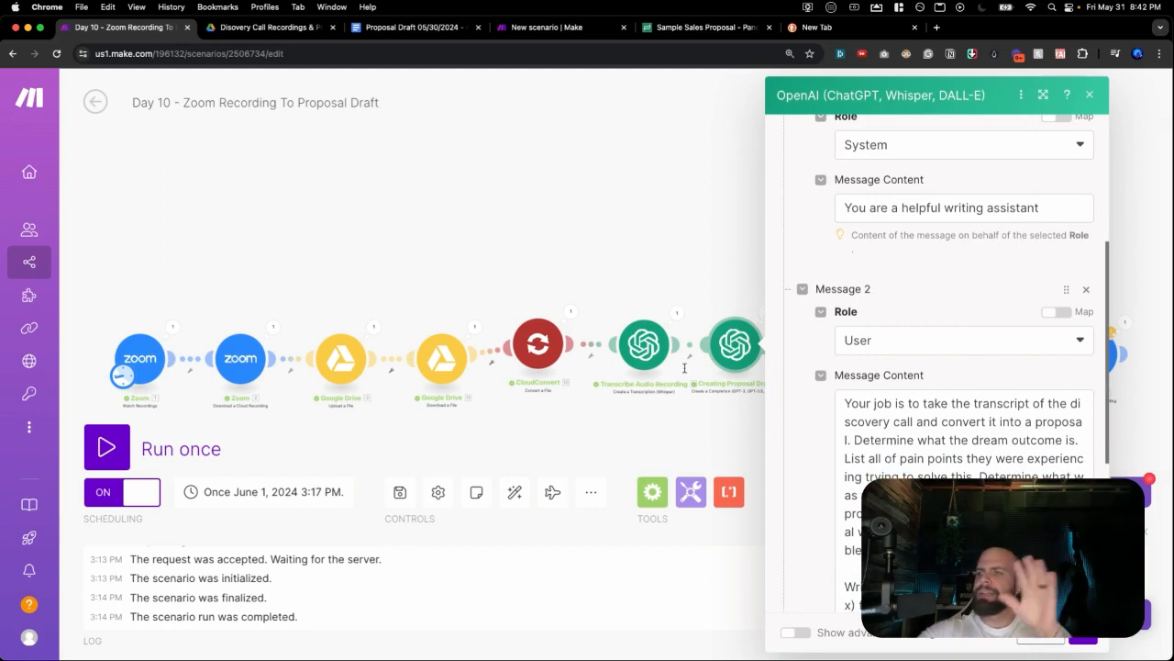
click(593, 287)
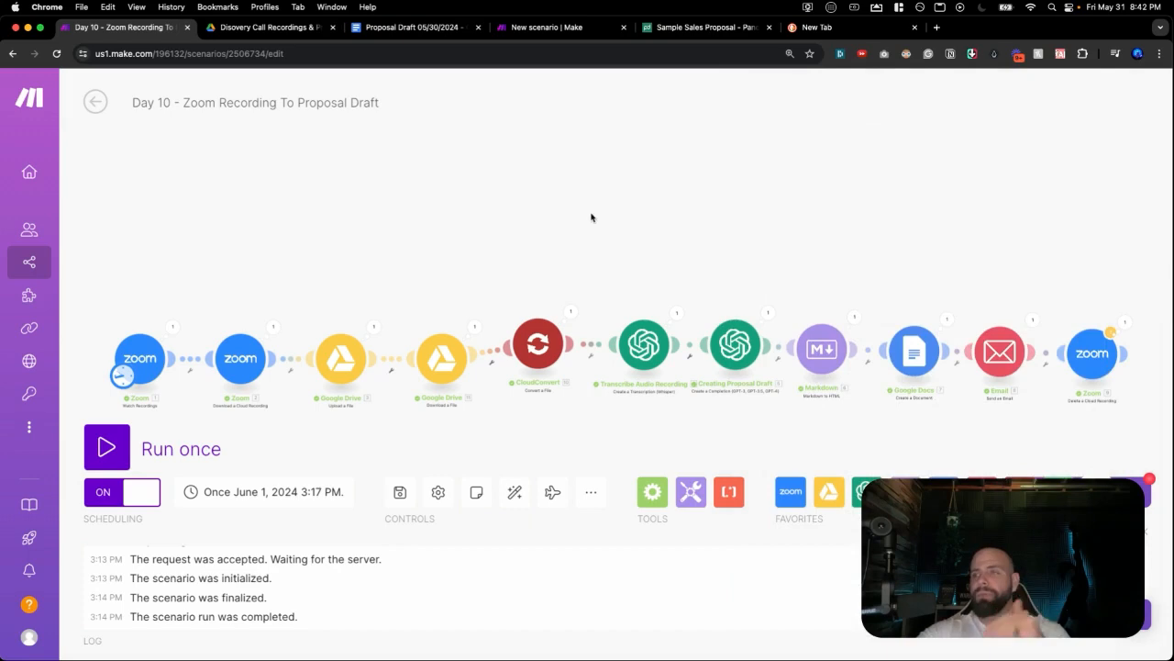
click(422, 33)
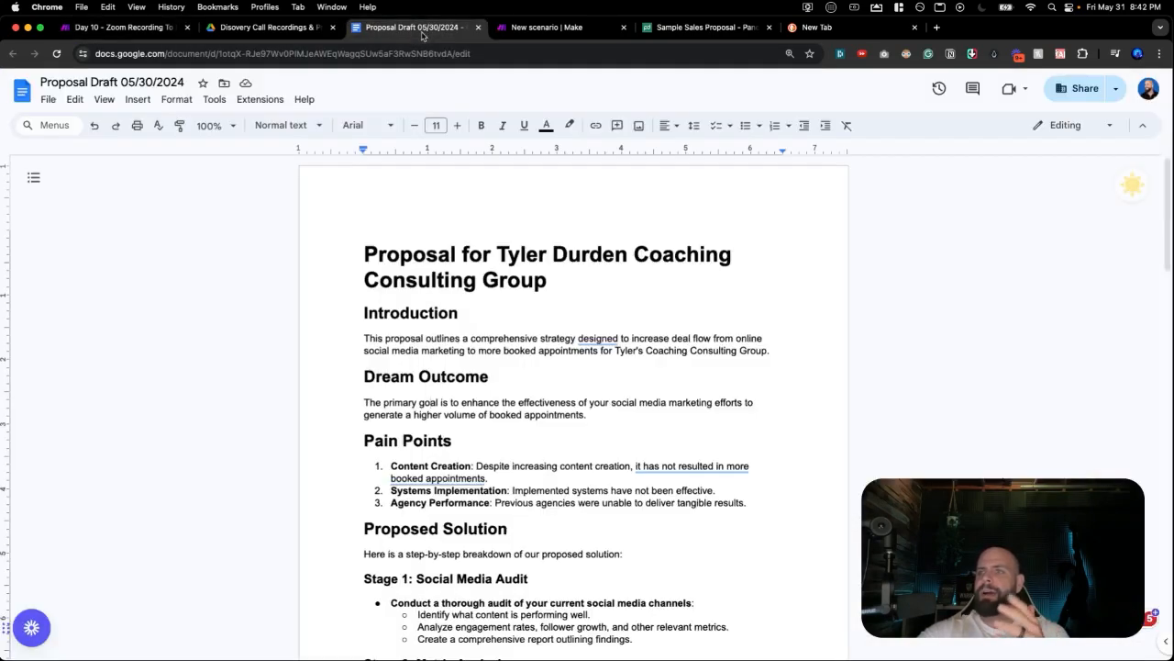
click(665, 30)
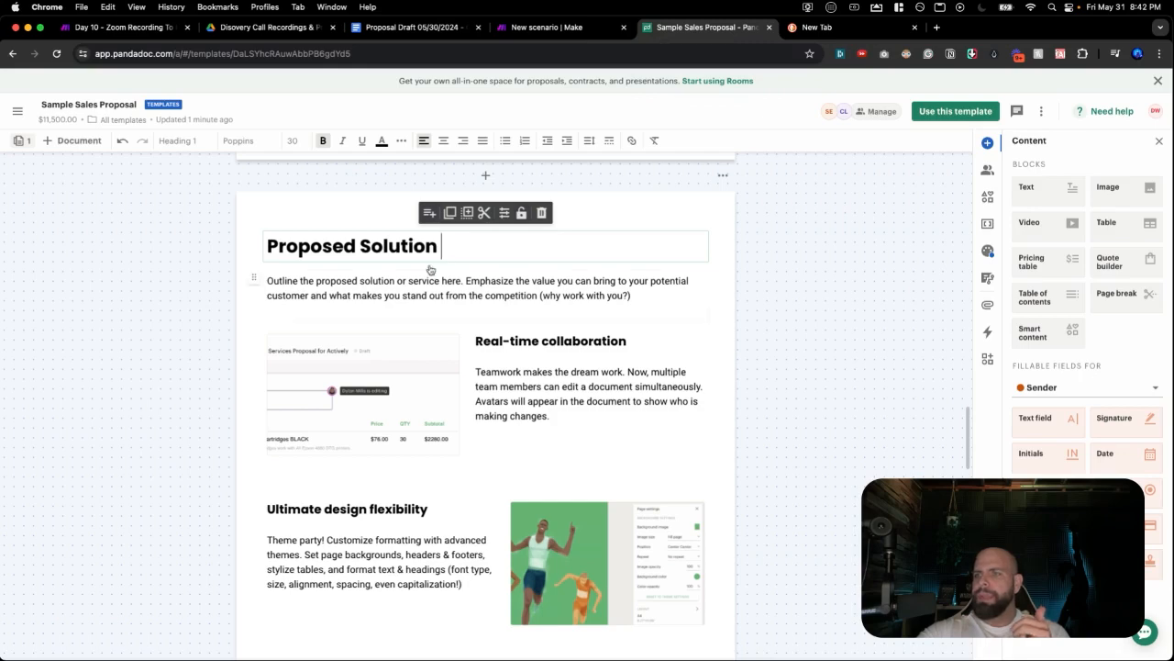
Rewrite the Proposed Solution intro as 'Here our the stages of the proposed solution'.
triple_click(394, 281)
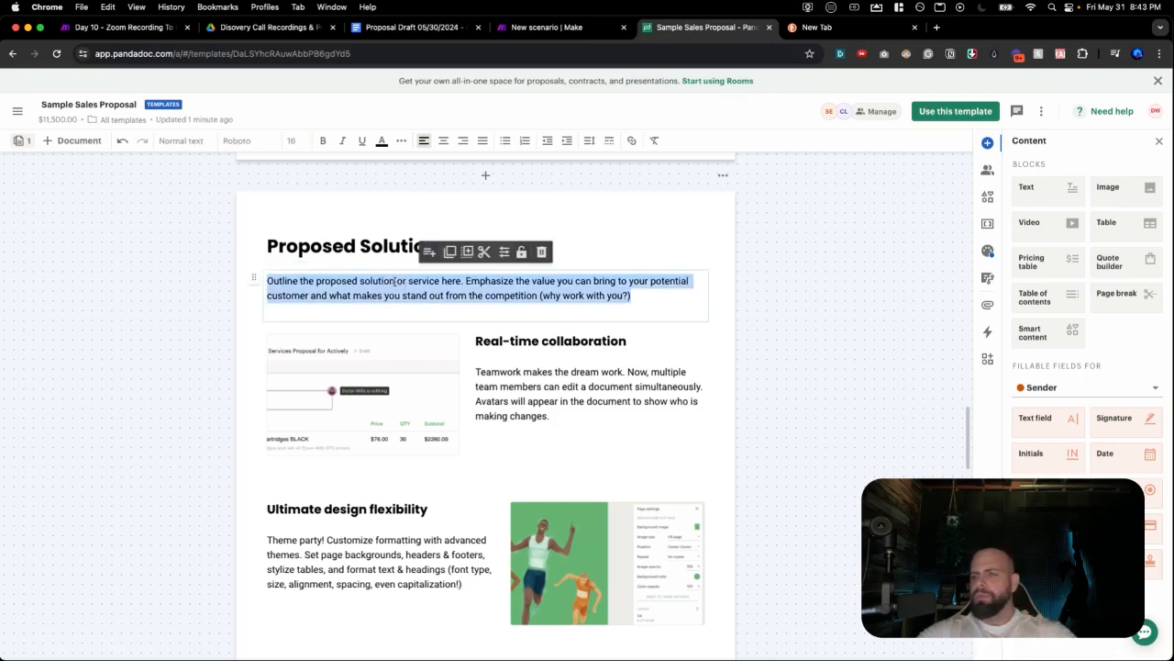
text(Here is)
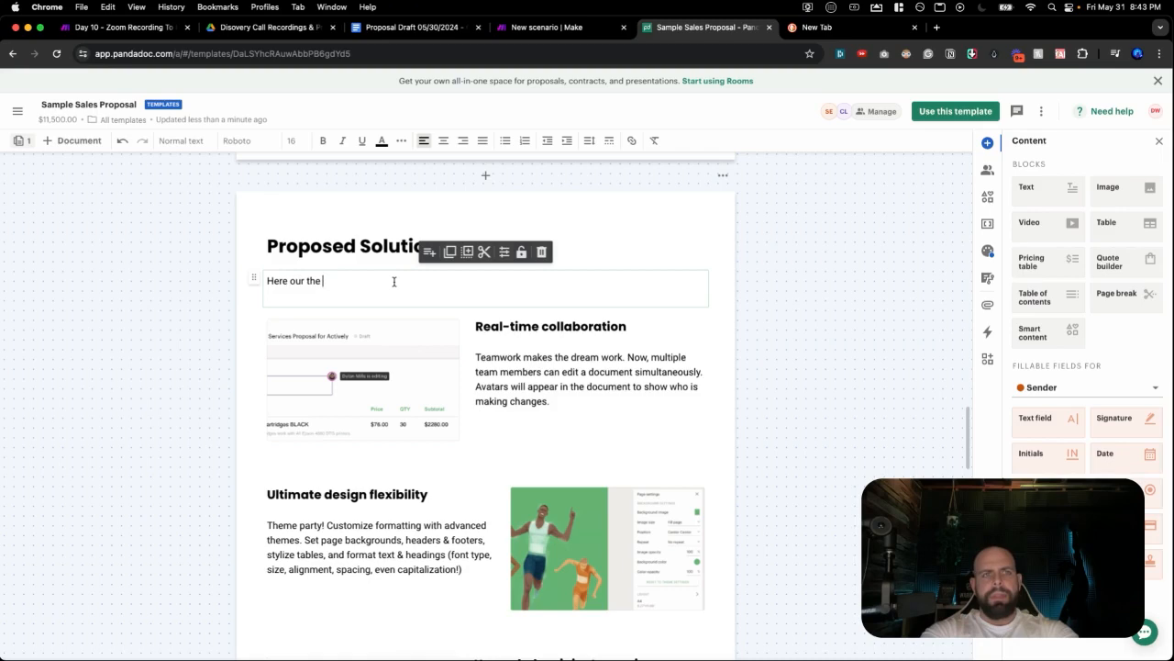
text(proposa)
key(BackSpace)
text(ed solution)
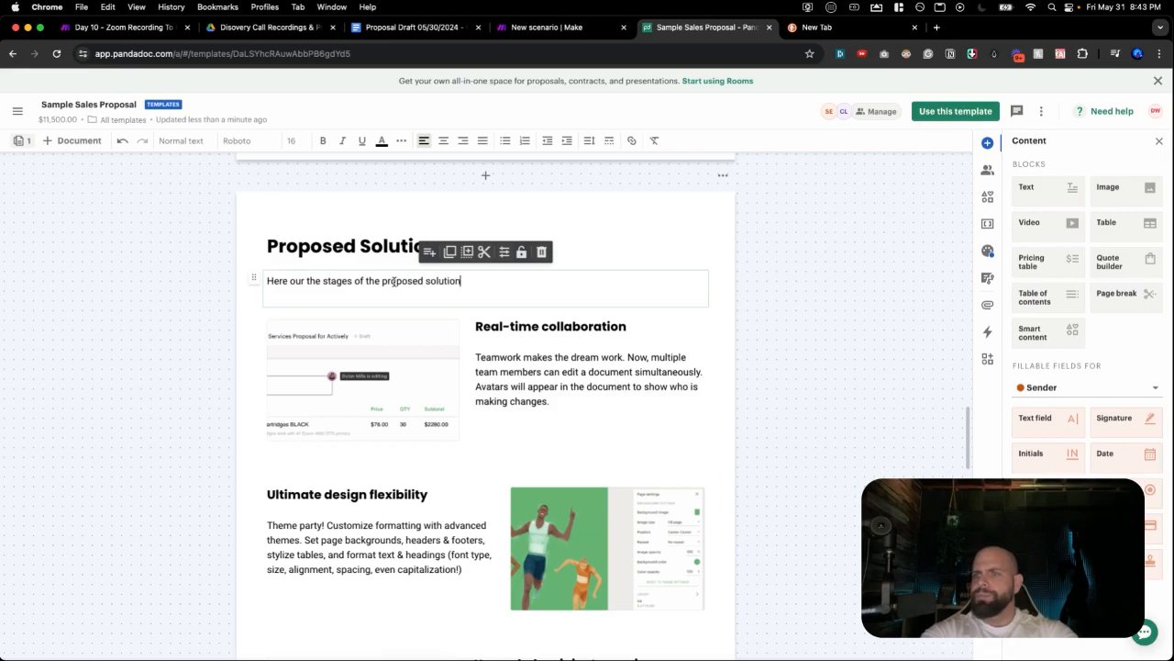
Delete the collaboration screenshot, the runners image and the Upgraded recipient experience screenshot.
click(432, 339)
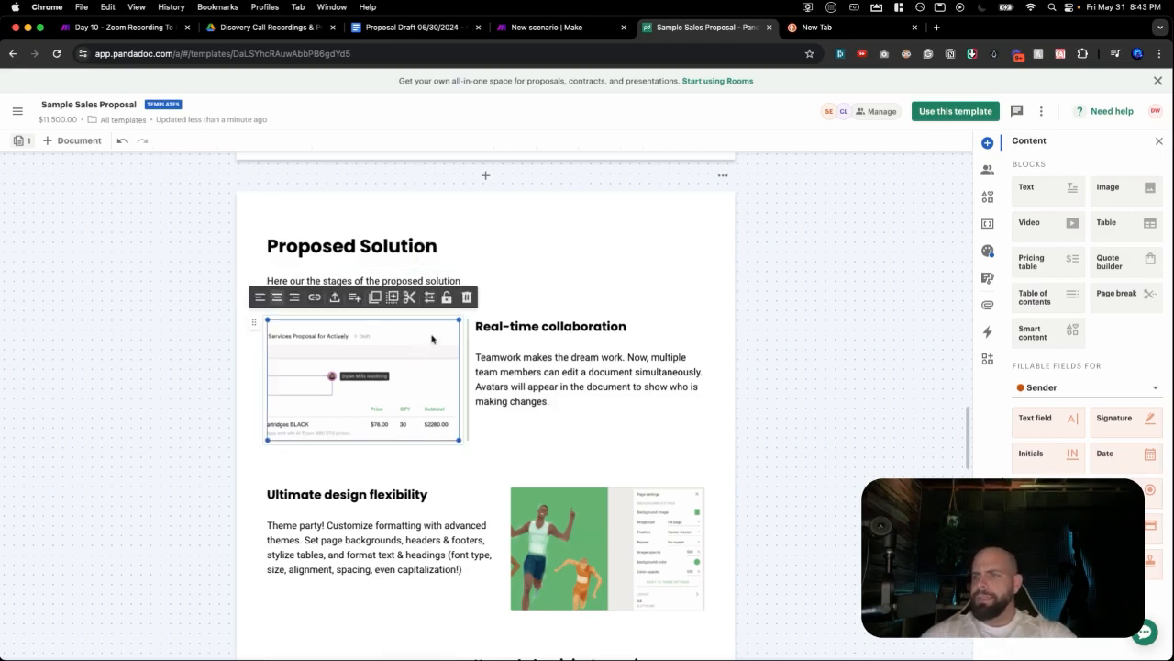
click(466, 297)
click(679, 433)
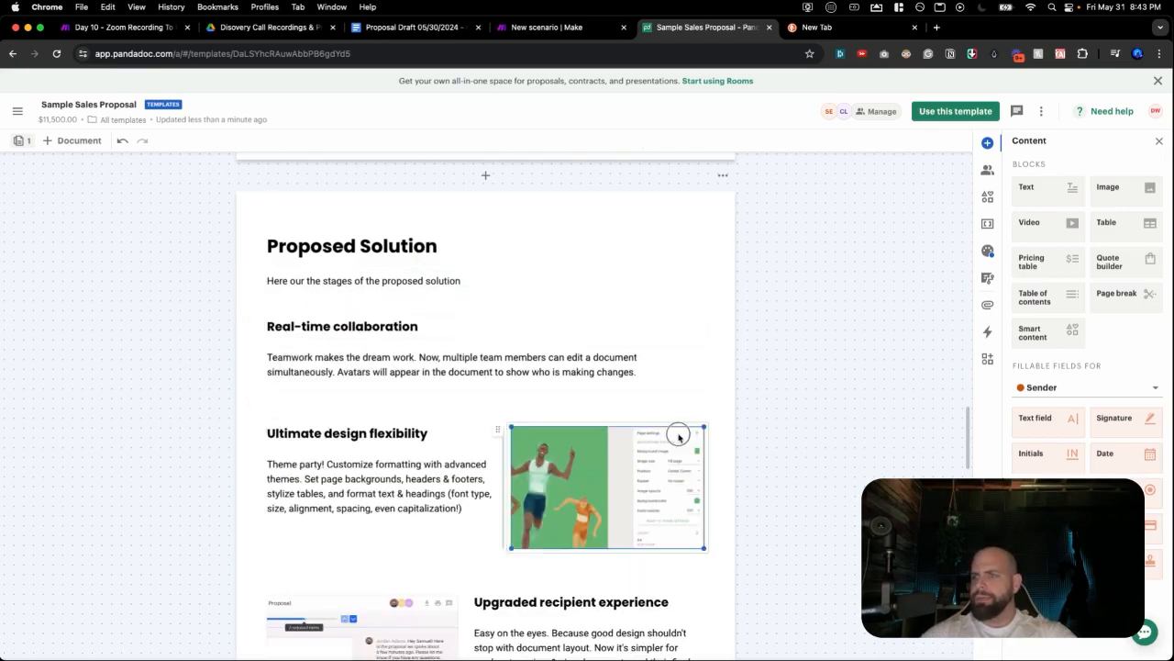
click(710, 404)
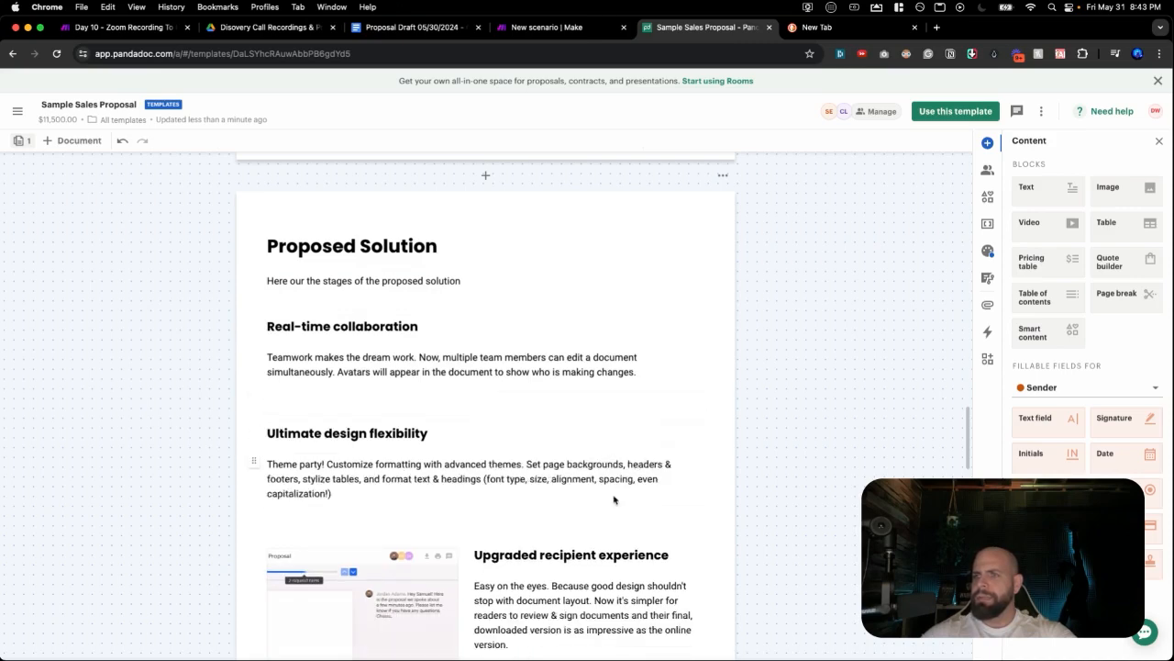
click(648, 547)
click(456, 569)
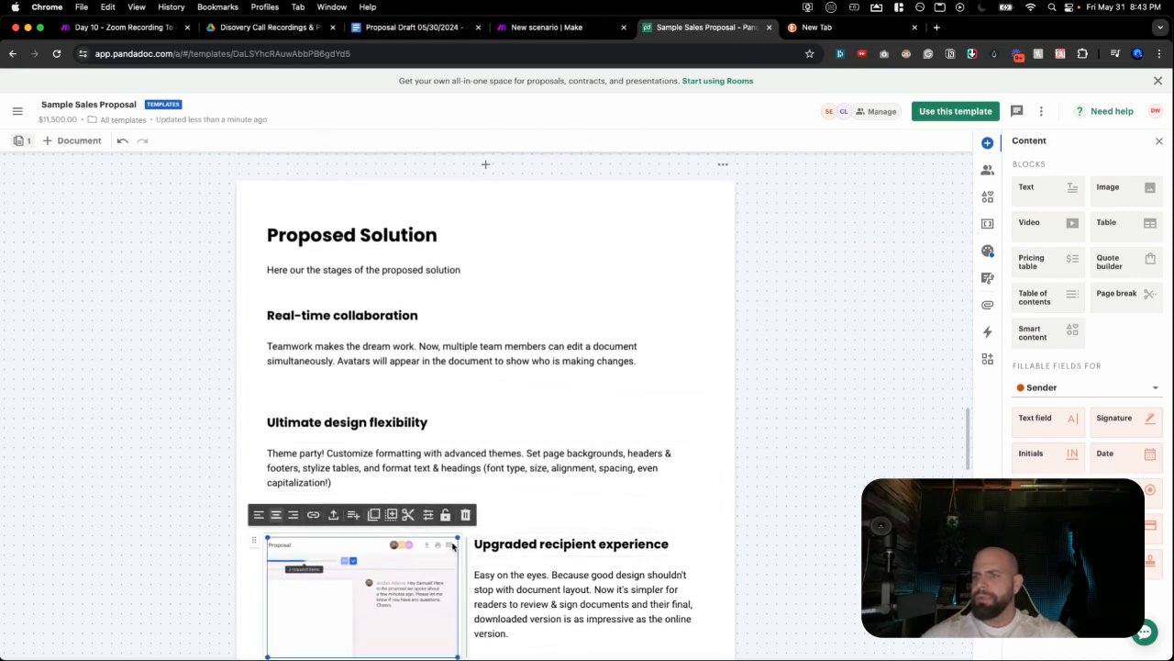
click(465, 516)
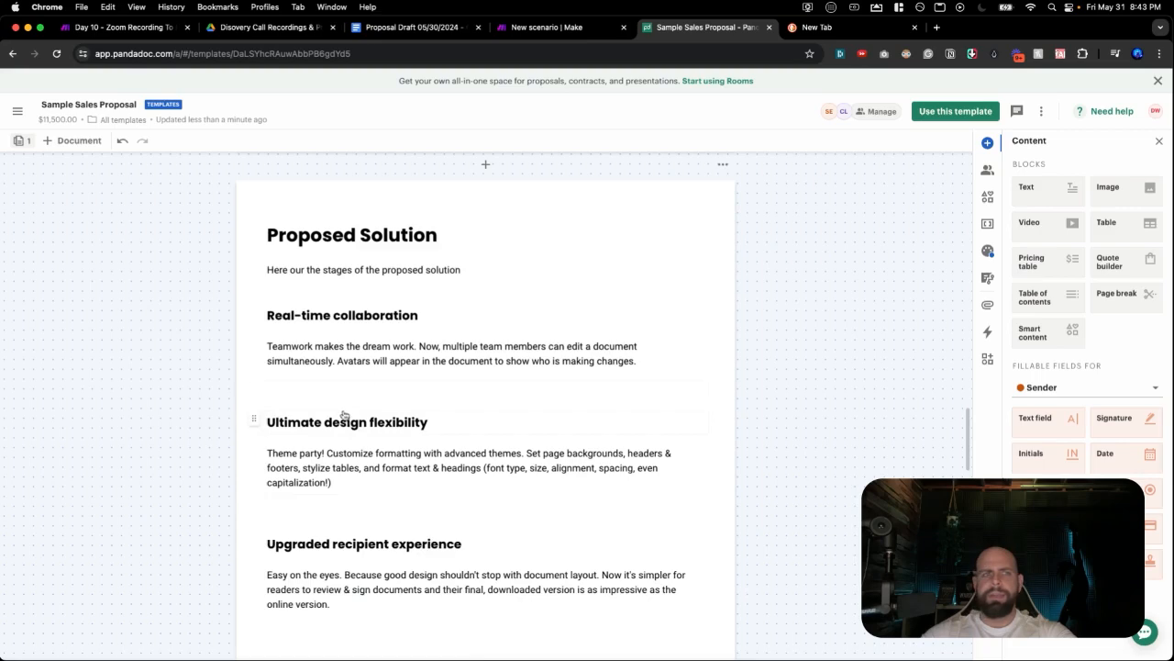
Replace the Real-time collaboration heading and Teamwork paragraph with [stage1] and [stage1.details] variables.
triple_click(358, 315)
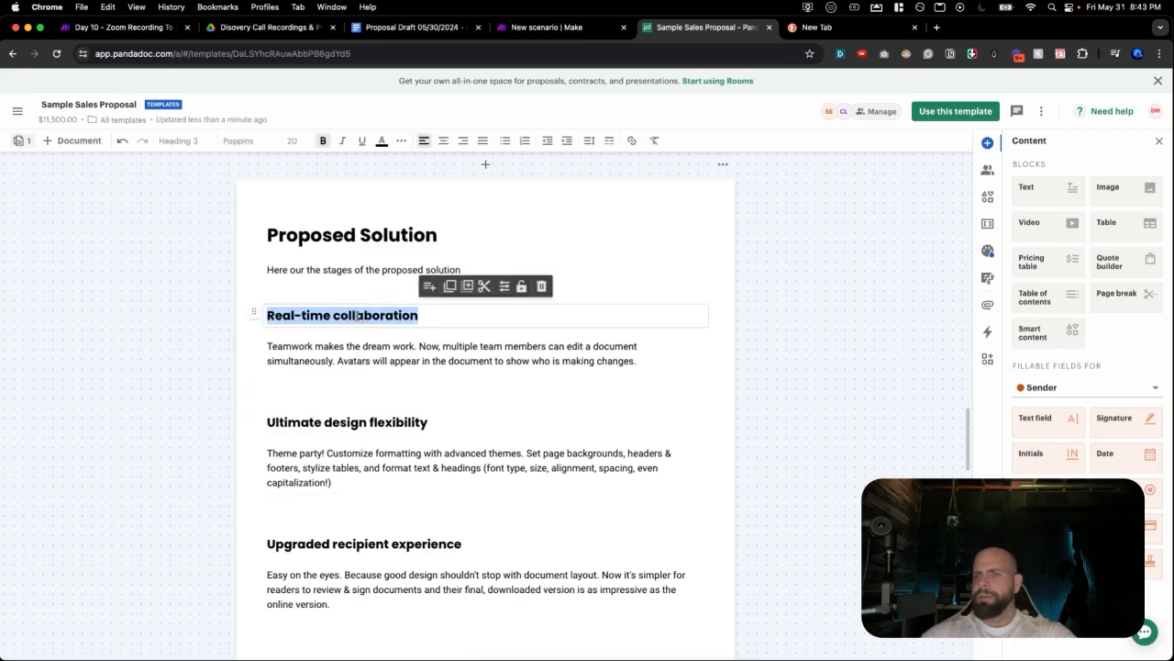
text([)
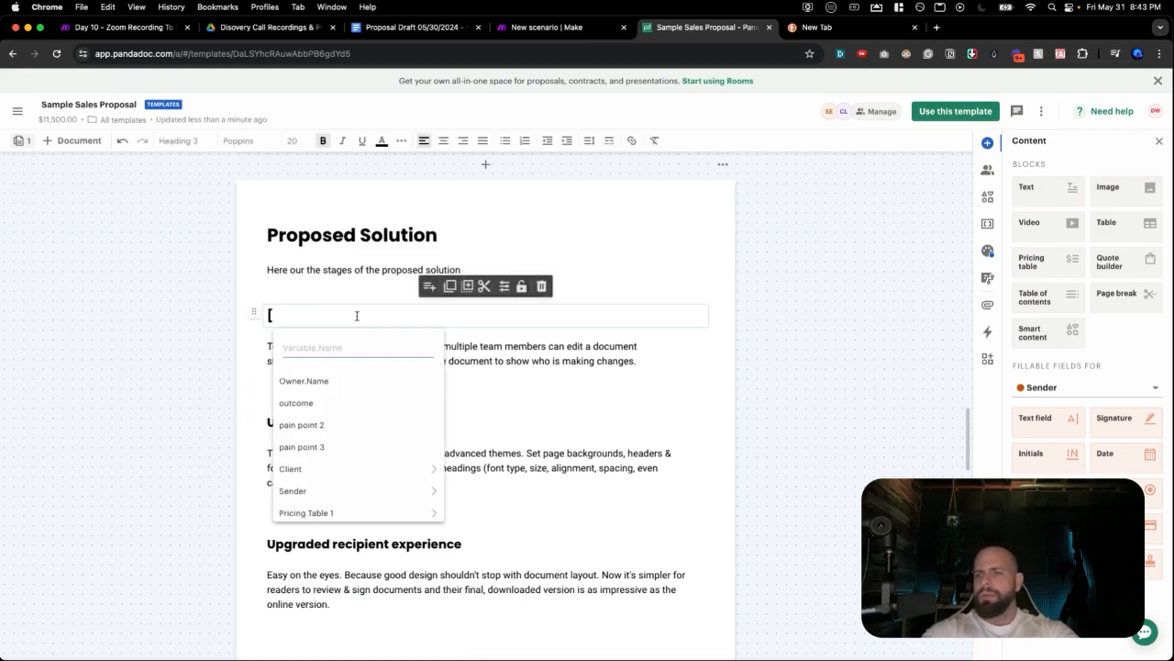
text(stage1)
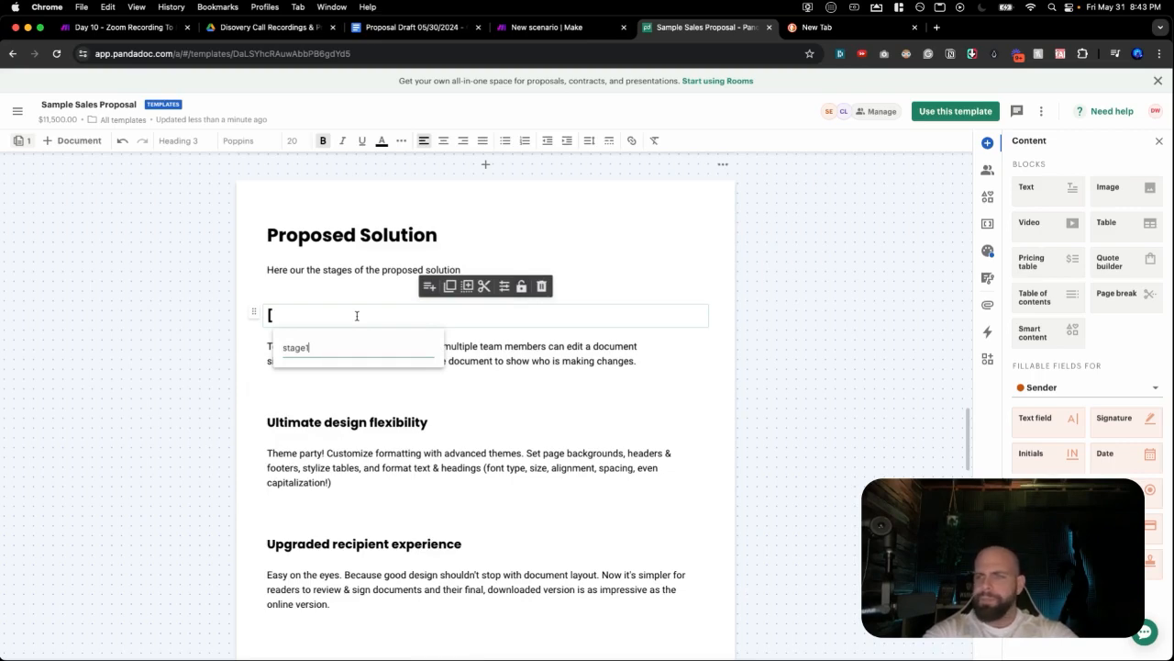
key(Return)
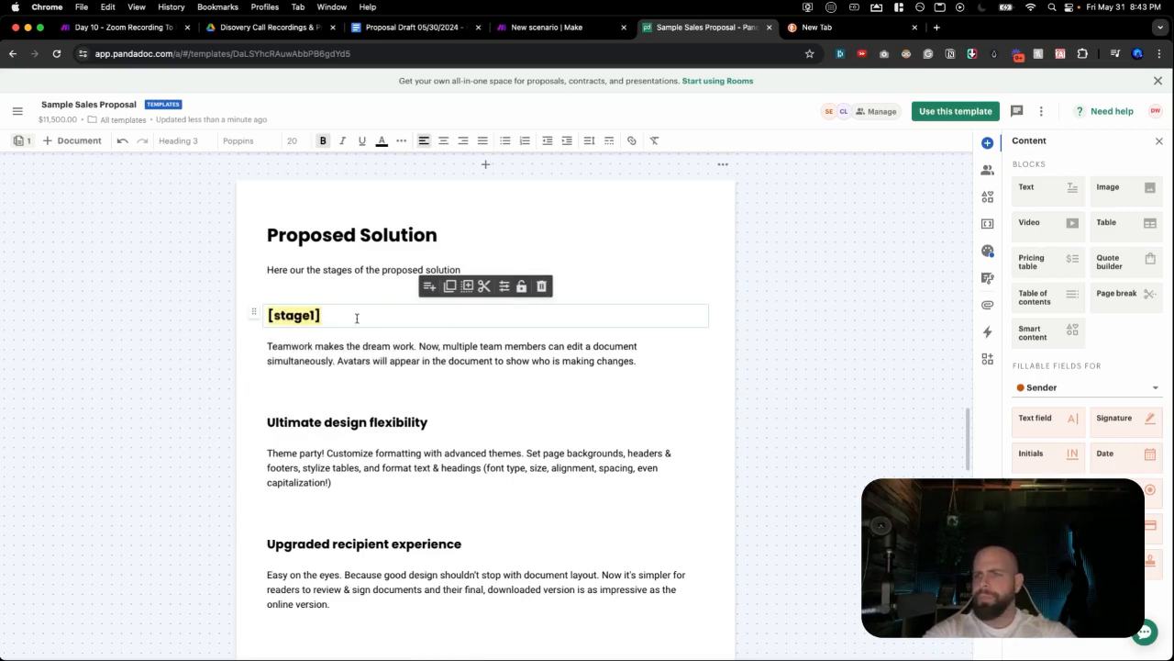
triple_click(350, 348)
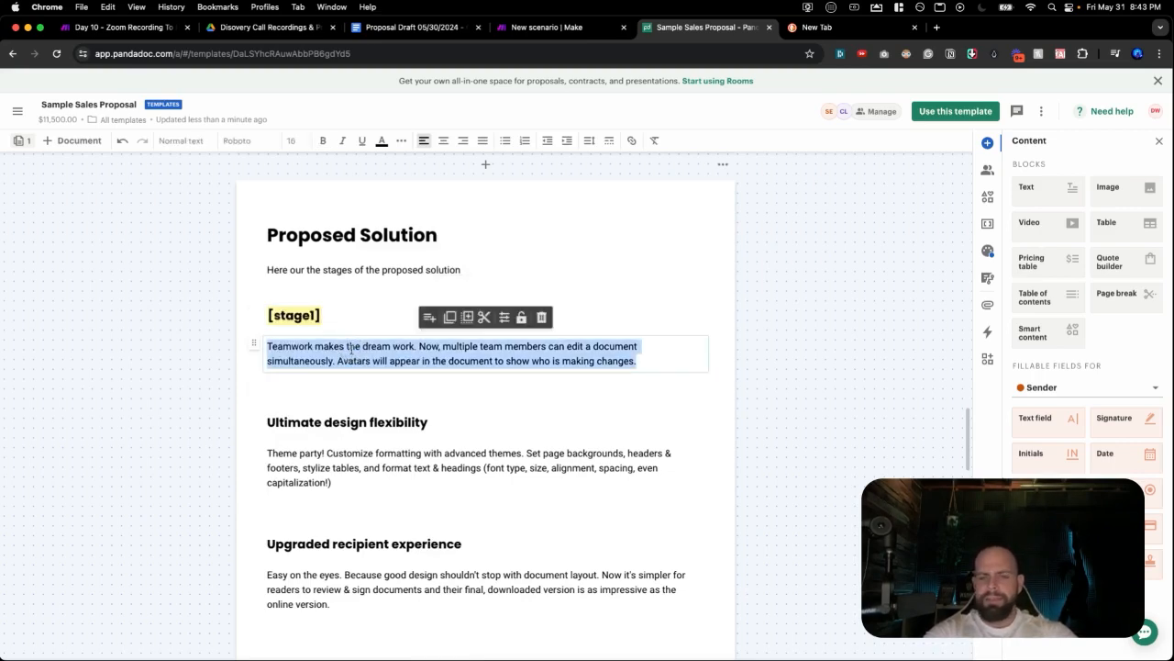
text([s)
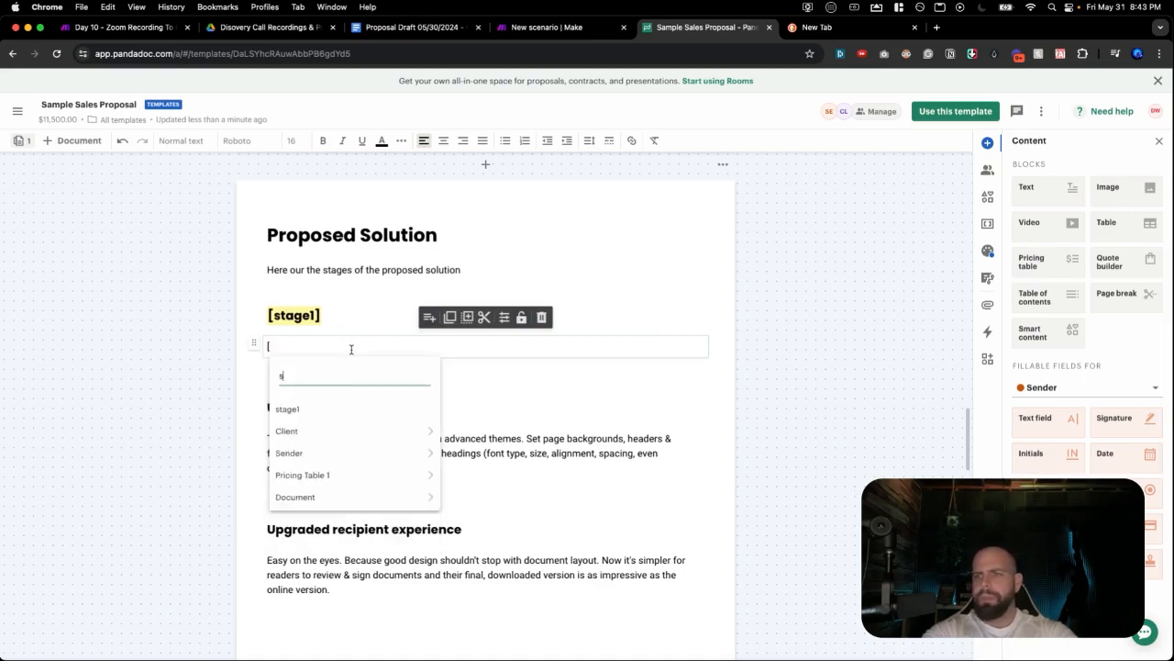
text(tage1)
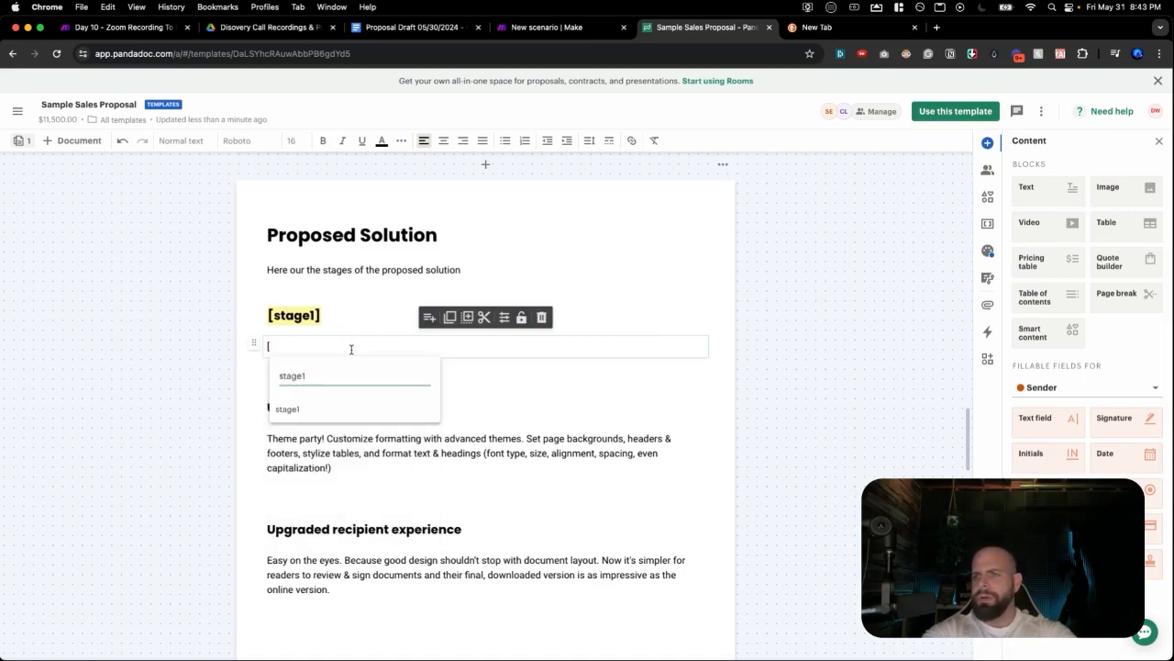
text(.details)
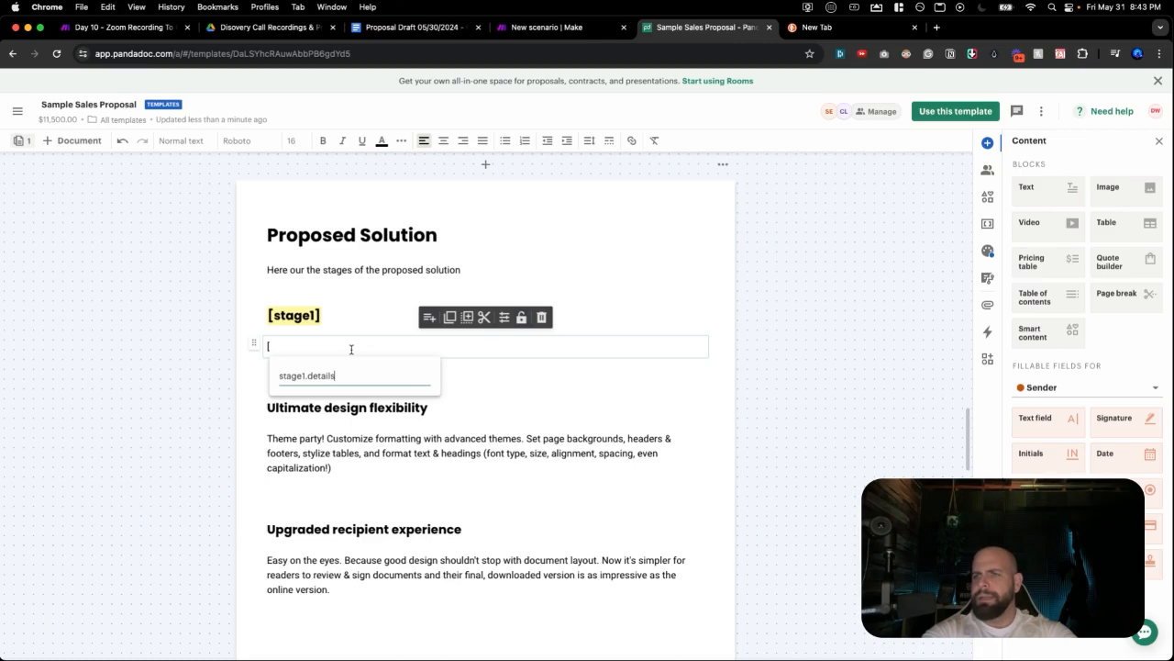
key(Return)
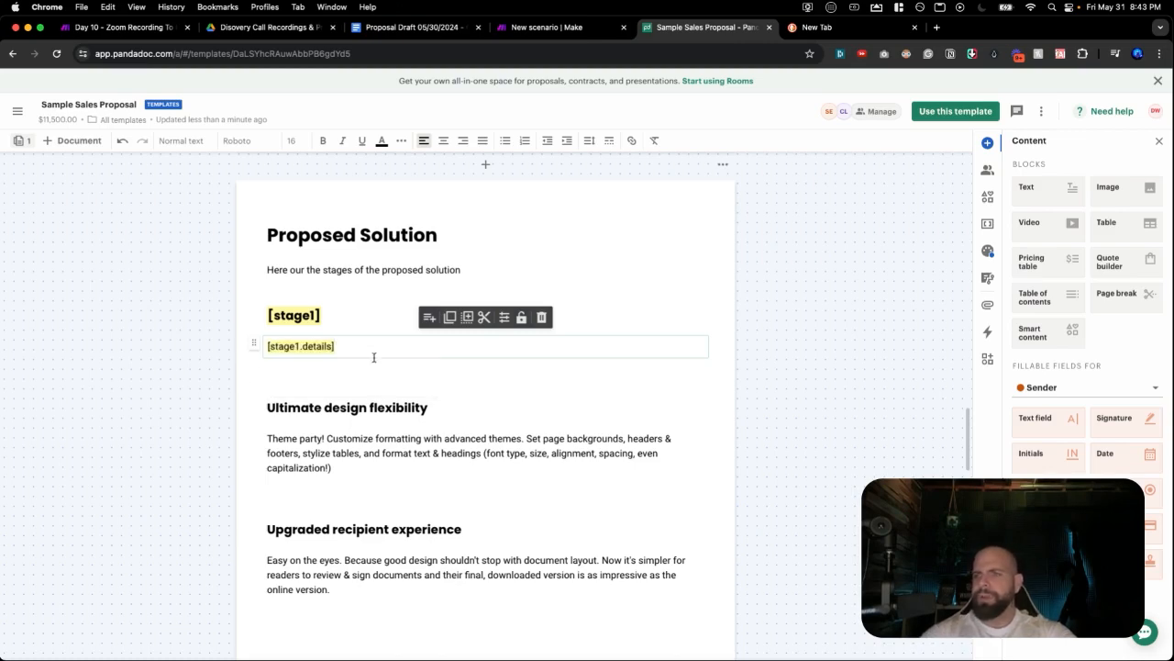
Replace the Ultimate design flexibility heading and Theme party paragraph with [stage2] and [stage2.details].
double_click(371, 408)
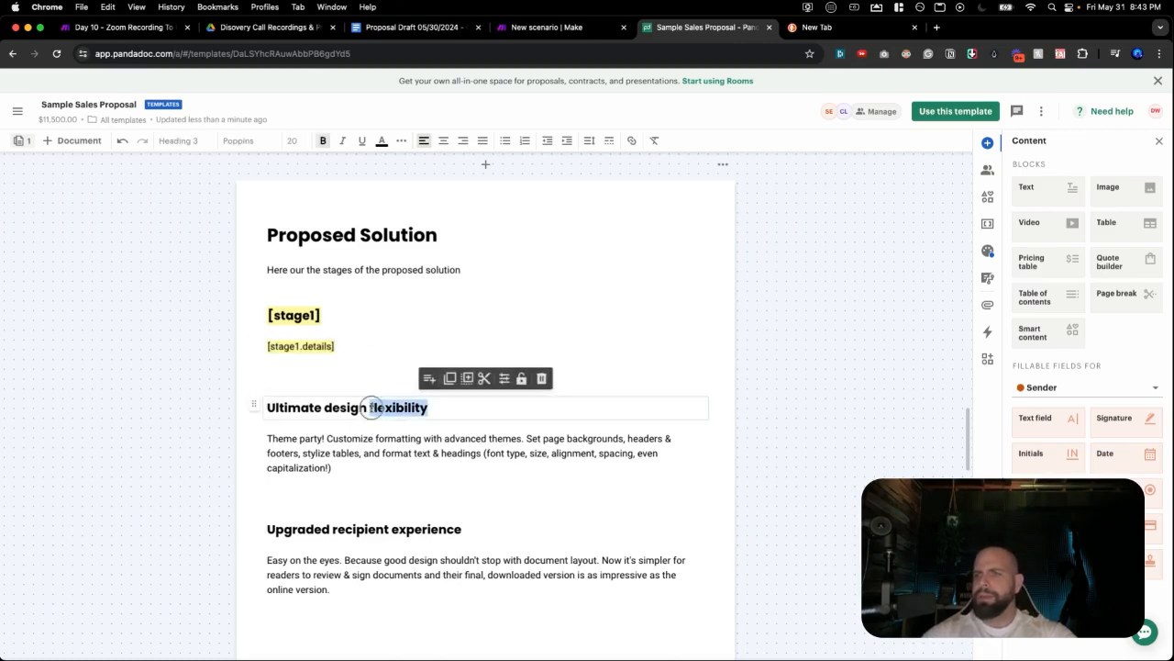
triple_click(372, 407)
text([stage2)
key(Return)
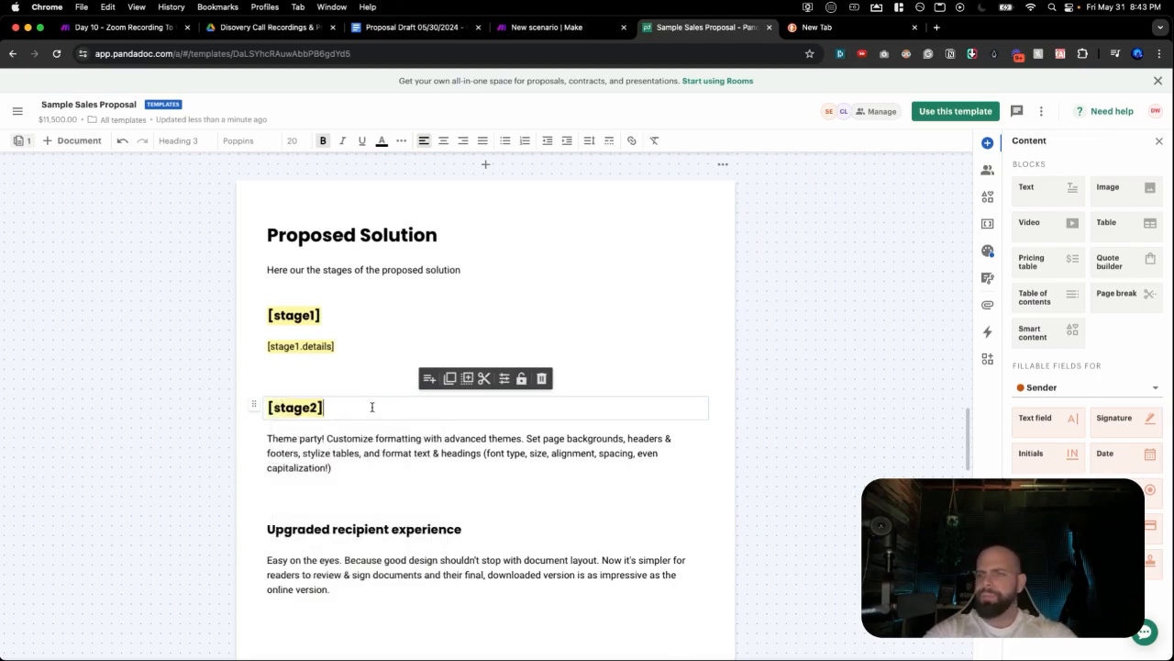
triple_click(349, 450)
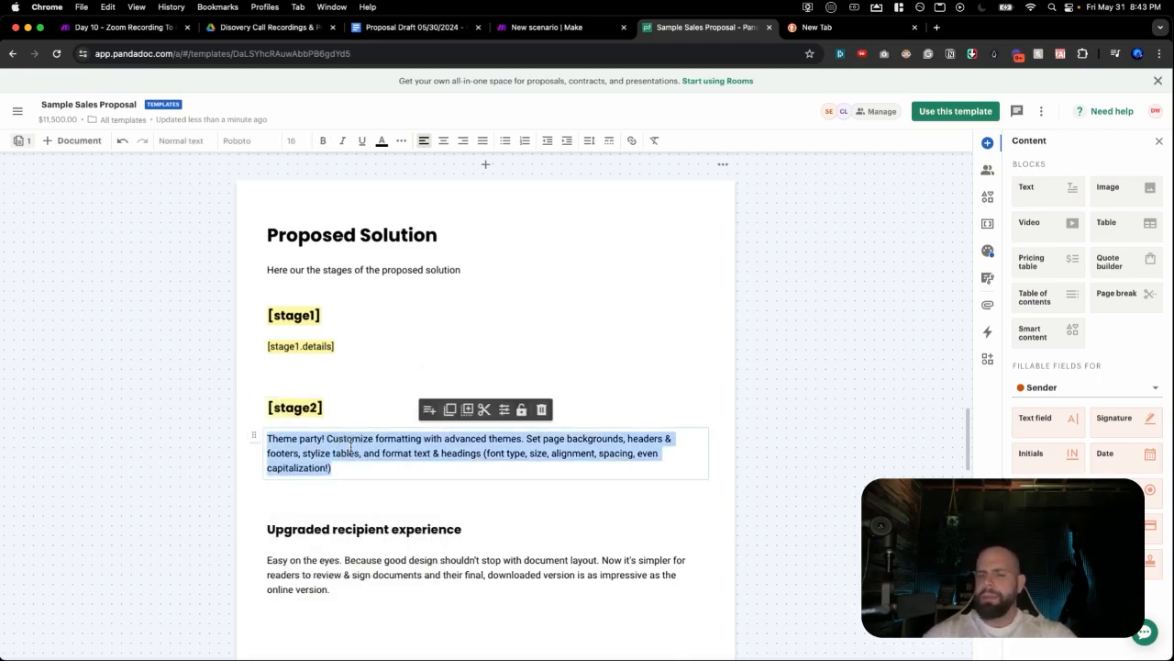
text([stage)
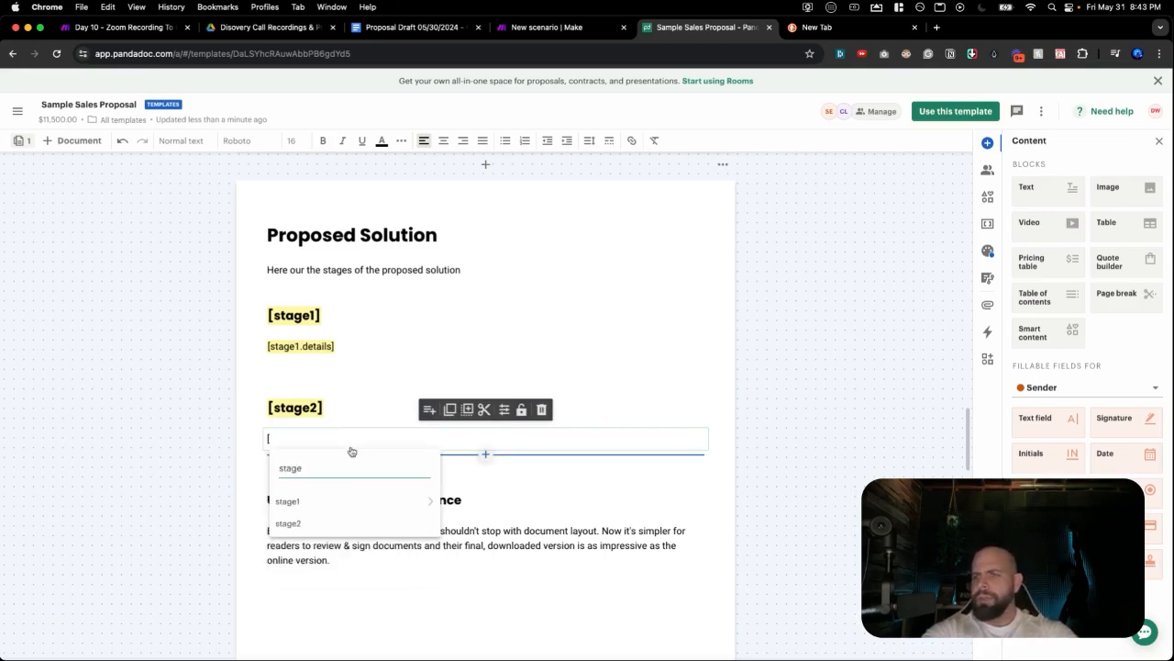
text(2.details)
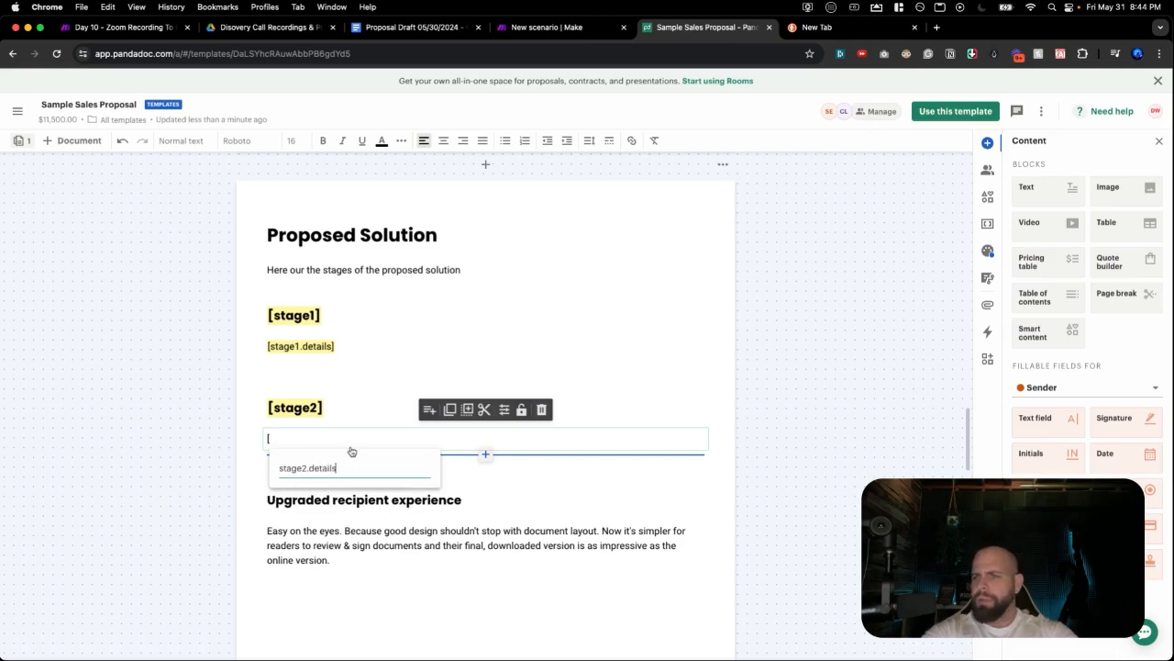
key(Return)
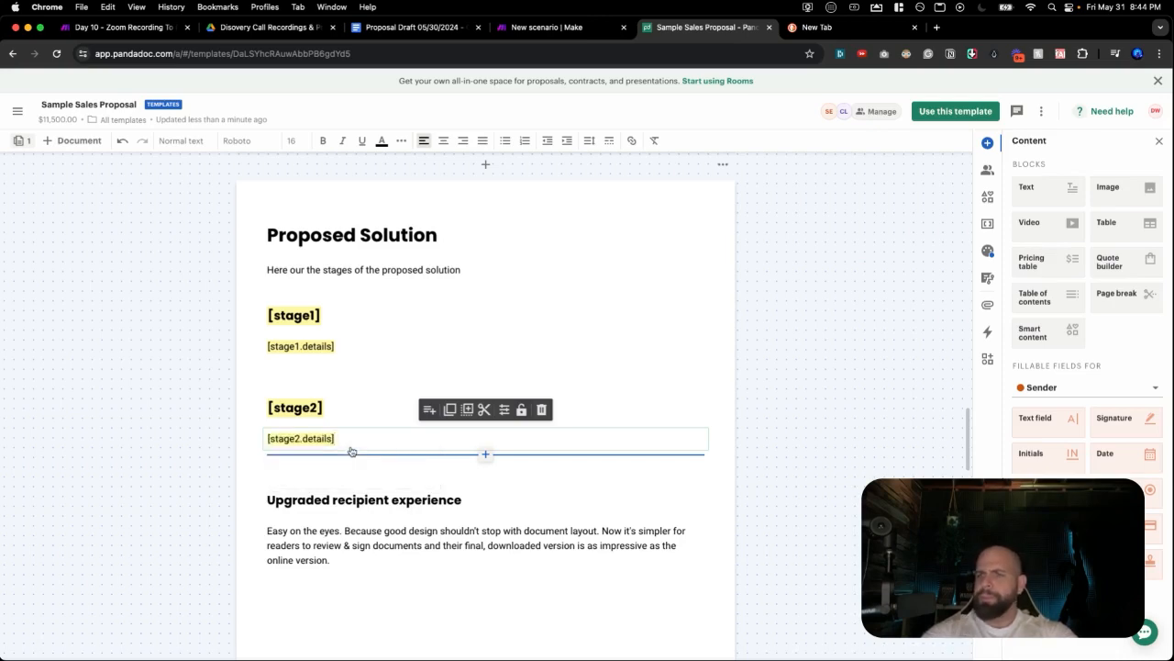
Replace the Upgraded recipient experience heading and Easy on the eyes paragraph with [stage3] and [stage3.details].
triple_click(308, 500)
key(BackSpace)
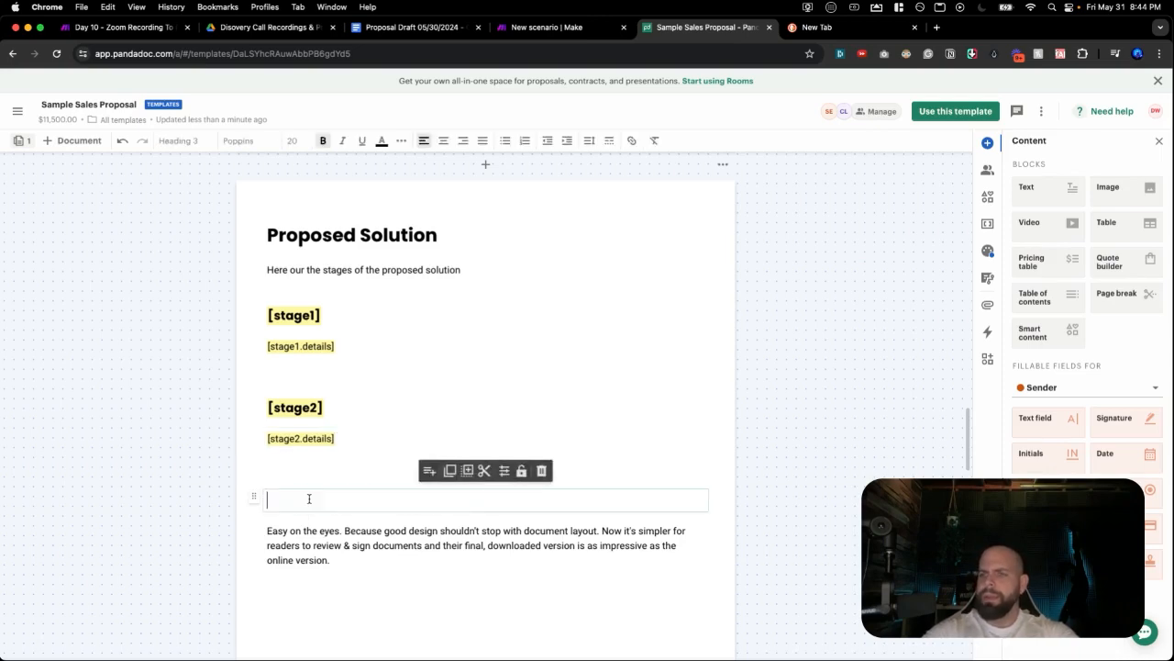
text([stag)
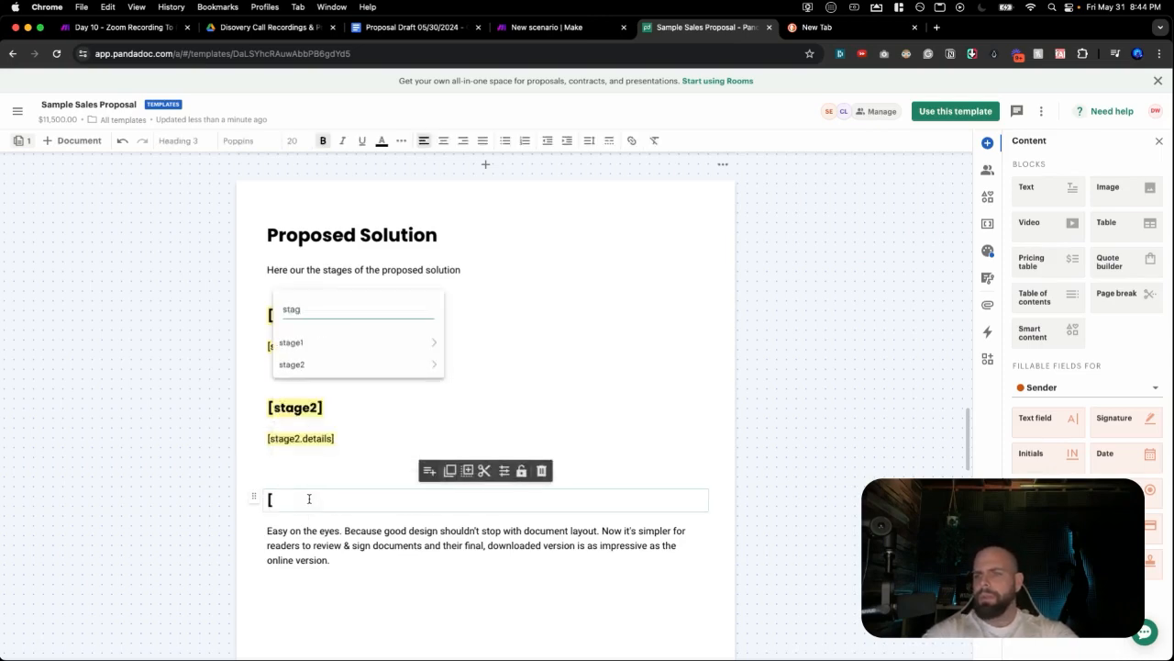
text(e3)
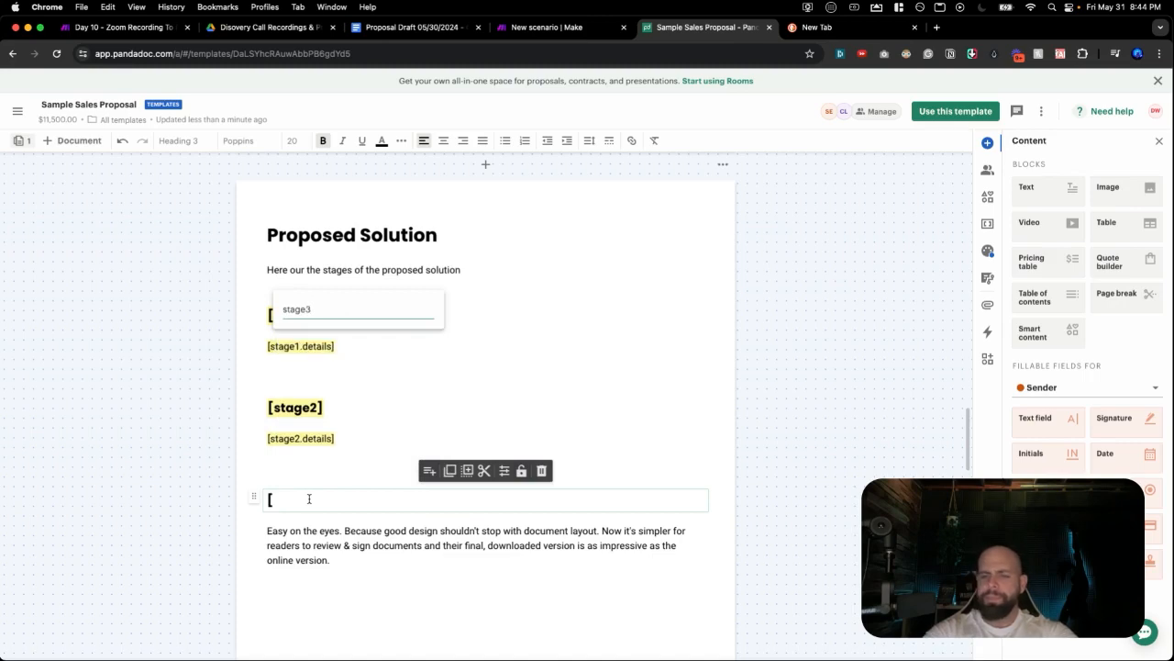
key(Return)
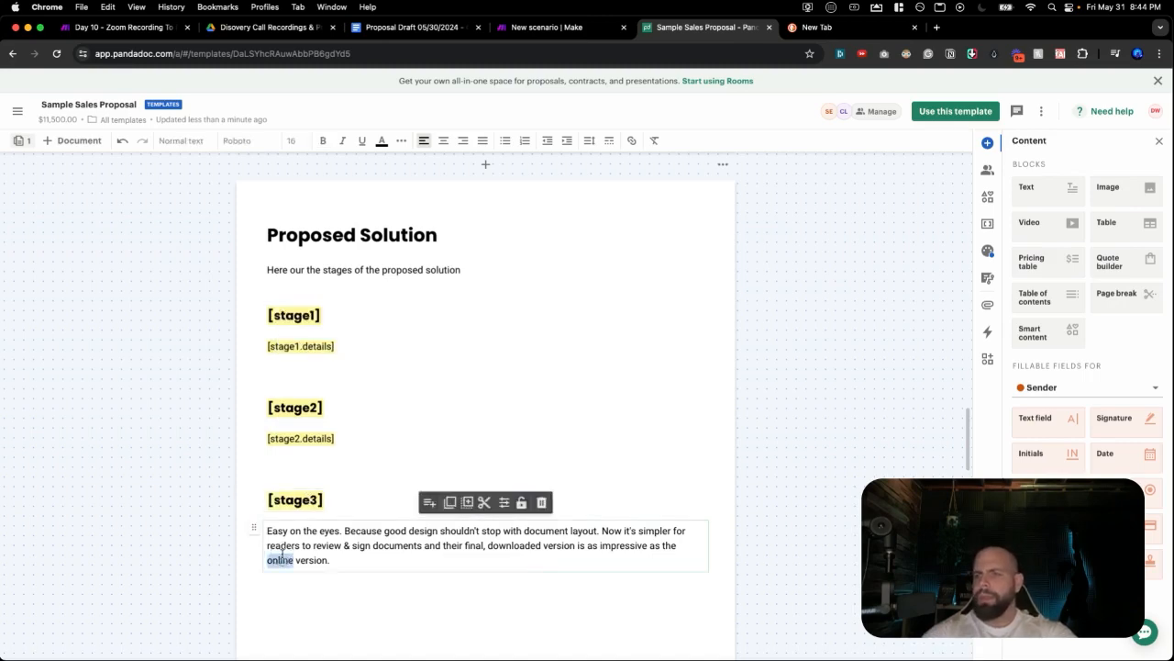
triple_click(282, 558)
text([)
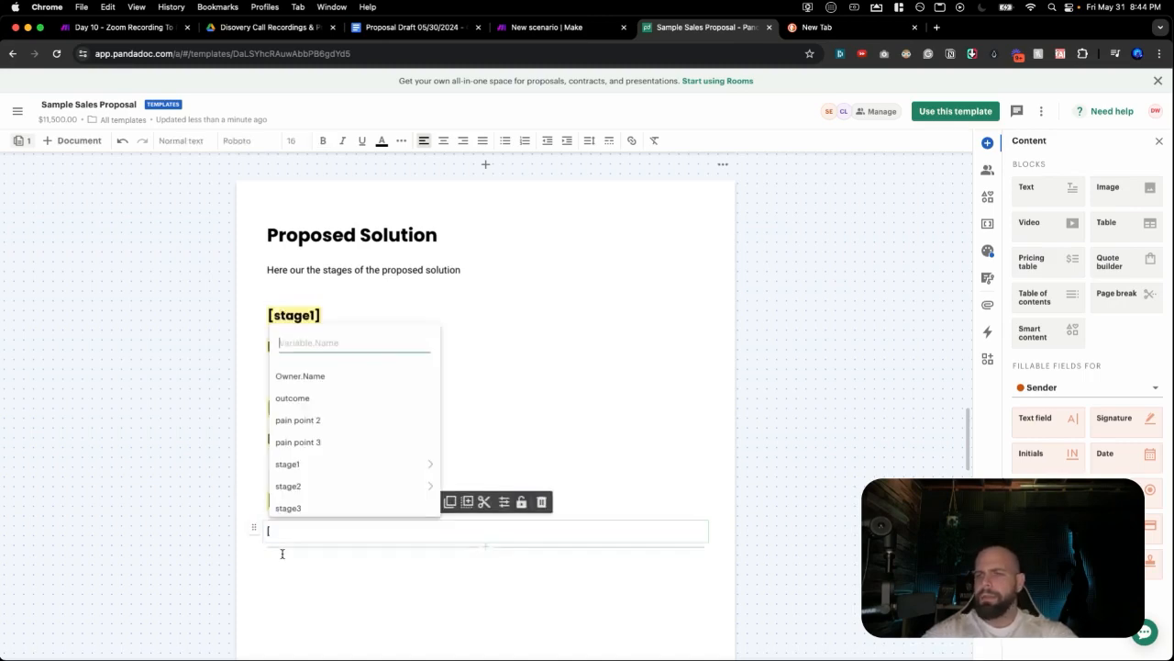
text(stage)
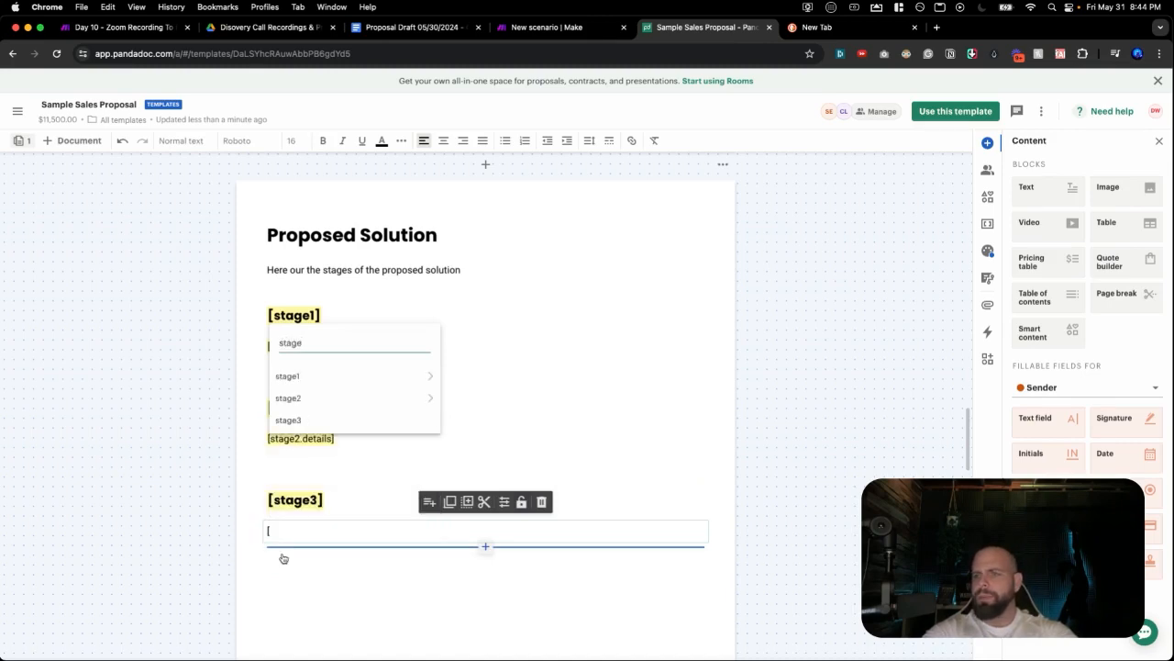
text(3.details)
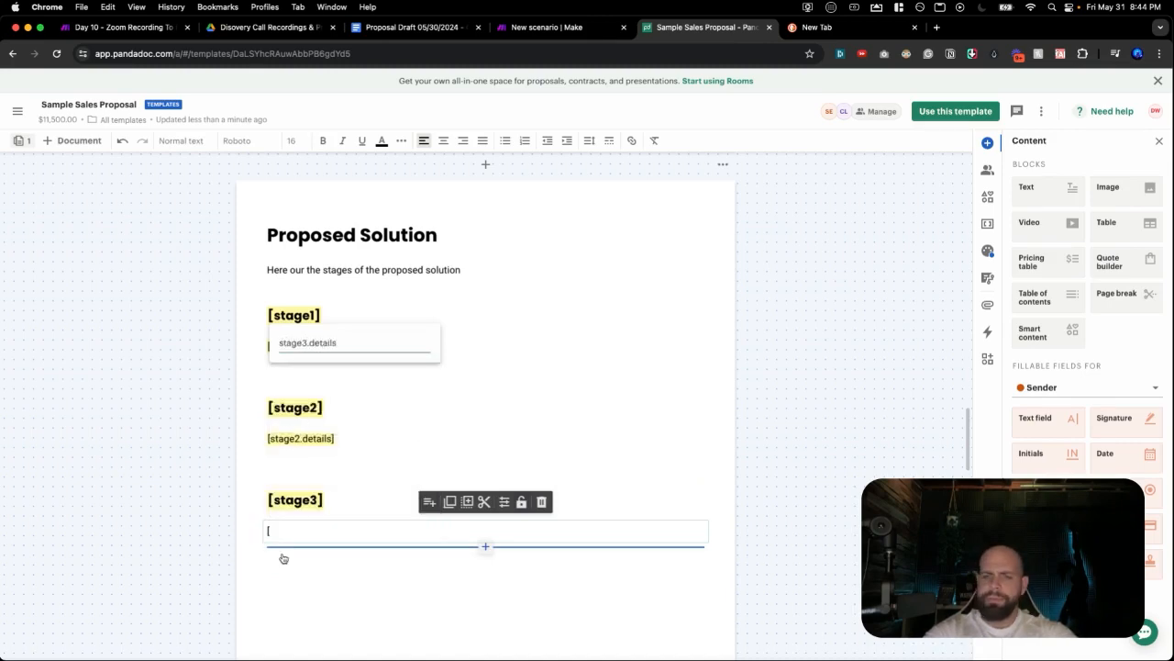
key(Return)
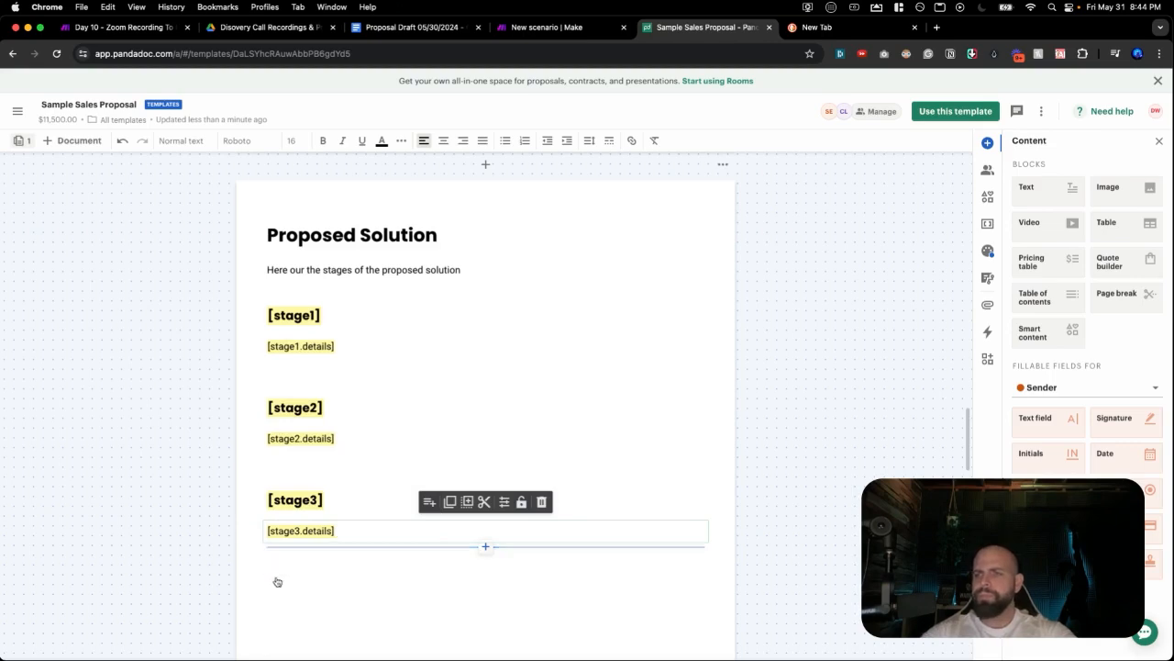
Finish editing the [stage3.details] block and switch to the Proposal Draft document.
scroll(286, 485, down, 1)
click(412, 511)
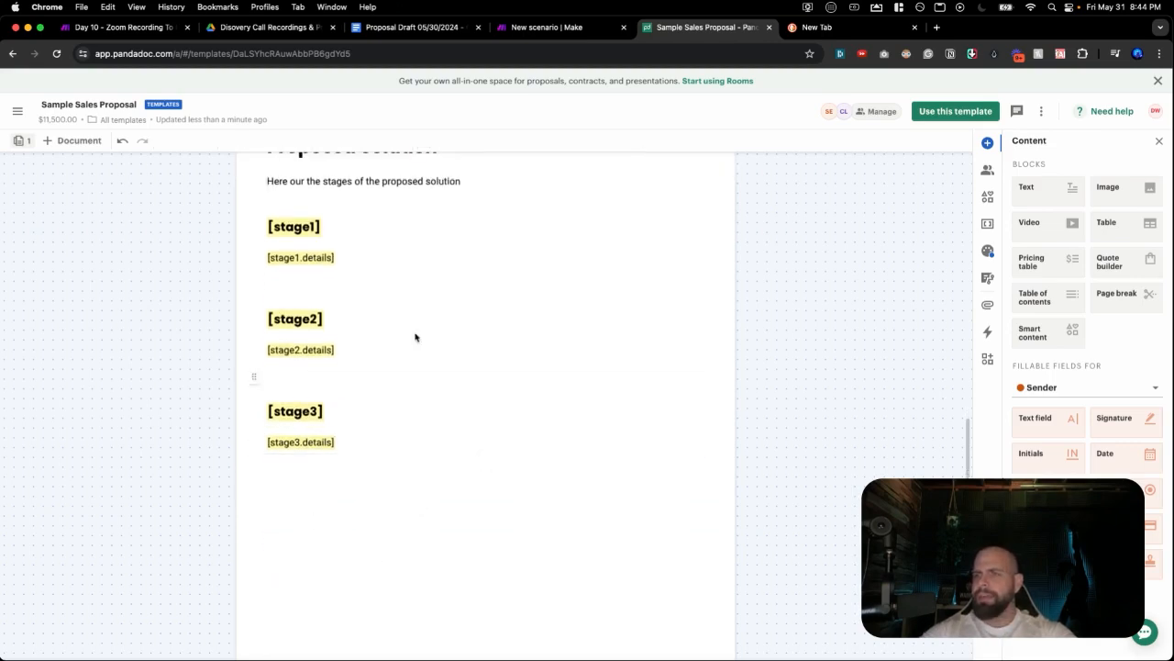
click(386, 27)
Scroll through the draft's Stage 3–6 sections, then start an empty block below [stage3.details] in PandaDoc.
scroll(459, 367, down, 3)
scroll(469, 393, down, 8)
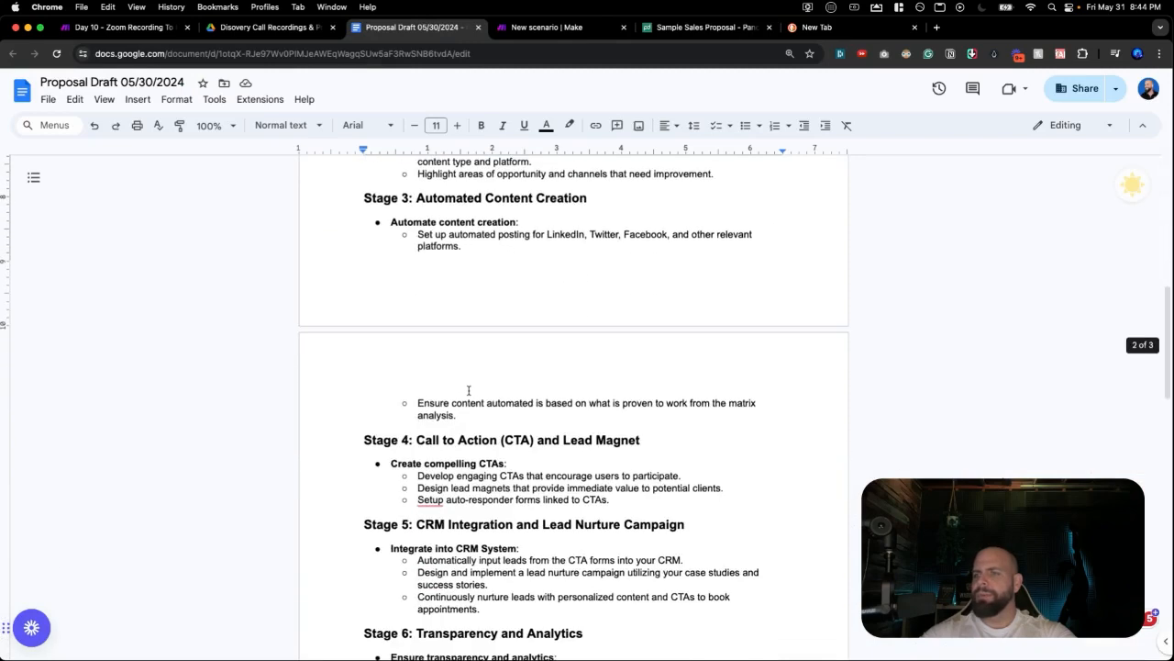
scroll(468, 390, up, 7)
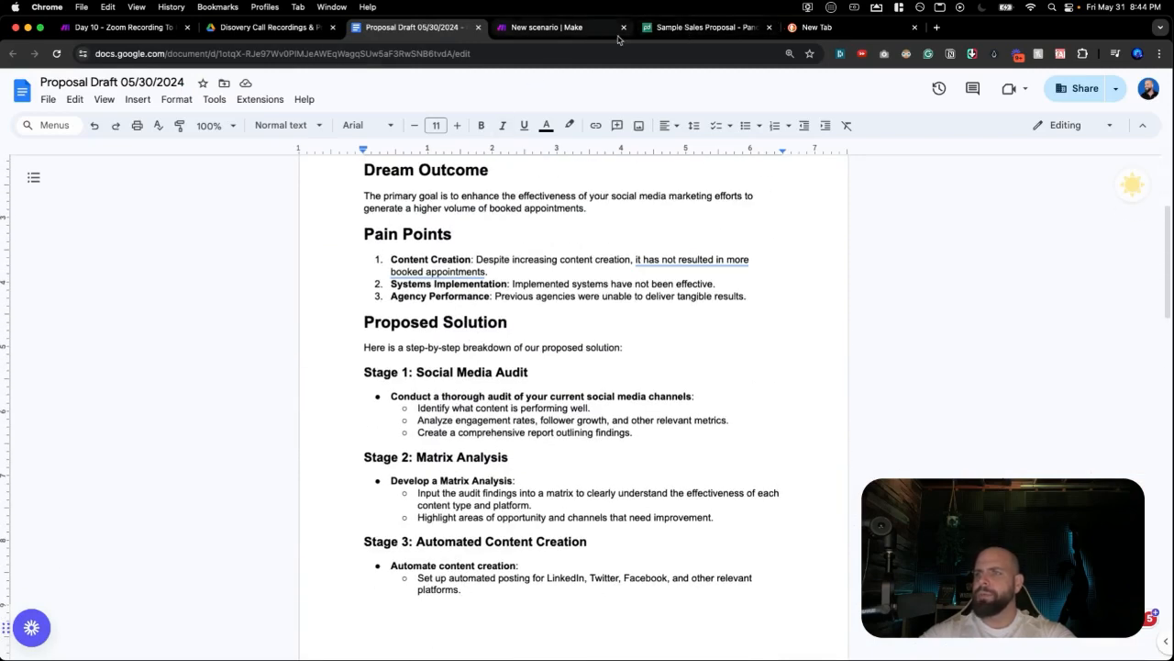
click(702, 27)
click(433, 478)
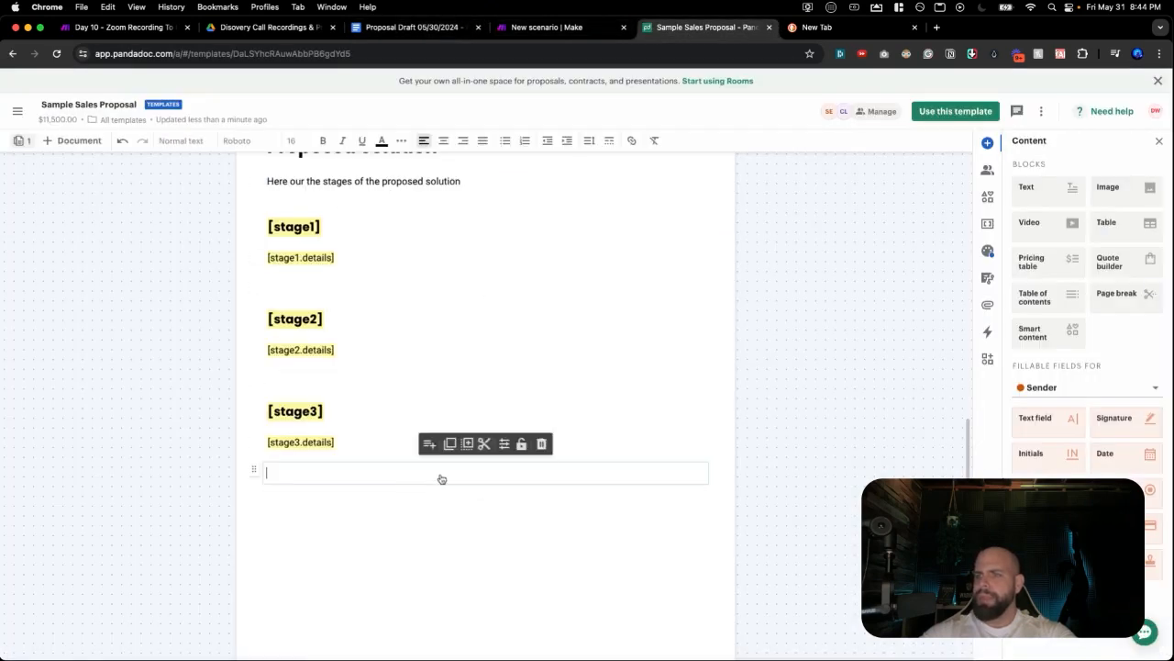
Add a [stage4] heading below [stage3.details], reusing a pasted copy of the [stage3] heading.
click(486, 488)
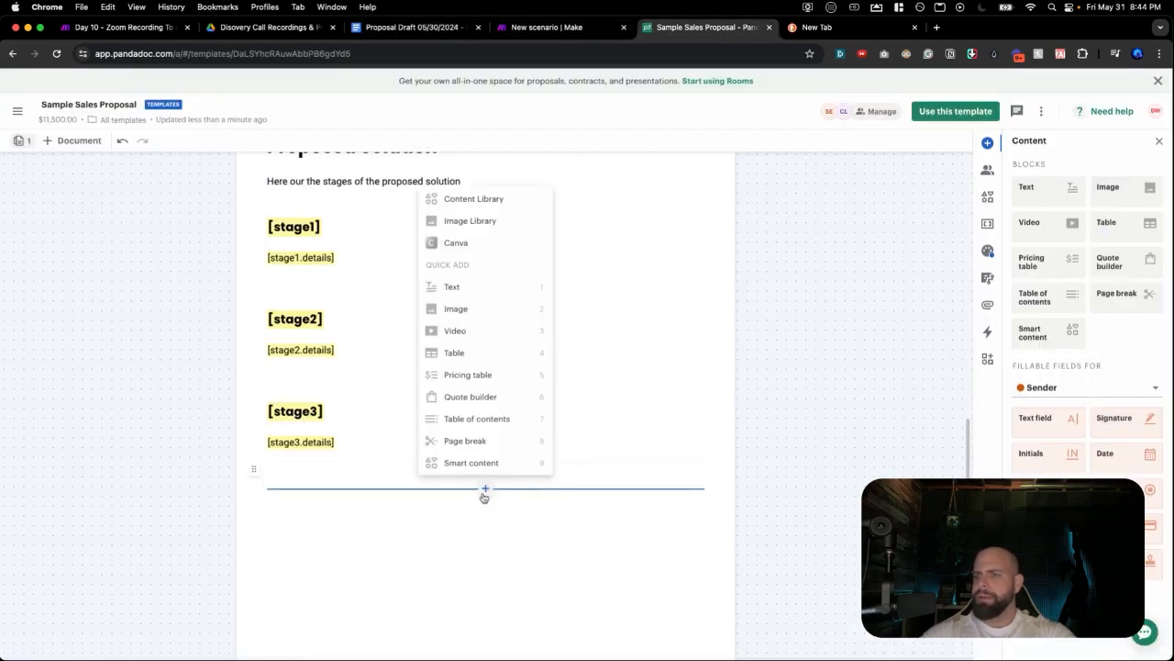
click(453, 288)
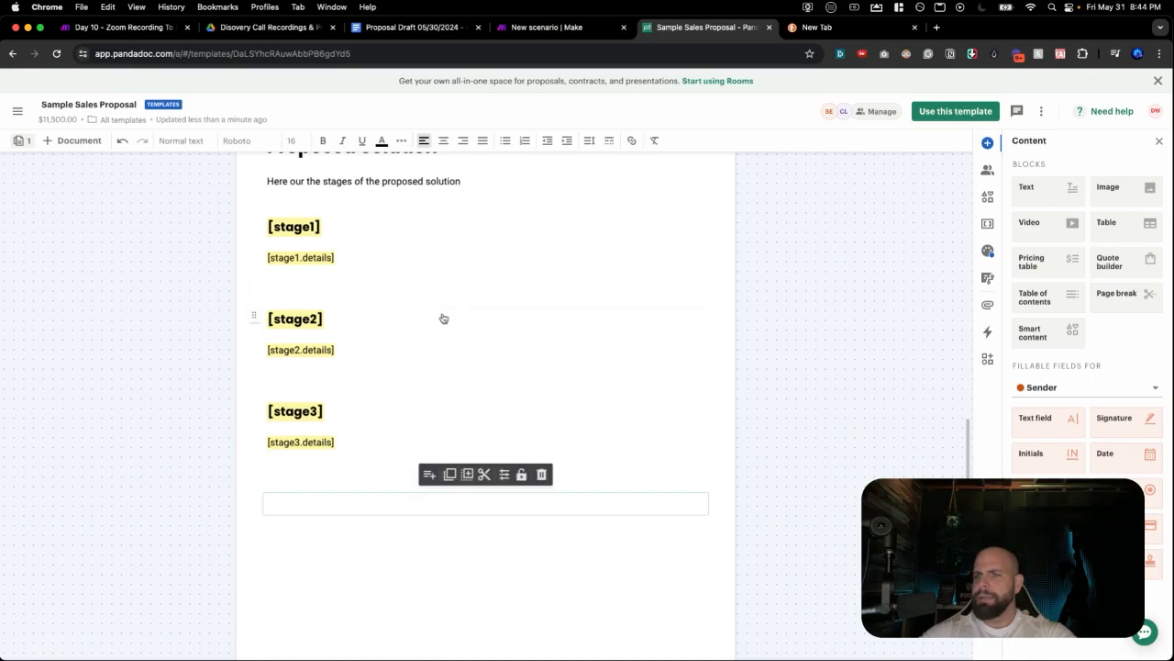
triple_click(340, 411)
key(super+c)
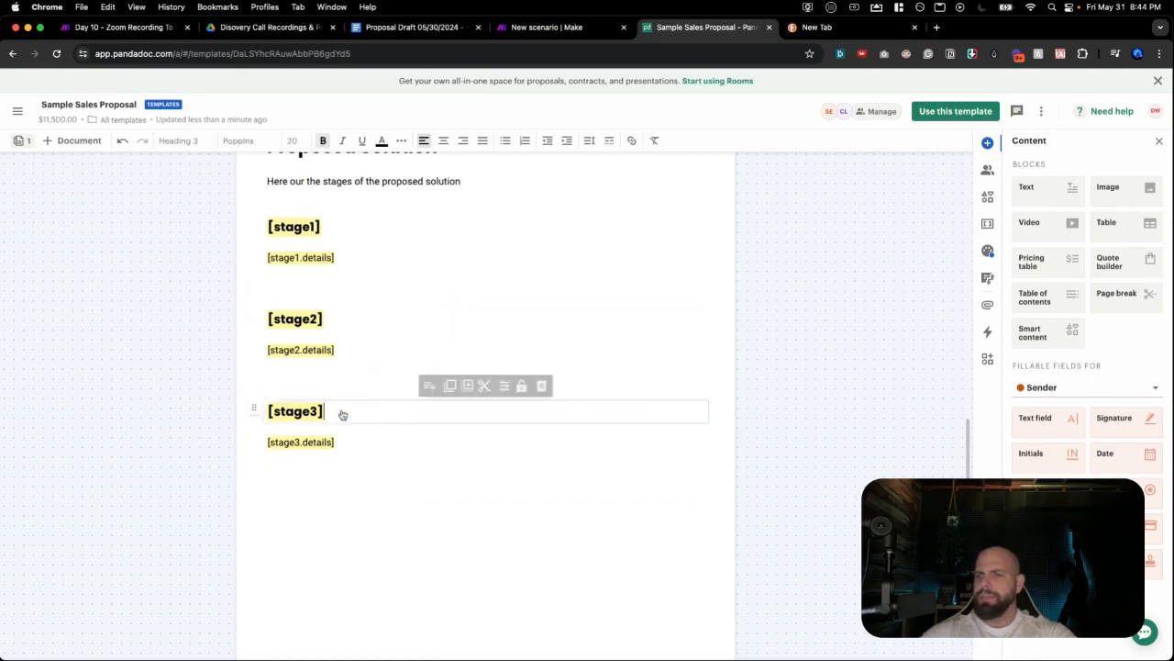
click(315, 511)
key(super+v)
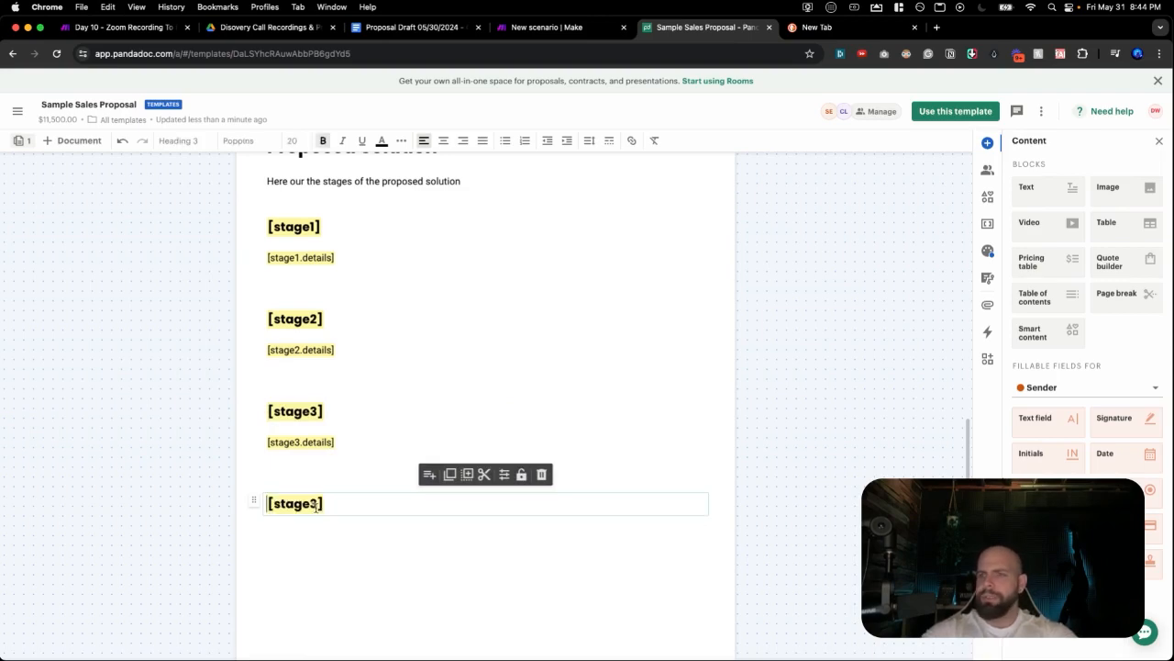
key(BackSpace)
key(BackSpace)
key(BackSpace)
key(BackSpace)
key(BackSpace)
key(BackSpace)
key(BackSpace)
key(BackSpace)
text([stage)
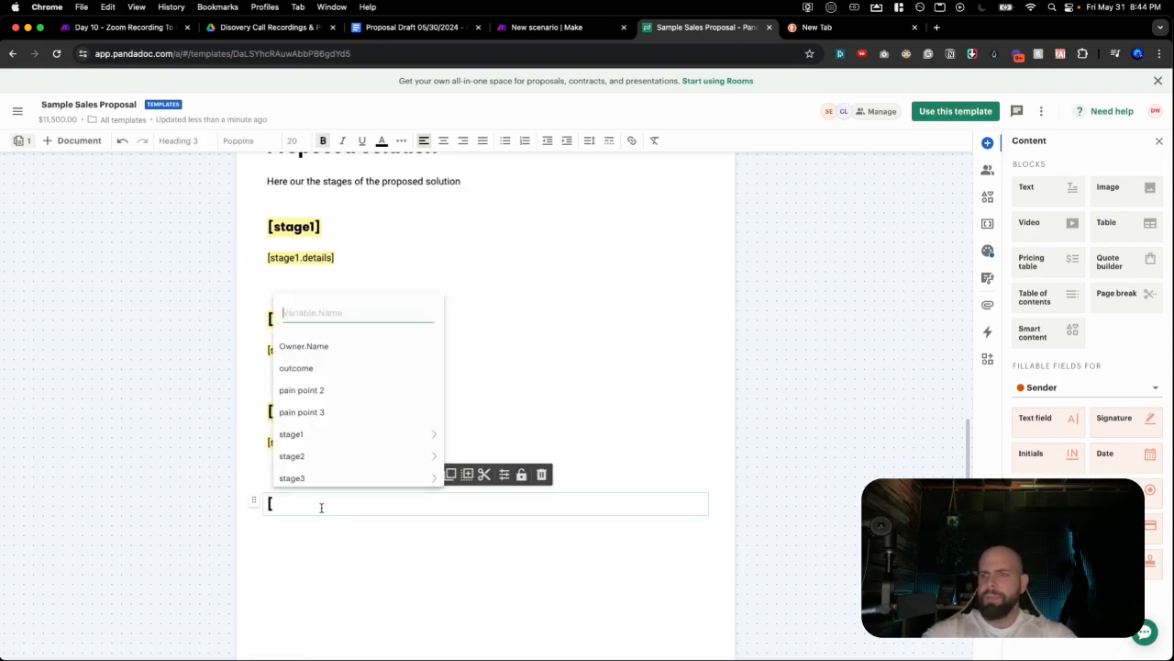
key(BackSpace)
key(BackSpace)
text(ge4)
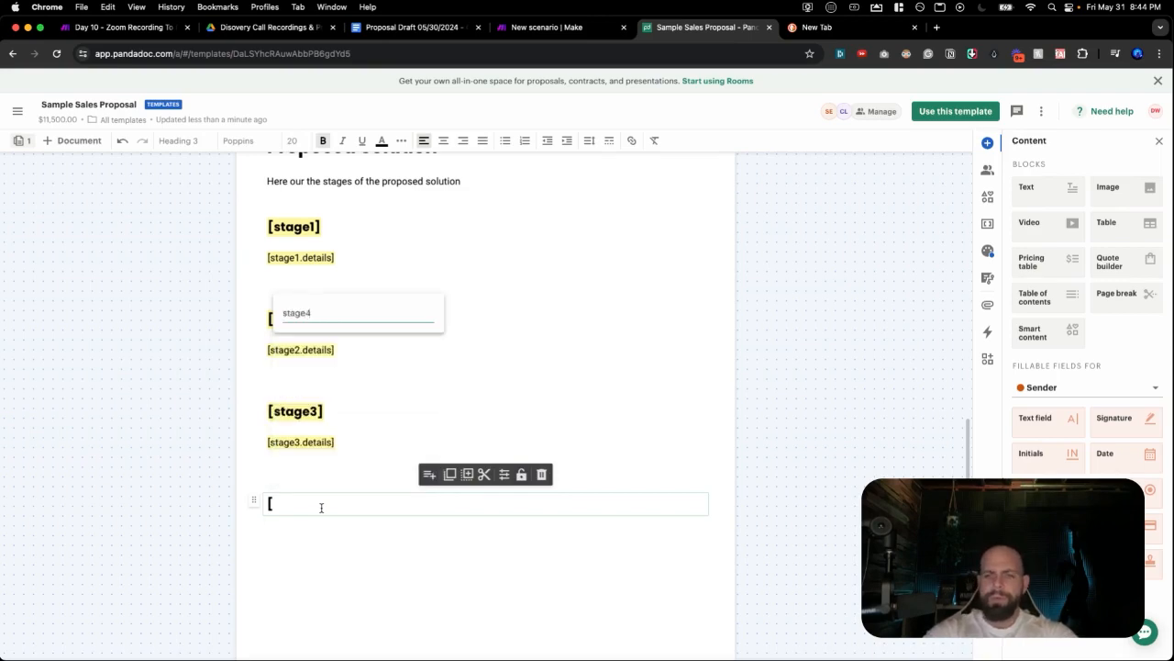
key(Return)
Add a text block under [stage4] holding the [stage4.details] variable.
click(485, 520)
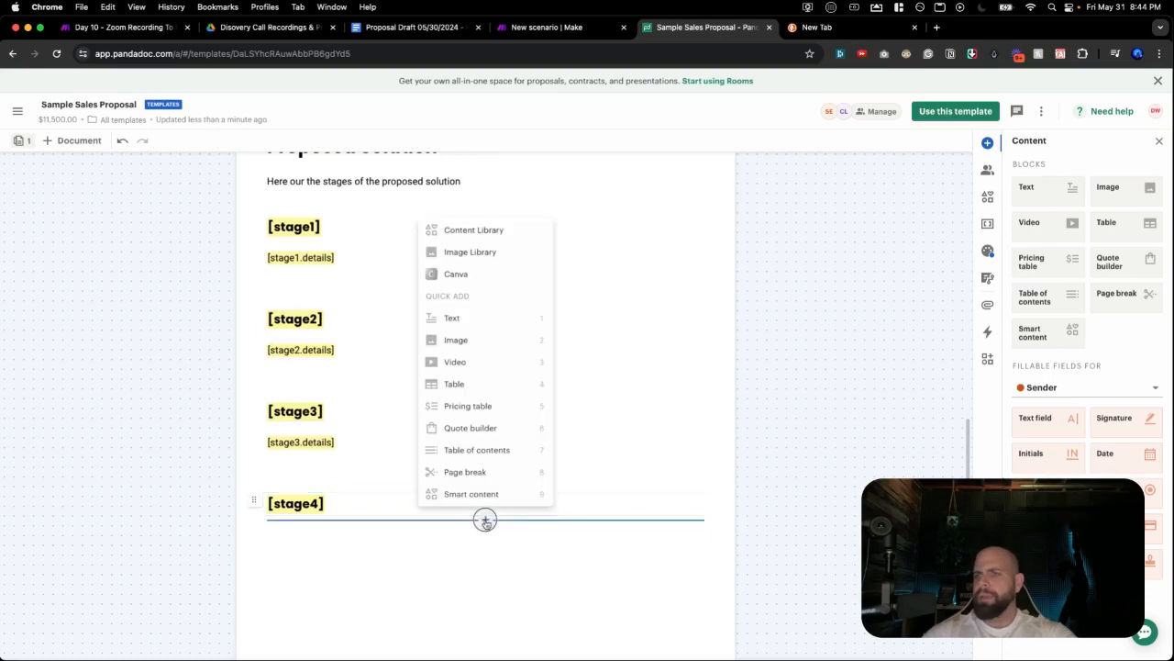
click(475, 321)
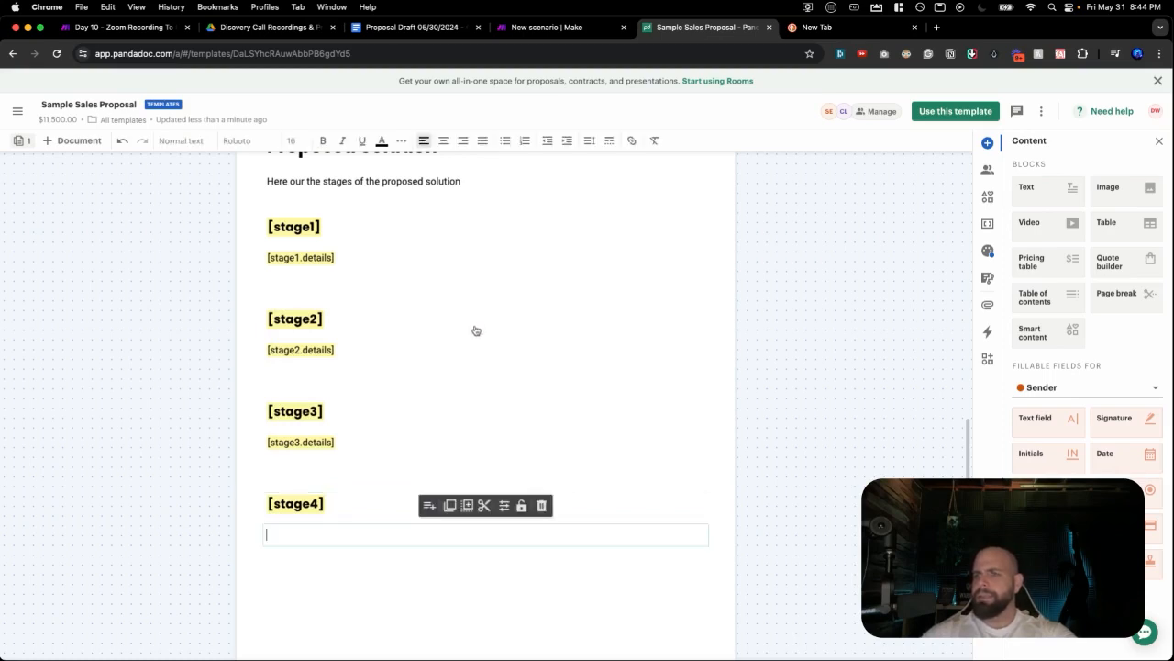
text([stage)
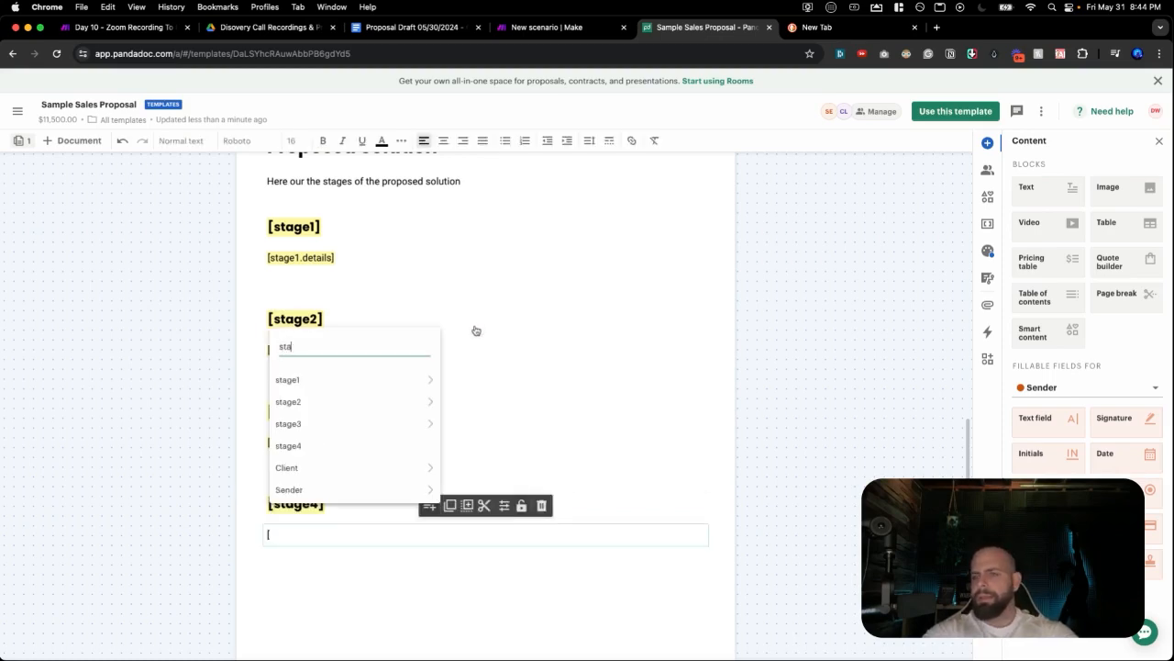
text(4.)
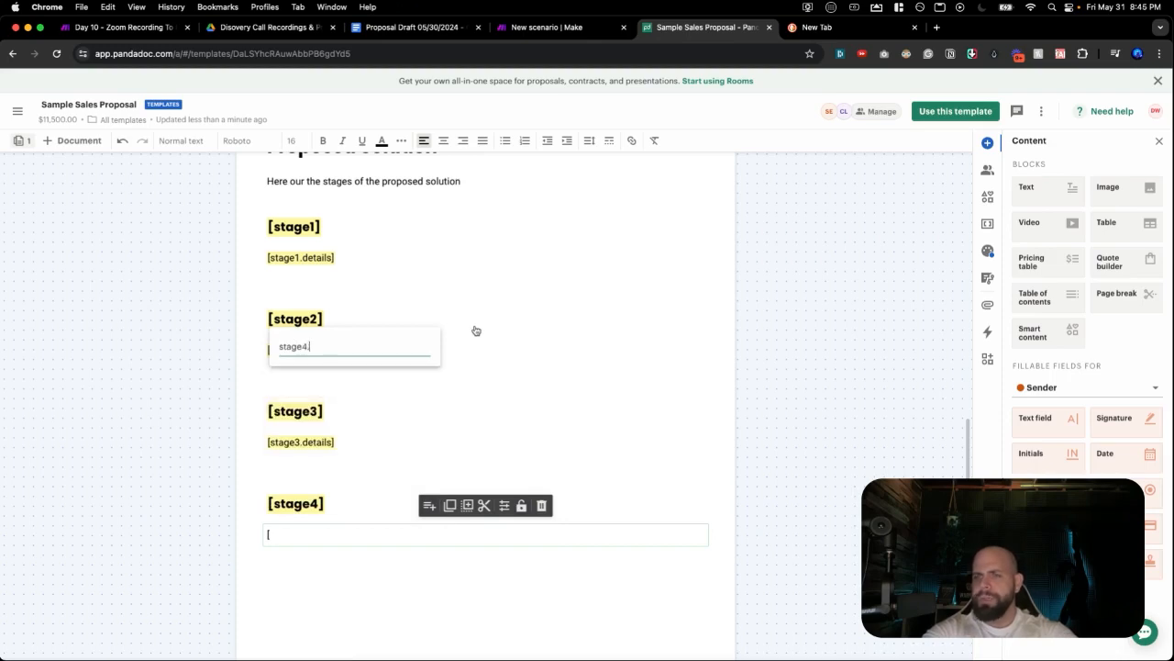
text(details)
key(Return)
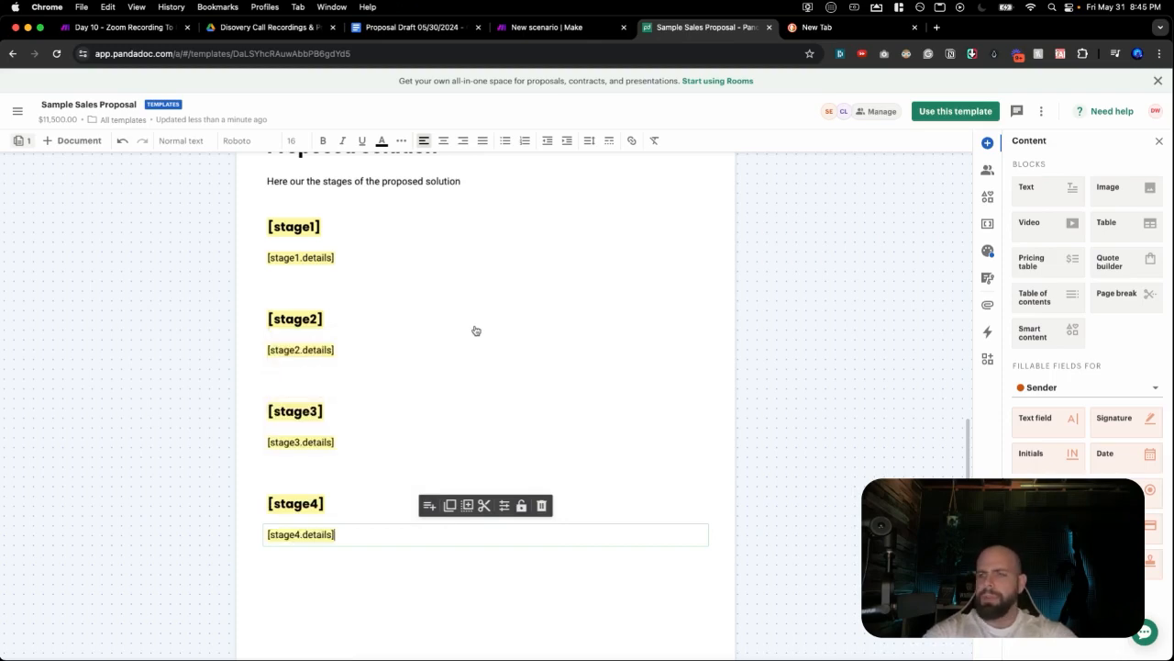
scroll(430, 297, up, 1)
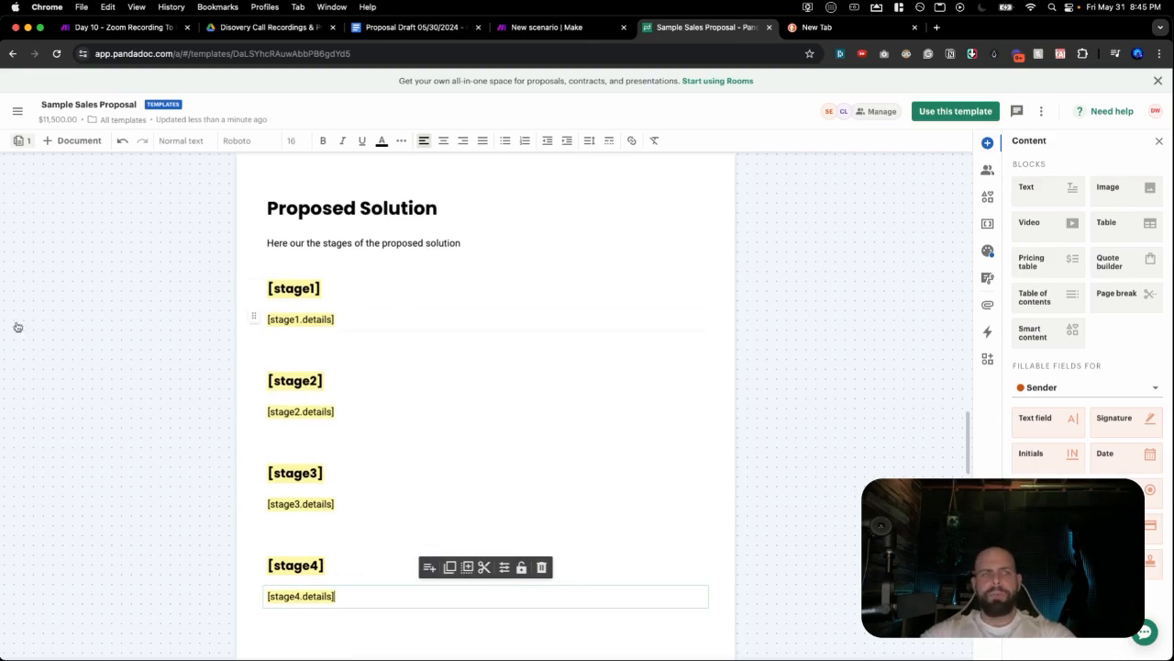
In the page thumbnails, drag the What our customers say page above the pricing page.
scroll(519, 500, down, 4)
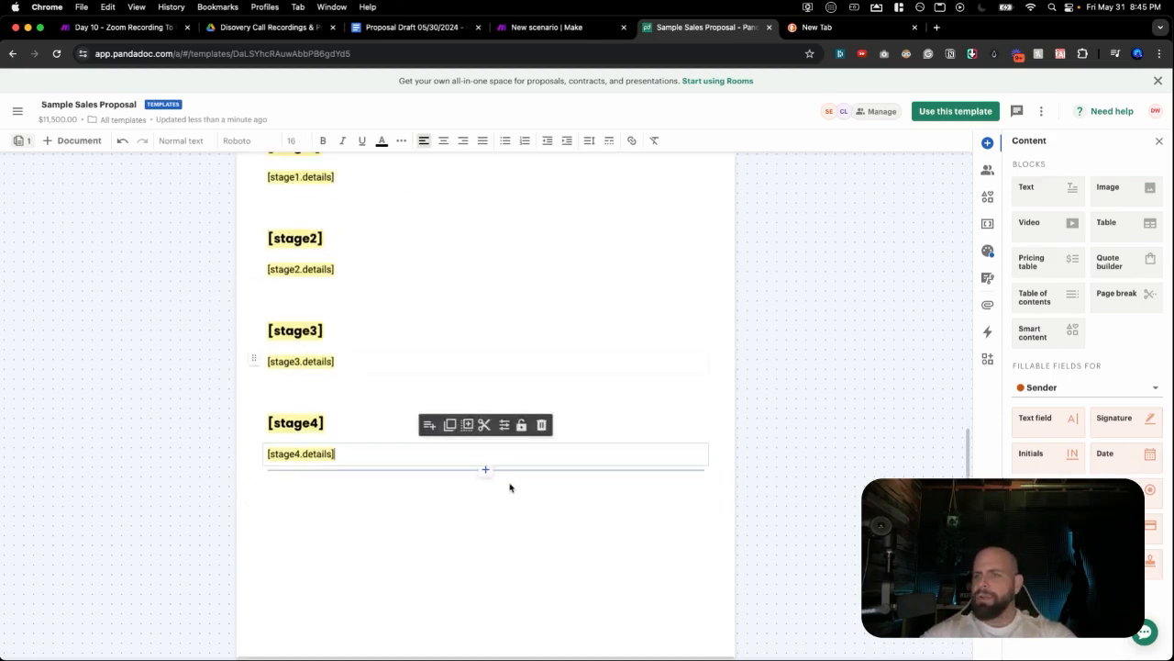
scroll(505, 484, down, 15)
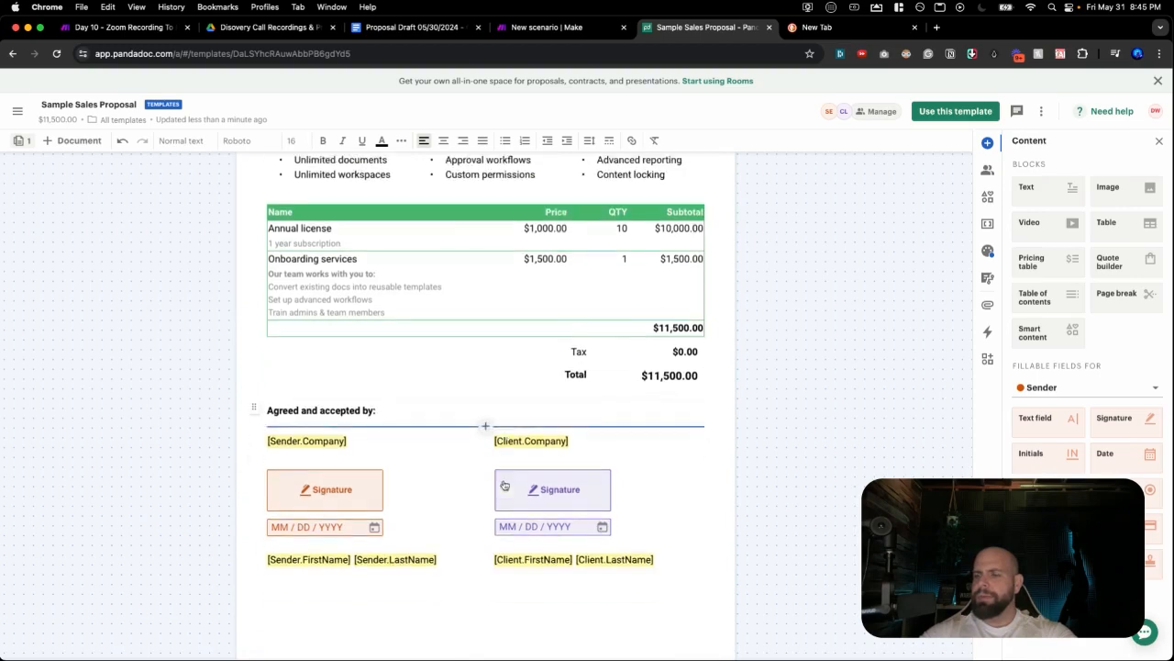
scroll(502, 485, down, 5)
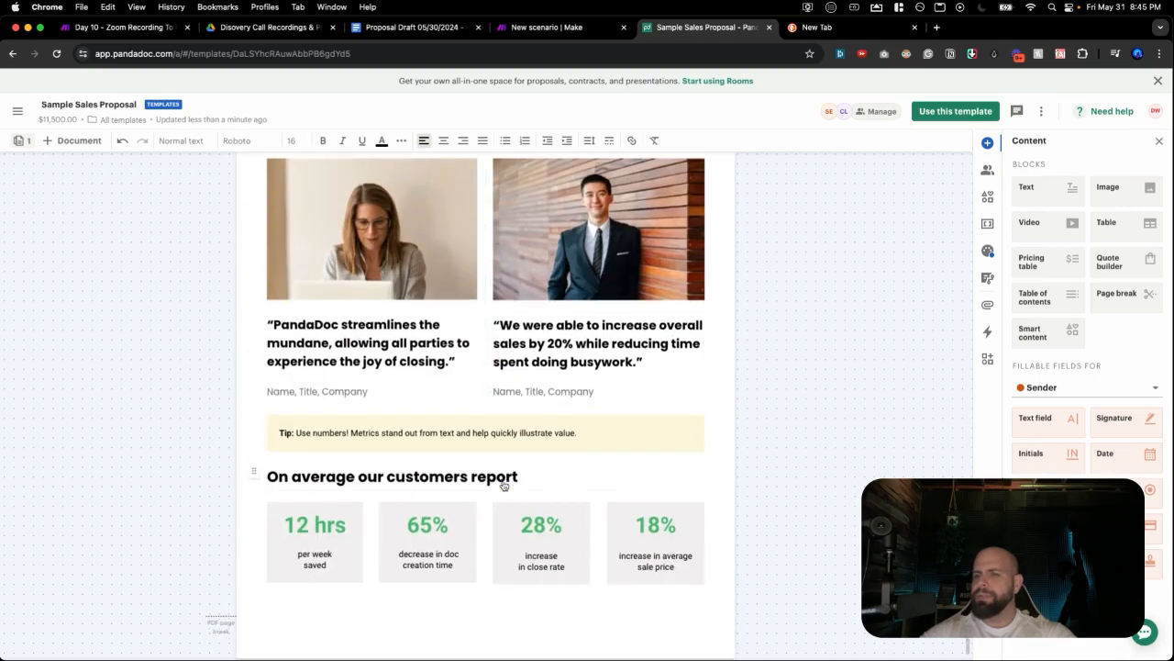
scroll(498, 495, up, 8)
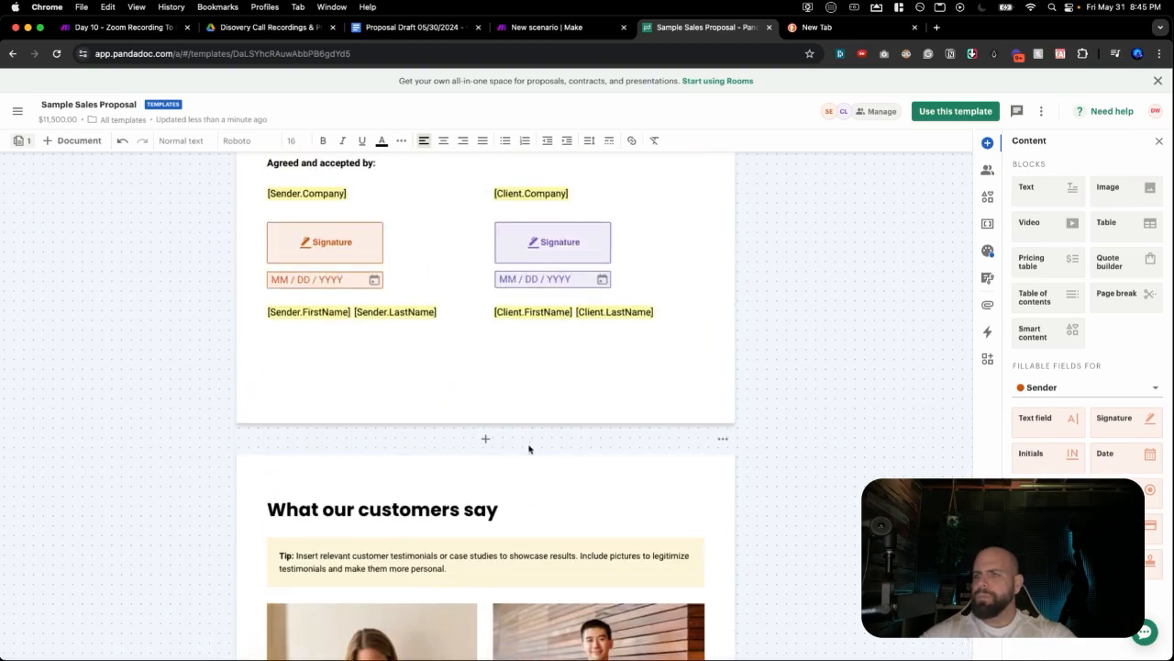
click(483, 441)
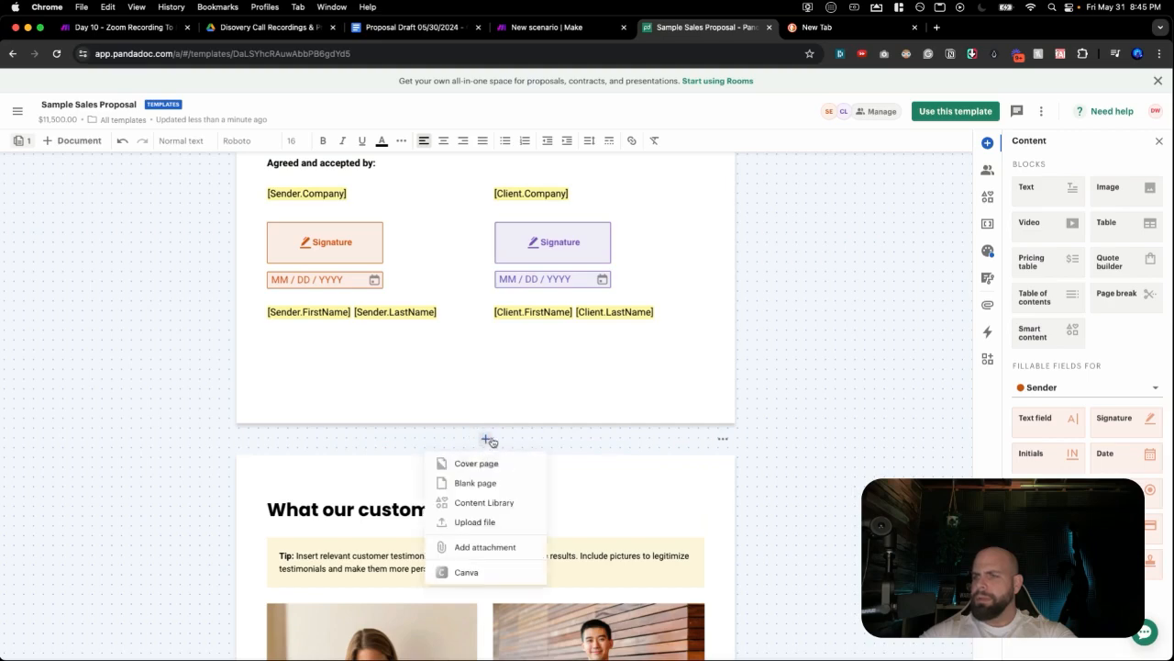
click(536, 449)
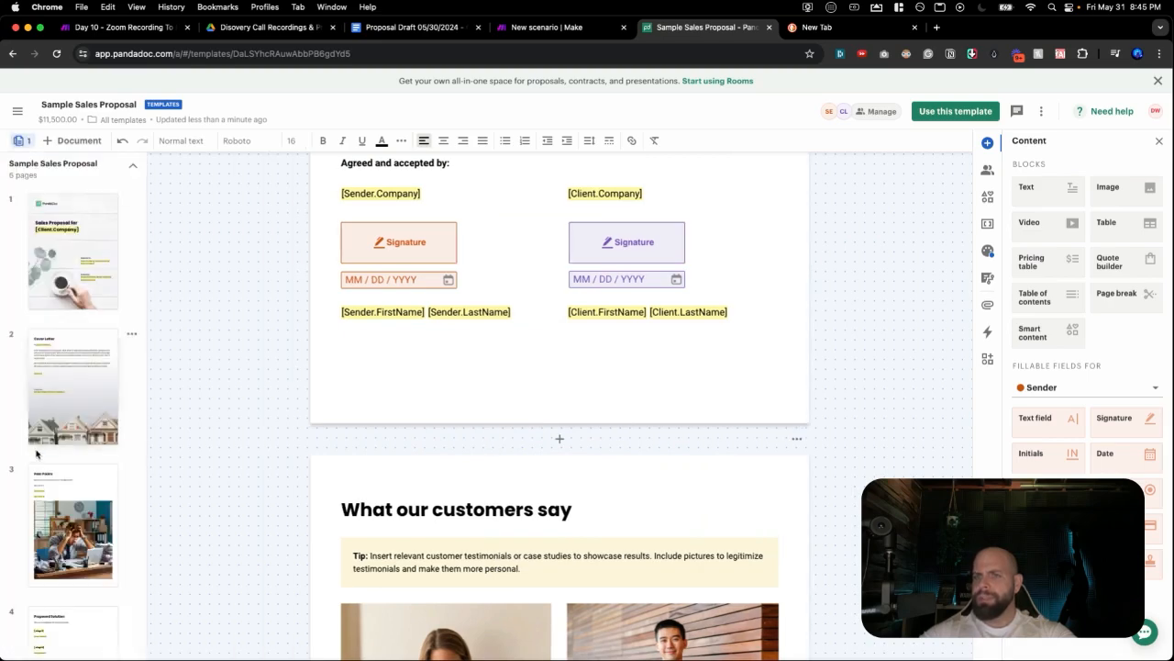
scroll(44, 449, down, 5)
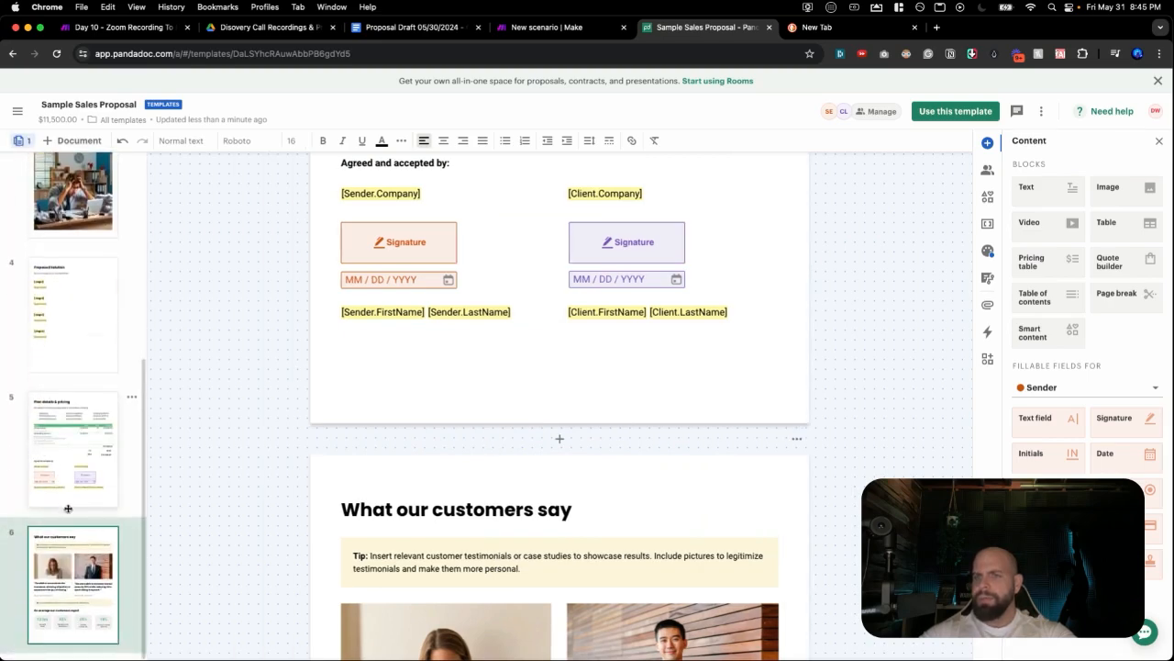
drag(73, 558, 68, 401)
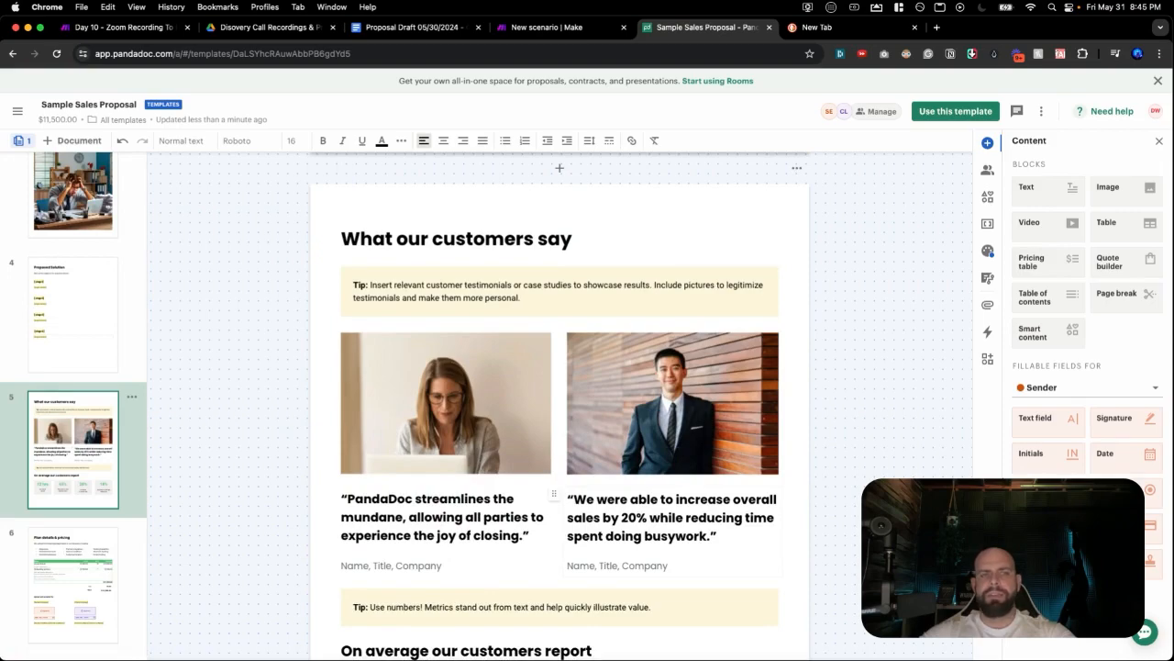
Review the Proposed Timeline in the Proposal Draft Google Doc, then return to the template.
click(410, 27)
scroll(436, 282, down, 15)
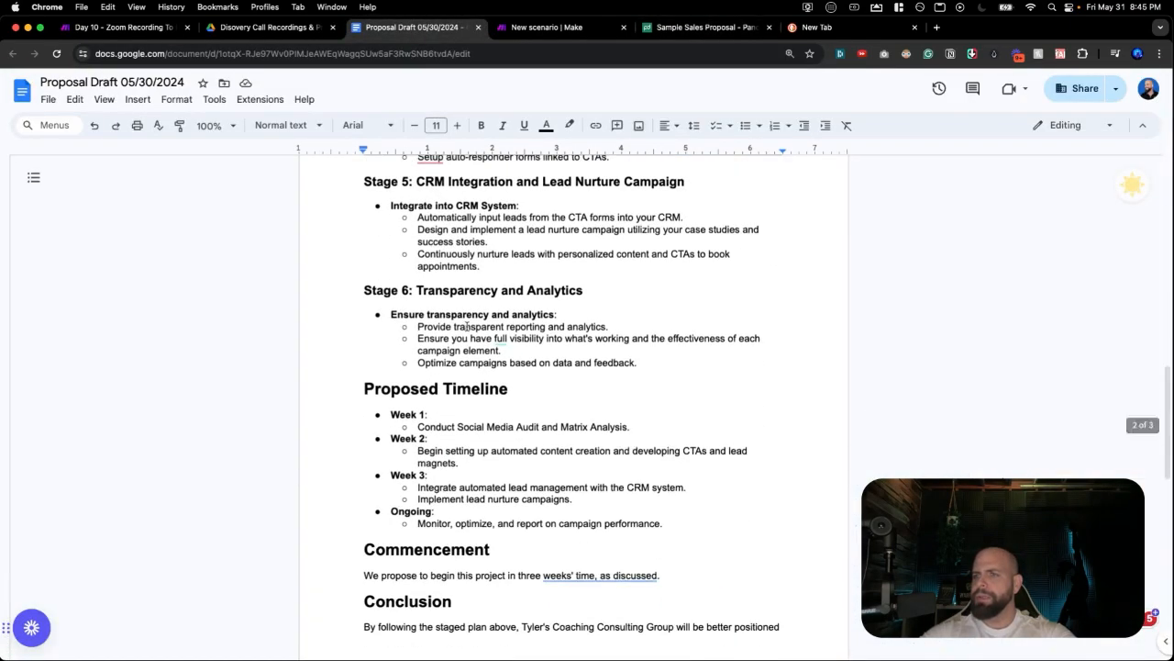
scroll(467, 327, down, 1)
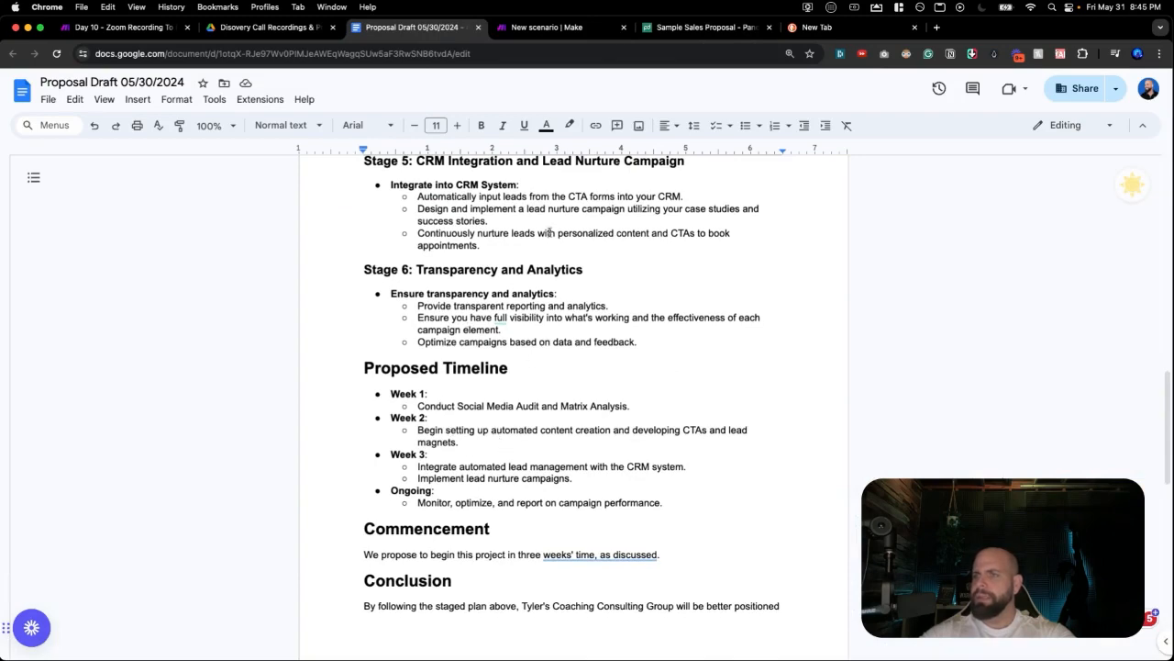
click(689, 27)
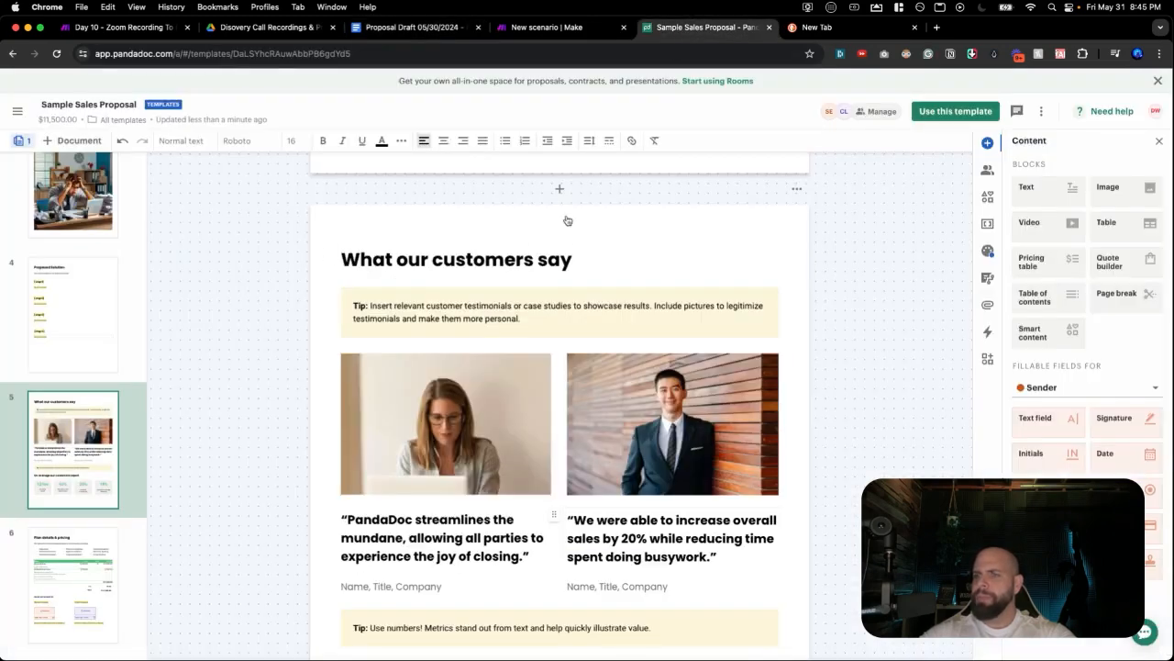
Delete the two testimonial photos and the tip box from page 5.
scroll(489, 359, down, 1)
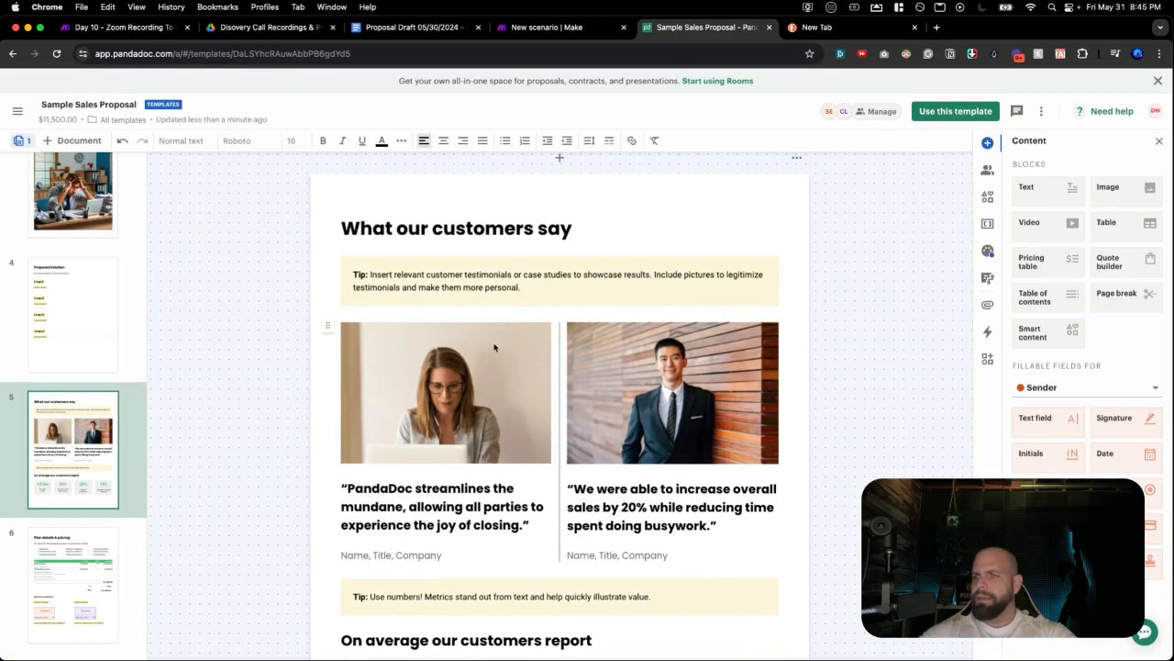
click(495, 348)
click(550, 520)
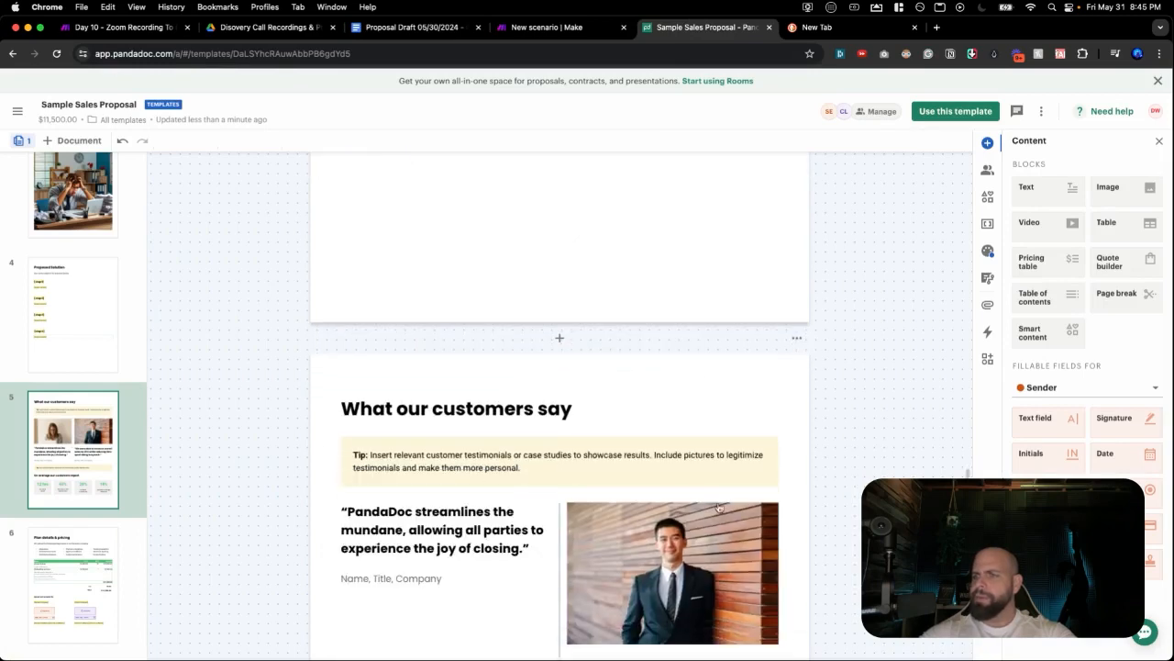
click(779, 510)
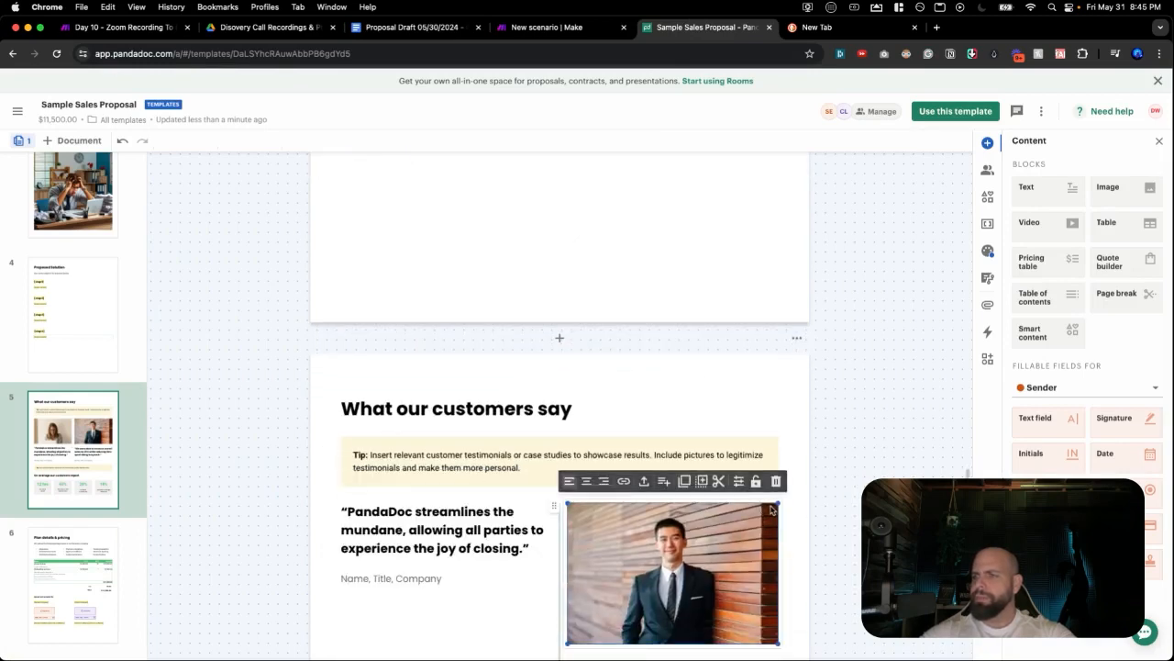
click(775, 482)
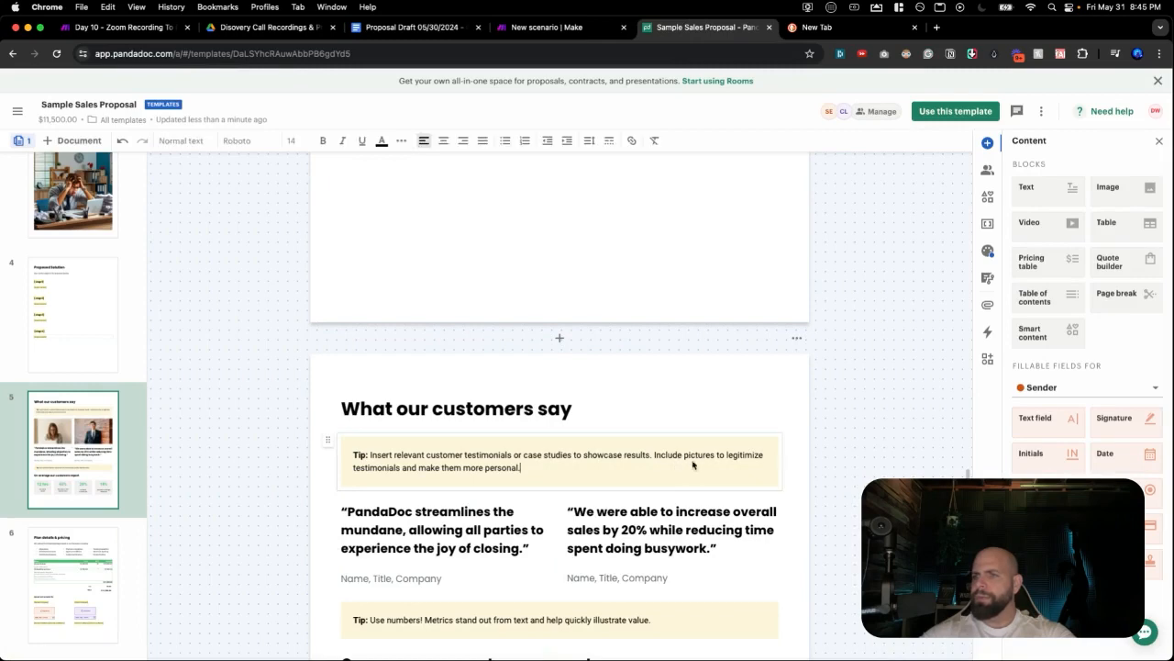
click(693, 463)
click(616, 419)
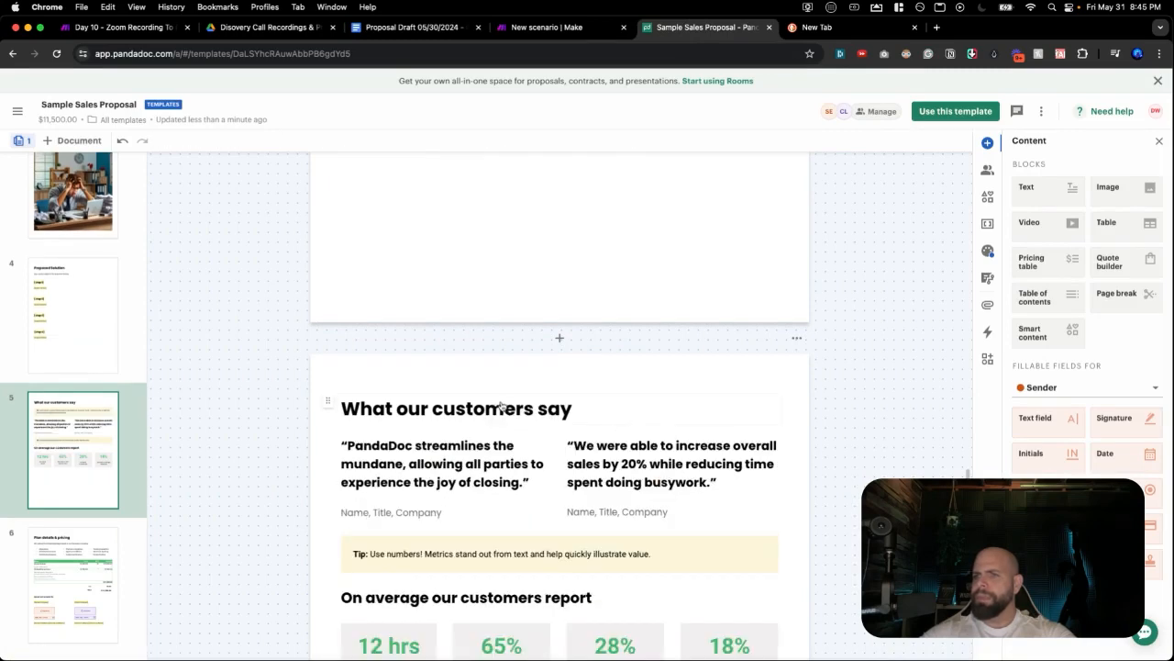
Delete both testimonial quotes and the remaining tip block.
click(560, 427)
click(537, 444)
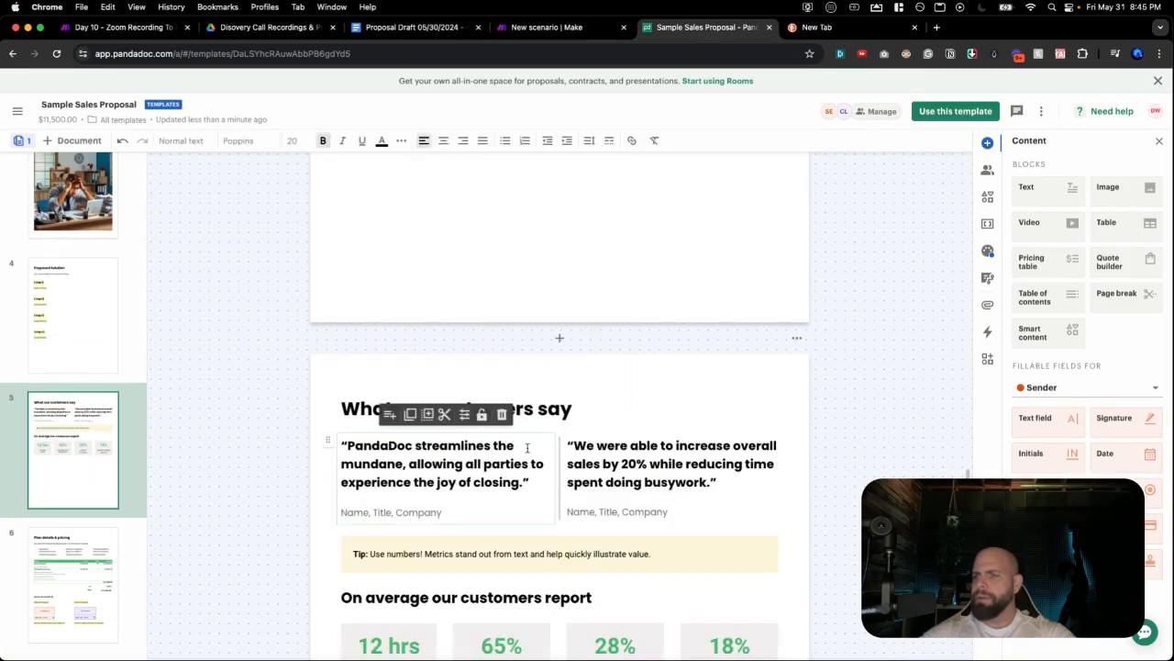
click(502, 418)
click(676, 444)
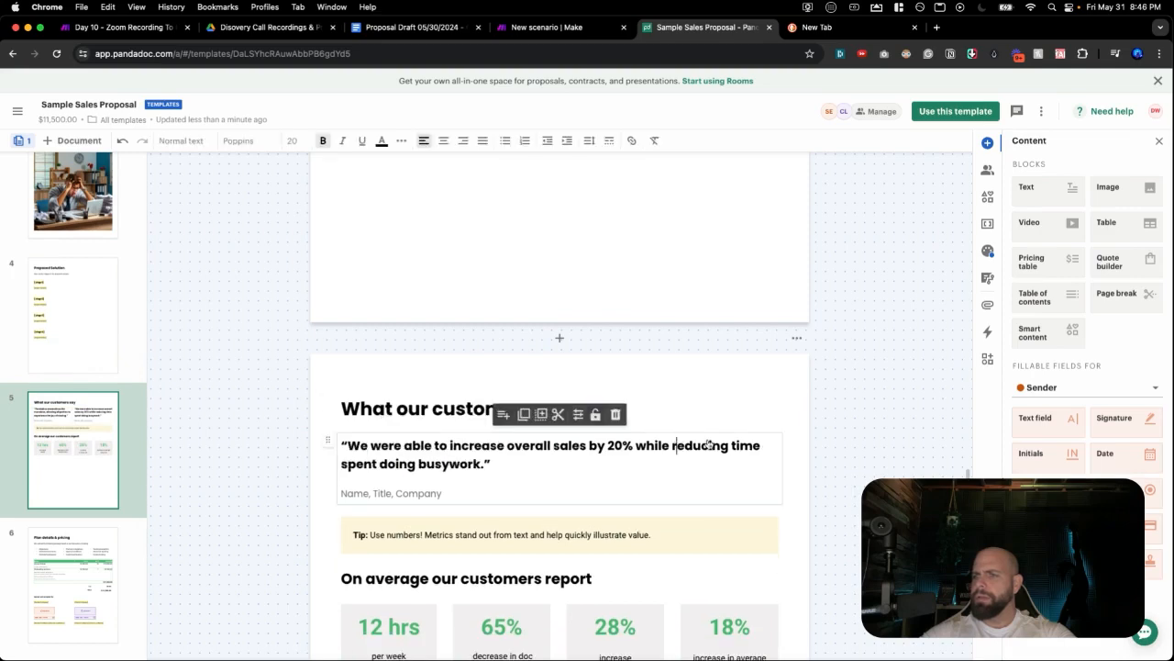
click(616, 414)
click(540, 457)
click(616, 417)
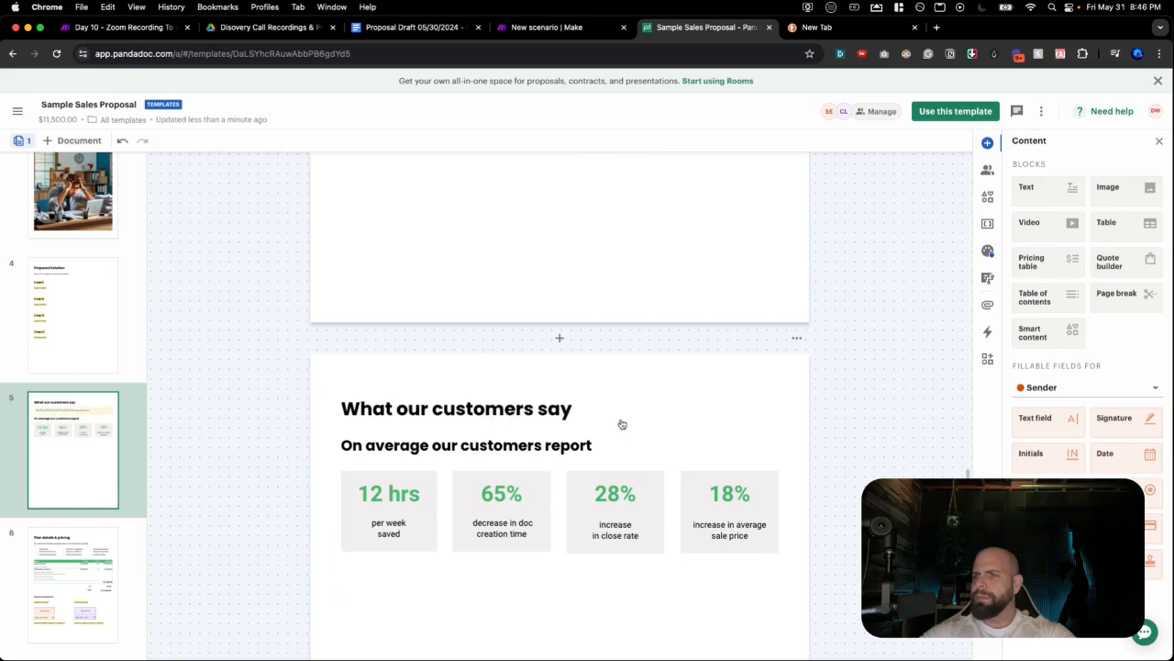
Remove the 'On average our customers report' subtitle and the 28%, 18%, 65% and 12 hrs stat cards.
click(585, 462)
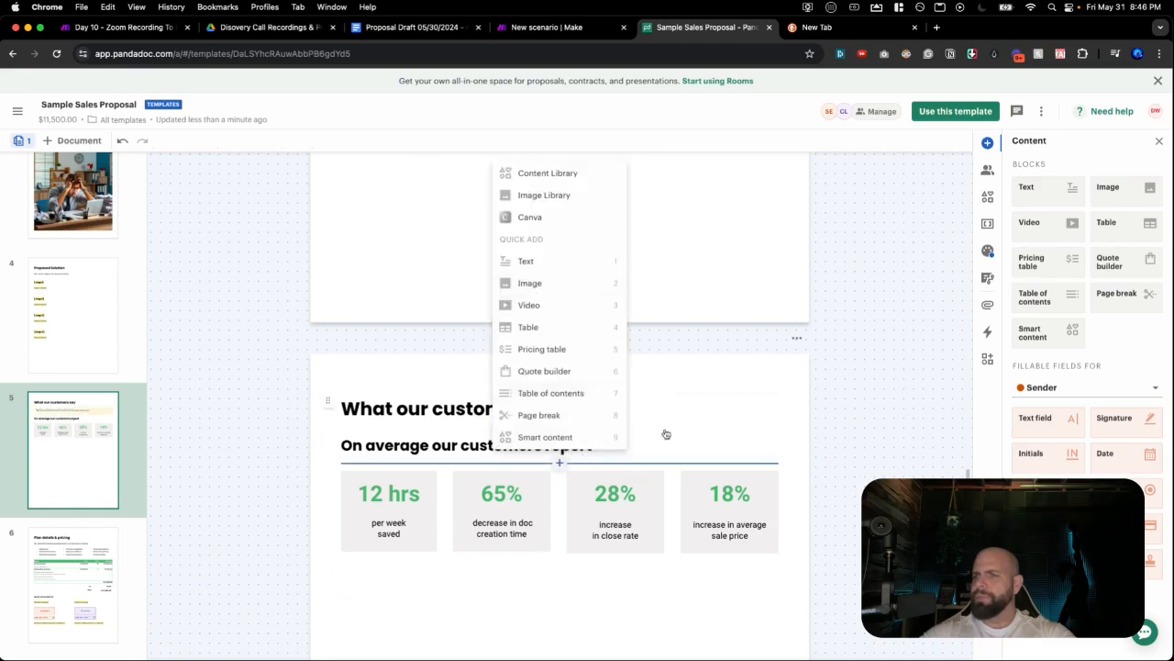
click(703, 444)
click(612, 415)
click(607, 442)
click(669, 415)
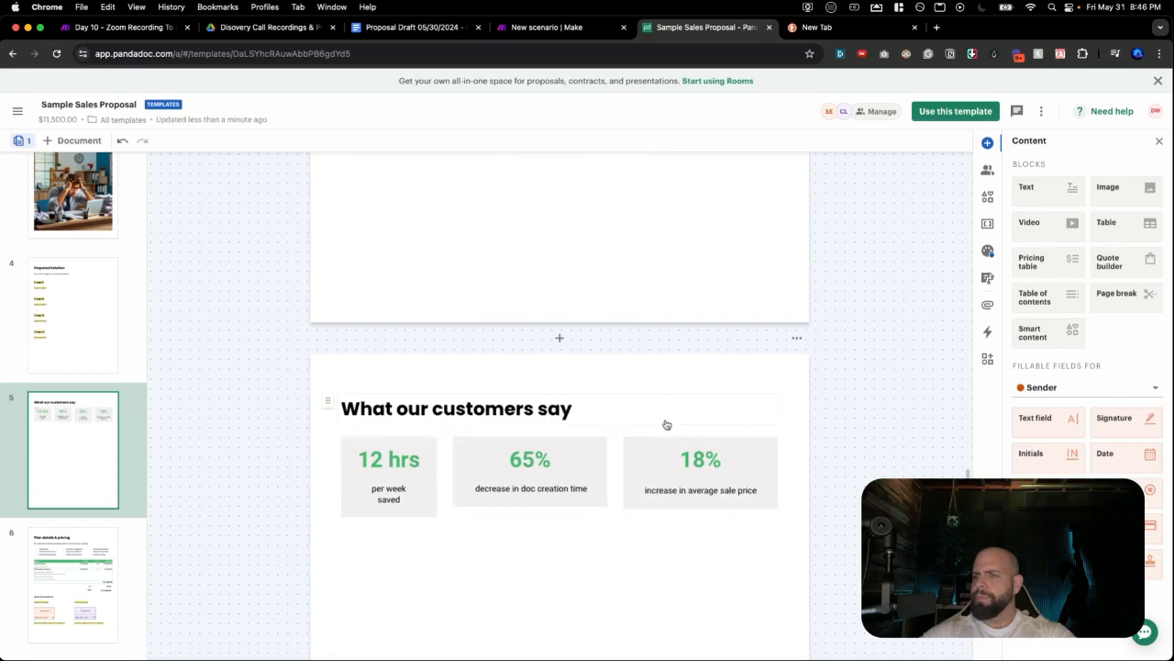
click(679, 446)
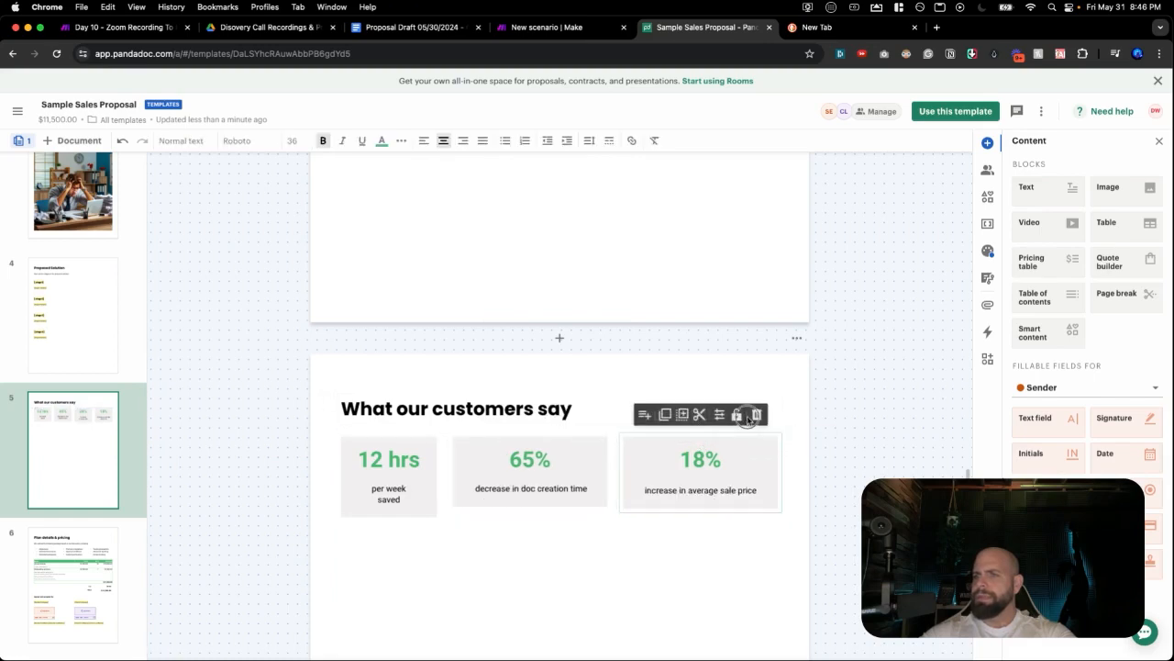
click(755, 414)
click(600, 459)
click(670, 415)
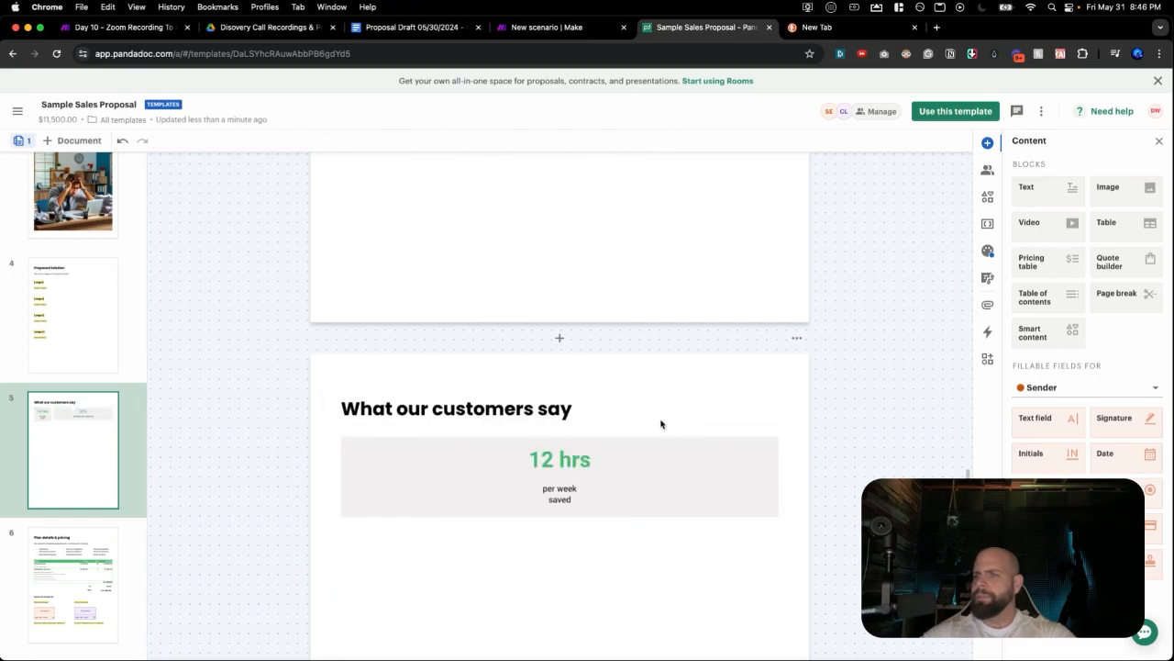
click(544, 465)
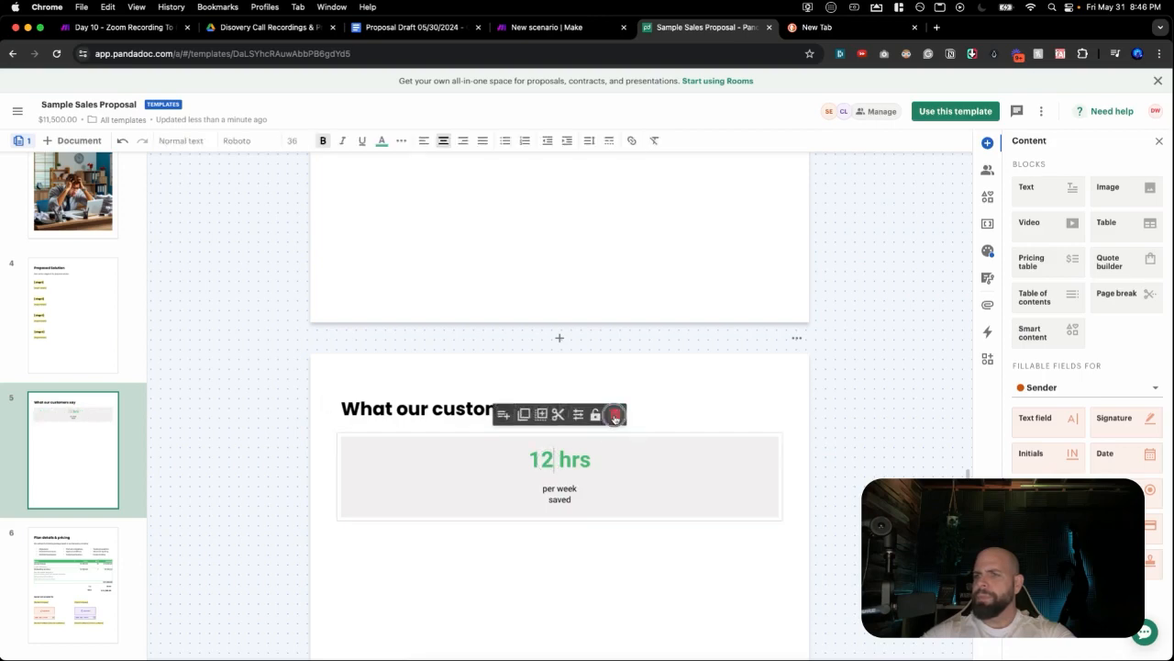
click(612, 415)
click(551, 415)
Replace the page heading 'What our customers say' with 'Timeline'.
triple_click(535, 408)
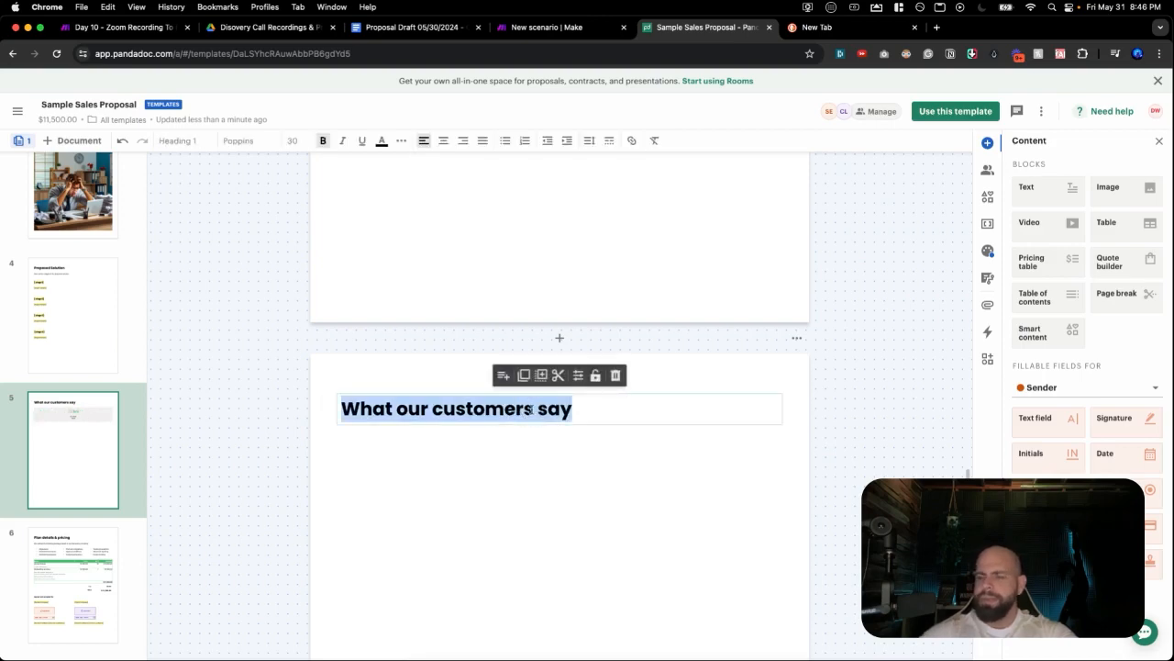
text(Timeline)
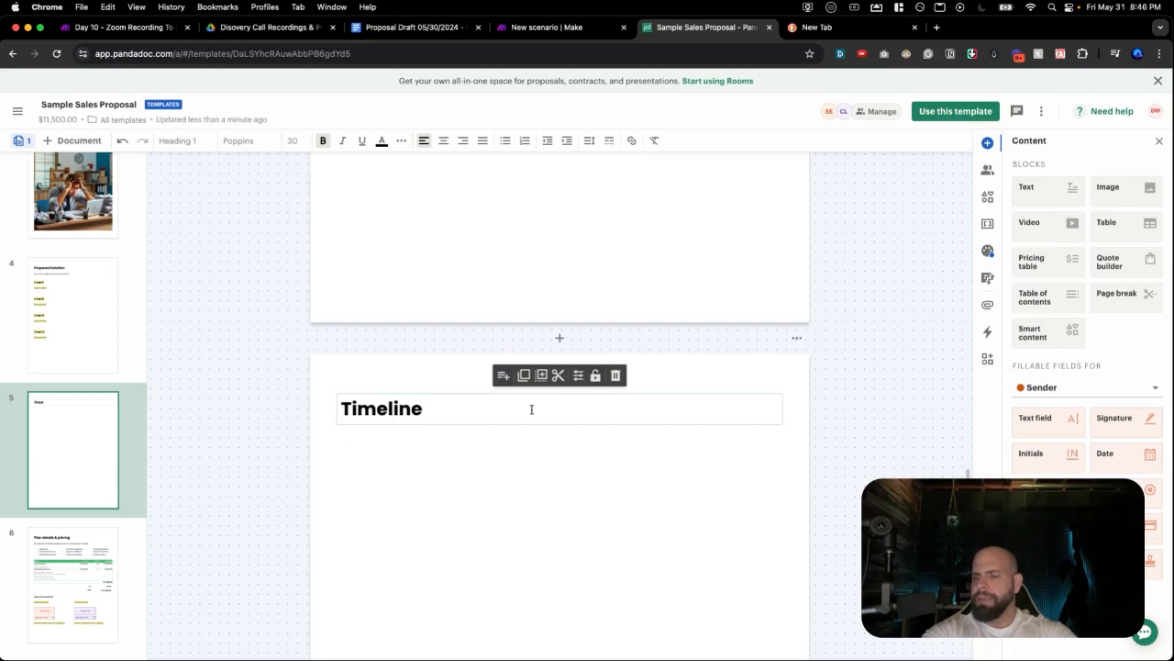
click(496, 491)
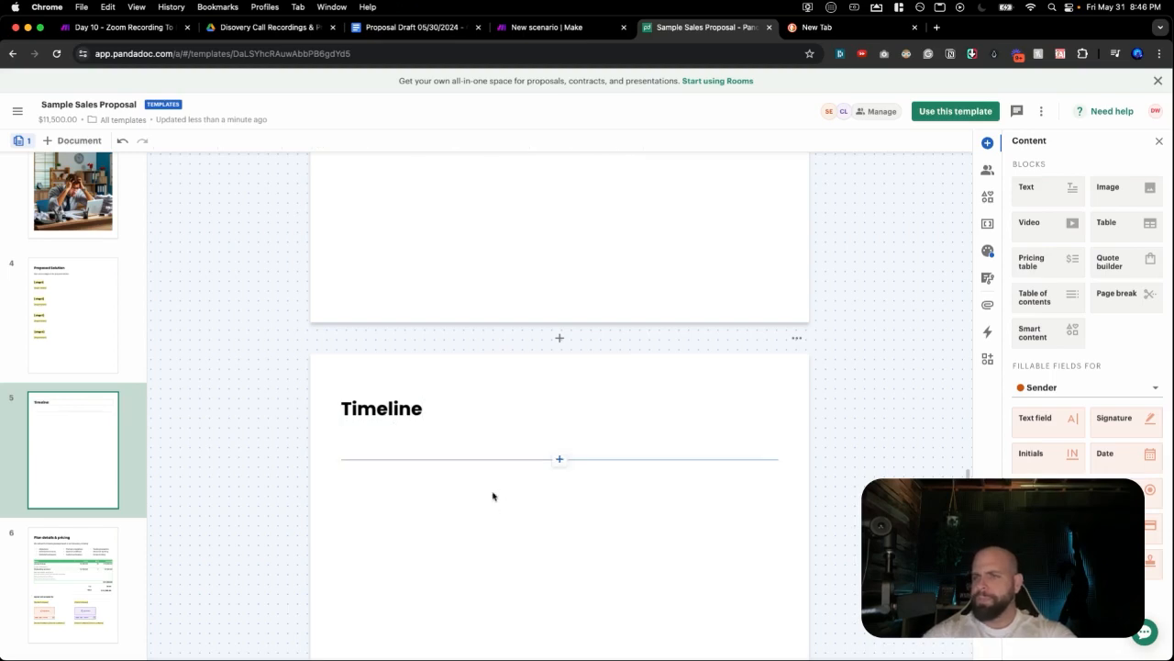
Copy the [stage4] heading and add an empty text block under Timeline.
click(486, 445)
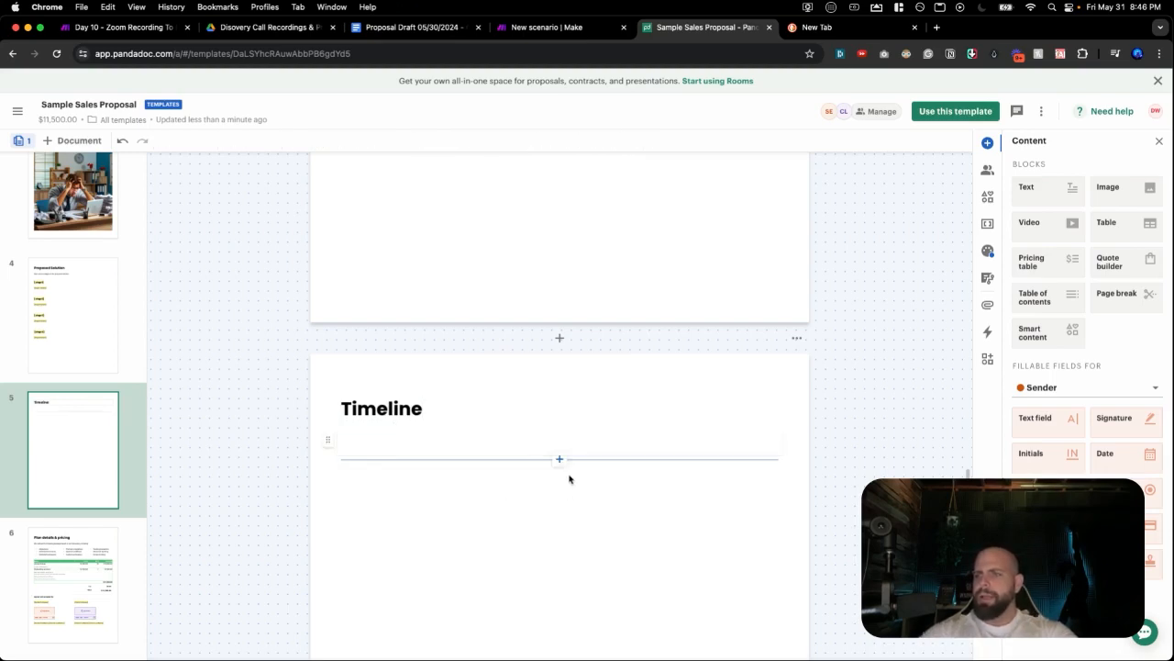
click(558, 458)
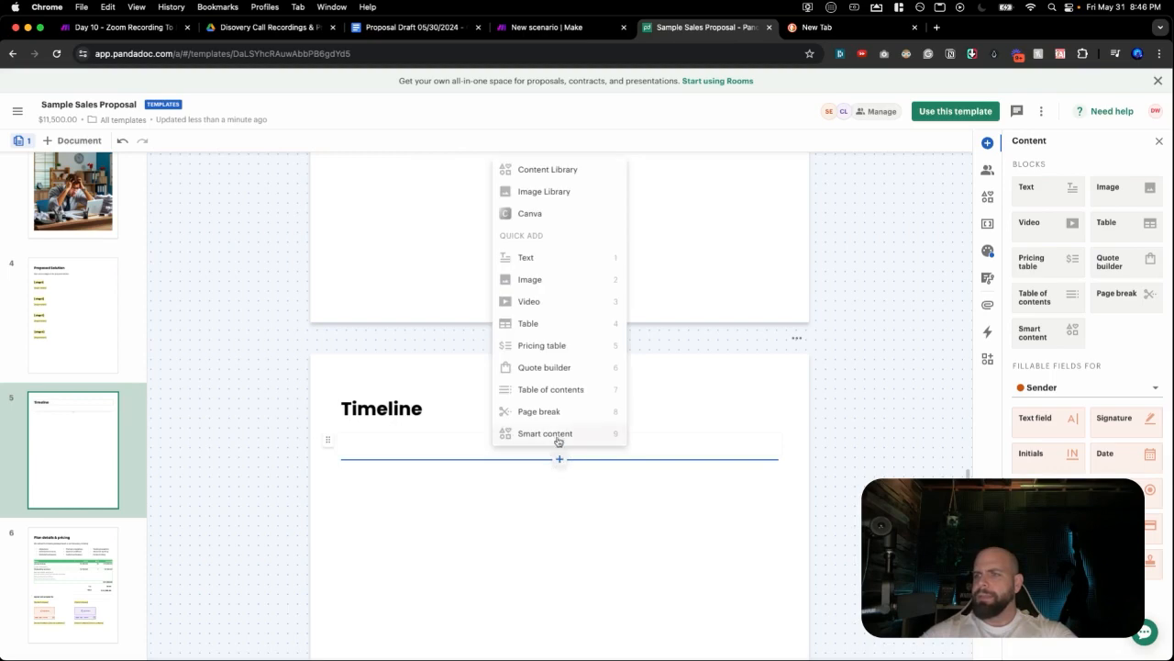
click(544, 260)
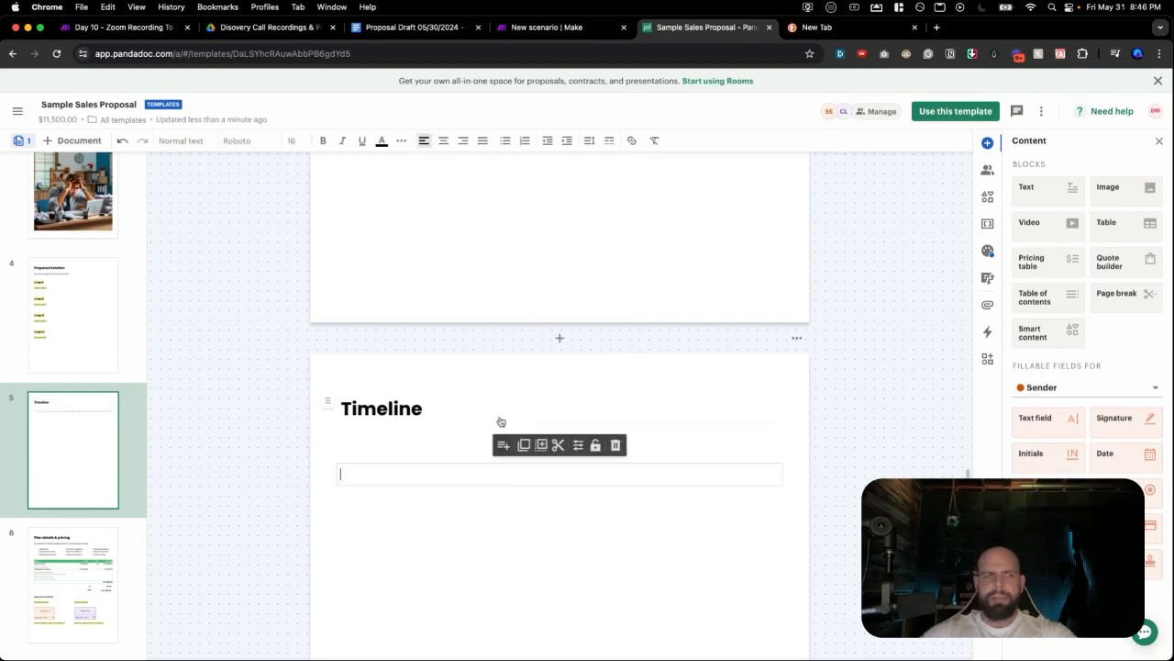
scroll(498, 421, up, 5)
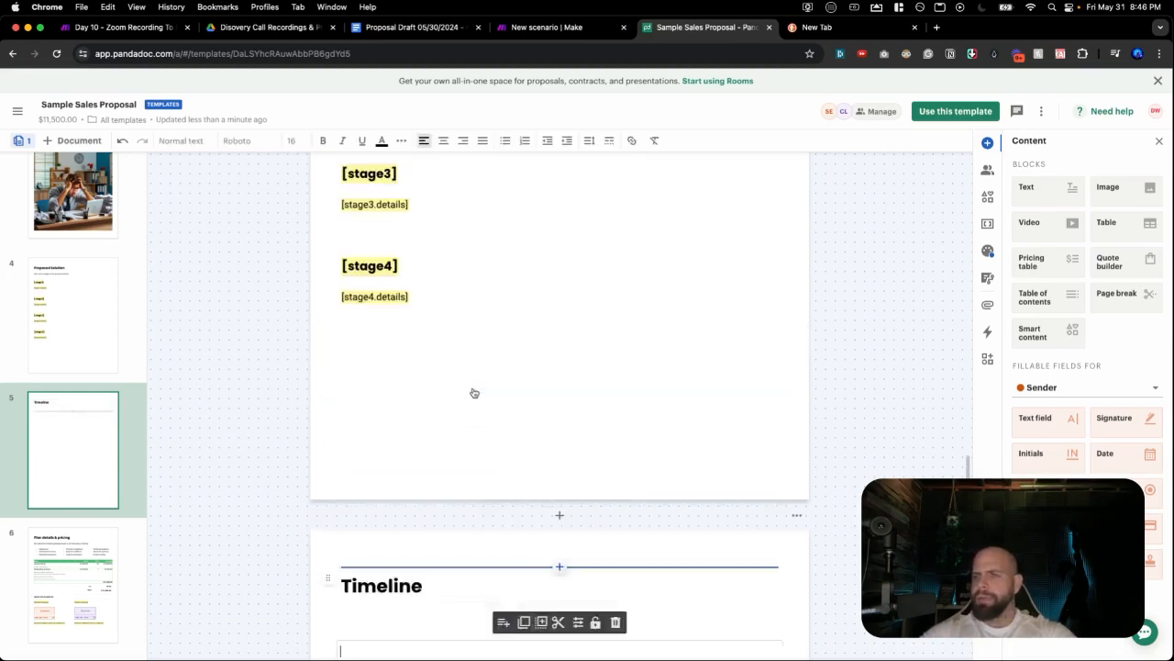
click(417, 442)
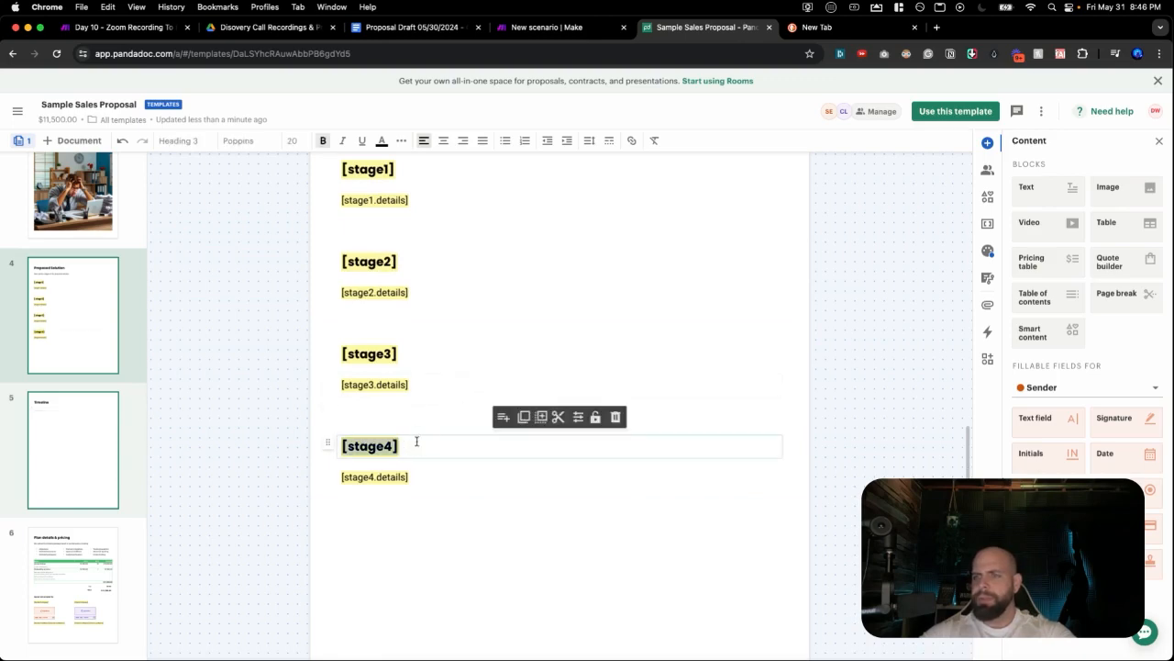
scroll(418, 445, down, 5)
click(419, 482)
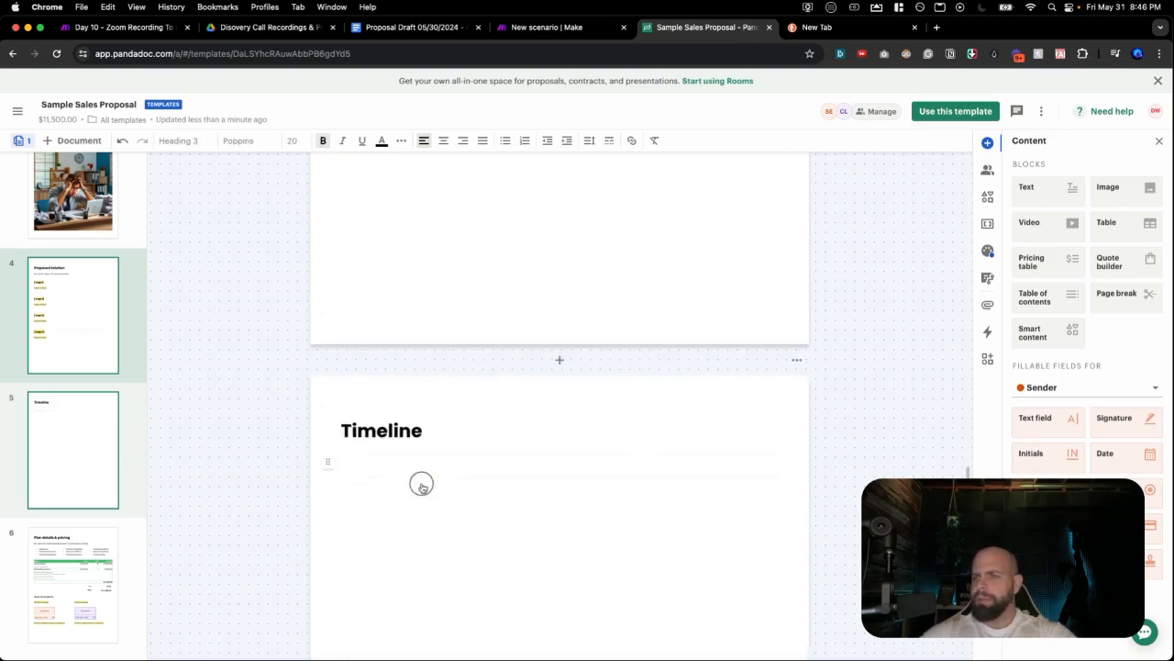
click(415, 493)
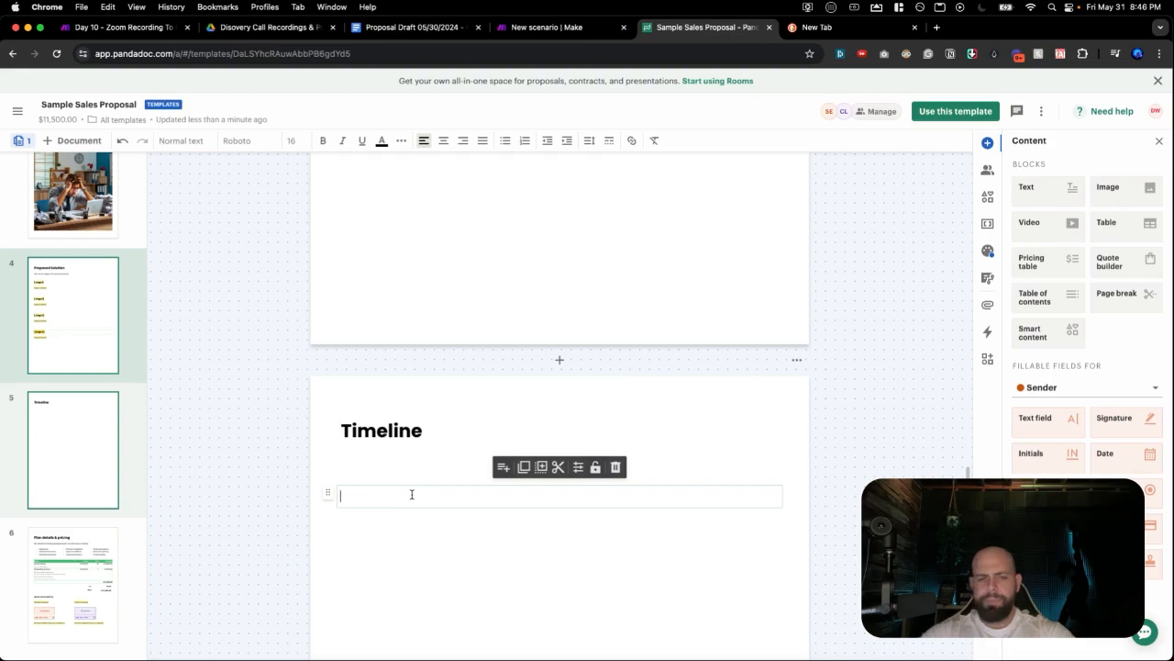
Fill the block with a Heading 3 styled [timeline] variable picked from the variable search.
text([stage4])
key(ctrl+z)
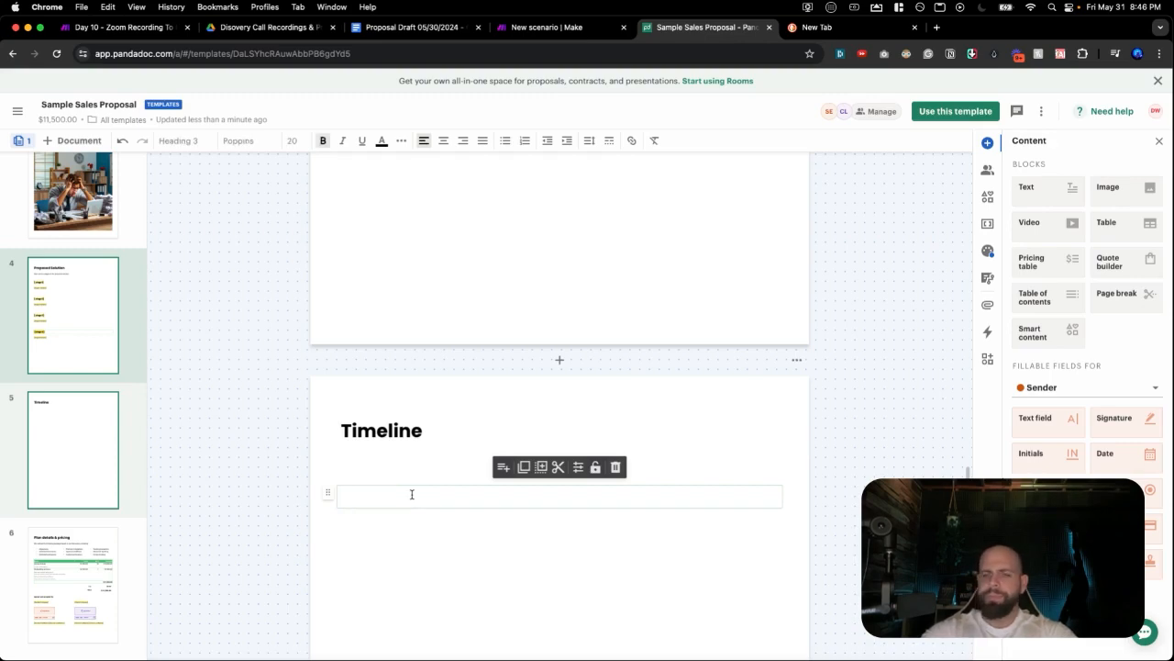
text([)
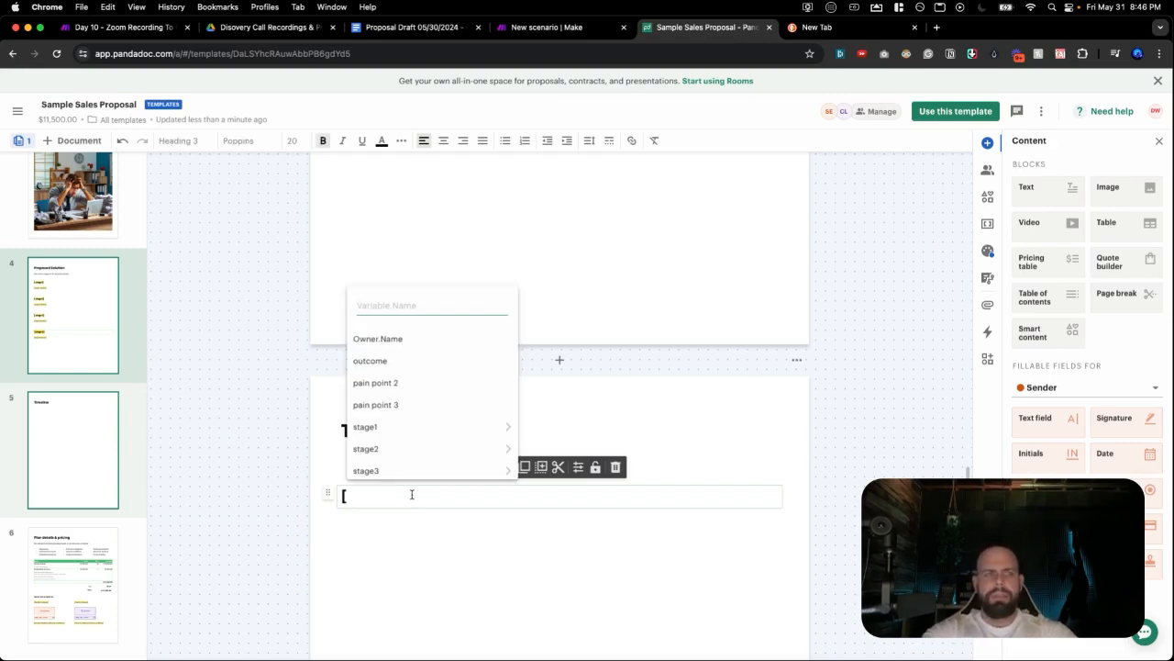
text(Time)
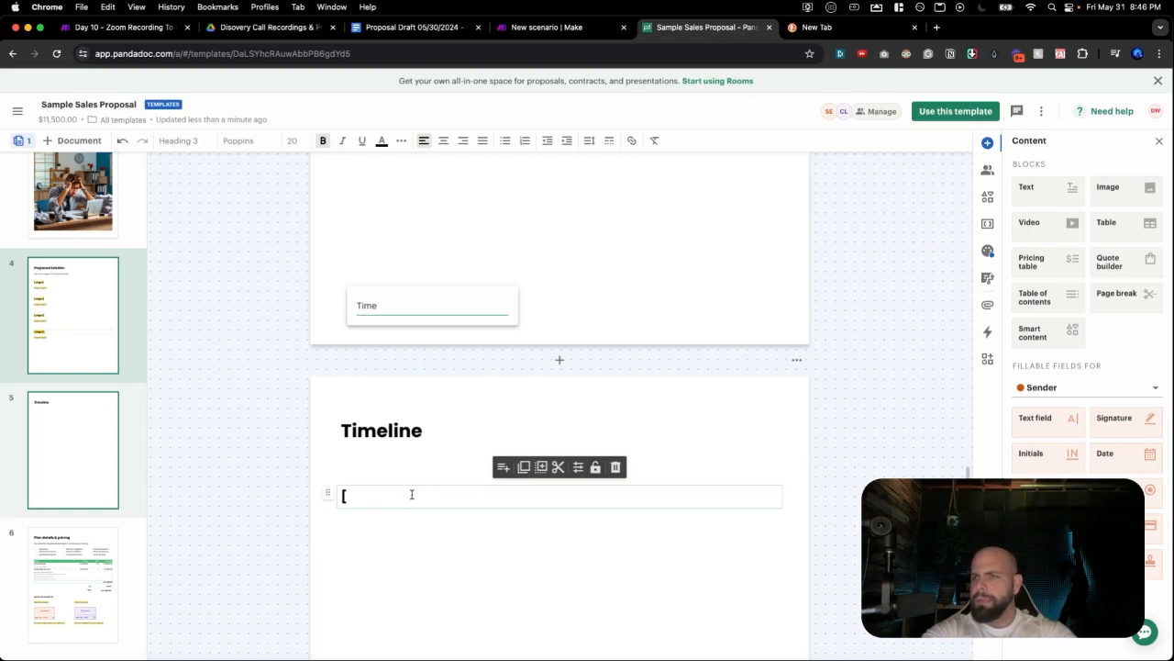
key(BackSpace)
key(BackSpace)
key(BackSpace)
key(BackSpace)
text(time)
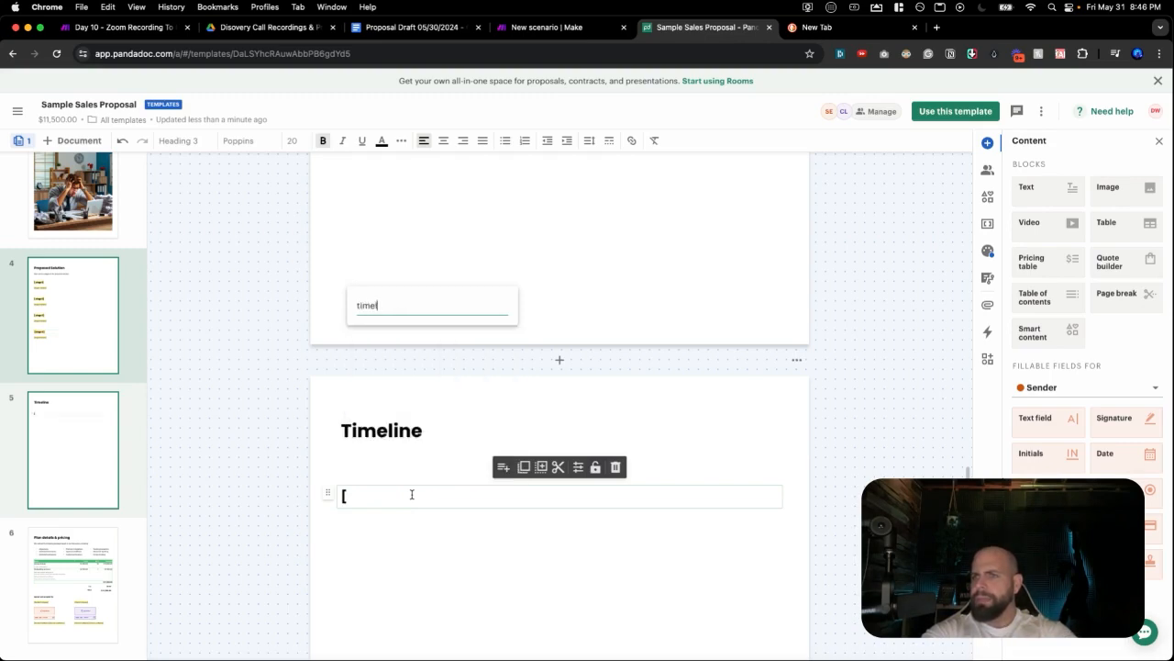
key(Return)
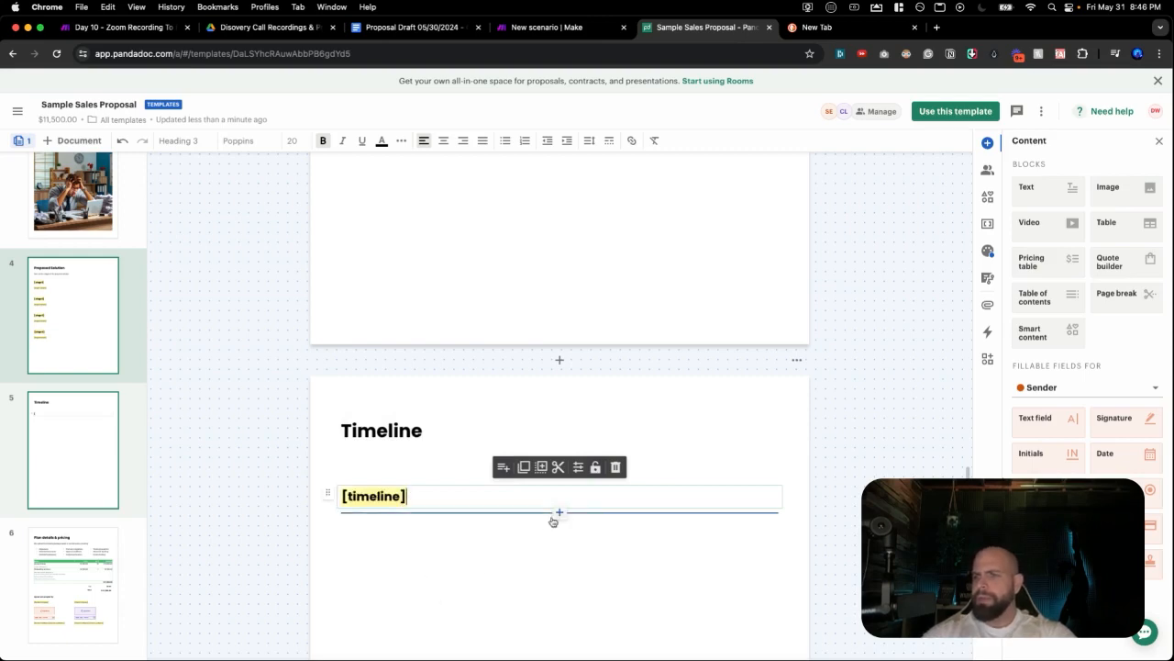
click(558, 516)
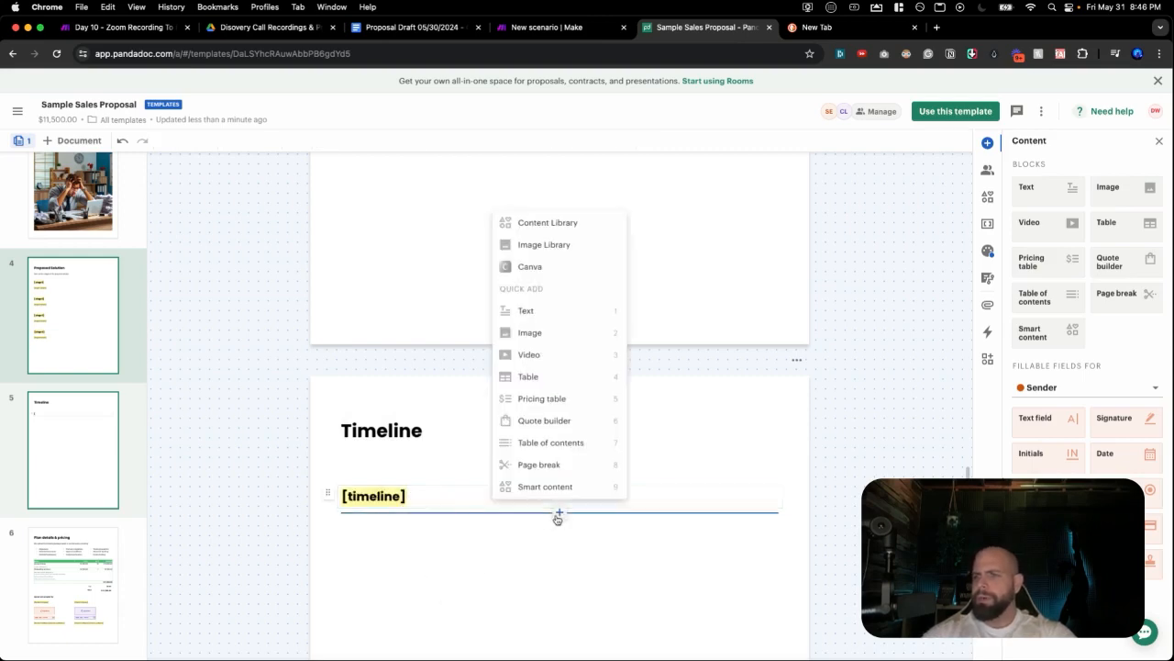
Insert the [timeline.results] variable in a new text block under [timeline].
click(560, 323)
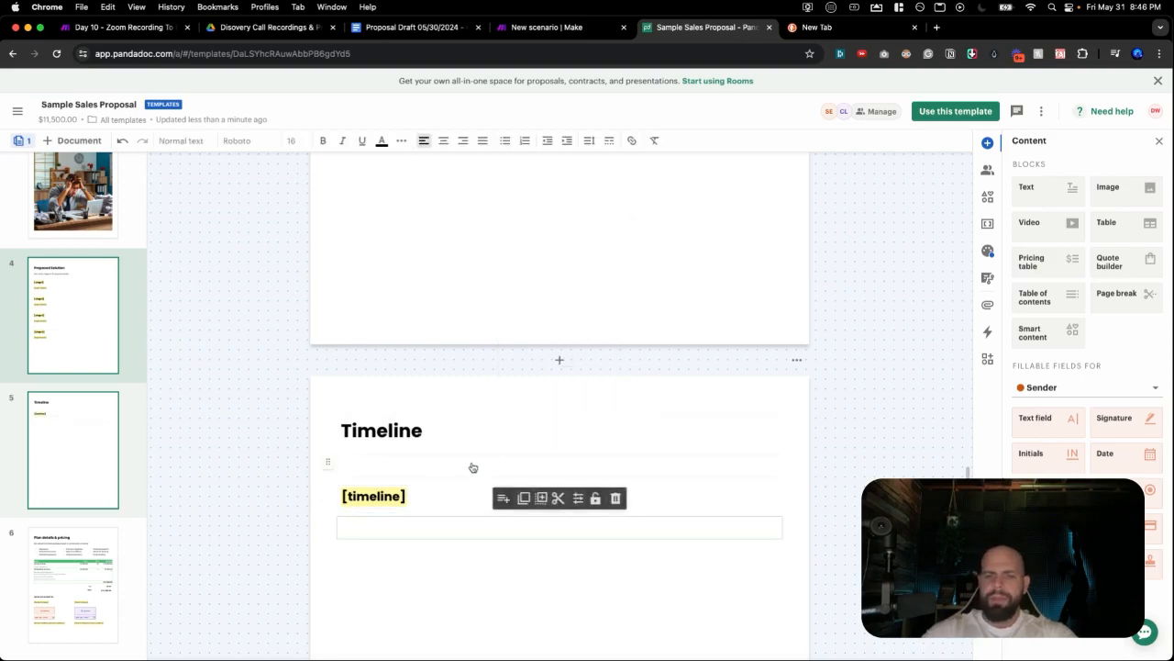
text([timeline.)
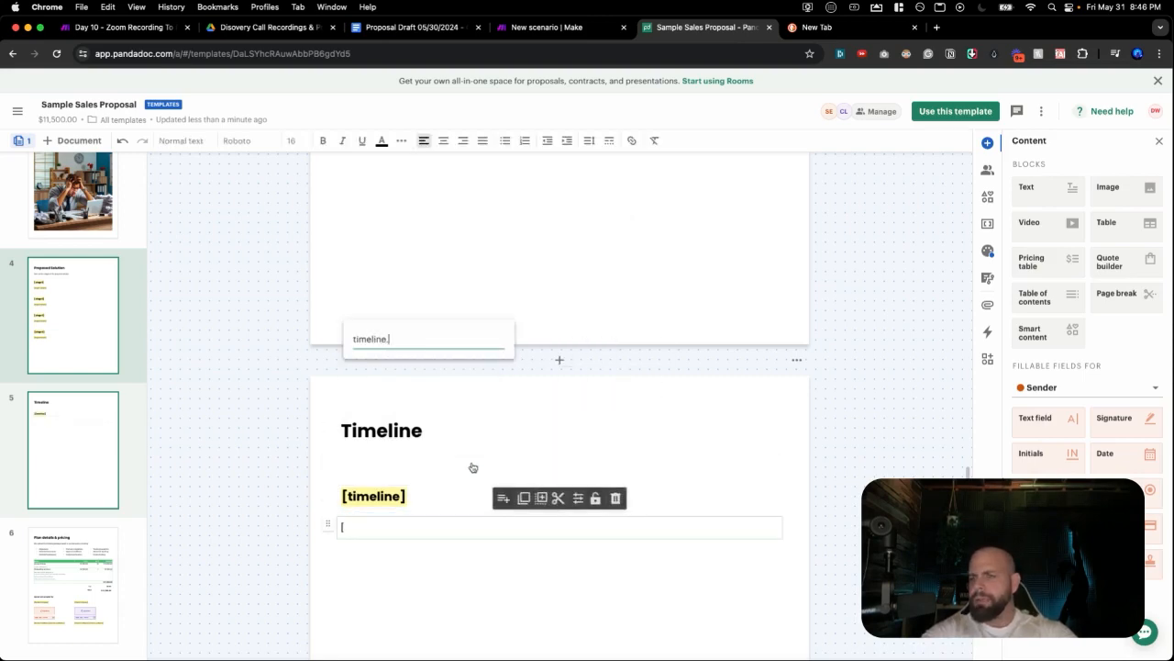
text(results)
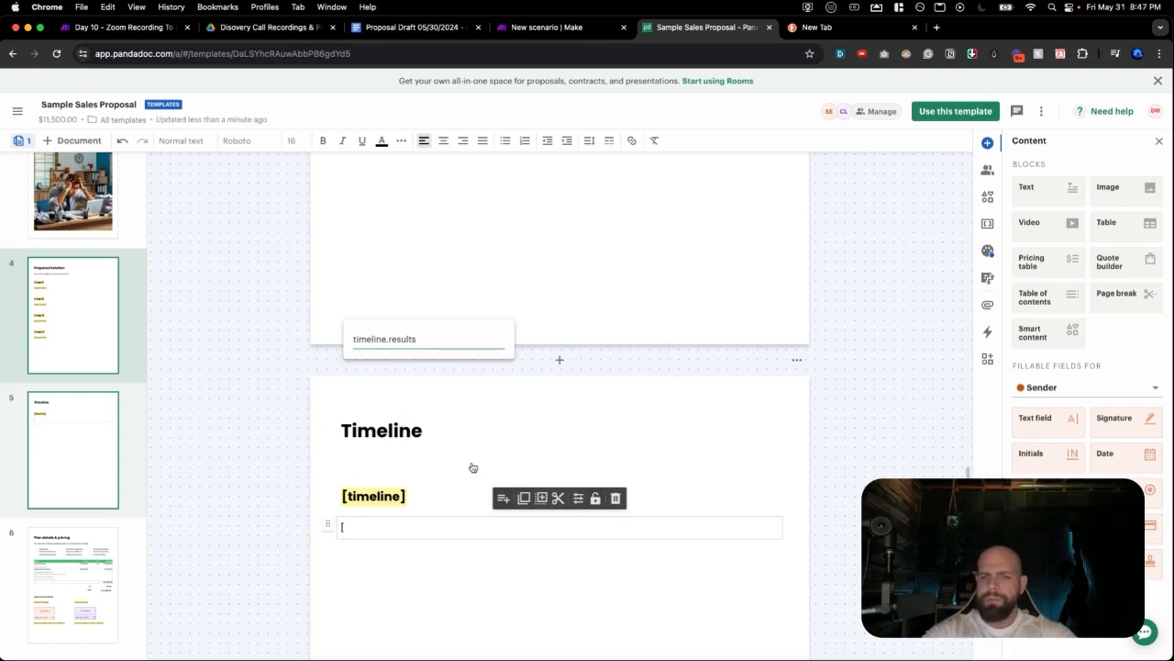
key(Return)
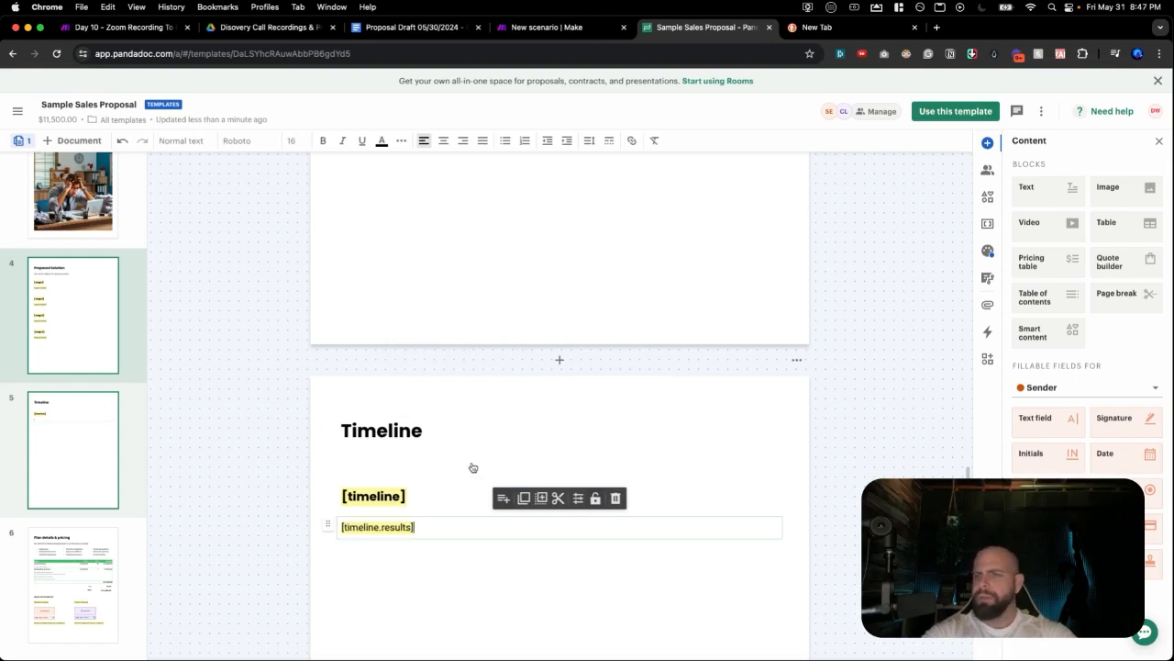
Check the Proposal Draft's timeline, then return to the Sample Sales Proposal template.
click(403, 26)
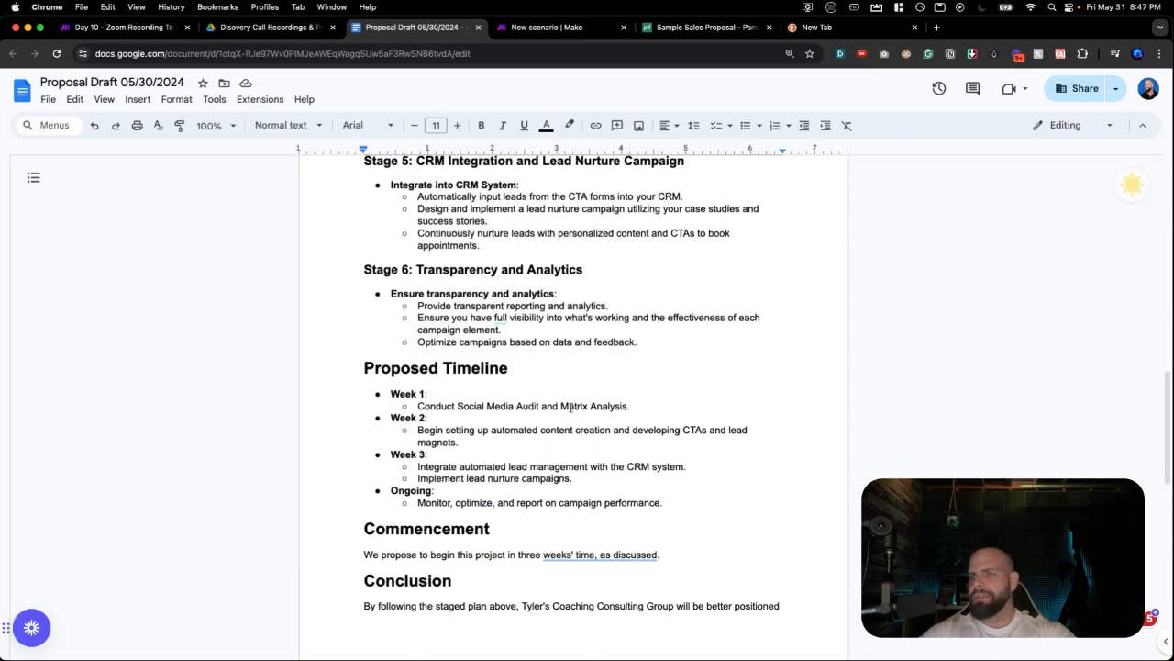
click(647, 35)
scroll(430, 492, down, 1)
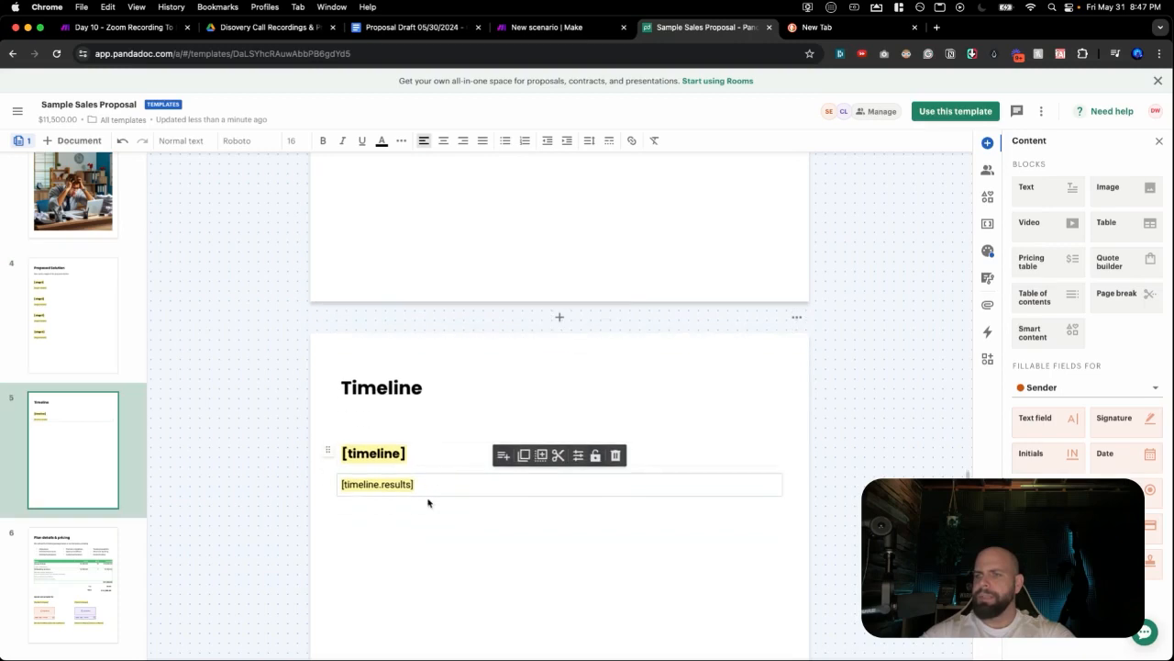
Add empty text blocks below [timeline.results] and paste a second [timeline] heading.
click(466, 498)
click(558, 519)
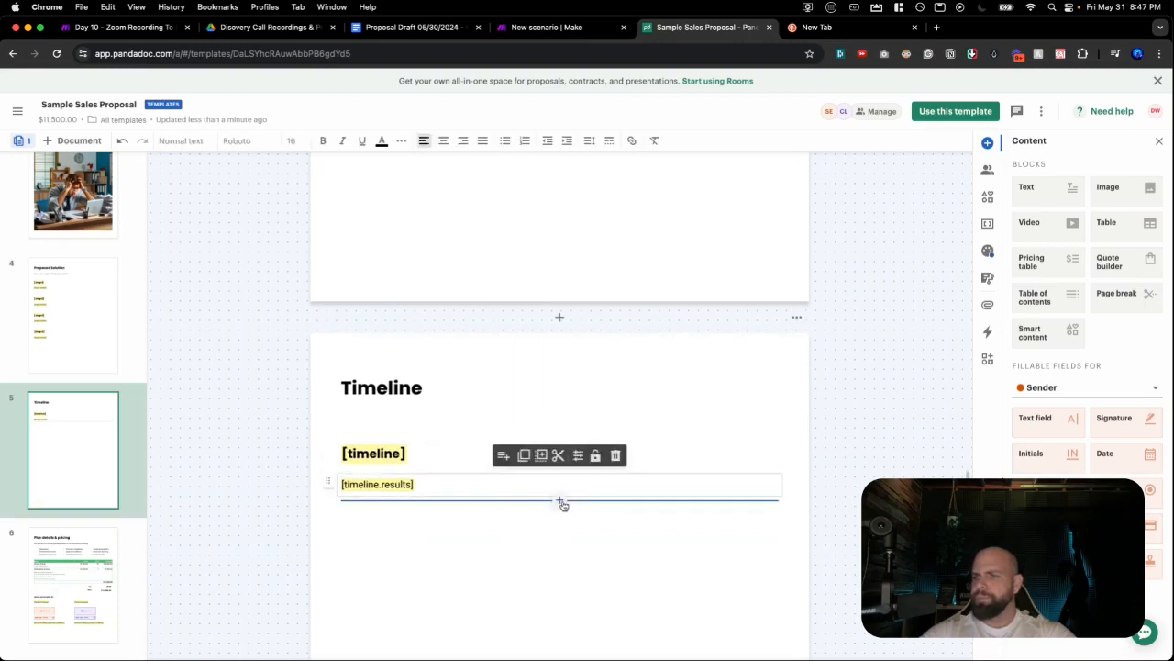
click(560, 503)
click(539, 306)
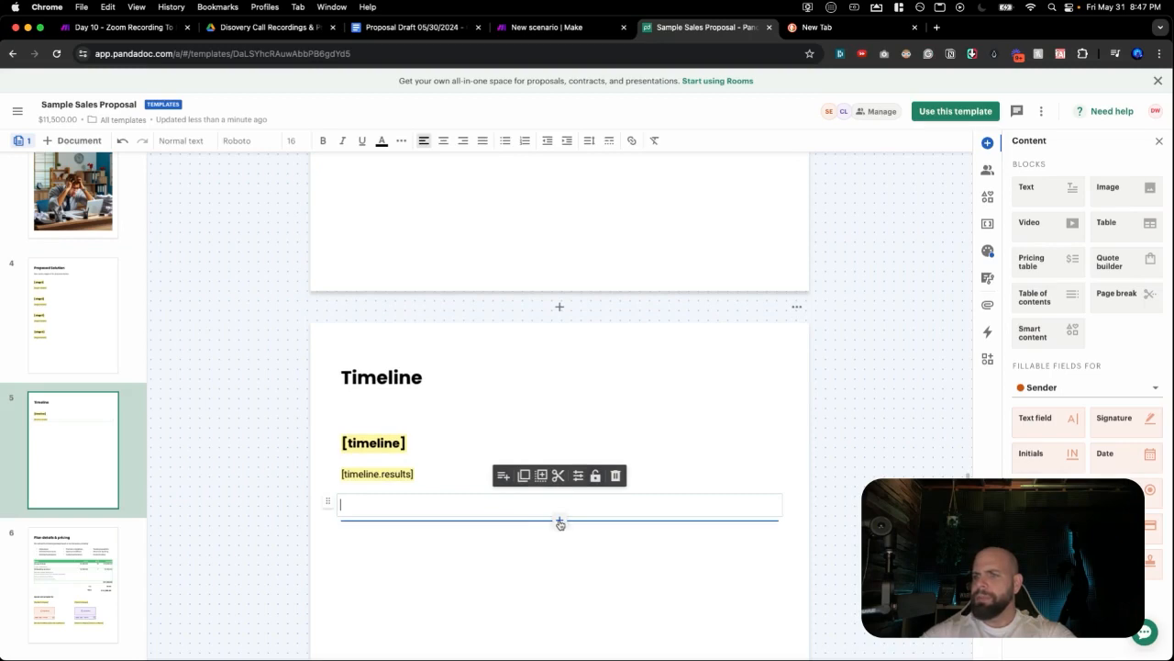
click(560, 521)
click(545, 327)
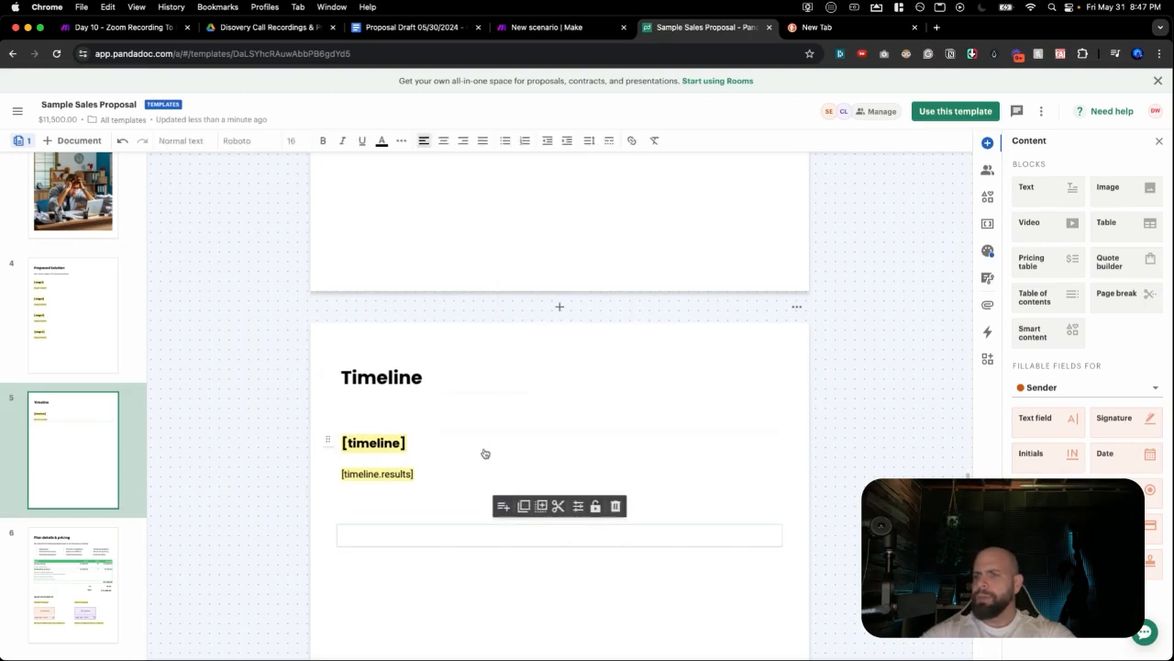
double_click(441, 447)
key(ctrl+c)
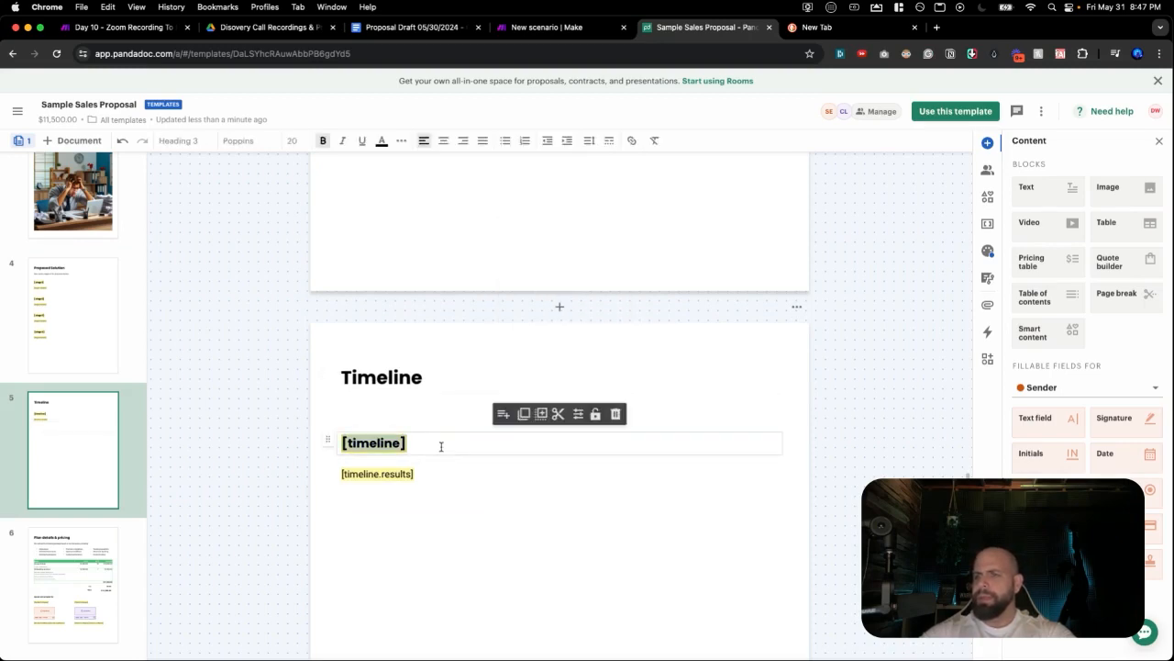
click(453, 536)
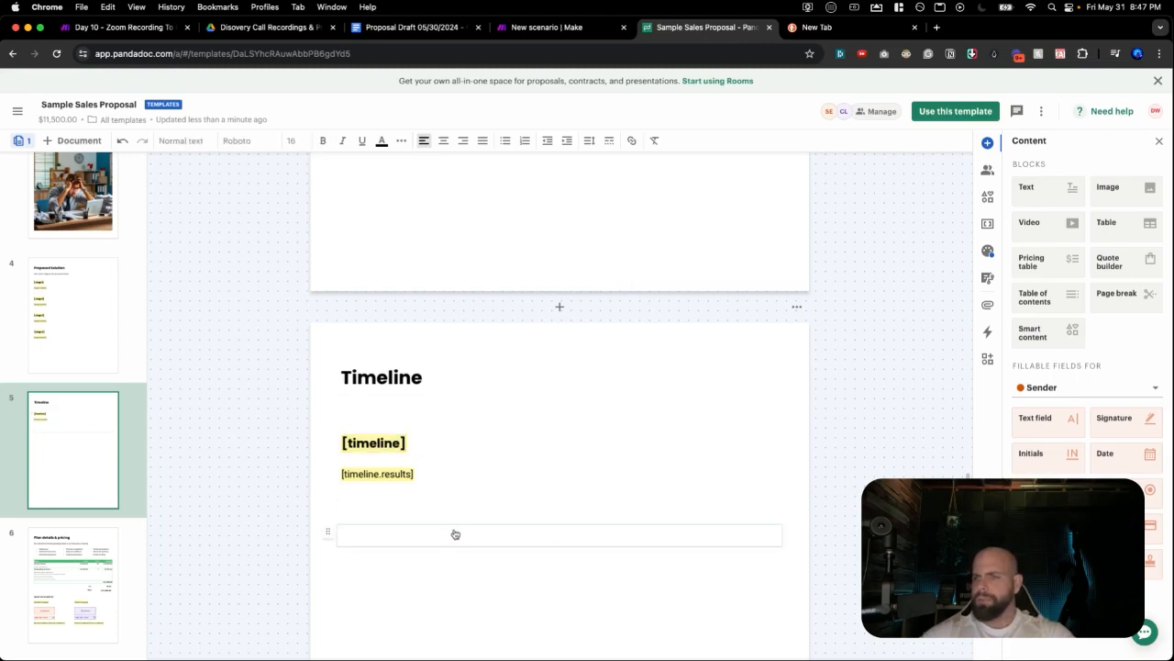
click(451, 536)
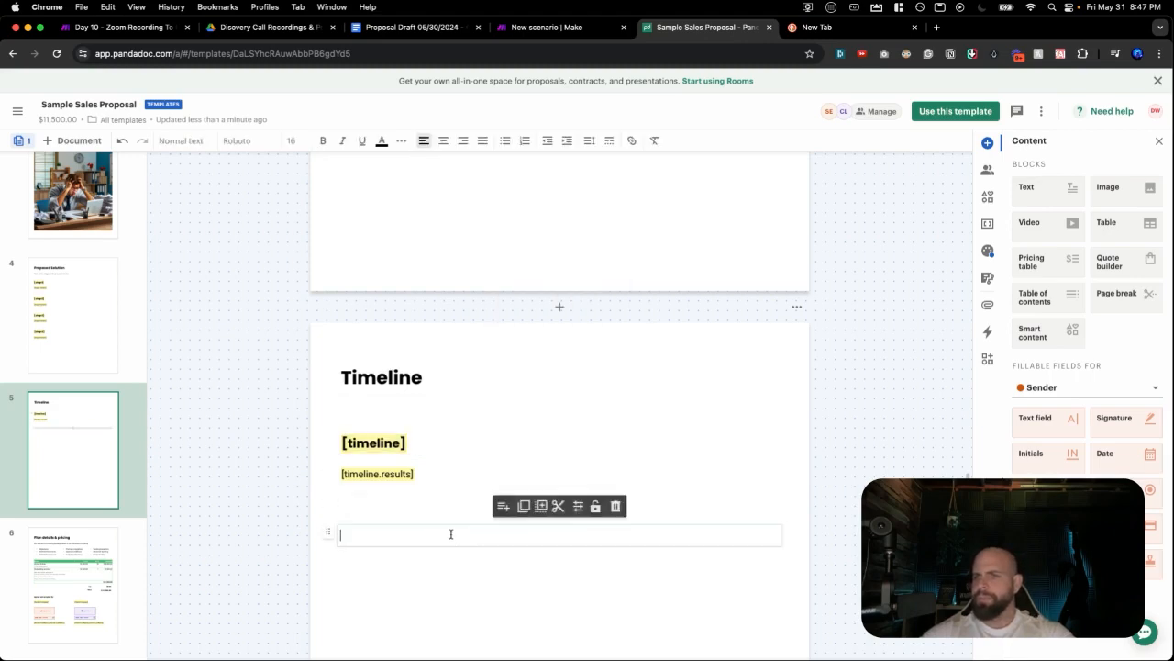
key(ctrl+v)
Copy [timeline.results] into a new block under the second [timeline] heading.
scroll(478, 523, down, 3)
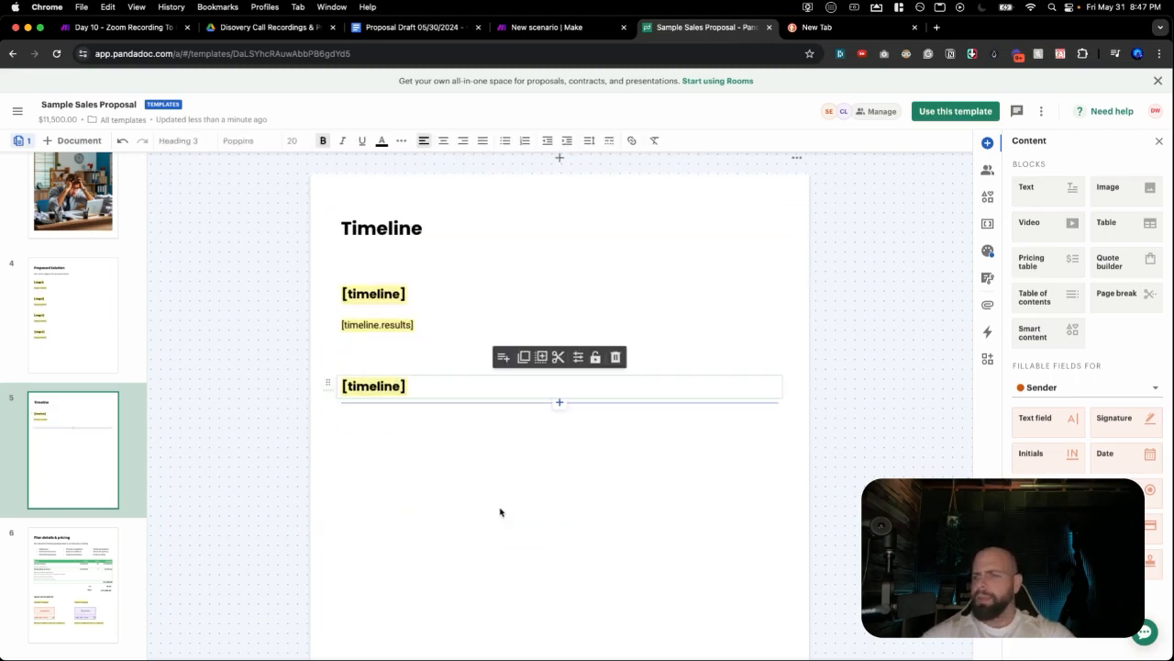
click(560, 405)
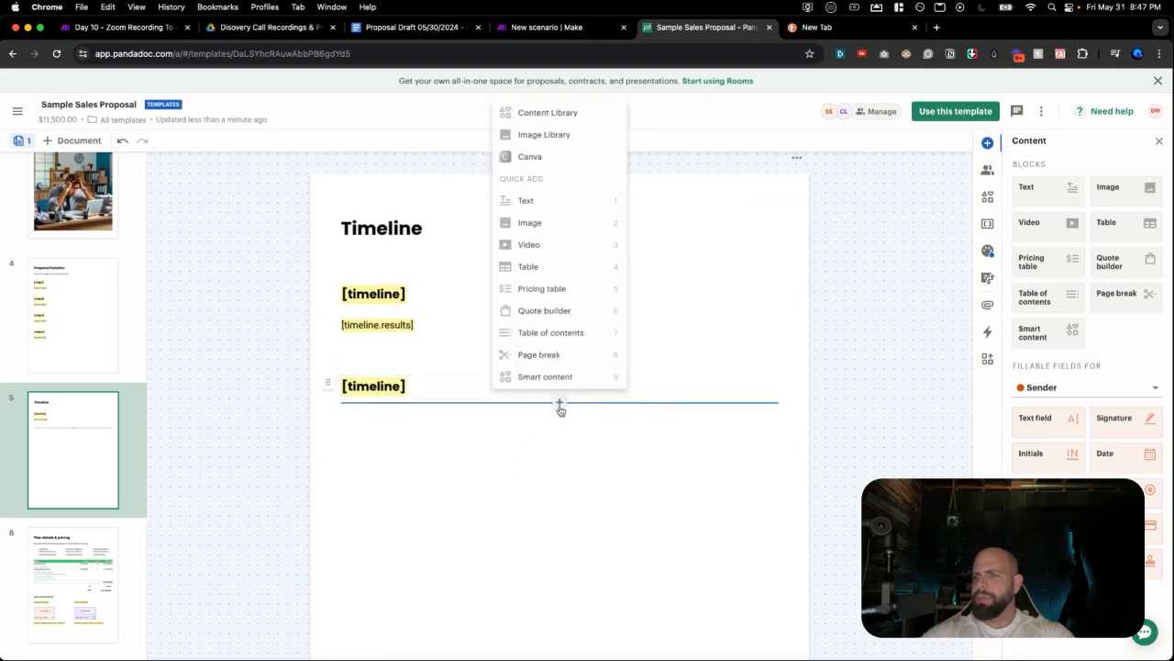
click(542, 201)
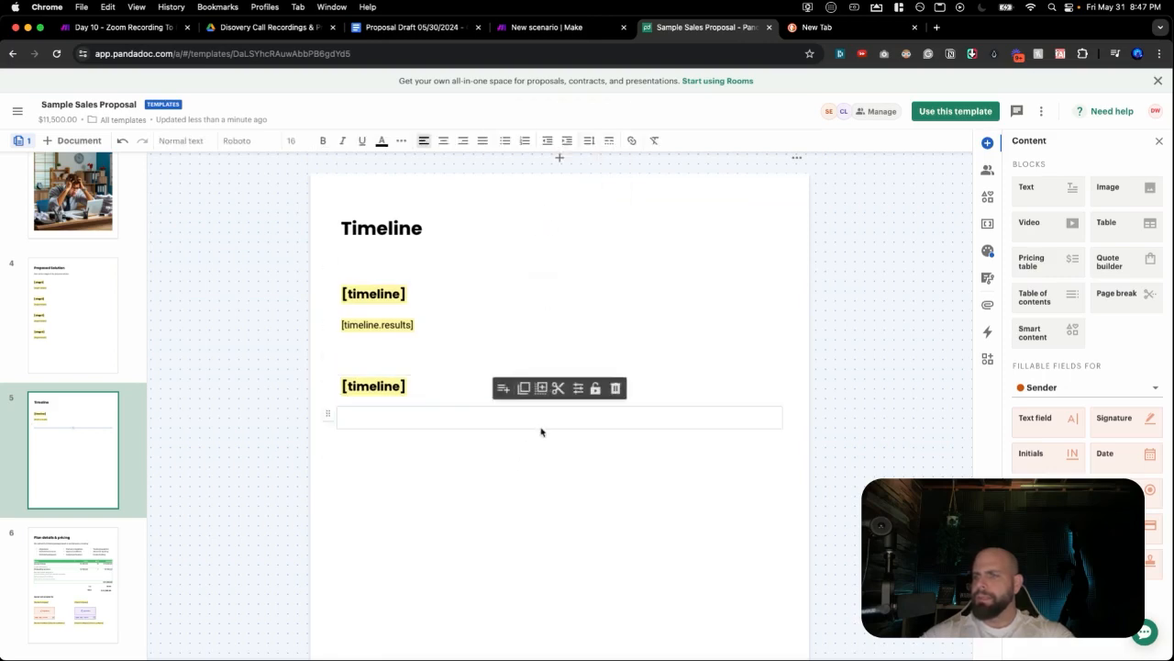
triple_click(451, 328)
key(super+c)
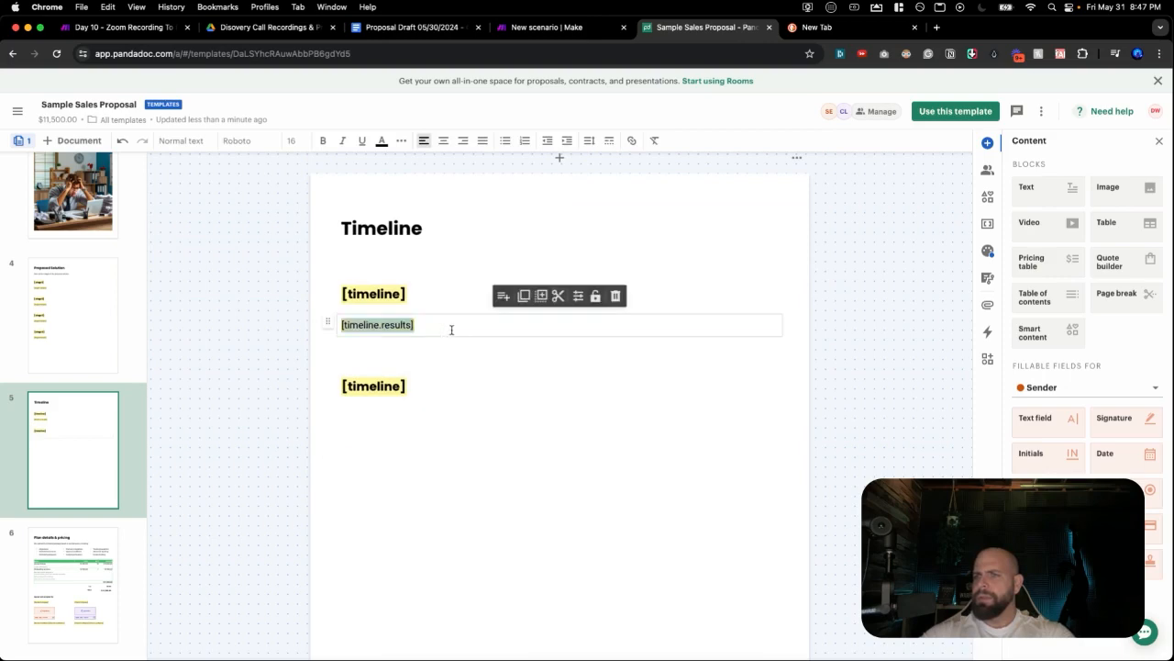
click(459, 420)
key(super+v)
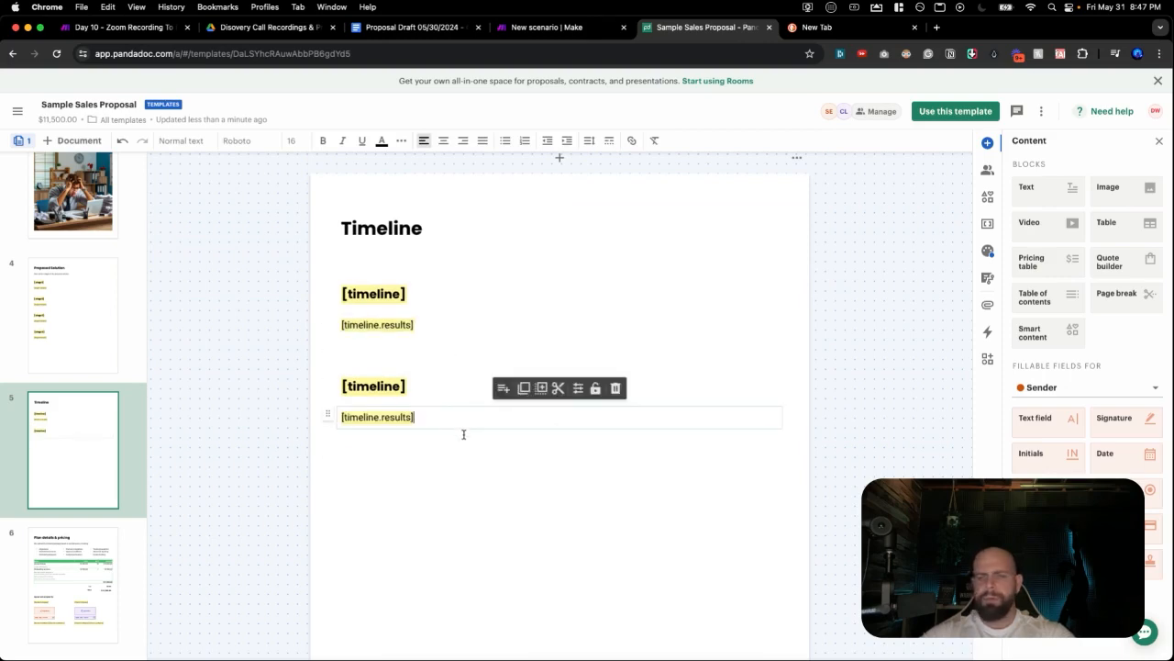
Add a block at the bottom and paste a third [timeline] heading into it.
click(559, 432)
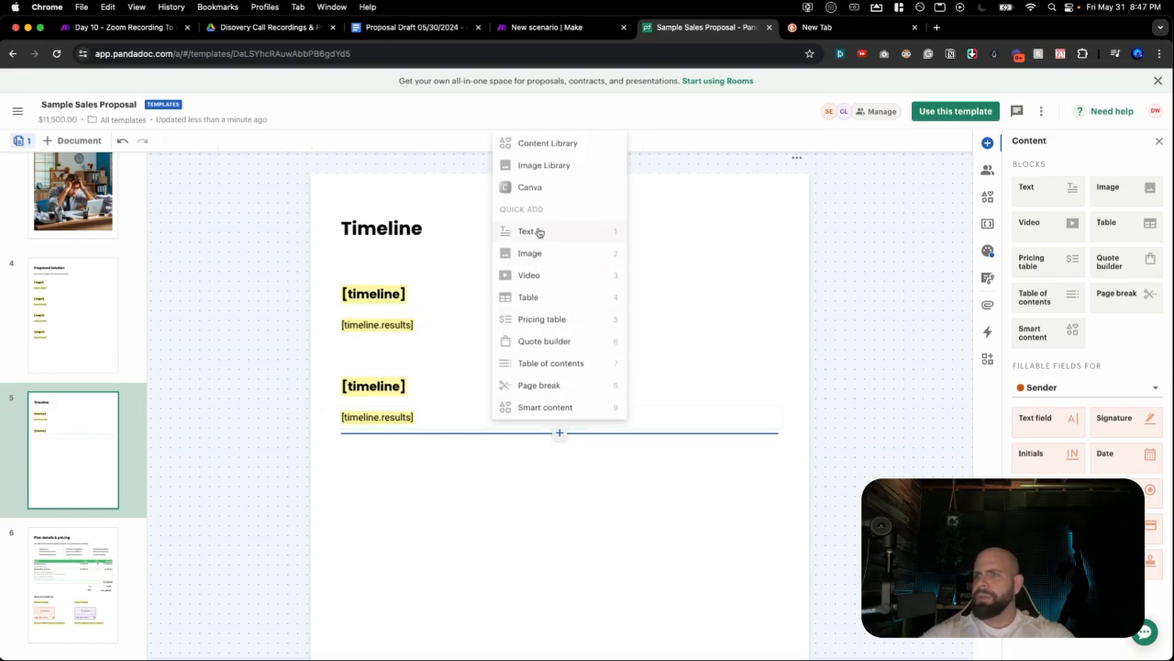
click(532, 231)
click(560, 465)
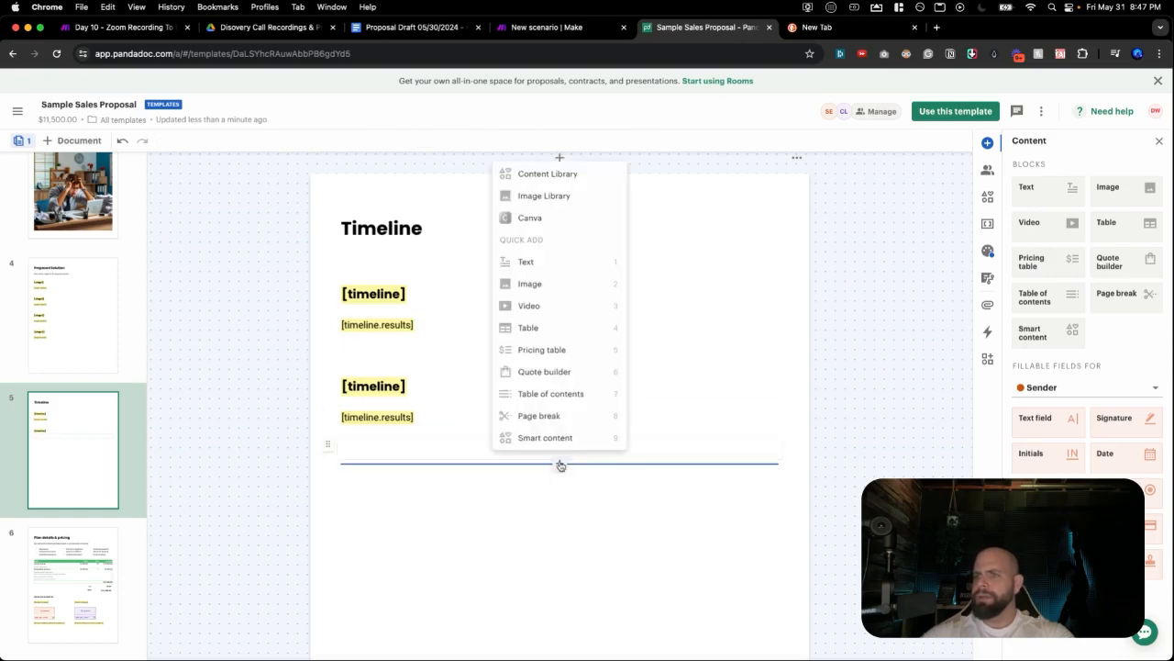
click(530, 264)
click(423, 389)
double_click(419, 389)
key(ctrl+c)
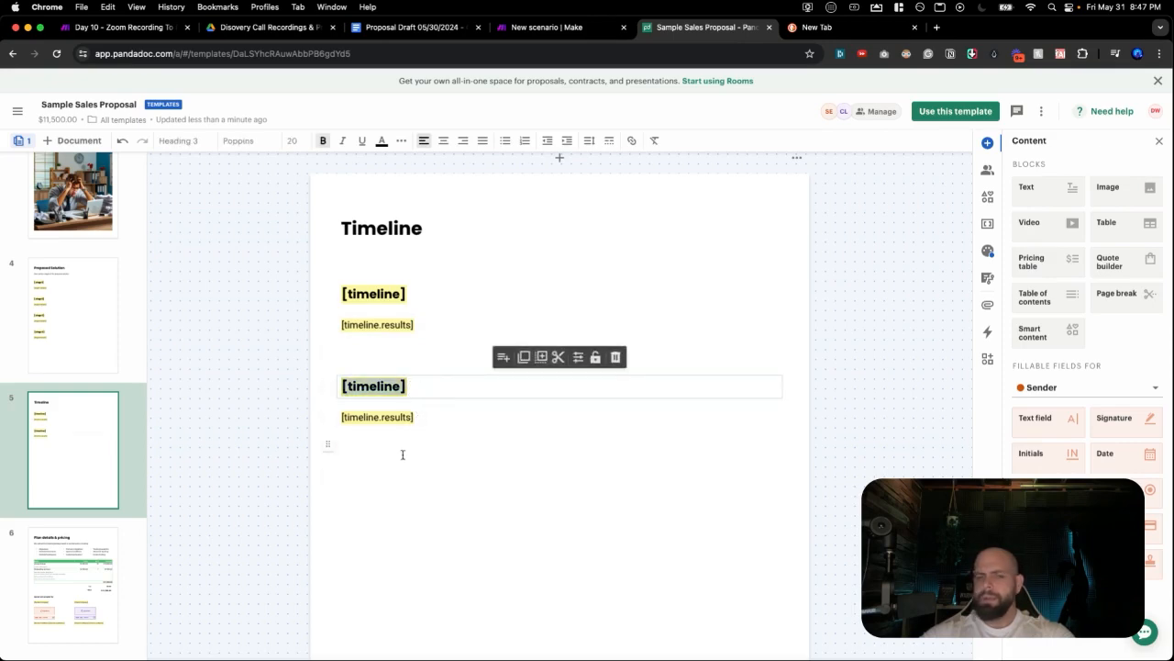
click(399, 484)
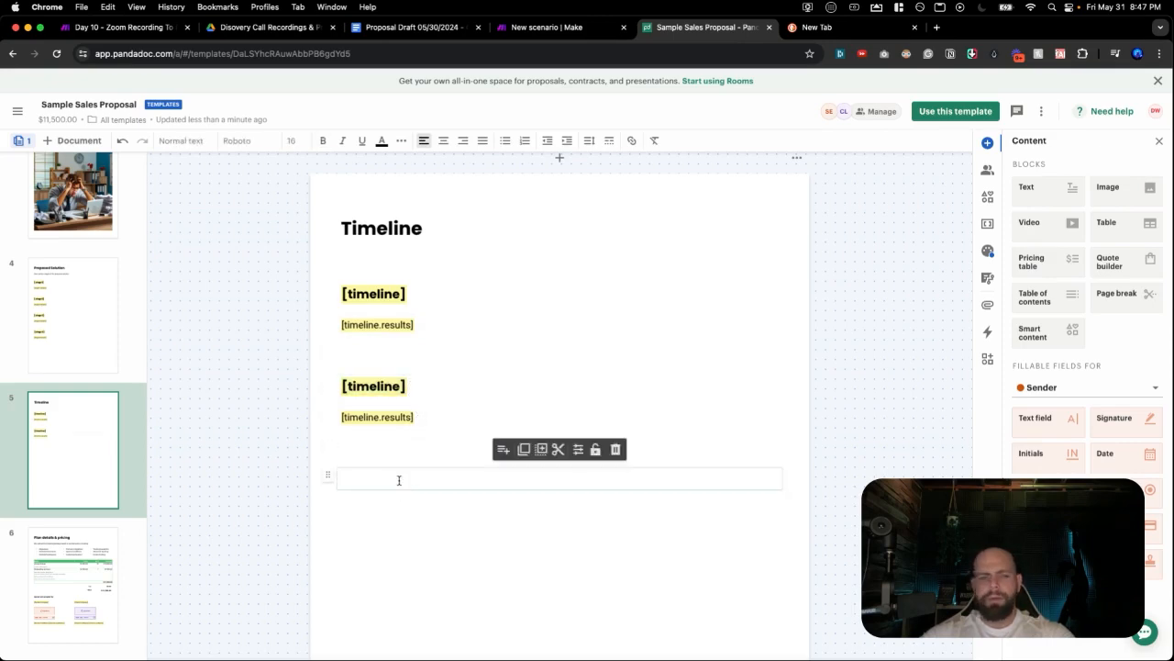
key(ctrl+v)
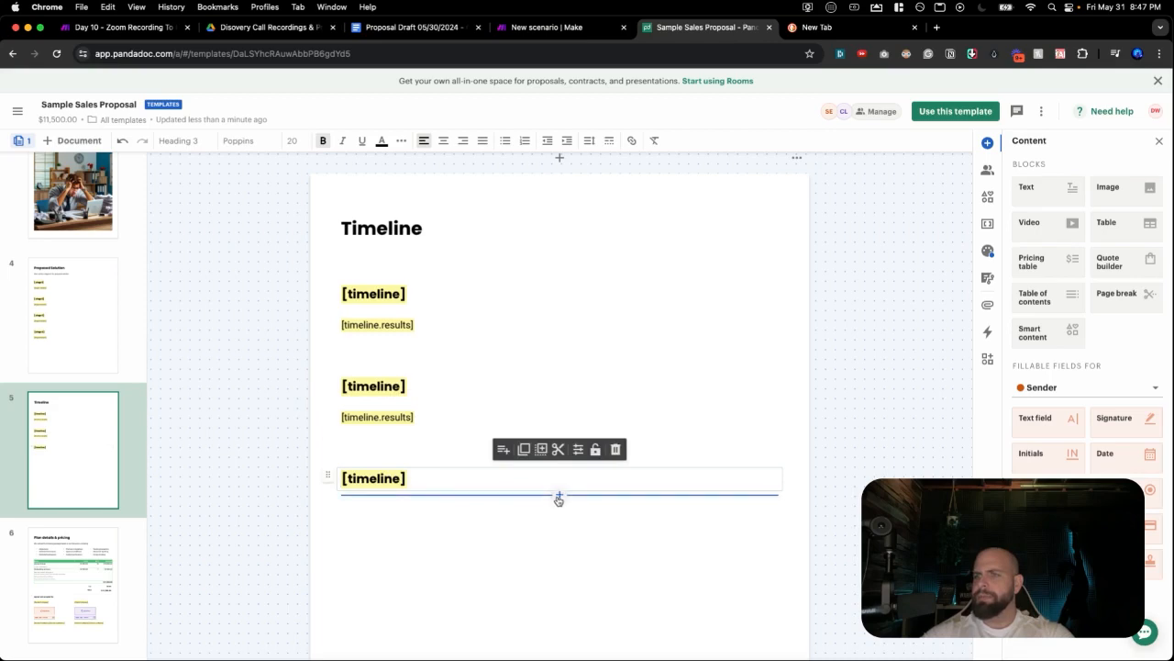
Paste [timeline.results] into a new block under the third [timeline] heading.
click(559, 496)
click(529, 295)
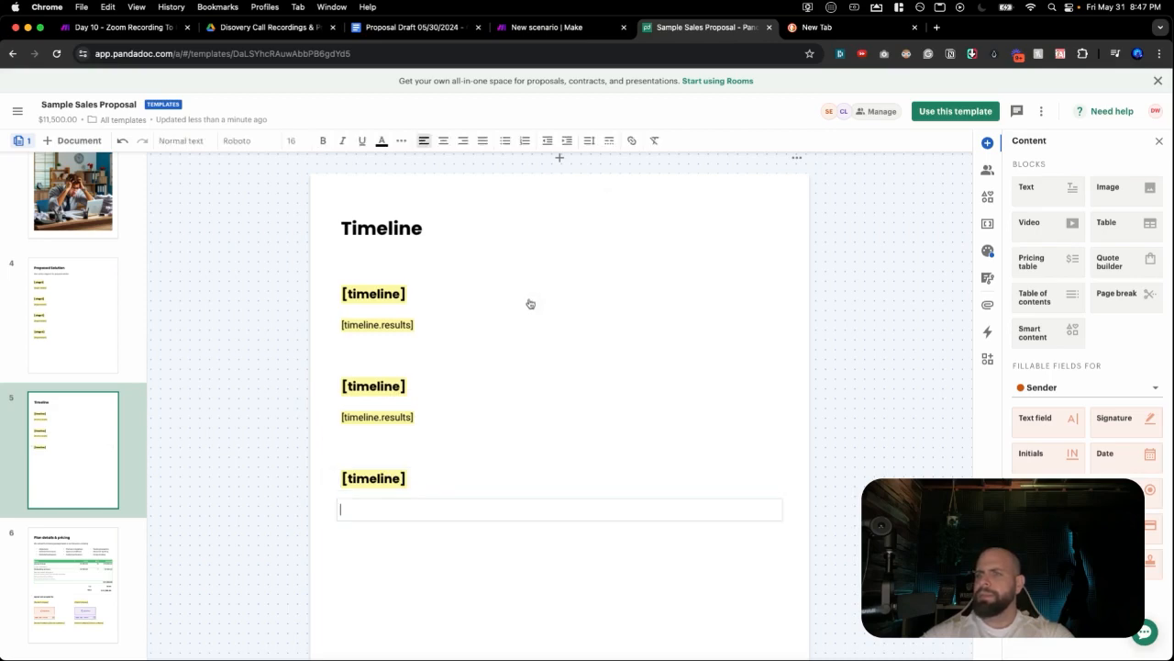
click(411, 502)
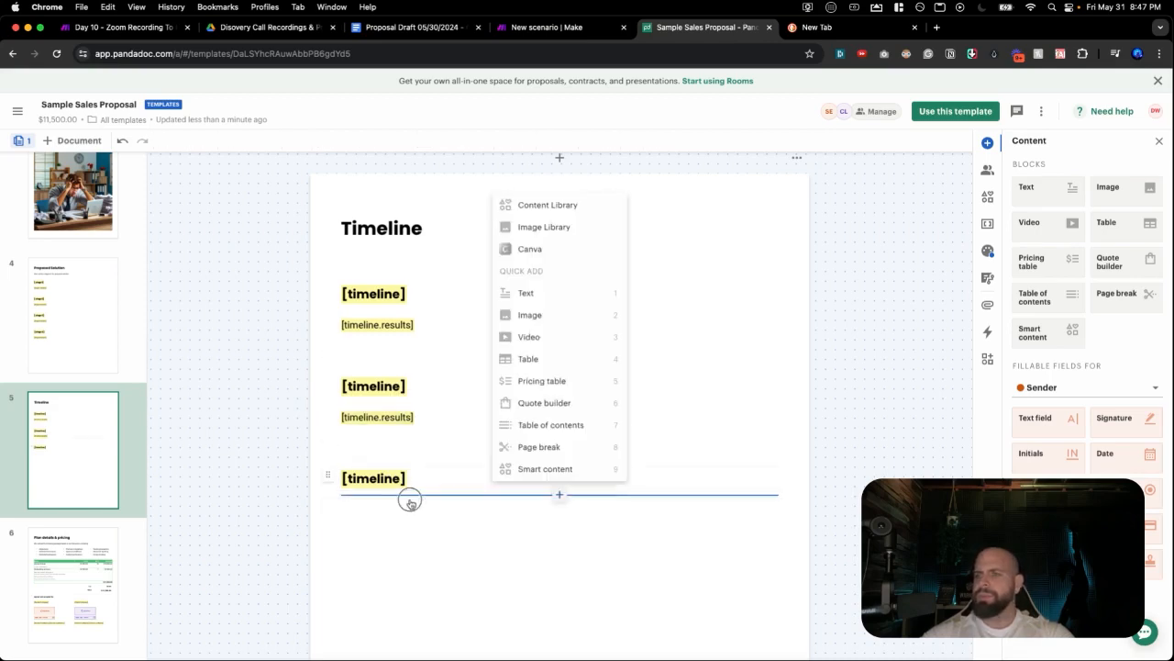
click(409, 512)
text([timeline.results])
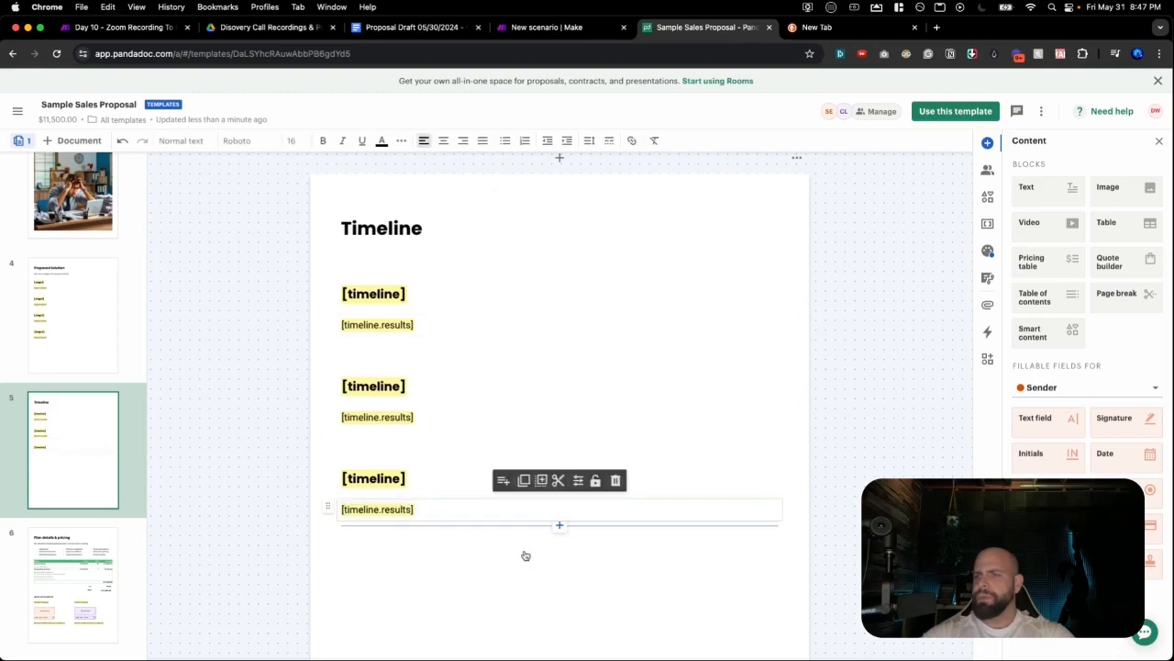
Add blocks at the bottom and paste a fourth [timeline] heading.
click(560, 526)
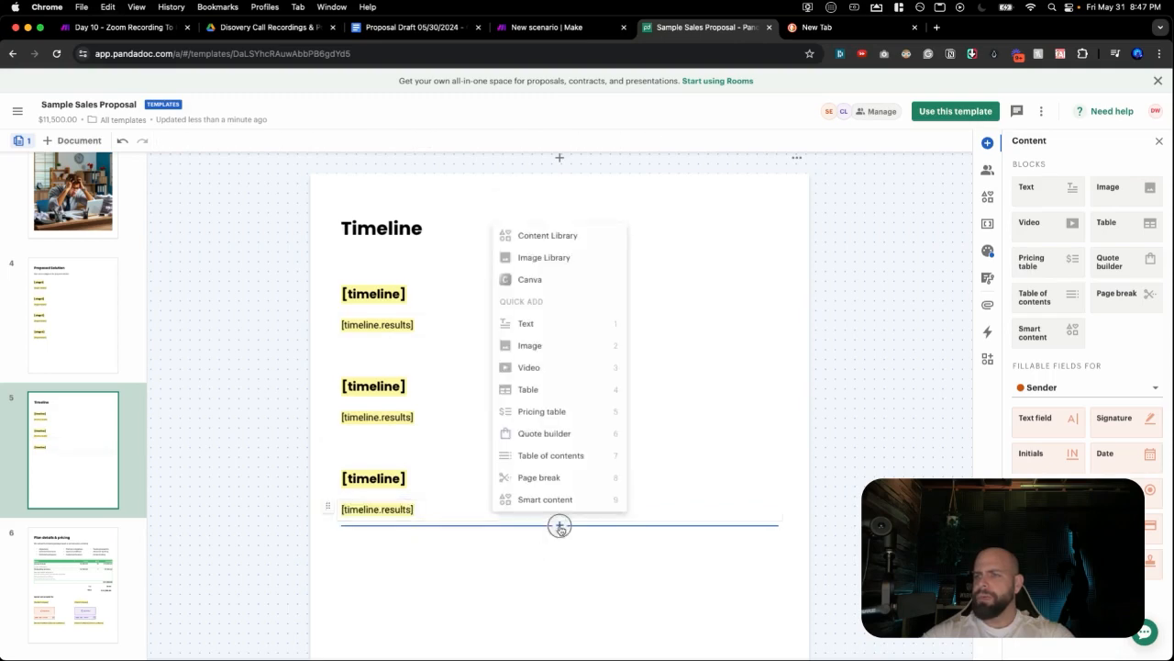
click(535, 331)
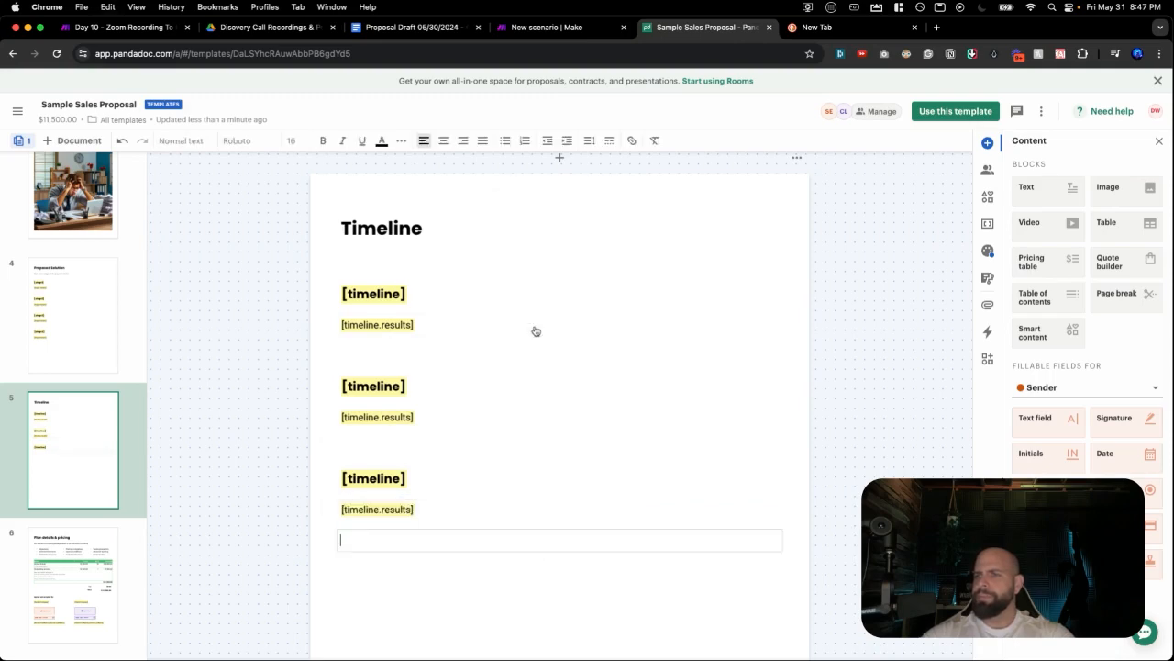
click(558, 556)
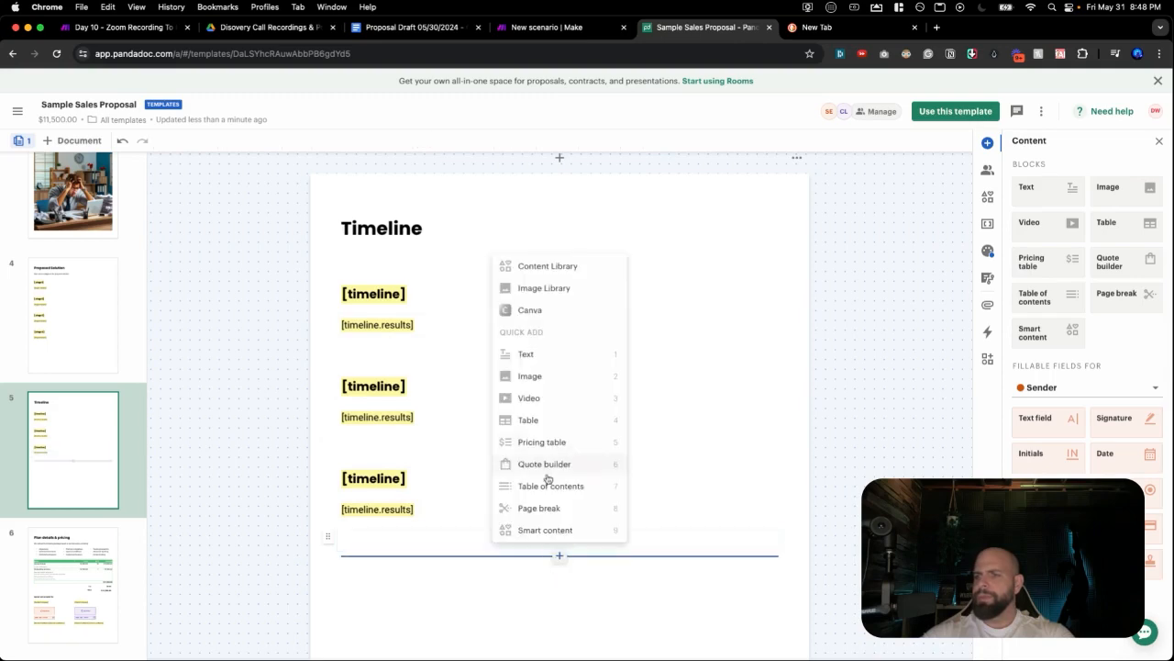
click(540, 365)
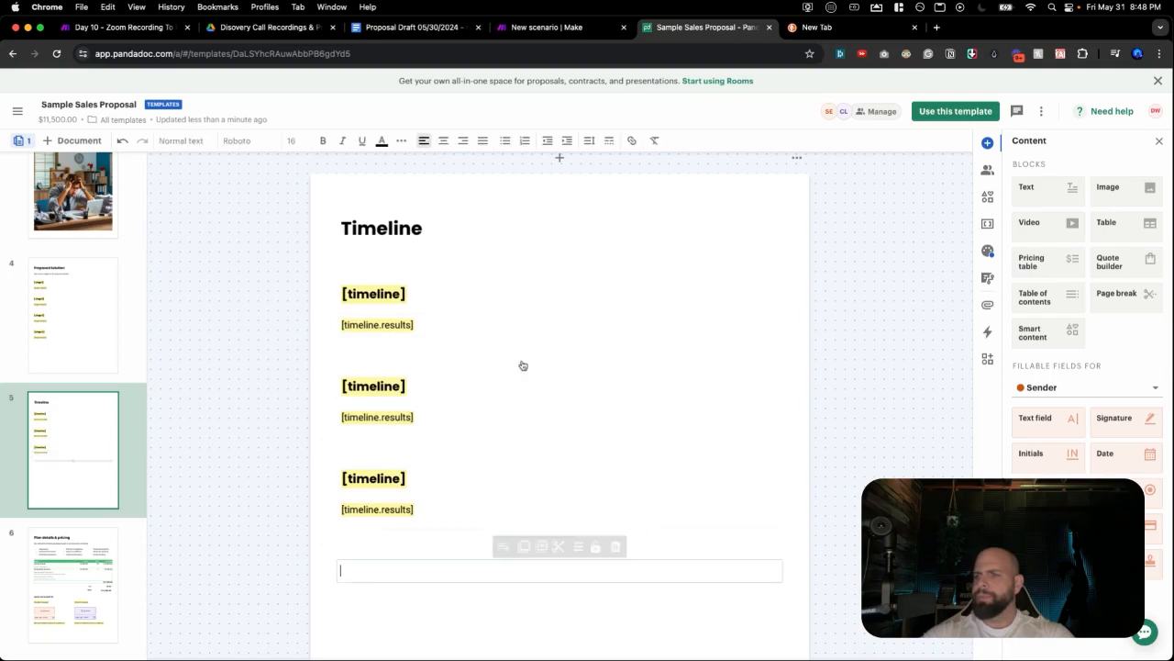
click(432, 478)
click(415, 555)
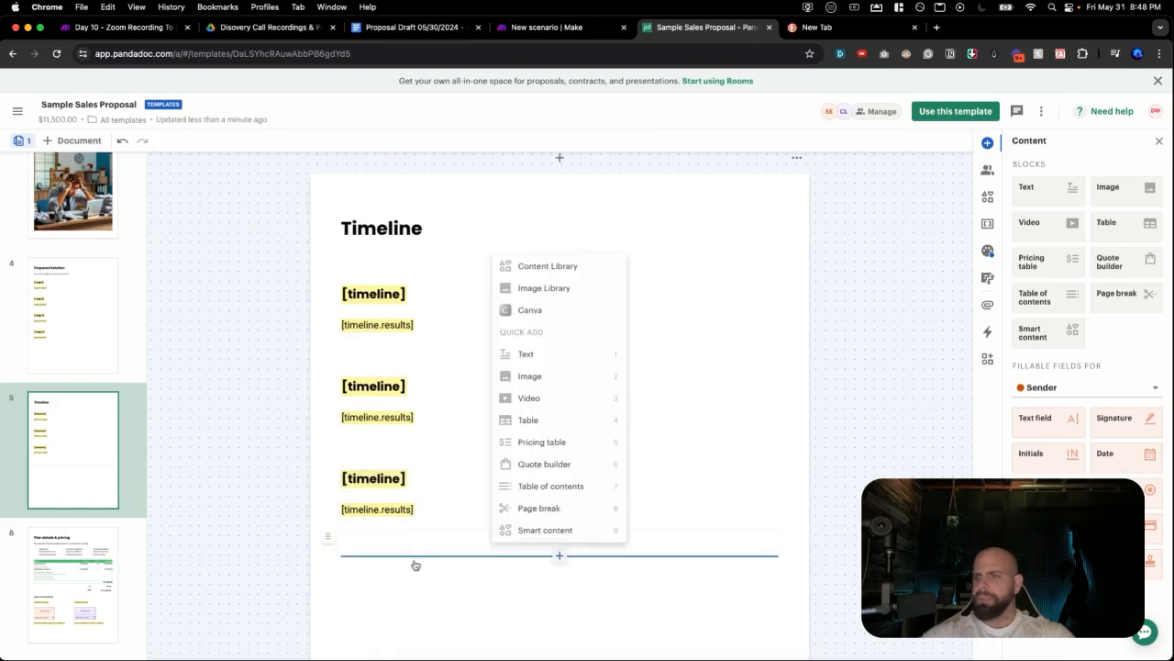
click(409, 567)
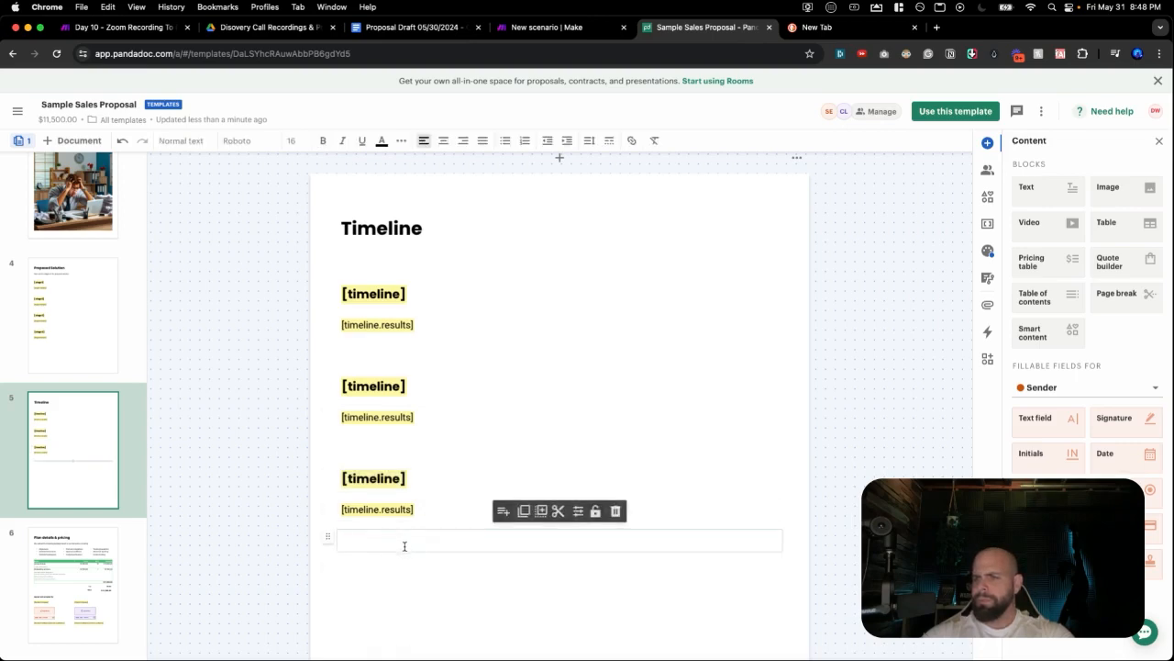
key(ctrl+v)
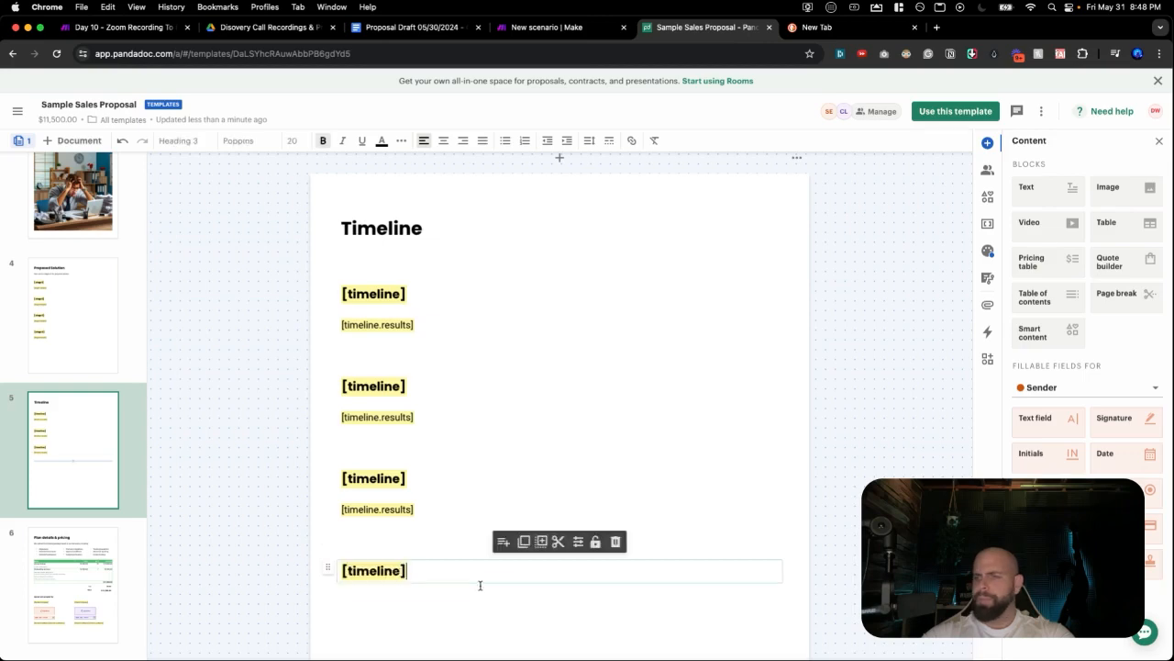
Paste [timeline.results] under the fourth heading, then start retyping the second heading as '[time'.
click(453, 513)
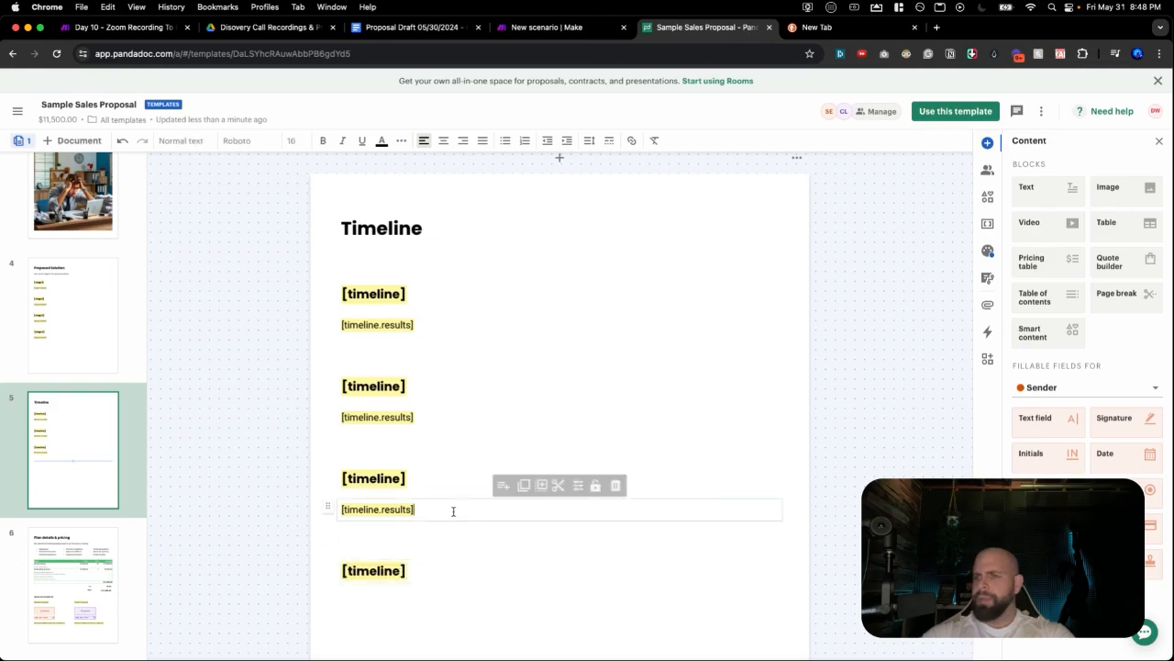
click(550, 586)
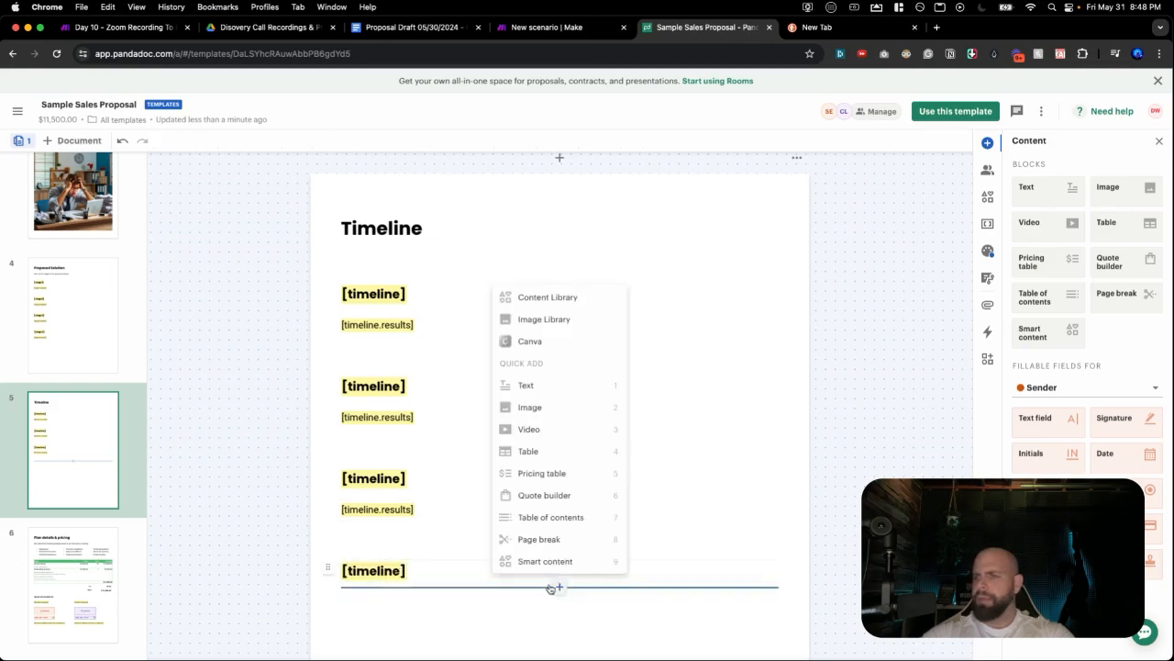
click(530, 386)
triple_click(424, 502)
key(ctrl+c)
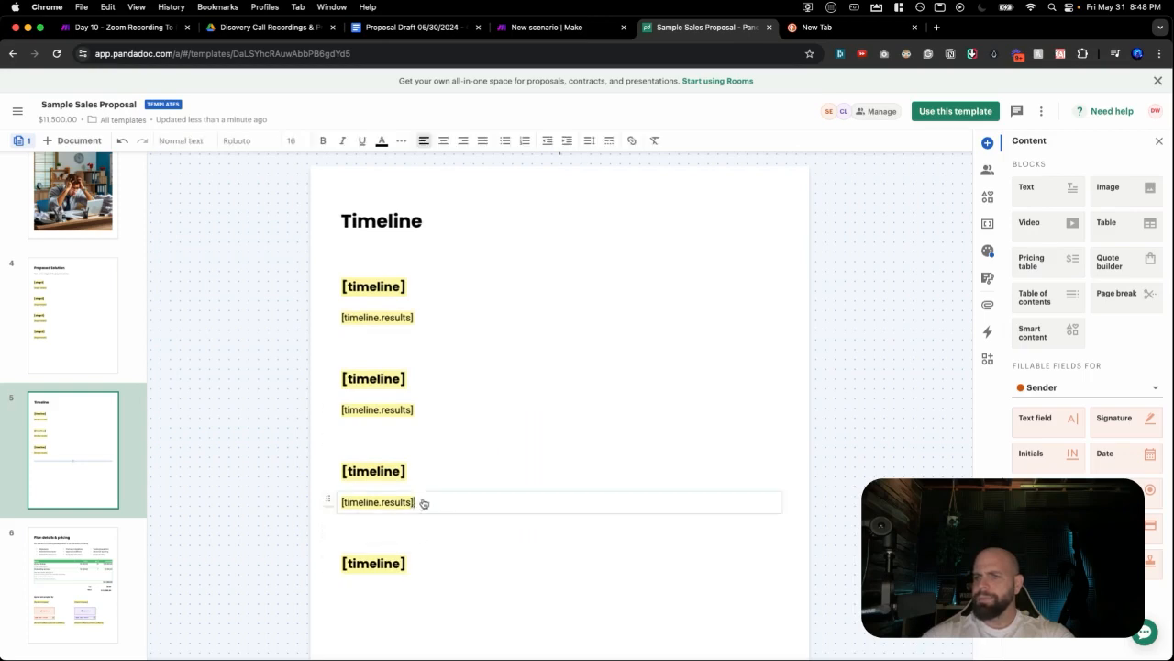
click(415, 589)
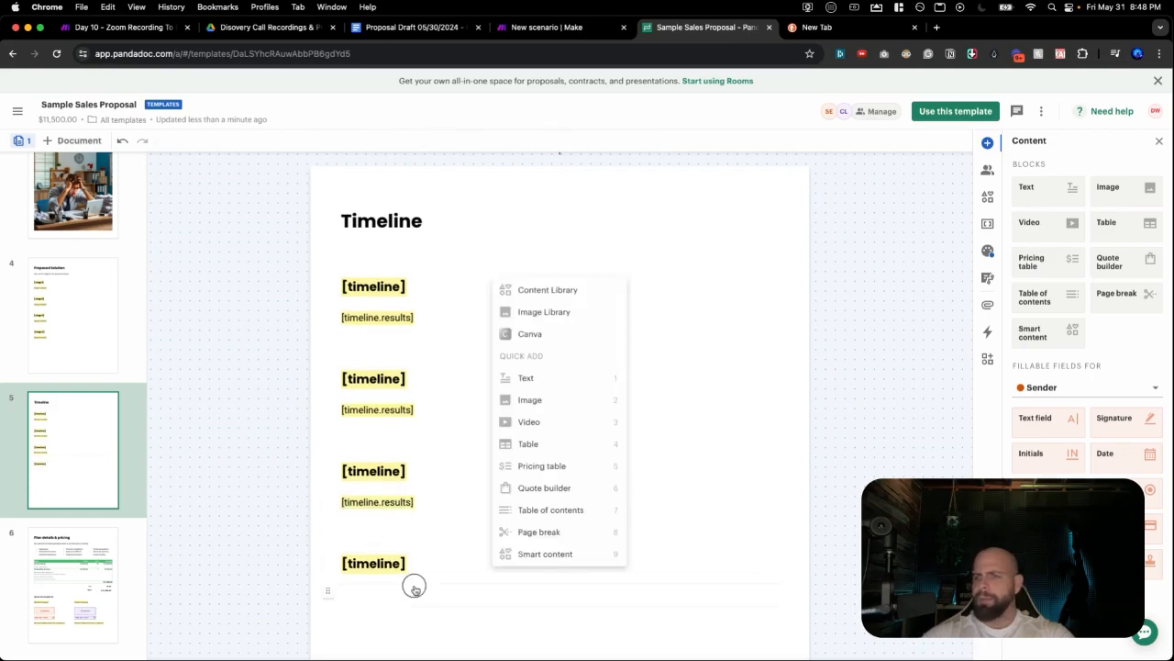
click(415, 594)
key(ctrl+v)
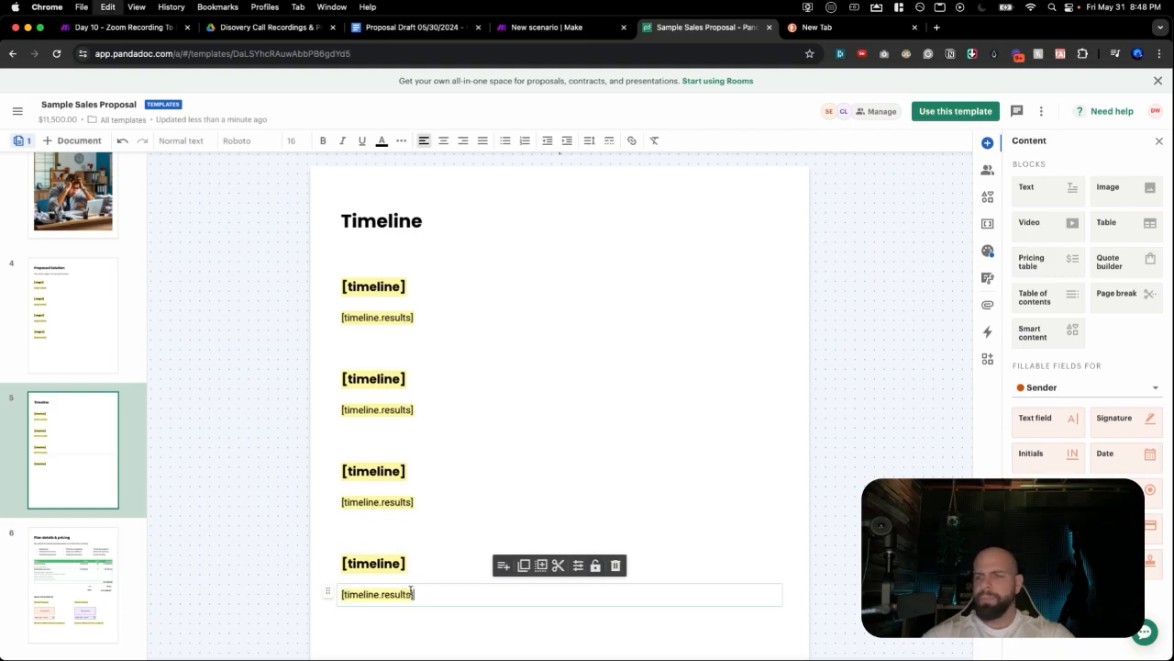
triple_click(422, 378)
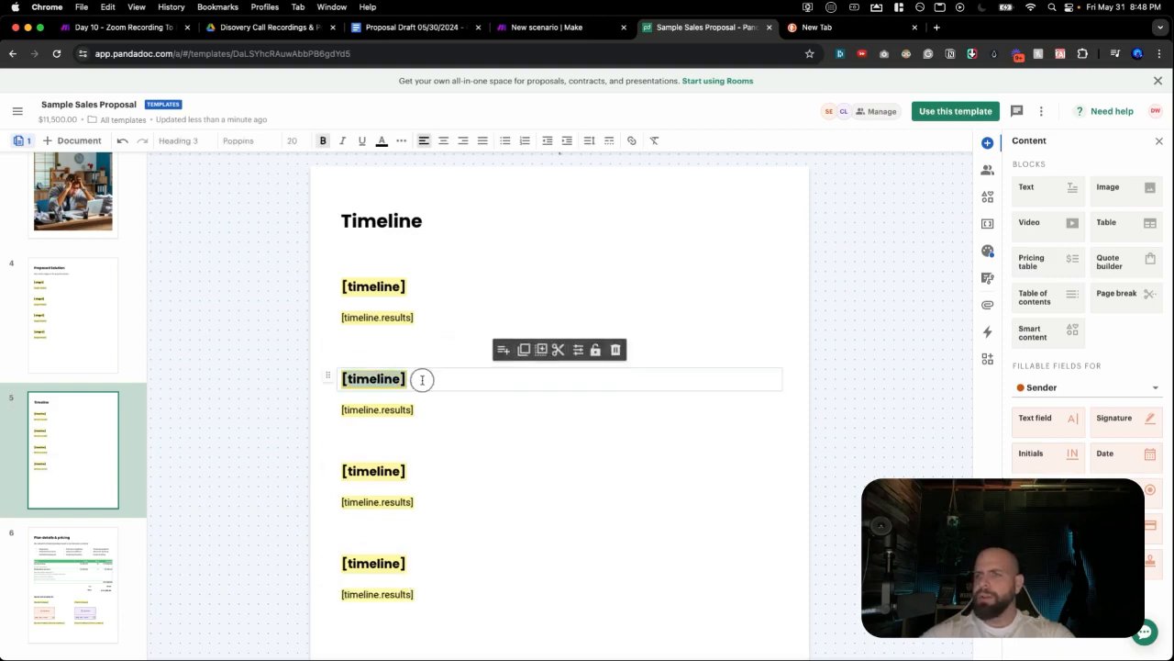
text([timeline)
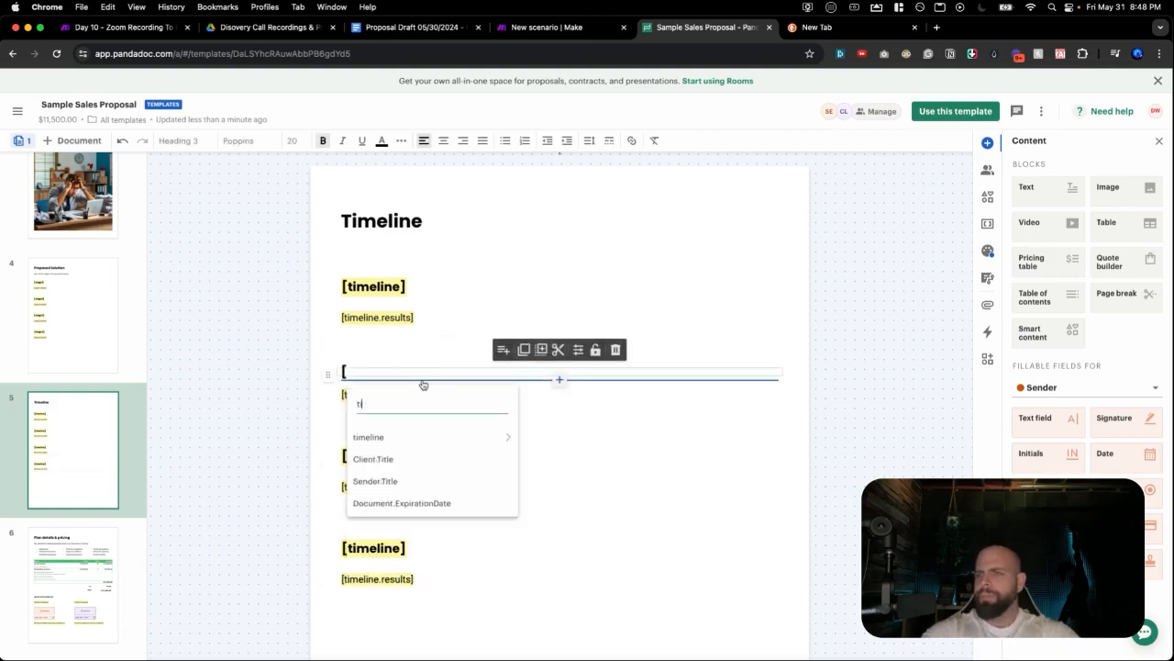
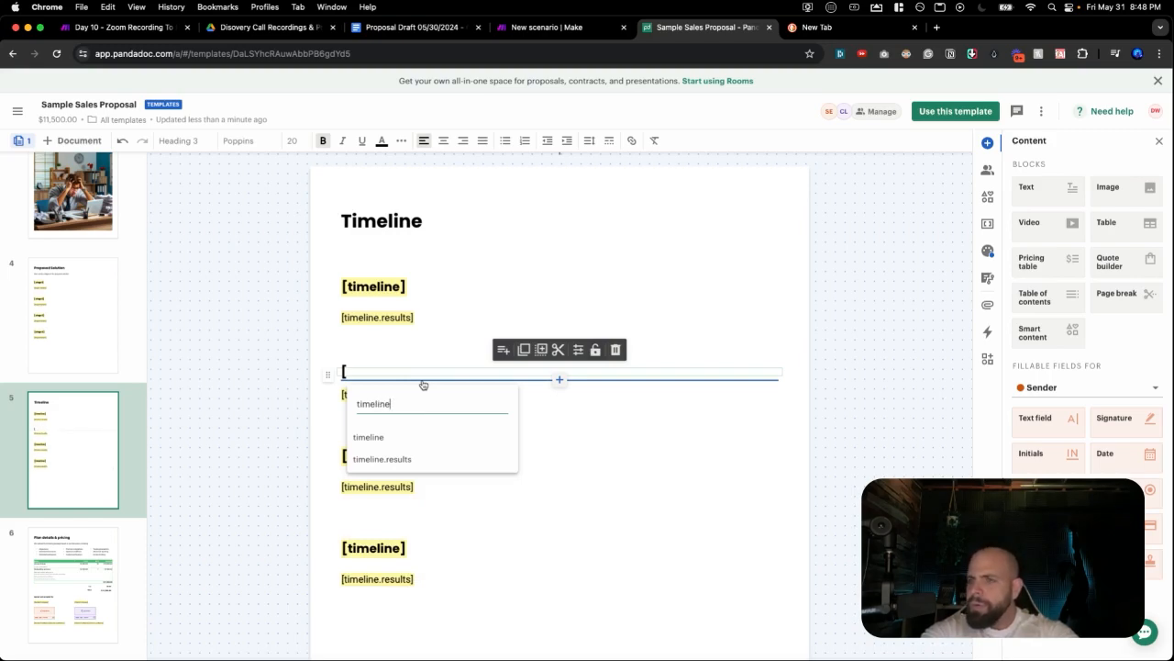
Replace the first timeline heading's variable with [timeline1].
click(410, 290)
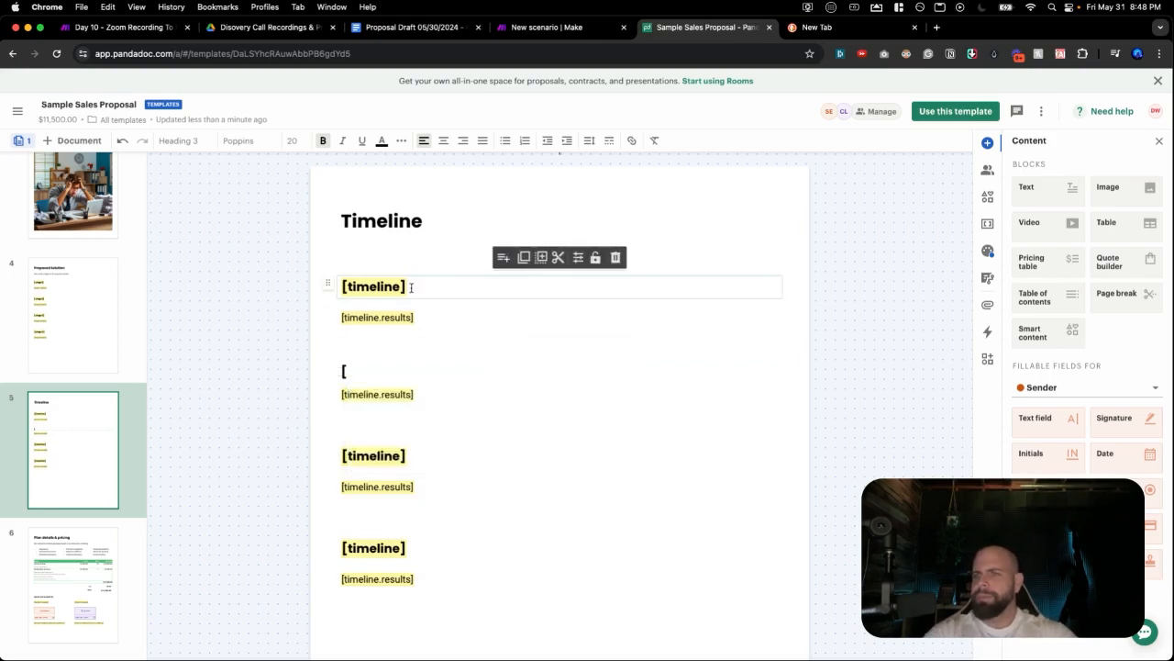
key(BackSpace)
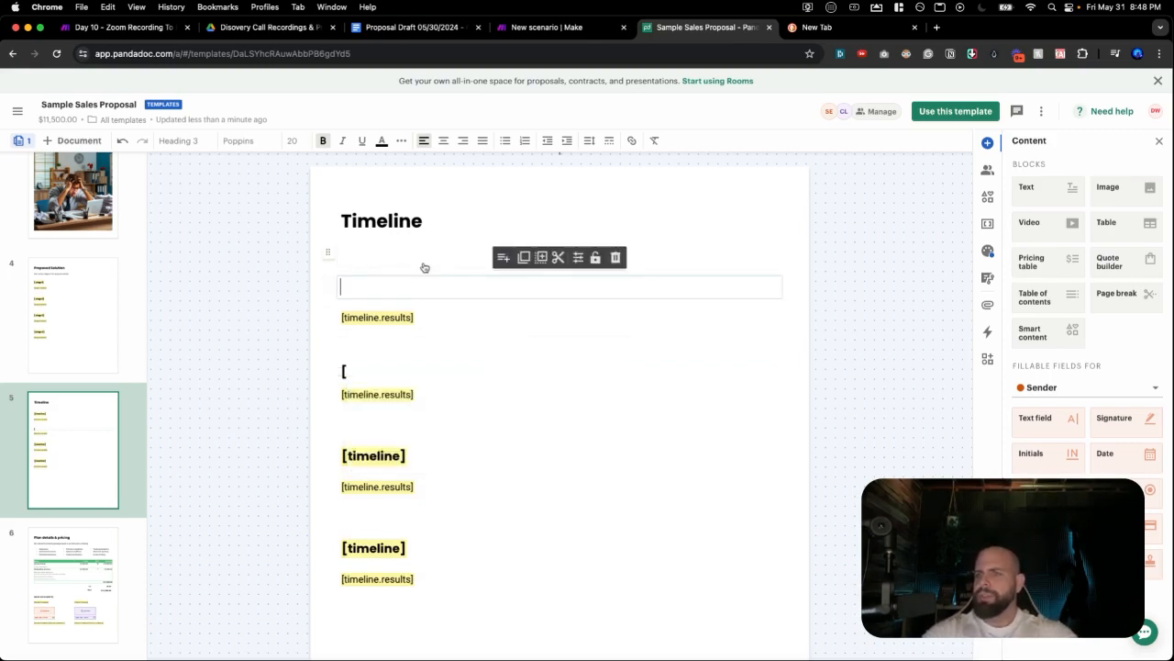
text([t)
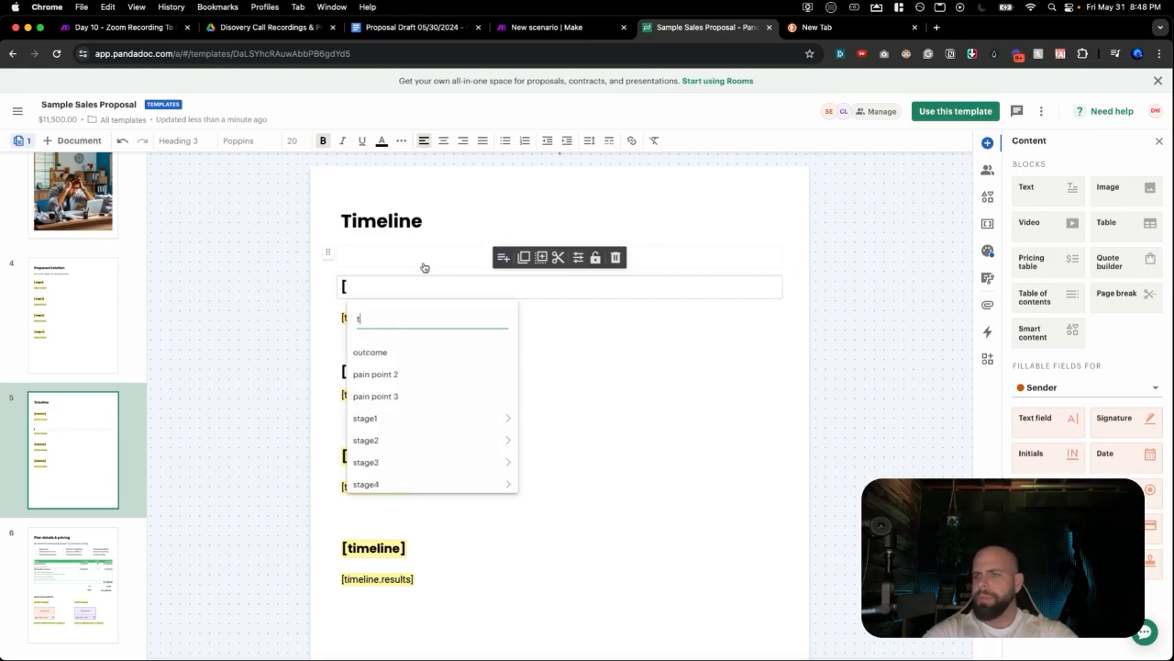
text(ime)
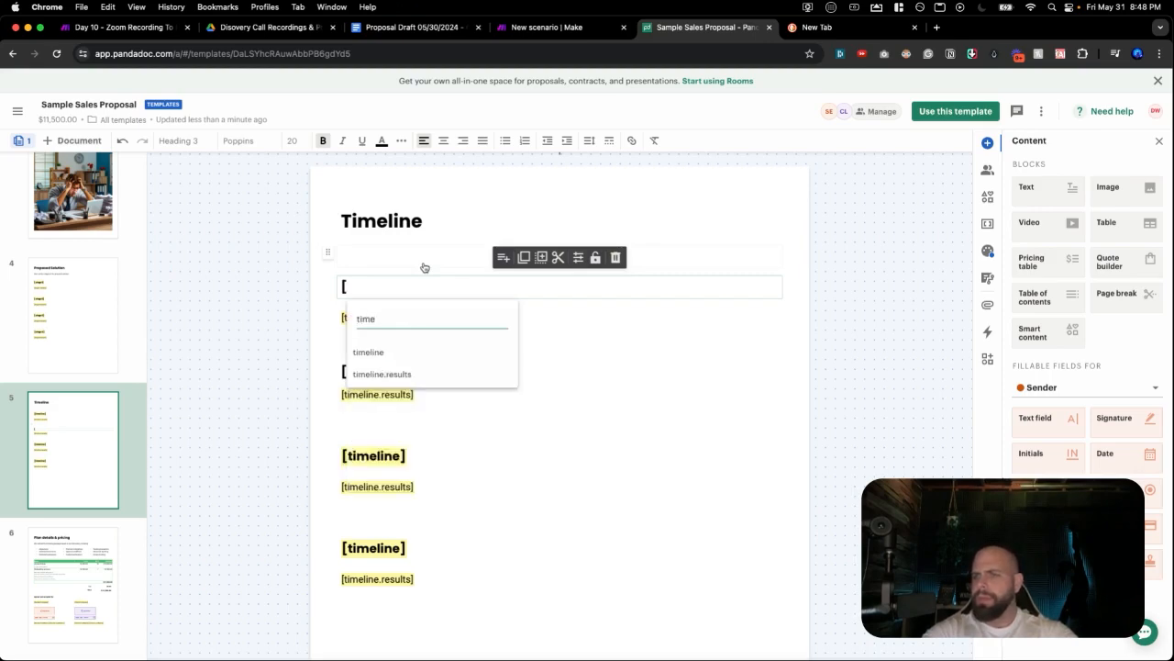
text(li)
text(ne])
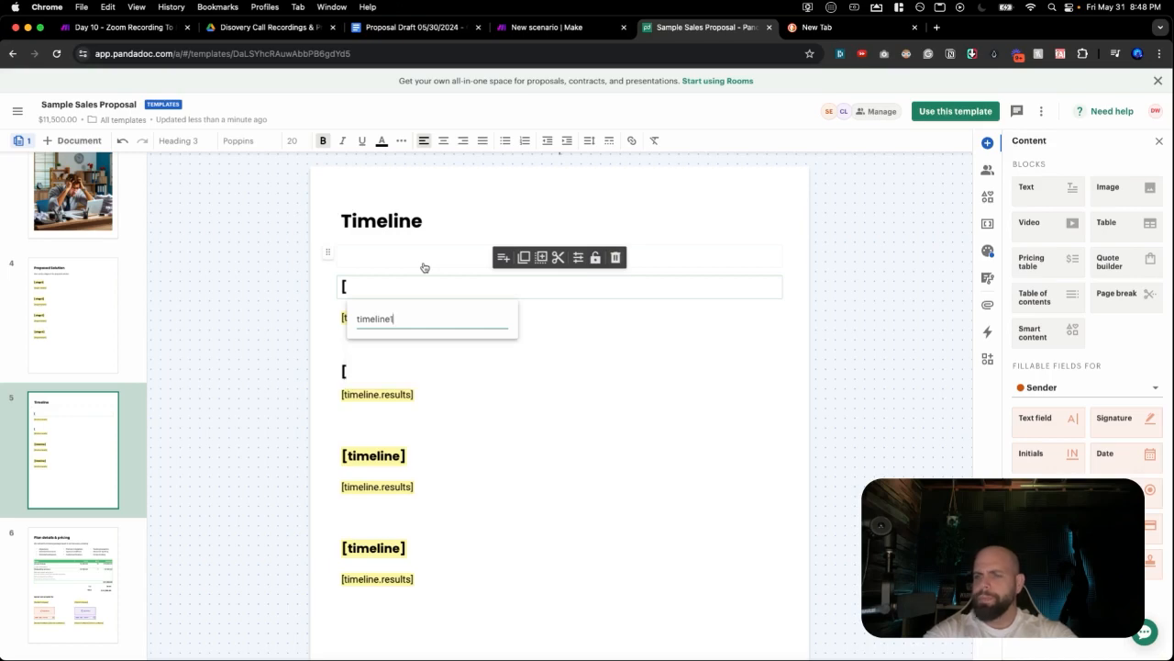
key(Return)
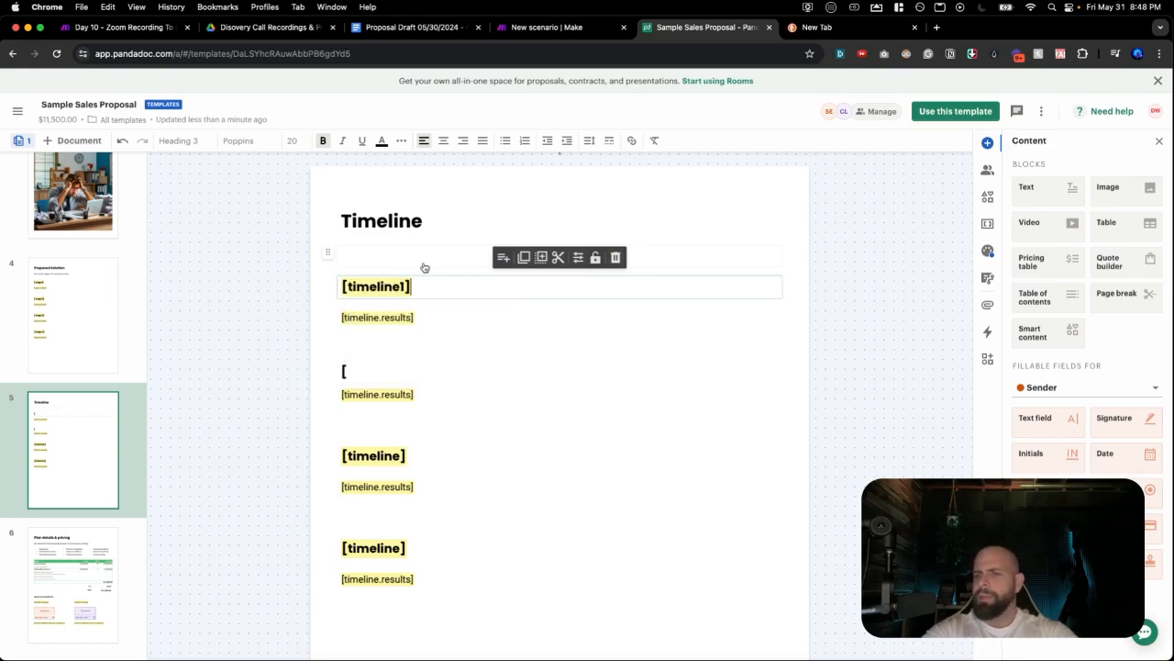
Replace the results line below it with the [timeline.results1] variable.
click(429, 316)
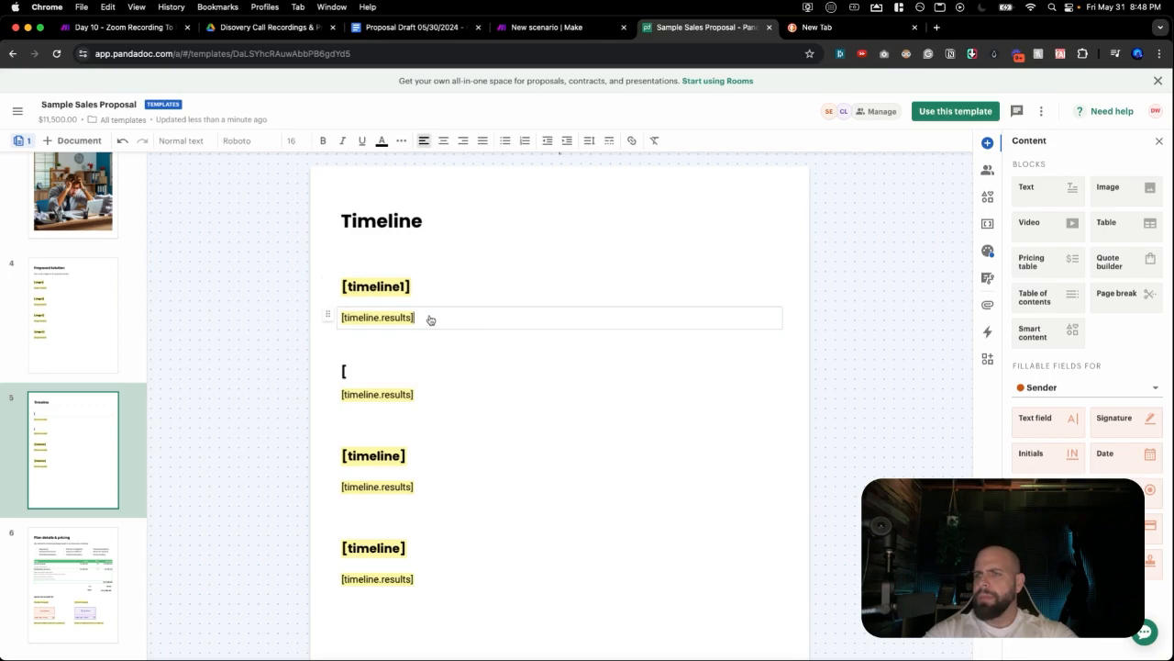
key(BackSpace)
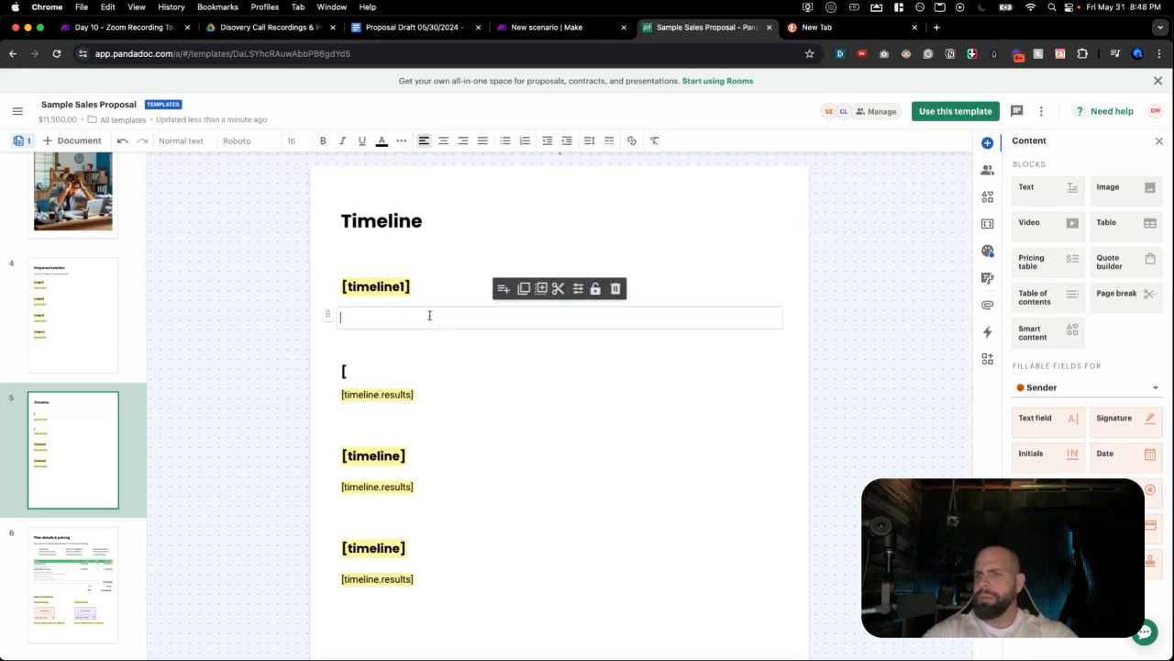
text(time)
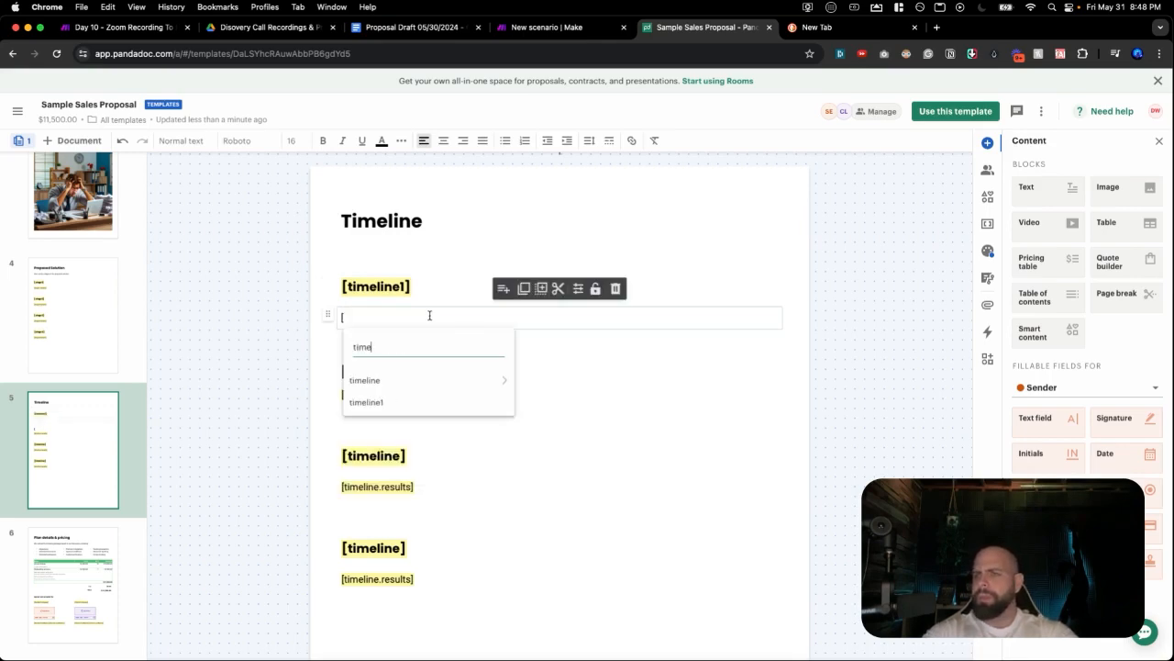
text(line.)
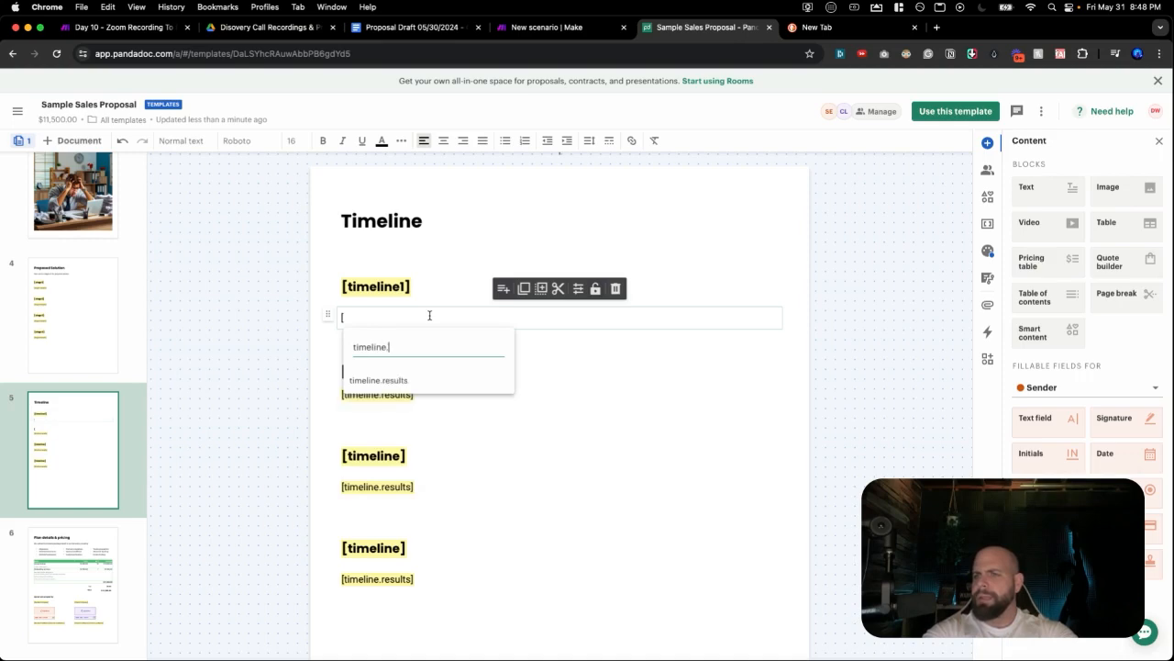
text(results1)
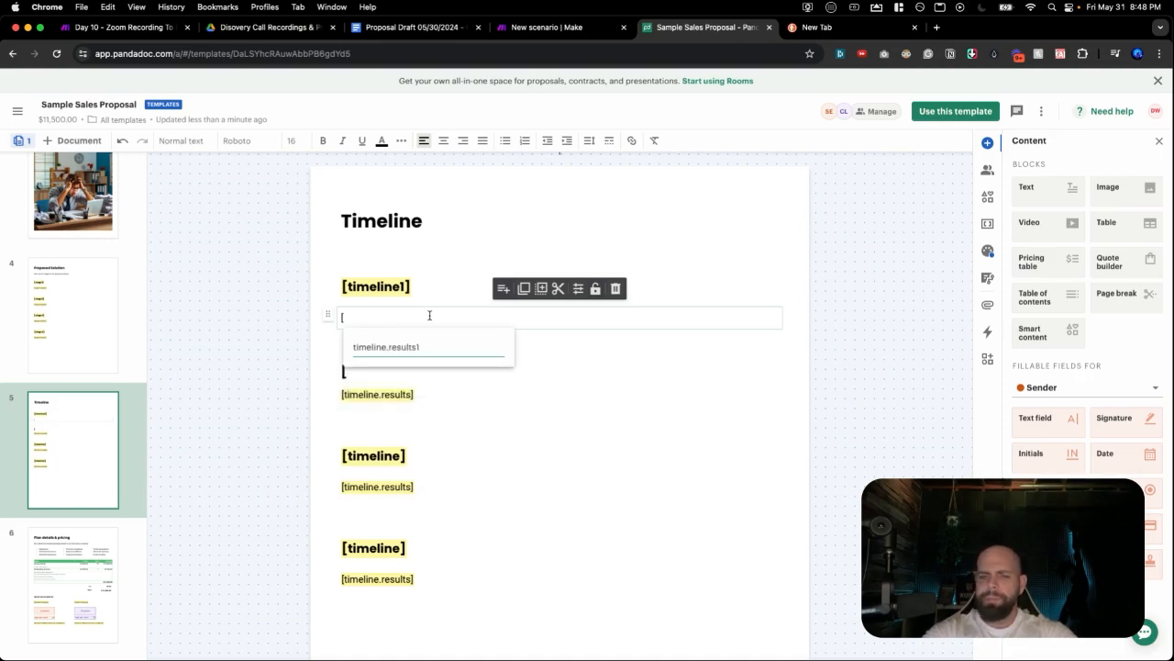
key(Return)
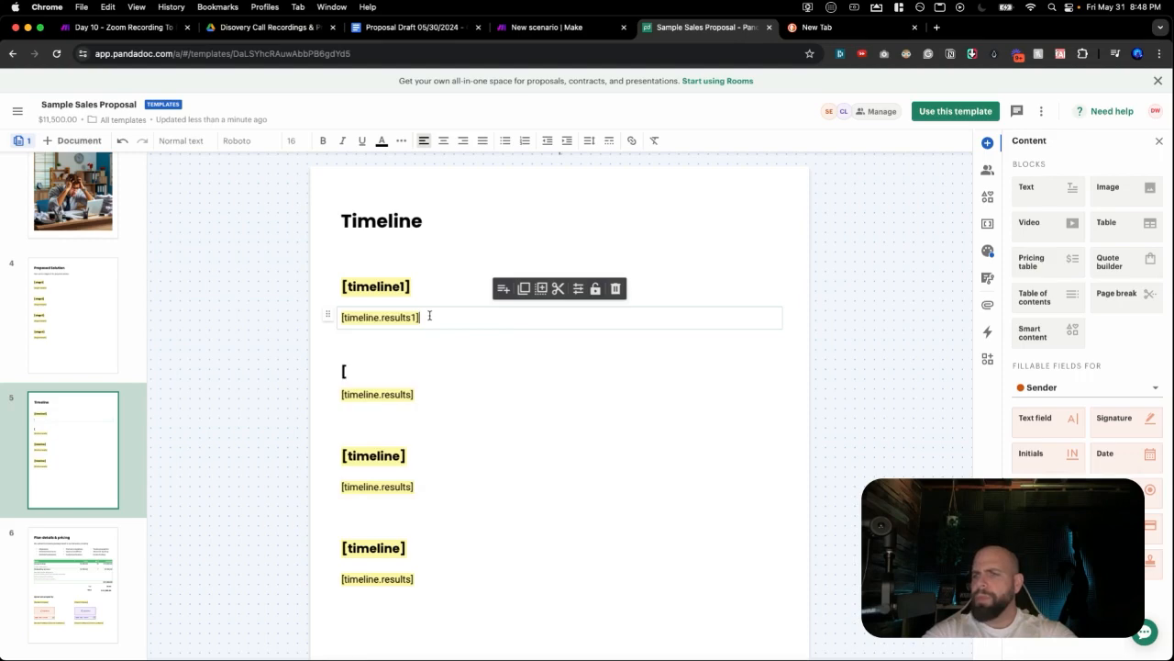
click(386, 369)
Paste [timeline1] into a new block and delete the stray empty block beneath it.
click(387, 373)
click(386, 376)
click(386, 375)
click(387, 375)
click(525, 199)
click(421, 379)
text([timeline1])
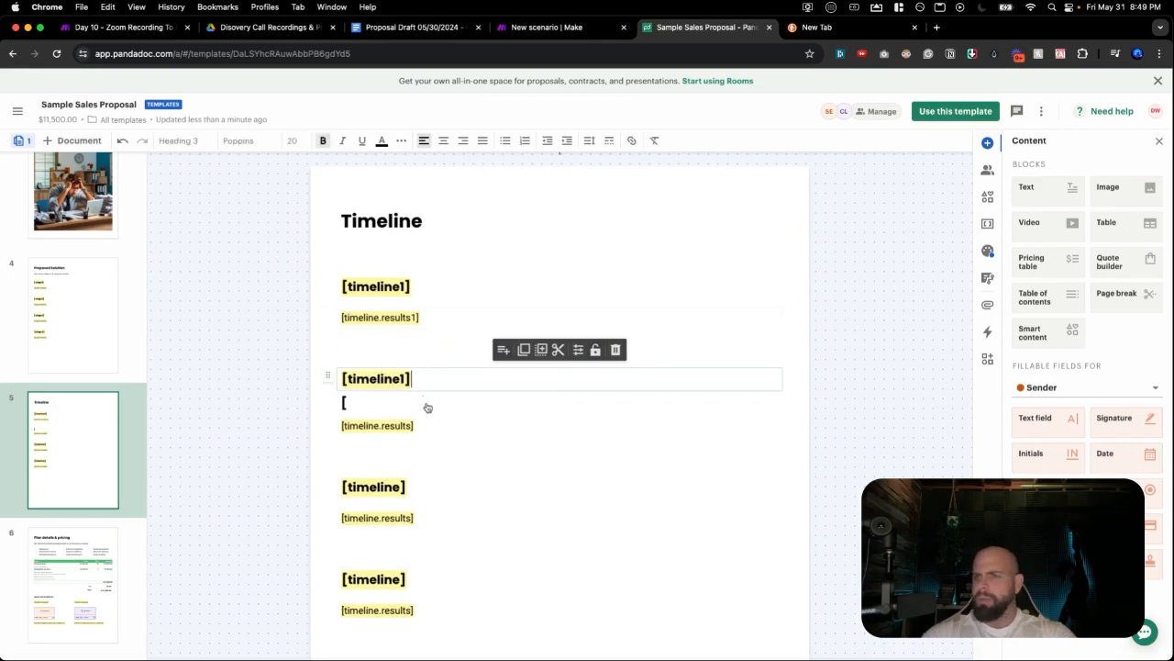
click(428, 408)
click(410, 412)
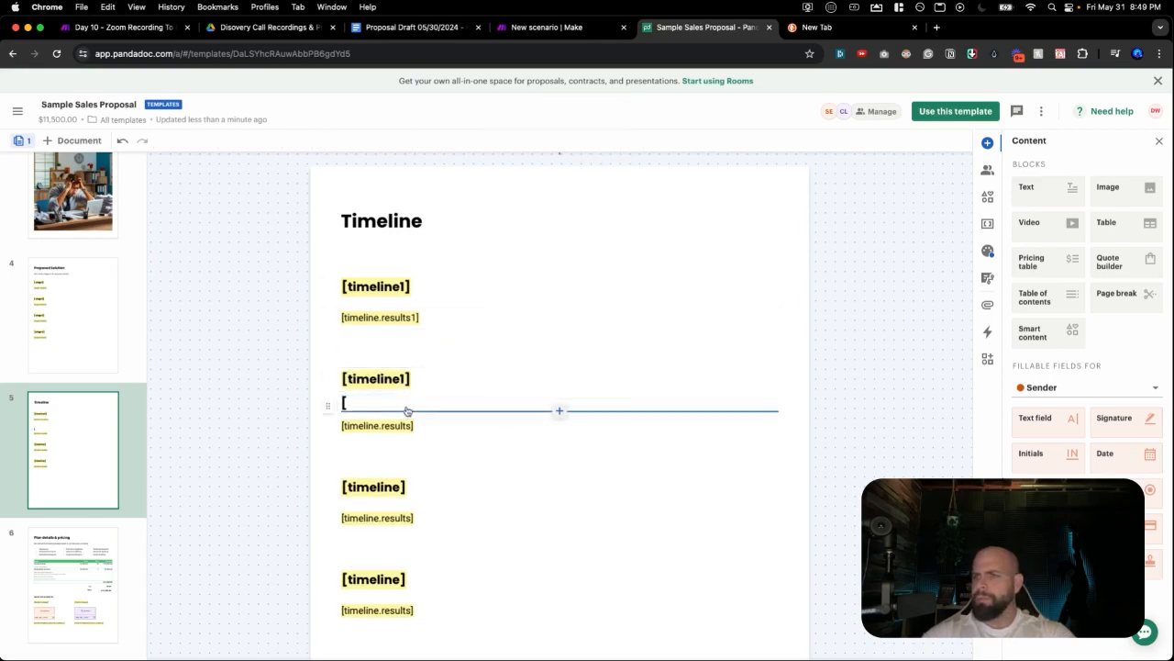
click(344, 403)
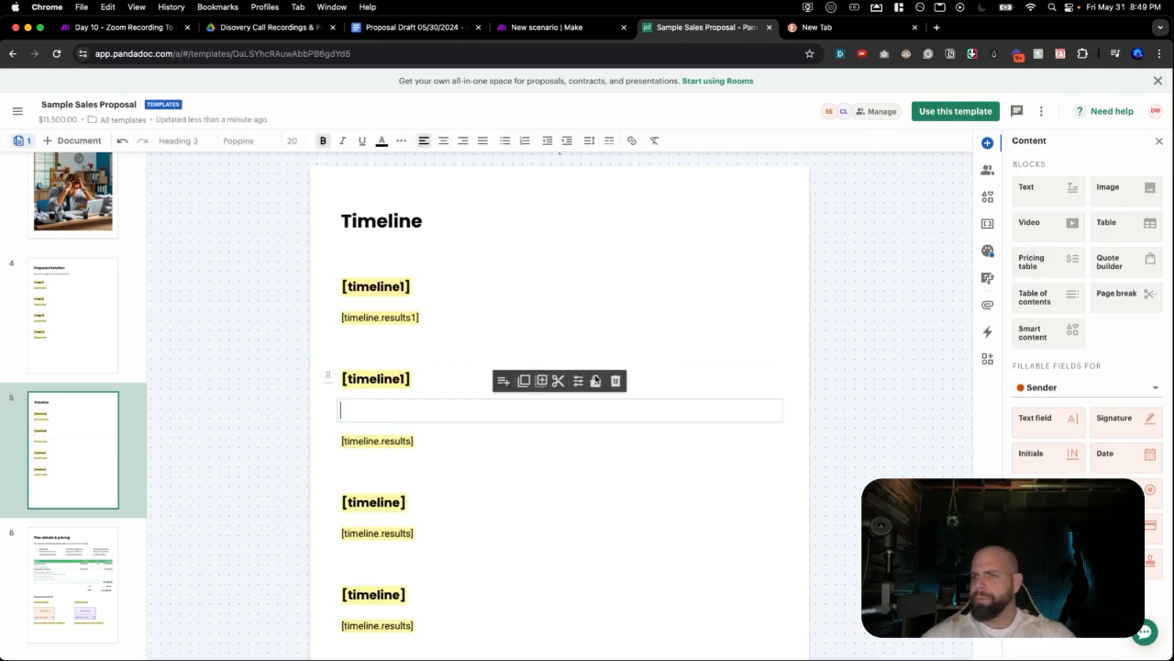
click(619, 380)
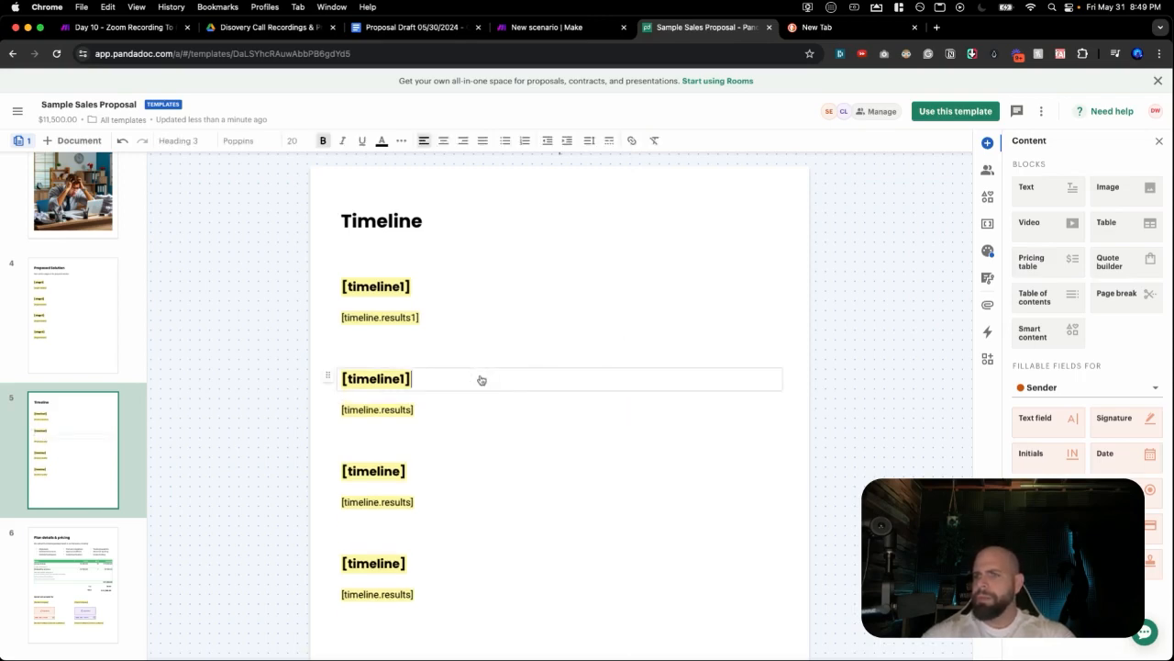
Change the second heading to [timeline2] and its results line to [timeline2.results].
key(super+BackSpace)
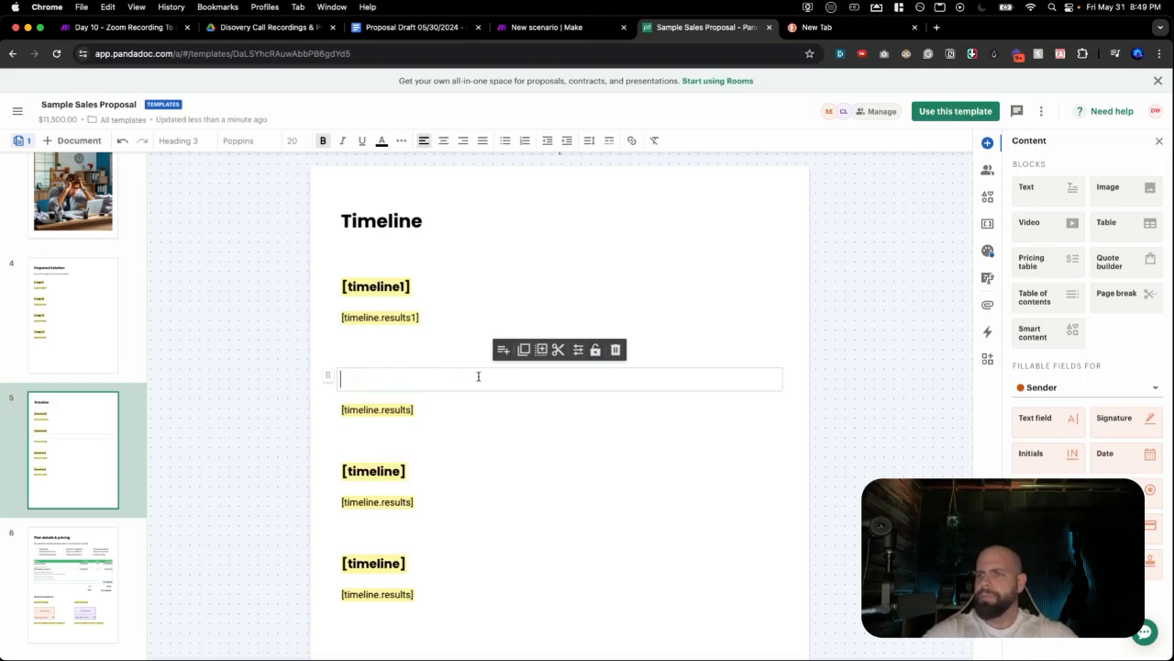
text([timel)
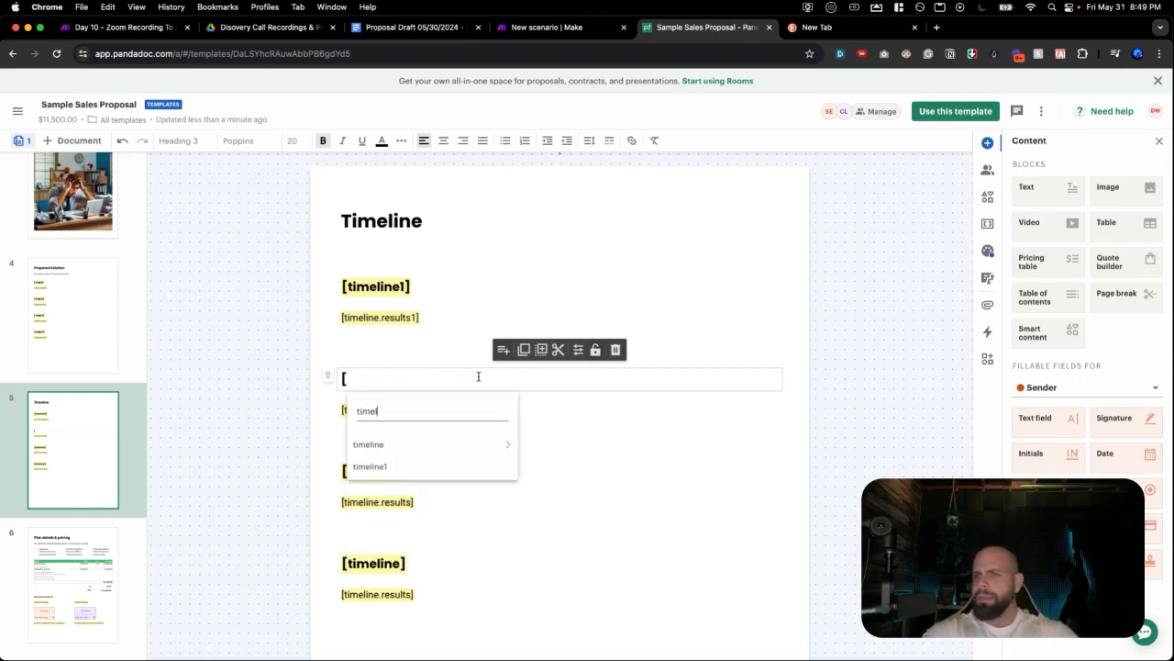
text(ine2)
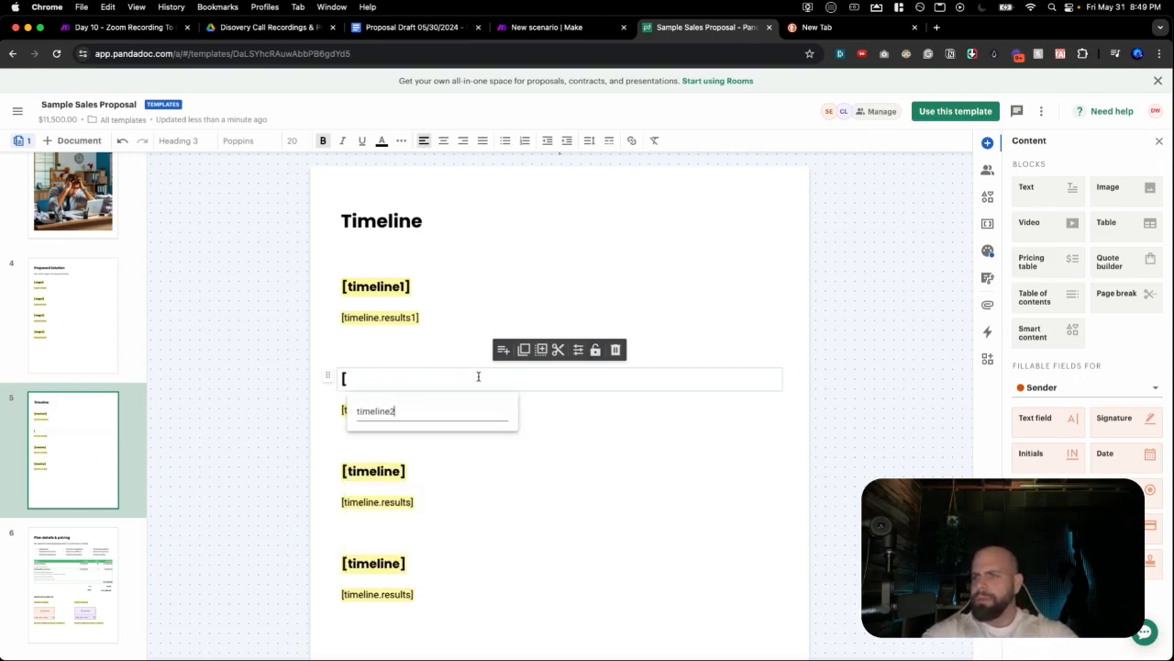
key(Return)
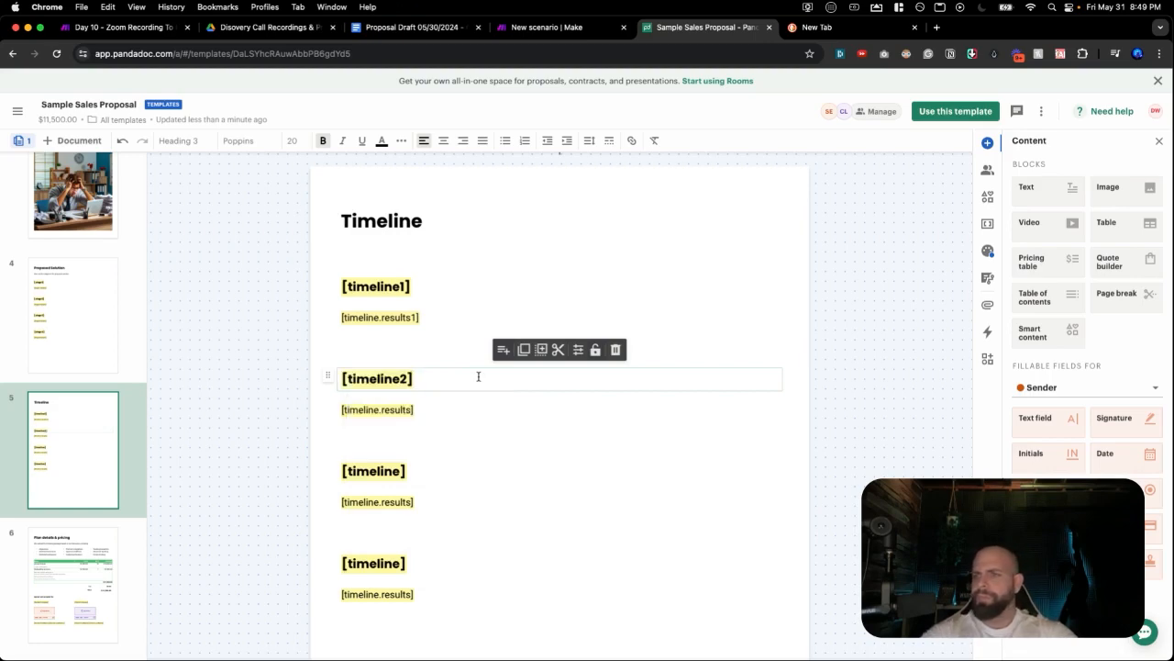
triple_click(467, 408)
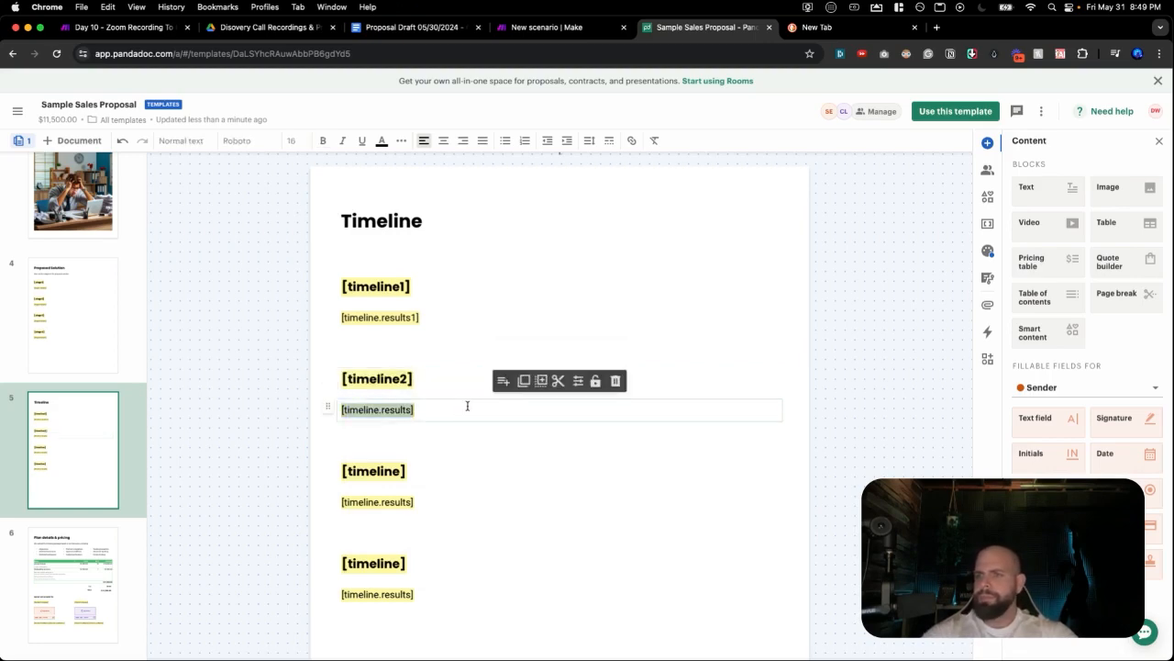
text([tim)
text(eline2)
text(.reau)
key(BackSpace)
key(BackSpace)
text(sults)
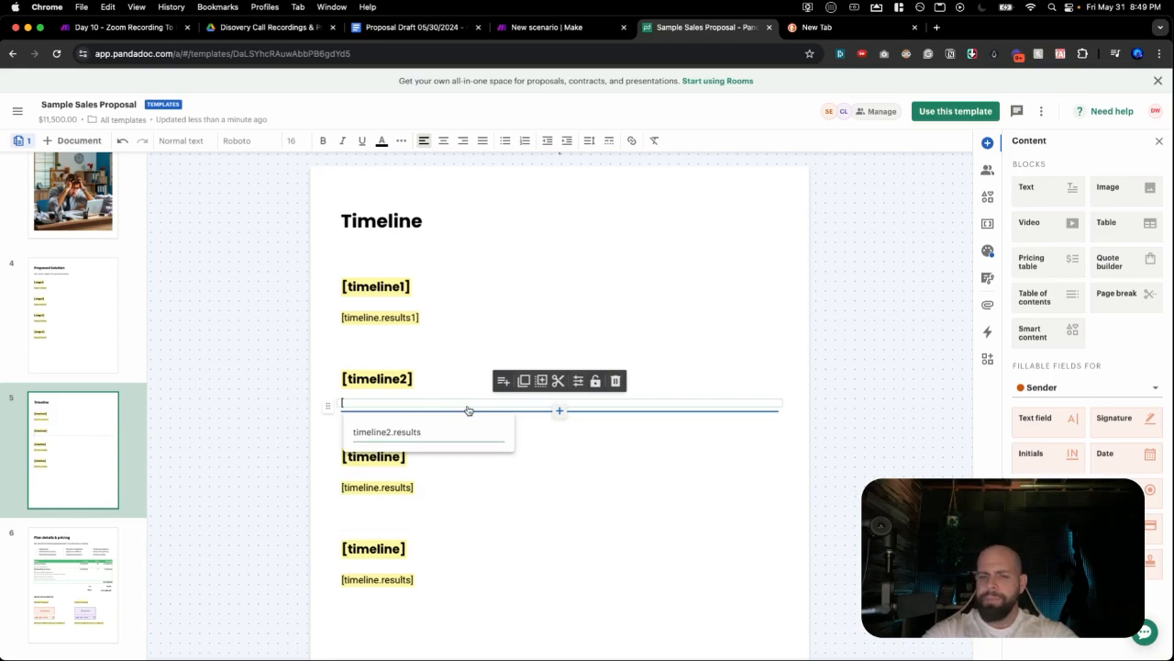
key(Return)
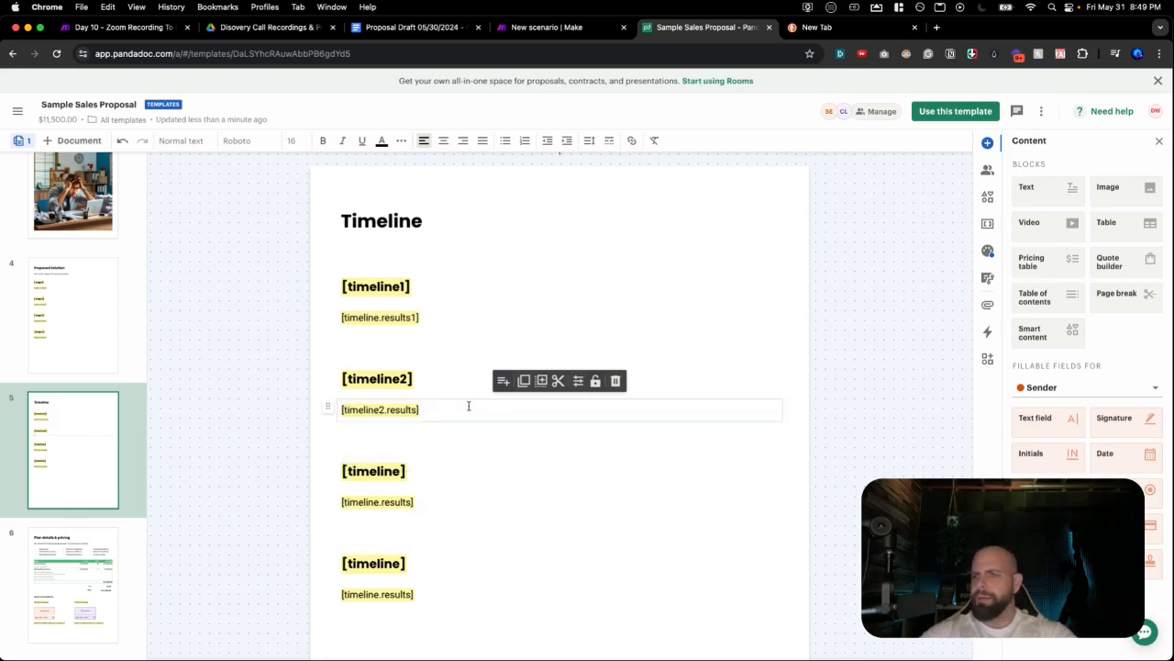
Set the third section to [timeline3] with [timeline3.results] beneath it.
click(434, 474)
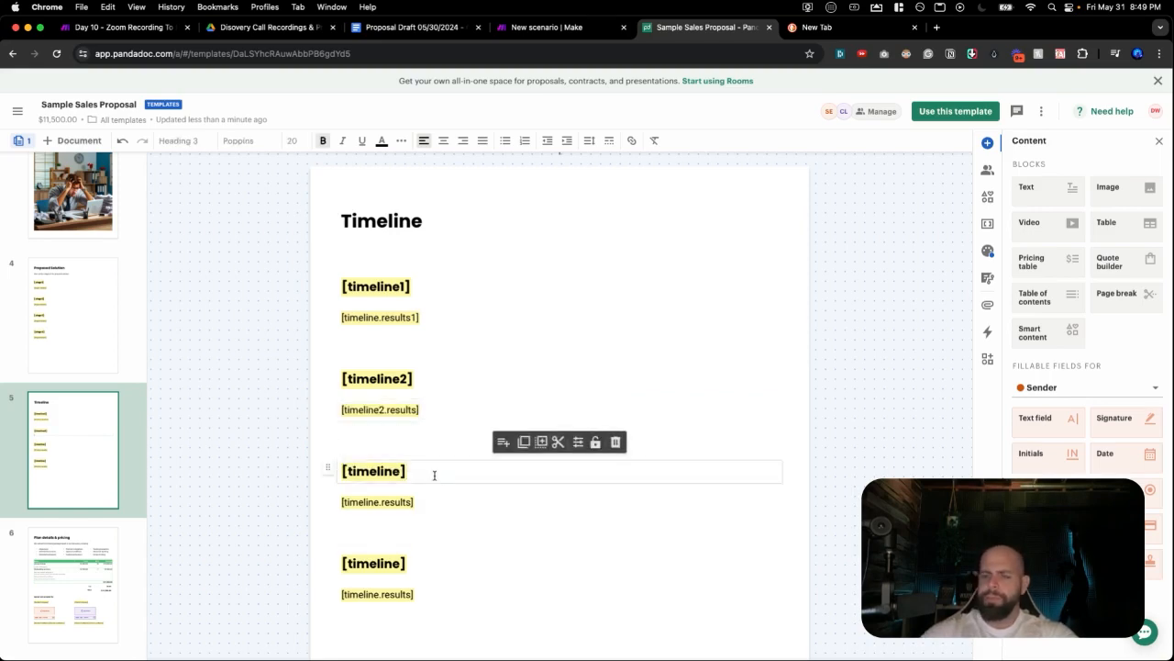
key(BackSpace)
text([timeline)
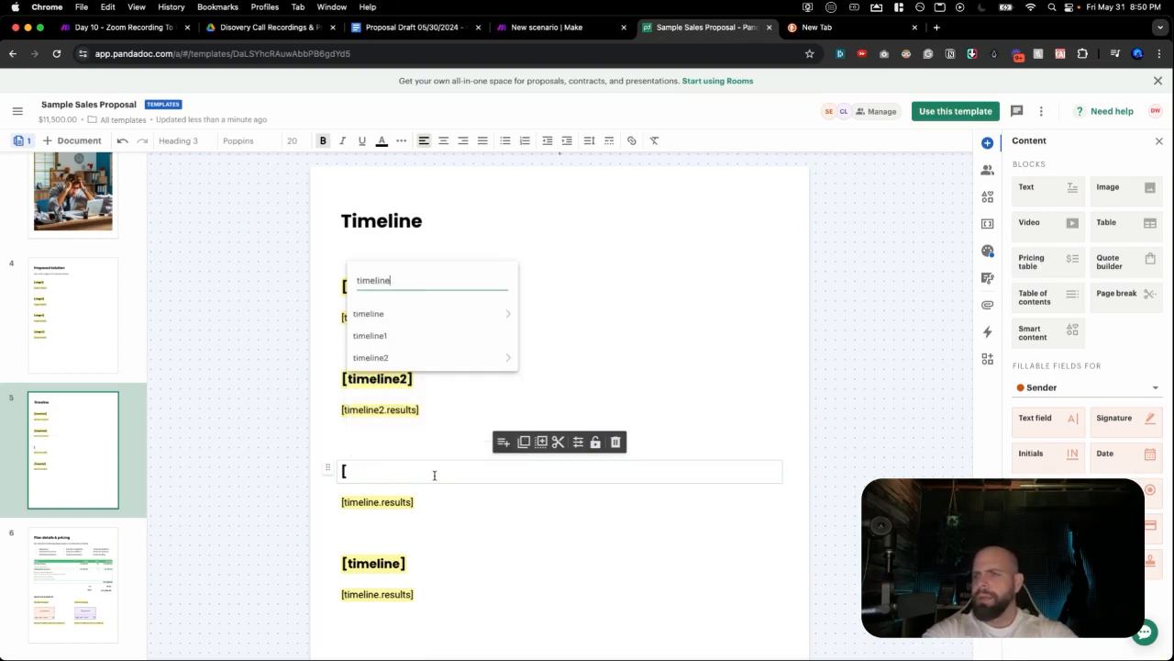
text(3)
key(Return)
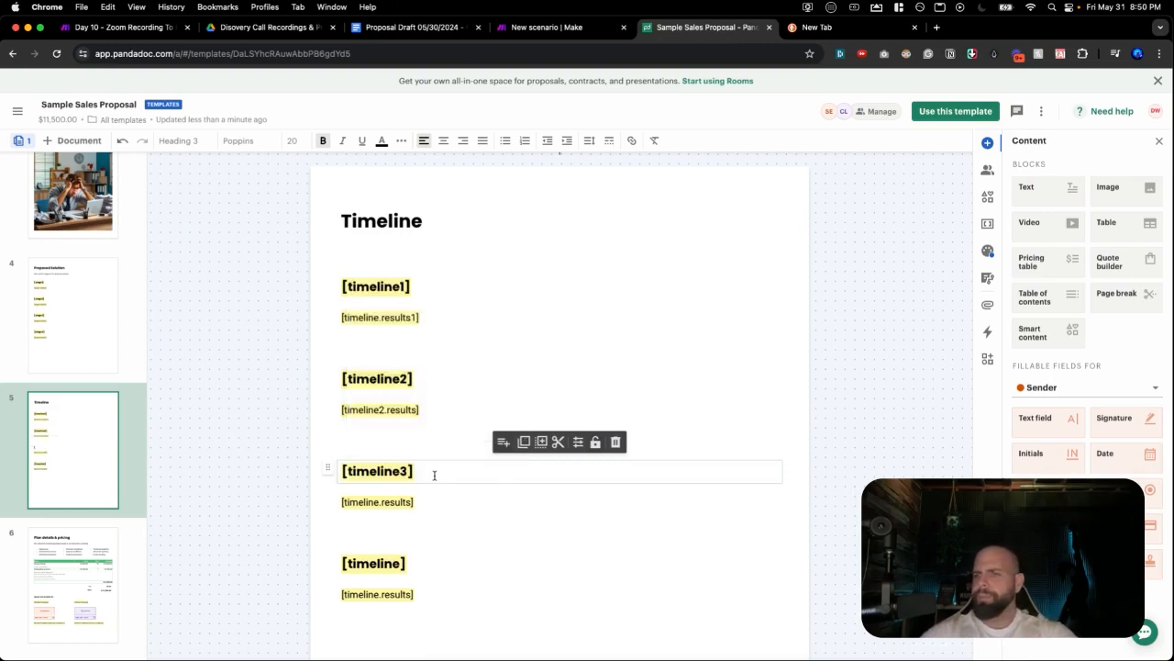
click(435, 500)
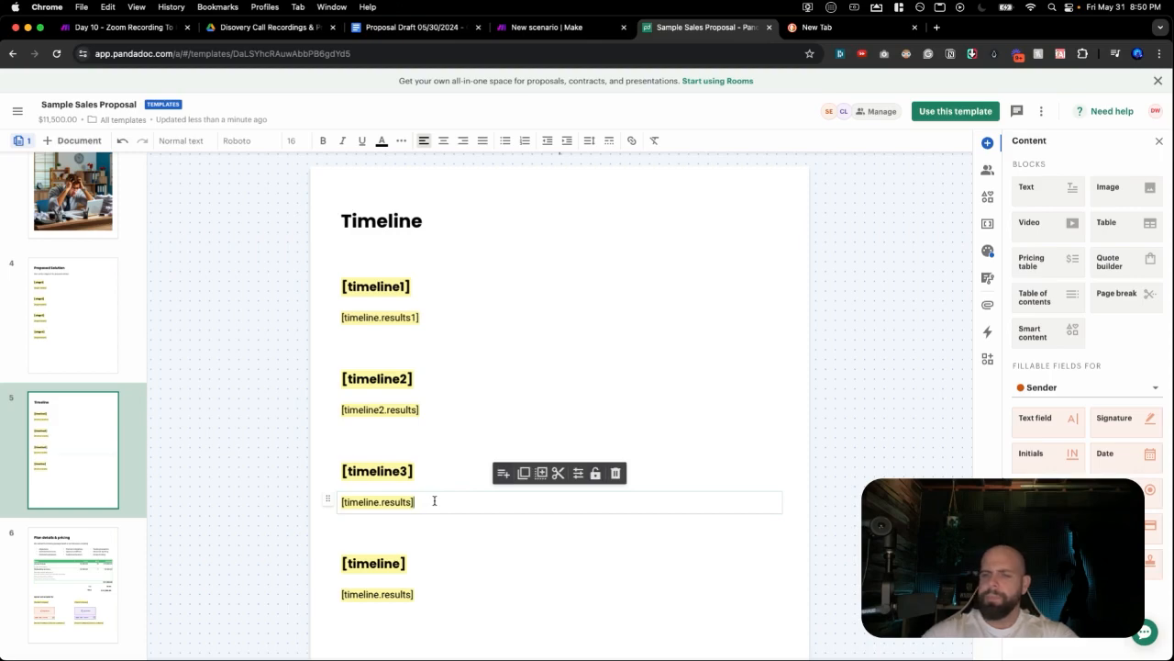
key(BackSpace)
text([timel)
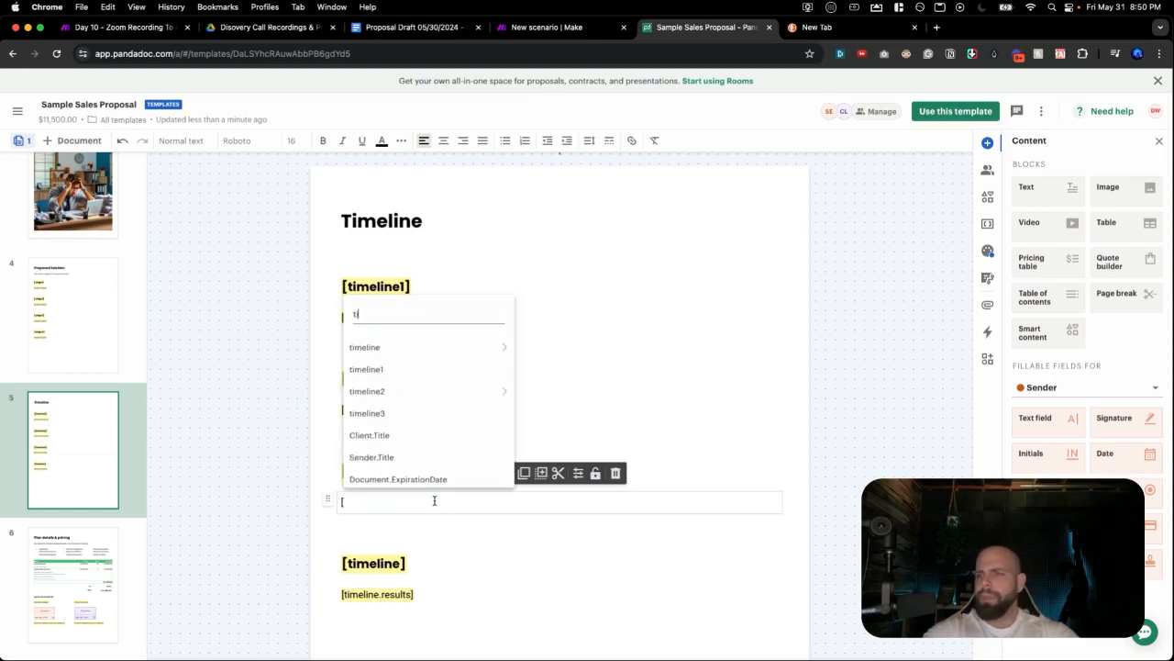
text(ine3)
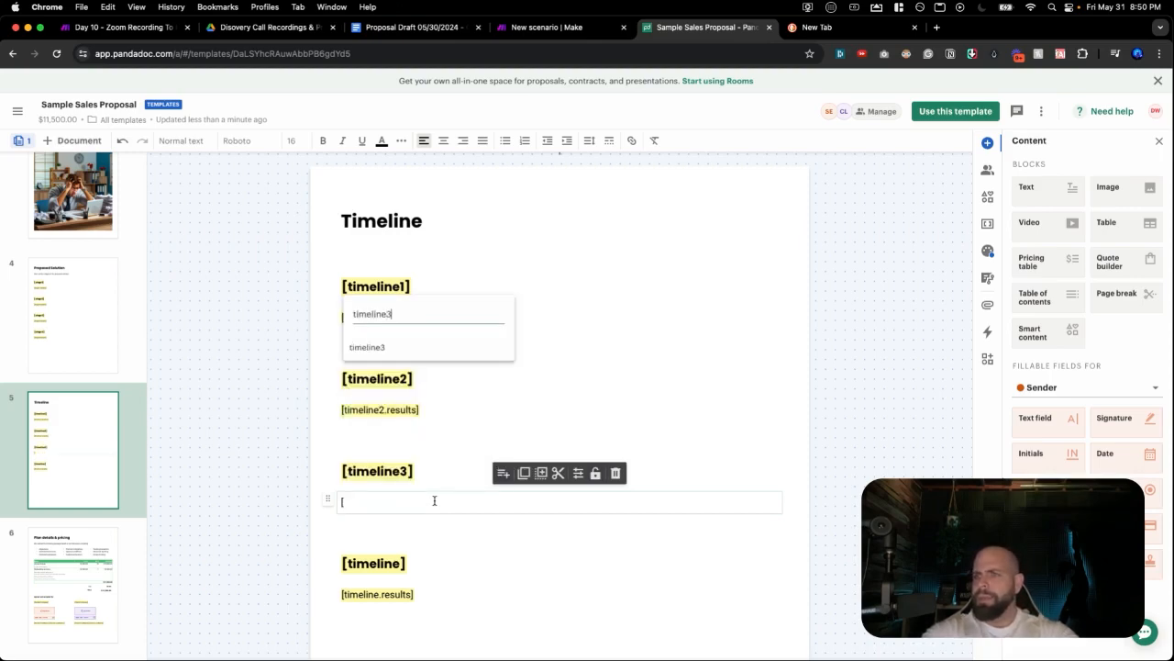
text(.resu)
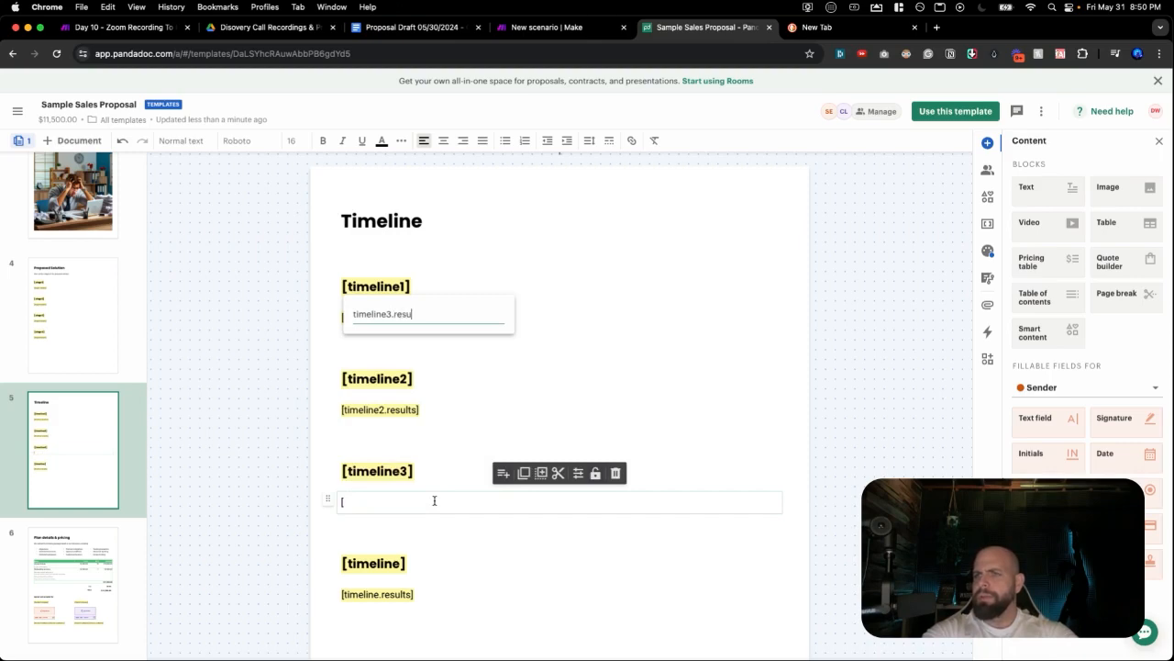
text(lts)
key(Return)
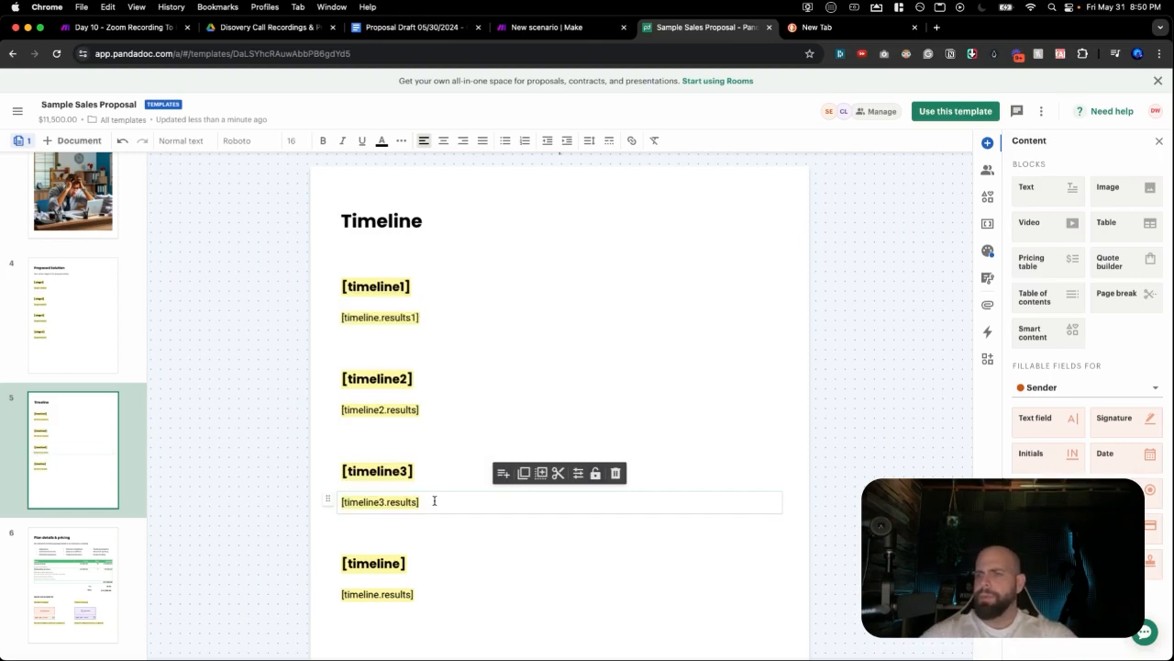
Set the fourth section to [timeline4] with [timeline4.results] beneath it.
triple_click(437, 566)
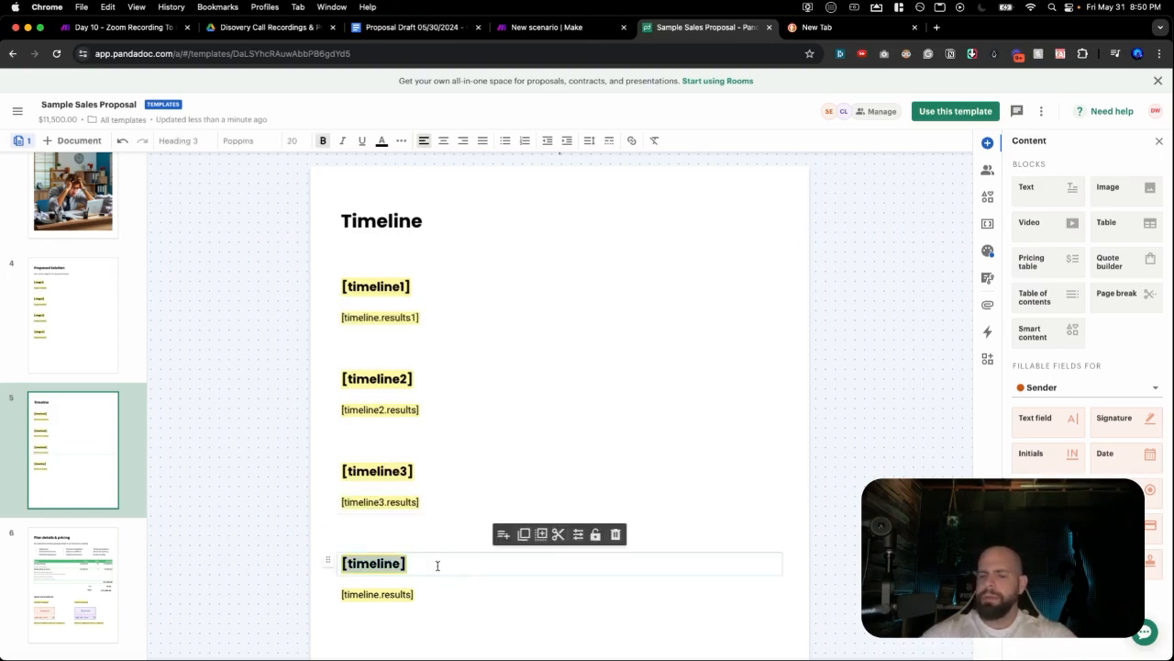
text([timel)
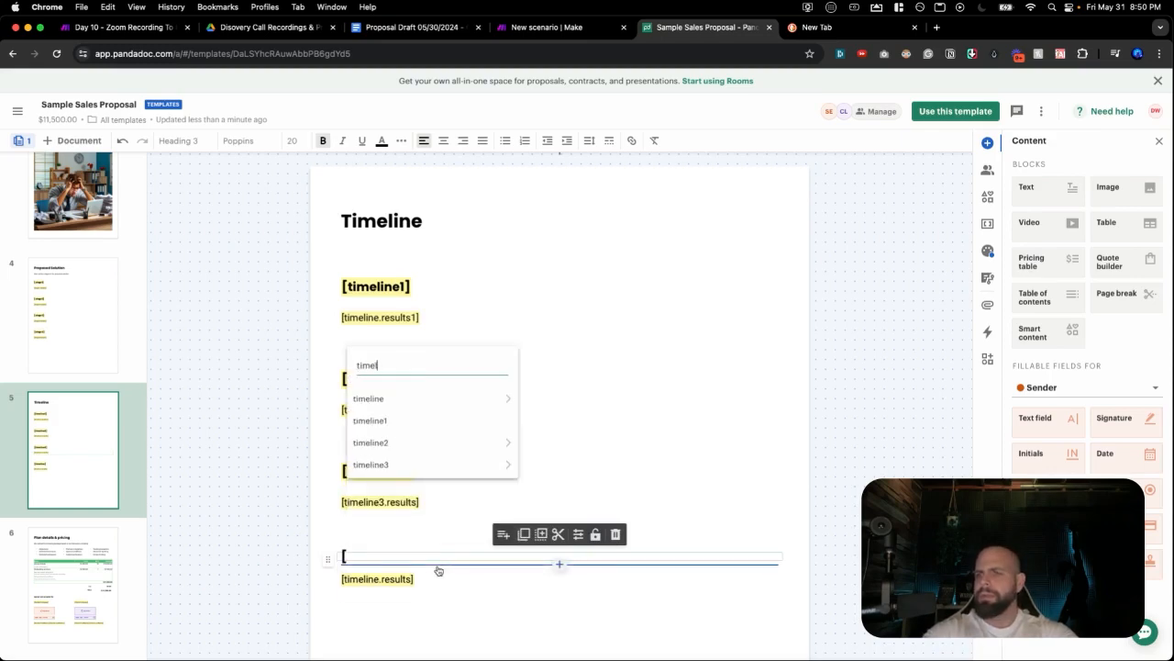
text(ine4)
key(Return)
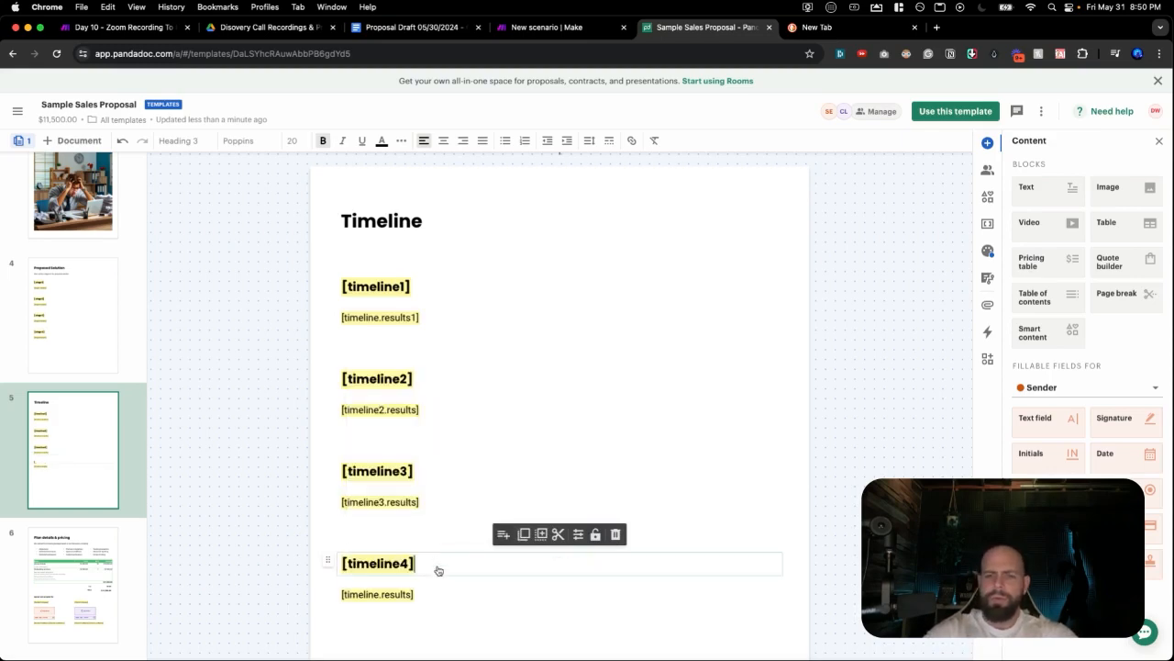
triple_click(422, 596)
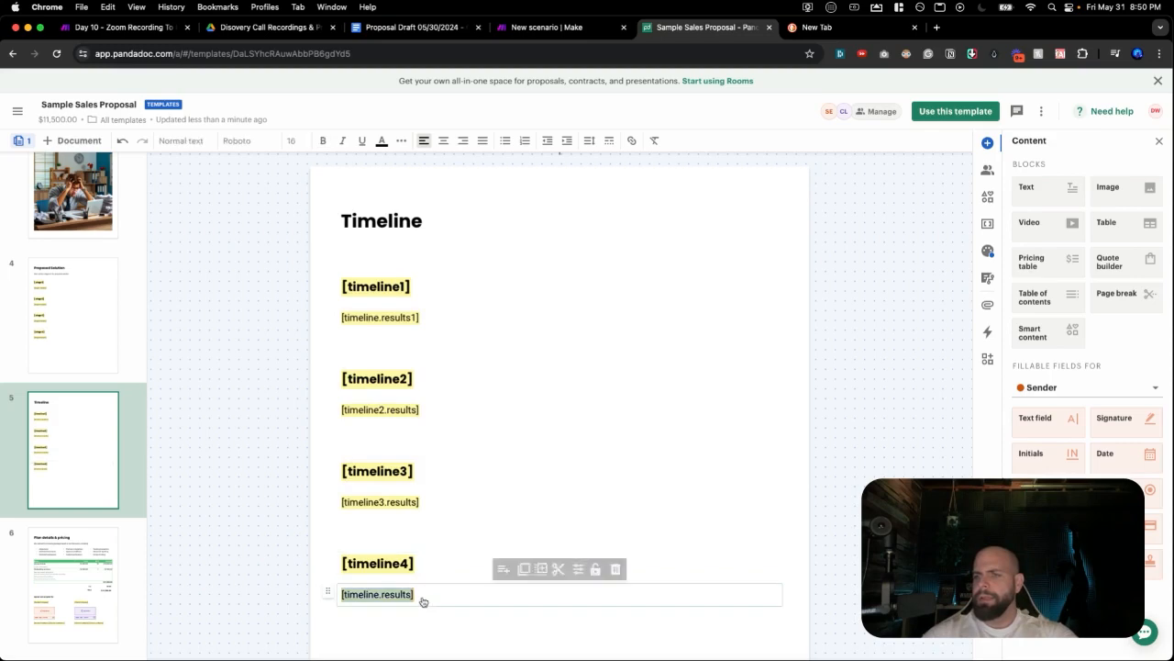
text([time)
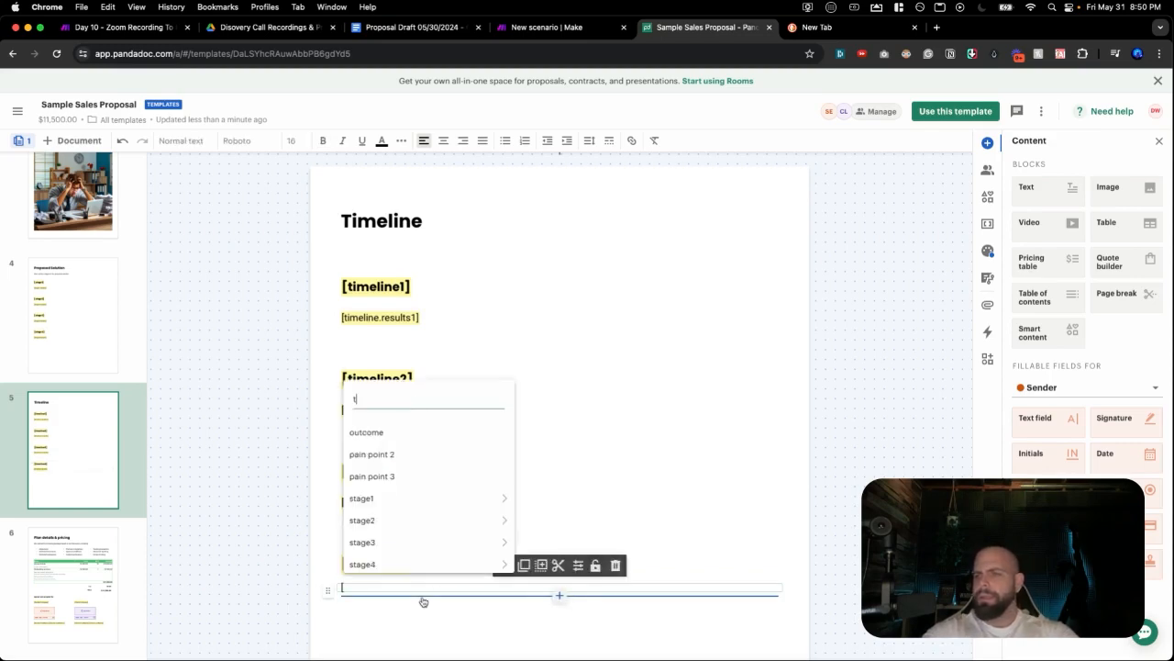
text(line4.results)
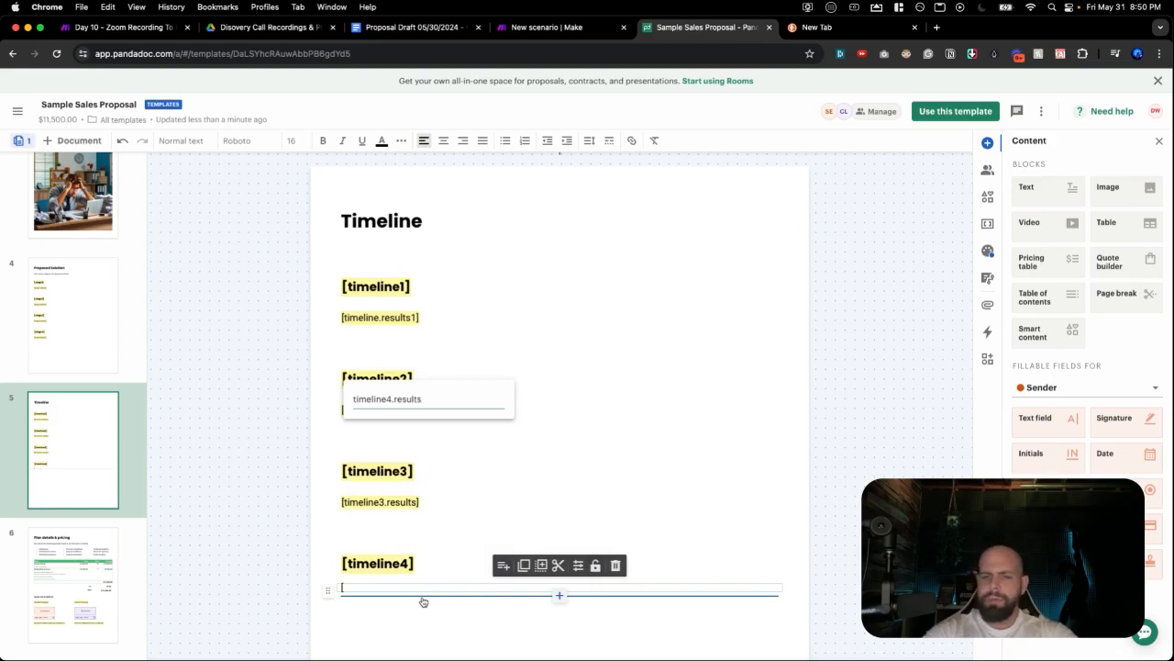
key(Return)
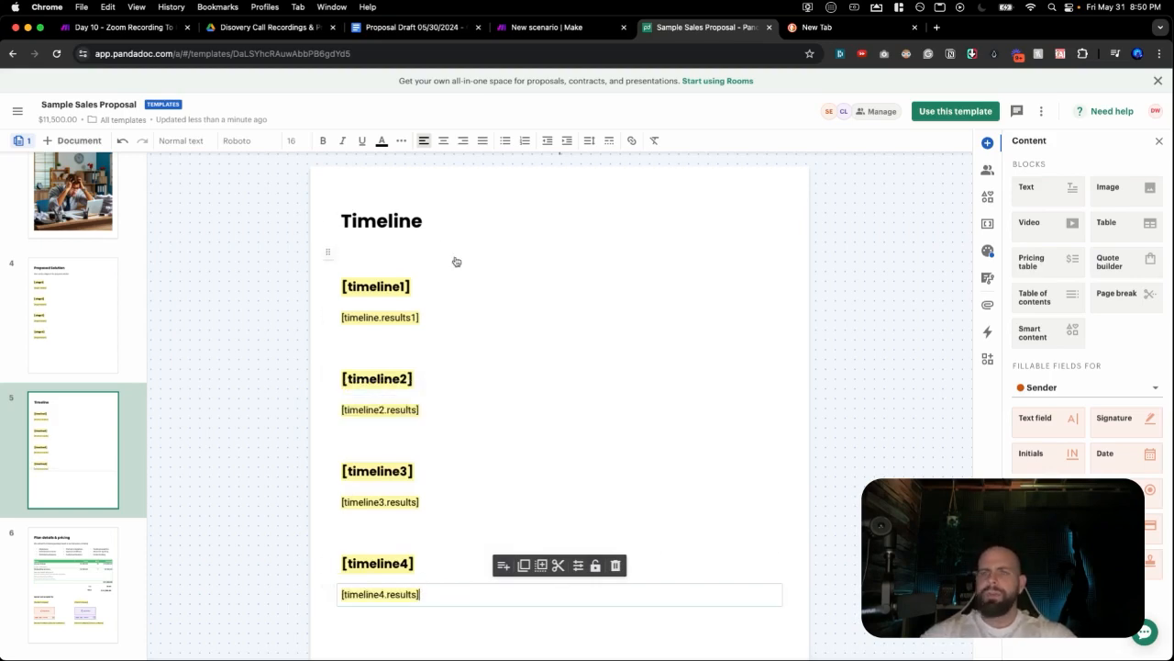
Check the Proposal Draft's Proposed Timeline and Conclusion sections, then return to the PandaDoc template.
click(418, 30)
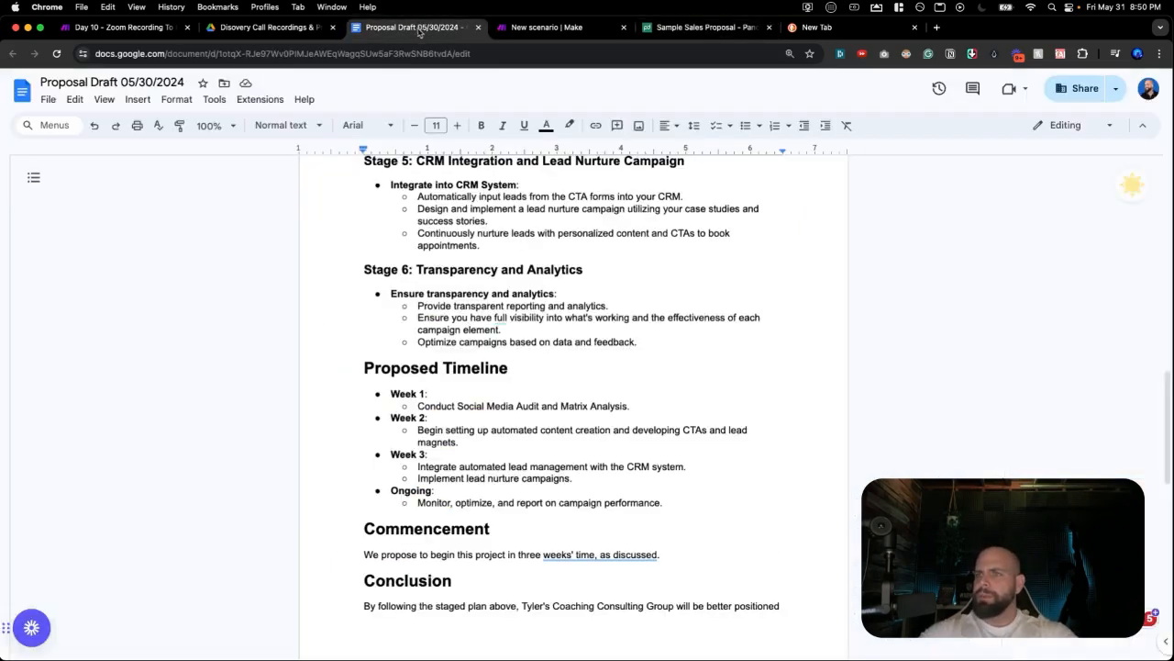
scroll(413, 377, down, 5)
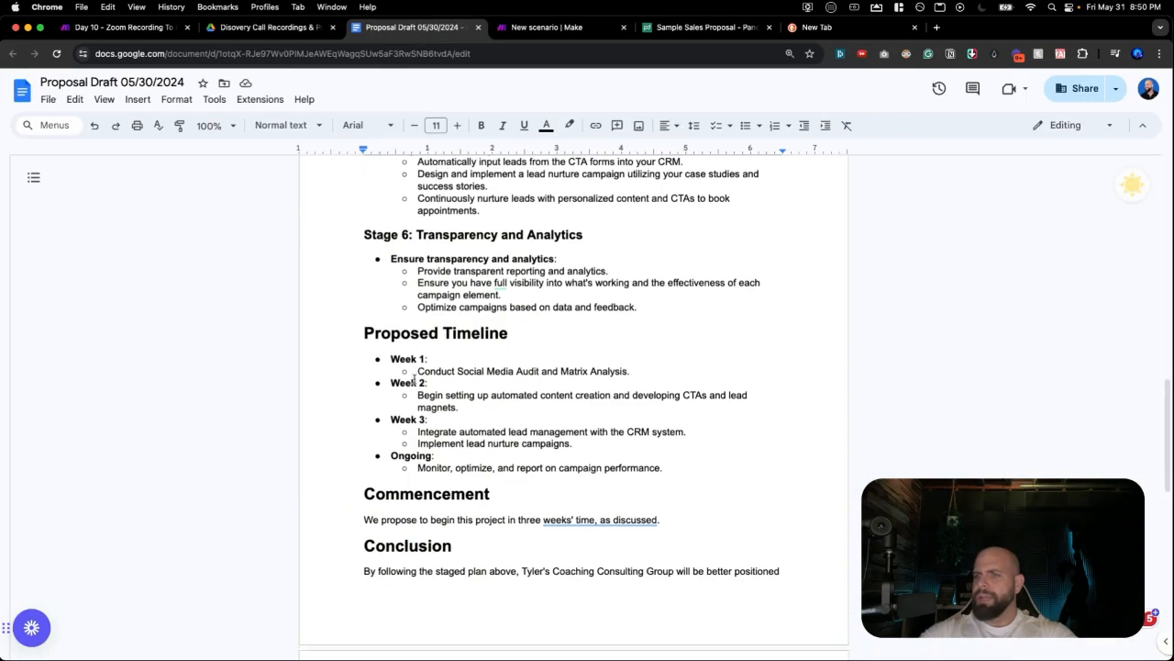
scroll(413, 394, down, 5)
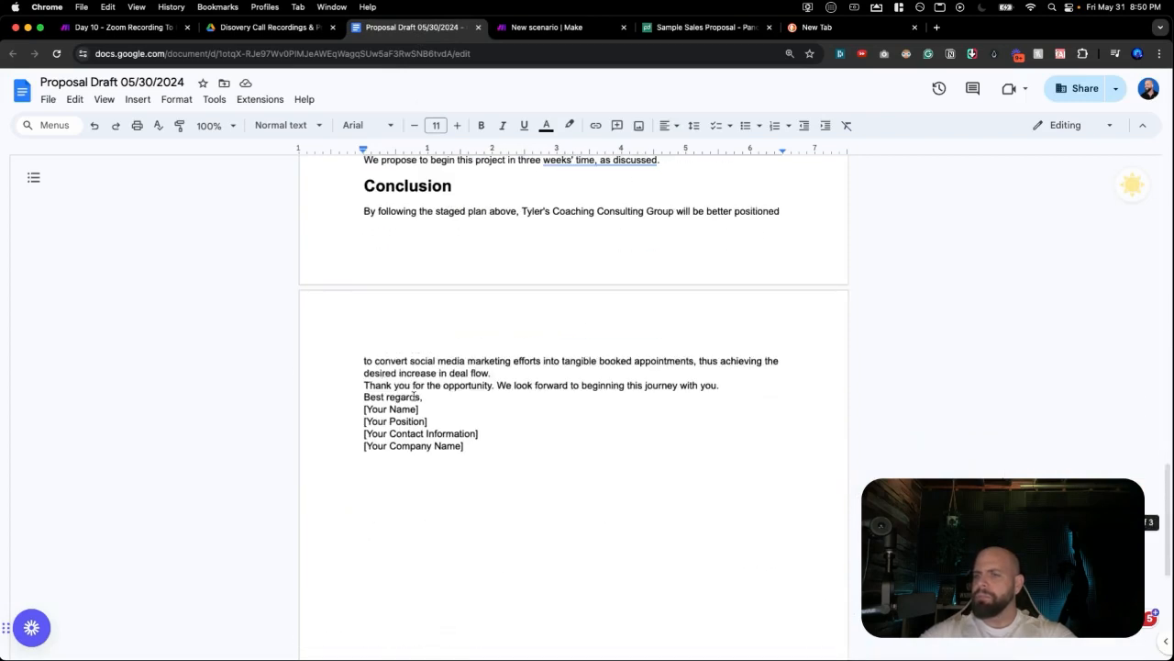
scroll(419, 304, up, 2)
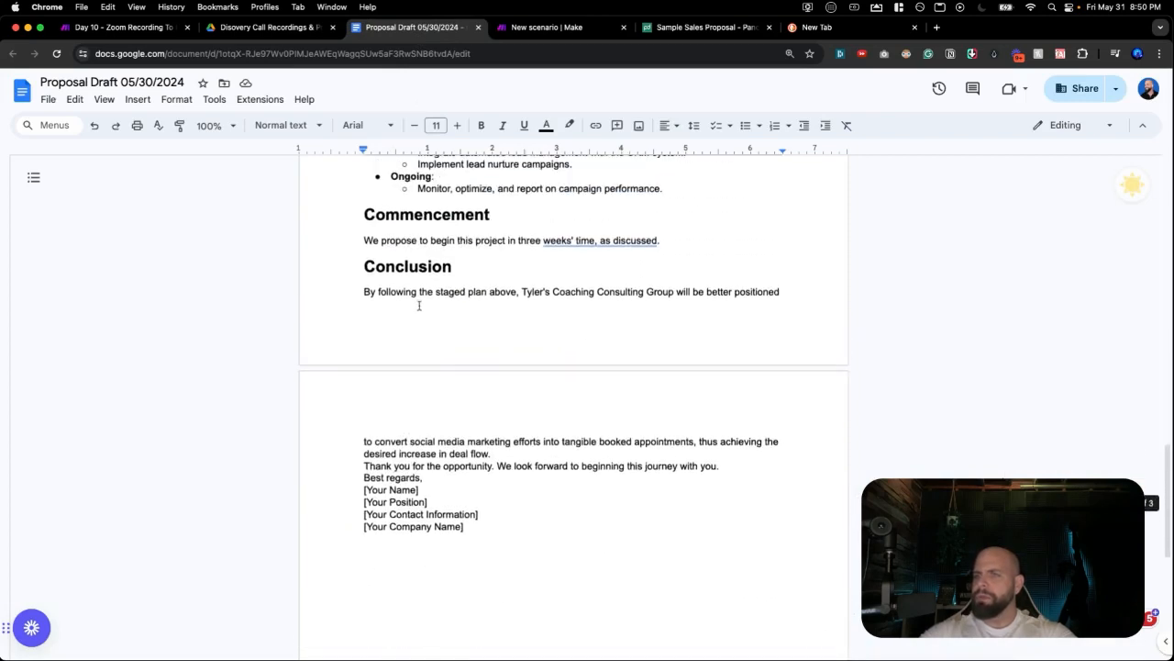
click(645, 29)
scroll(541, 293, down, 3)
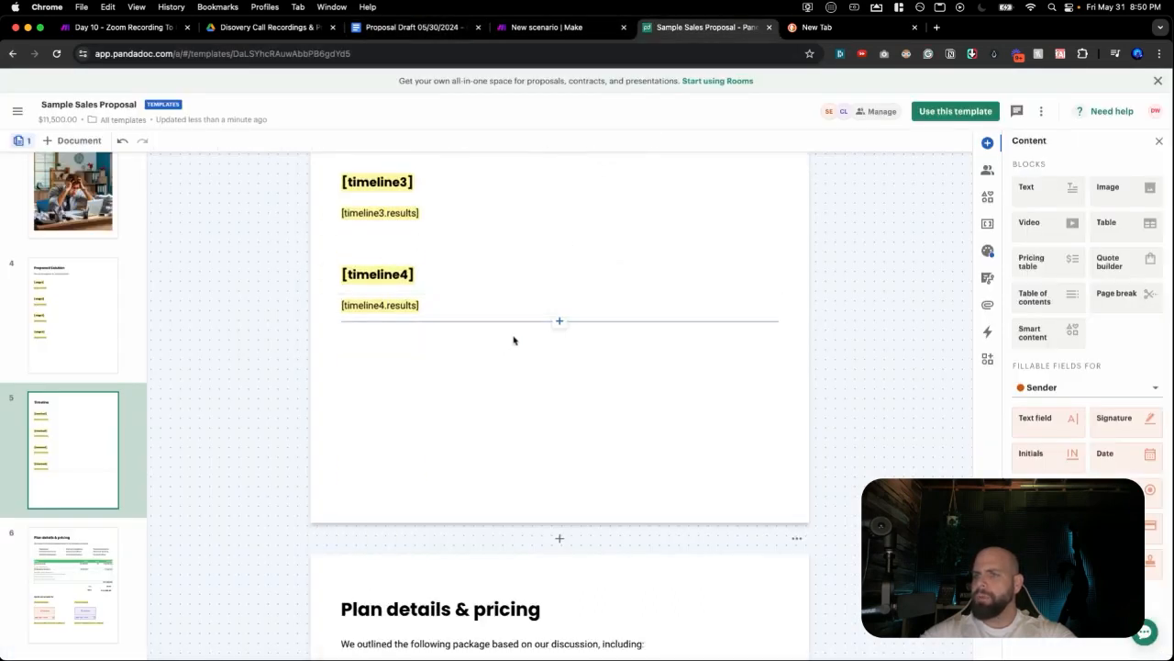
Insert a text block below [timeline4.results] containing the [conclusion] variable.
click(560, 321)
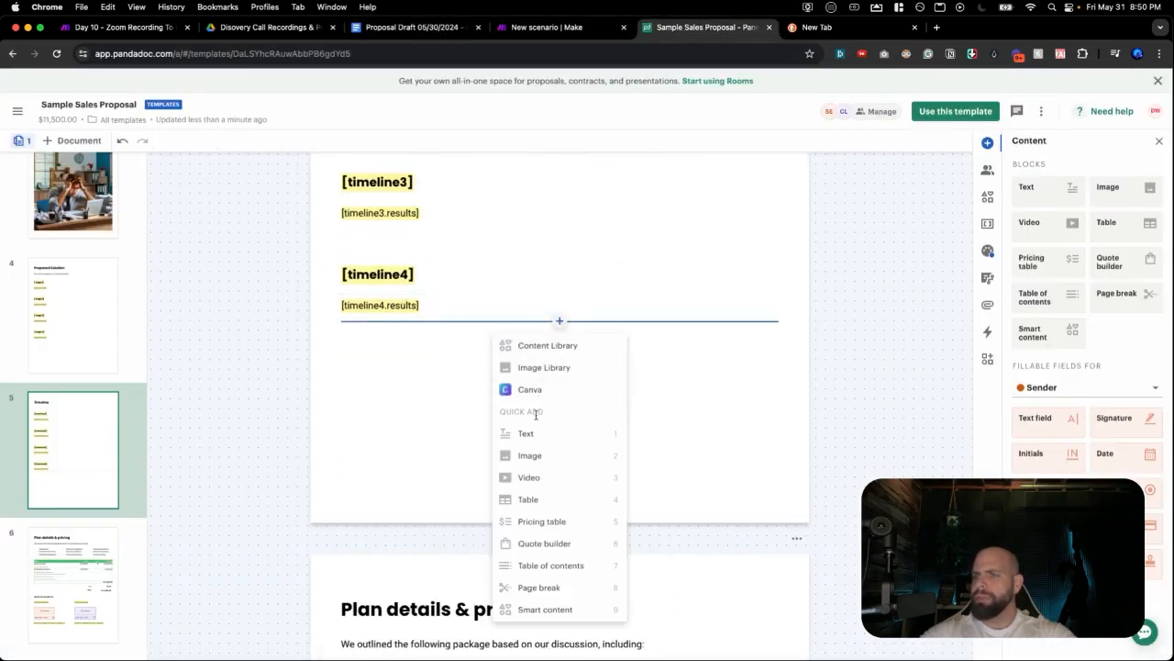
click(526, 433)
click(559, 353)
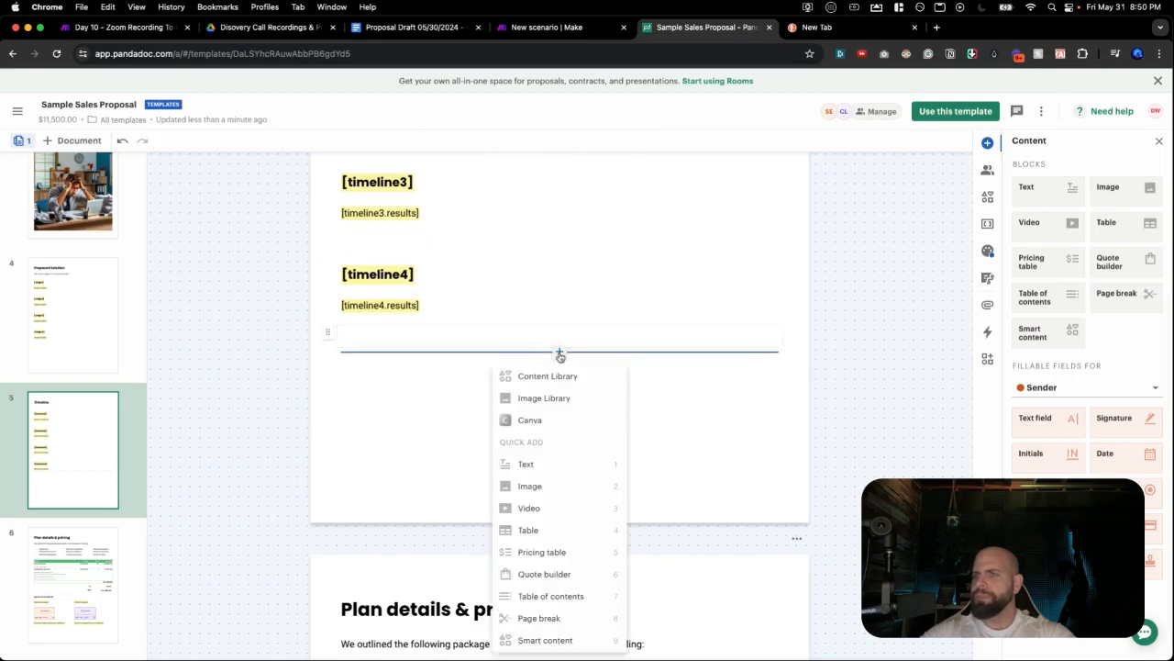
click(532, 463)
click(434, 366)
text([)
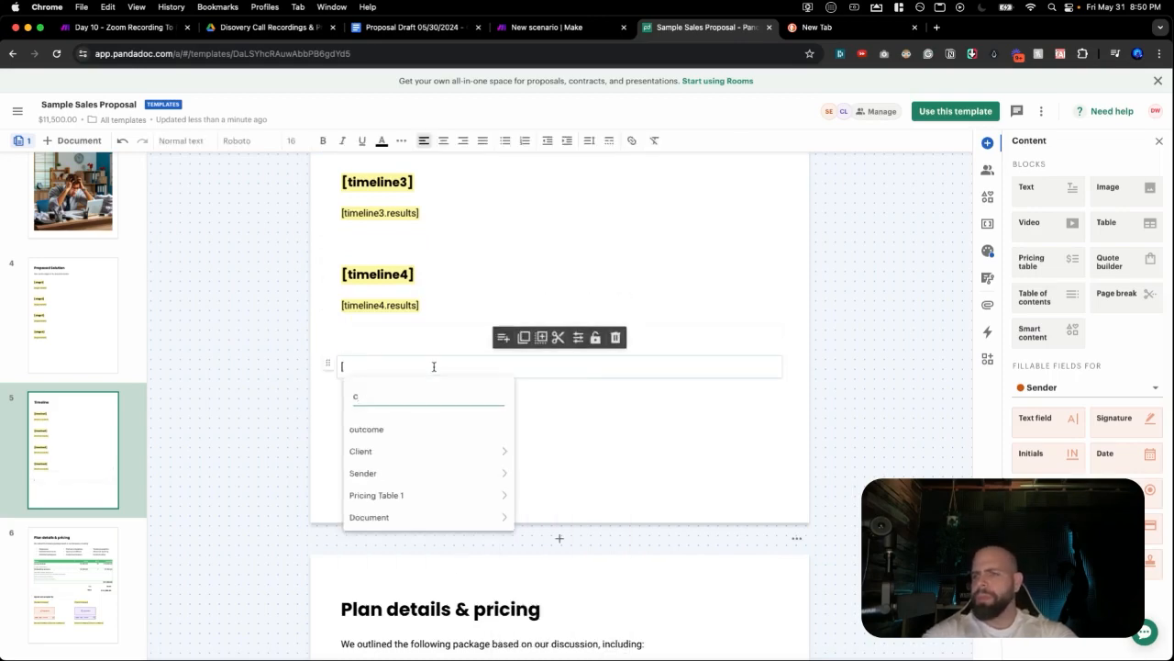
text(consult)
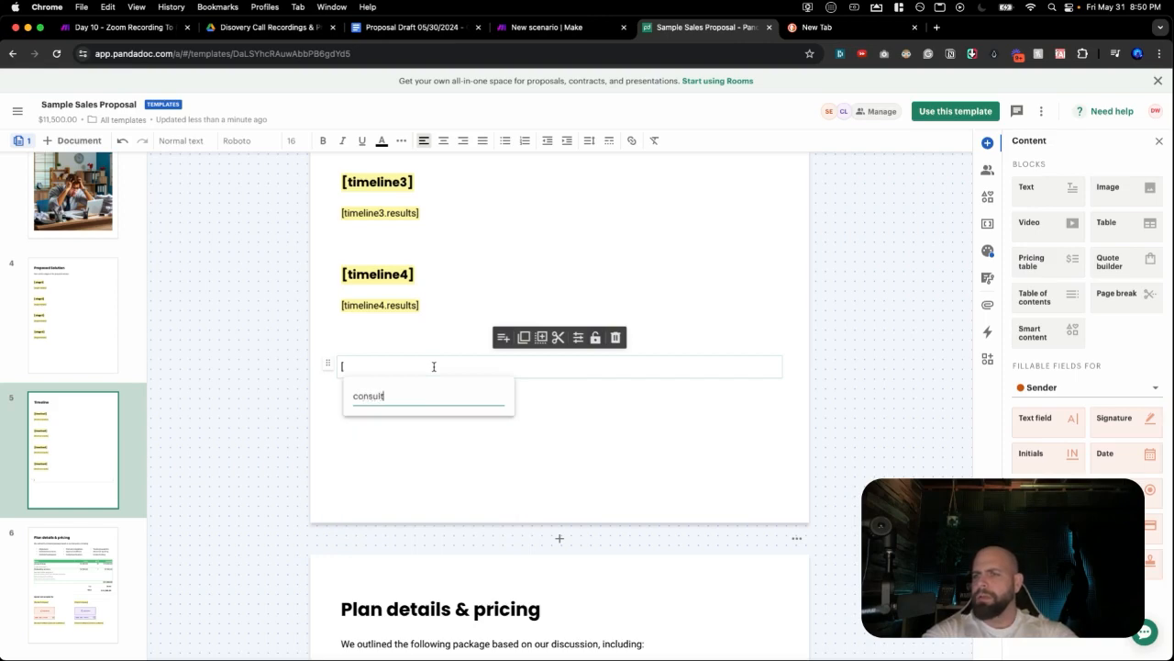
text(d)
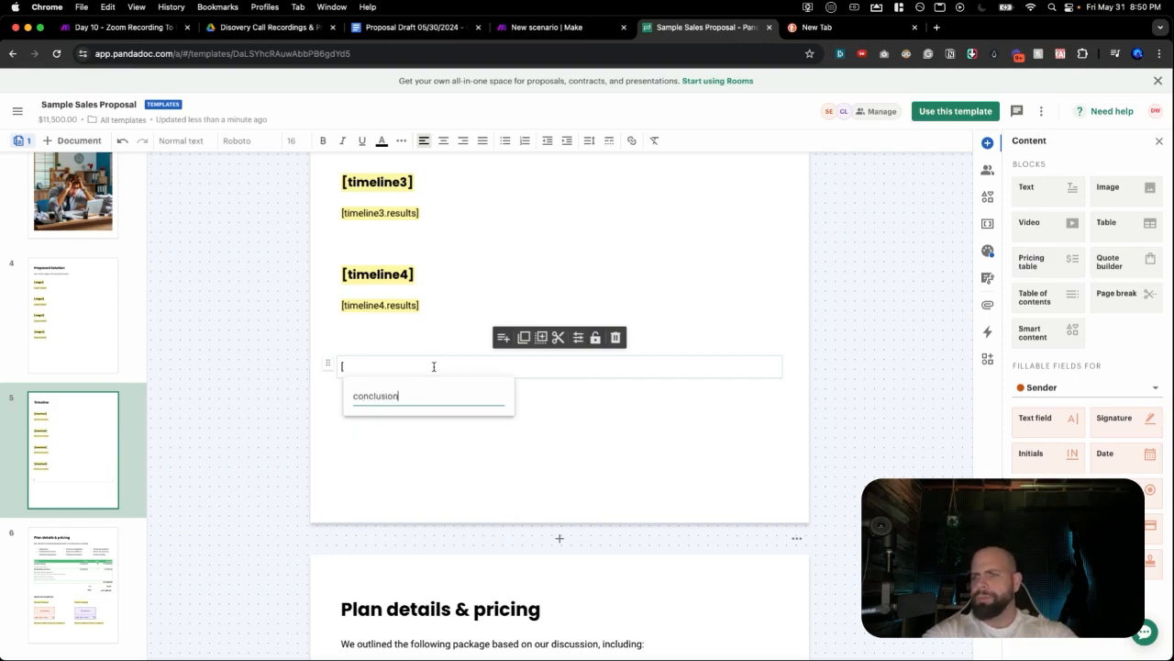
key(Return)
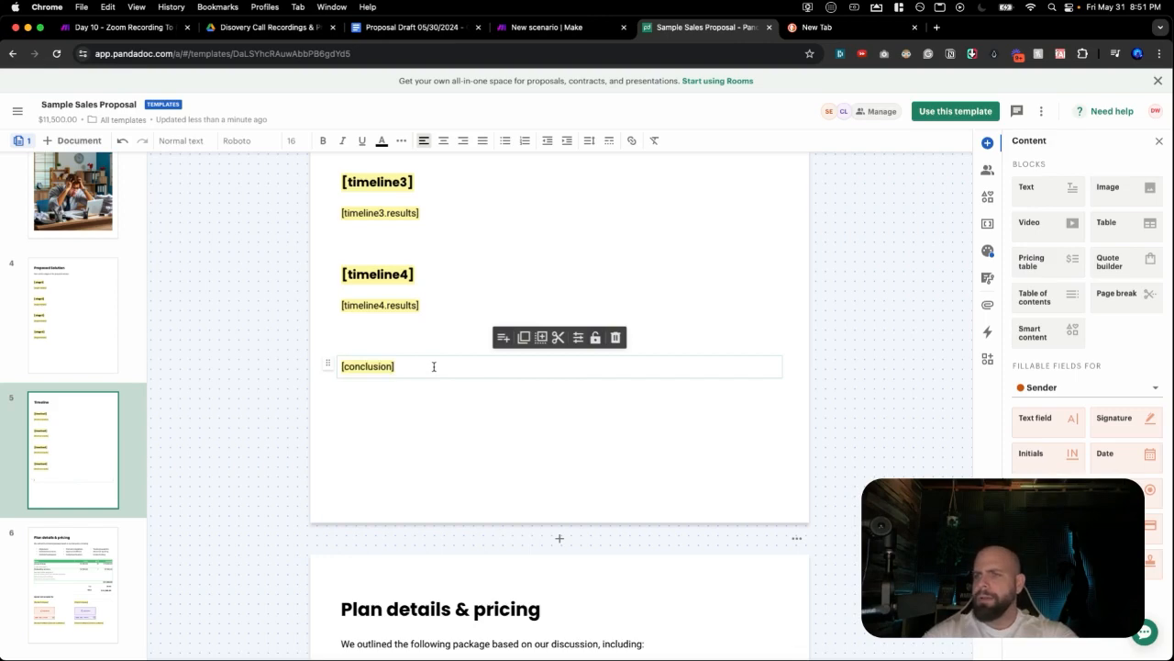
scroll(401, 391, up, 6)
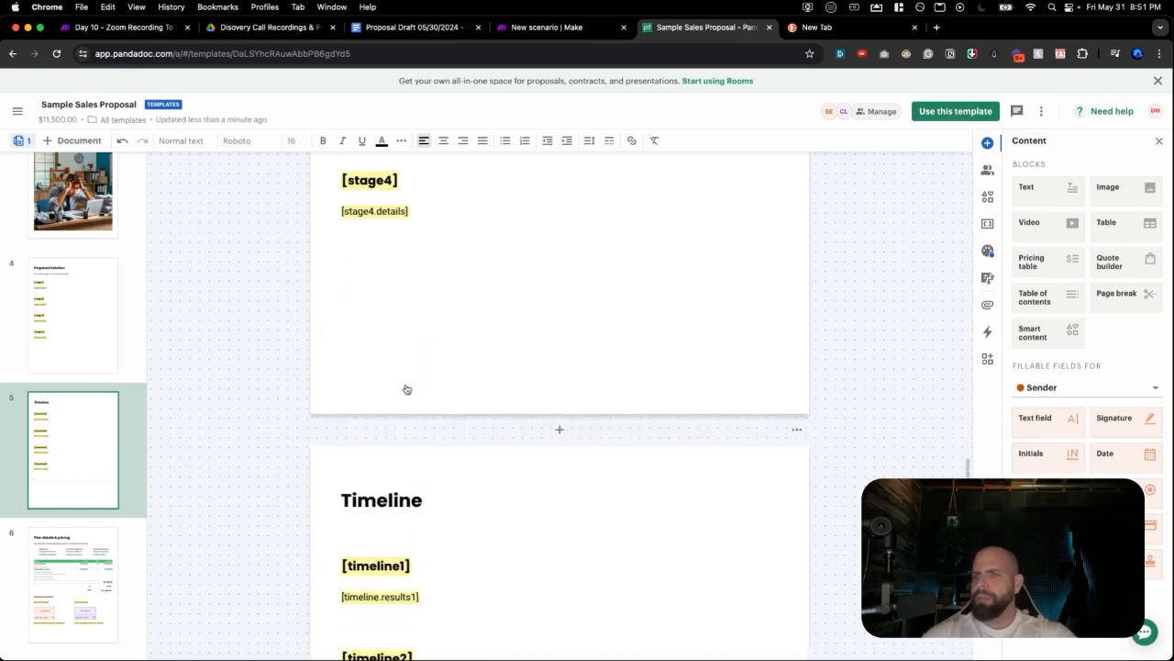
Delete the PandaDoc logo from the cover page of the template.
scroll(401, 391, up, 15)
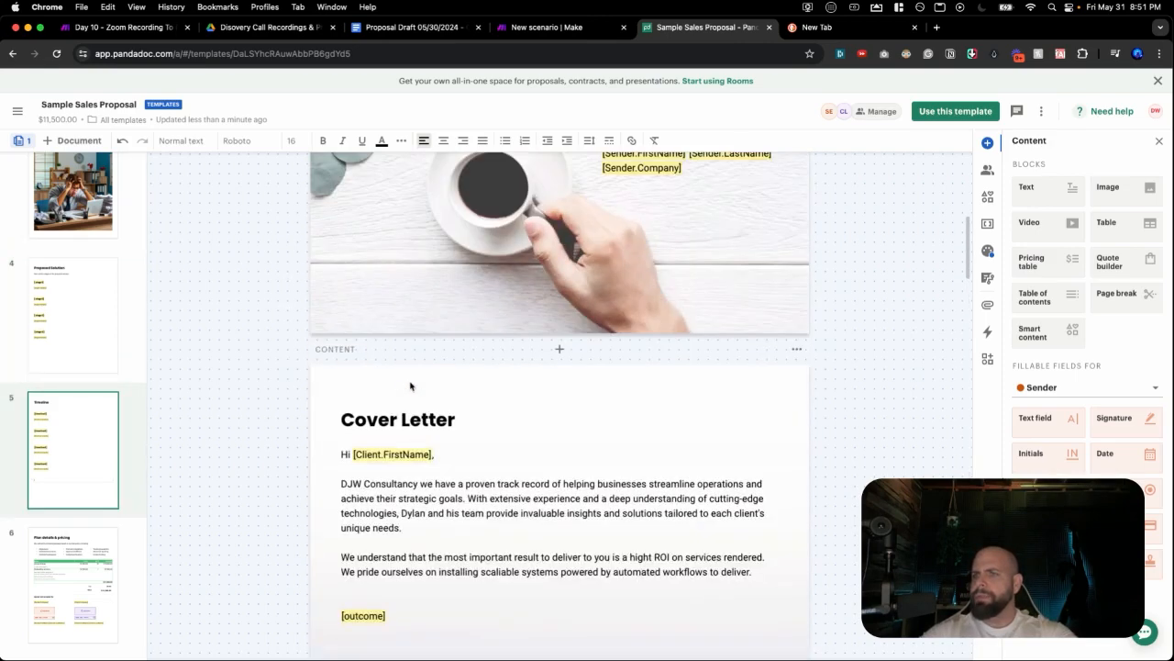
scroll(410, 385, up, 4)
scroll(411, 385, down, 4)
scroll(411, 386, up, 6)
scroll(410, 386, down, 1)
scroll(410, 386, down, 1)
scroll(450, 235, up, 1)
click(436, 264)
scroll(436, 264, up, 20)
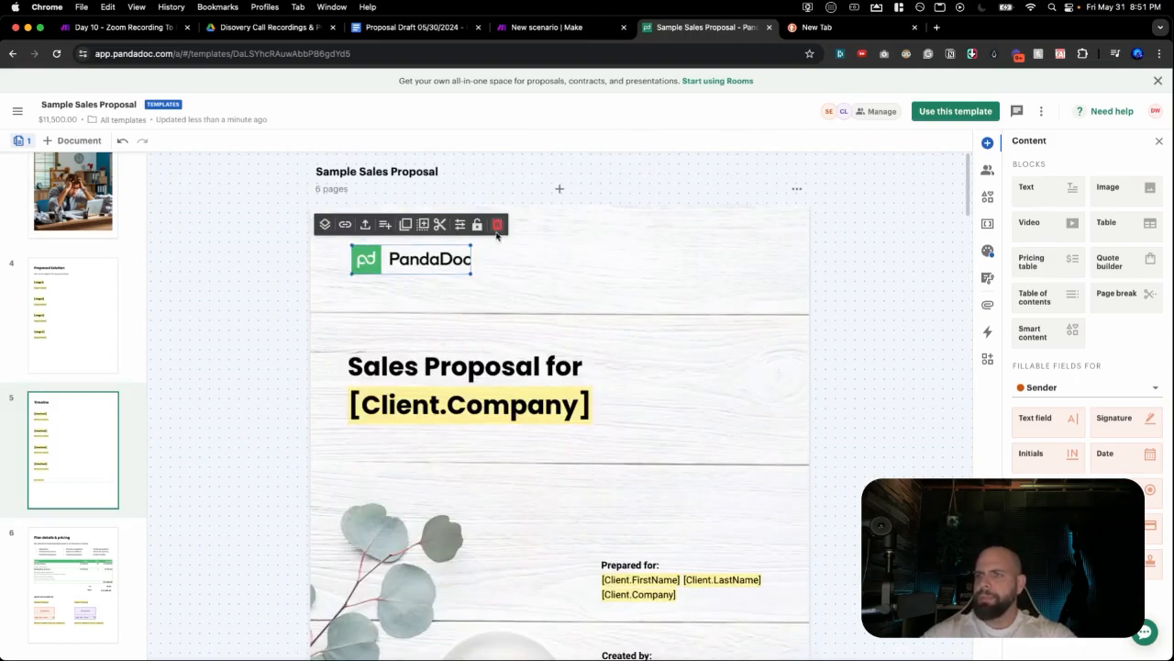
click(497, 224)
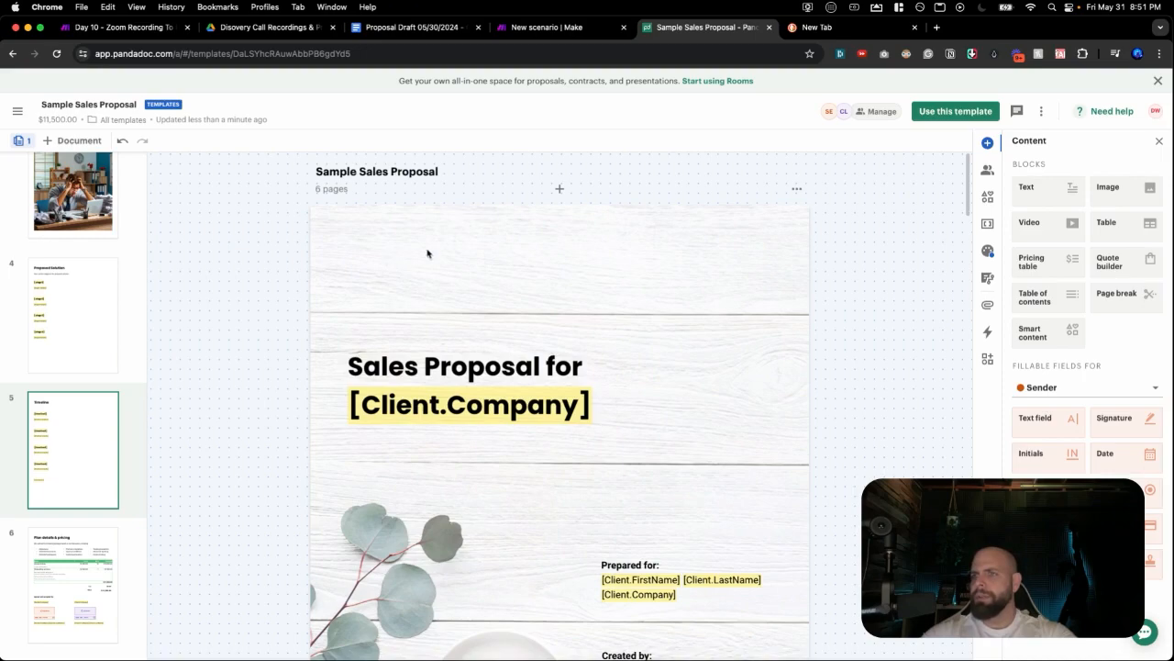
Scroll down past the Timeline page to the Plan details & pricing page.
scroll(426, 253, down, 20)
scroll(427, 257, down, 20)
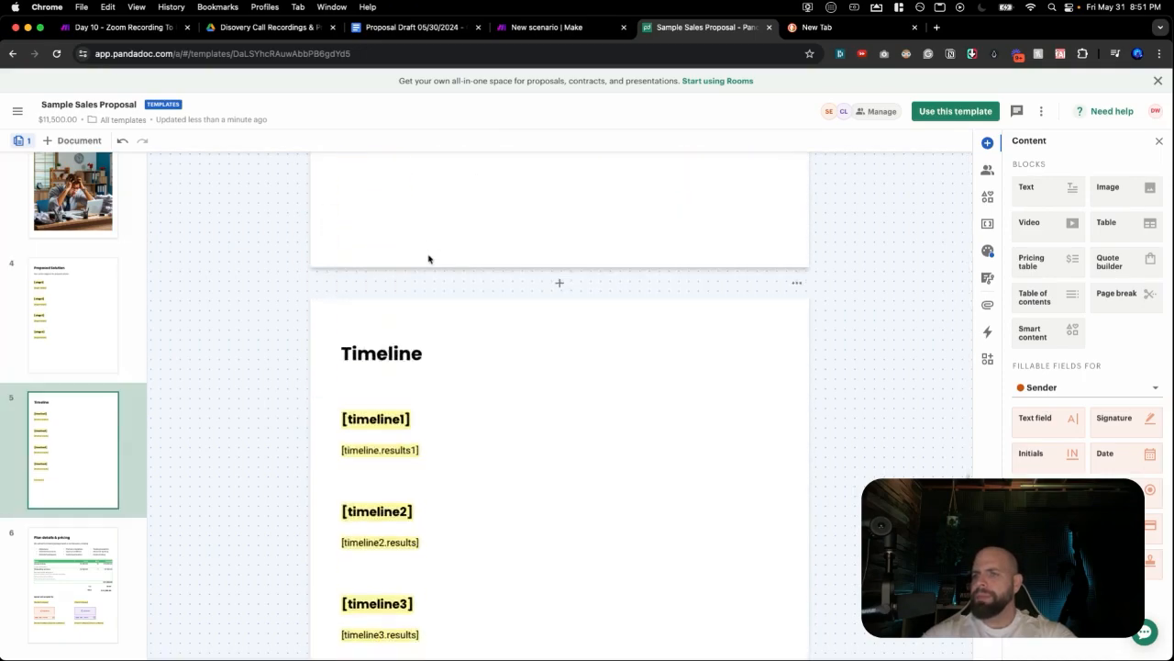
scroll(427, 258, down, 15)
scroll(427, 258, up, 5)
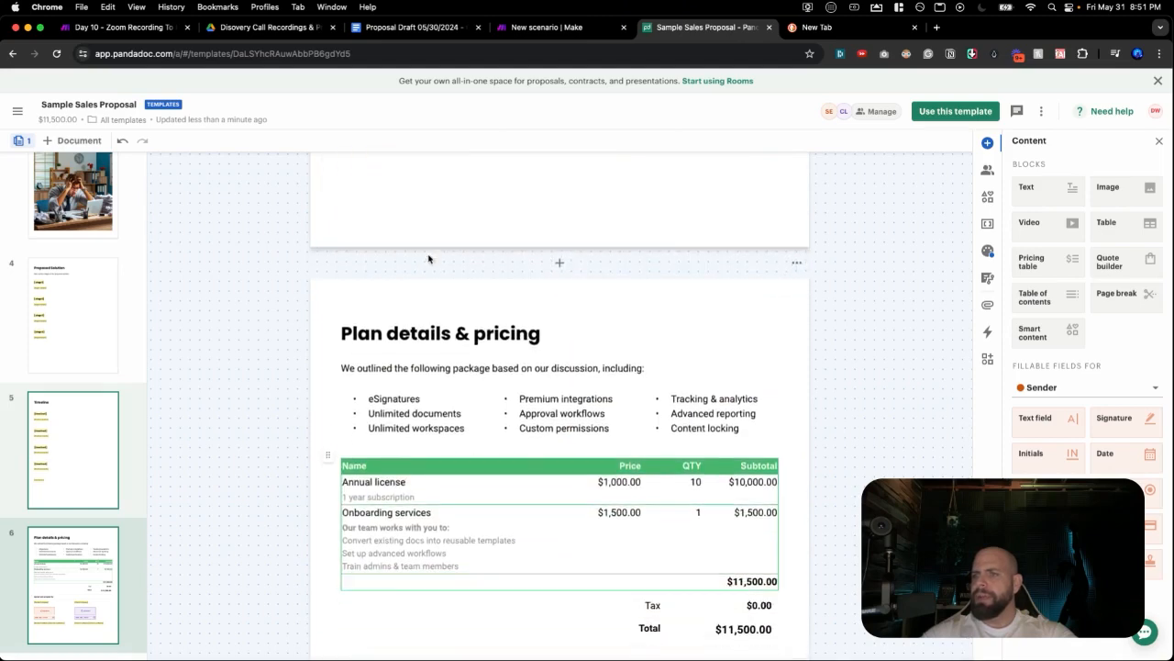
scroll(427, 258, down, 2)
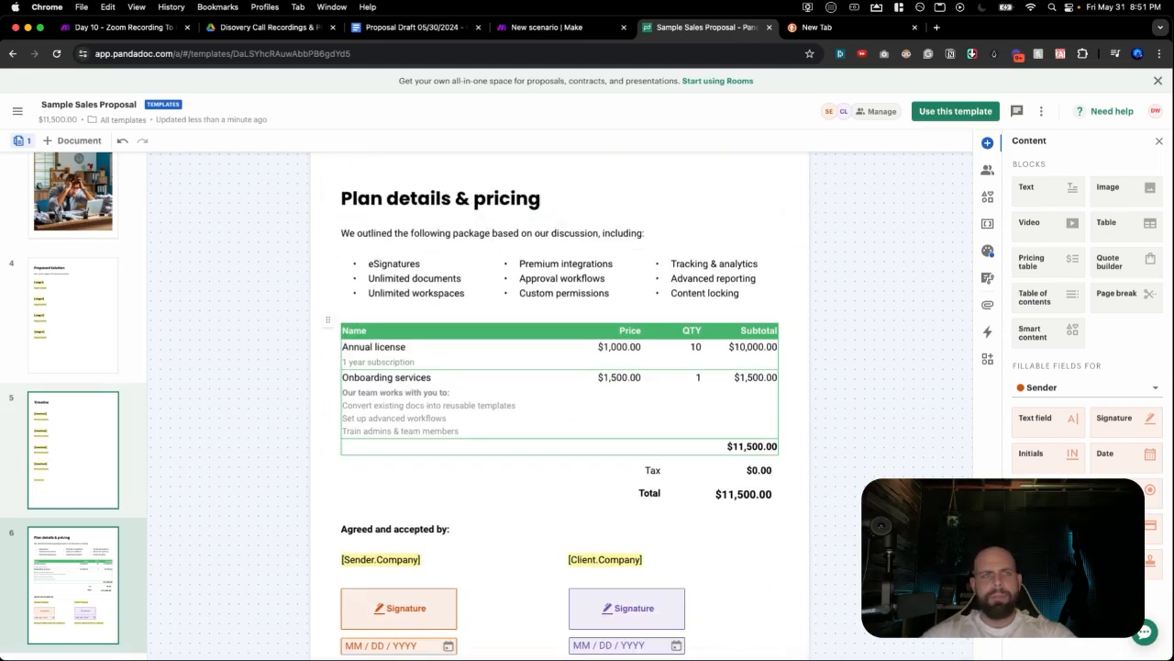
scroll(412, 343, down, 1)
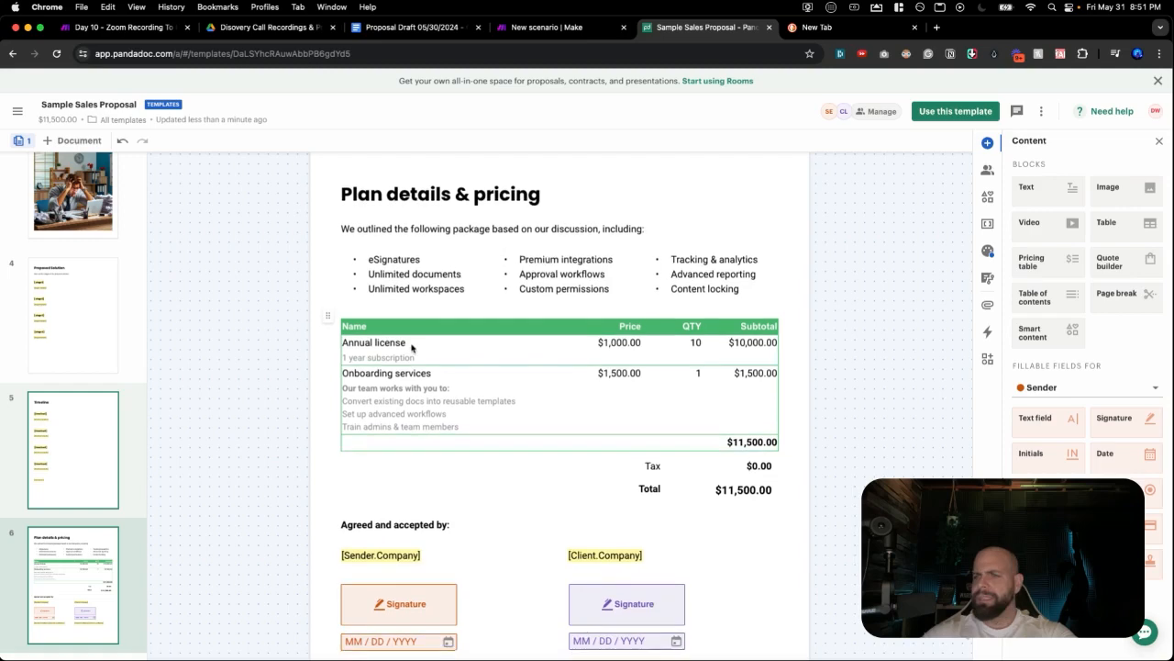
Delete the three-column Tracking & analytics feature bullet list above the pricing table.
click(477, 257)
click(465, 230)
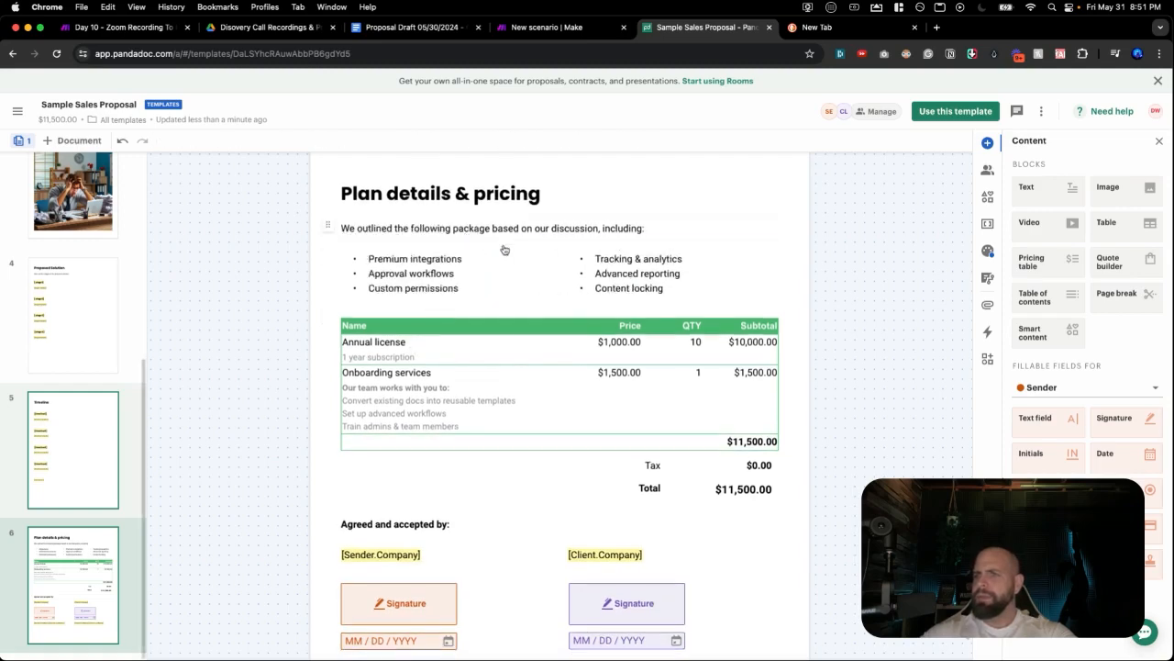
click(473, 258)
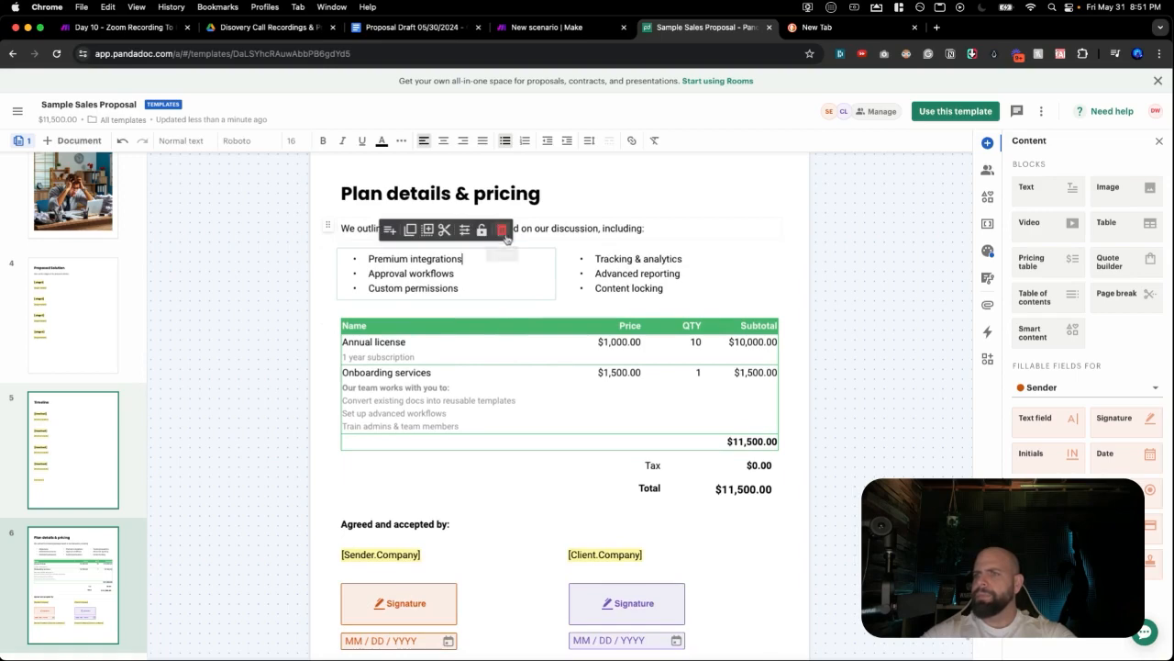
click(502, 230)
click(482, 261)
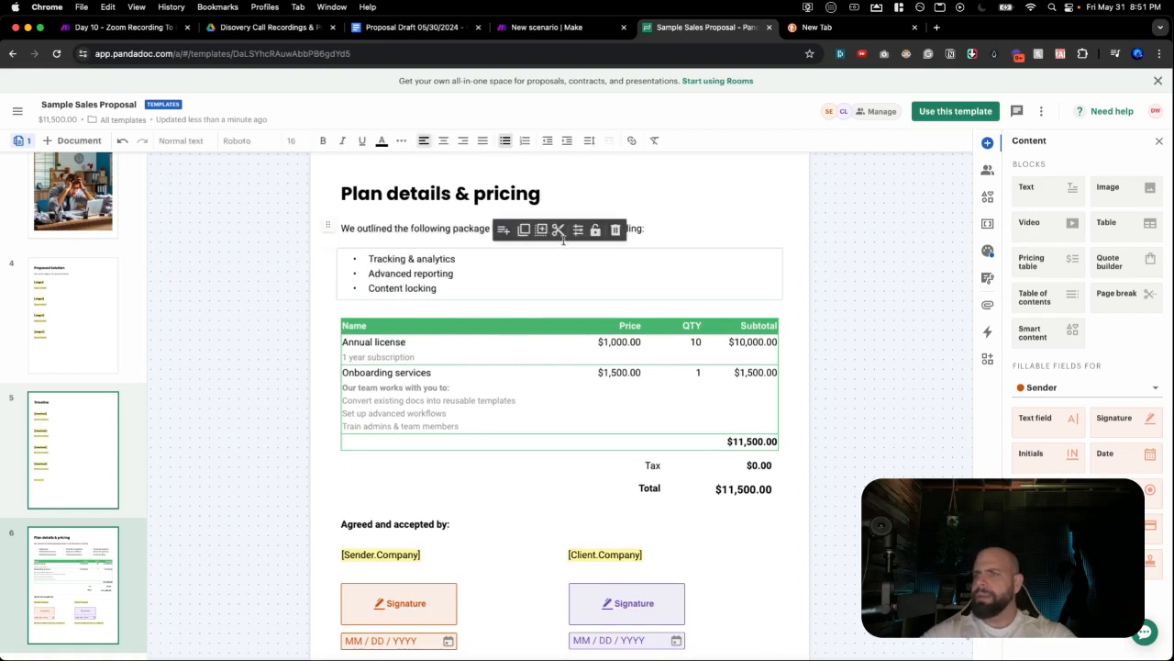
click(615, 230)
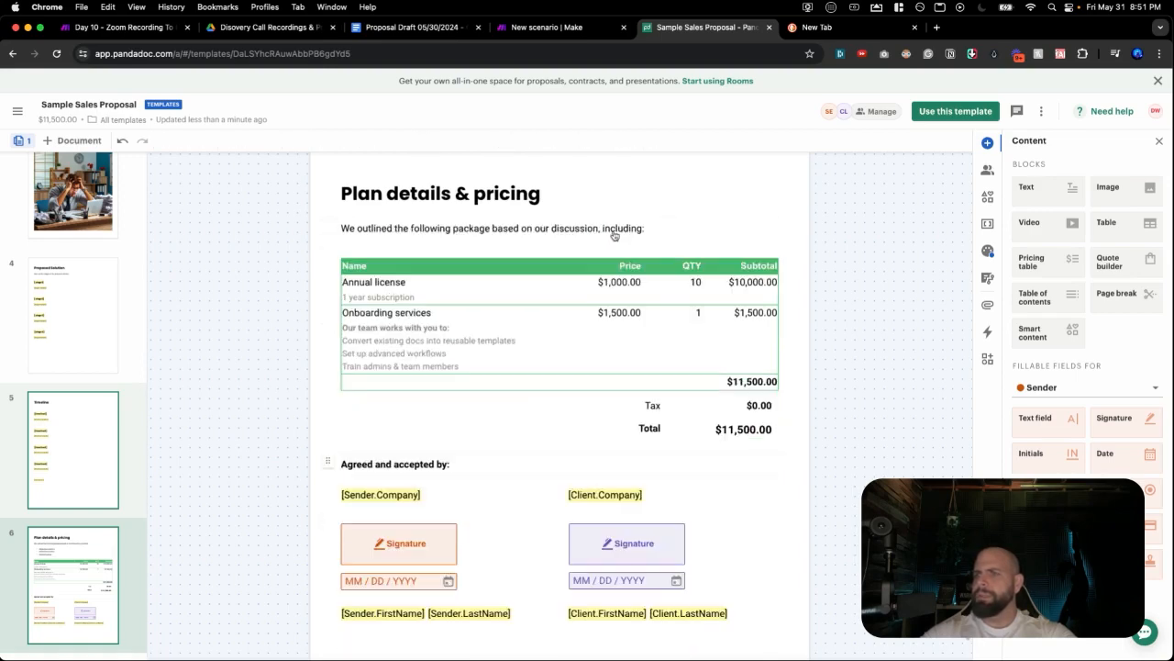
Replace 'Annual license' in the first pricing row with the [outcome.title] variable.
double_click(400, 285)
triple_click(401, 285)
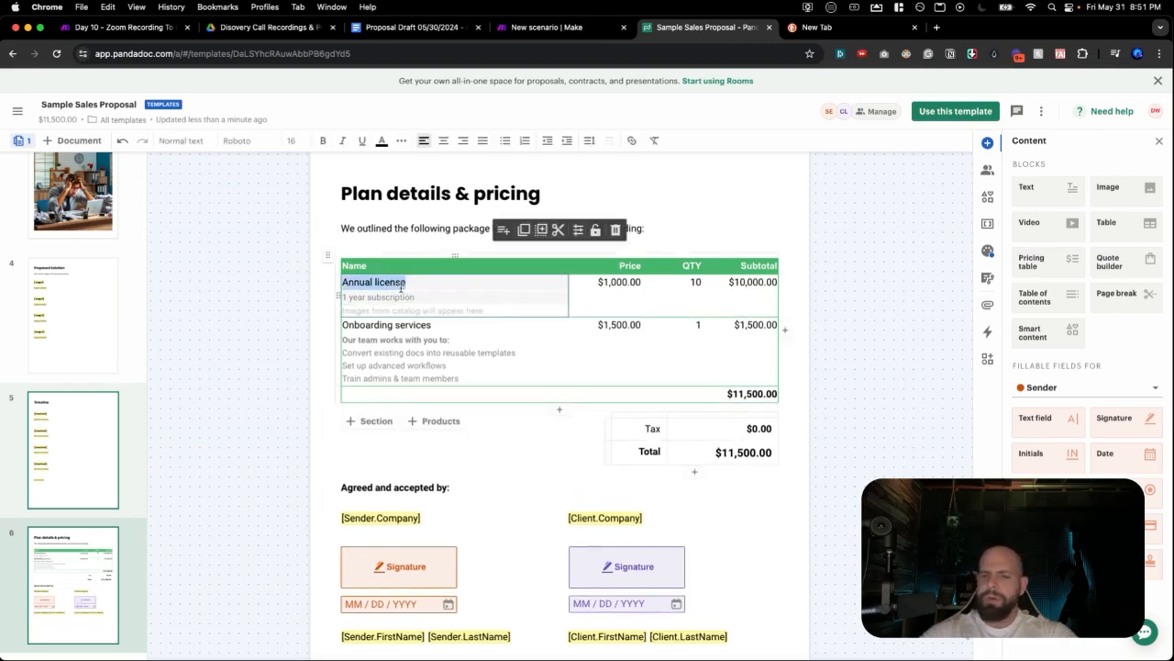
text([outcome.title)
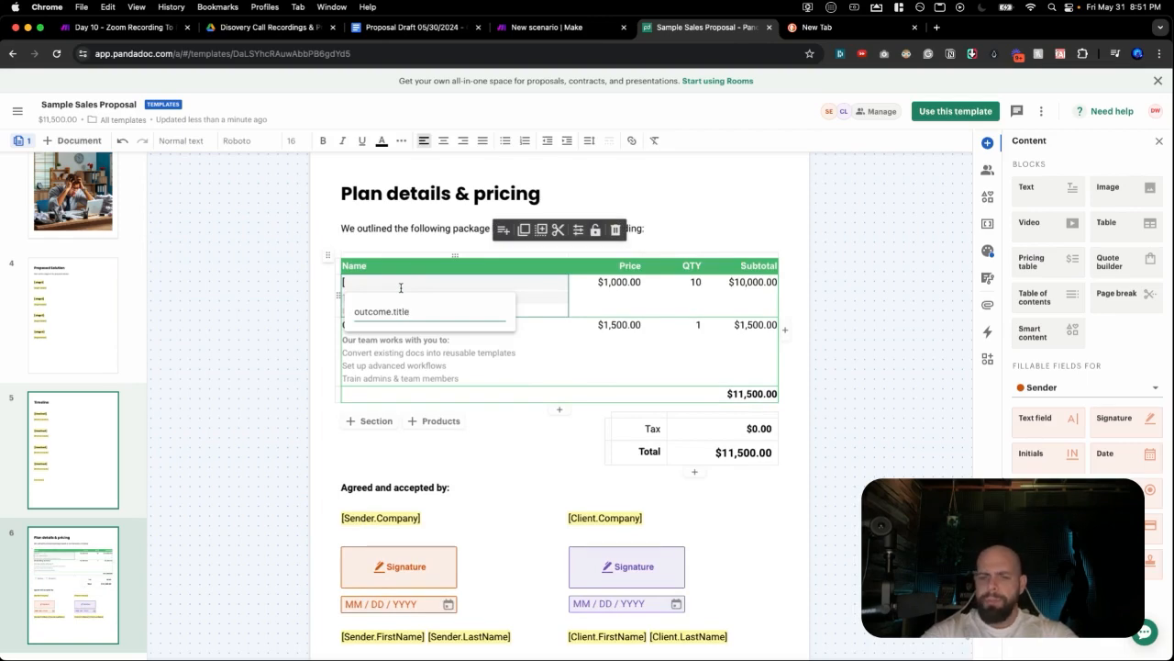
key(Return)
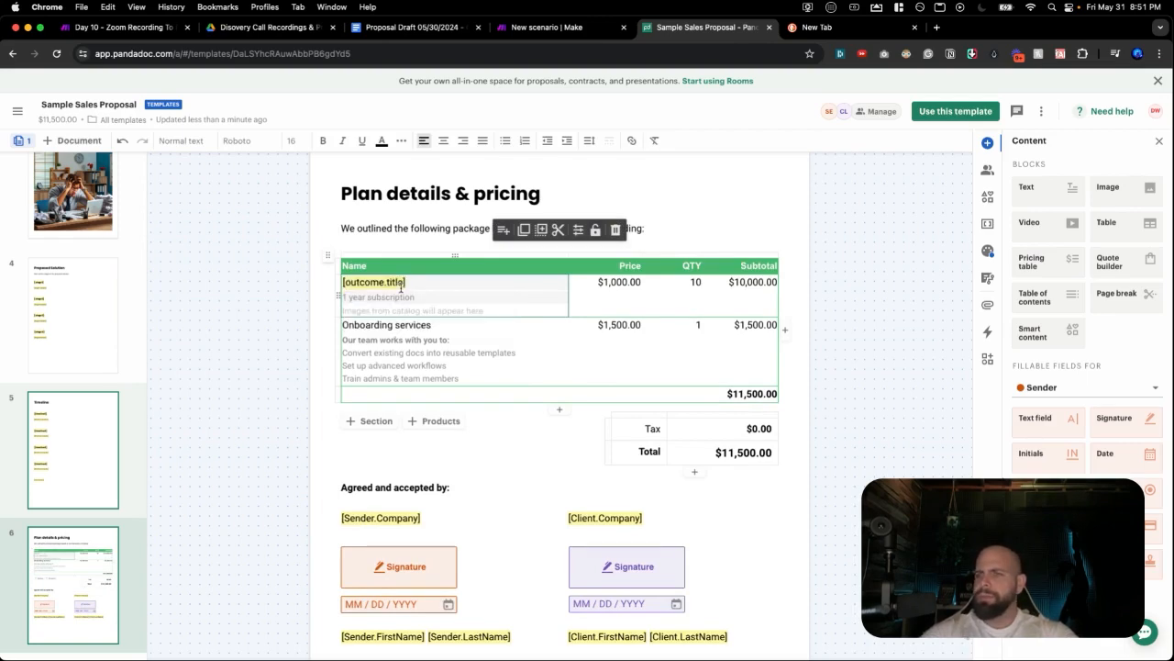
click(412, 29)
View the top of the Proposal Draft, then return to the Sample Sales Proposal template.
scroll(412, 293, up, 15)
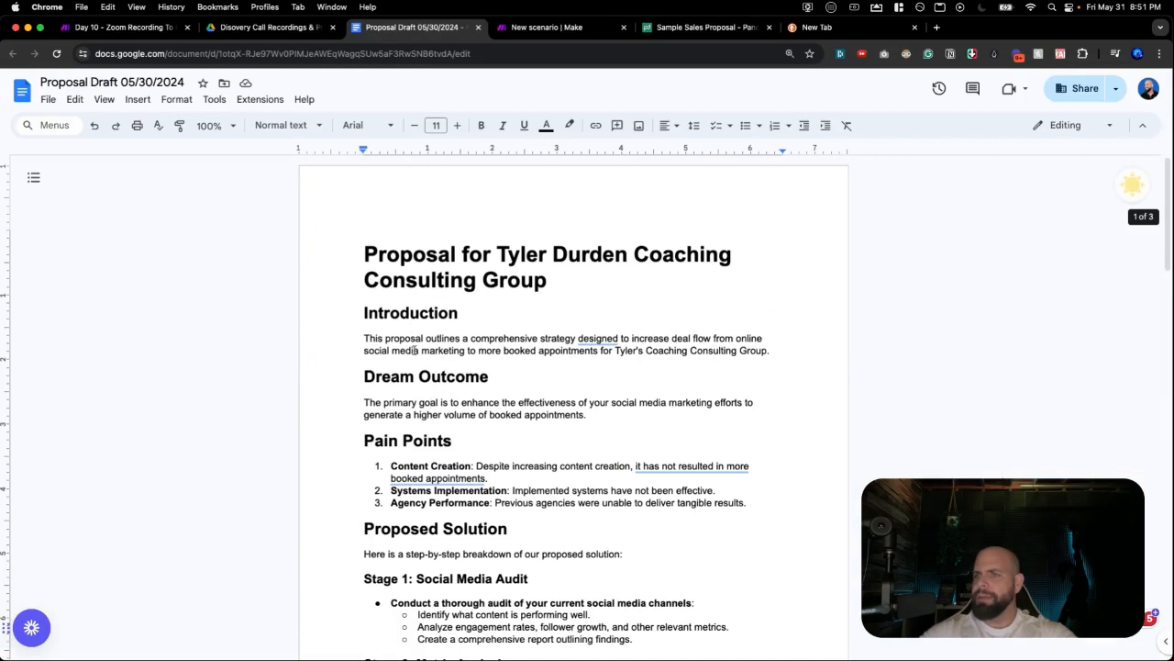
click(668, 36)
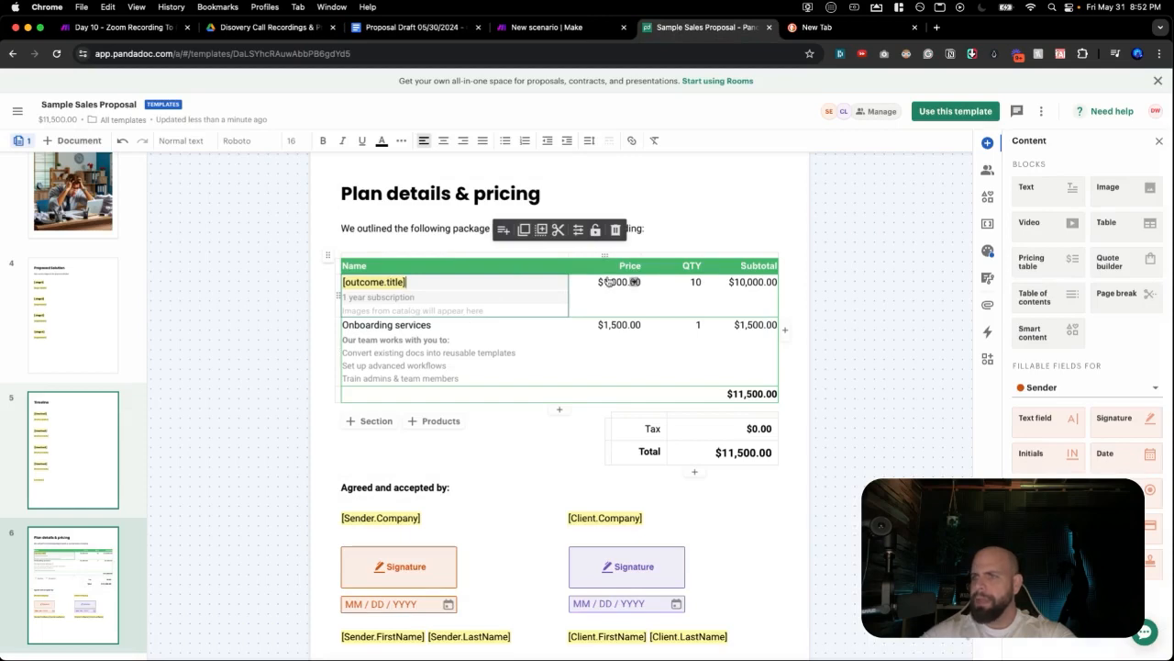
Reset the first row's quantity to 1 and hide the QTY column.
click(653, 269)
click(681, 281)
text(101)
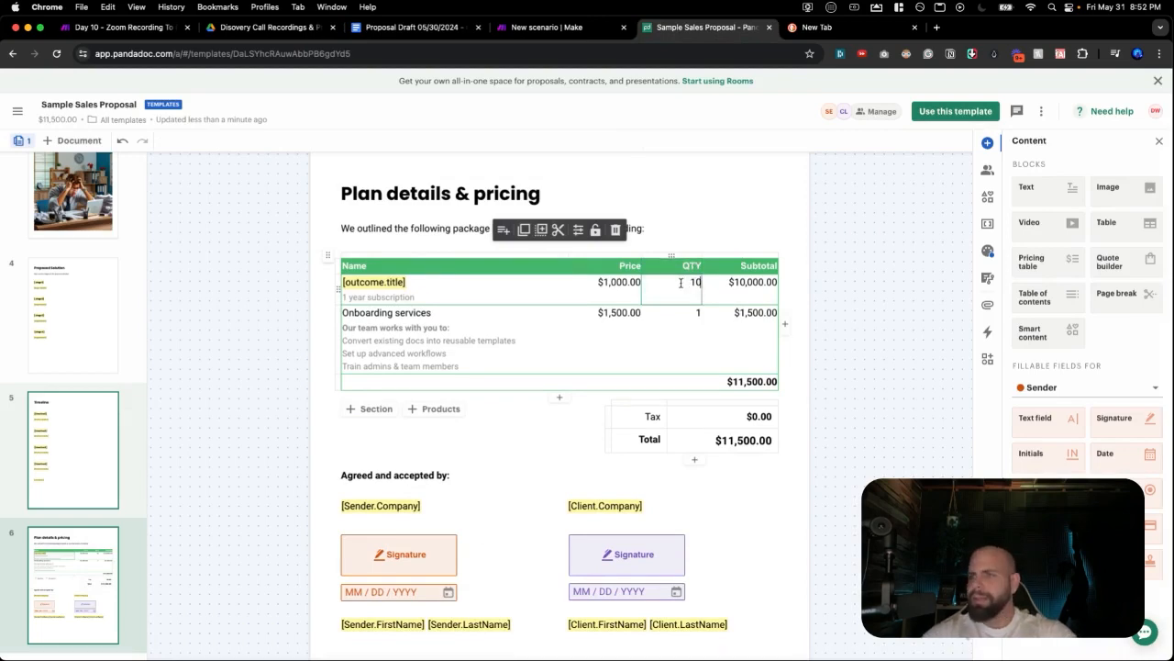
key(Return)
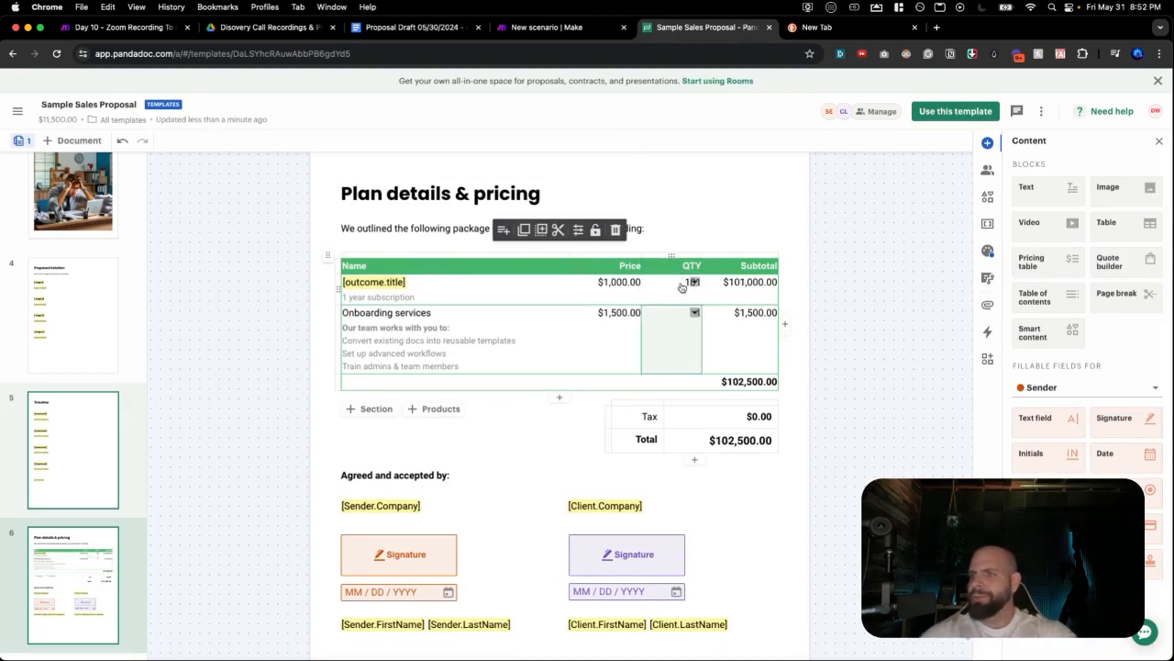
click(679, 281)
text(1)
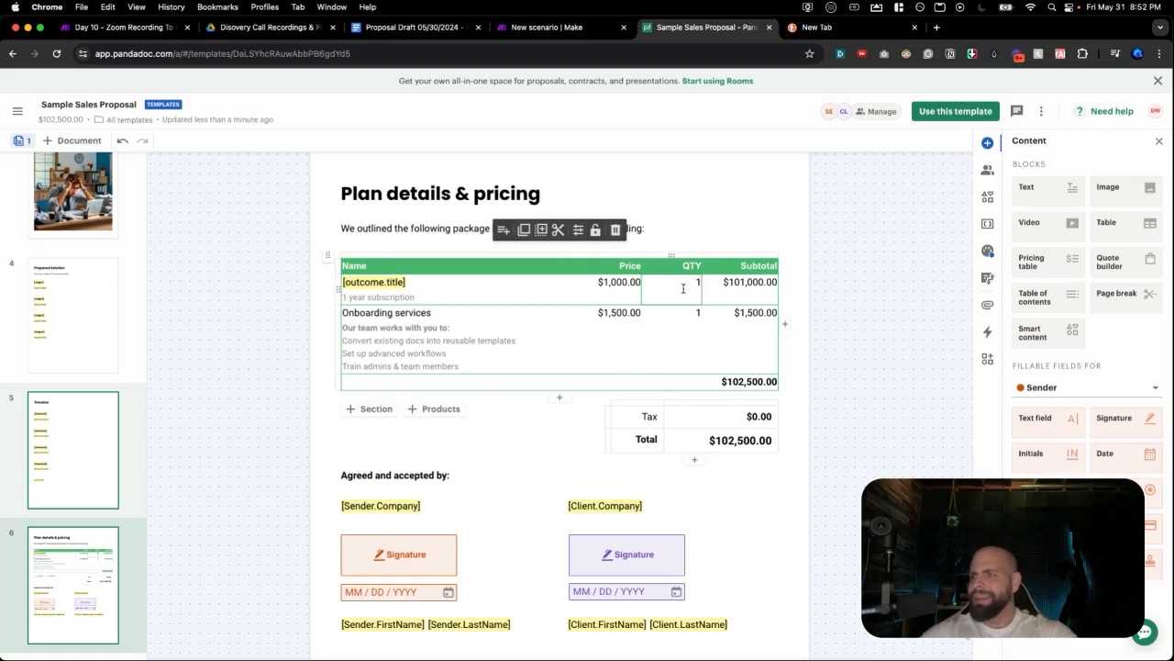
click(694, 266)
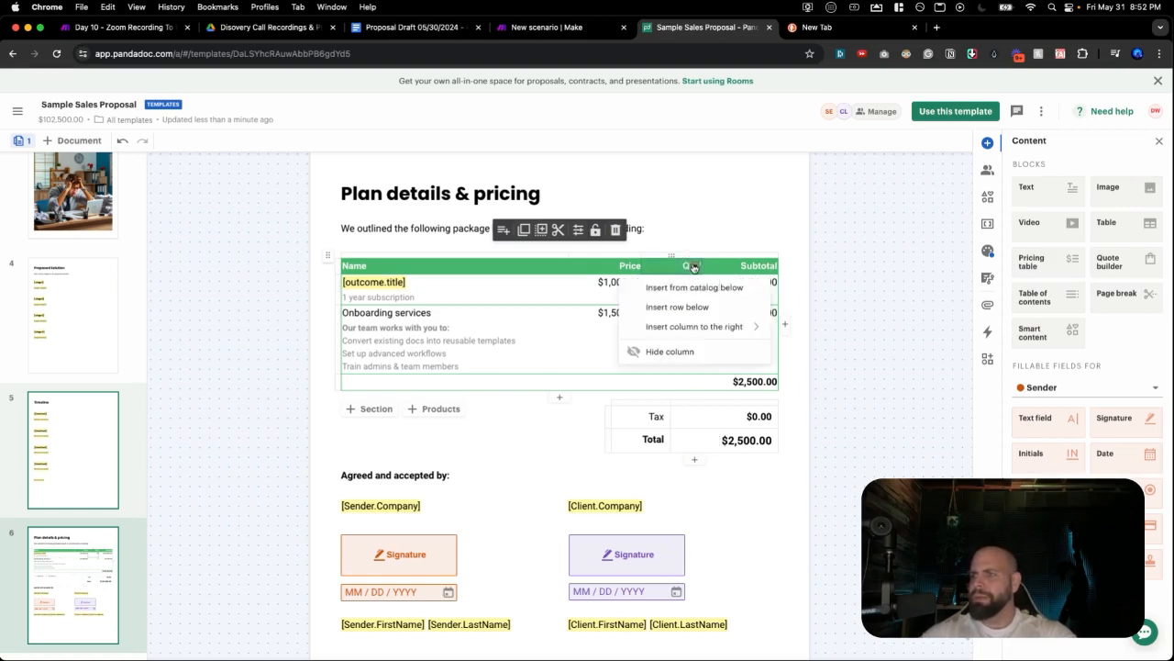
click(673, 351)
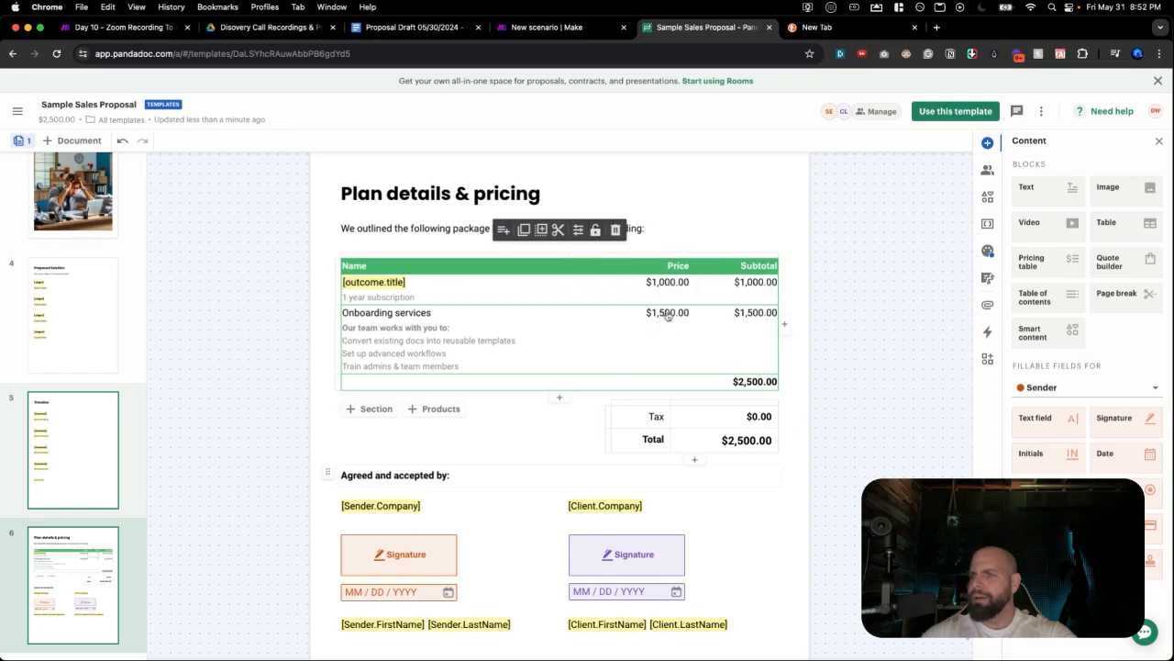
Hide the Subtotal column, leaving Name and Price with a $2,500.00 total.
click(680, 267)
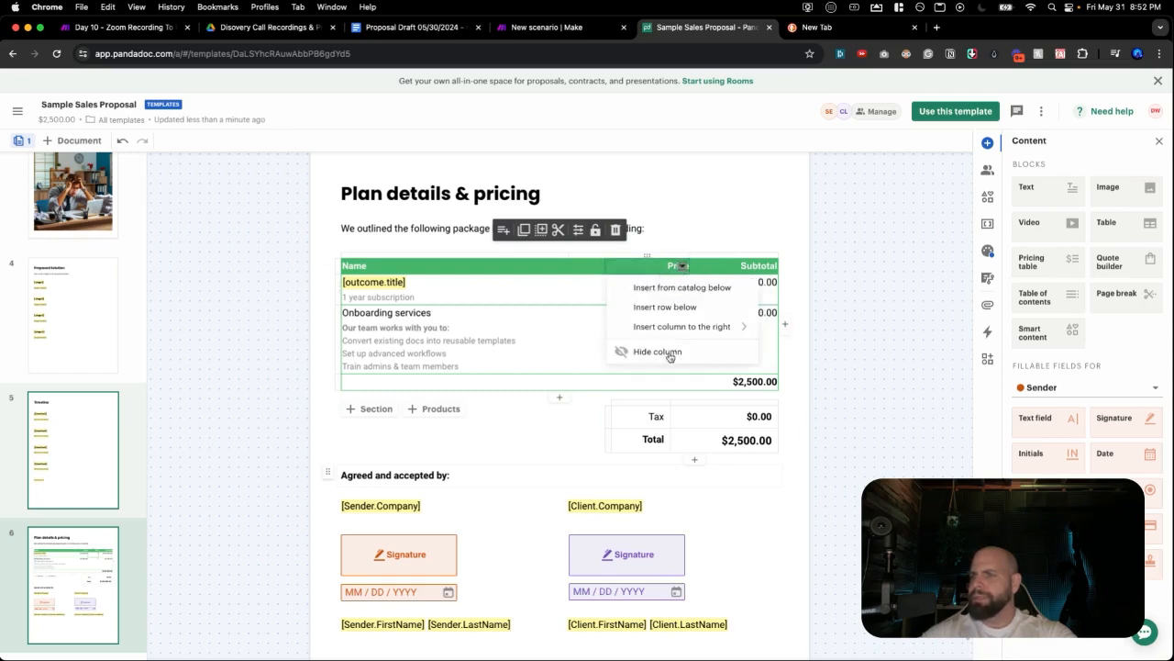
click(615, 292)
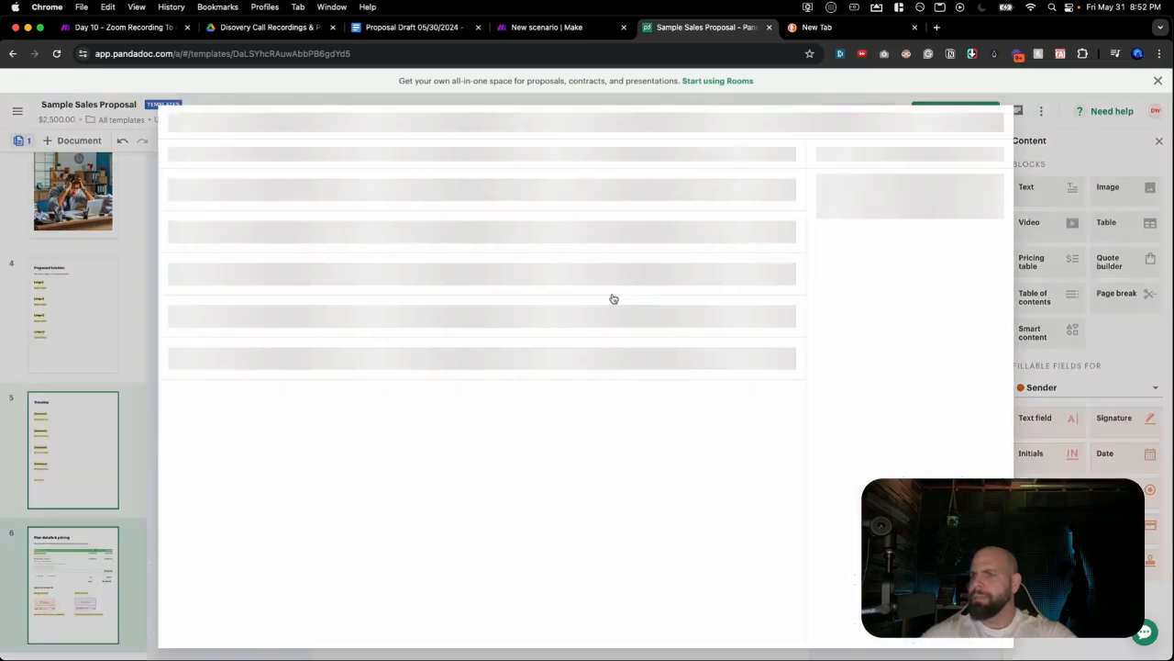
click(992, 123)
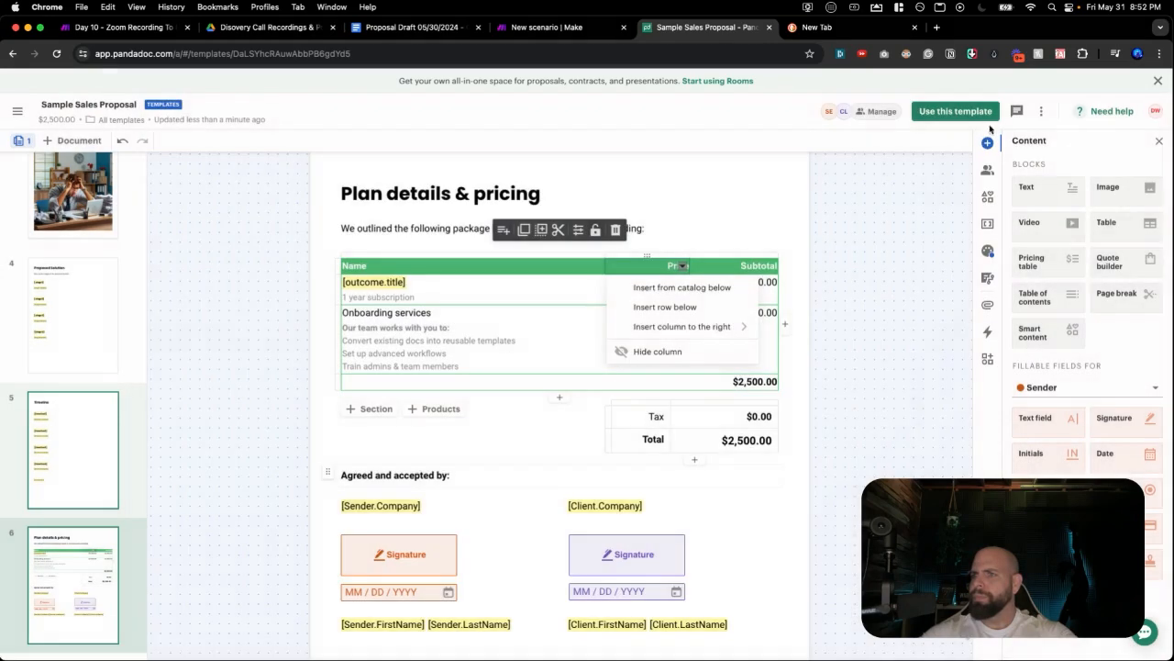
click(590, 338)
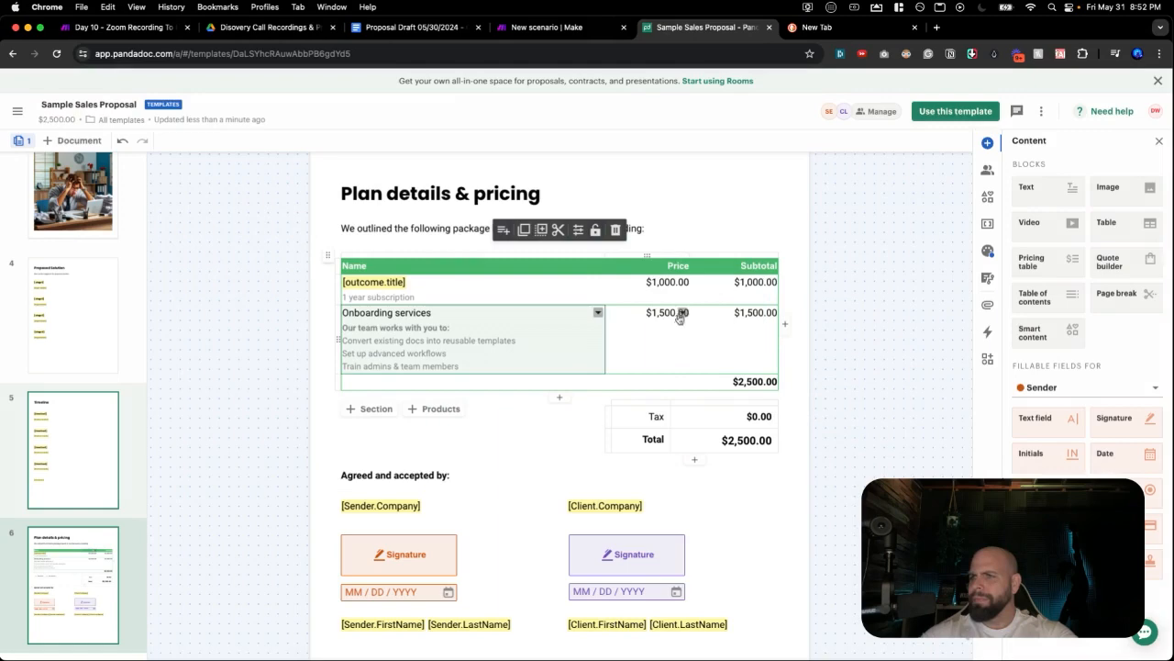
click(770, 266)
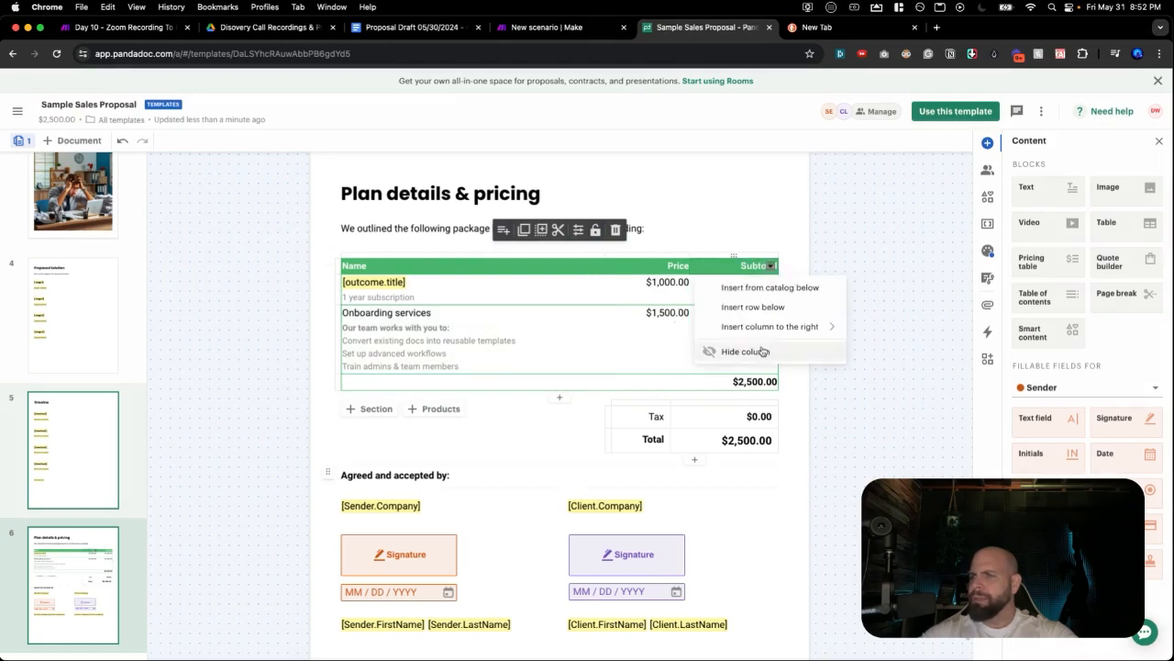
click(760, 351)
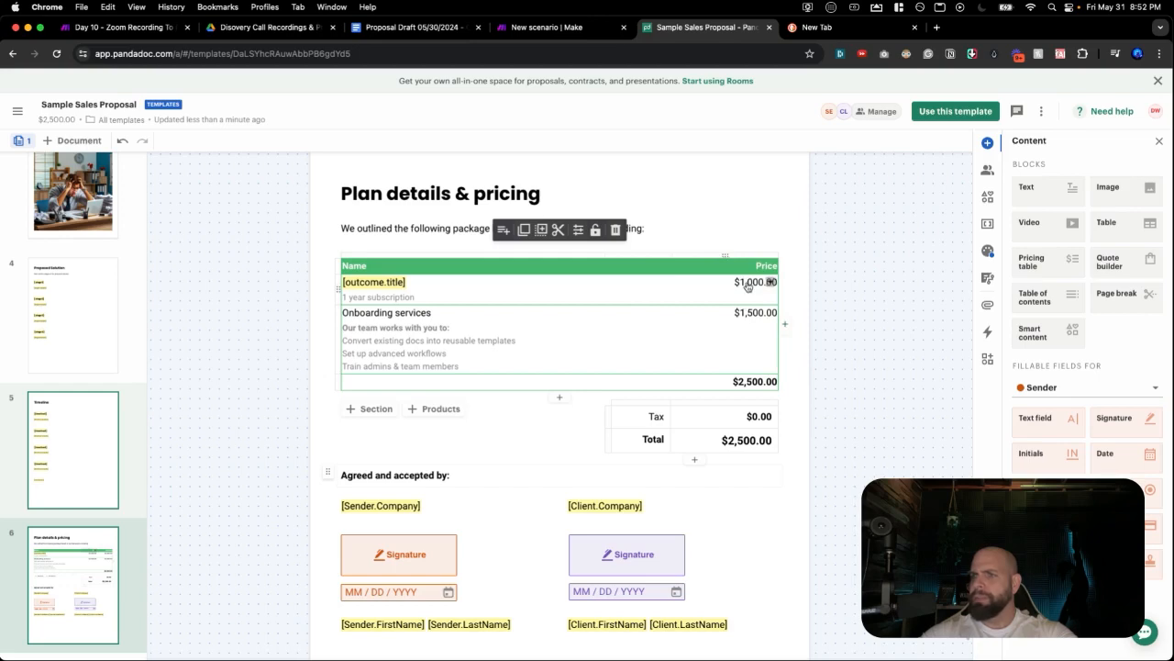
Rename the Onboarding services pricing item to Deliverables and delete its 'Our team works with you to:' line.
triple_click(425, 313)
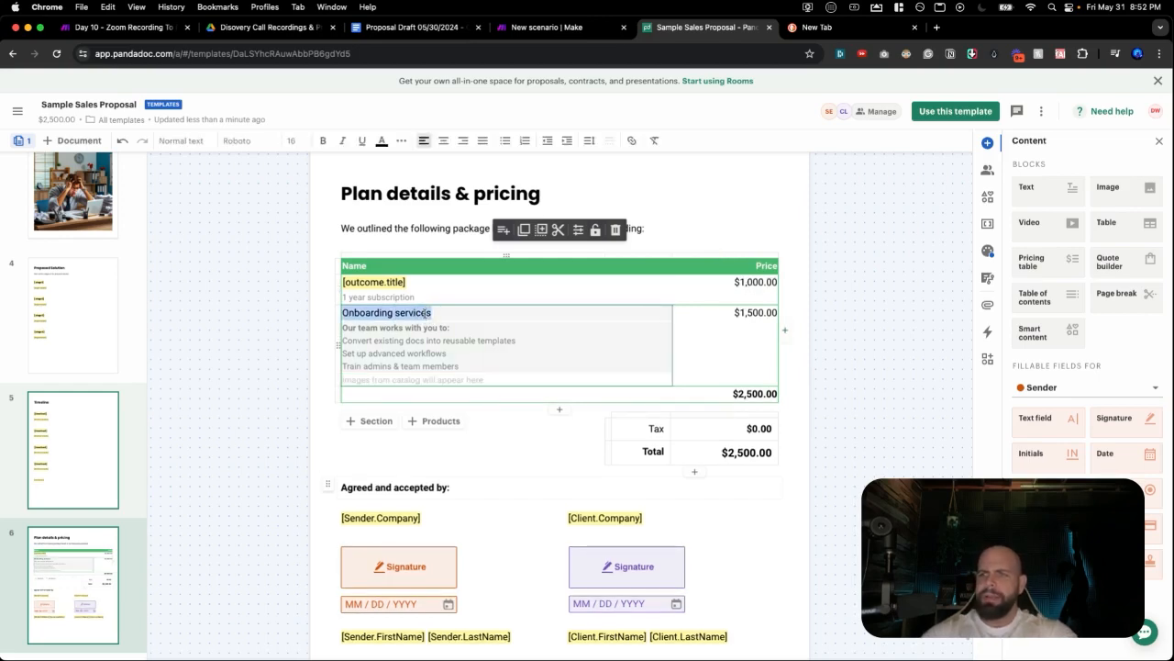
text(Servic)
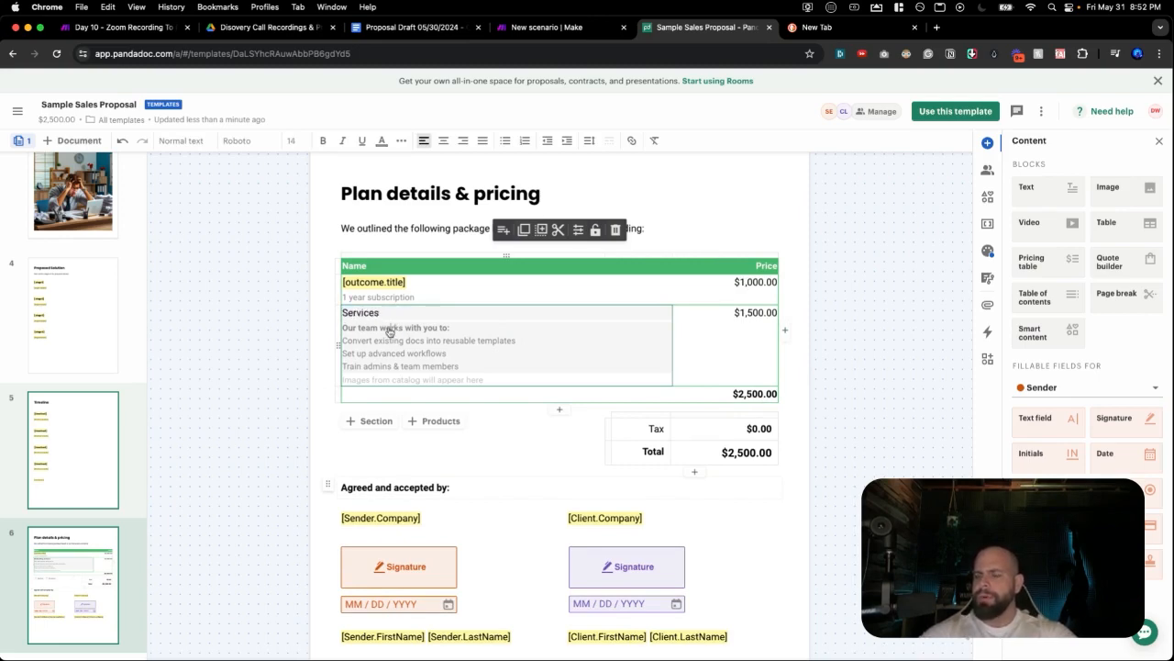
triple_click(390, 332)
double_click(358, 312)
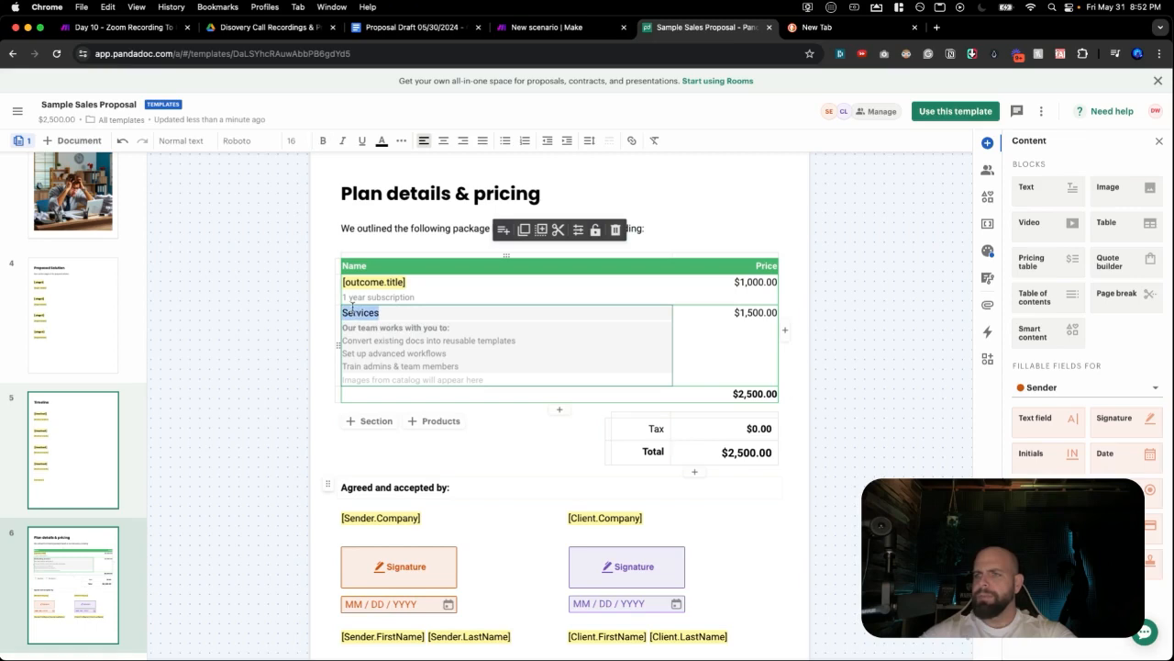
text(Deliverabl)
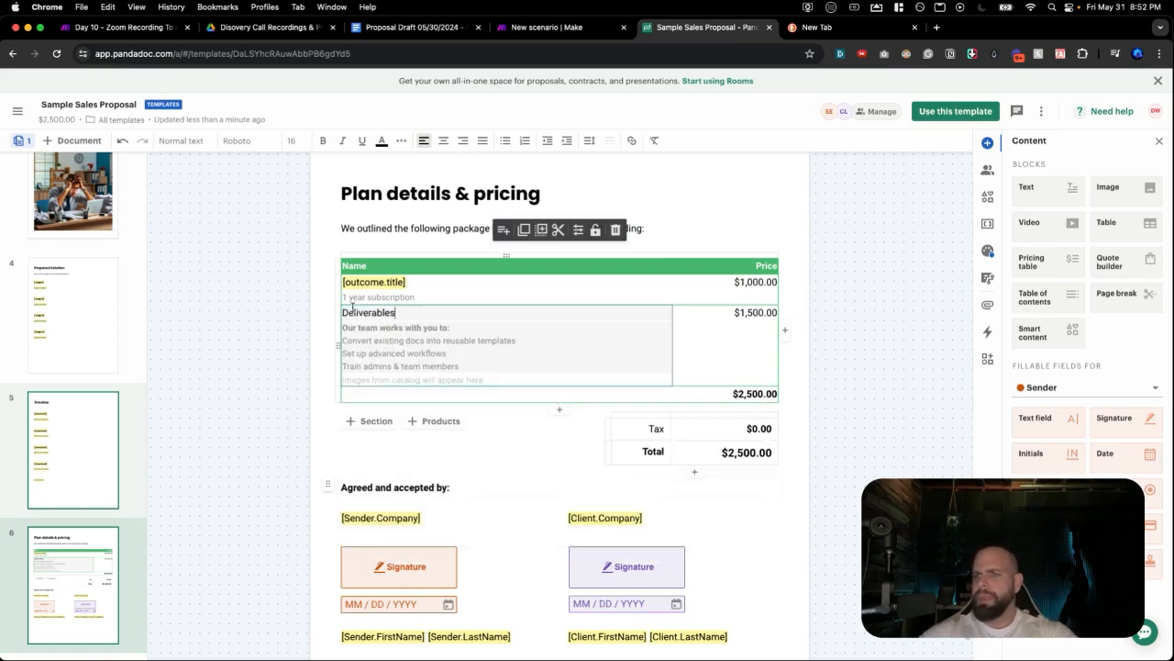
triple_click(356, 327)
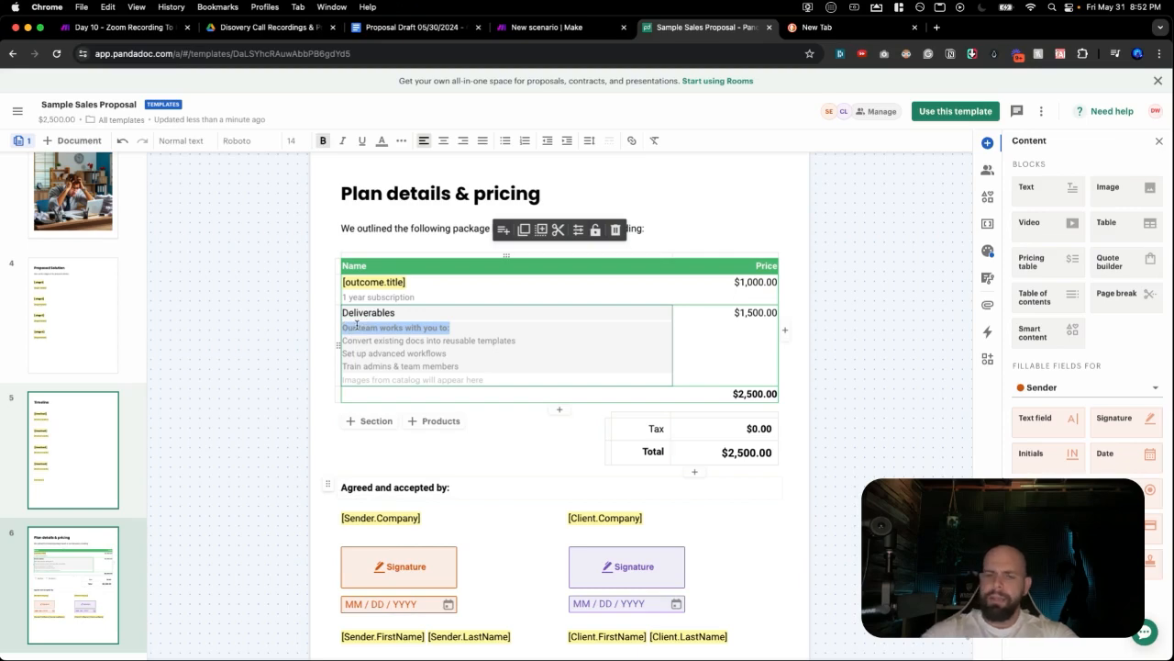
key(BackSpace)
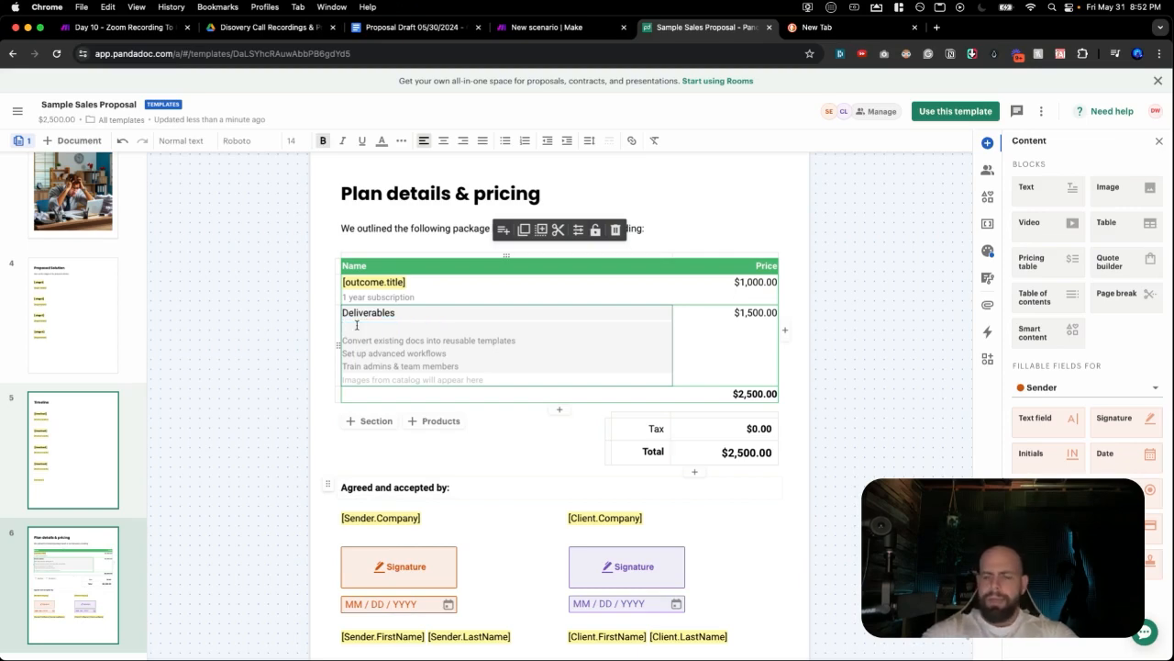
Insert the [stage1] variable on a new line beneath Deliverables.
scroll(374, 314, up, 5)
scroll(374, 314, up, 5)
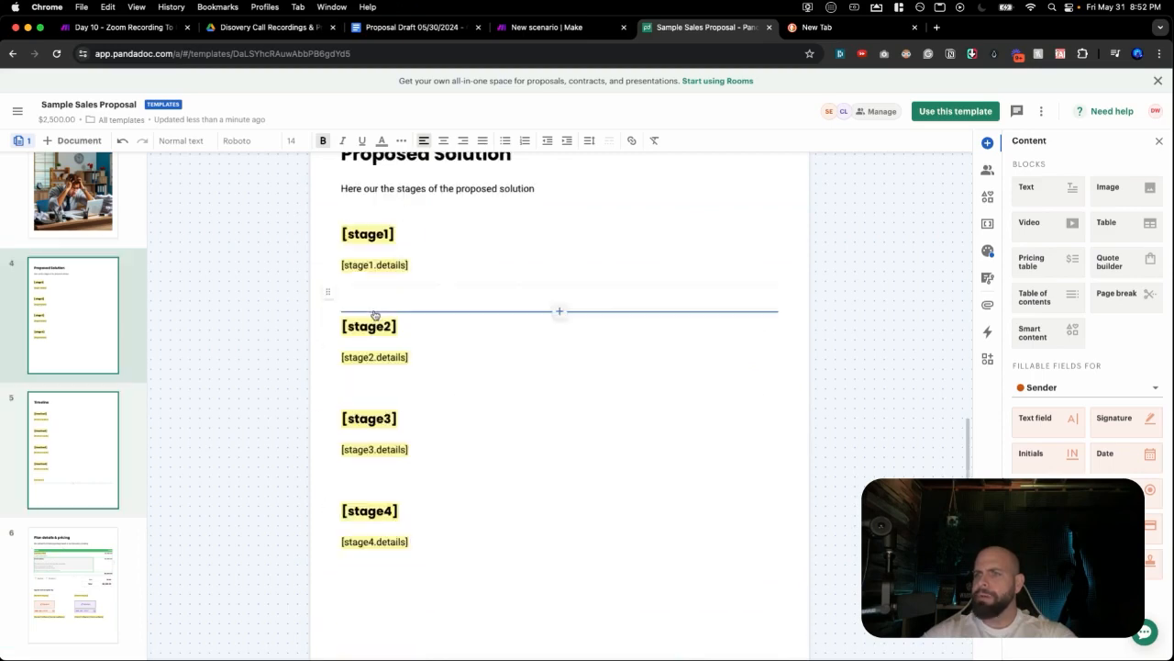
scroll(375, 313, down, 5)
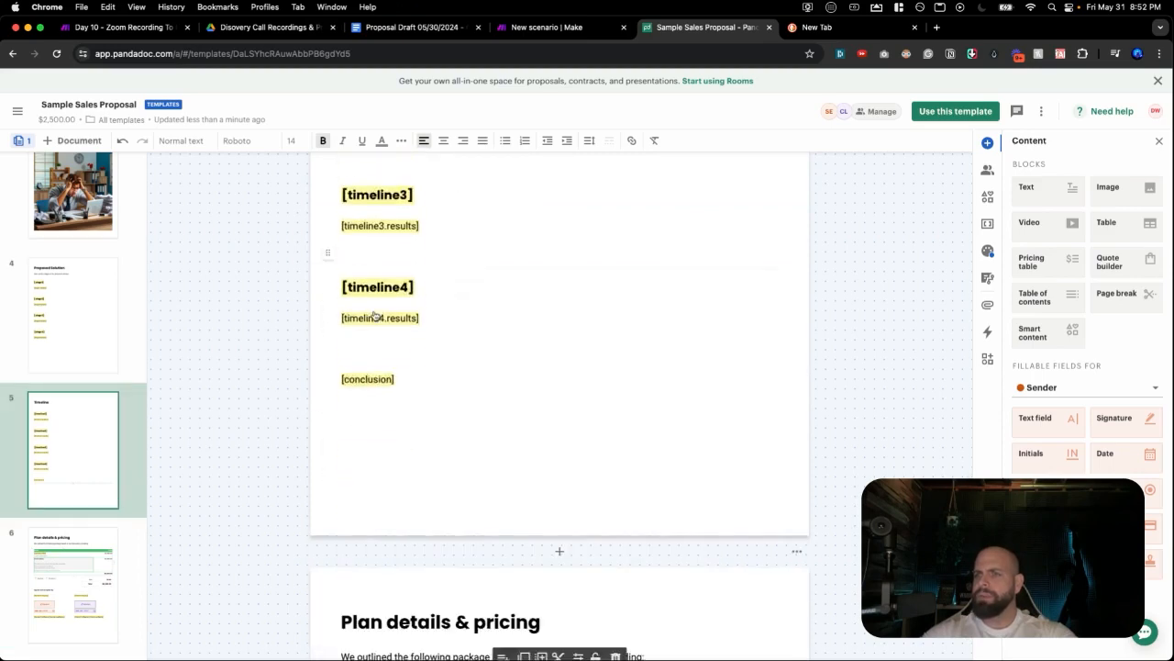
scroll(375, 314, down, 6)
scroll(374, 316, up, 2)
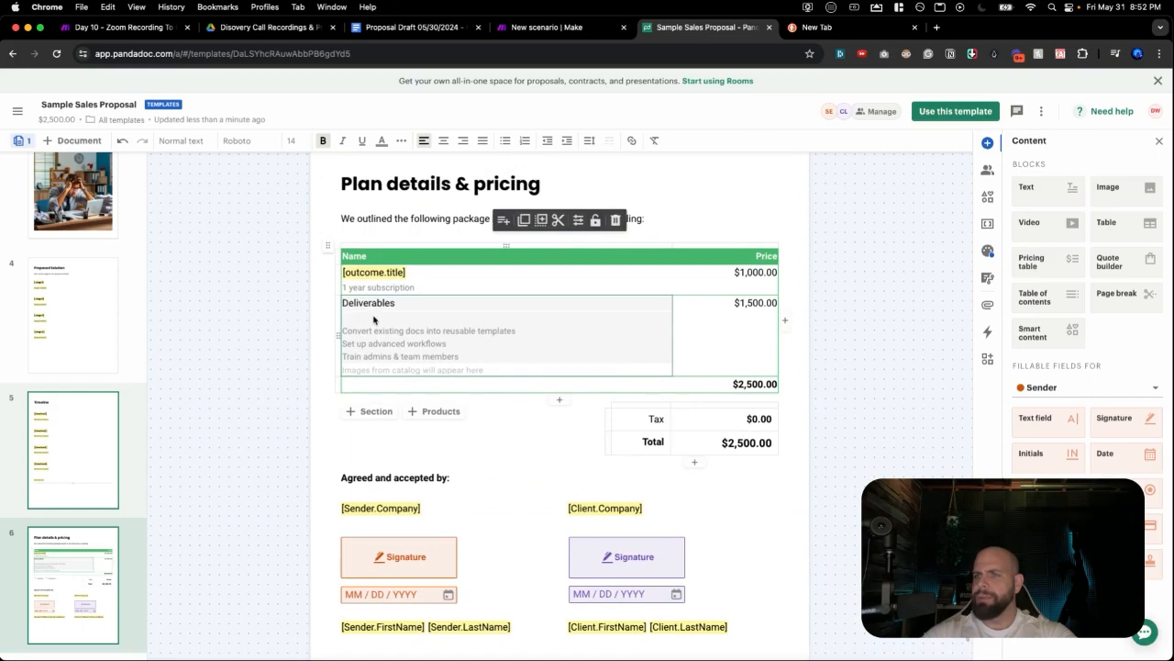
click(373, 318)
text([stag)
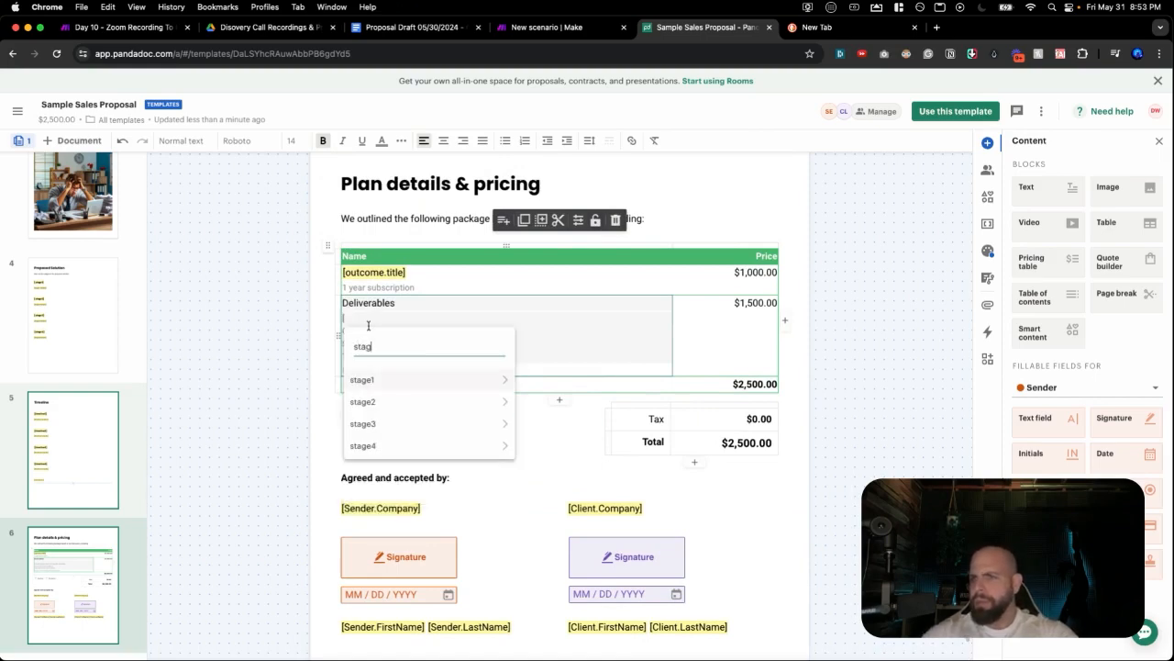
click(379, 380)
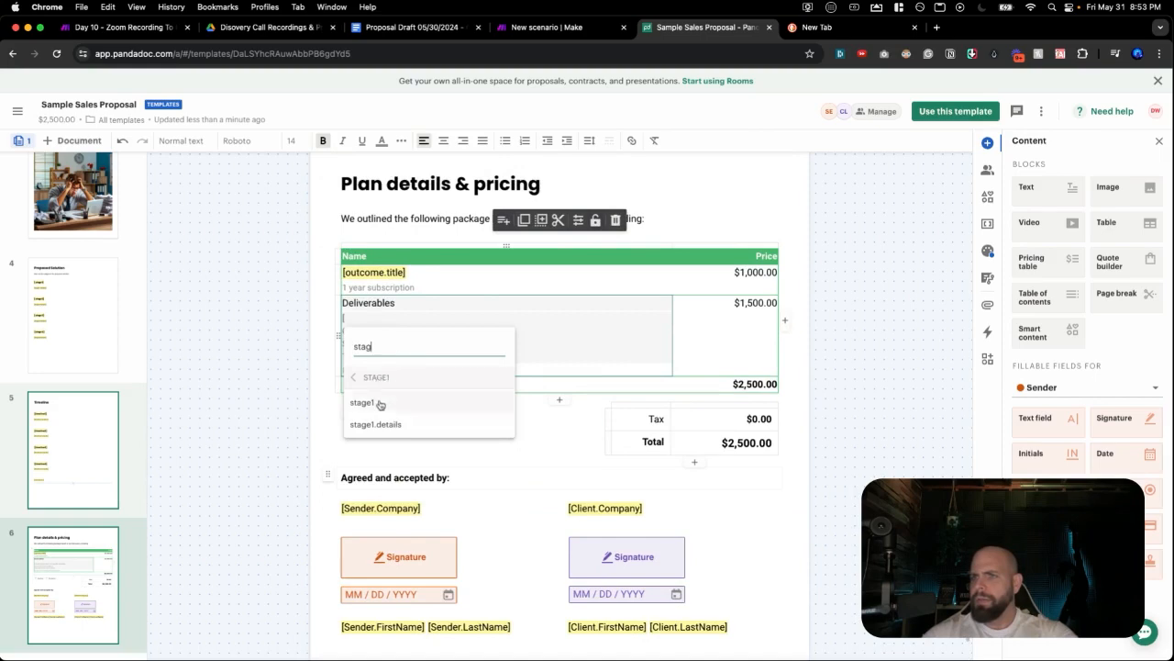
click(379, 409)
Replace the Convert existing docs, Set up advanced workflows and Train admins lines with [stage2], [stage3], [stage4].
triple_click(376, 333)
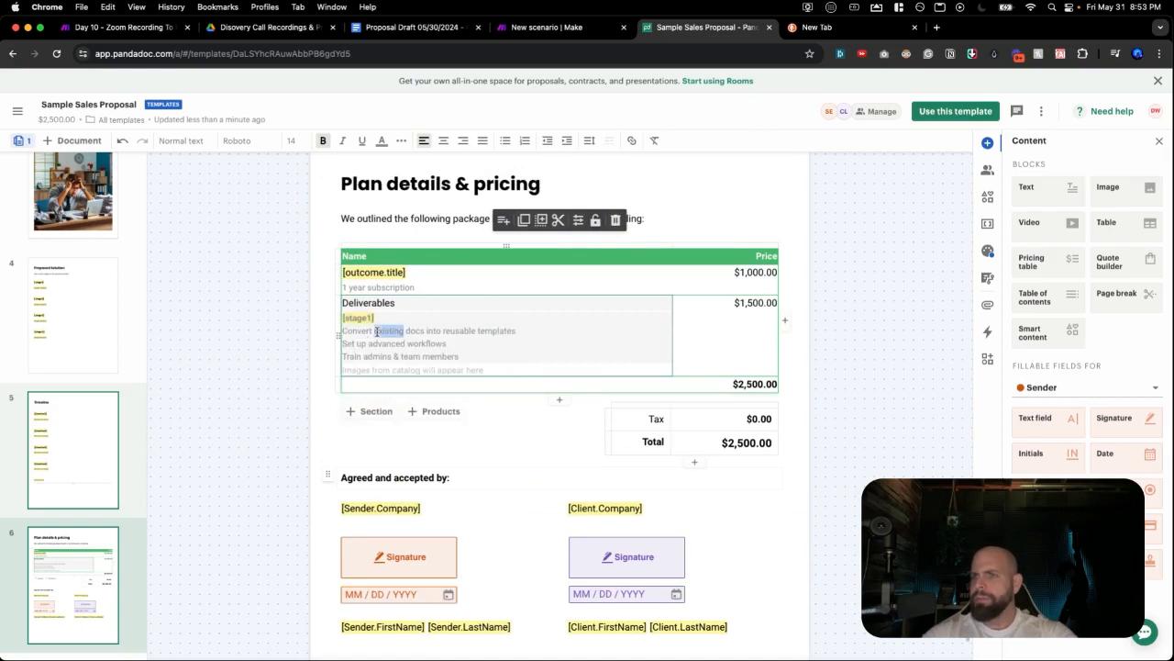
key(BackSpace)
text([)
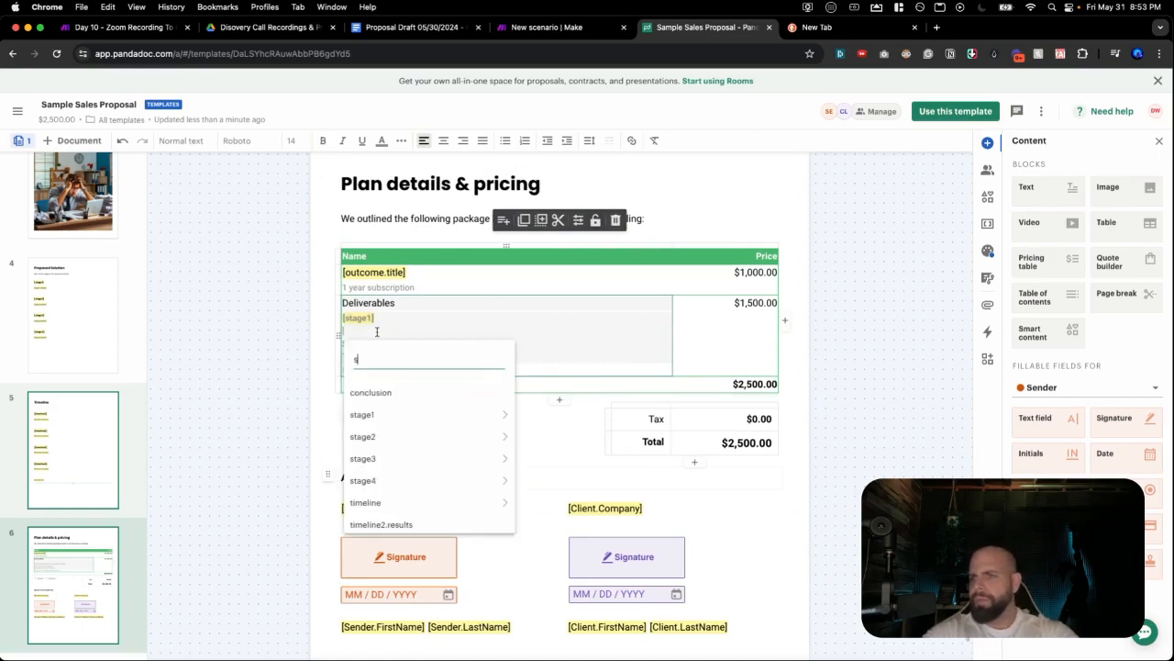
text(st)
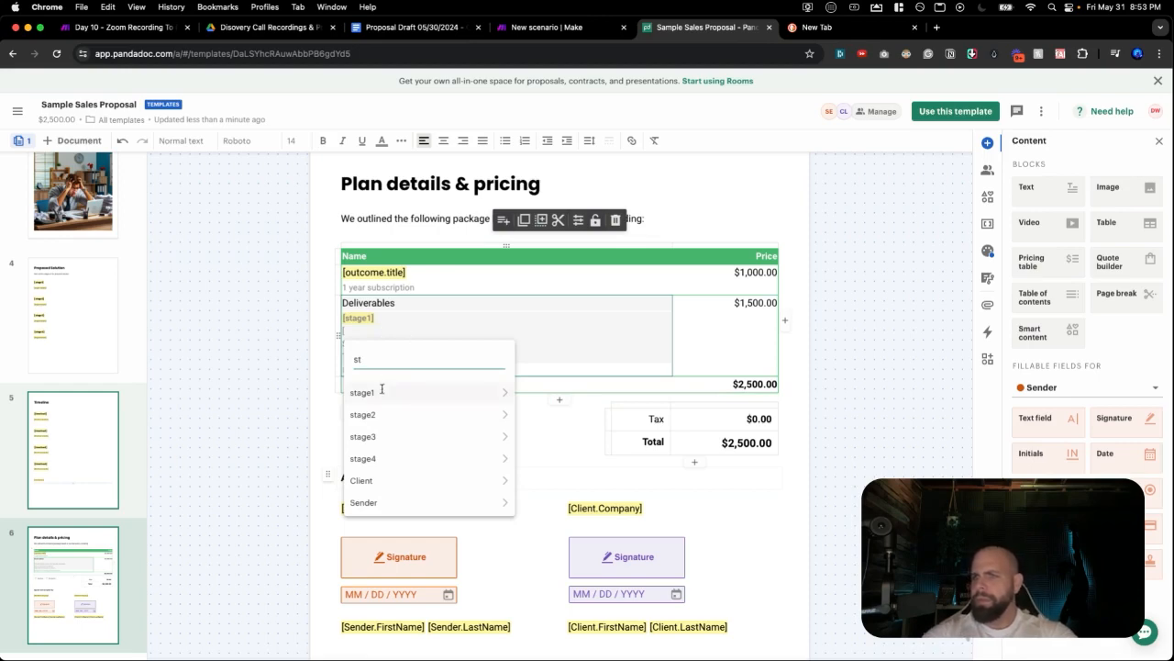
click(375, 415)
click(375, 418)
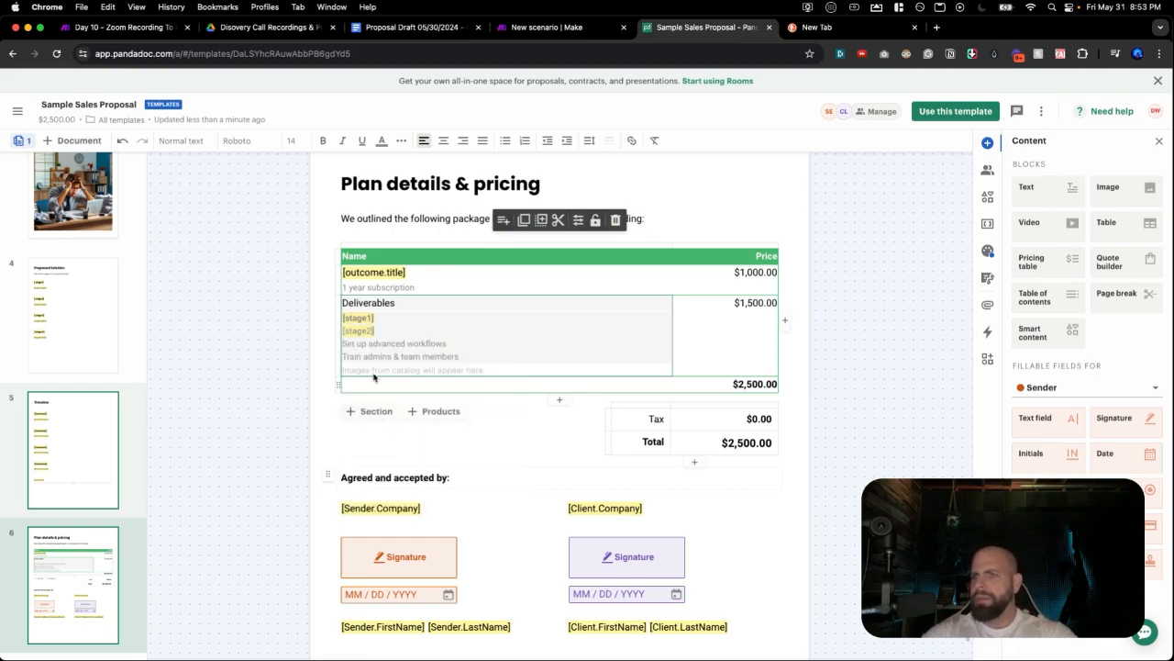
triple_click(376, 344)
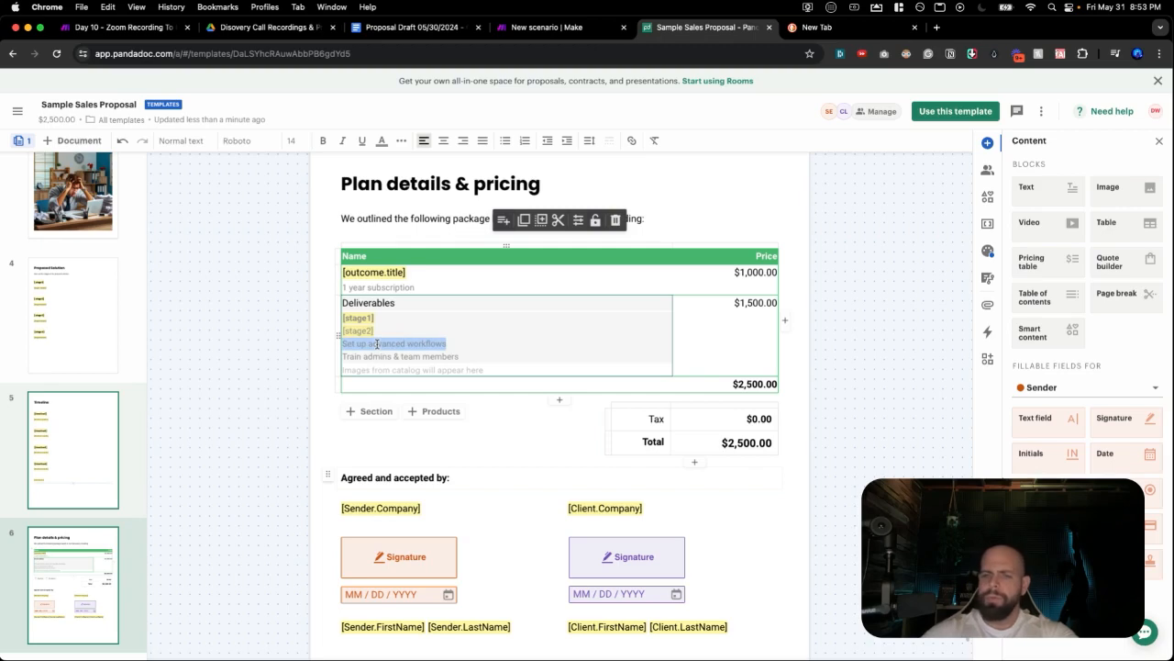
text([)
text(stag)
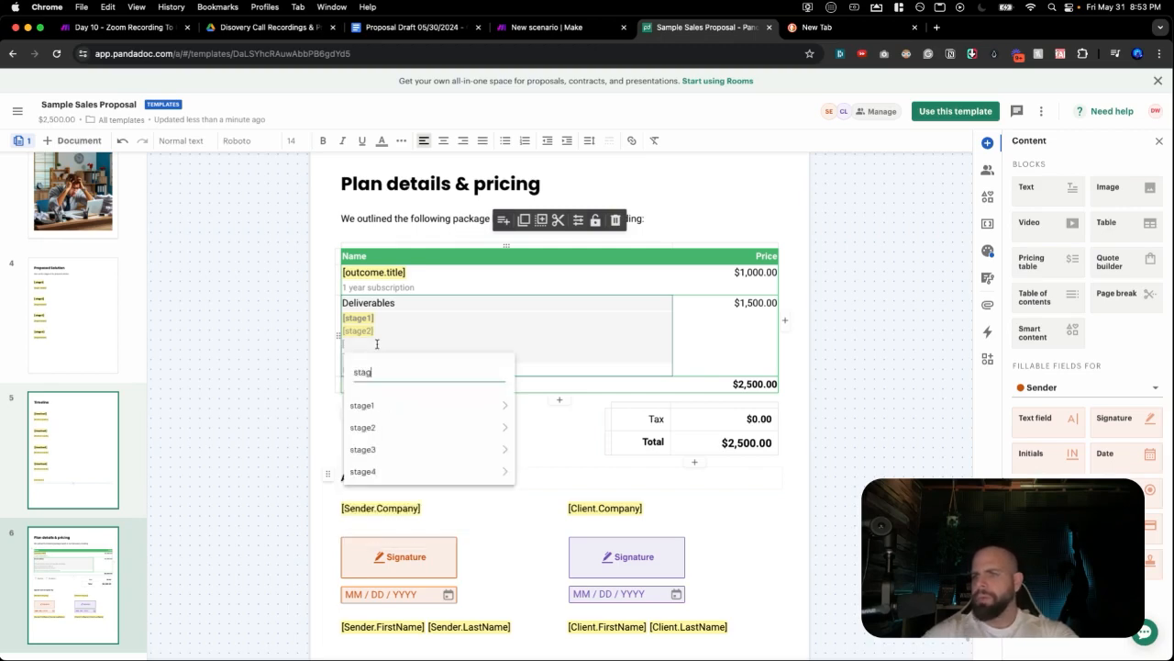
click(376, 450)
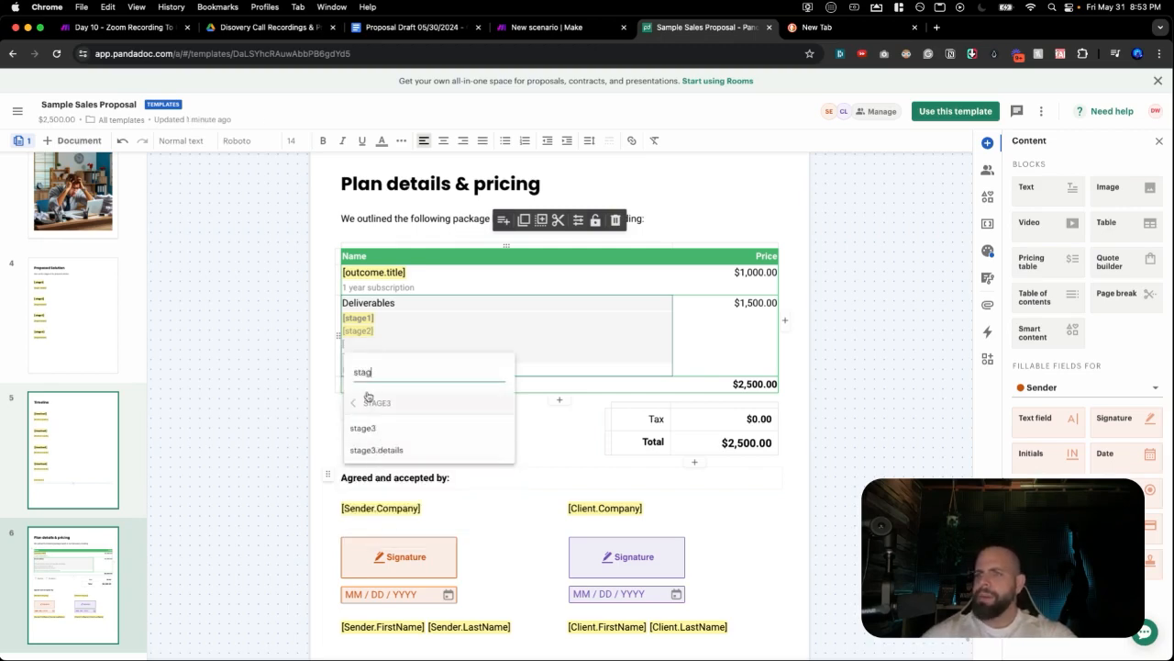
click(370, 429)
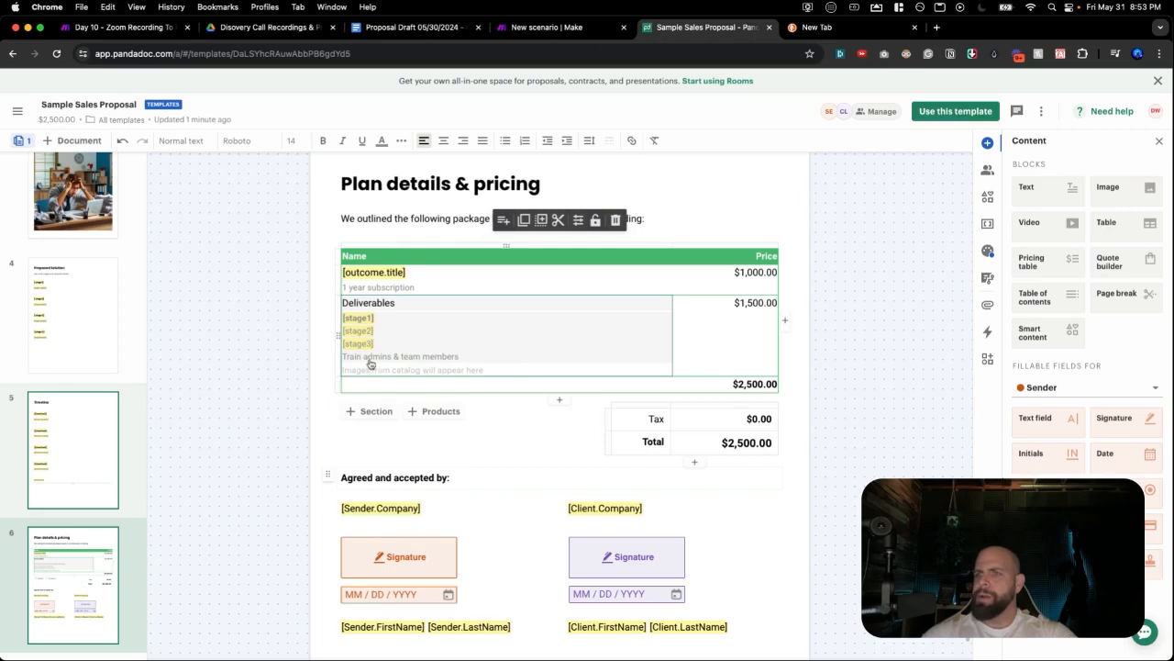
triple_click(370, 361)
text([)
text(stage)
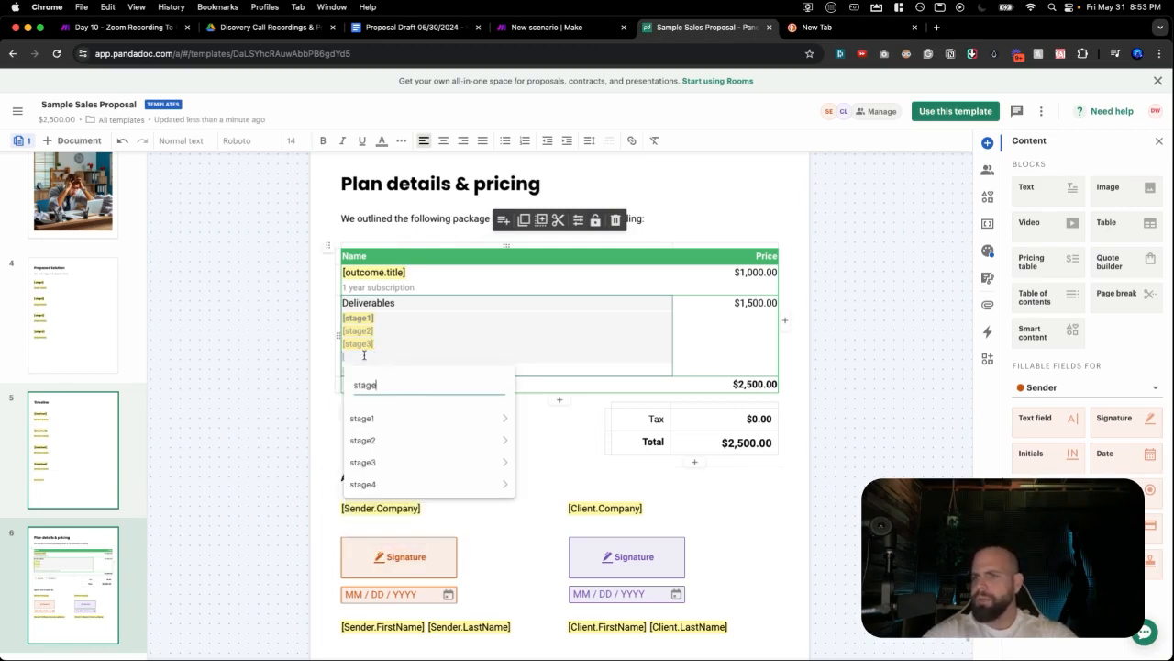
text(4)
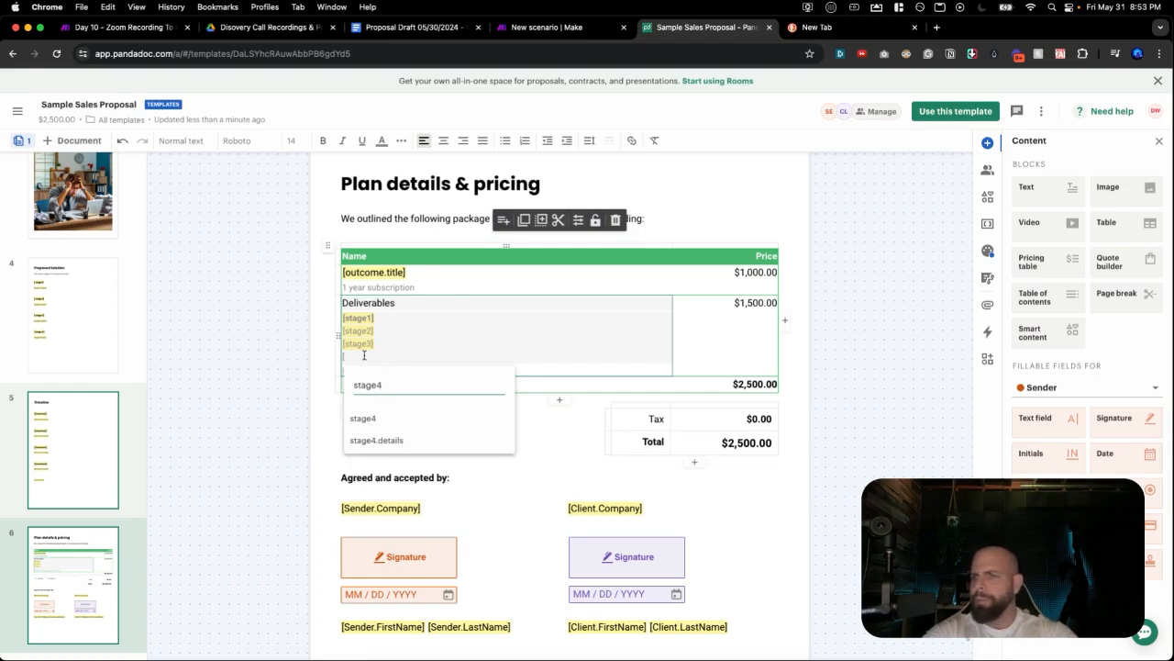
key(Return)
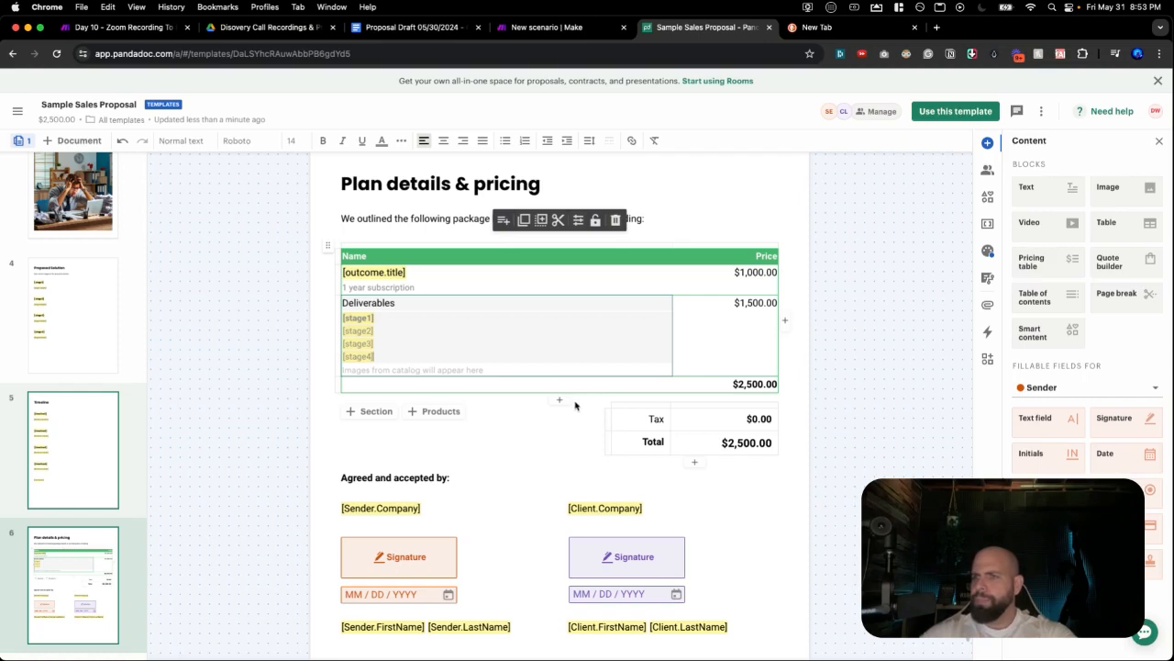
Change the subscription row price from $1,000.00 to $5,000.00.
scroll(541, 461, down, 3)
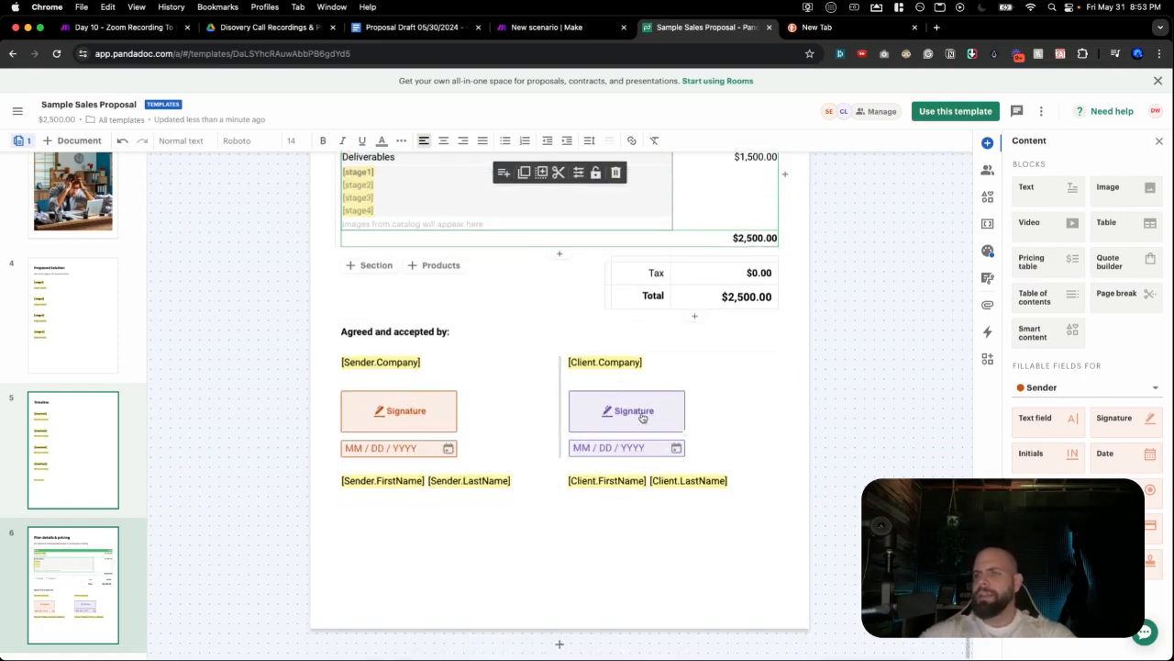
scroll(688, 376, up, 4)
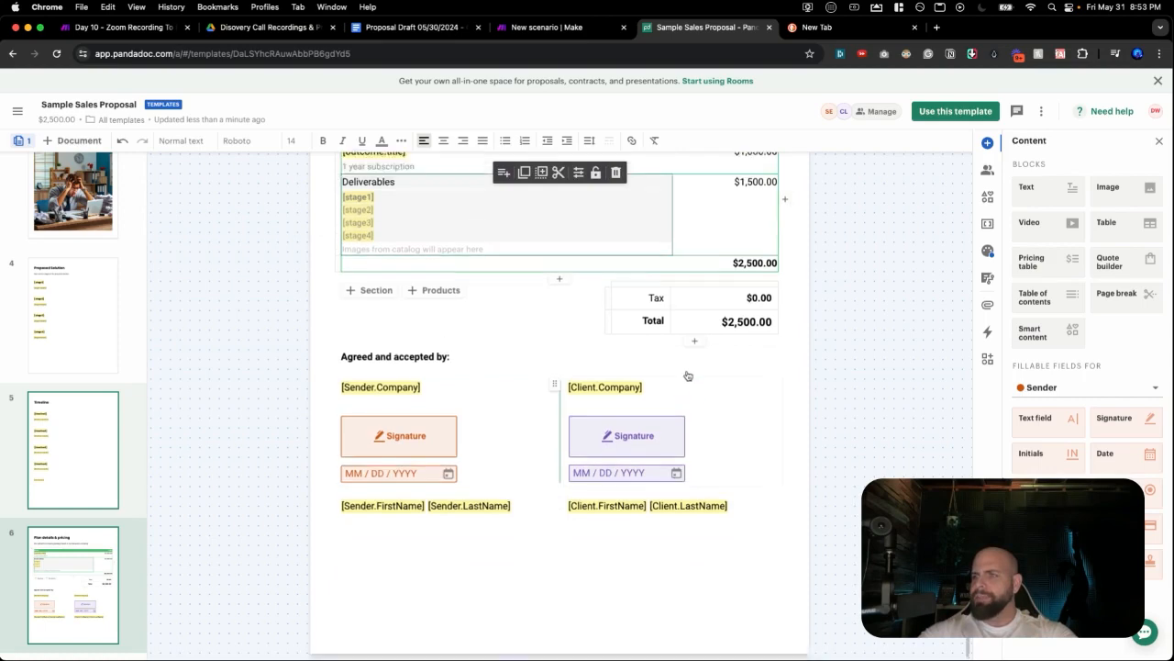
click(741, 318)
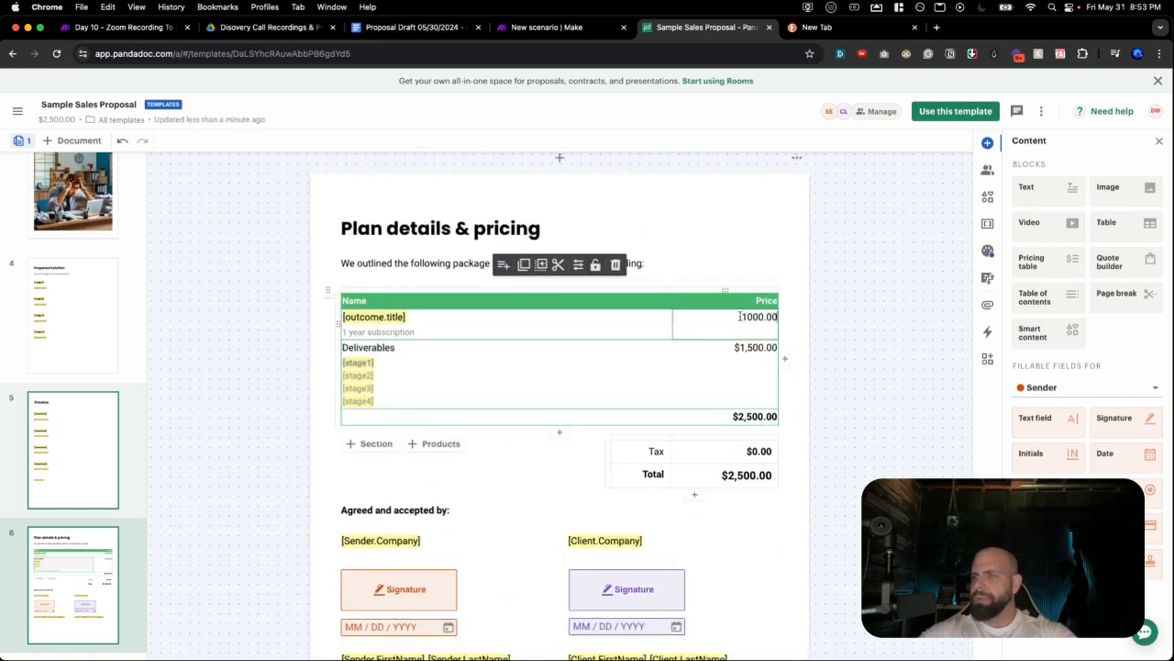
key(Left)
key(Left)
key(Left)
key(BackSpace)
text(5)
key(Return)
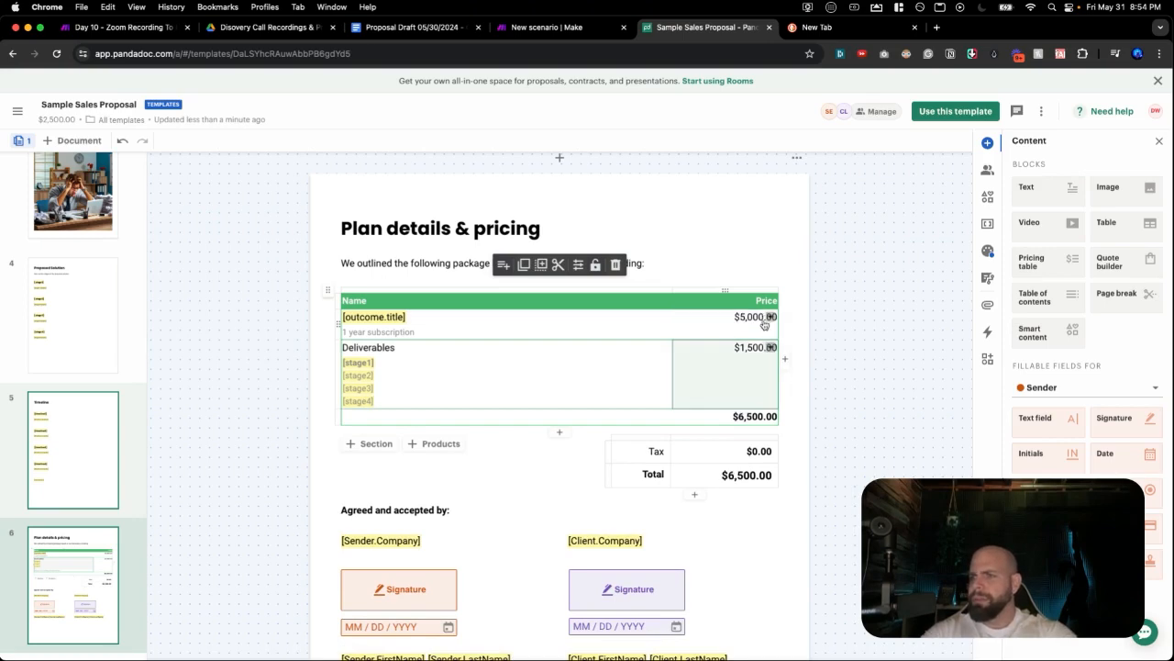
Set the Deliverables price from $1,500.00 to $0.00 and widen the Price column slightly.
click(747, 352)
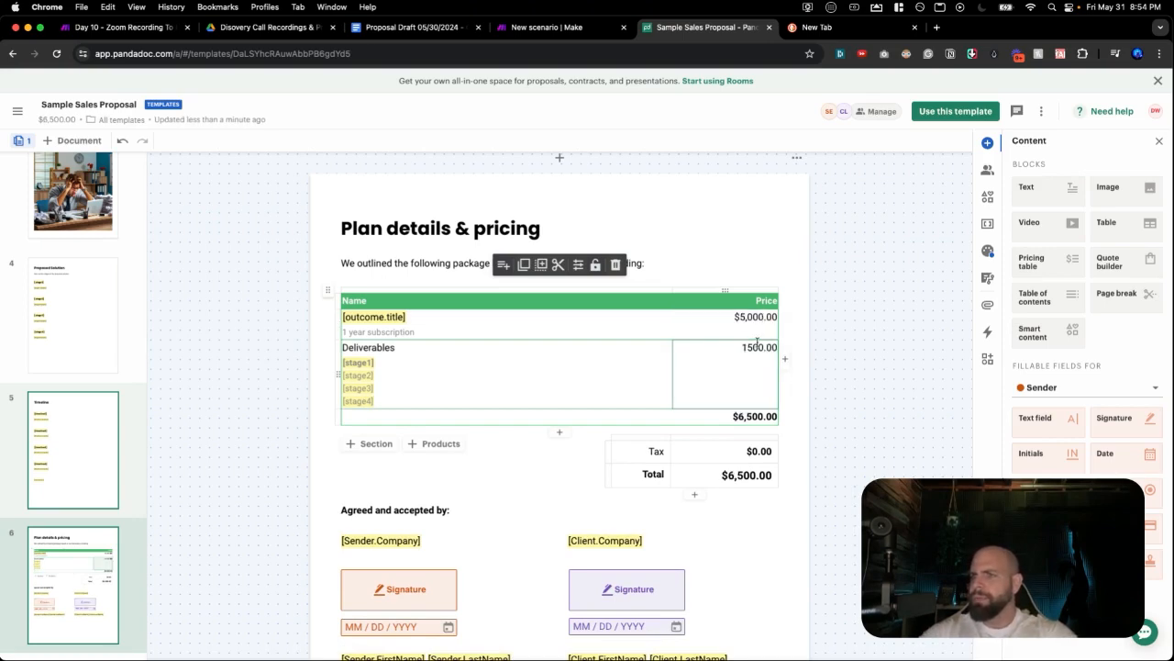
double_click(758, 346)
text(0)
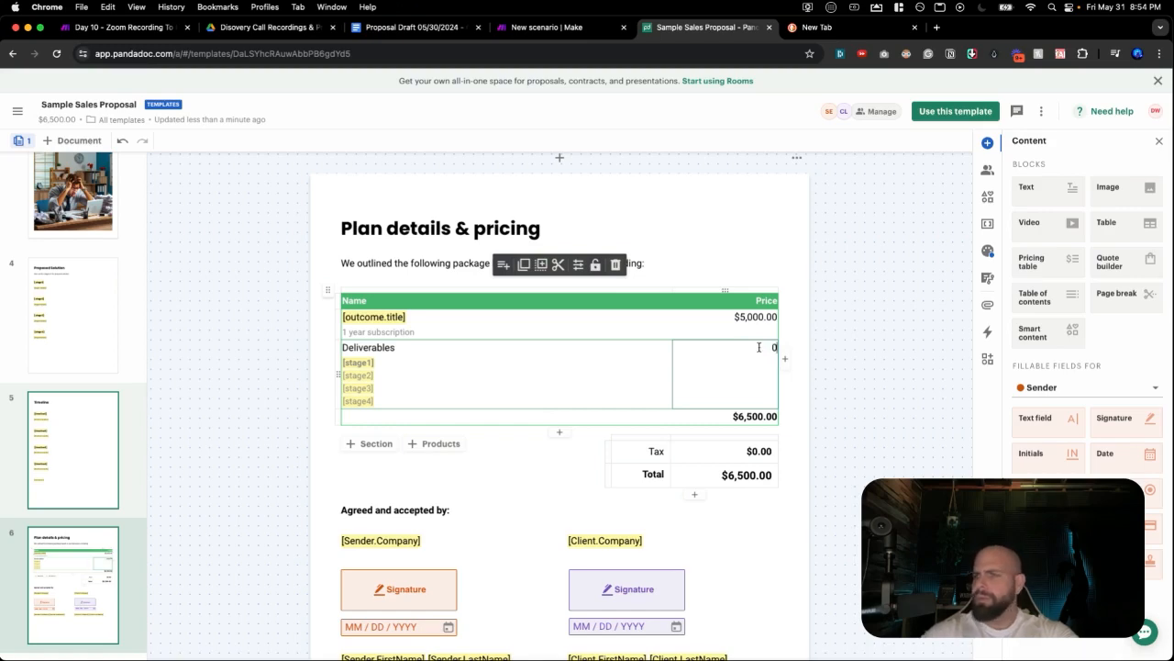
key(Return)
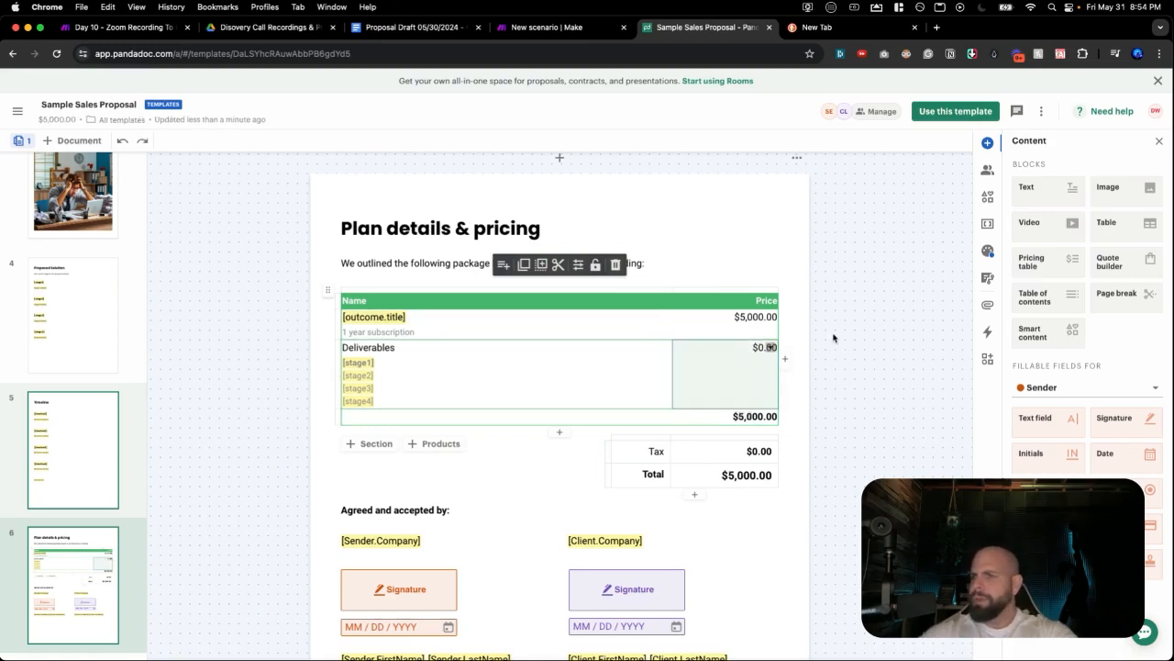
drag(676, 378, 687, 373)
click(850, 357)
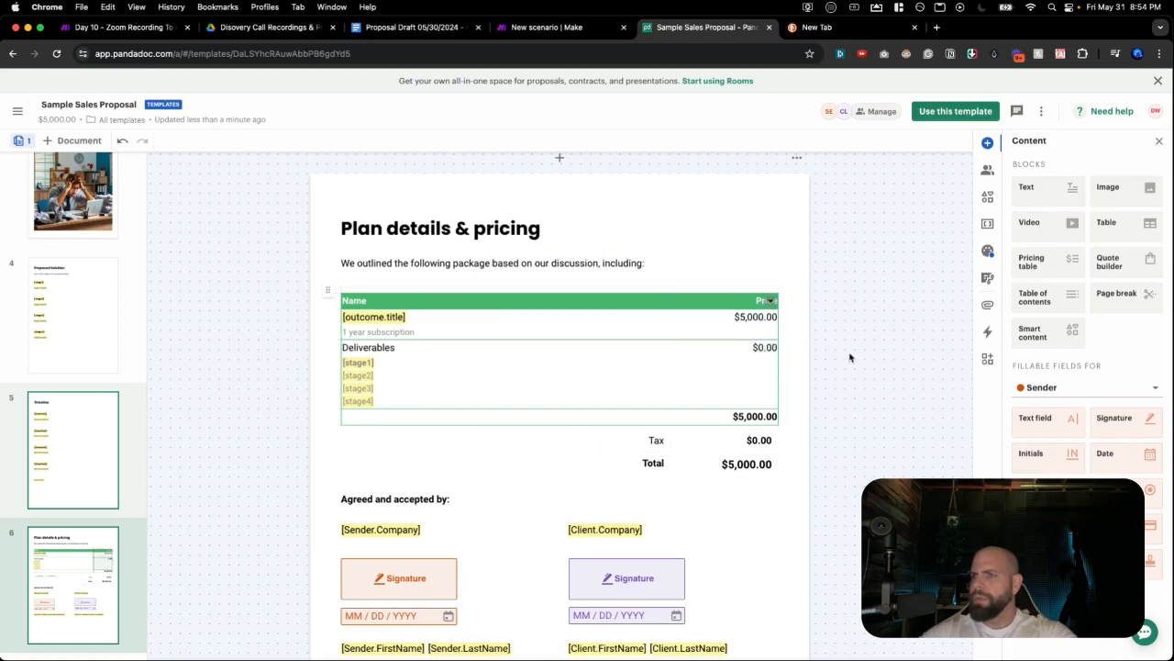
Scroll through the $5,000.00 proposal template and switch back to the 'New scenario | Make' tab.
scroll(683, 362, up, 1)
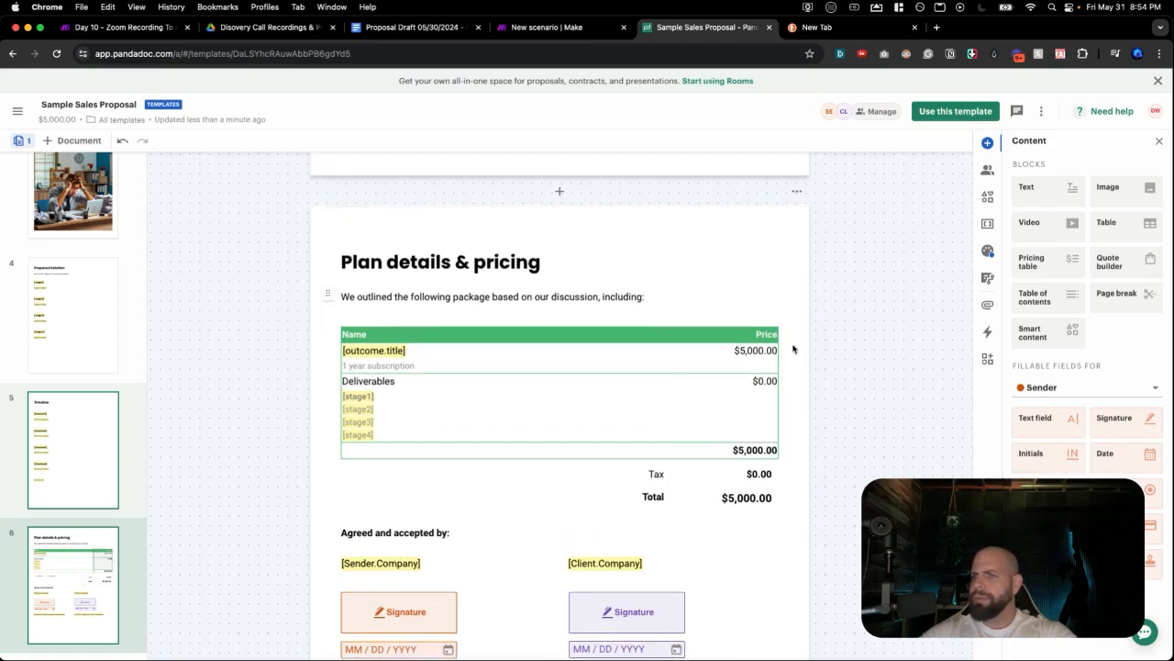
scroll(789, 432, down, 2)
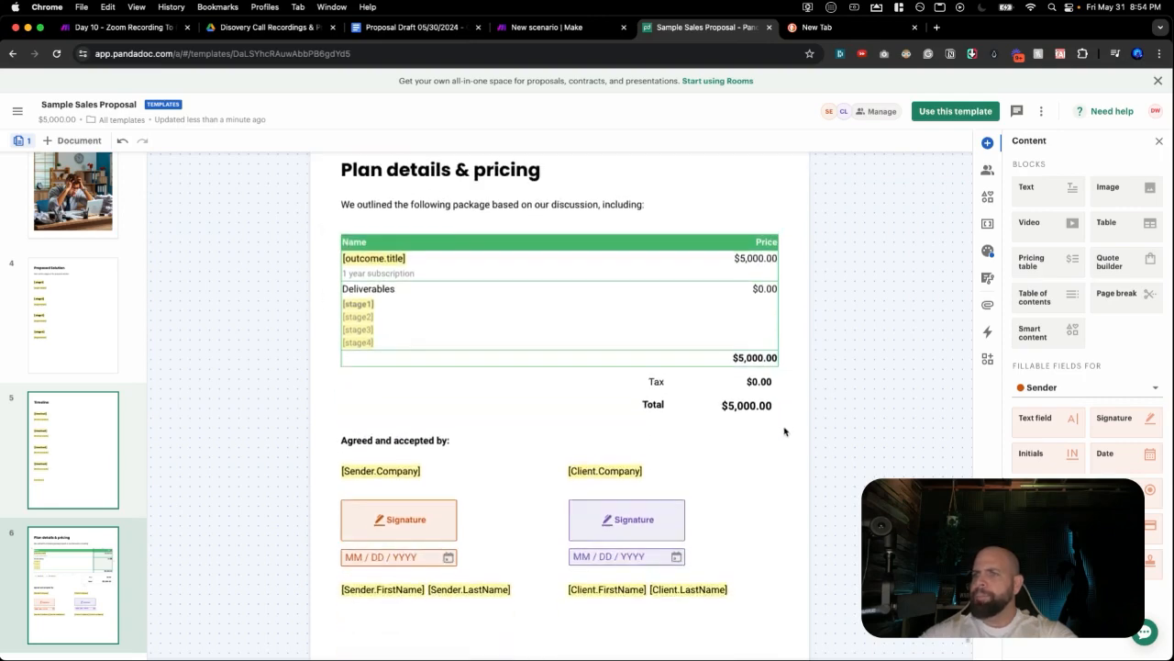
scroll(784, 431, up, 5)
scroll(782, 431, up, 15)
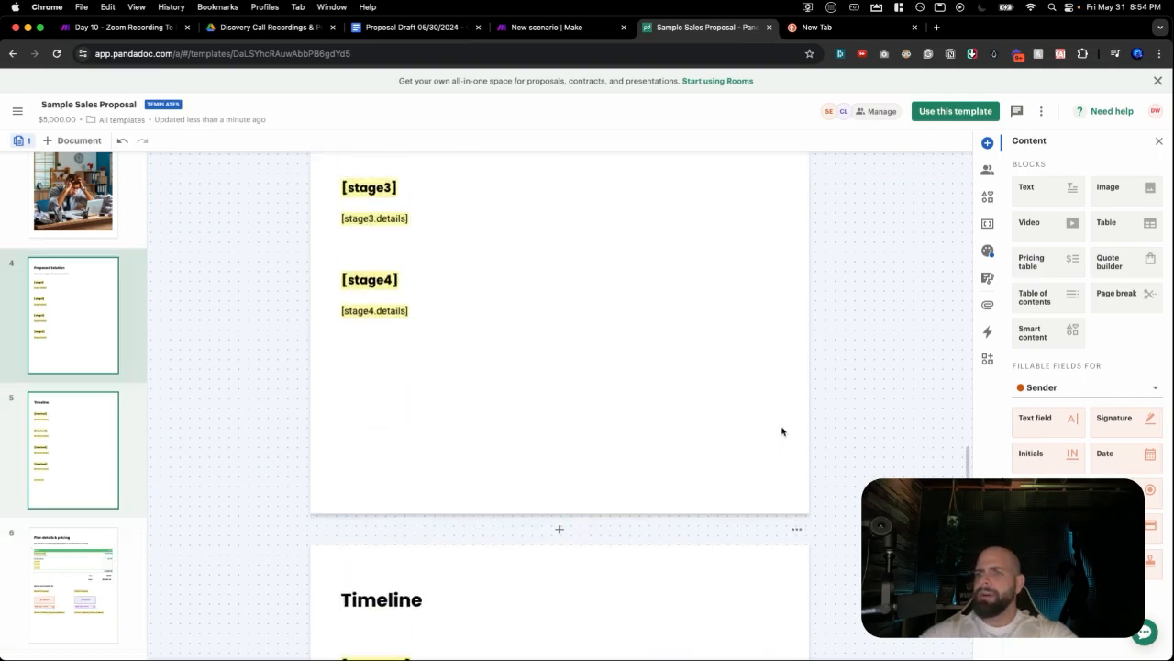
scroll(782, 431, up, 15)
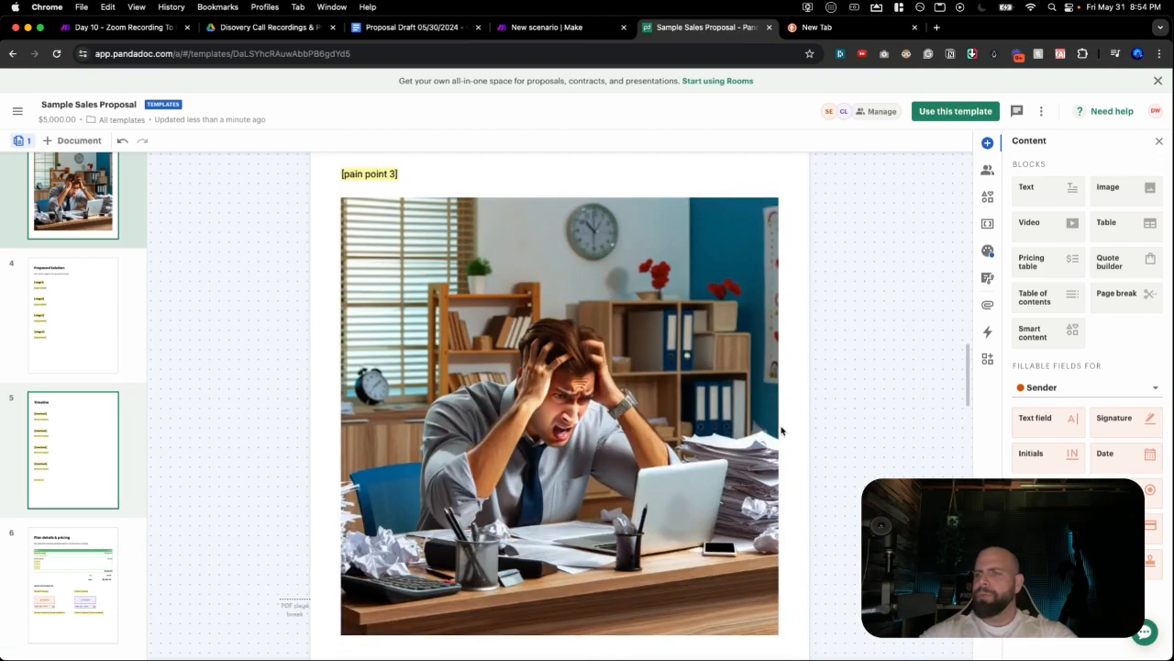
scroll(782, 430, up, 10)
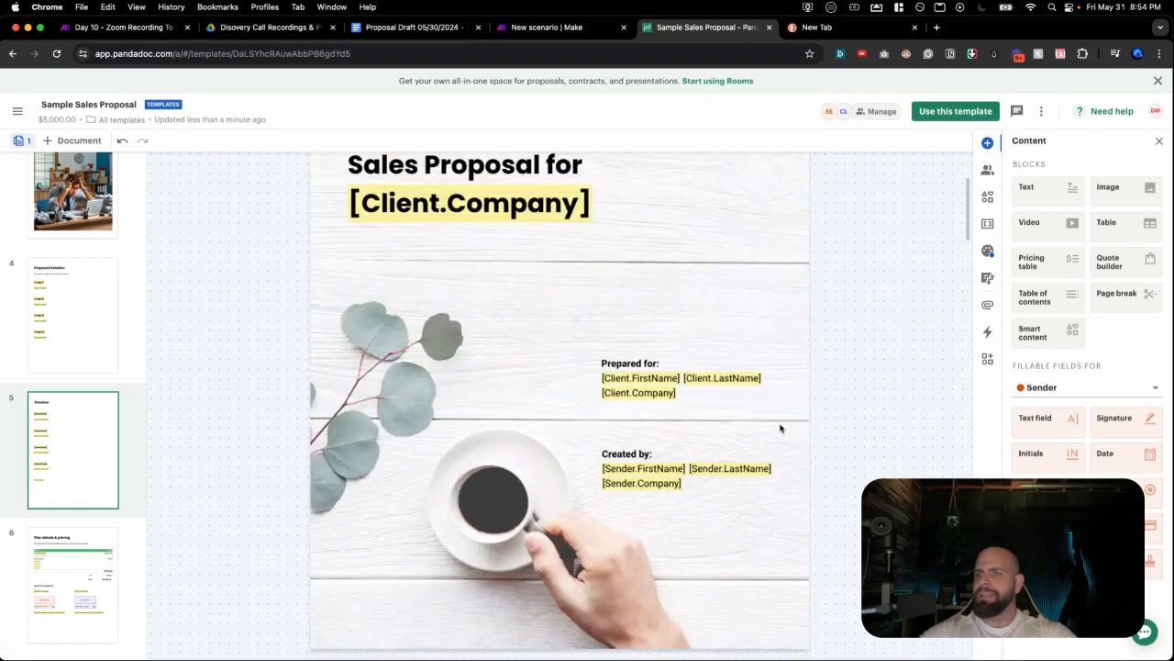
scroll(753, 418, up, 4)
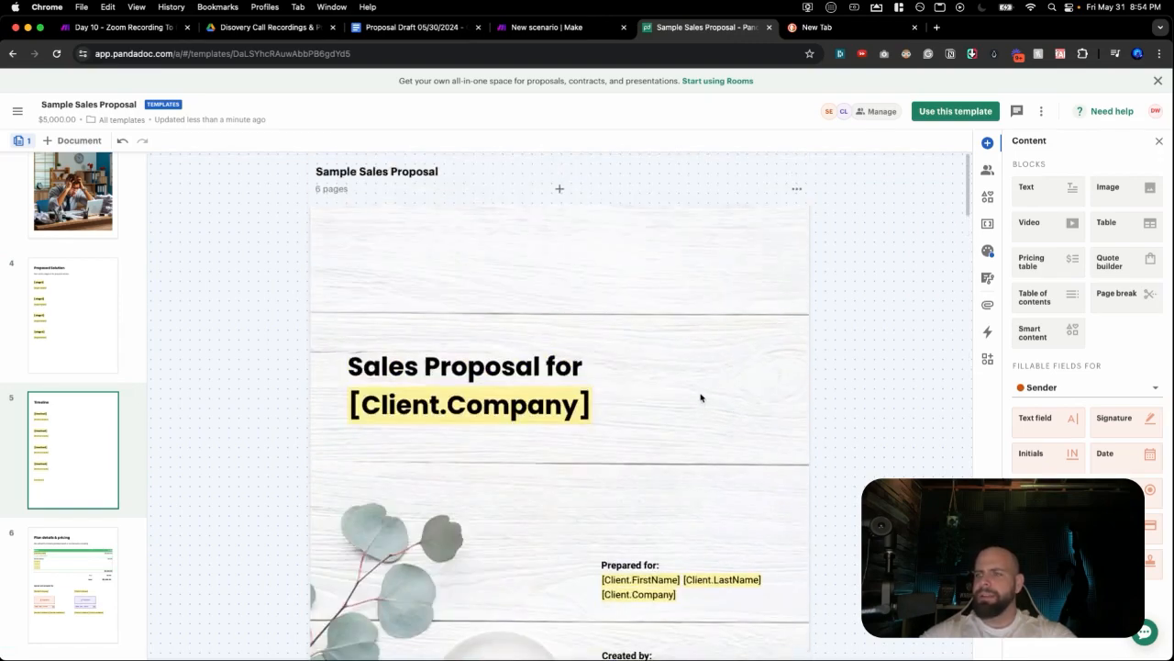
scroll(609, 448, down, 20)
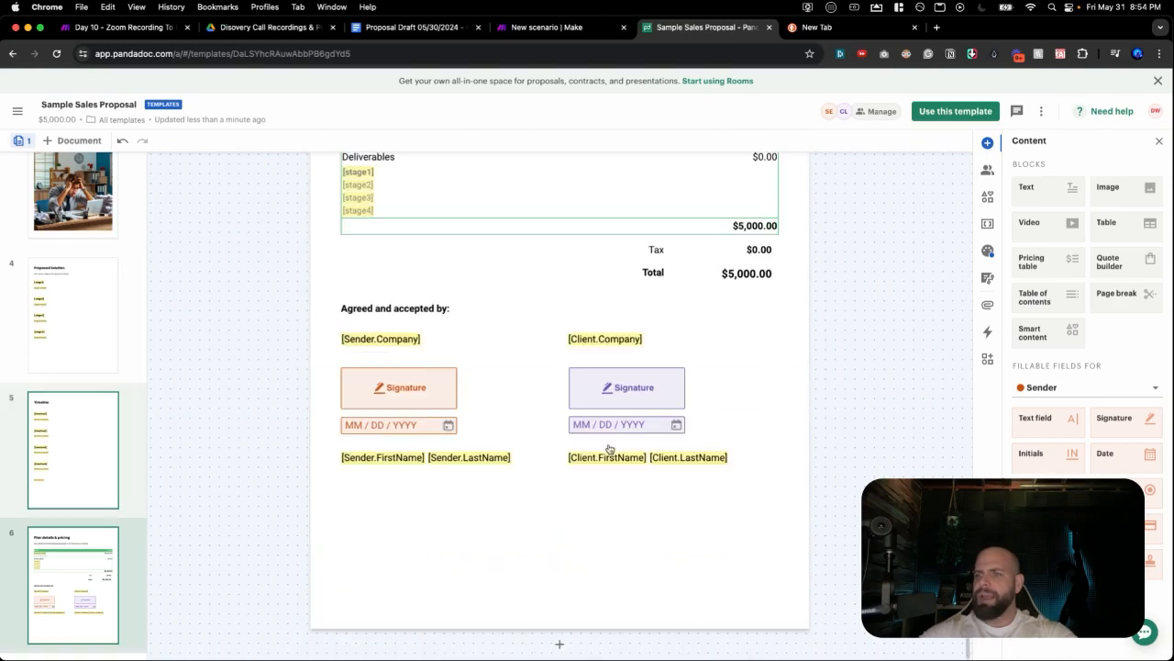
click(545, 29)
Delete the old PandaDoc module and replace it with a fresh PandaDoc Create a Document module.
click(453, 281)
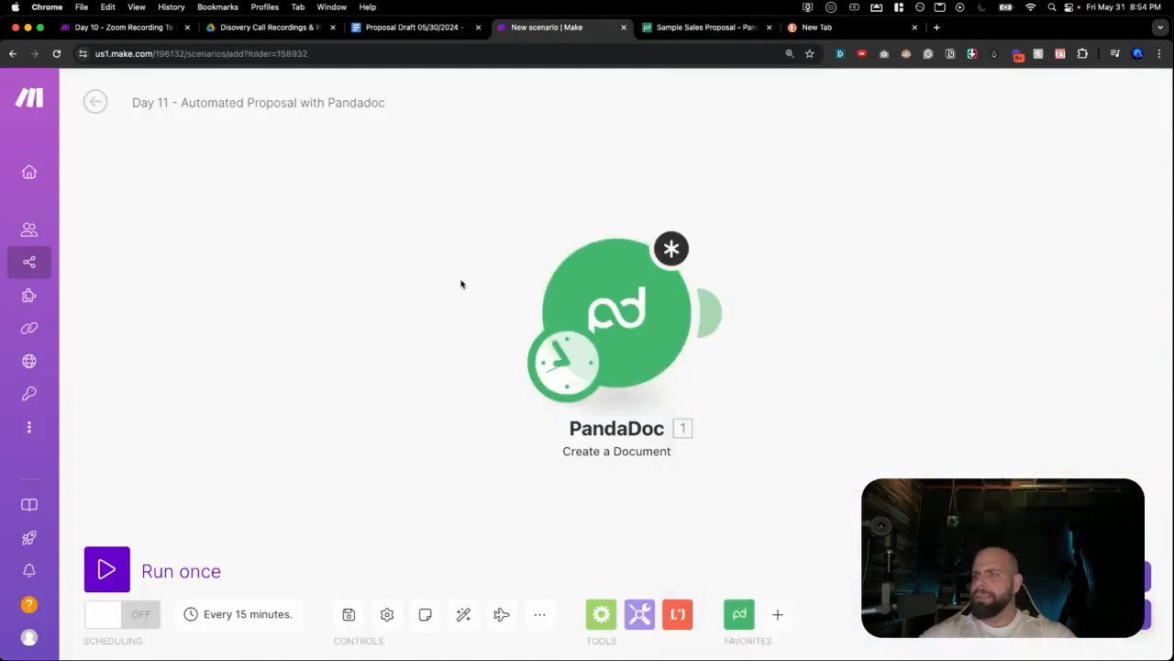
right_click(557, 302)
click(619, 505)
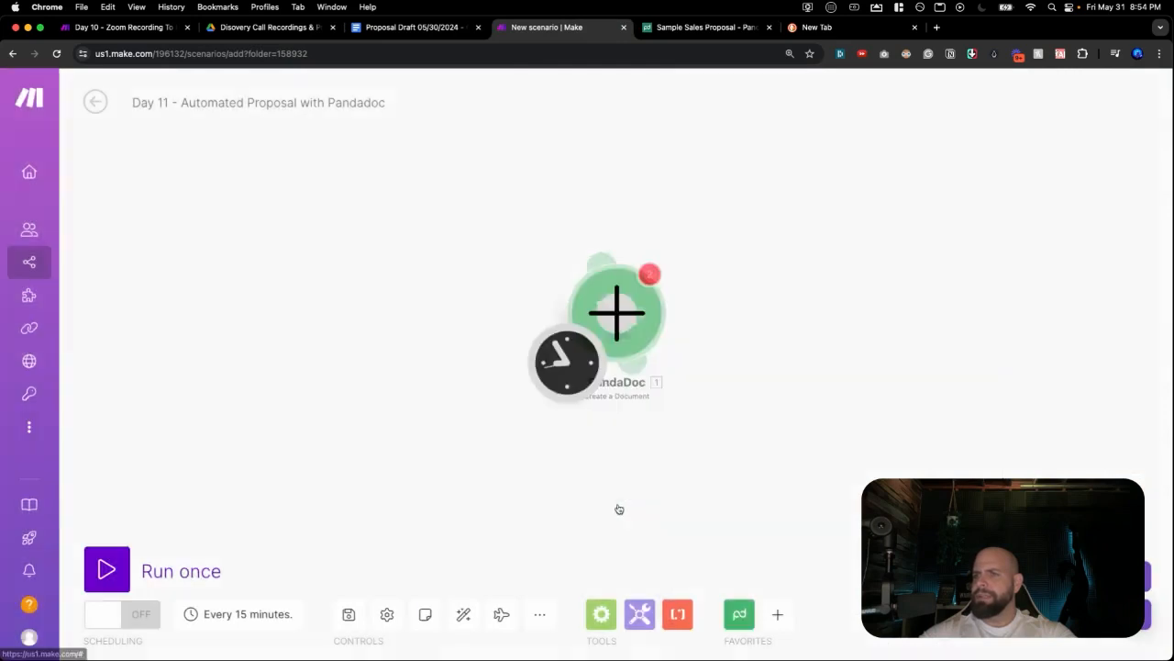
click(633, 362)
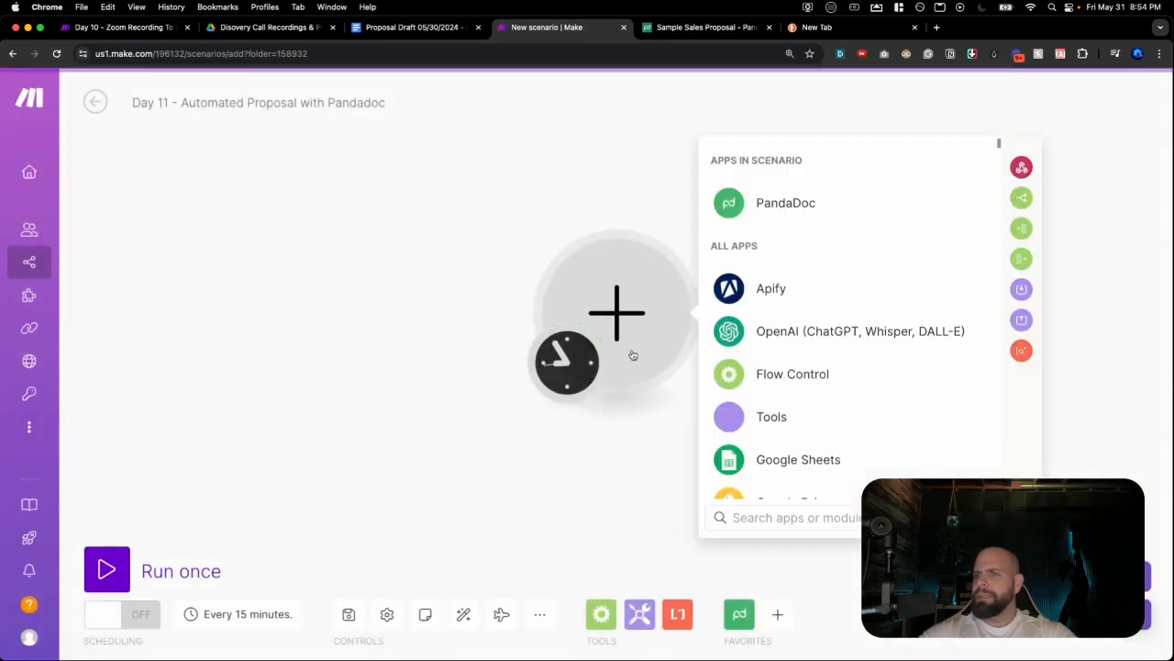
click(765, 208)
click(778, 431)
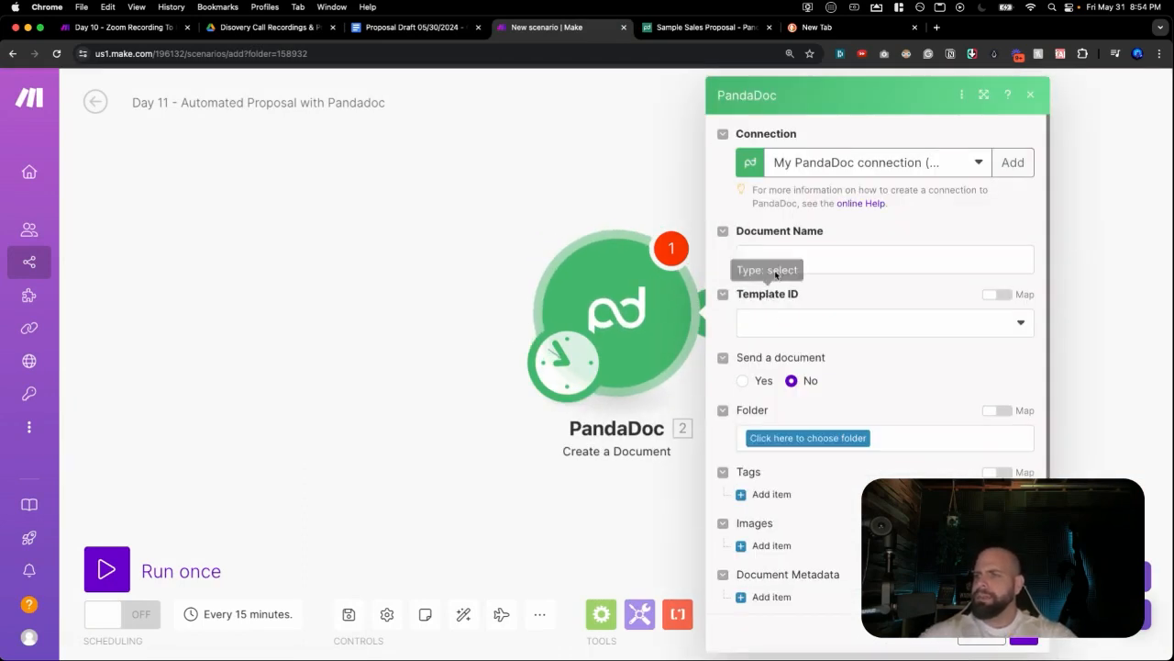
Select the Sample Sales Proposal template and review its role and token fields before closing.
click(770, 322)
click(774, 376)
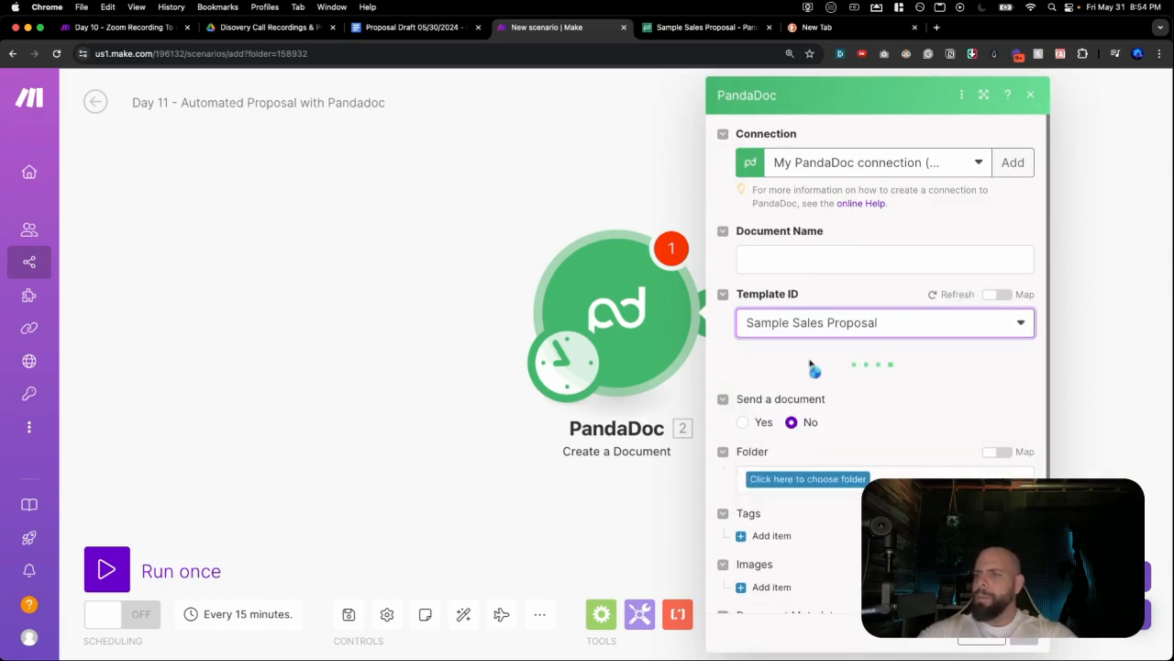
scroll(809, 364, down, 10)
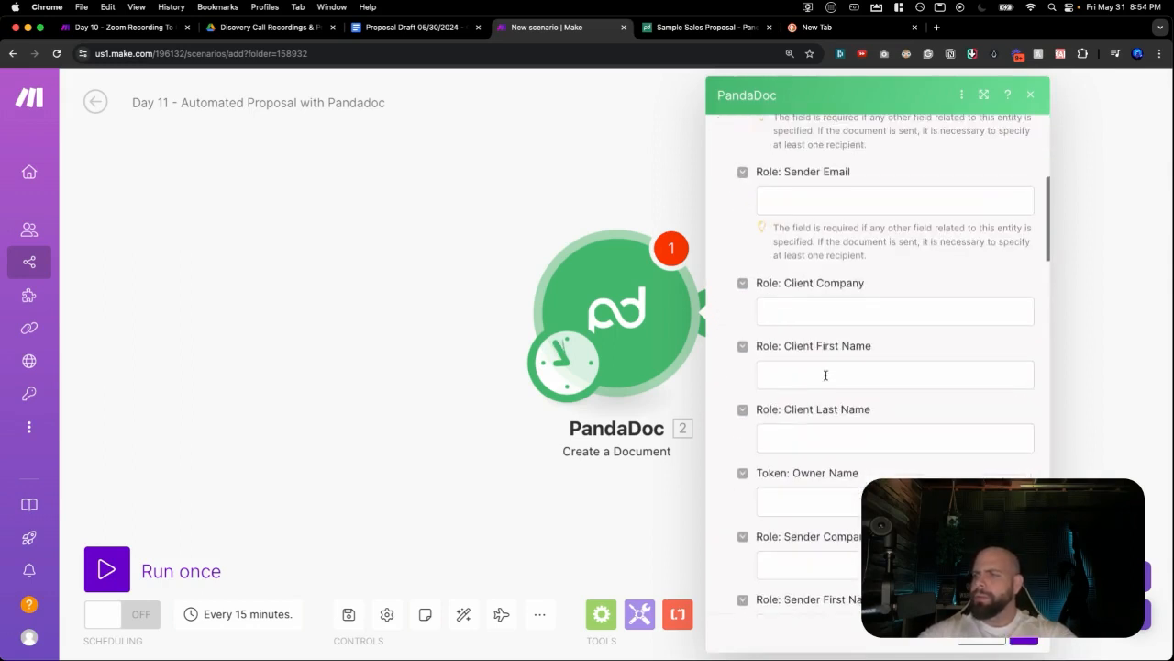
scroll(825, 375, down, 8)
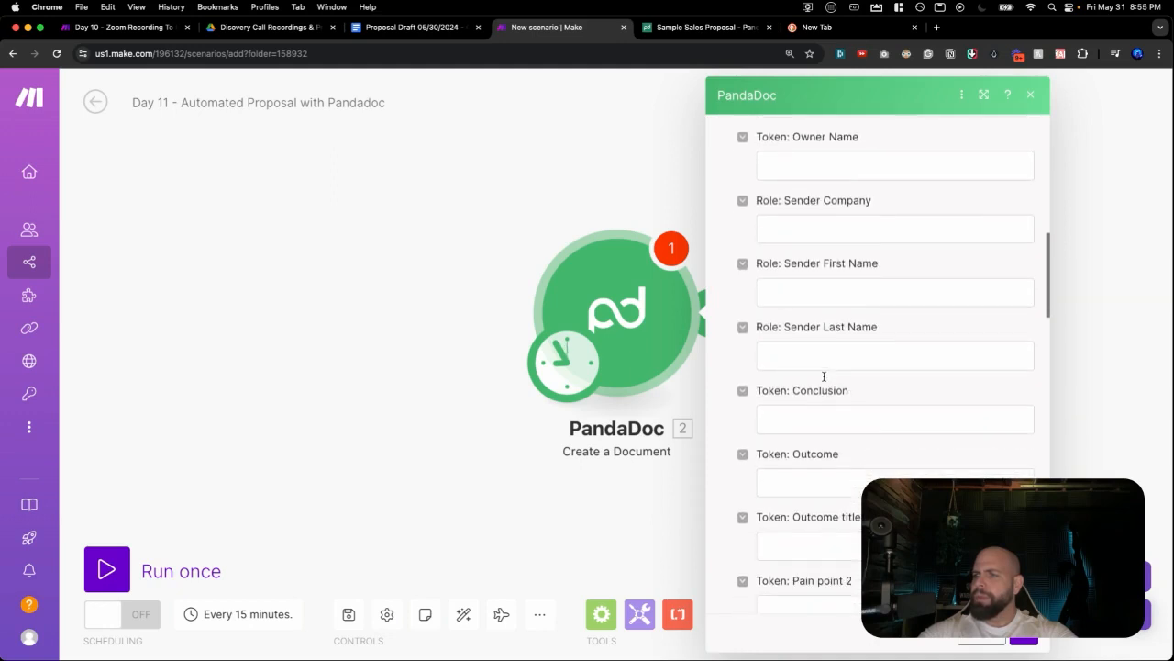
scroll(825, 381, down, 6)
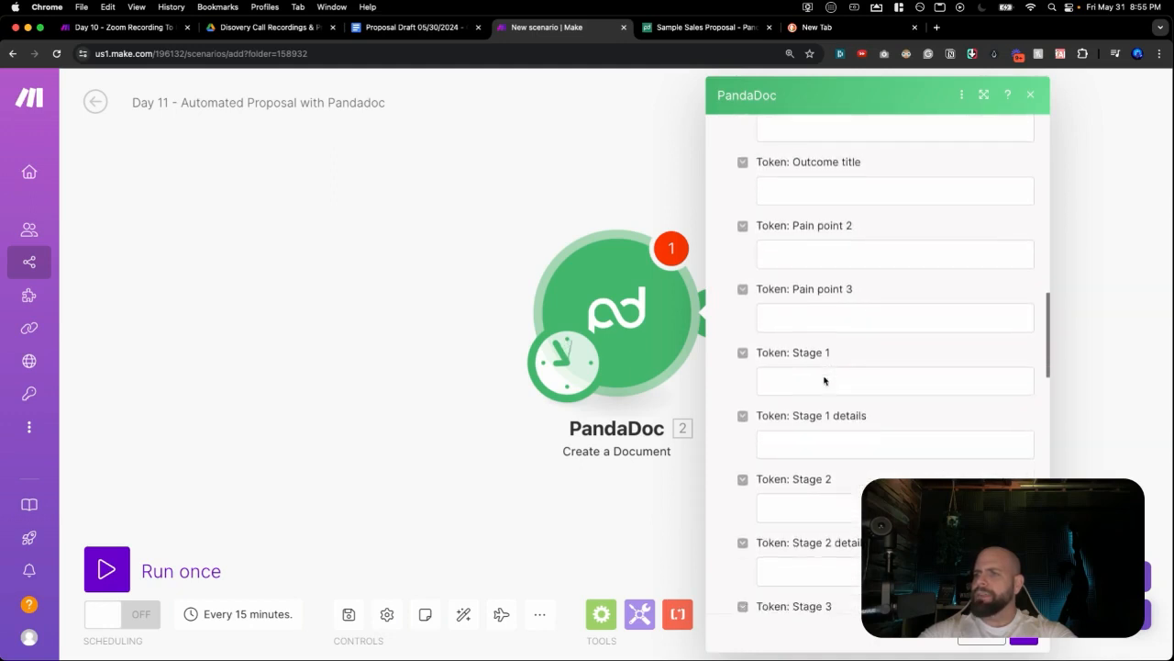
scroll(821, 375, down, 6)
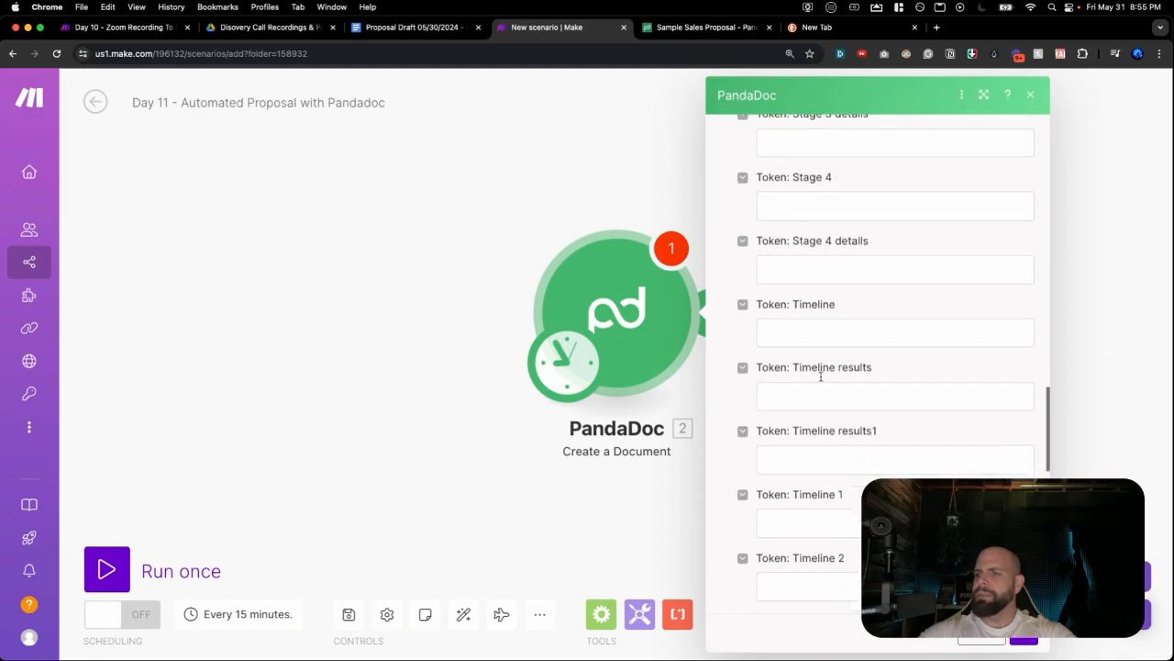
scroll(820, 378, down, 5)
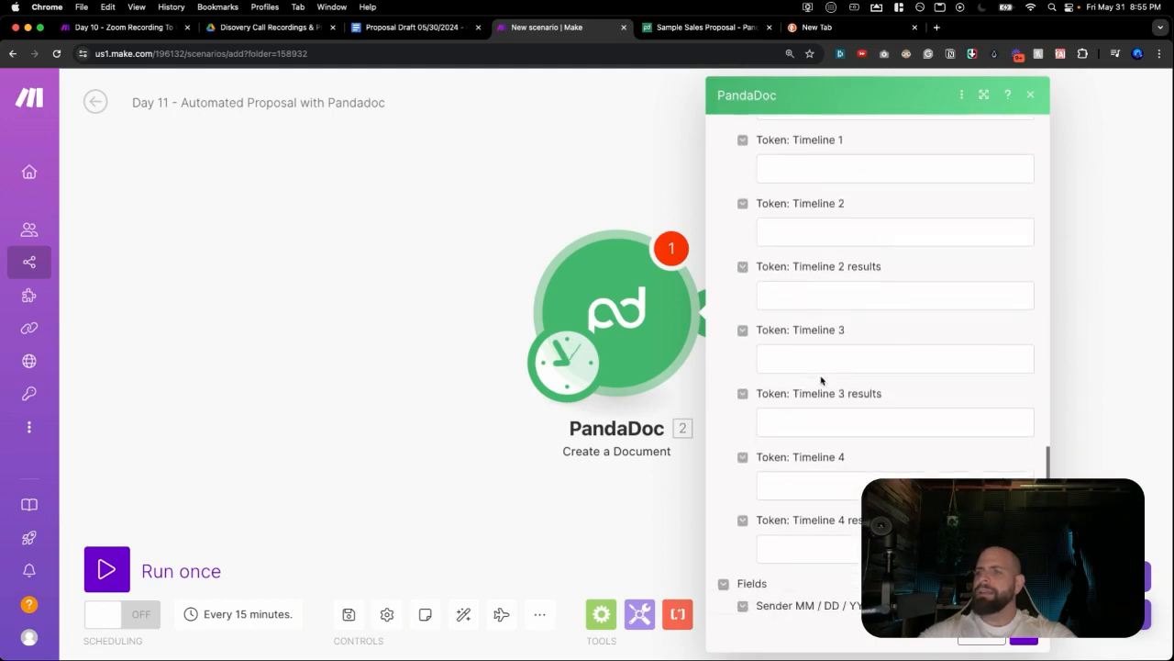
click(422, 376)
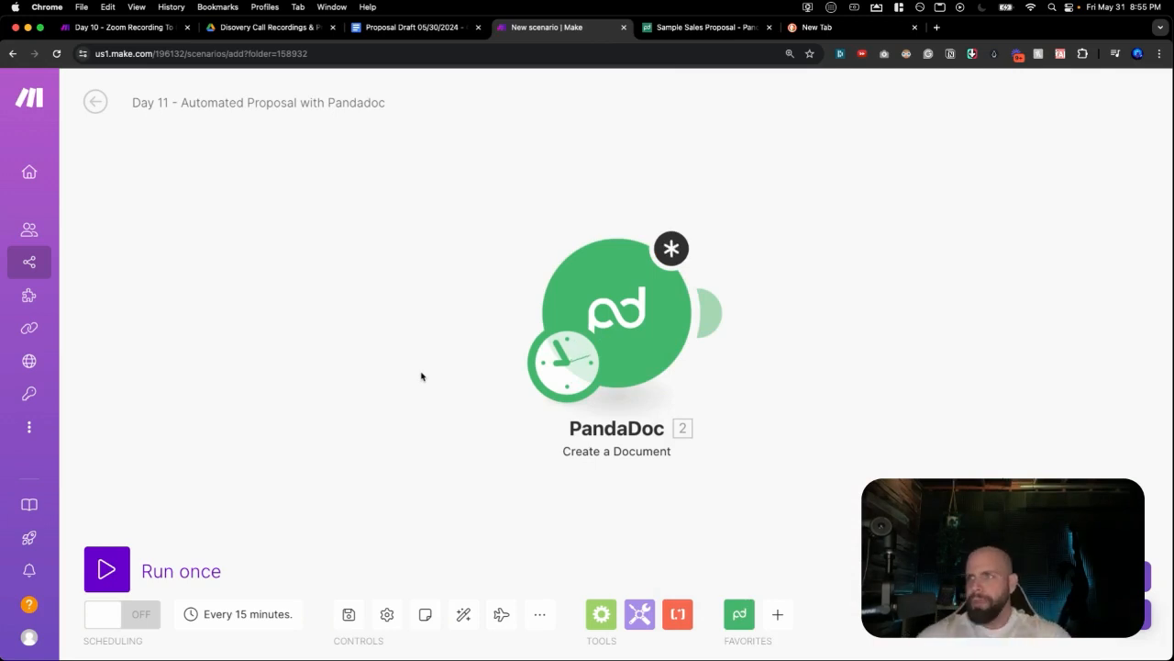
Open Proposal Pandadoc (copy) in the Typeform editor and view its Outcome, Outcome Title and Pain Point 1 questions.
click(831, 32)
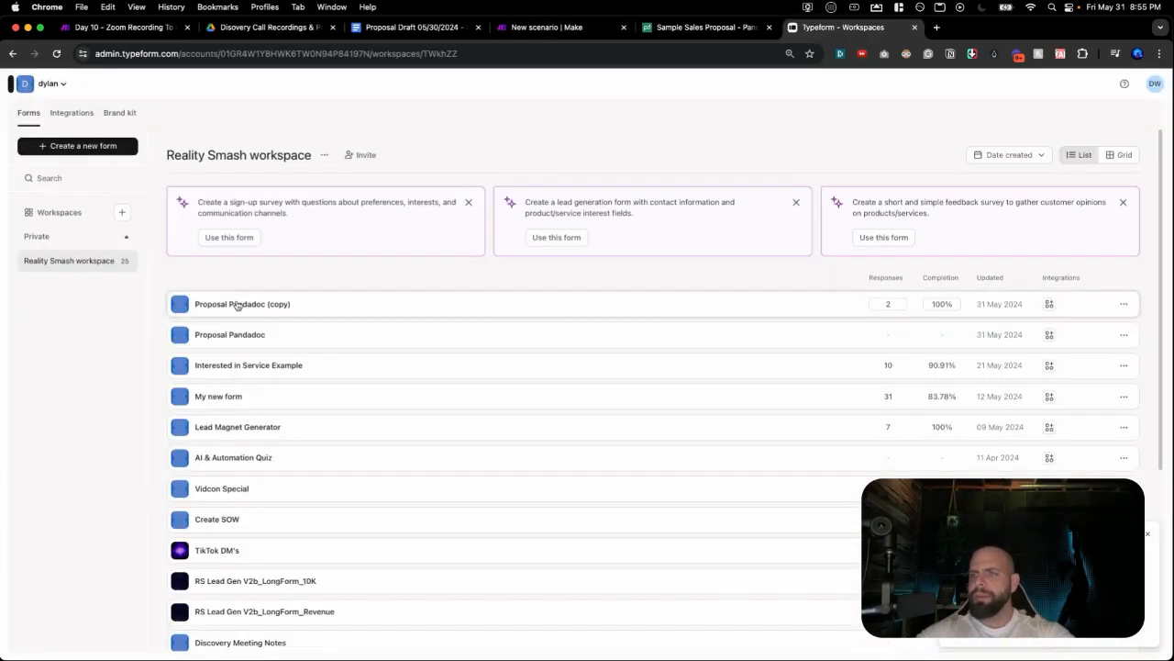
click(236, 305)
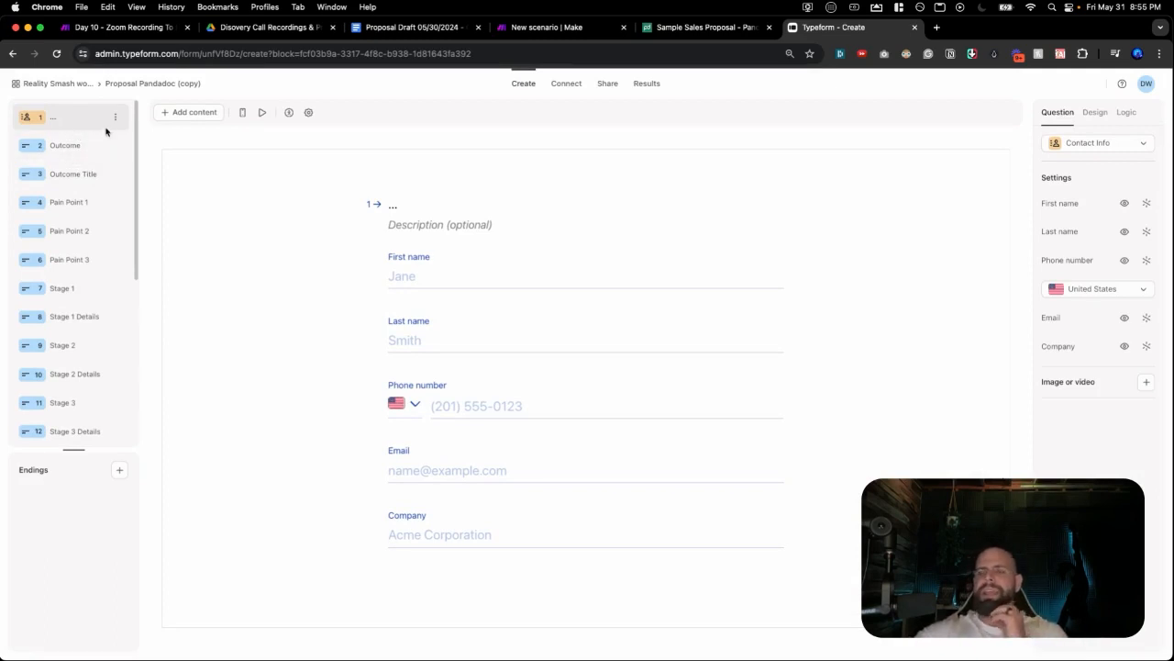
click(79, 156)
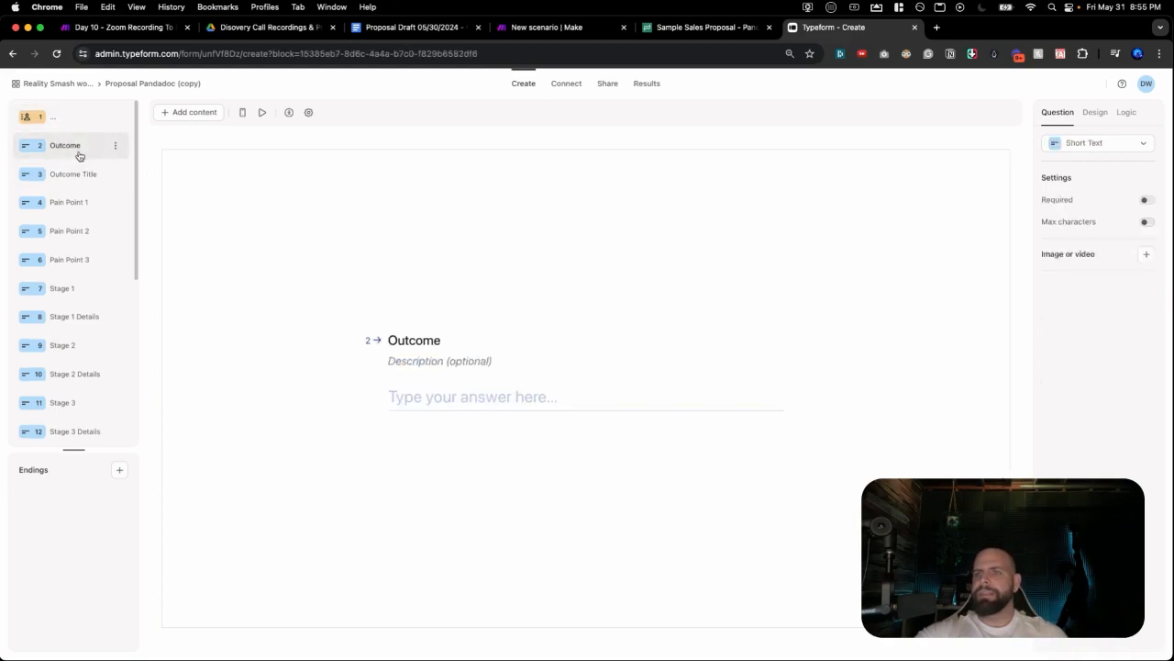
click(85, 178)
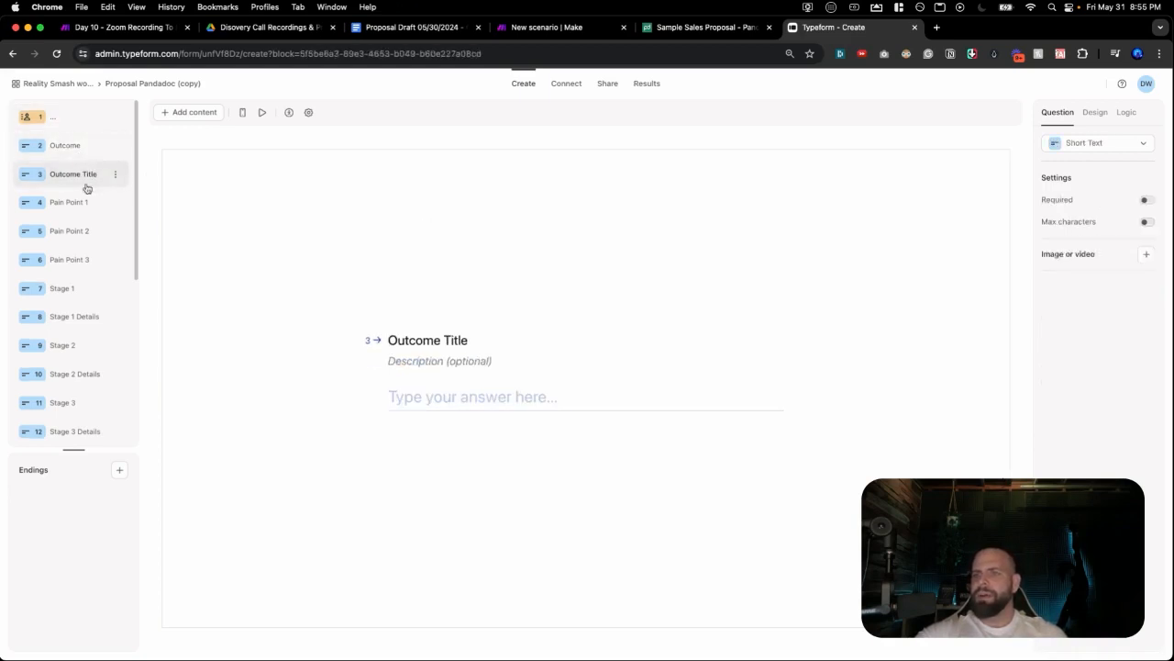
click(78, 203)
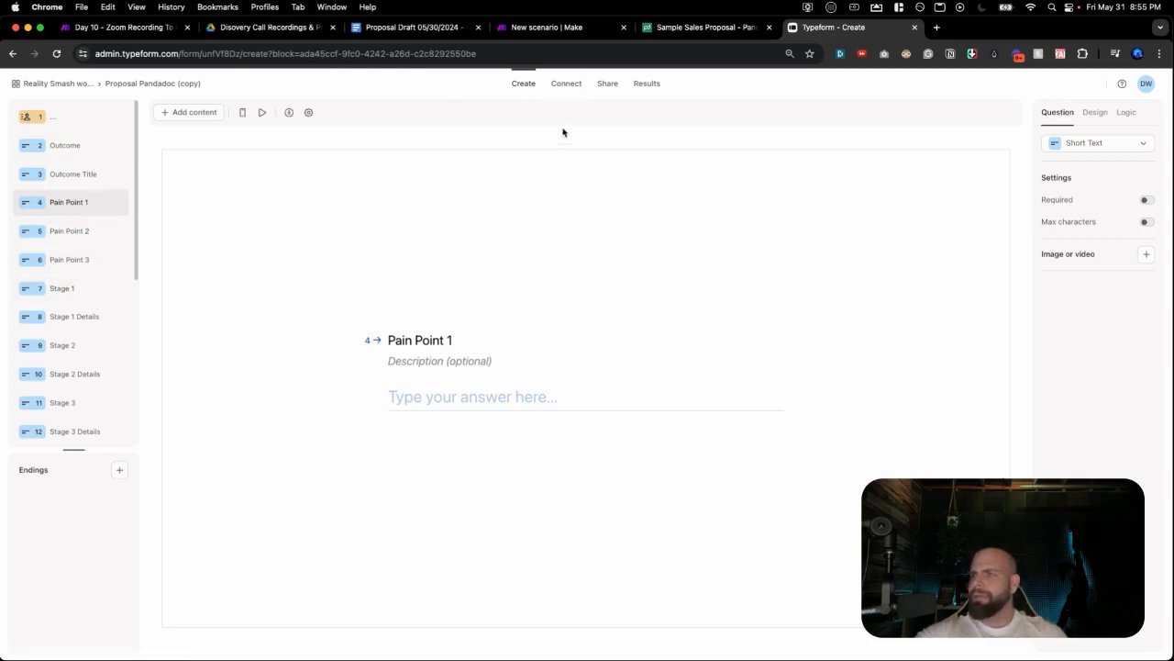
Copy the Proposal Pandadoc (copy) share link and load it in a new browser tab.
click(607, 84)
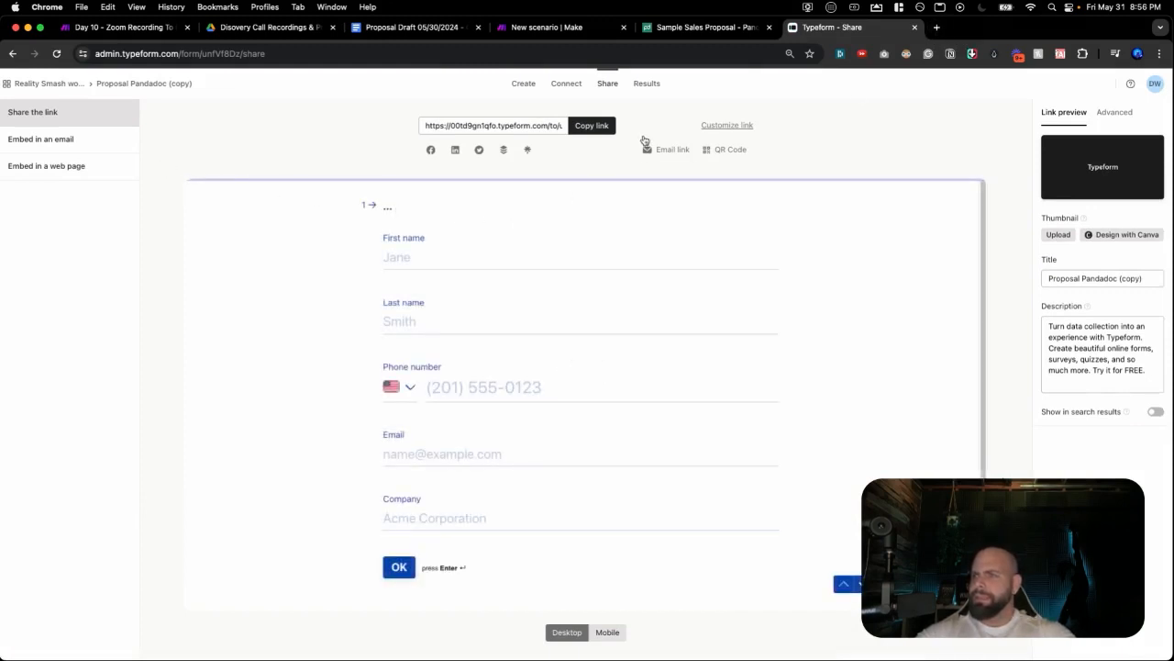
click(583, 128)
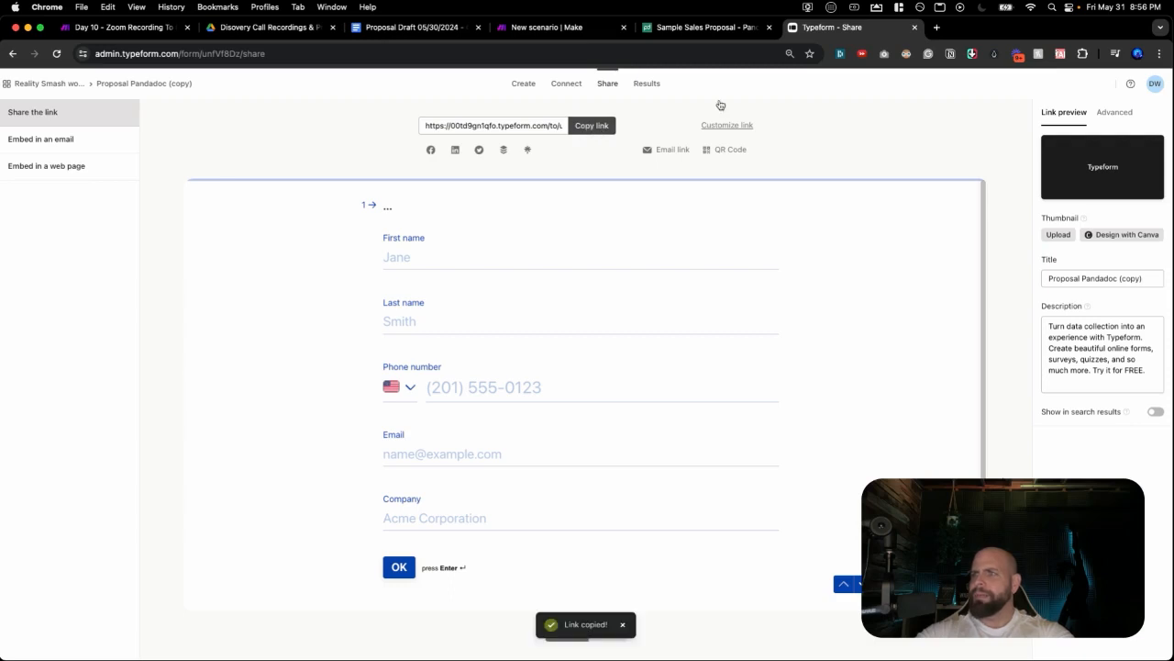
click(936, 26)
key(super+v)
key(Return)
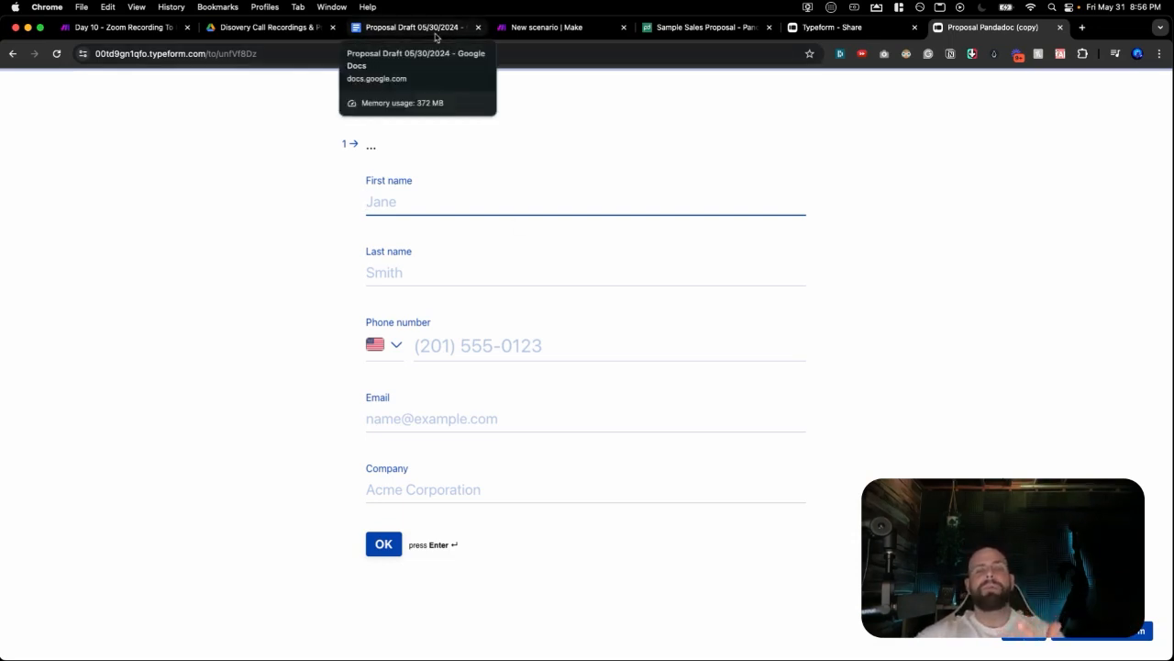
Look over the Proposal Draft 05/30/2024 doc, check the live form tab, then return to Make.
click(413, 27)
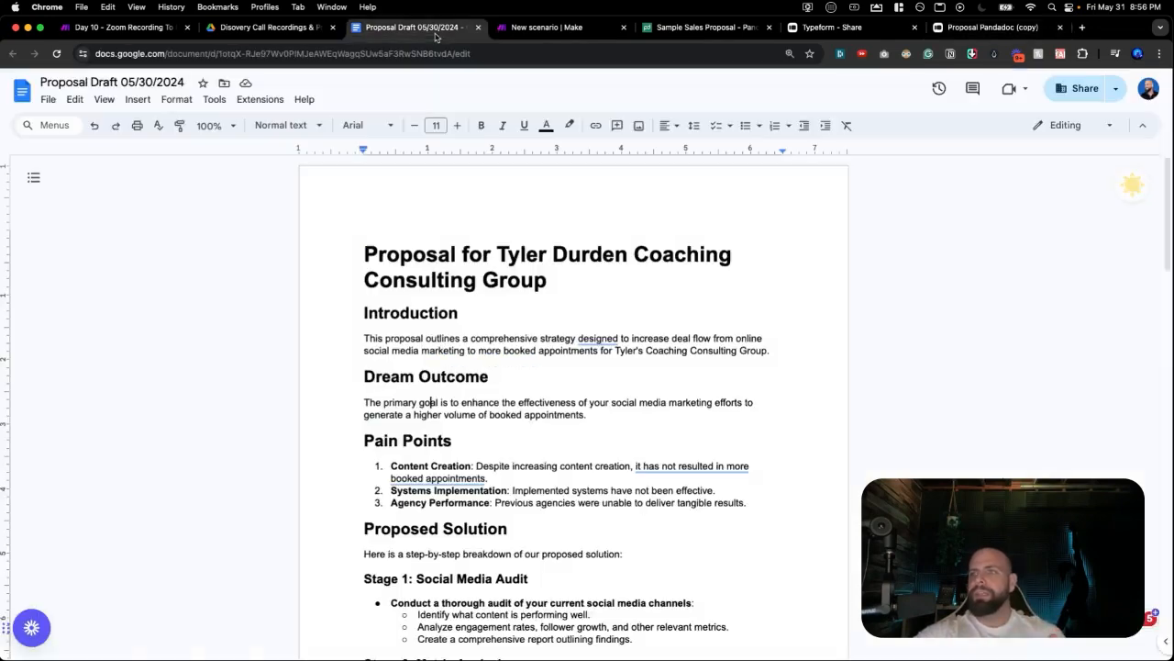
scroll(430, 275, down, 10)
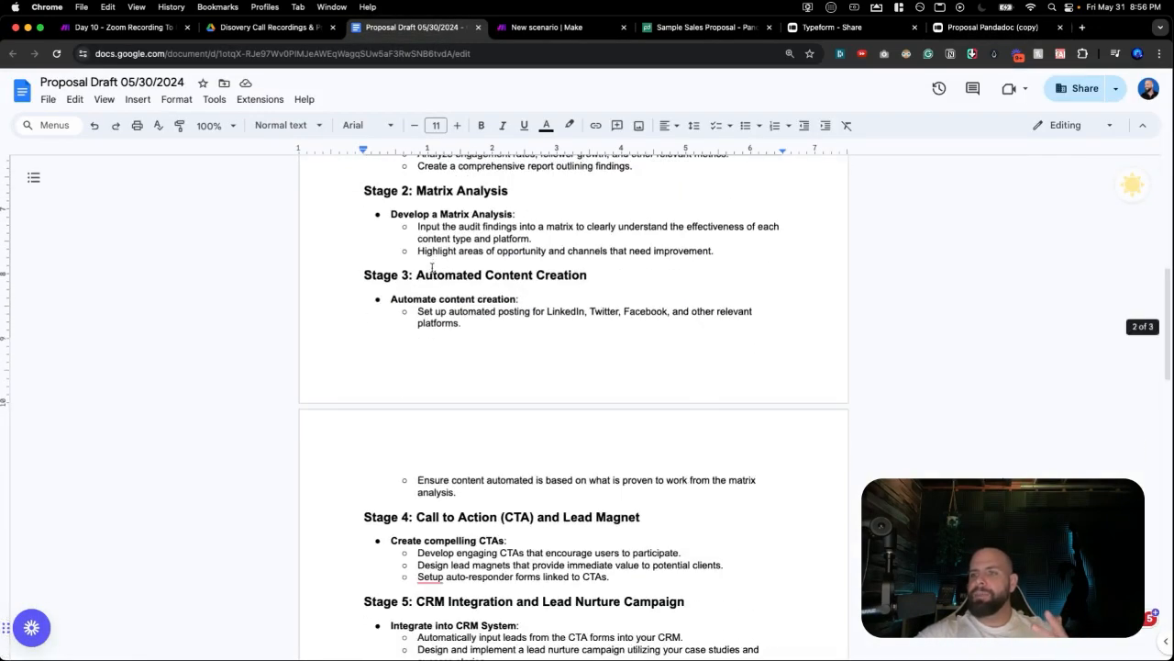
scroll(431, 268, up, 10)
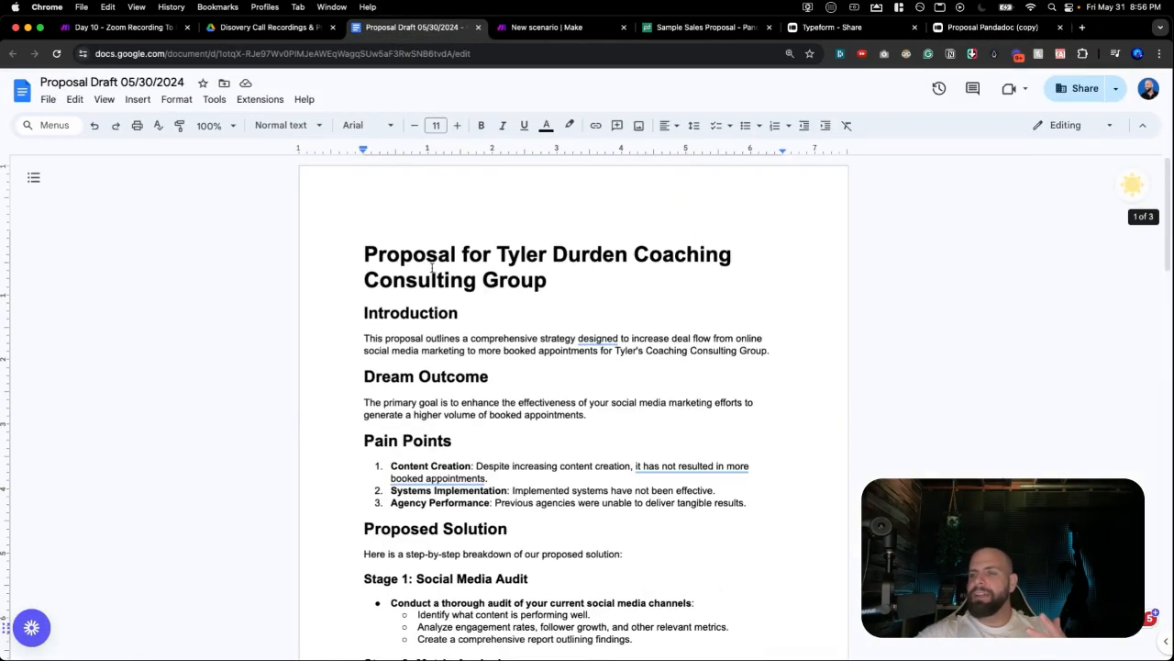
click(999, 33)
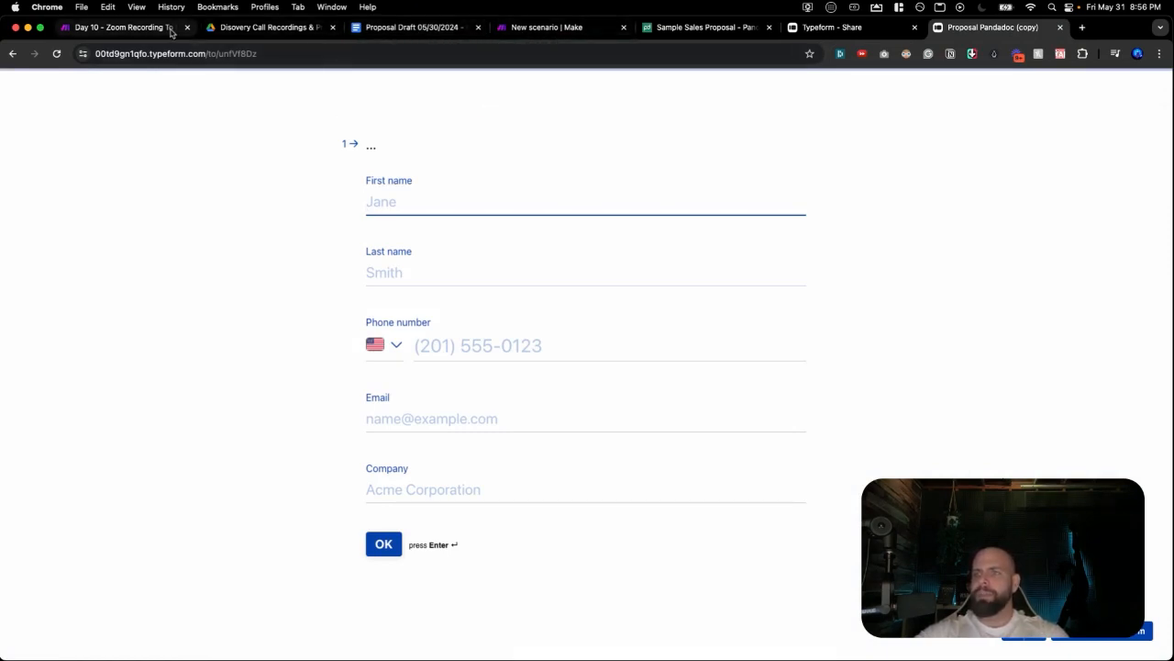
click(522, 28)
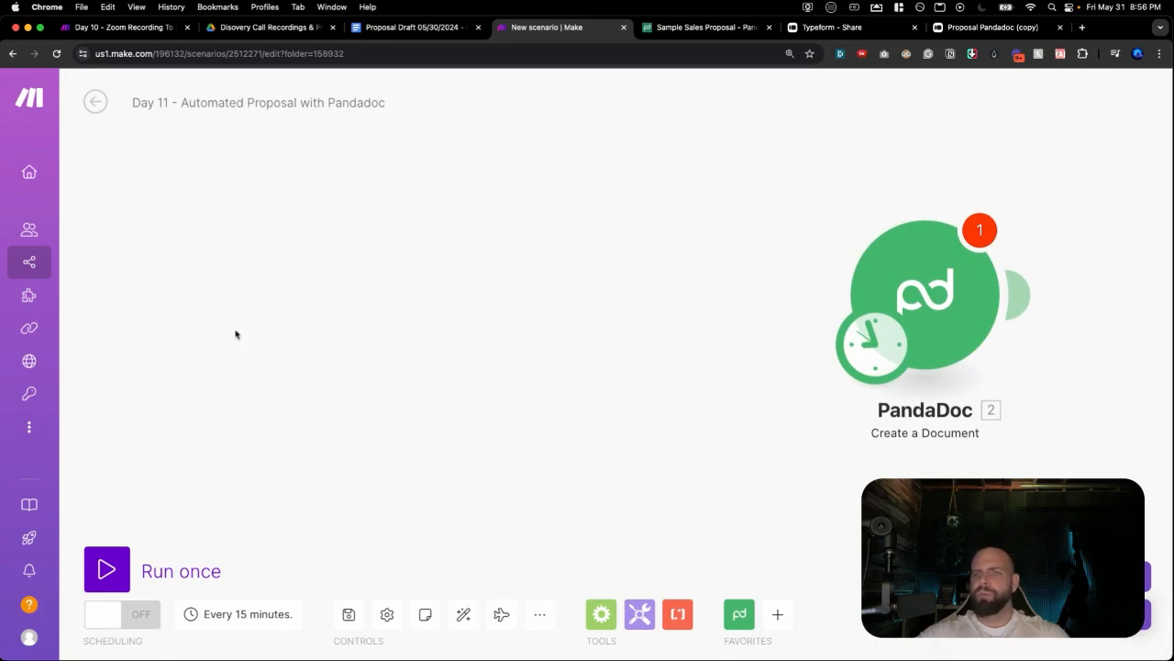
click(285, 321)
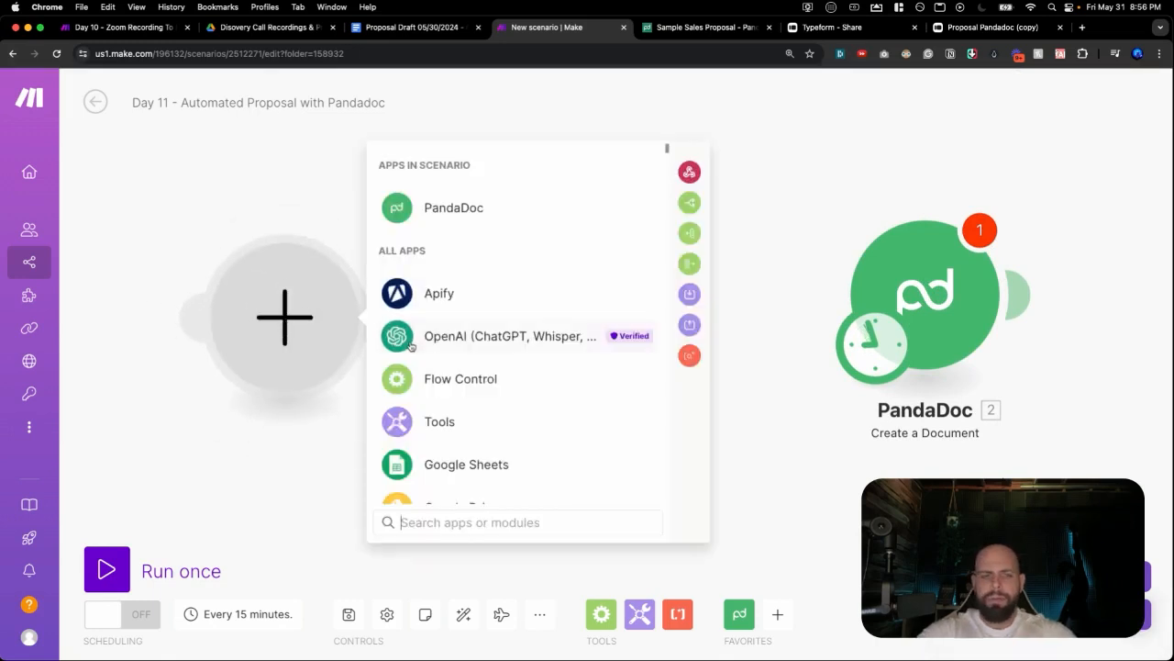
text(type)
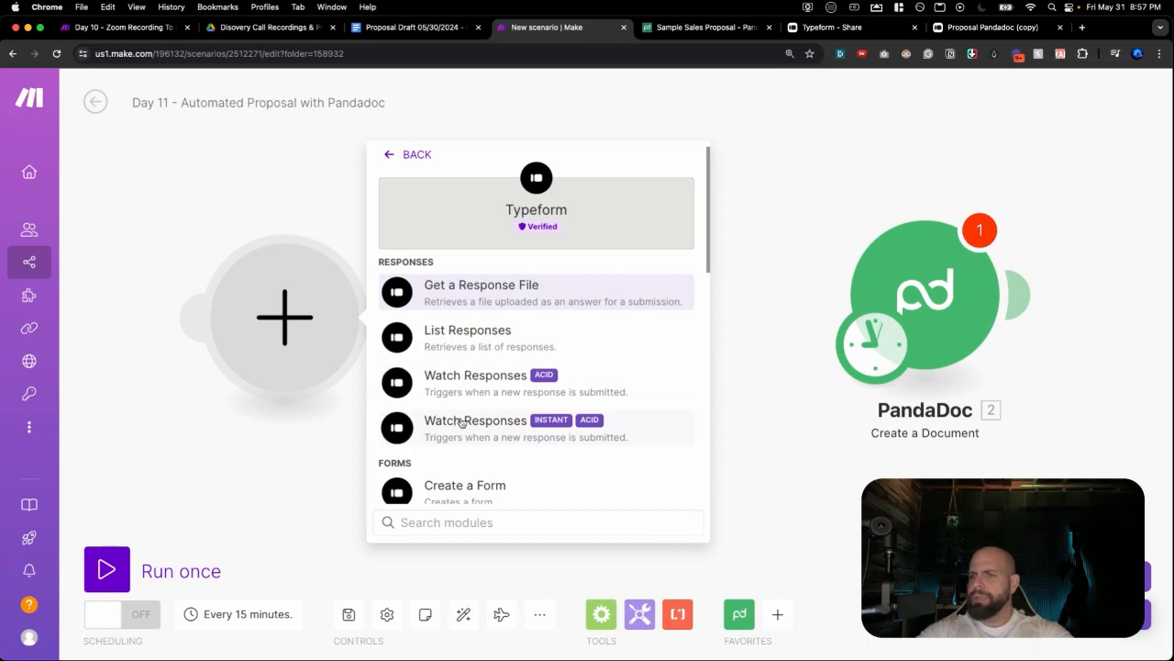
click(464, 419)
click(472, 323)
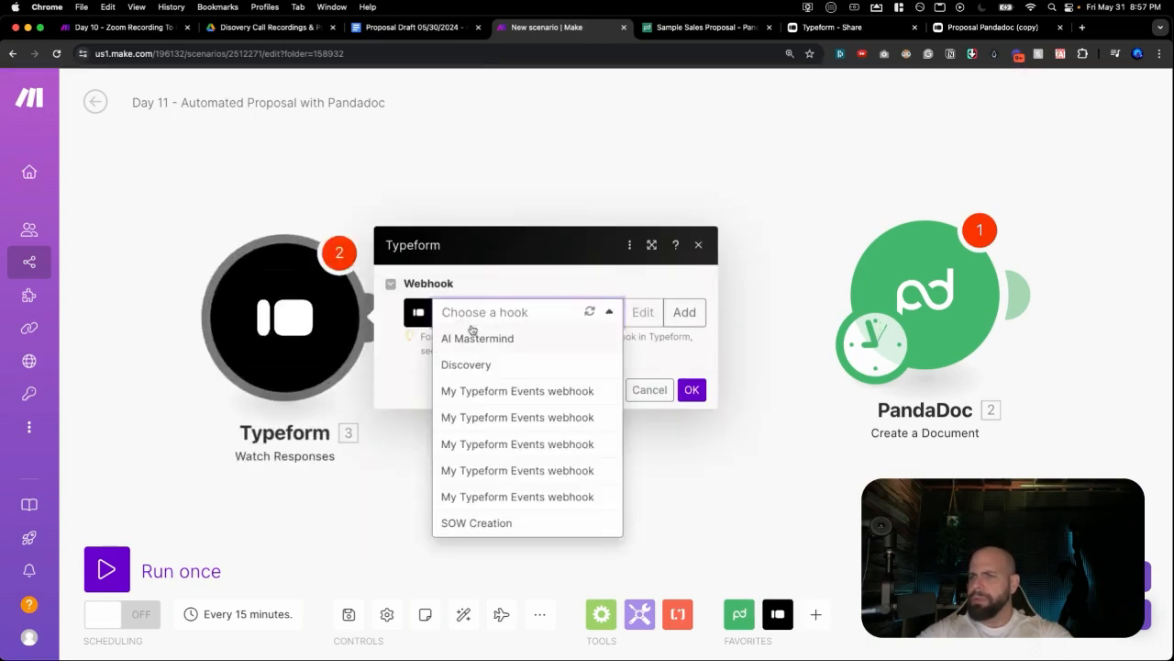
click(698, 244)
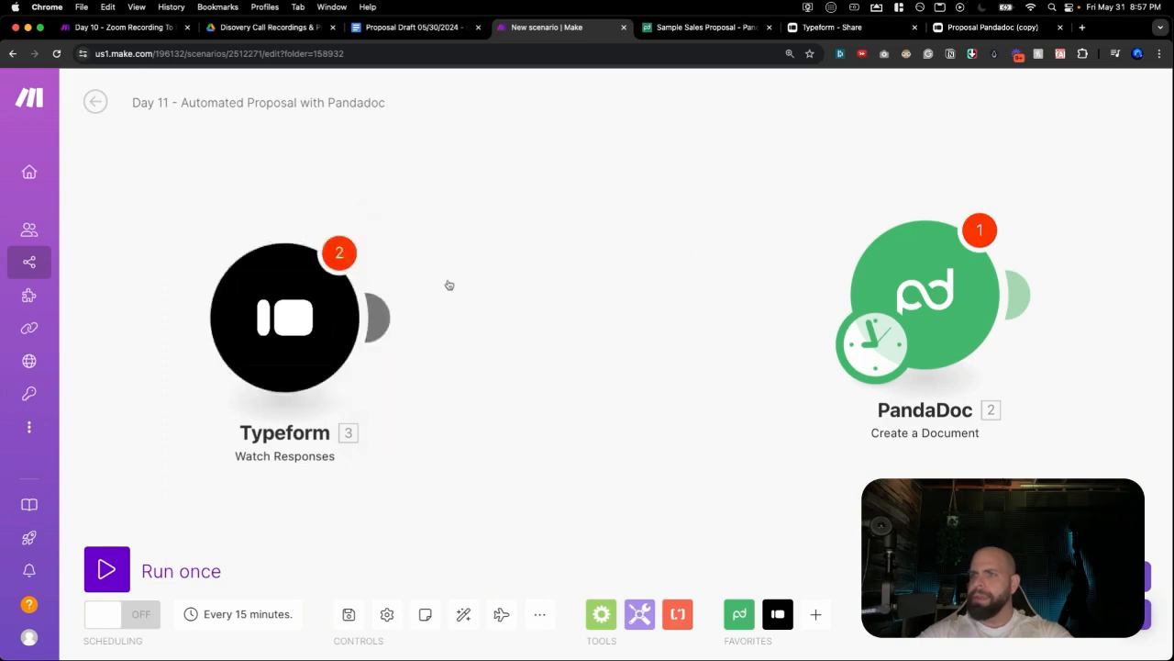
right_click(324, 318)
click(367, 481)
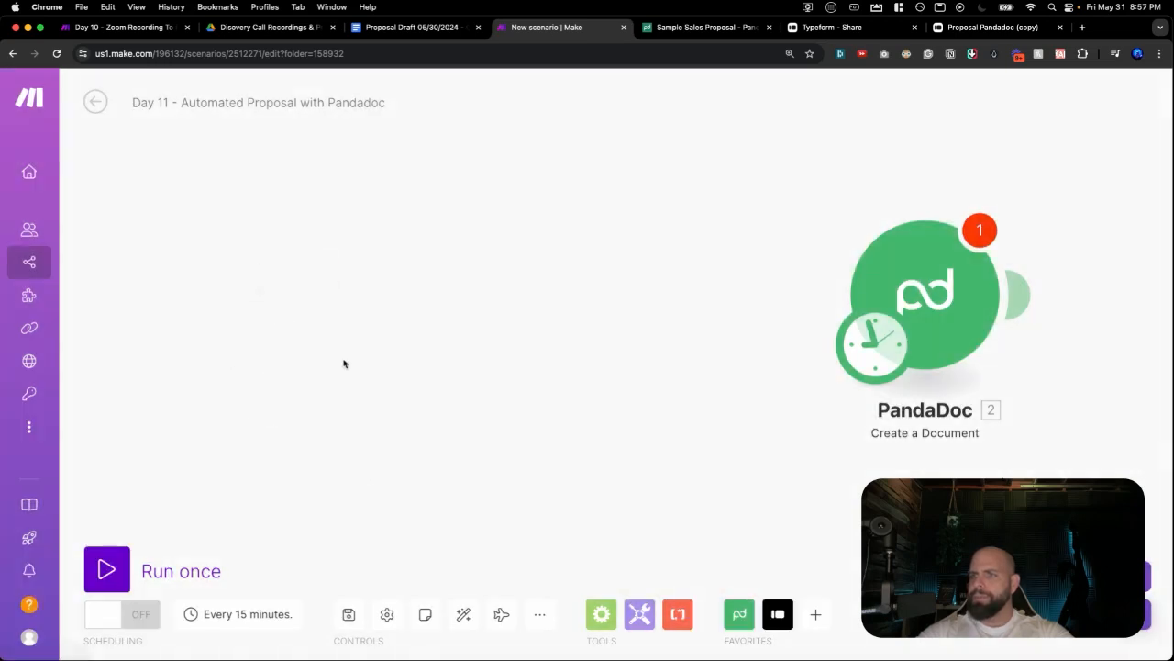
Add a Typeform Watch Responses trigger on Proposal Pandadoc (copy), limit 1, positioned left of PandaDoc.
click(347, 317)
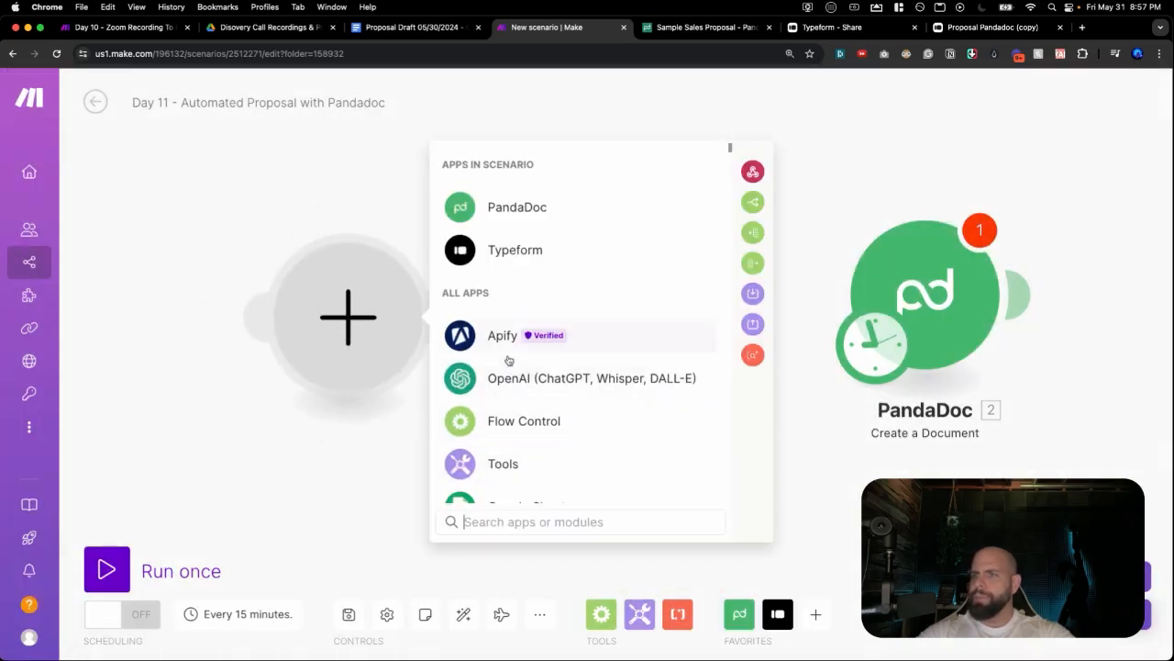
click(520, 266)
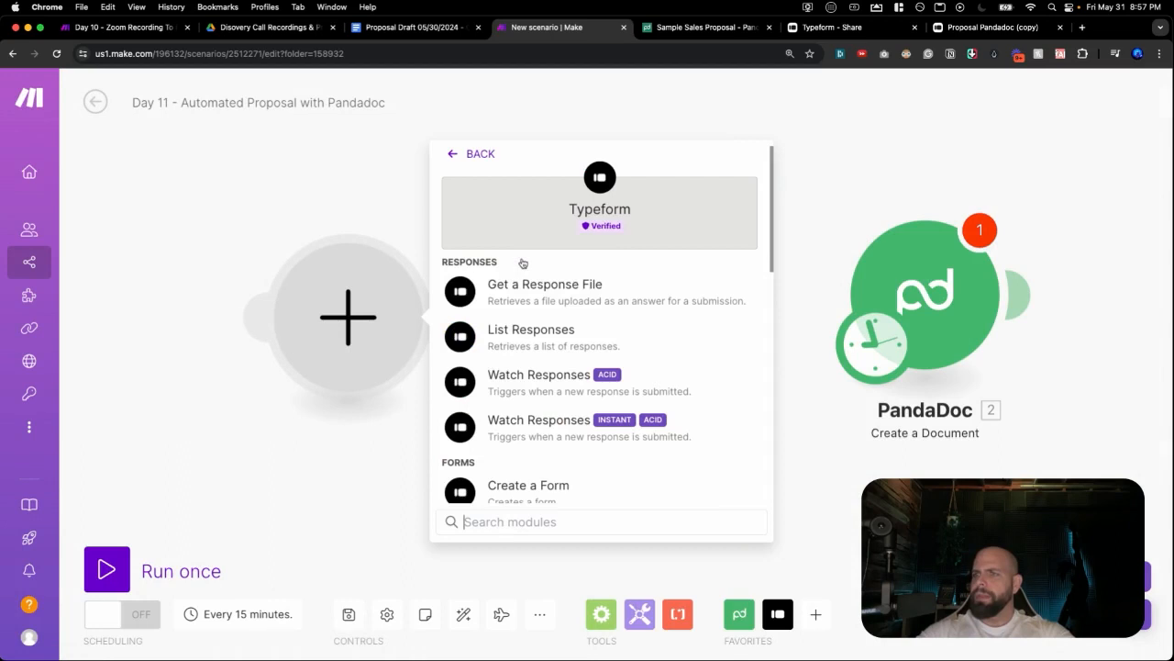
click(497, 376)
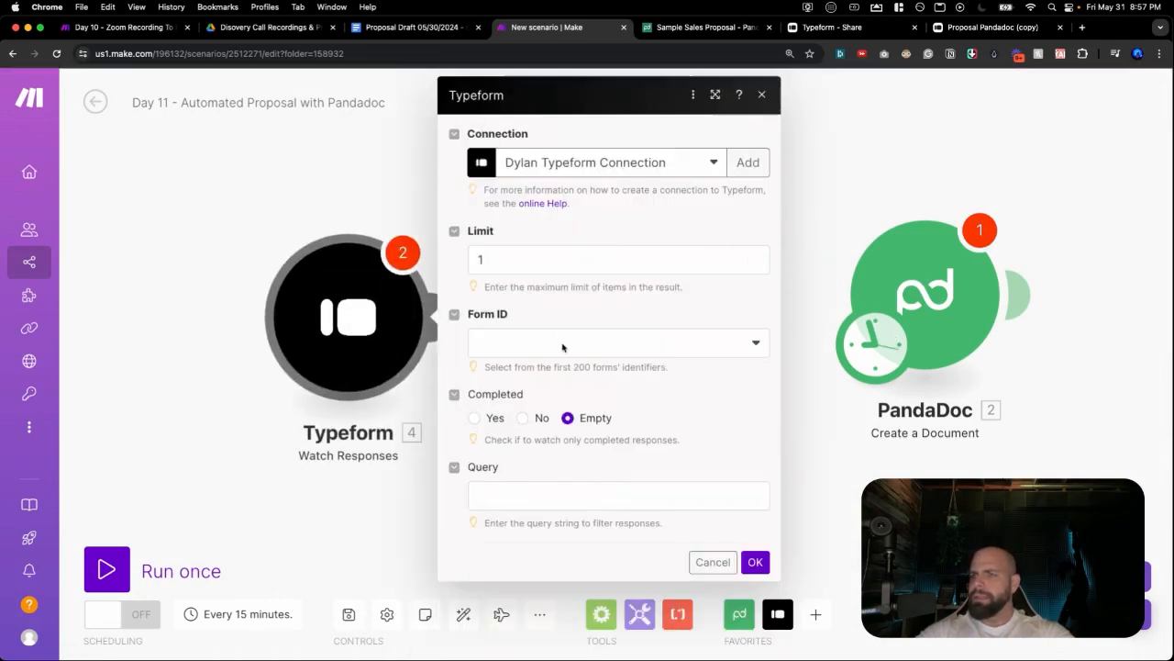
click(561, 345)
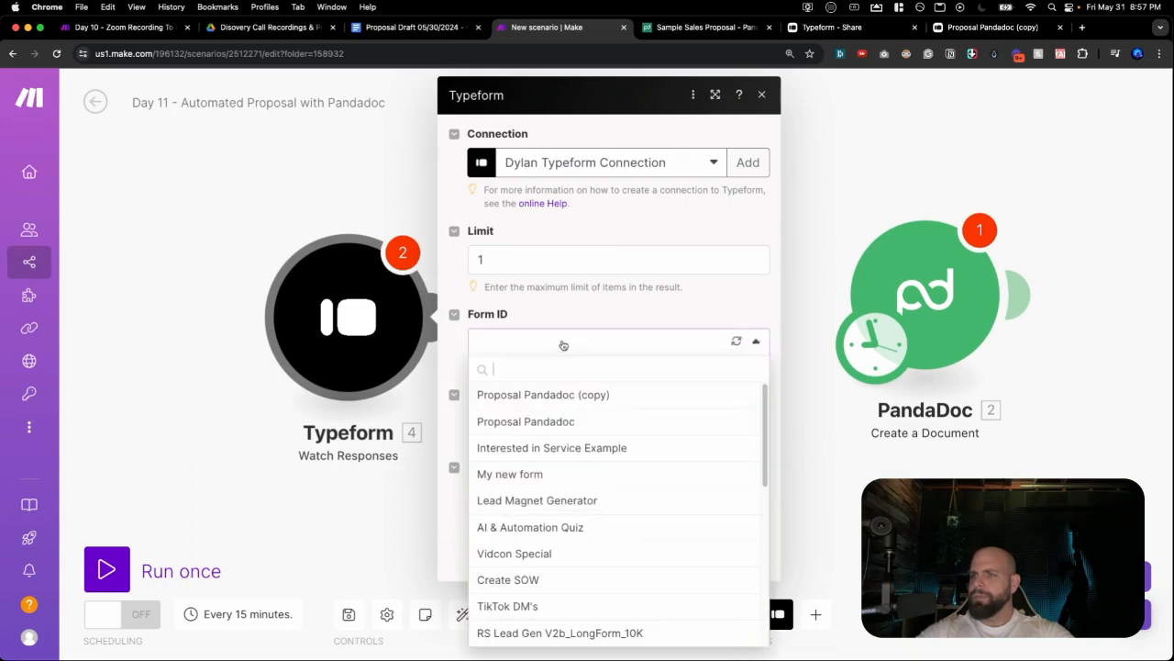
click(540, 394)
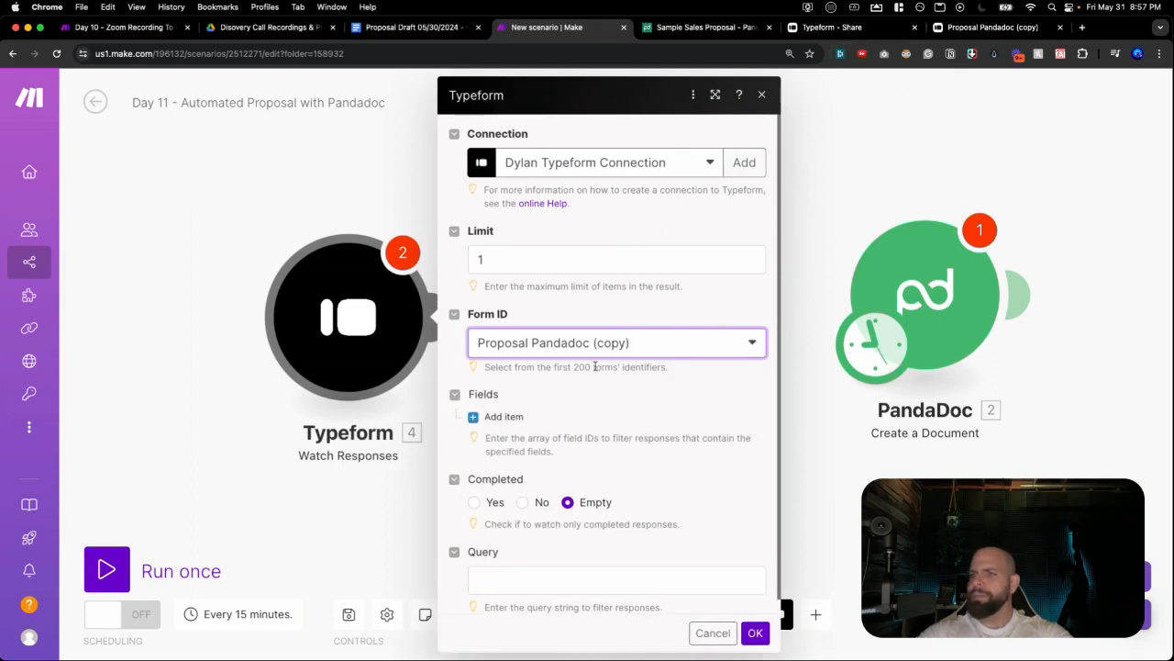
scroll(595, 366, down, 1)
click(754, 633)
drag(346, 345, 269, 344)
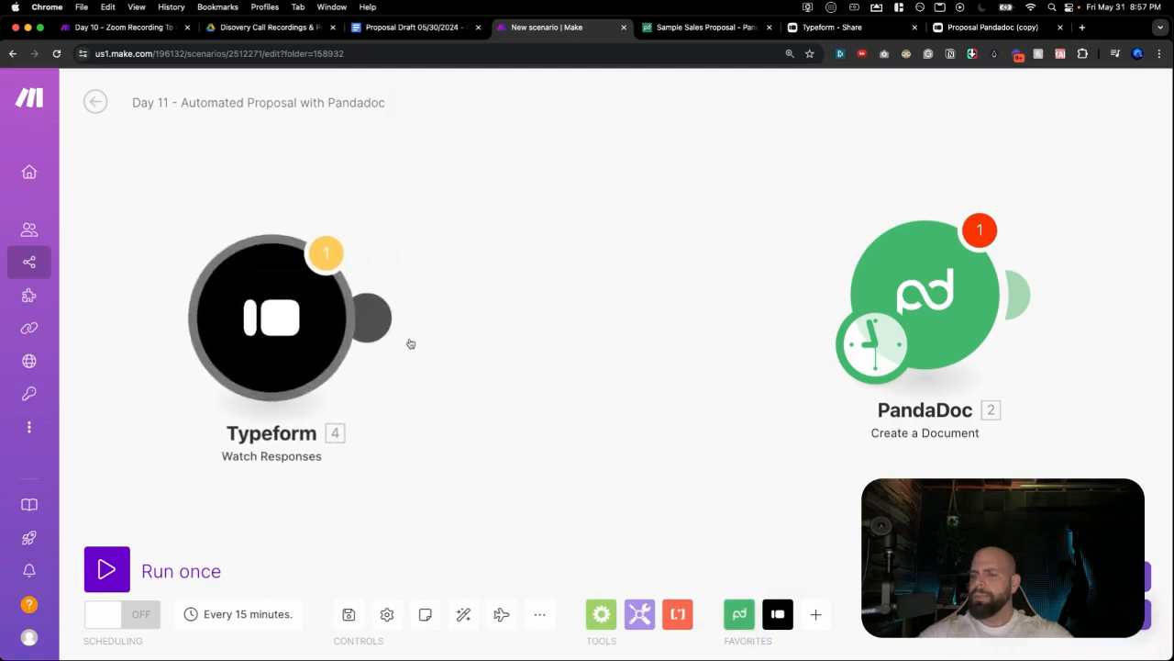
click(522, 326)
Insert a Tools Sleep module with a 5-second delay between Typeform and PandaDoc, plus an empty module slot after it.
click(525, 325)
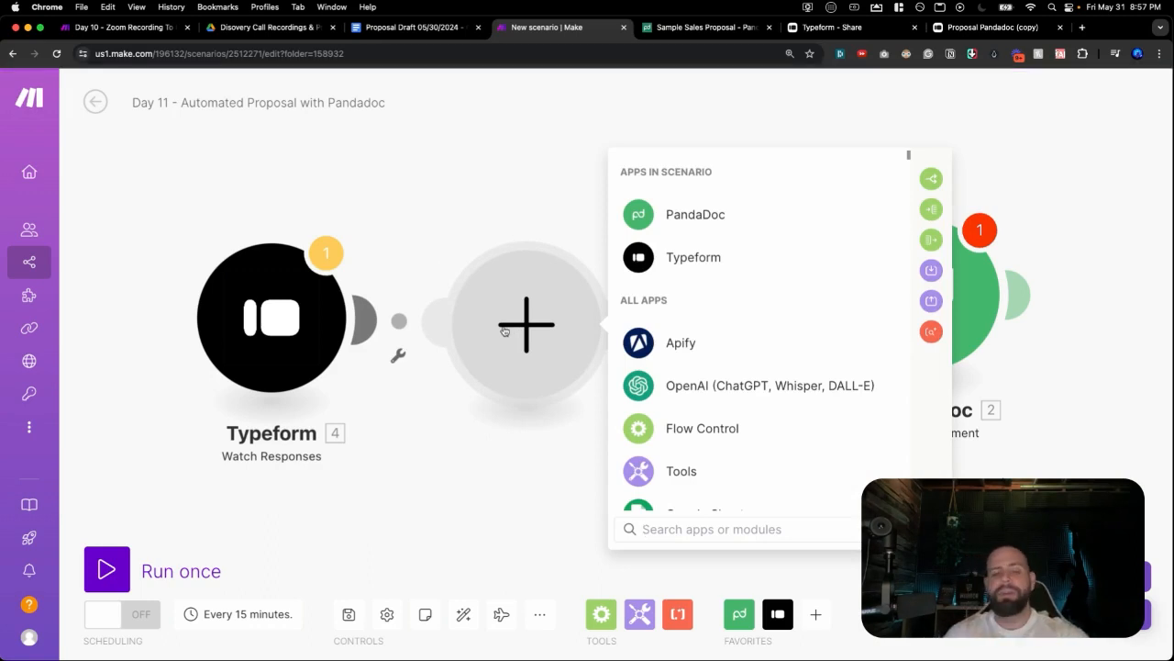
text(sleep)
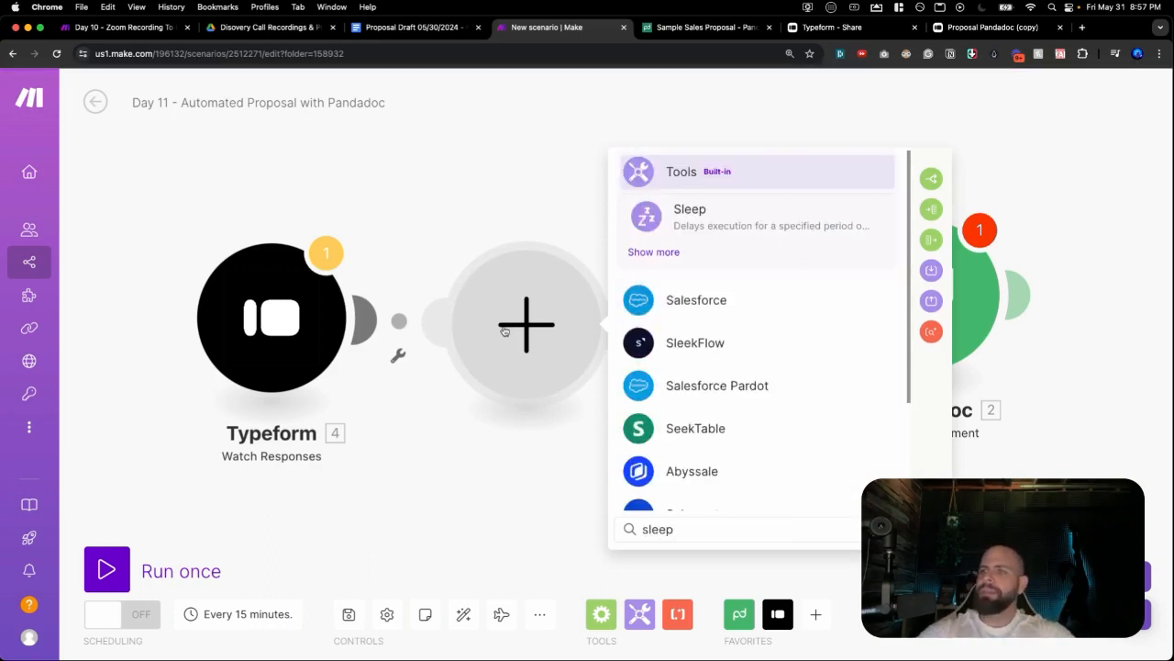
click(654, 225)
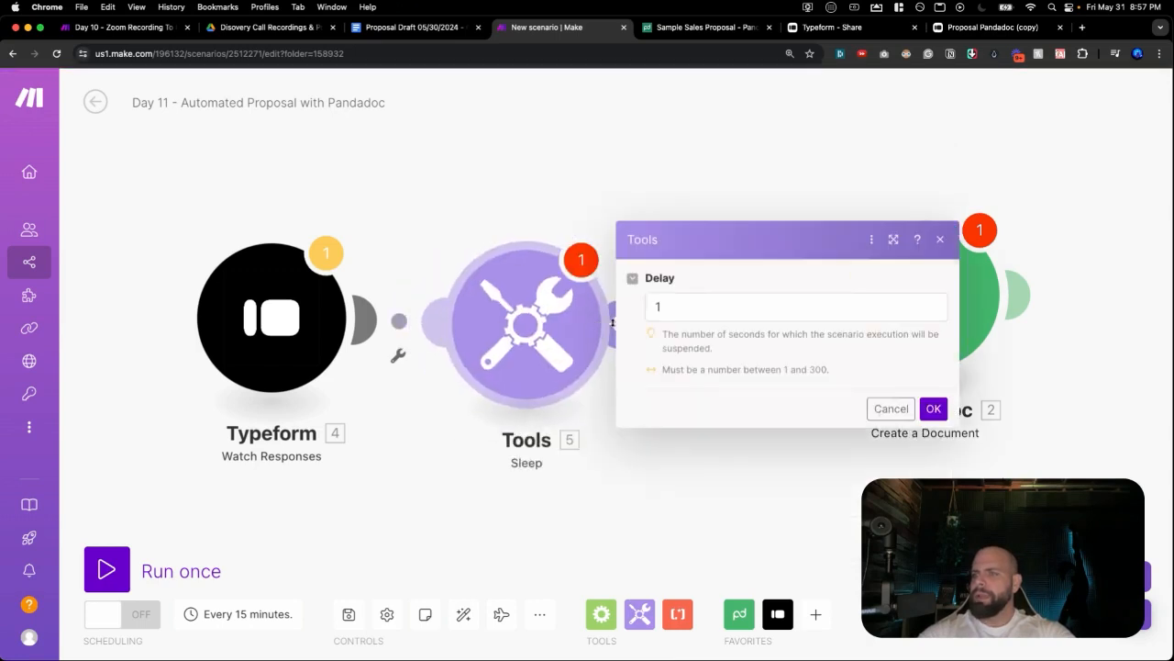
drag(663, 307, 652, 307)
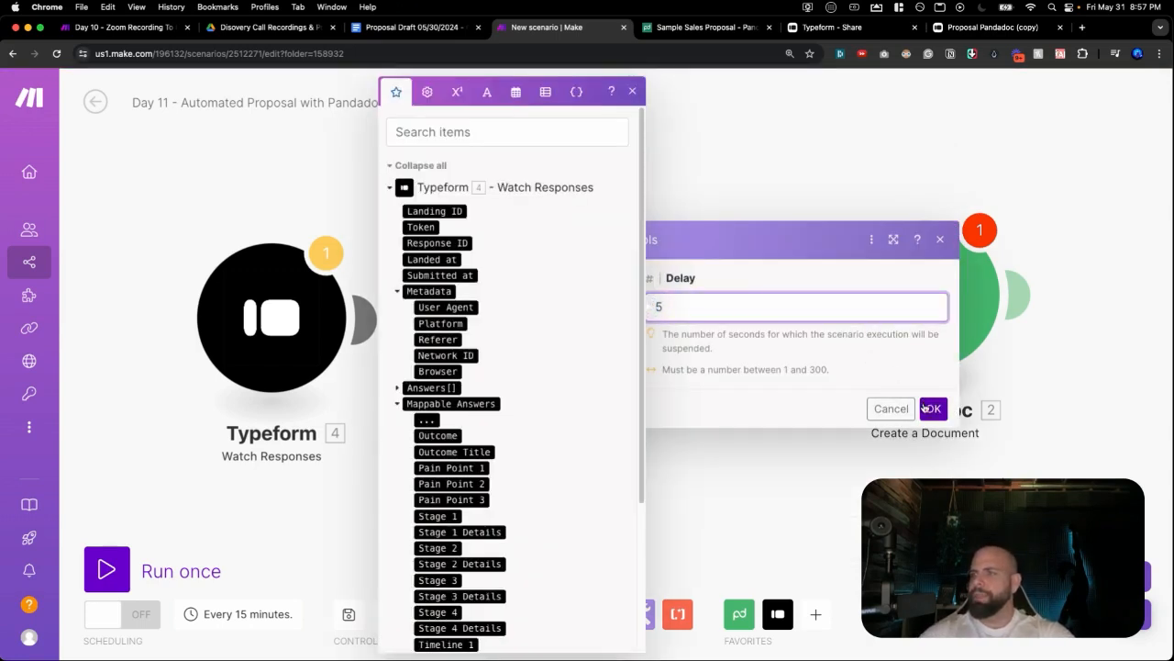
click(930, 409)
drag(959, 320, 1038, 316)
click(775, 336)
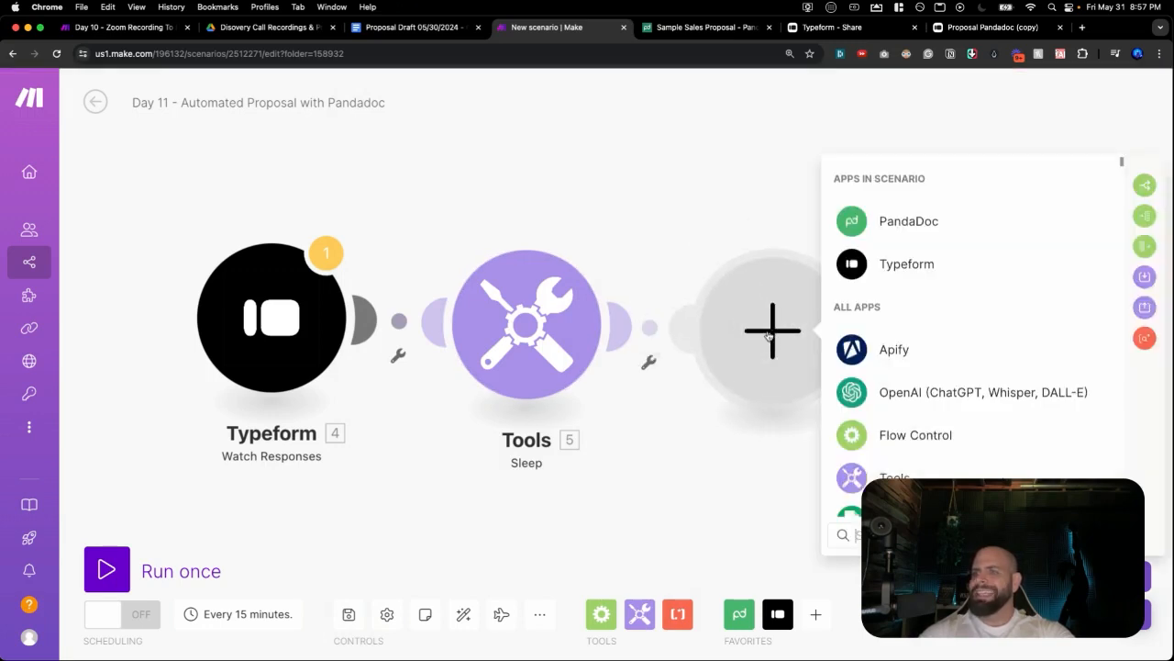
Set the new module to Typeform List Responses reading the 'Proposal Pandadoc (copy)' form.
click(880, 264)
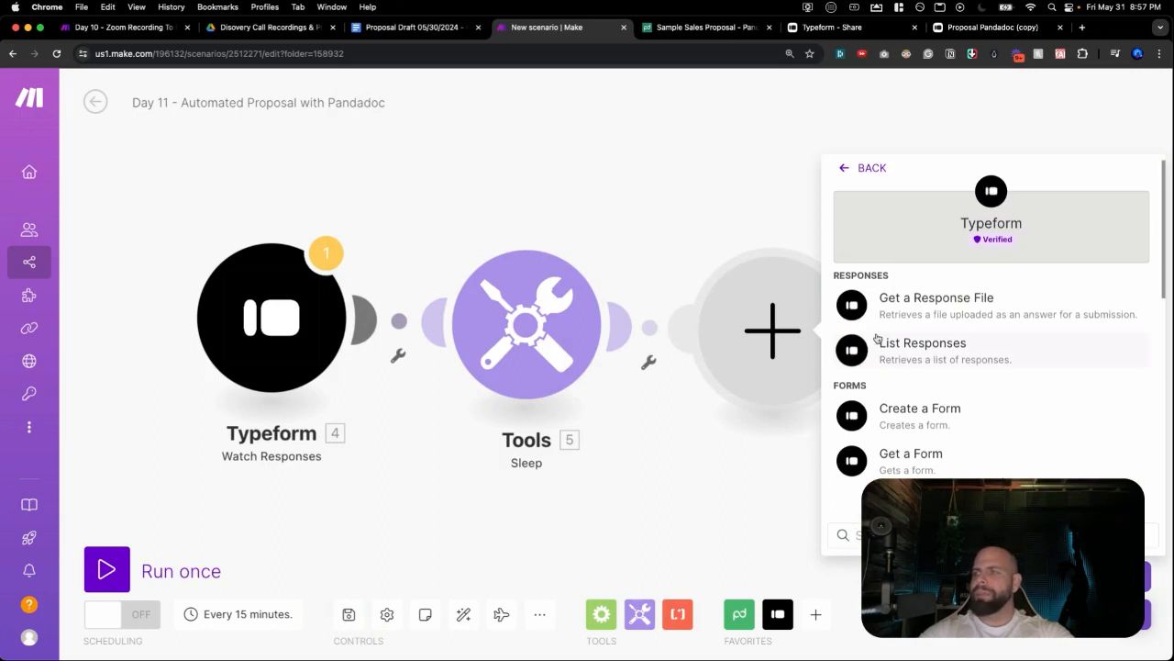
click(922, 345)
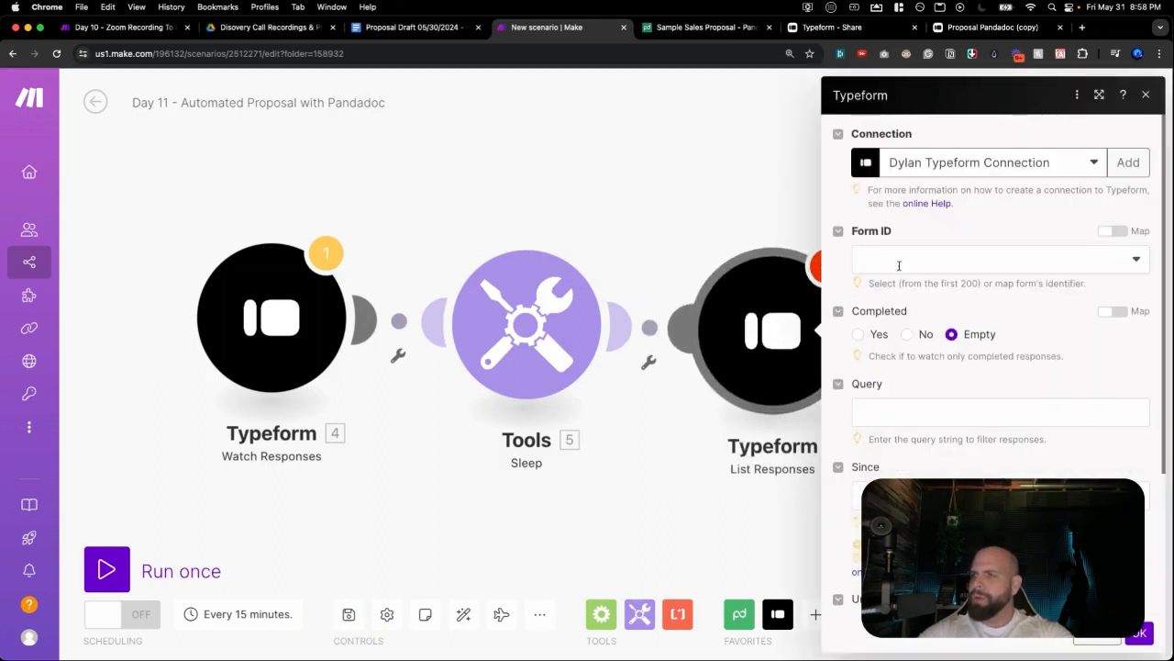
click(939, 251)
click(923, 308)
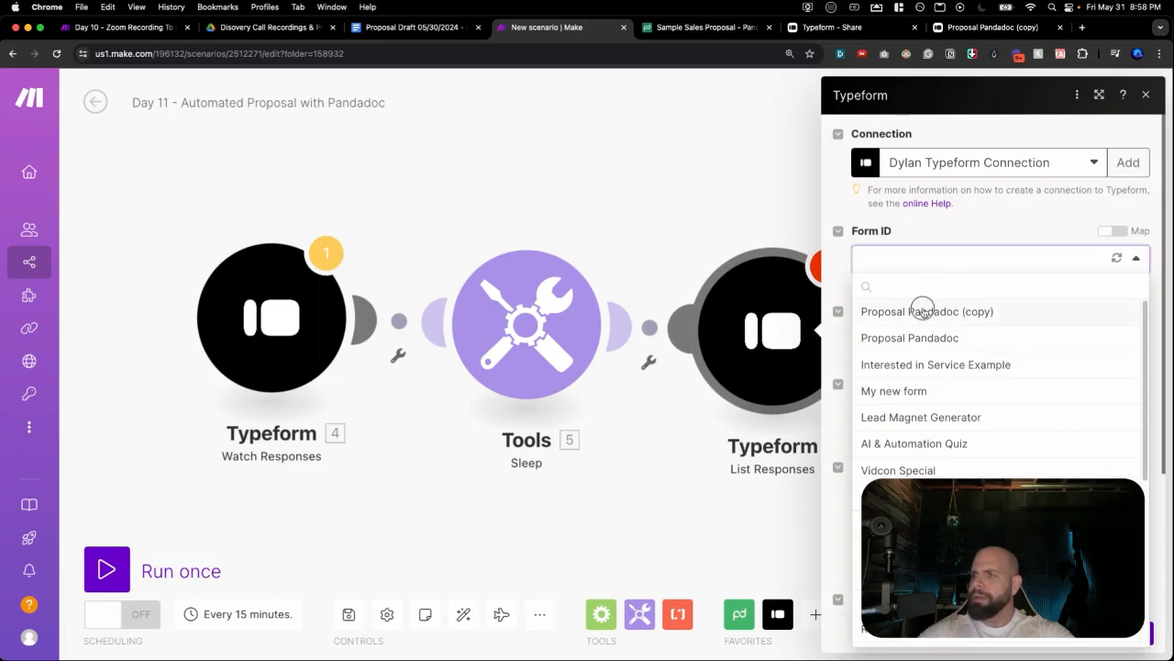
scroll(1000, 399, down, 1)
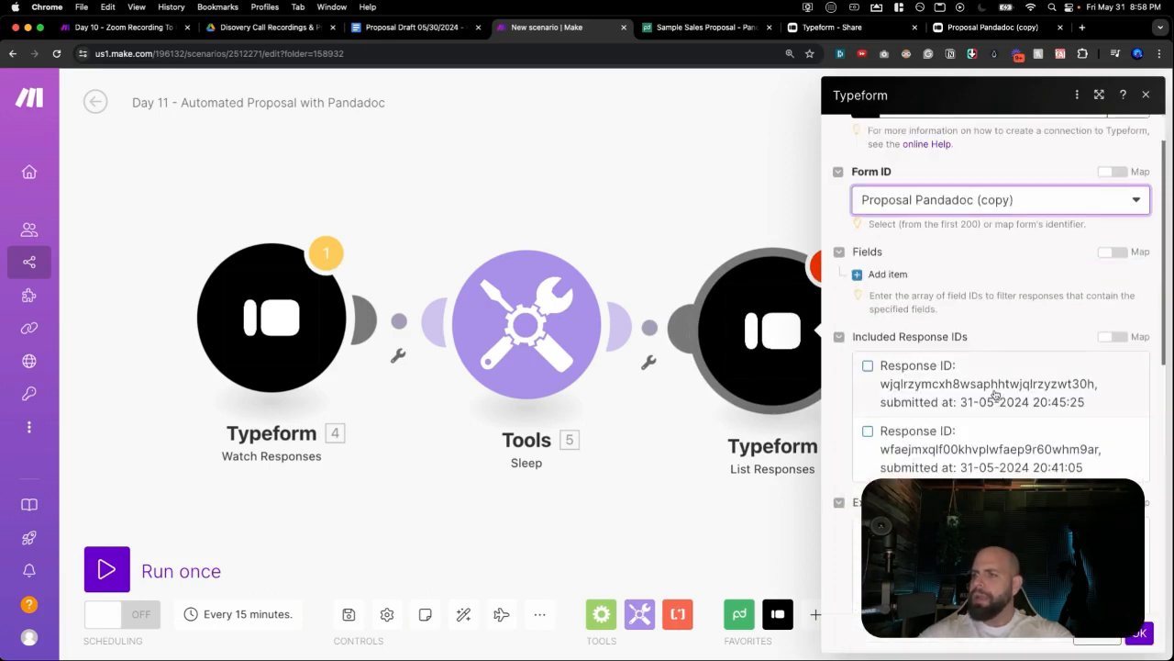
scroll(996, 394, down, 3)
scroll(933, 367, down, 4)
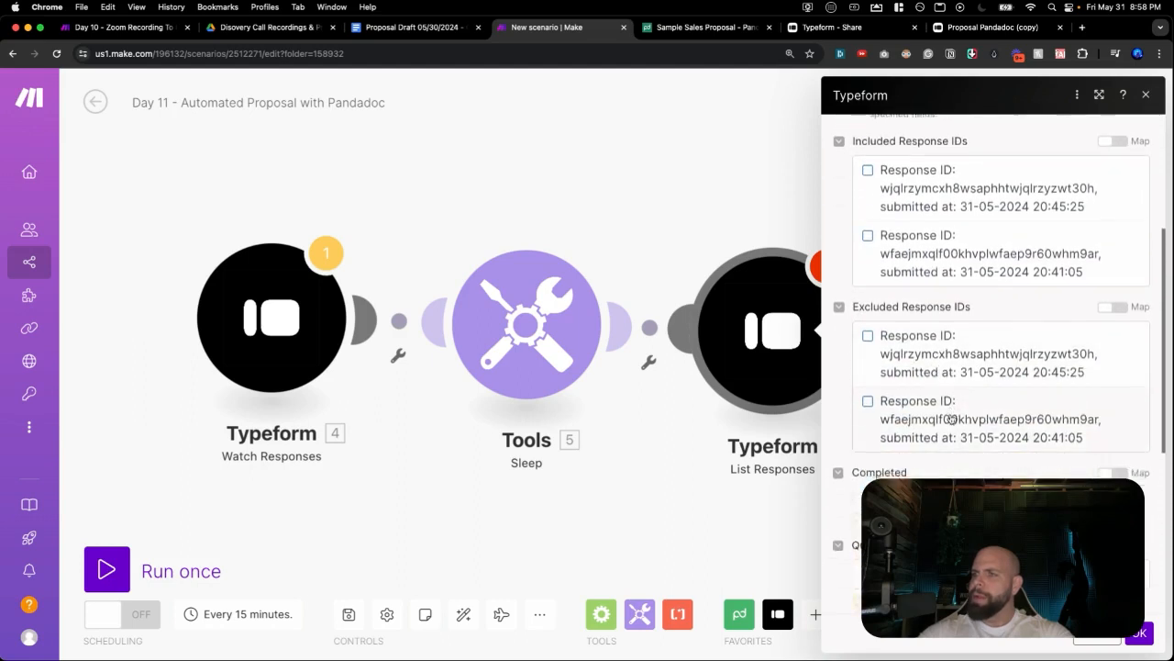
scroll(952, 419, up, 3)
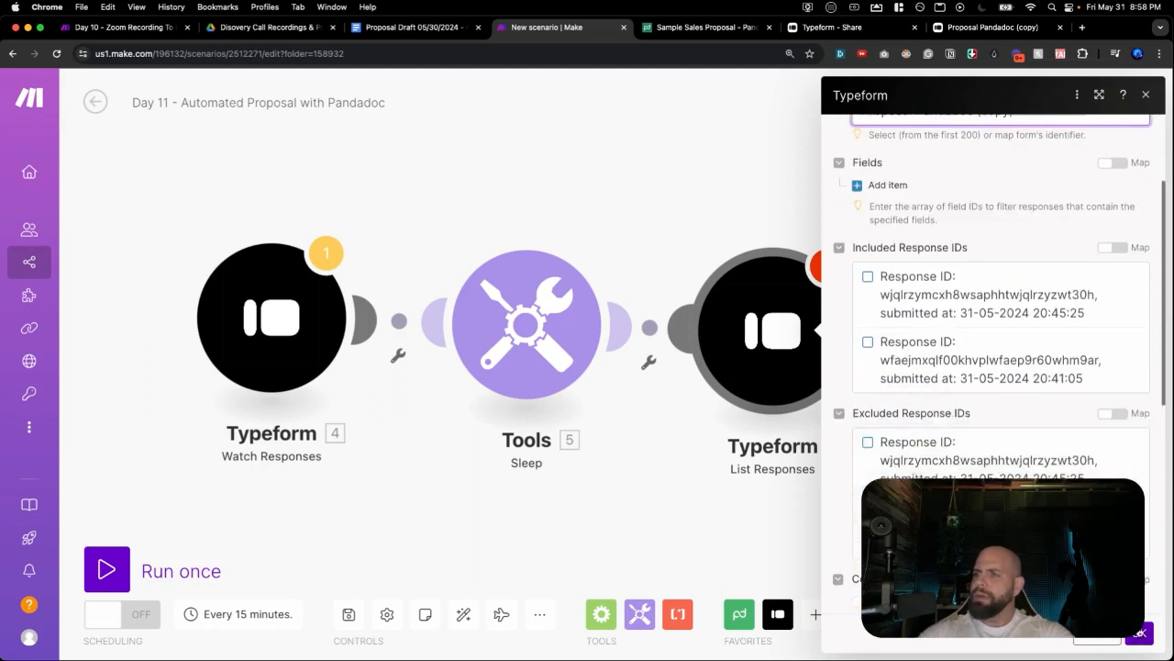
click(1139, 633)
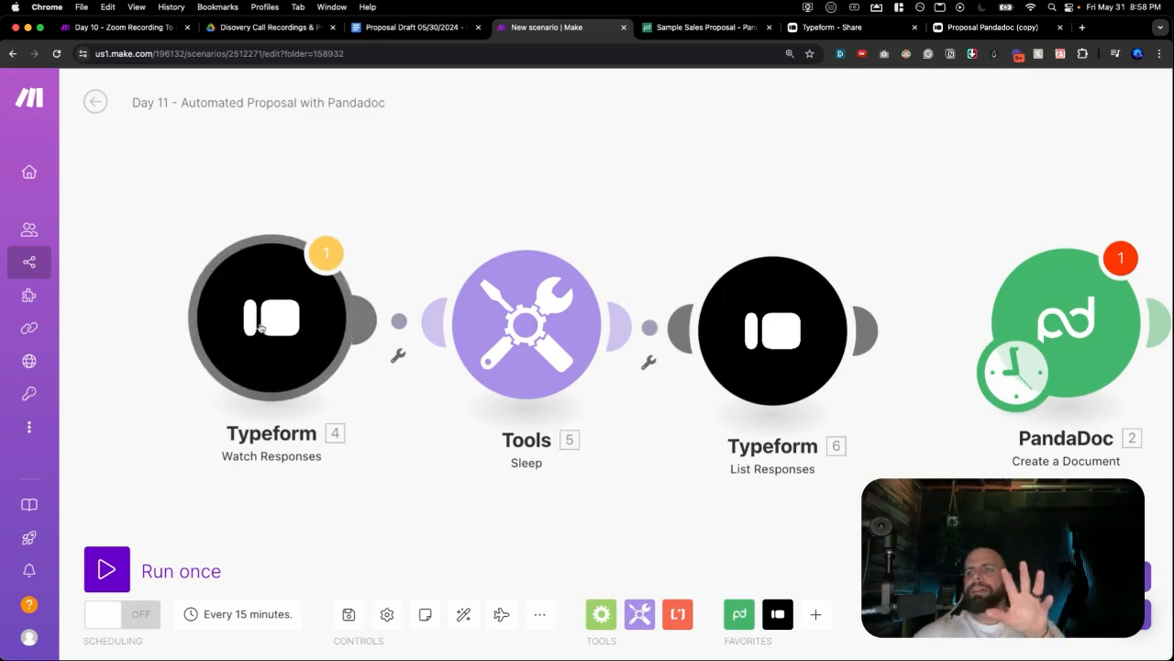
click(409, 29)
click(523, 33)
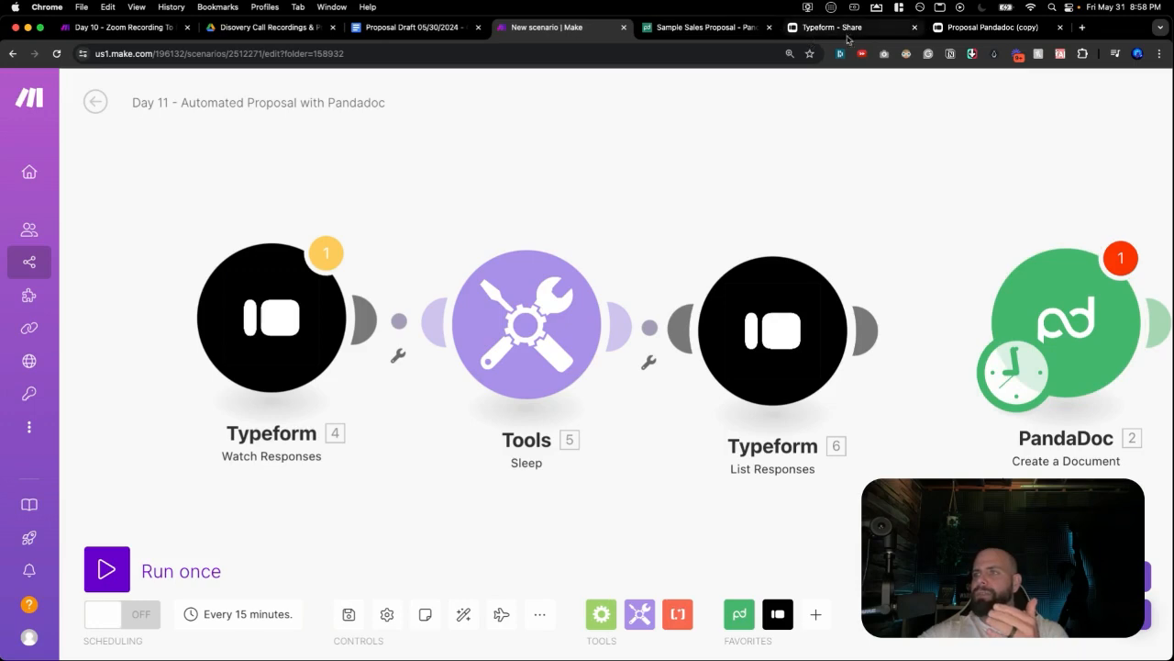
click(945, 35)
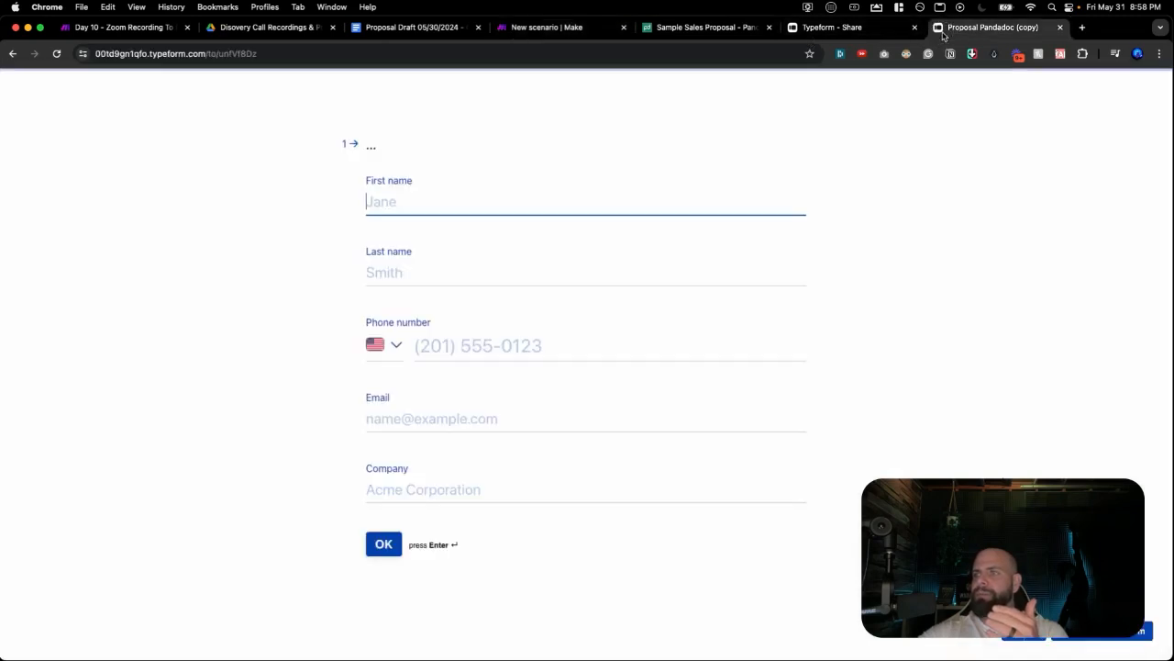
click(655, 29)
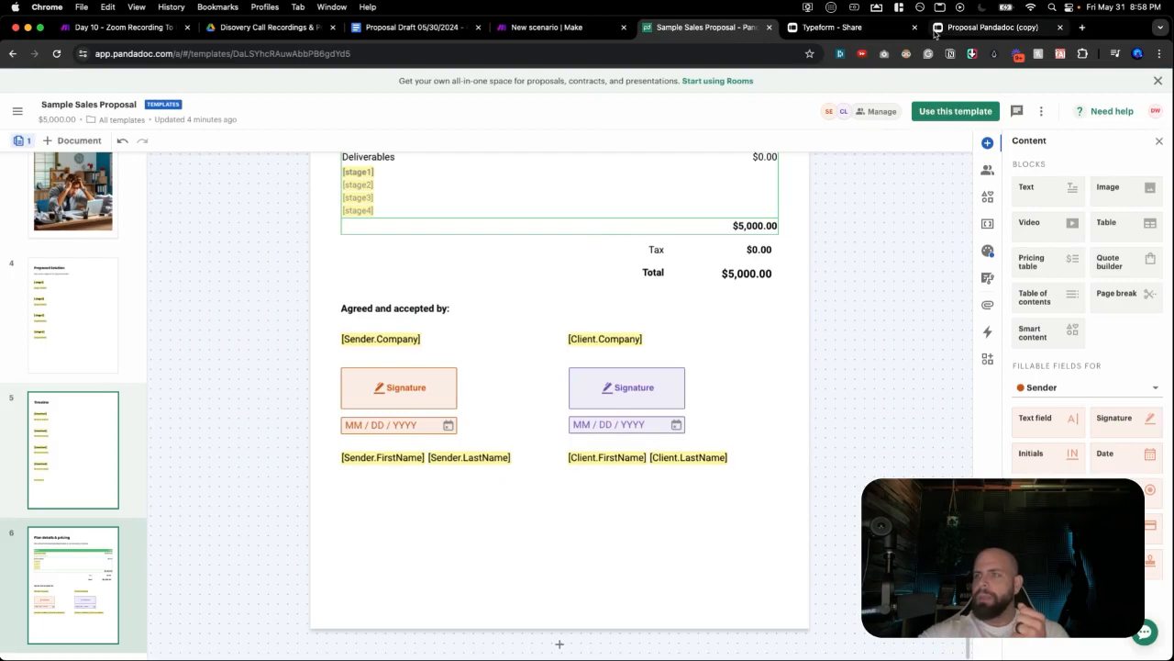
click(570, 31)
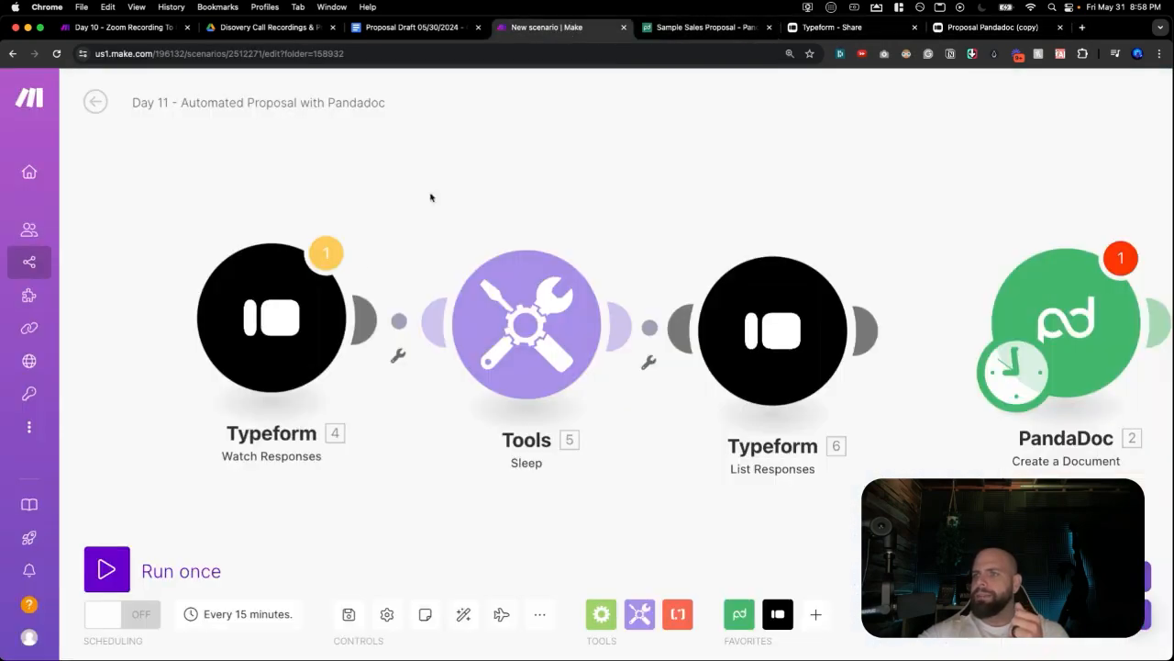
Run the scenario once, past the PandaDoc and trigger warnings, and check the List Responses output.
click(109, 570)
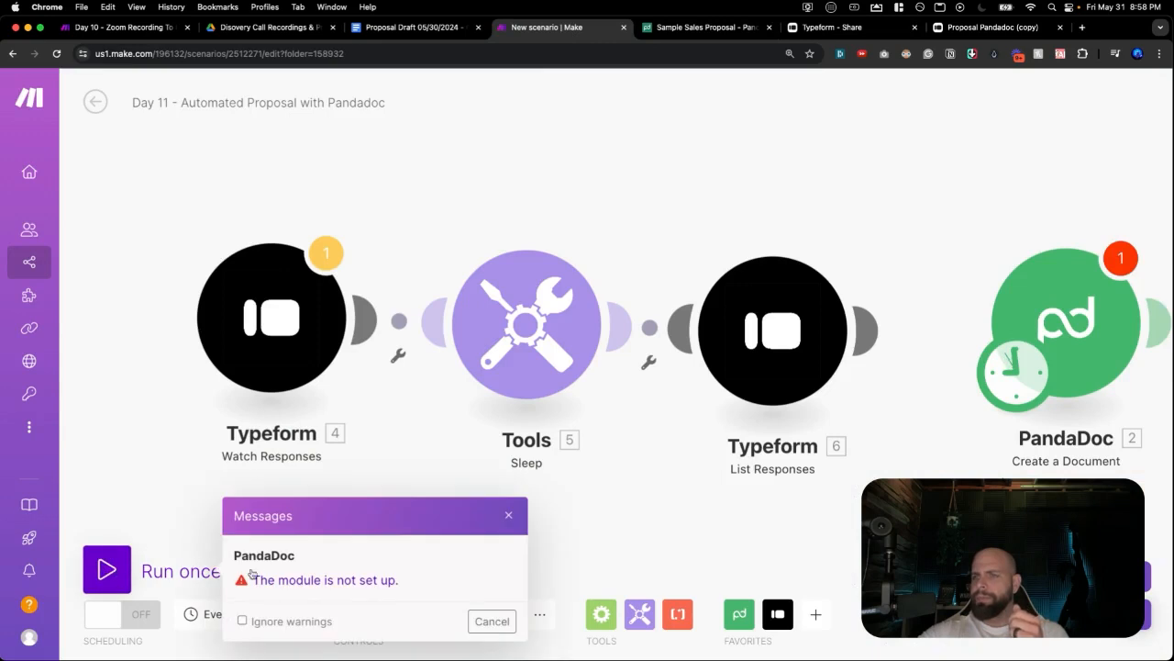
click(492, 621)
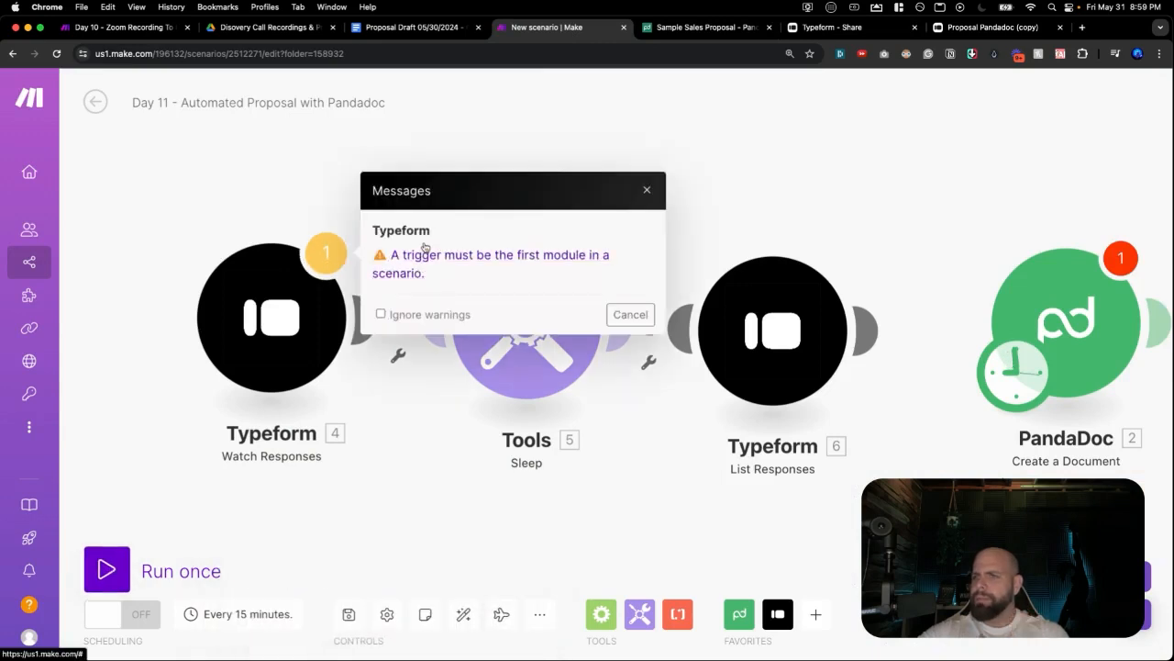
click(647, 190)
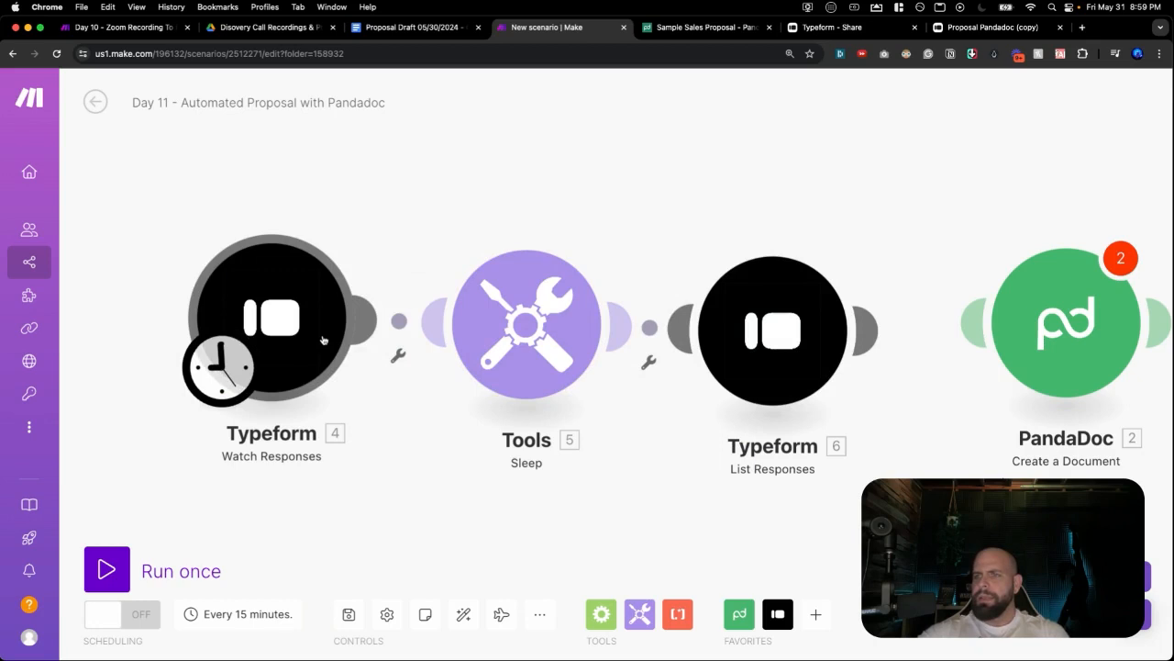
click(152, 568)
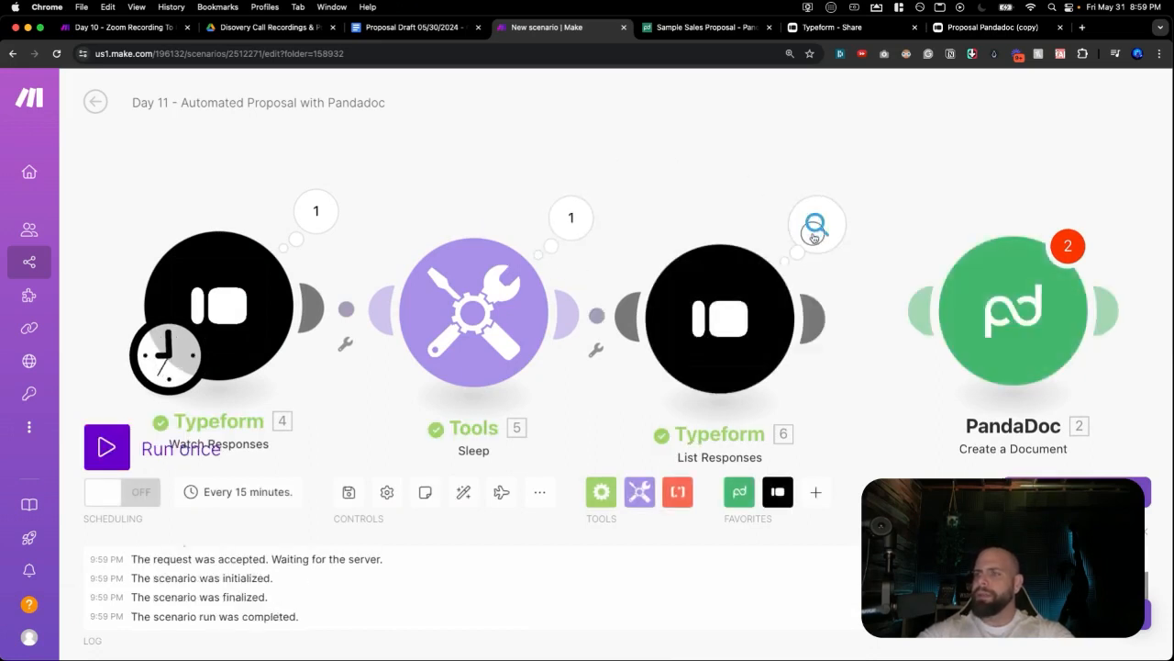
click(814, 238)
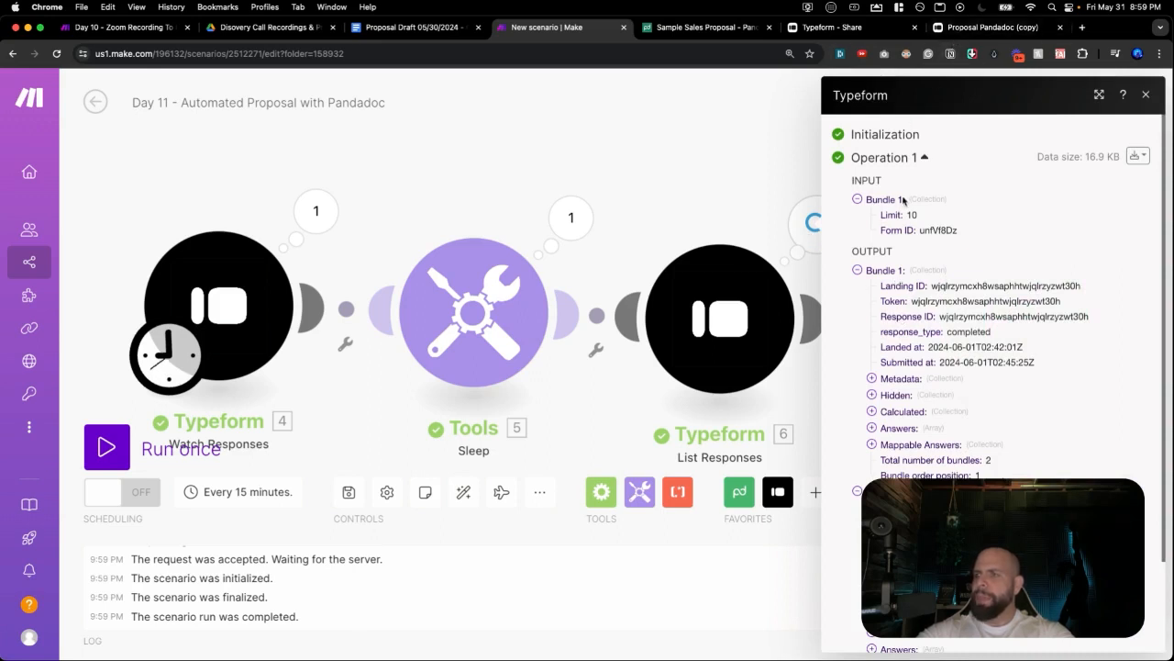
click(723, 237)
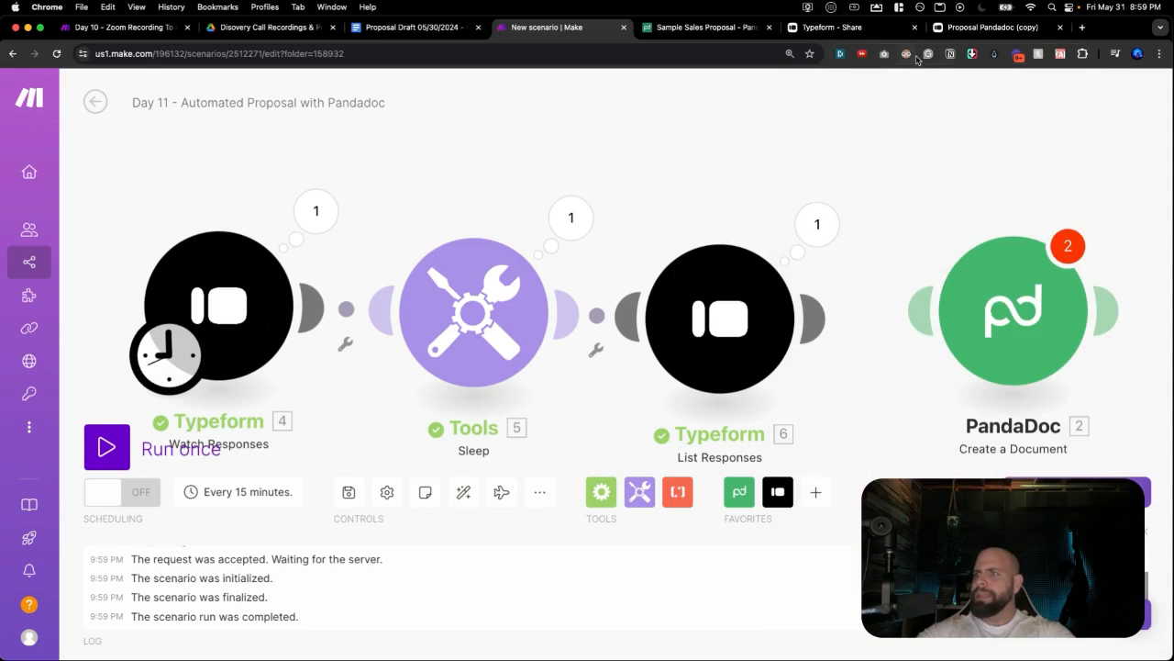
Check the 2 responses in the form's Results table, then return to the live form.
click(946, 33)
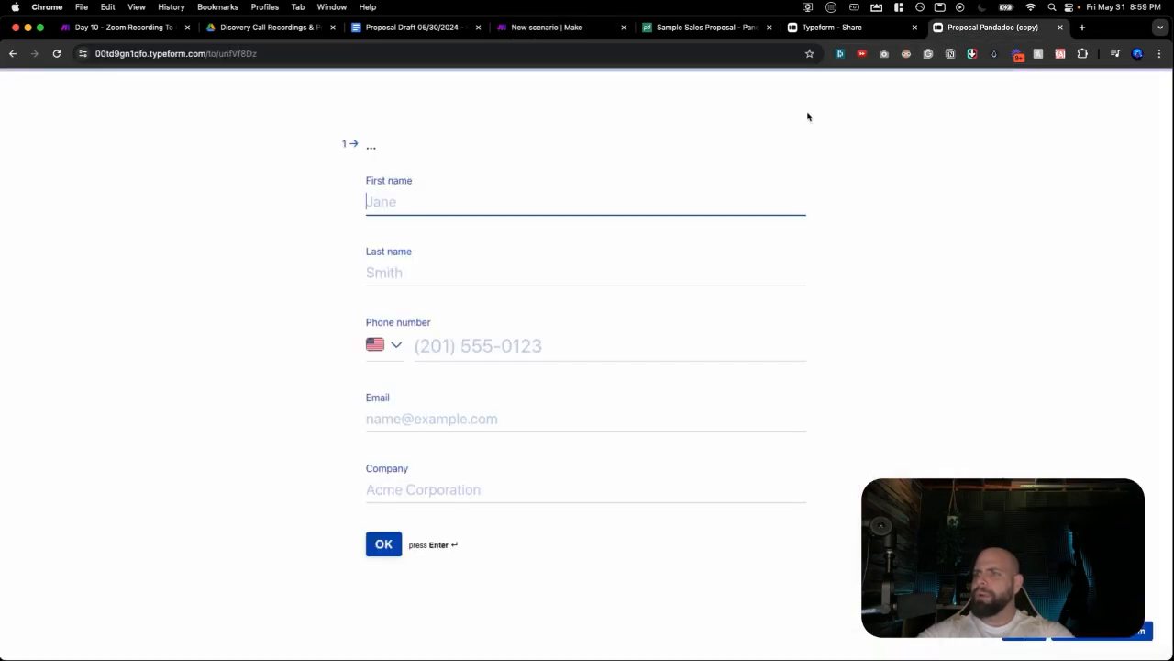
click(833, 33)
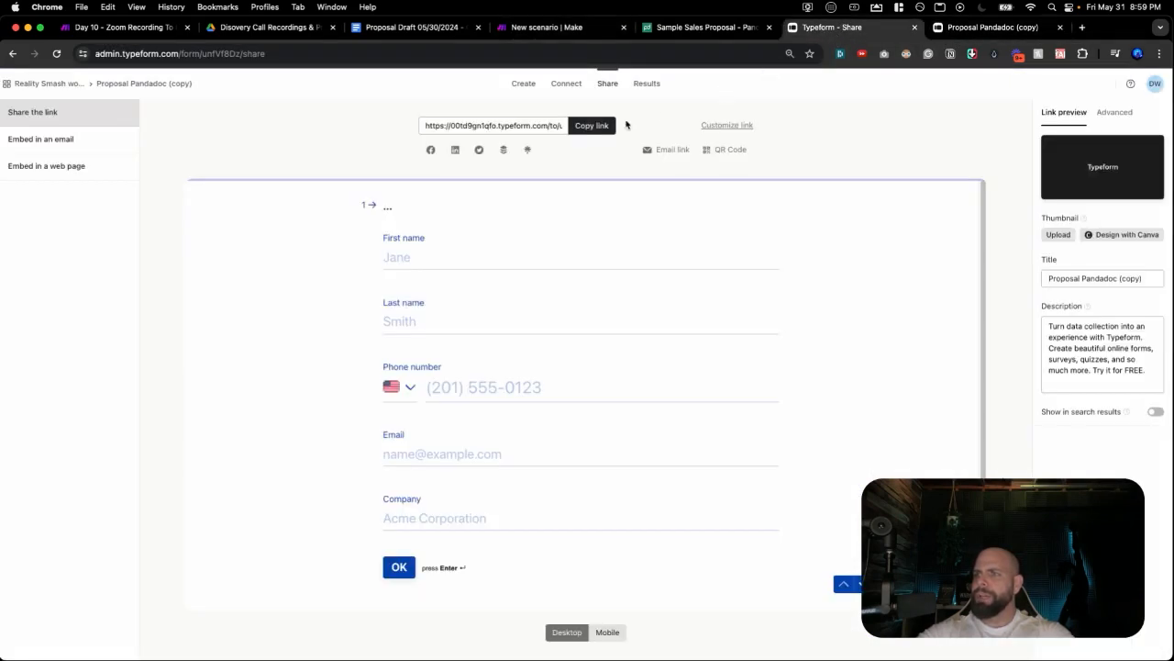
click(650, 85)
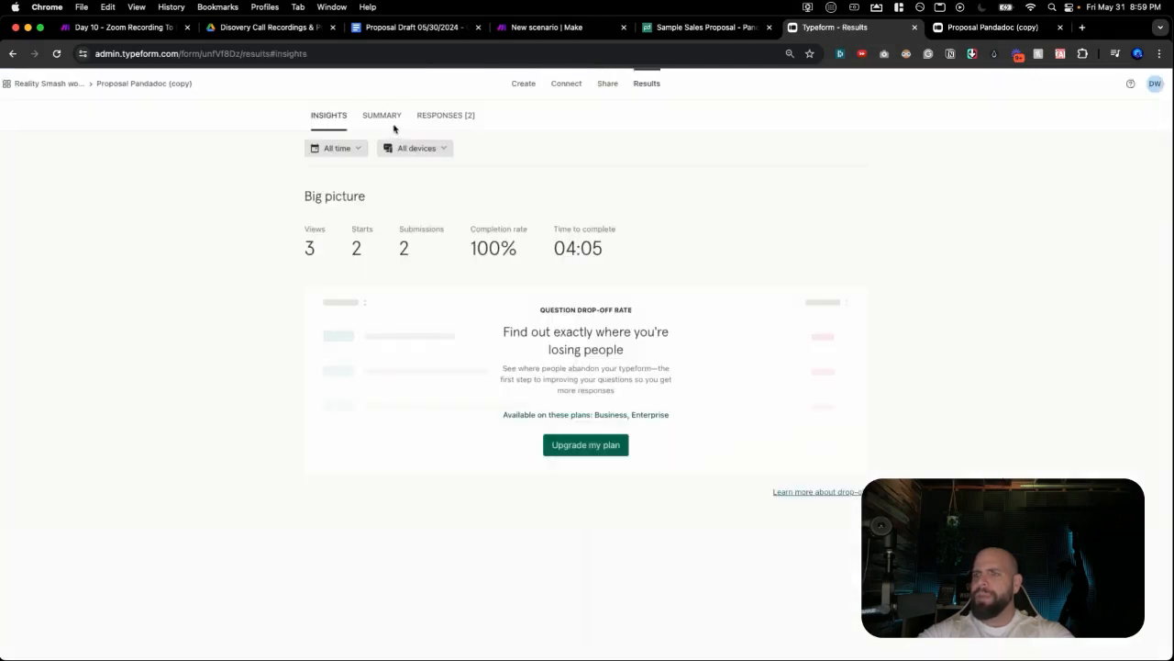
click(432, 119)
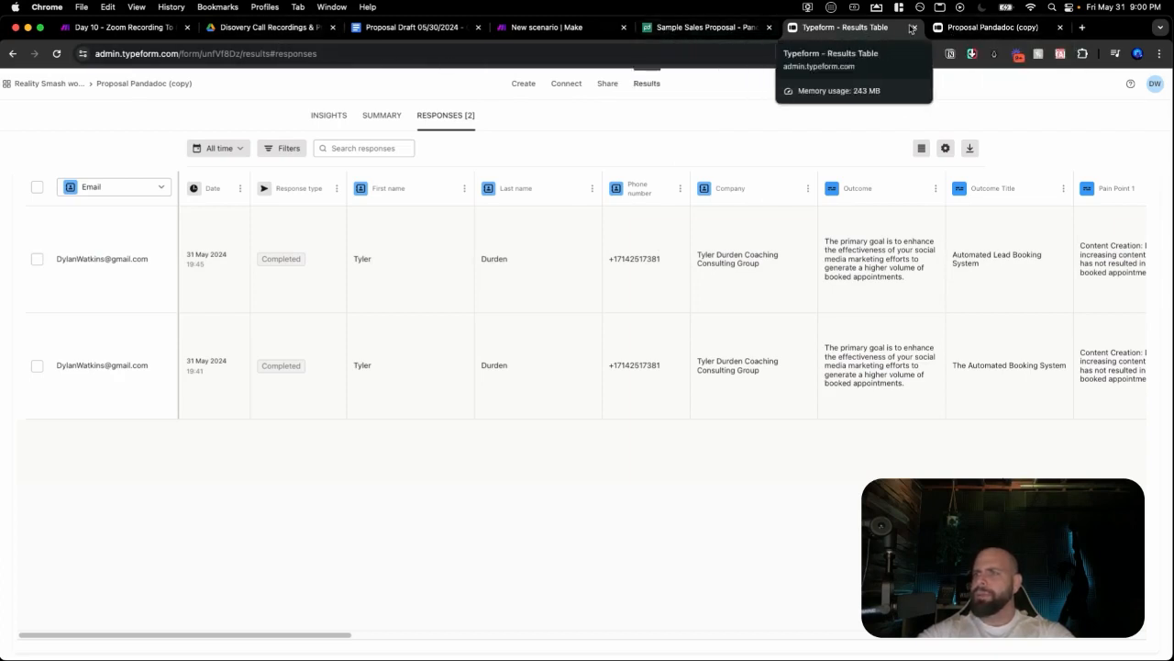
click(944, 30)
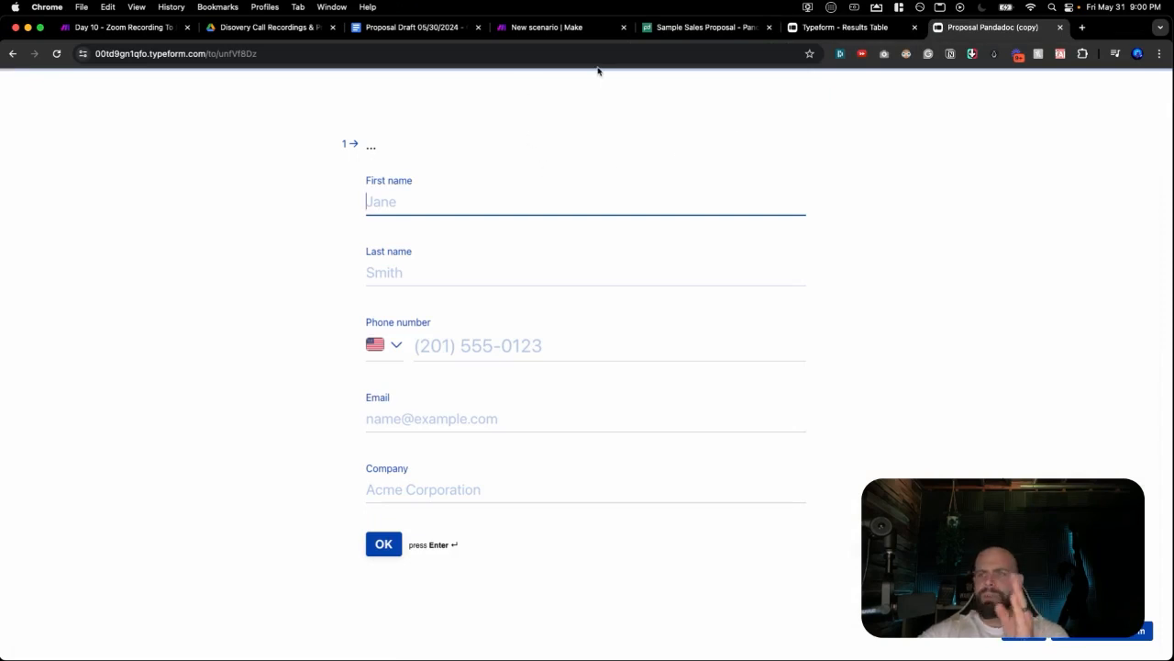
Tile the Proposal Draft document on the left and the Typeform form on the right.
drag(433, 31, 434, 61)
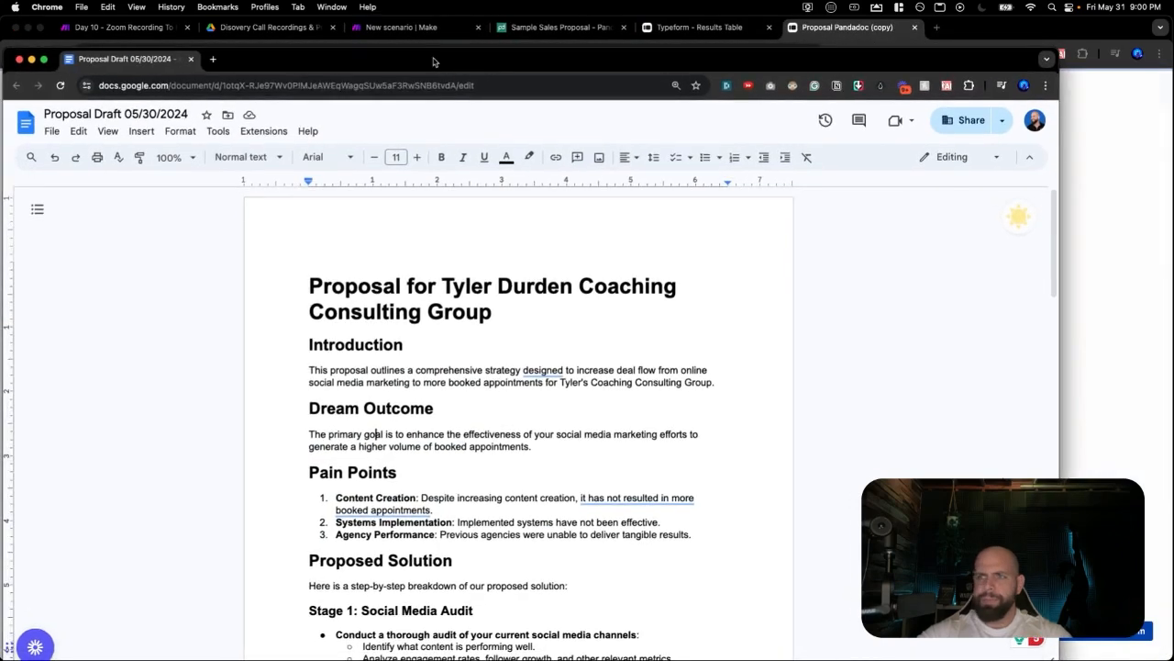
key(ctrl+alt+Left)
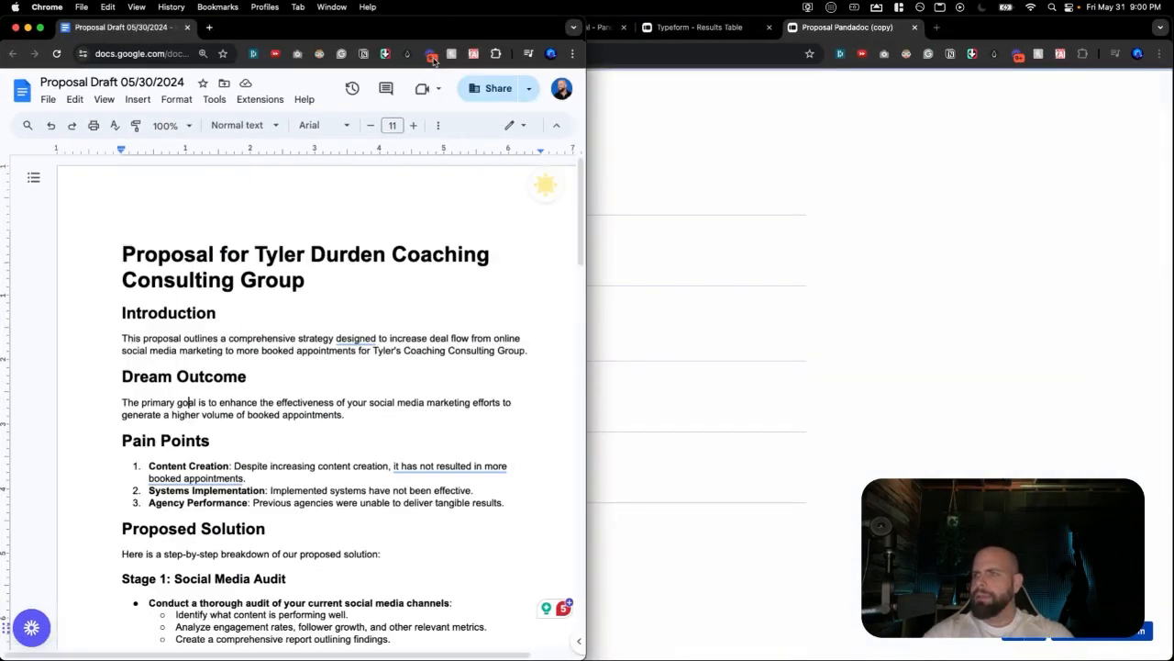
click(849, 30)
key(ctrl+alt+Right)
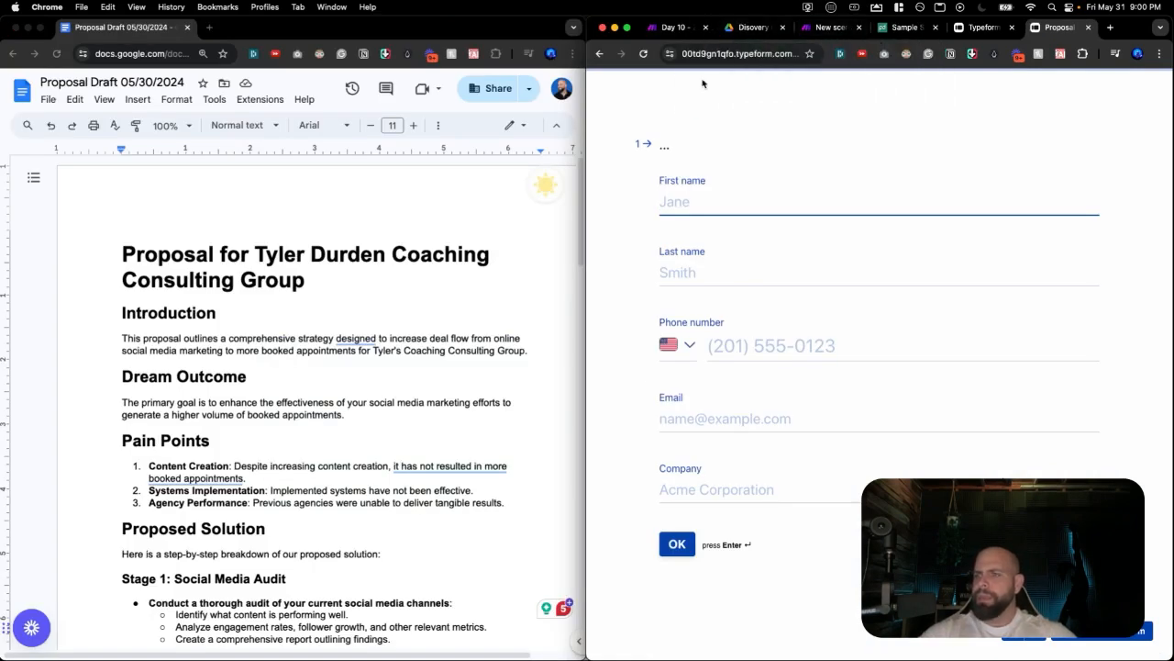
Enter the client's first name, last name, phone number and email in the form.
text(Tyler)
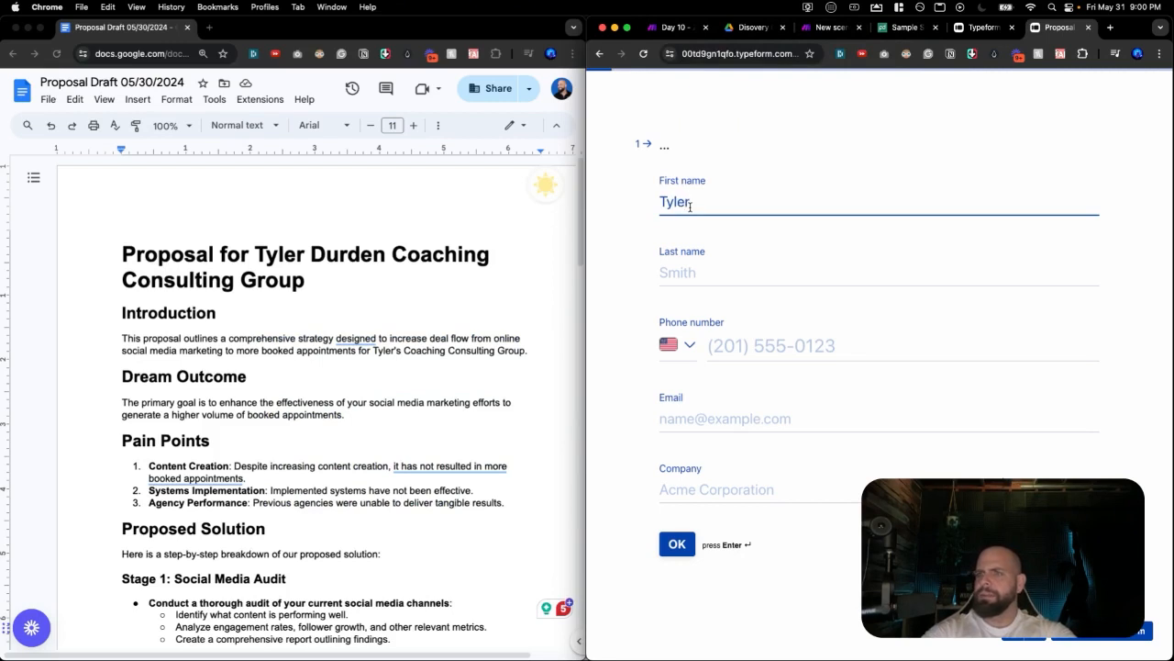
click(684, 272)
text(Durden)
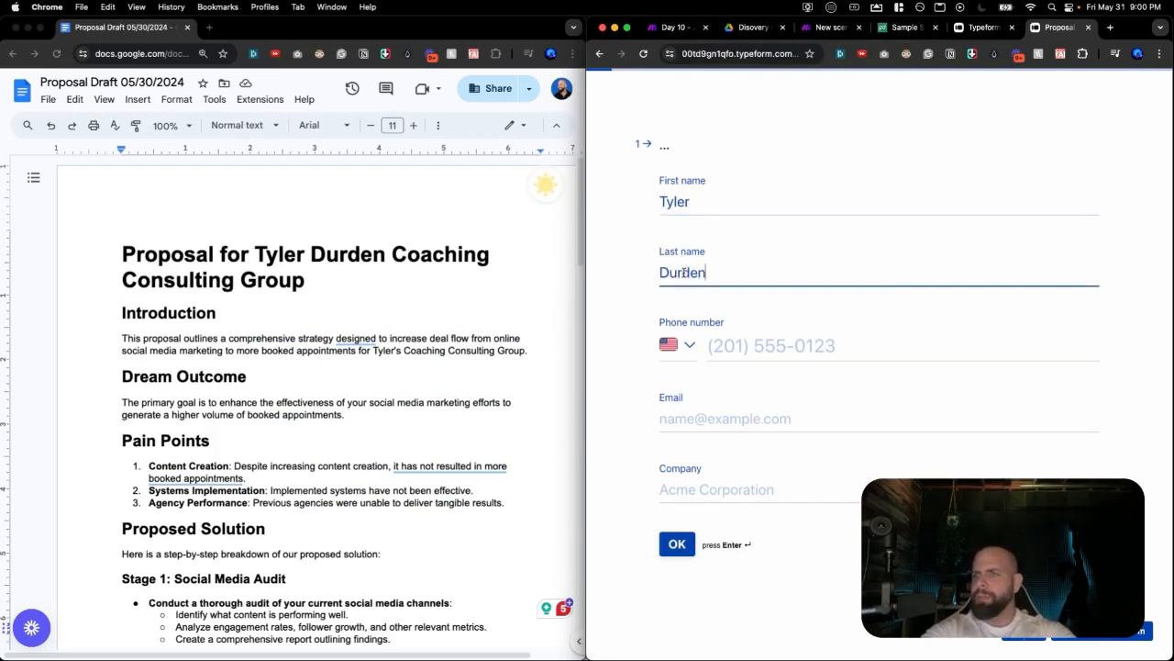
click(723, 346)
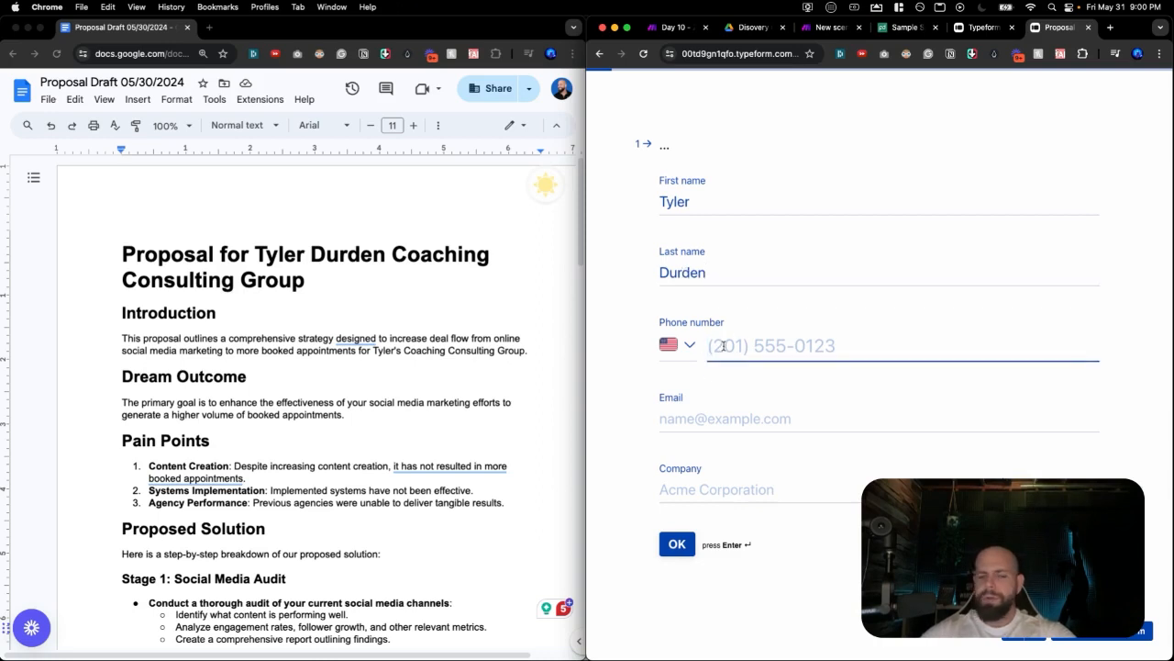
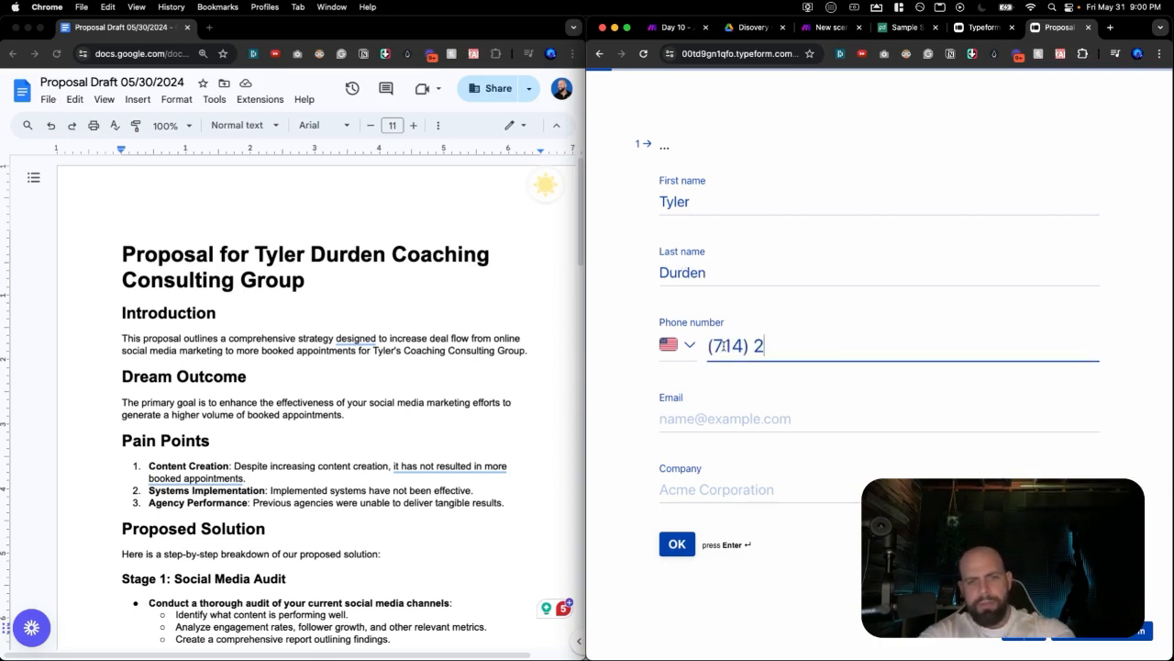
click(775, 418)
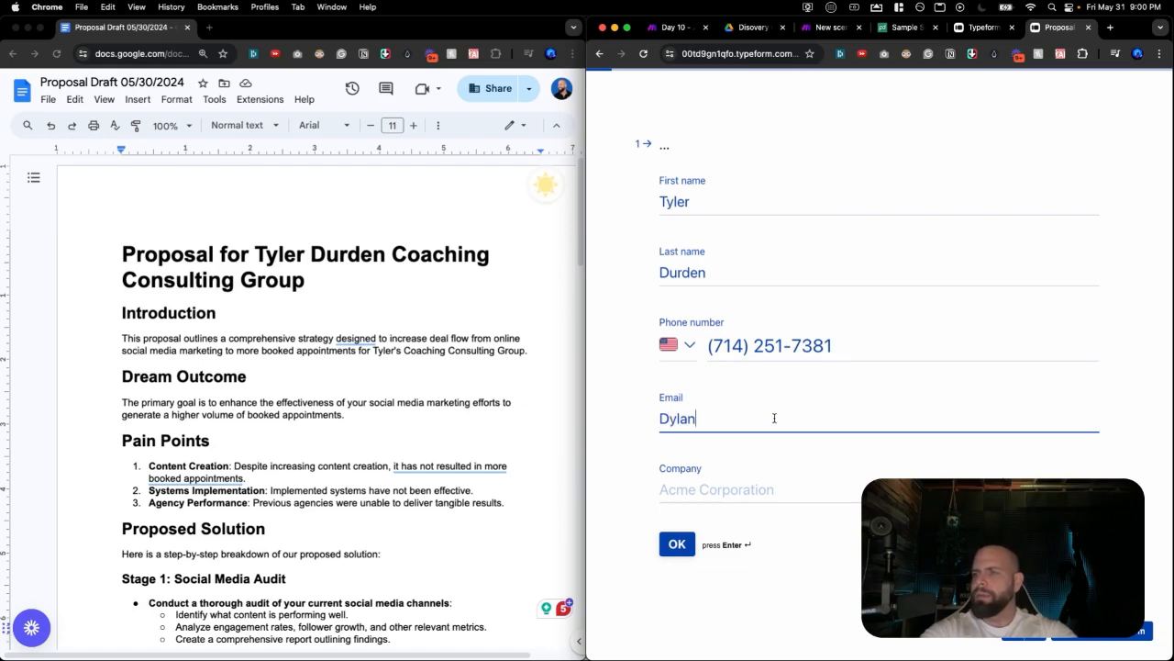
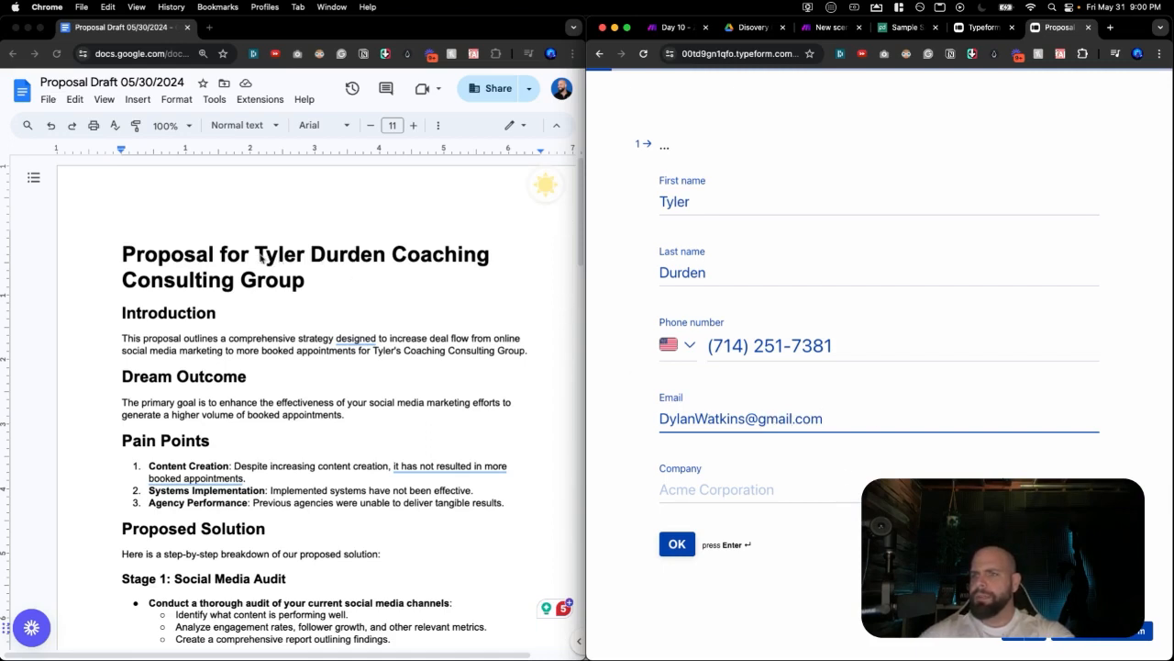
Paste the company name from the proposal title into Company and submit the details.
click(262, 259)
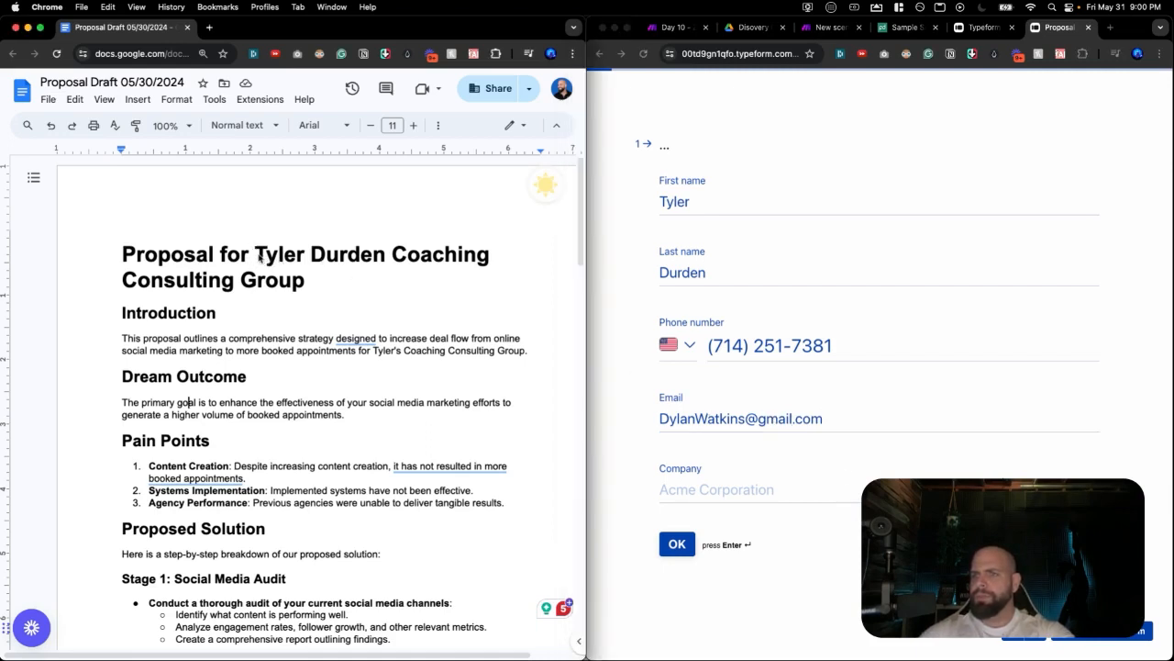
click(834, 492)
text(Tyler Durden Coaching Consulting Group)
click(677, 543)
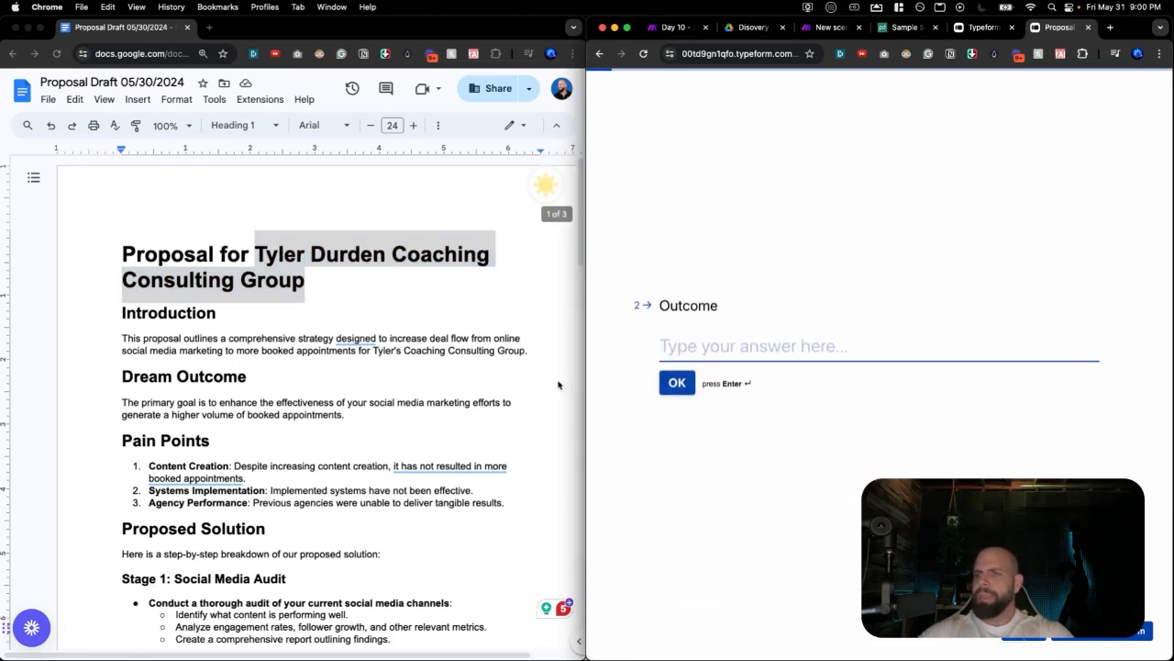
Answer Outcome with the Dream Outcome paragraph and Outcome Title with 'Automated Lead Generation & Booking System'.
scroll(431, 399, down, 1)
click(221, 400)
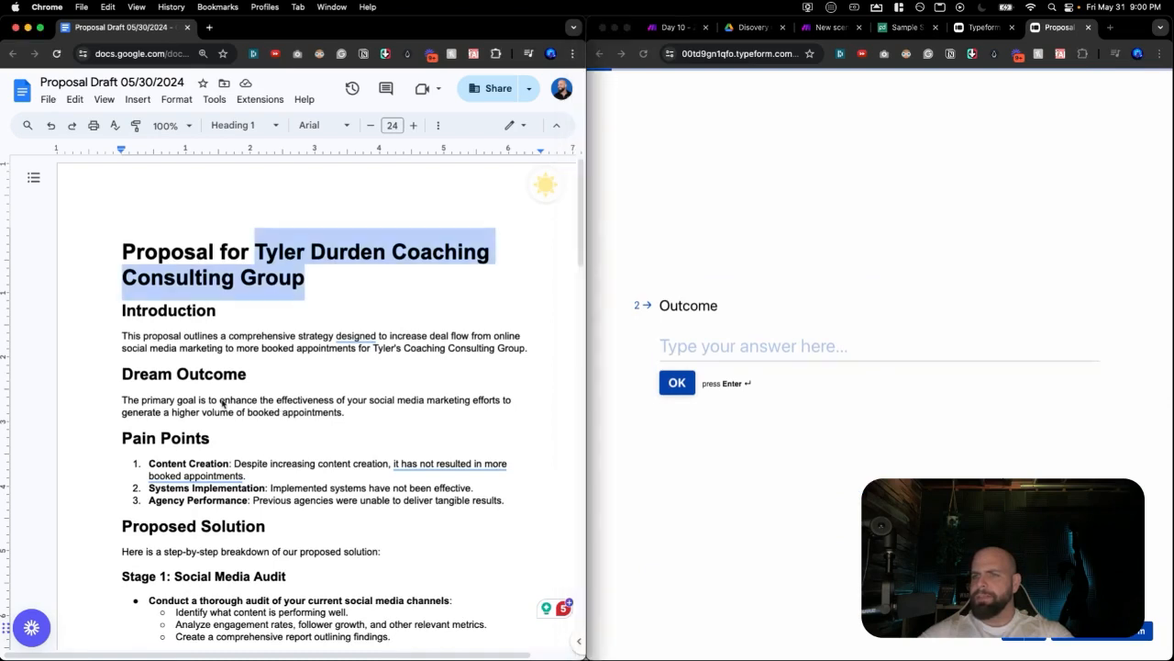
triple_click(221, 400)
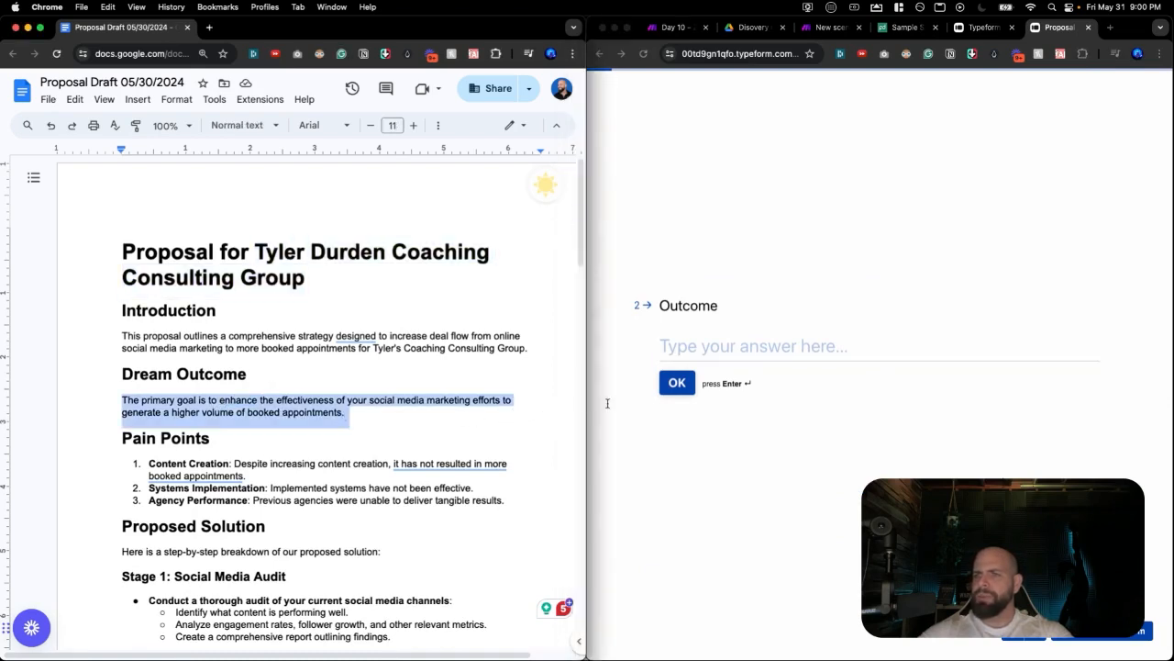
key(super+c)
click(677, 358)
key(super+v)
key(Return)
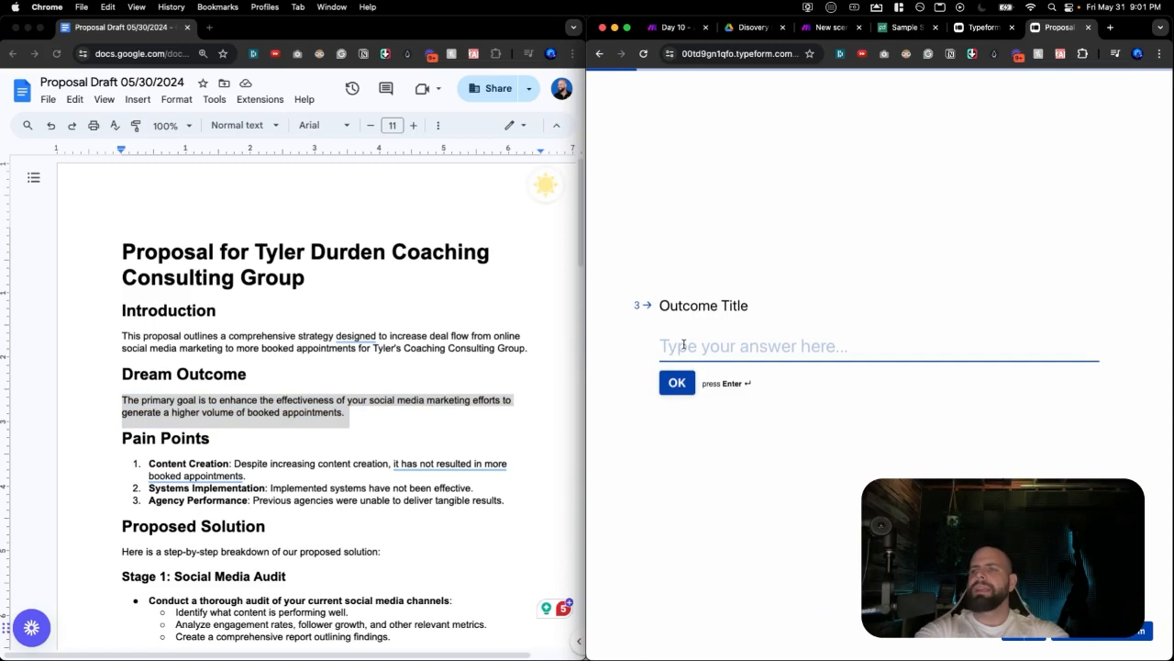
text(Automated )
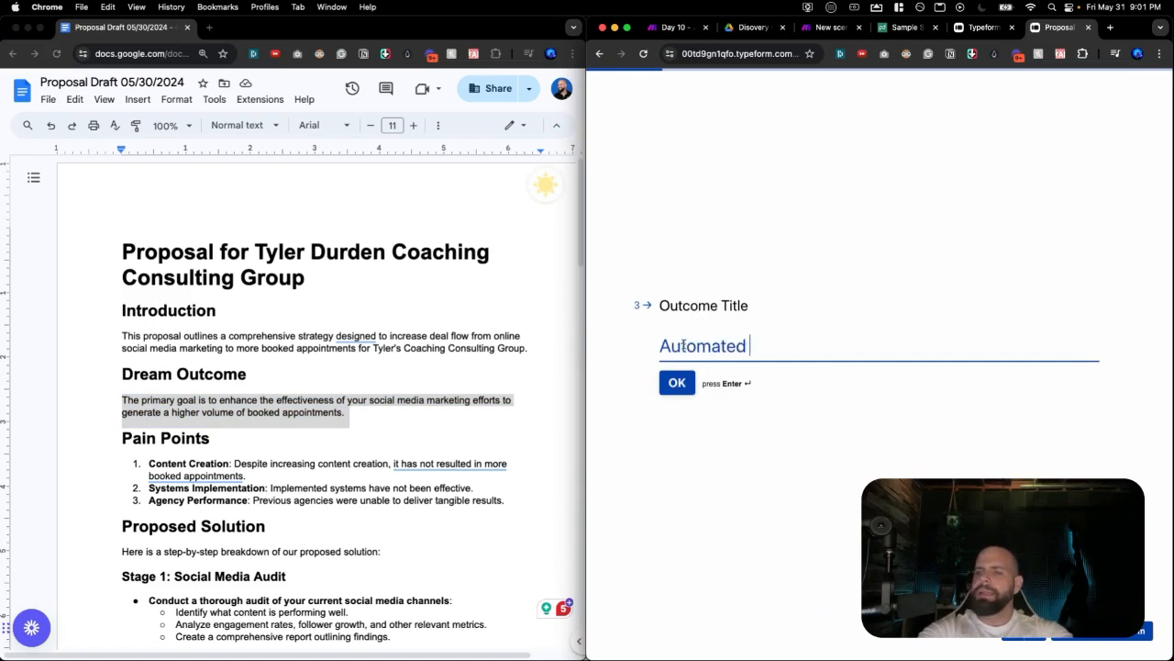
text(Lead Generation & Booking System)
click(677, 382)
Answer Pain Point 1 with the proposal's first pain point.
scroll(320, 447, down, 1)
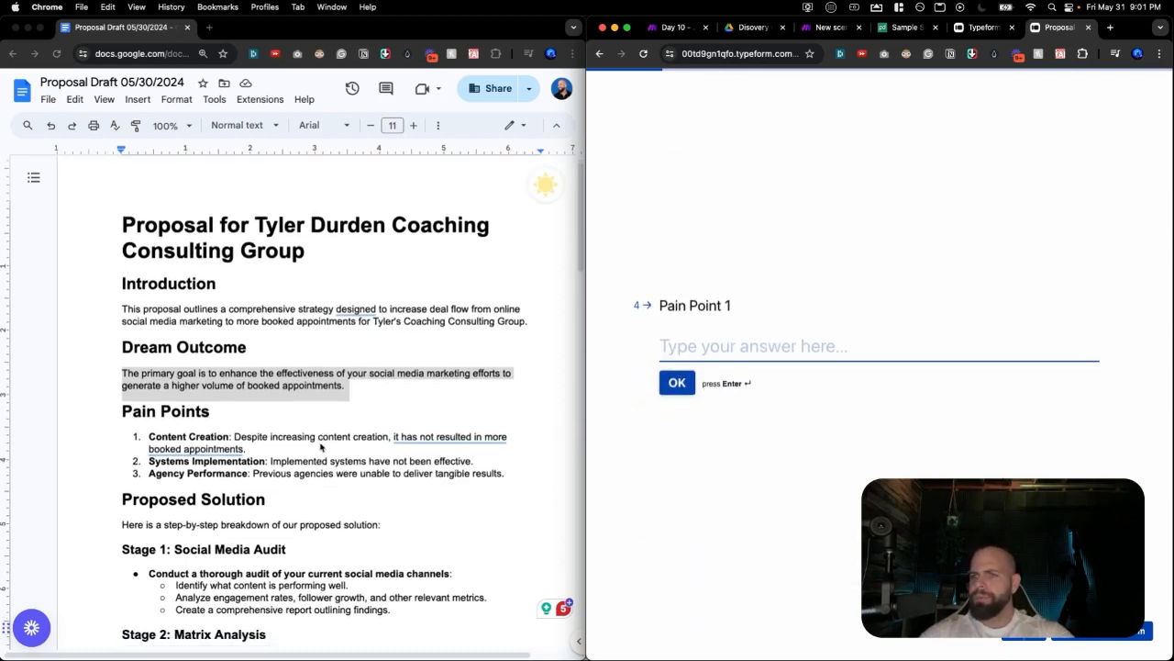
click(283, 441)
drag(281, 439, 149, 426)
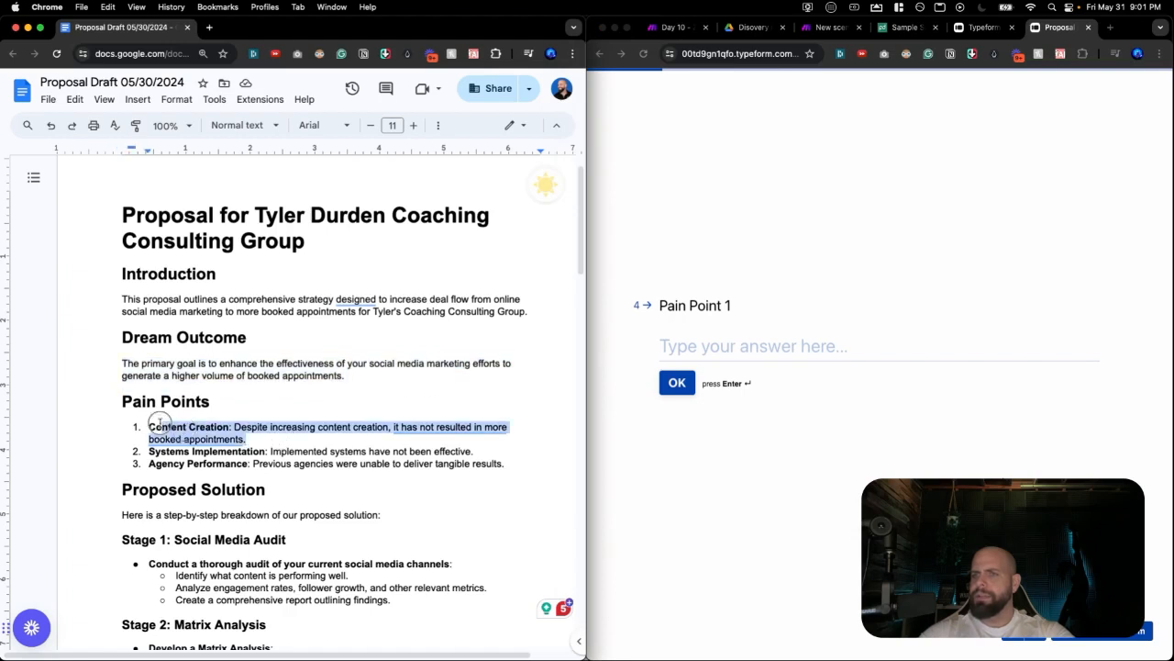
click(705, 346)
key(super+v)
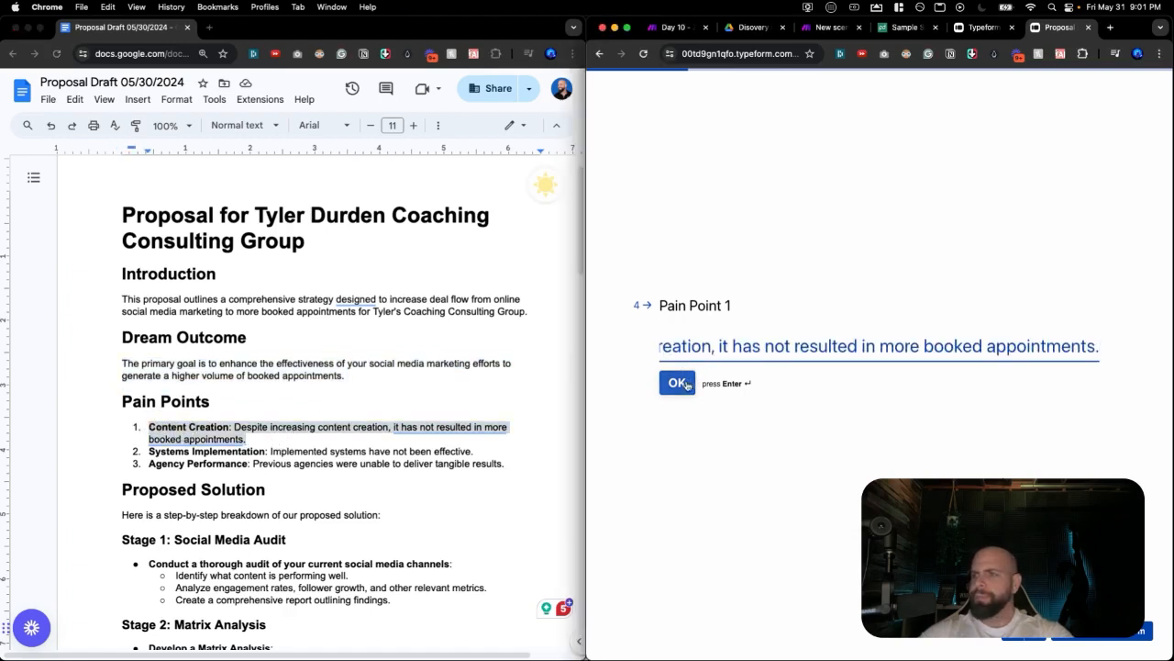
click(686, 382)
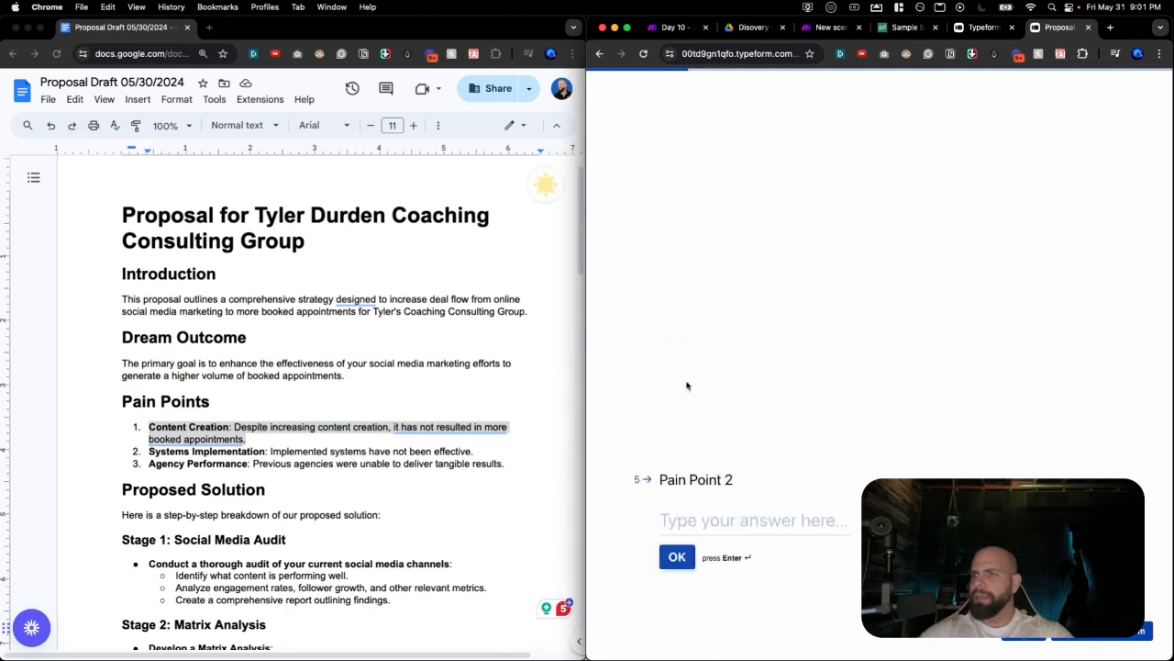
Answer Pain Points 2 and 3 with the Systems Implementation and Agency Performance pain points.
triple_click(347, 452)
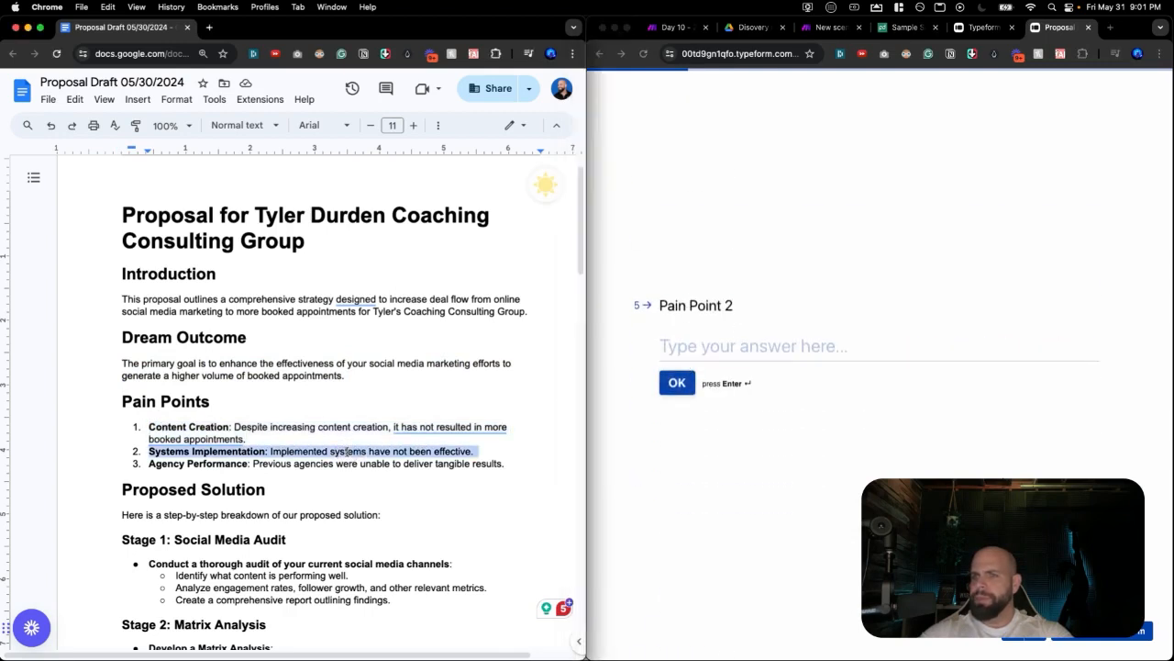
click(692, 356)
key(super+v)
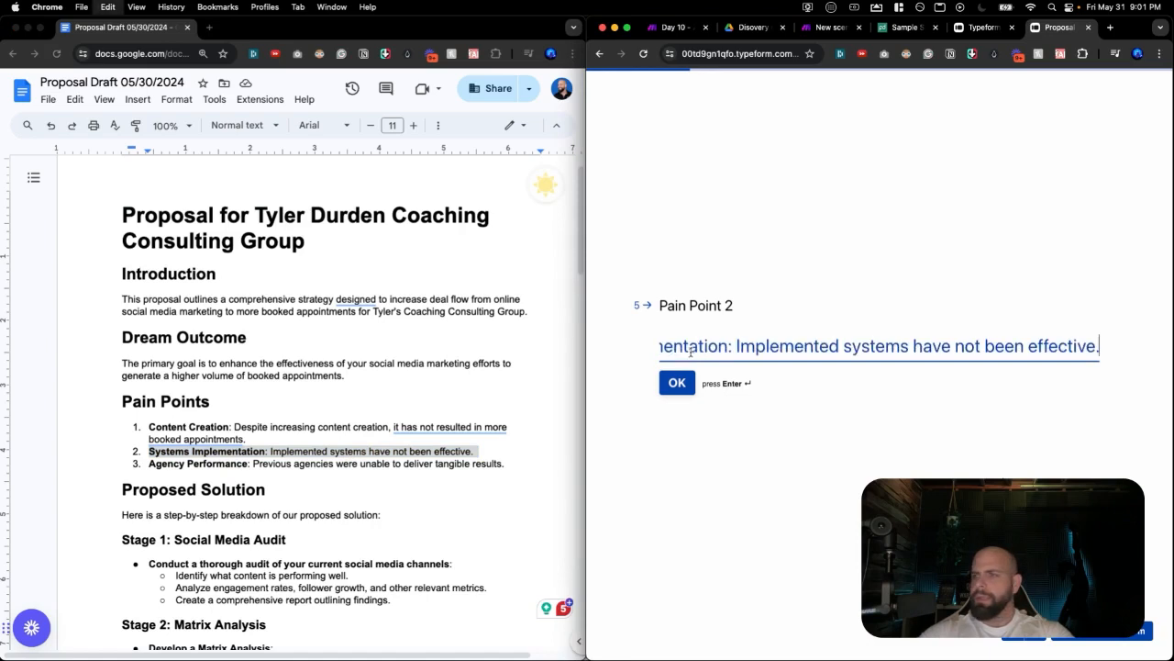
click(683, 382)
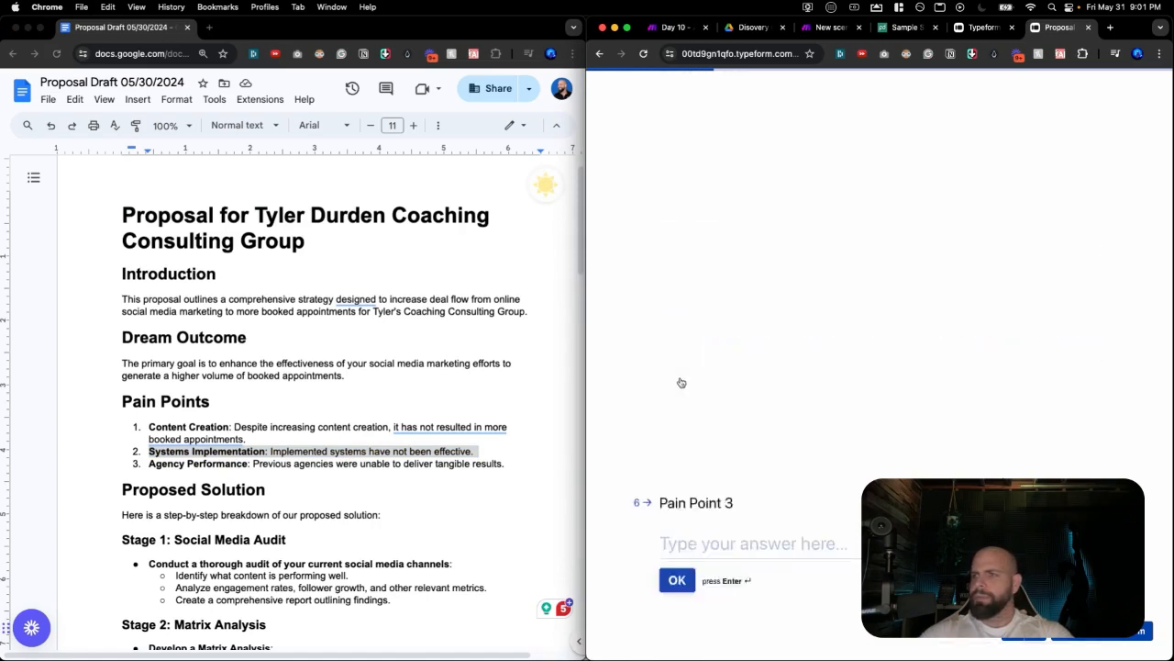
click(383, 466)
triple_click(382, 464)
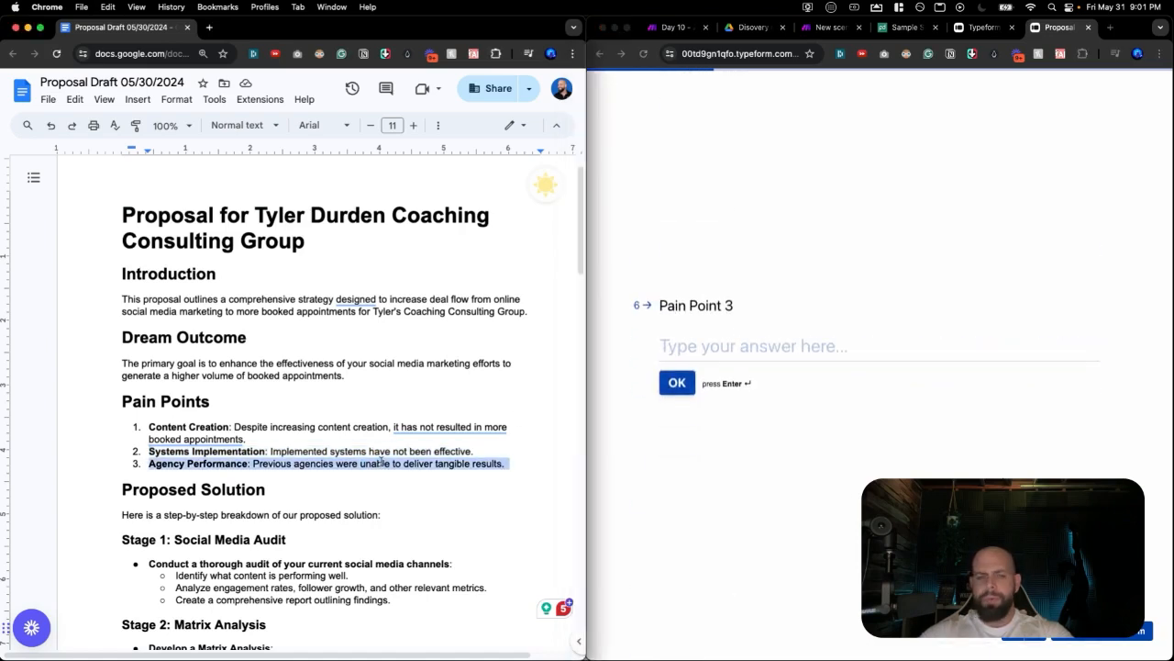
click(719, 359)
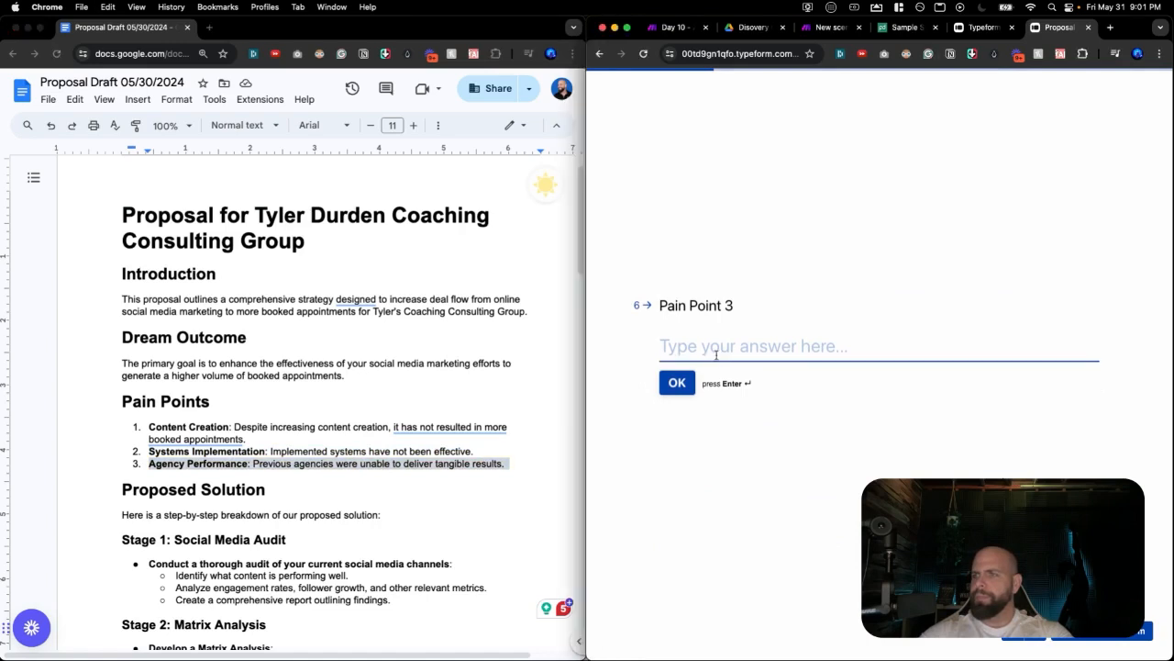
key(super+v)
click(677, 384)
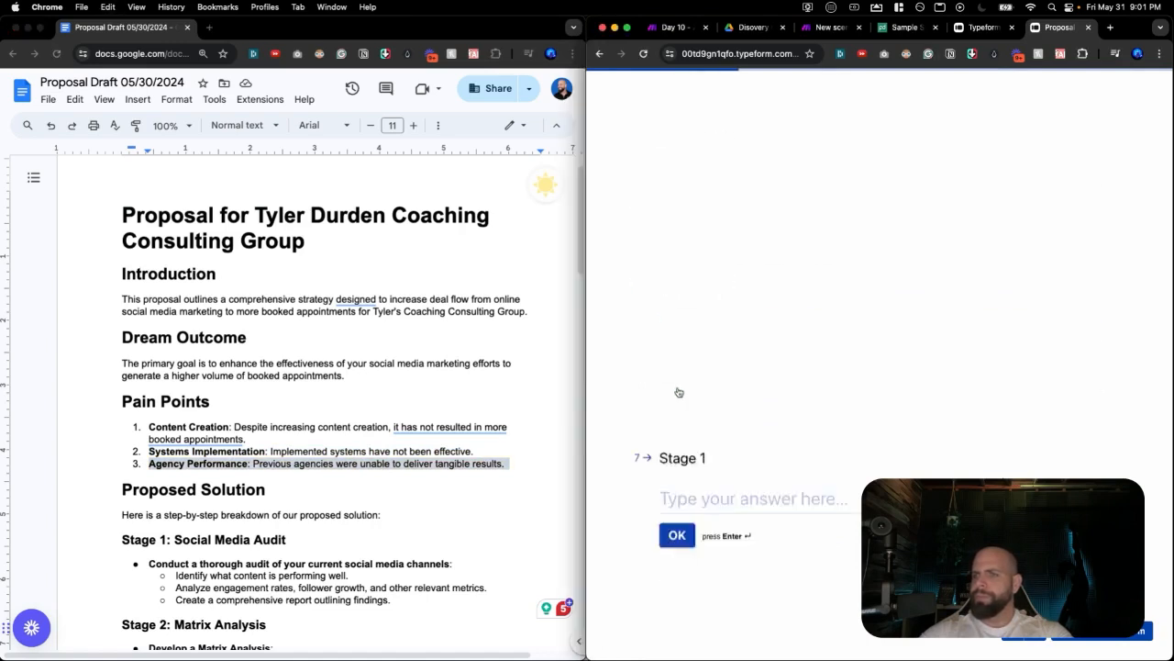
Answer Stage 1 with 'Social Media Audit' copied from the proposal's Stage 1 heading.
scroll(285, 438, down, 1)
scroll(286, 437, down, 5)
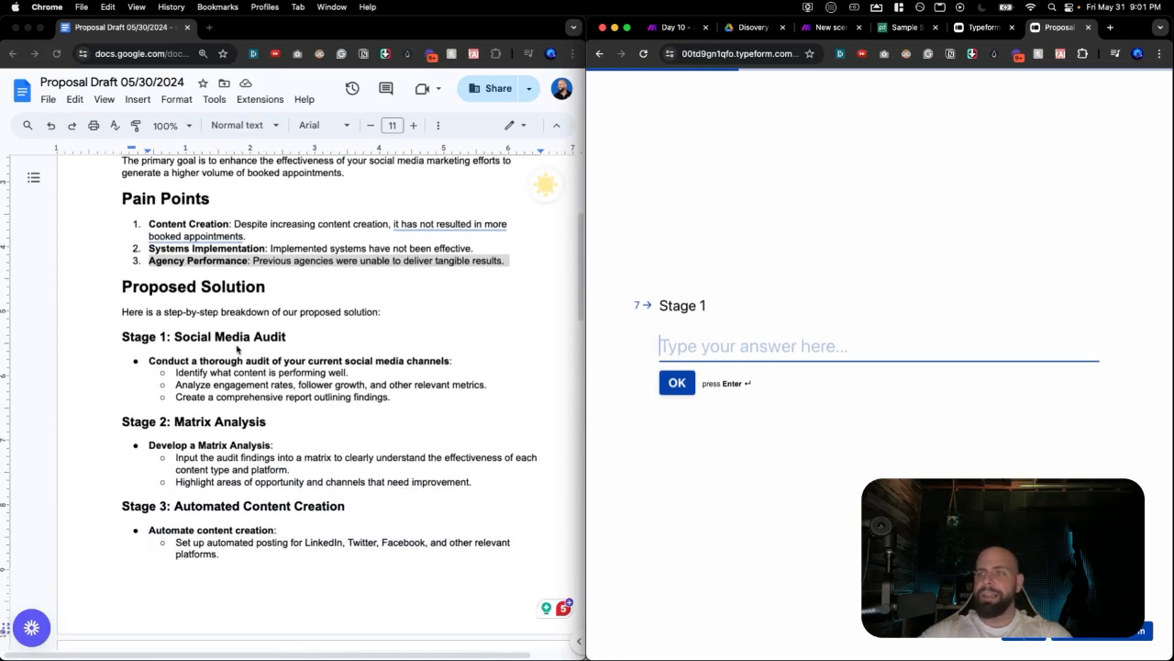
click(199, 360)
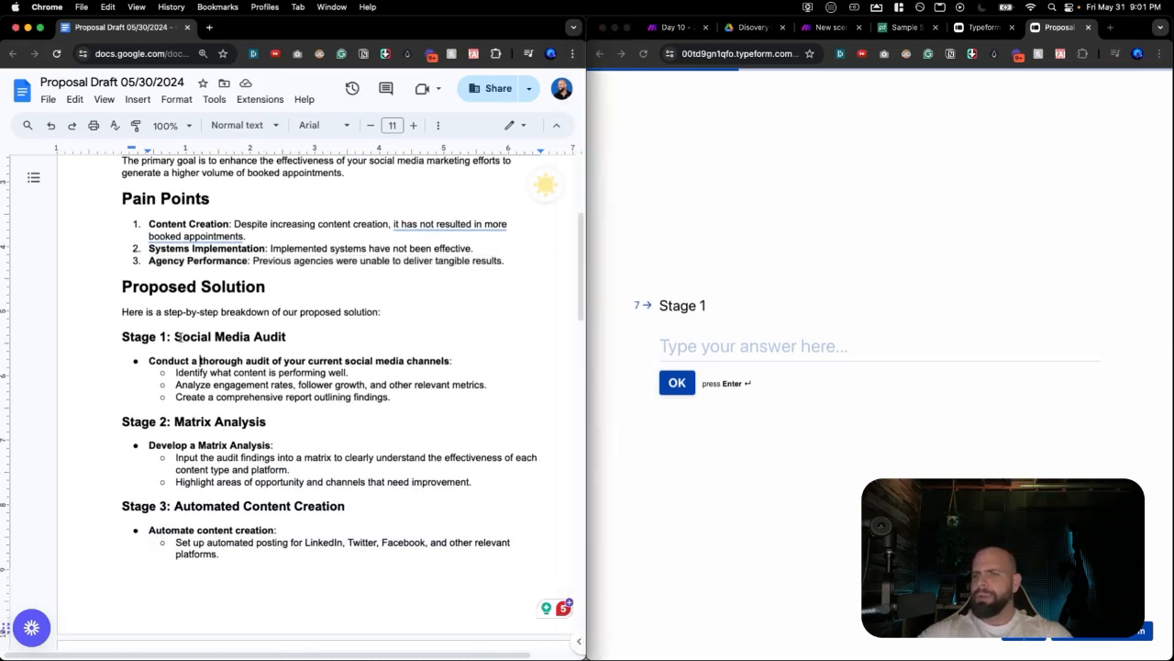
drag(178, 337, 290, 340)
triple_click(239, 341)
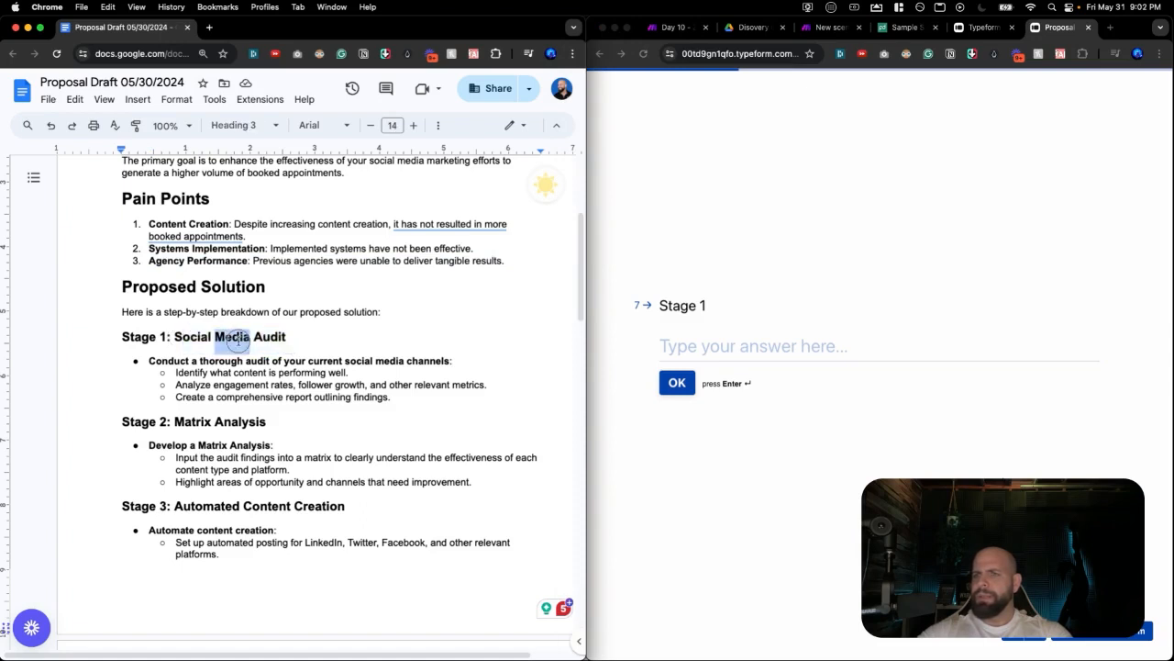
click(169, 343)
drag(174, 342, 299, 341)
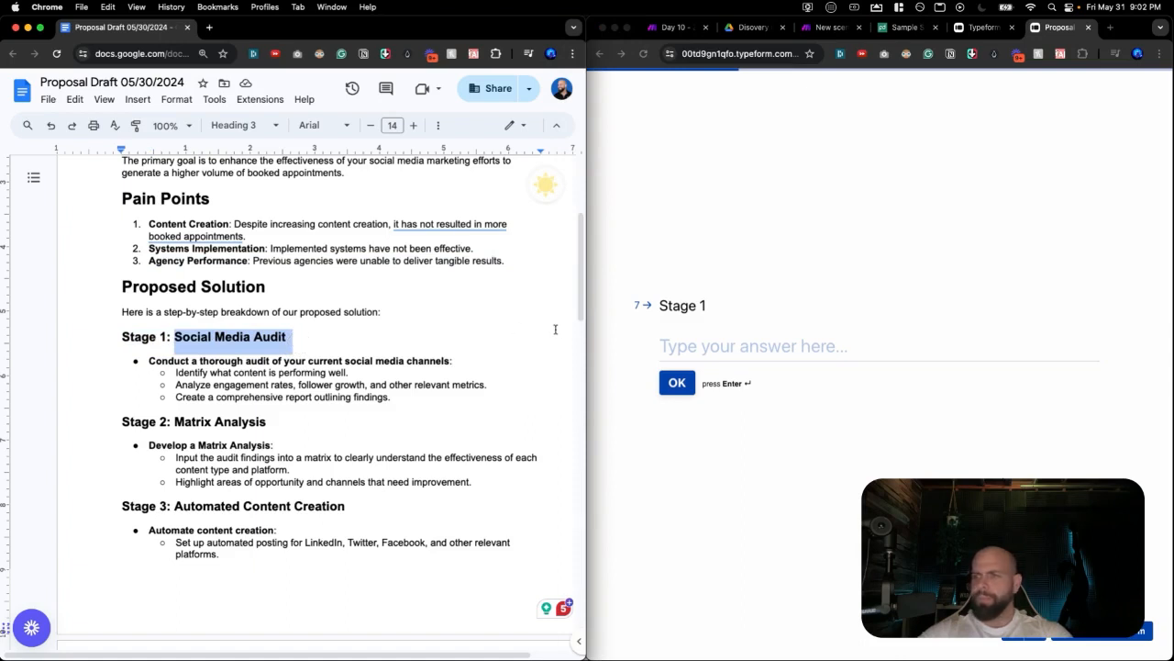
click(684, 342)
key(super+v)
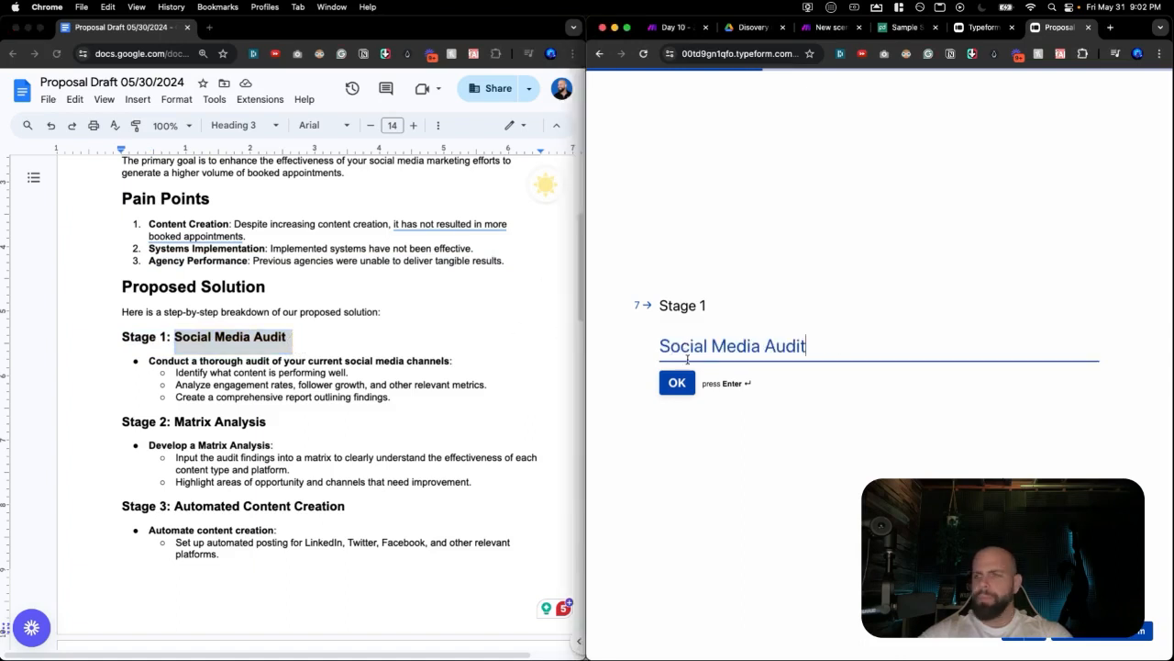
click(670, 382)
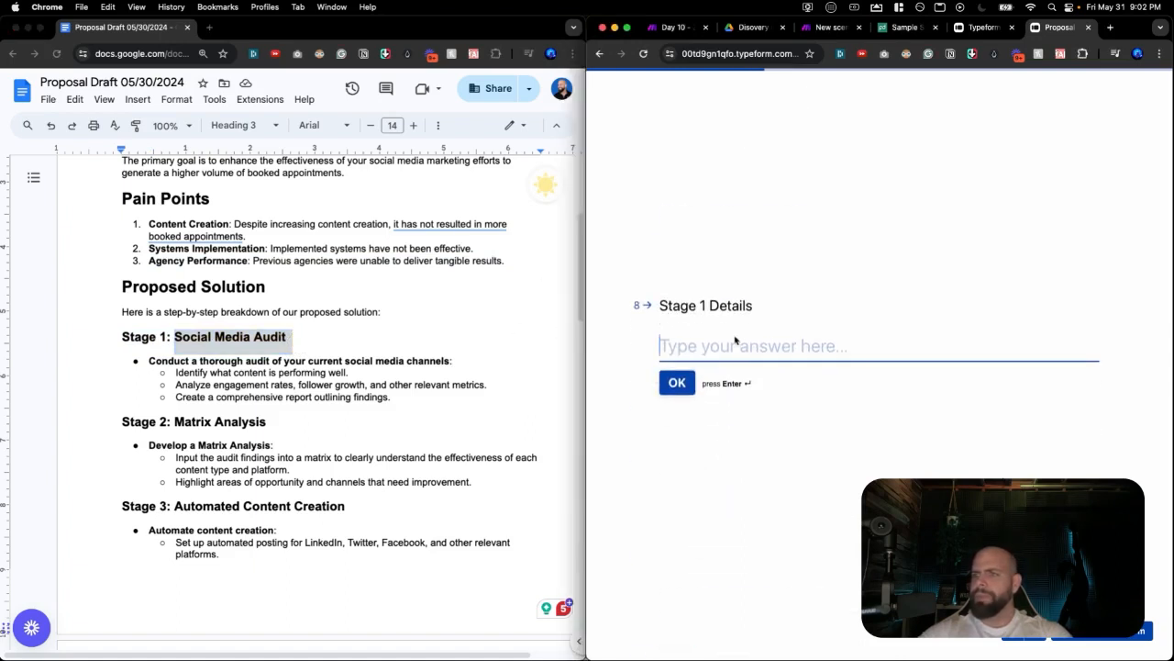
Answer Stage 1 Details with the first Stage 1 audit bullet.
triple_click(287, 363)
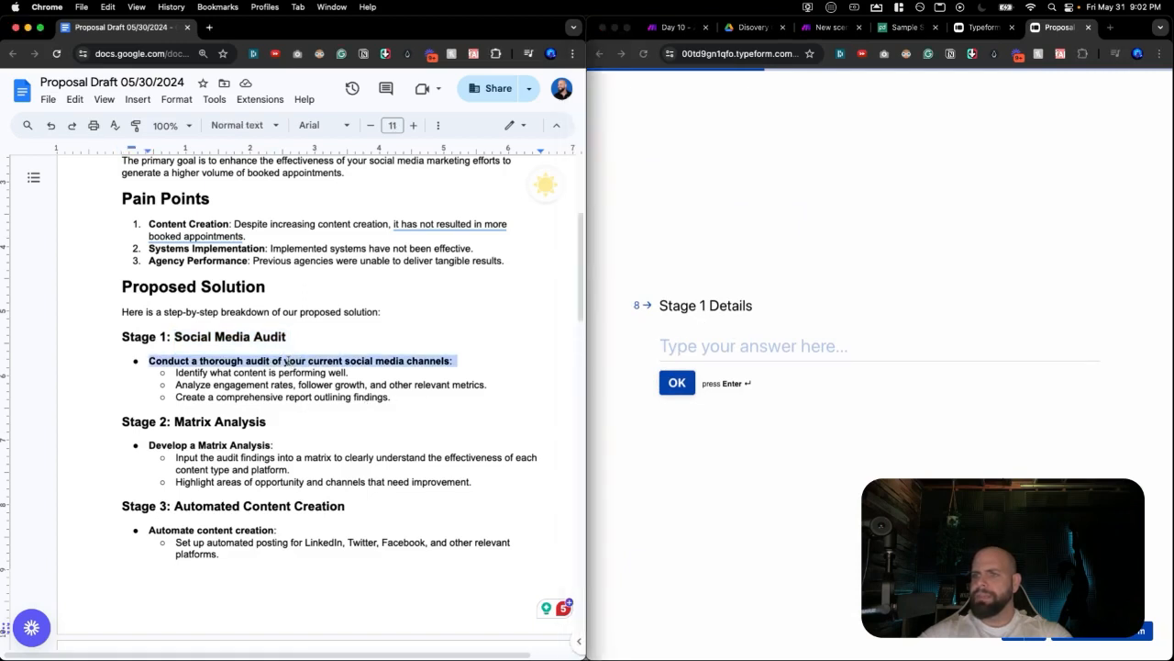
click(724, 352)
key(cmd+v)
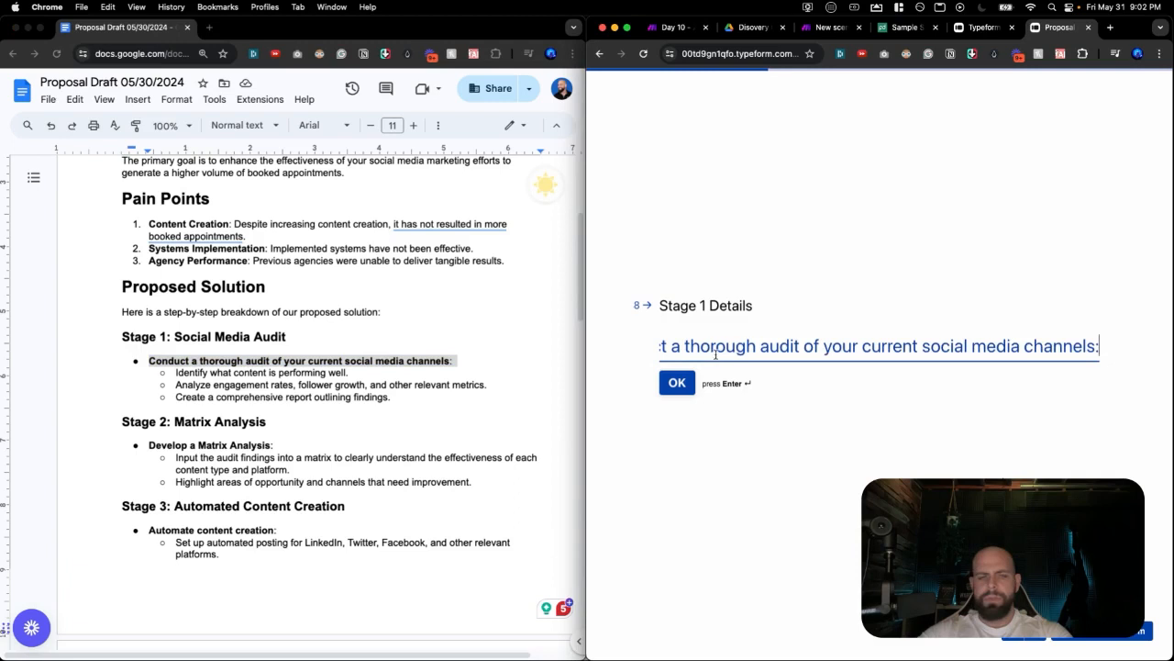
click(677, 384)
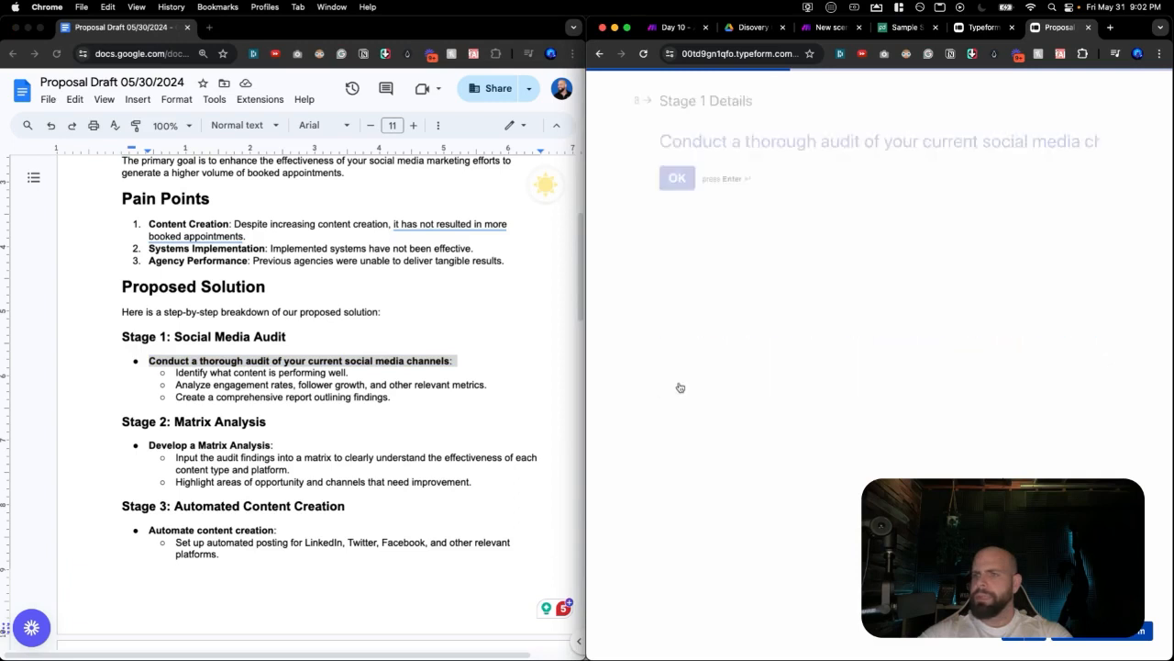
Answer Stage 2 with 'Develop a Matrix Analysis For Engaging Social Media' and its details with the audit-findings bullet.
triple_click(220, 445)
scroll(258, 360, down, 3)
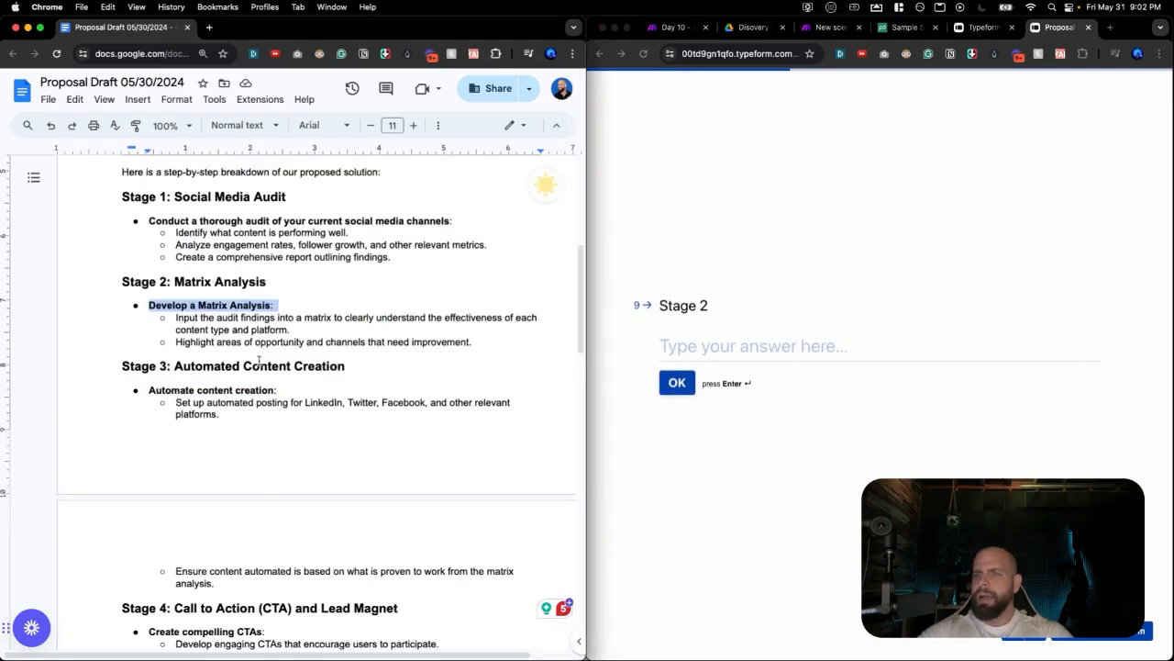
click(697, 347)
text(Develop a Matrix Analysis For Engaging Social)
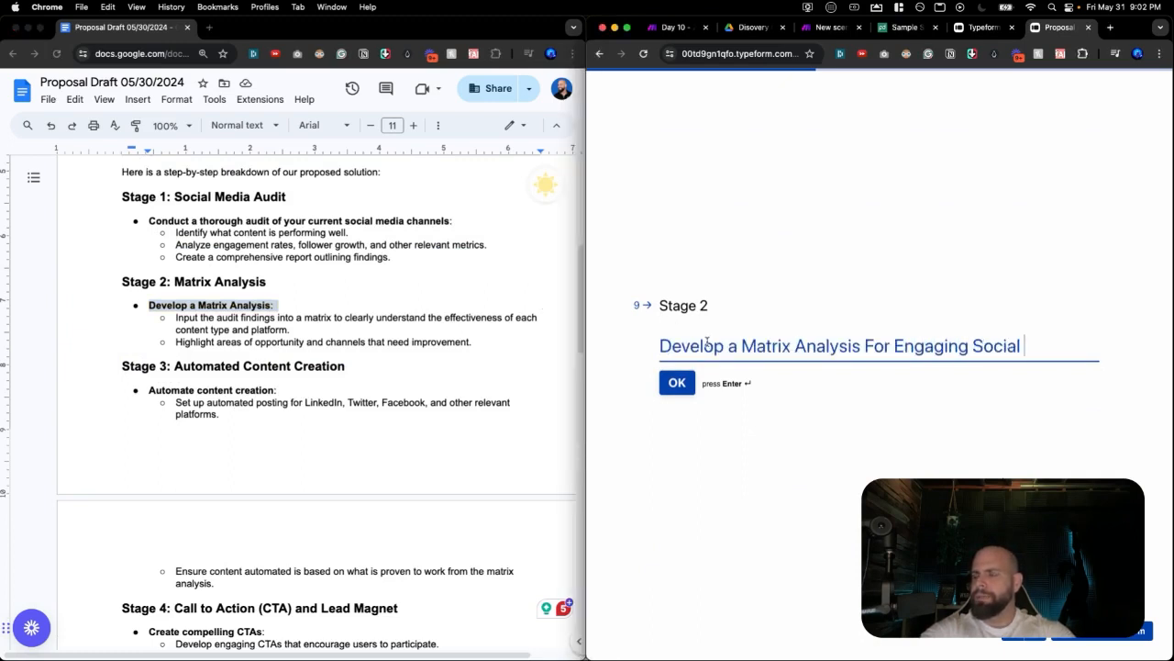
text( Media)
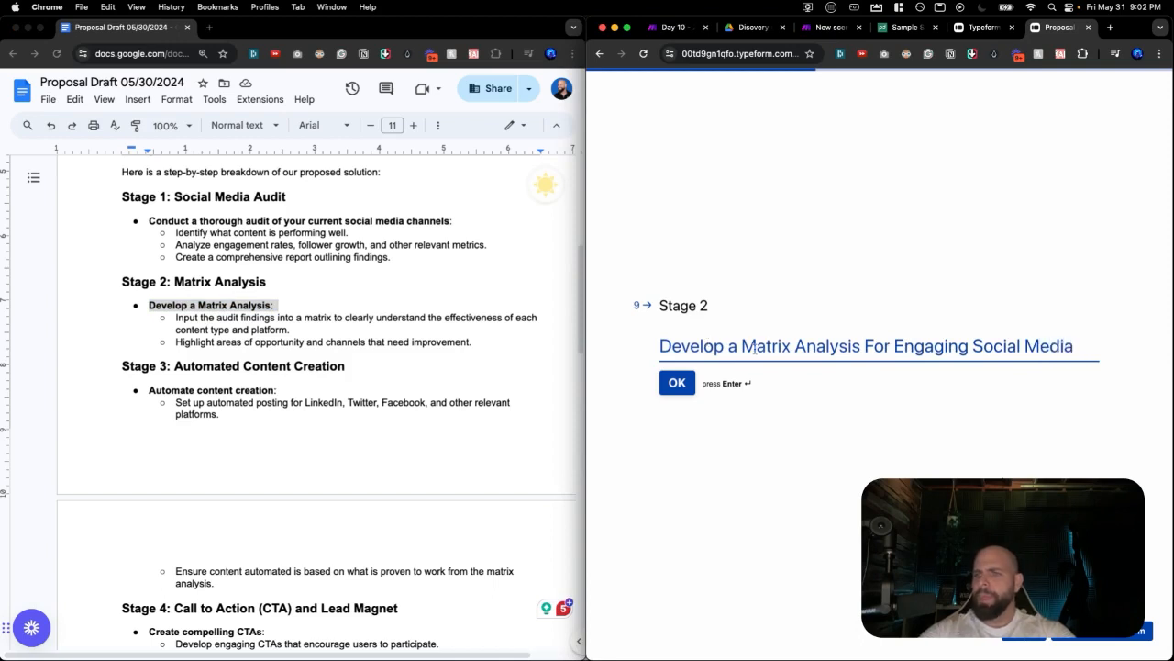
click(670, 384)
click(296, 325)
drag(296, 324, 176, 318)
key(super+c)
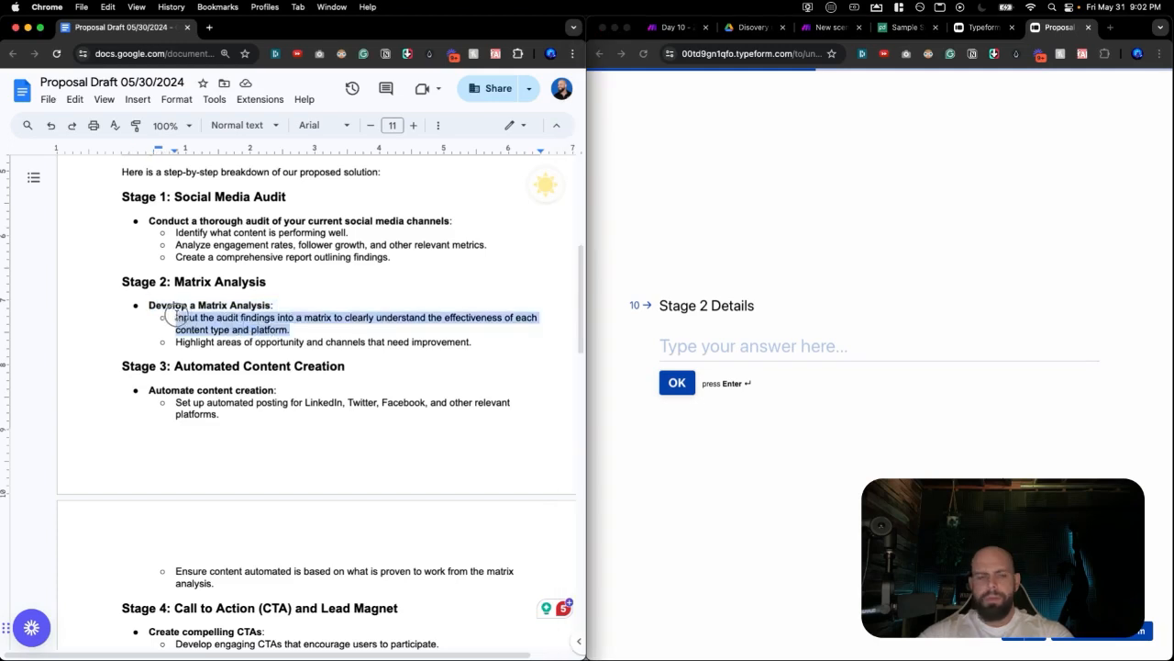
click(773, 346)
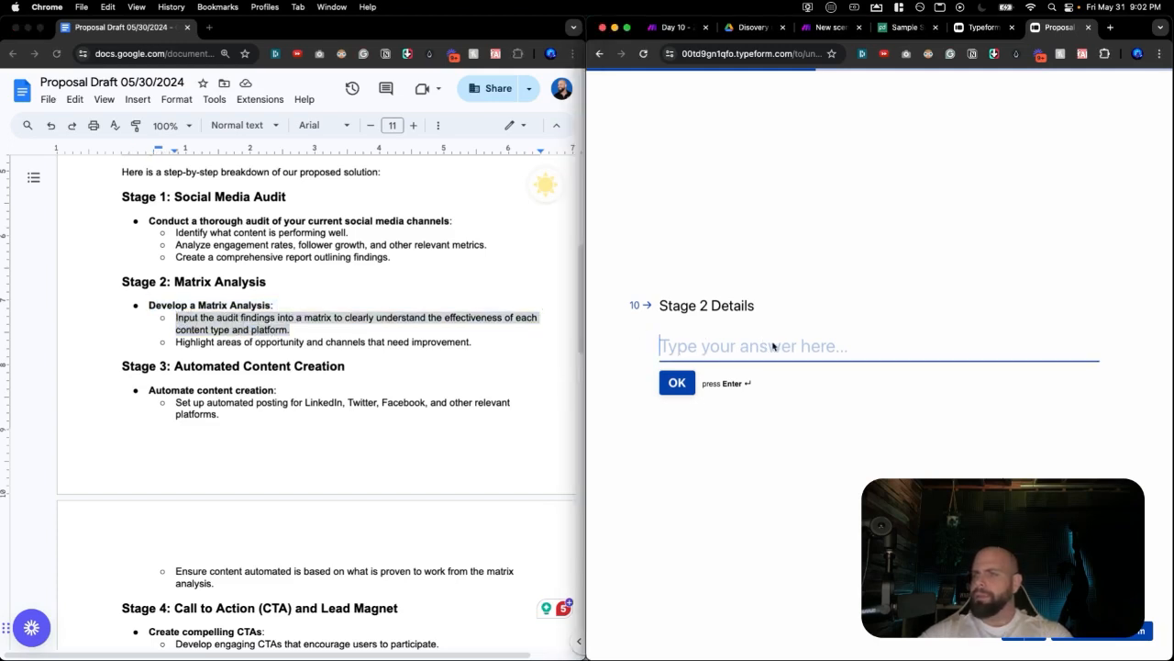
key(super+v)
key(Return)
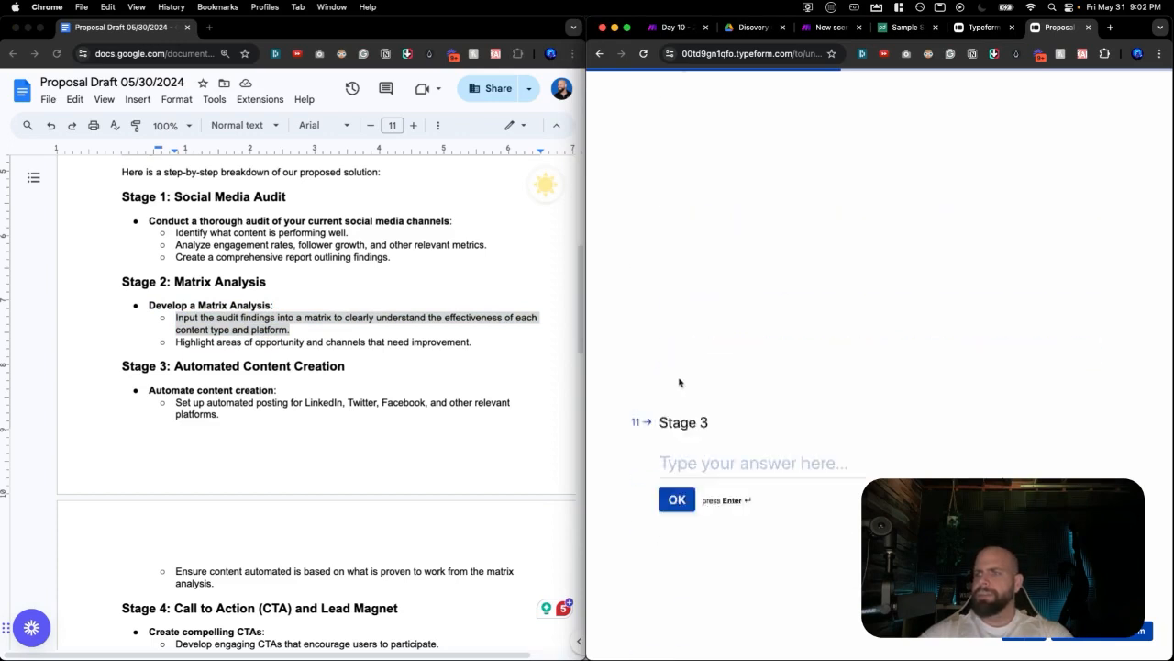
Answer Stage 3 with 'Automate content creation' and Stage 3 Details with the automated posting bullet.
triple_click(225, 390)
key(super+c)
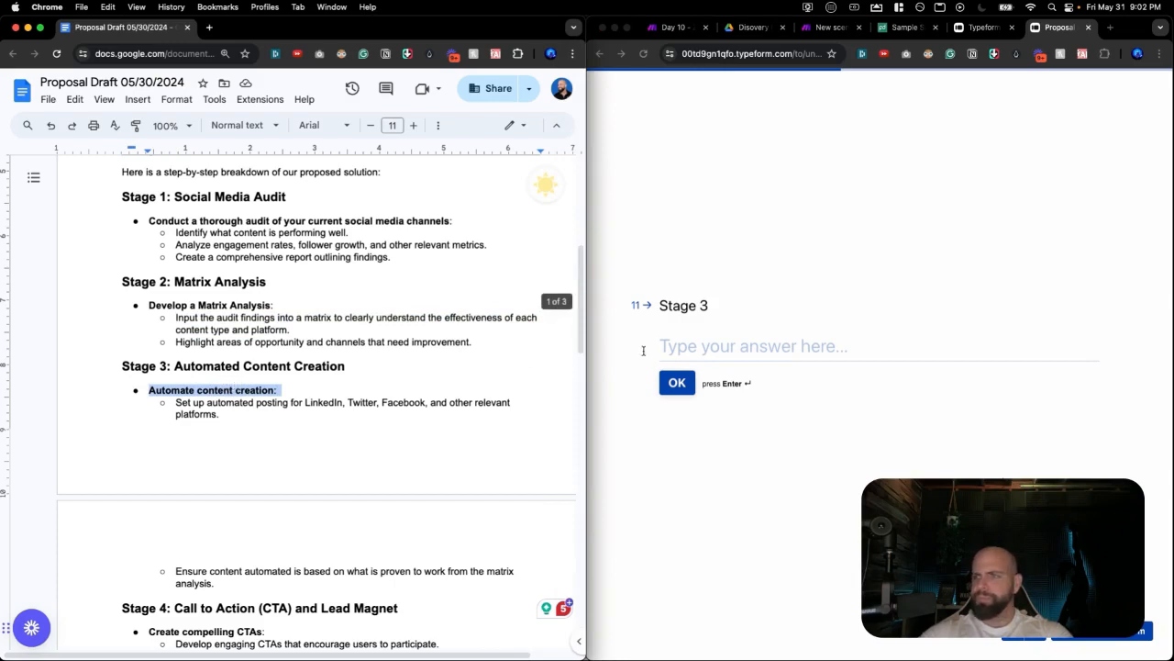
click(710, 354)
key(super+v)
click(679, 383)
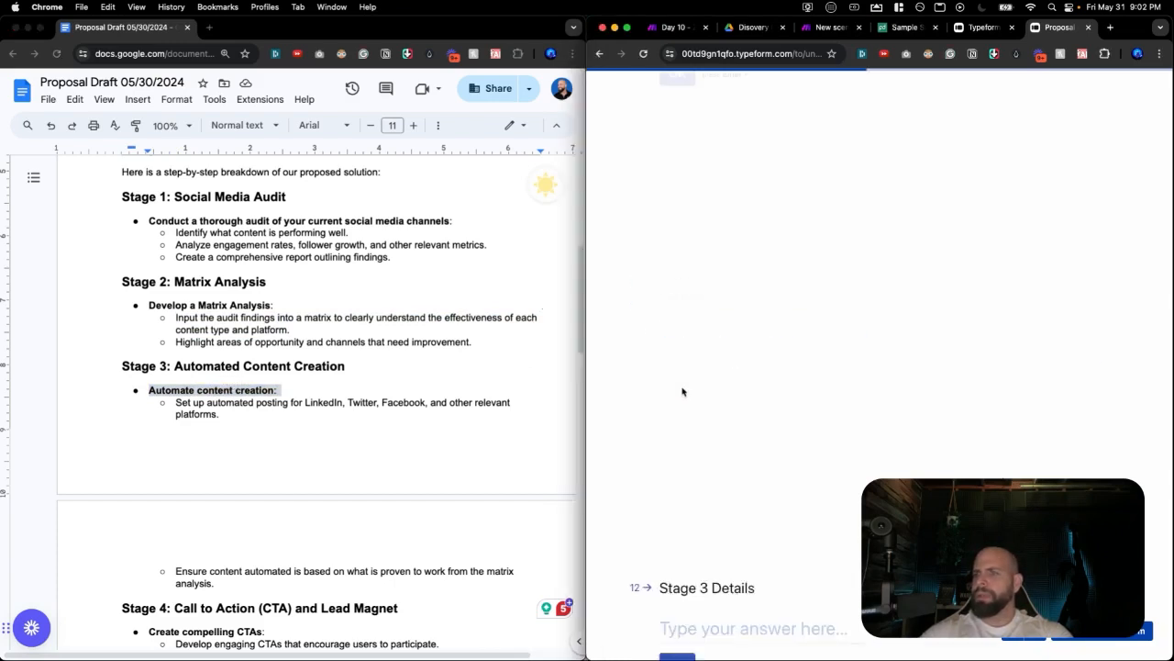
triple_click(217, 417)
key(cmd+c)
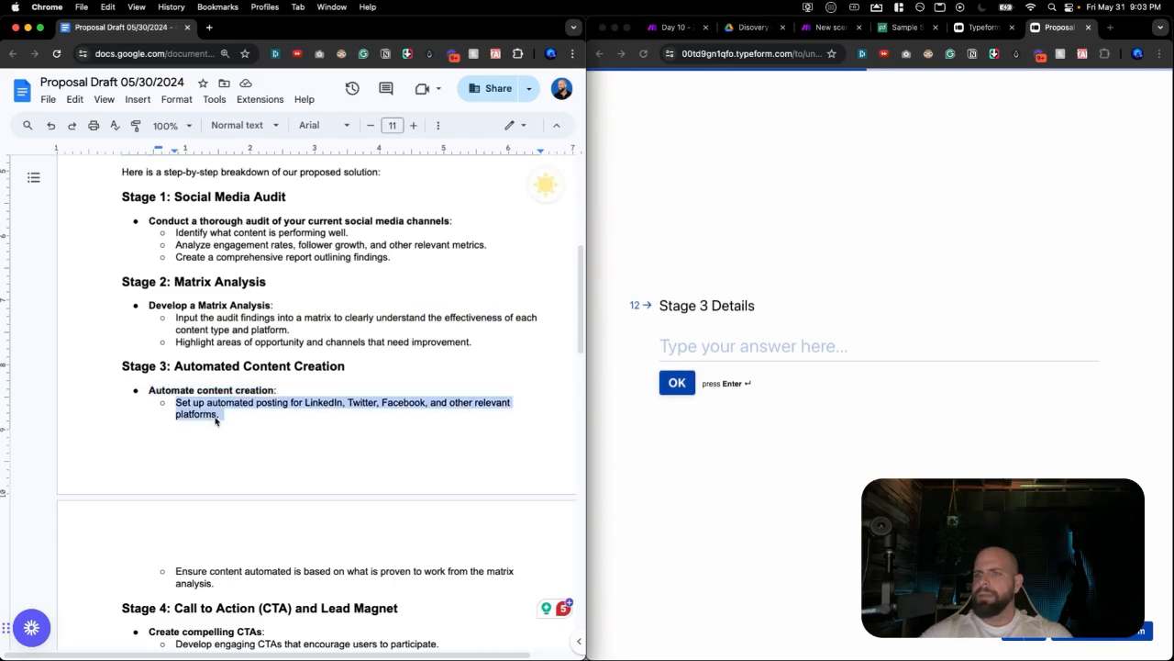
click(712, 347)
key(cmd+v)
key(Return)
Answer Stage 4 with the 'CRM Integration and Lead Nurture Campaign' heading.
scroll(389, 419, down, 5)
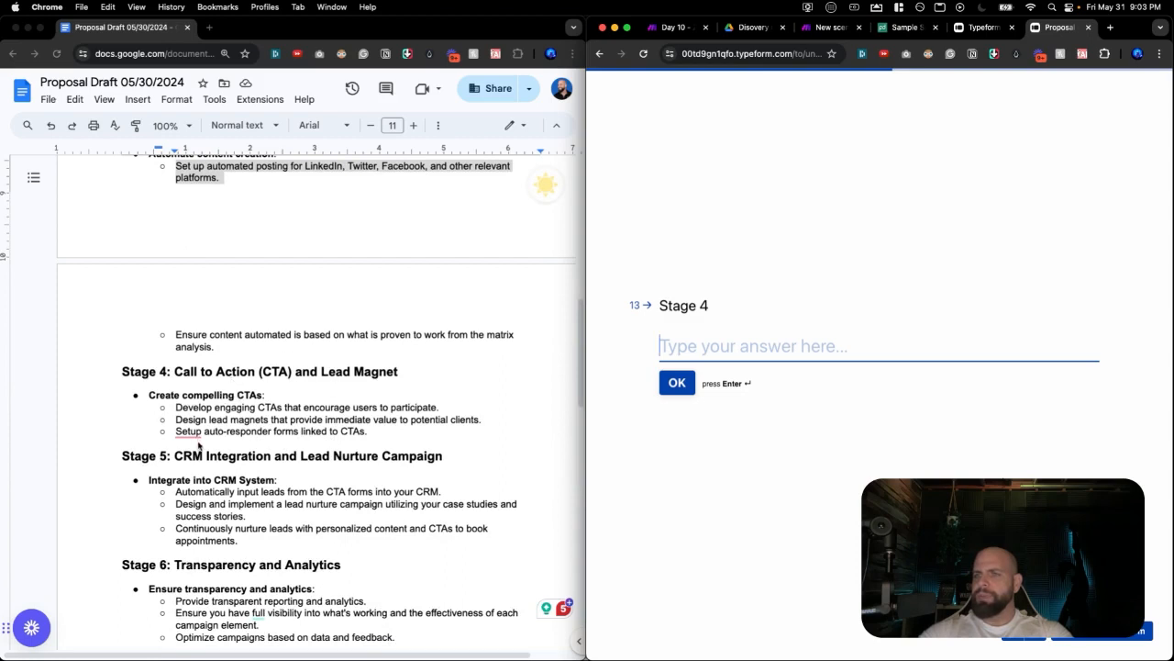
click(198, 456)
drag(176, 456, 472, 452)
key(super+c)
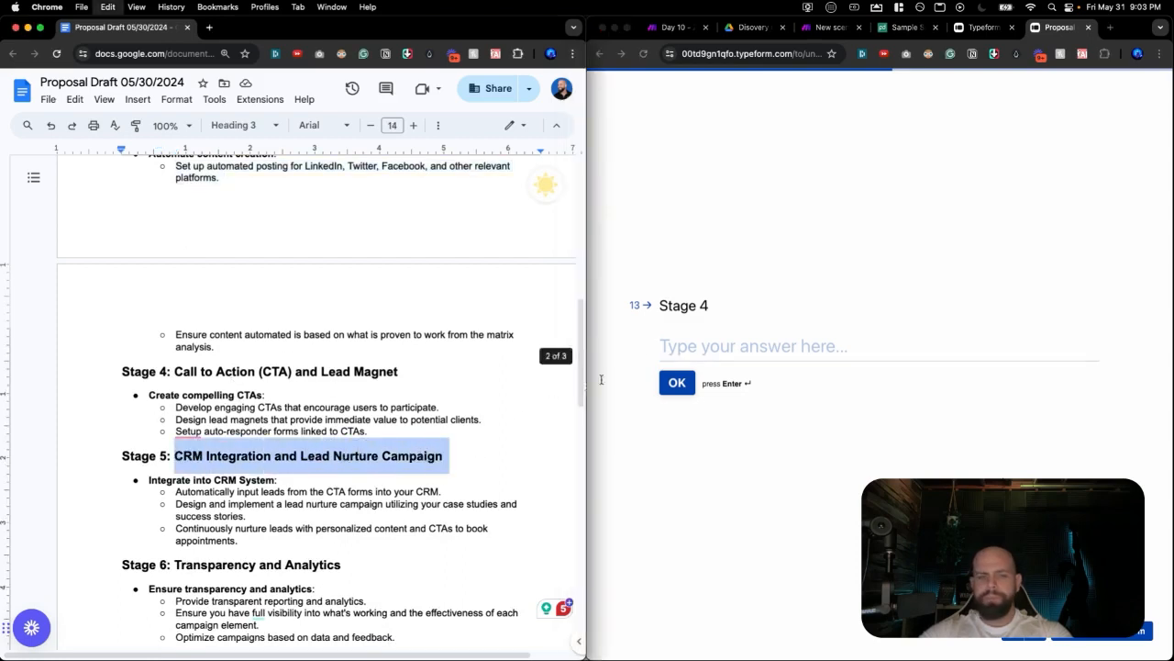
click(716, 349)
key(super+v)
key(Return)
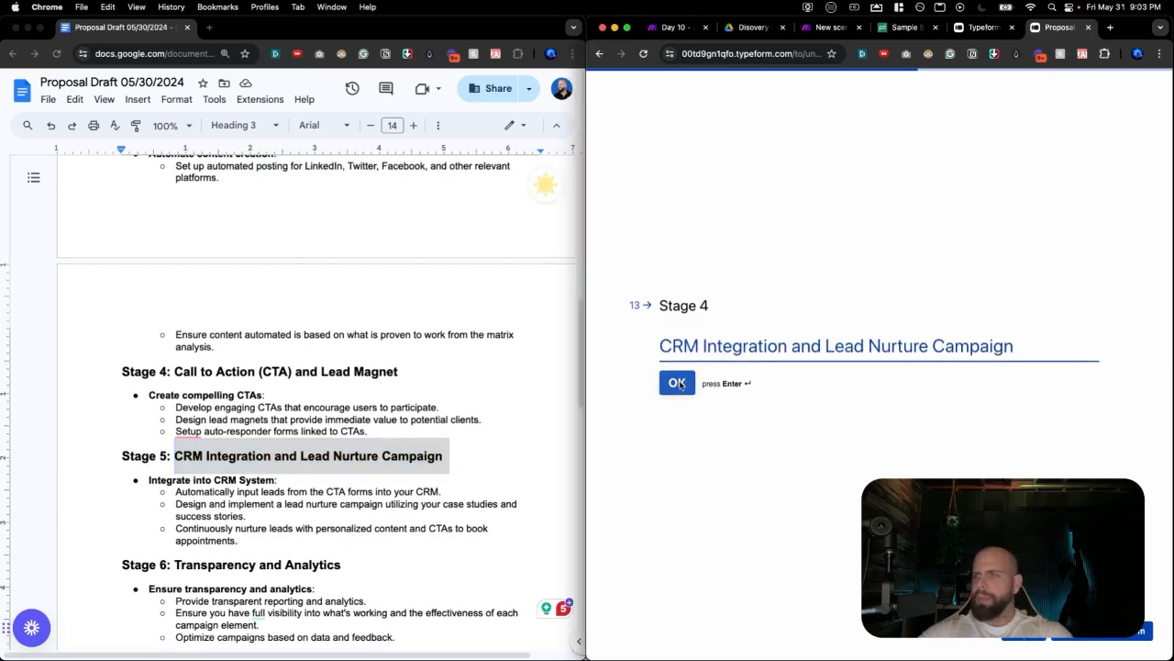
Answer Stage 4 Details with both CRM-integration bullets, replacing the single pasted line.
click(252, 485)
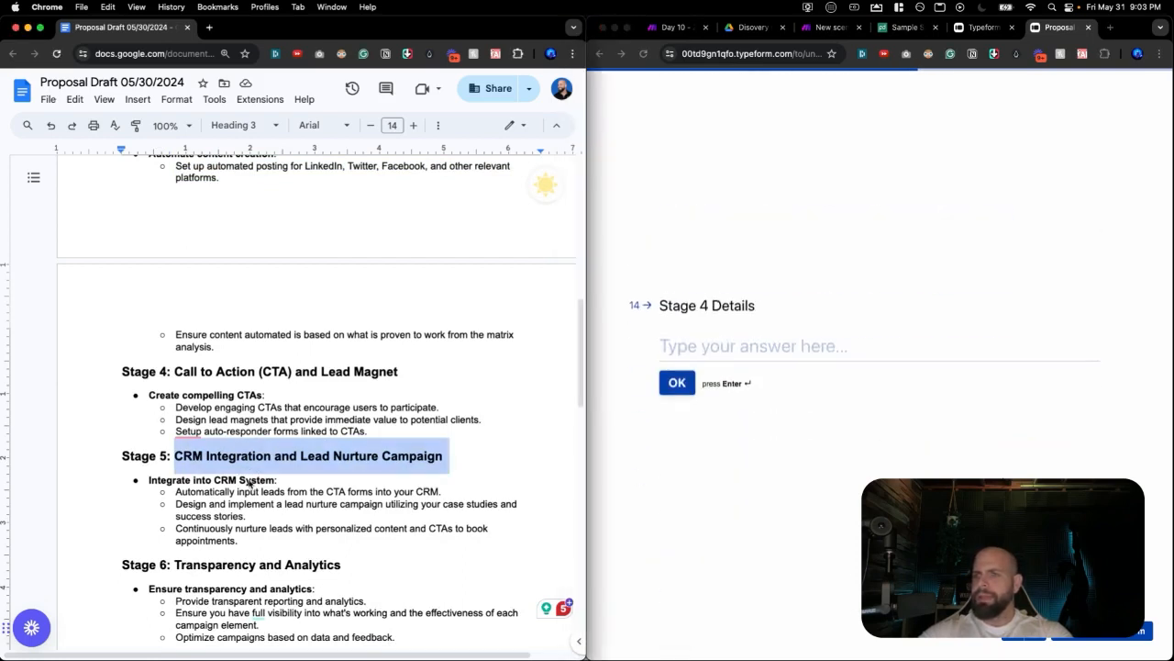
triple_click(249, 481)
key(super+c)
click(716, 347)
key(super+v)
click(362, 528)
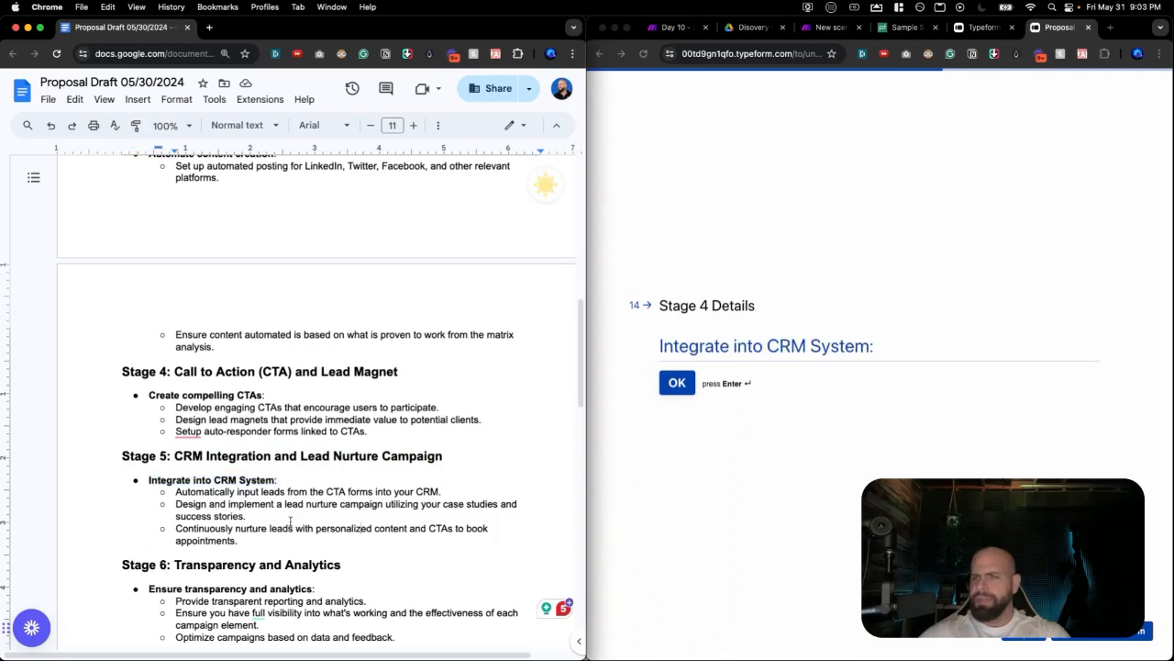
drag(248, 516, 170, 505)
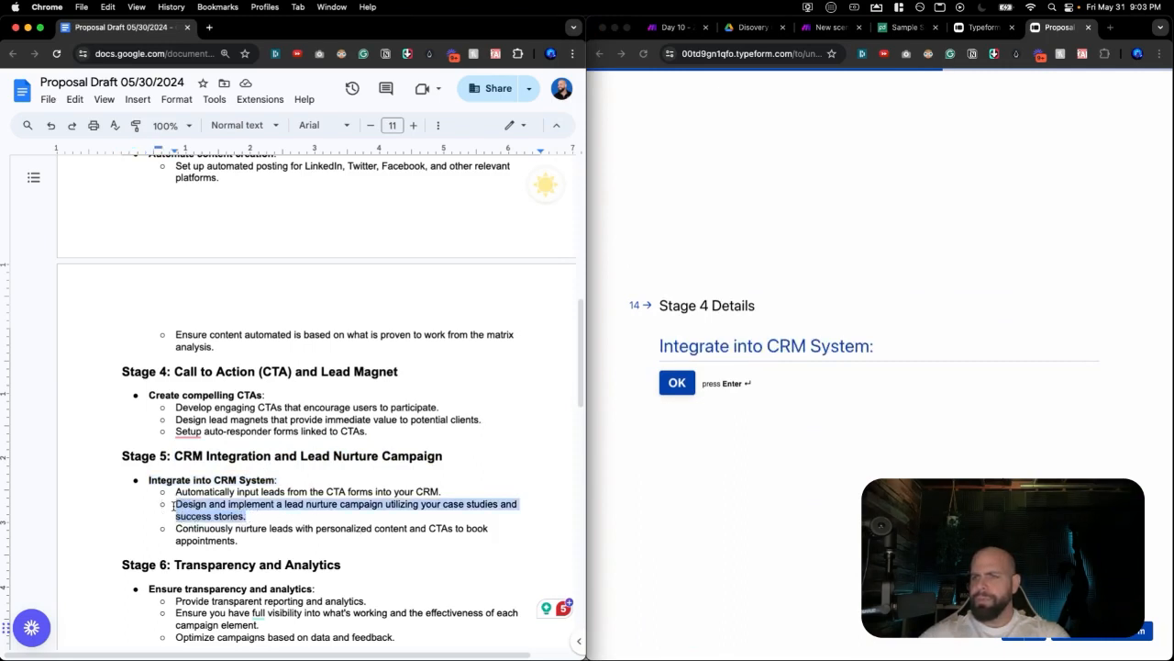
click(172, 505)
drag(246, 516, 165, 496)
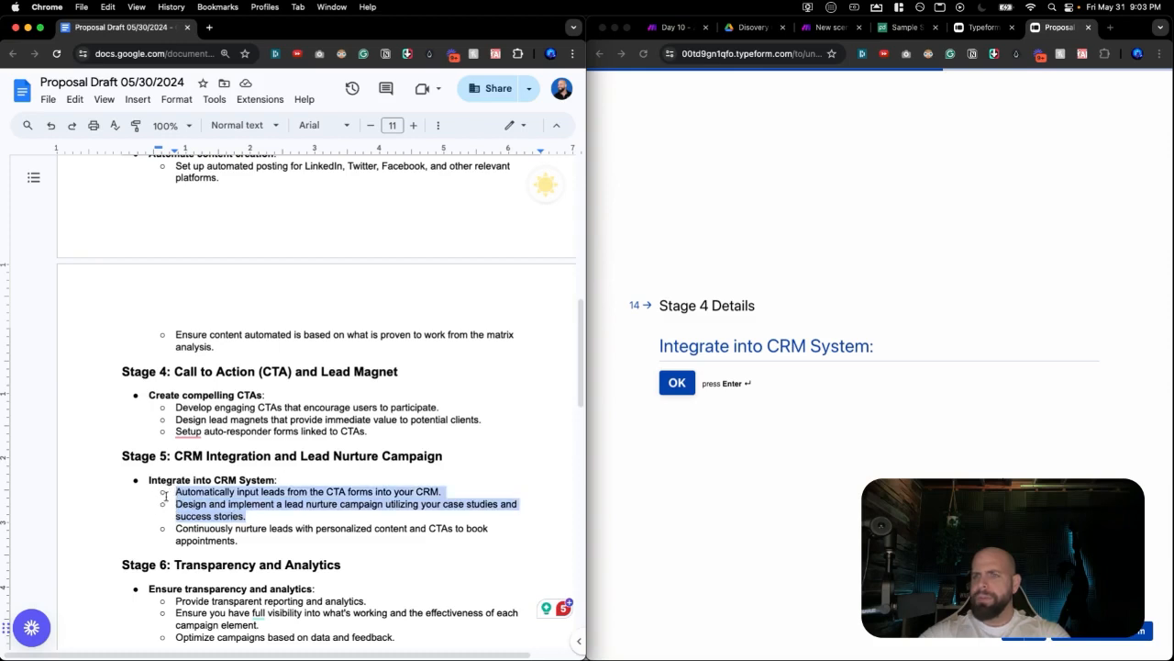
click(735, 361)
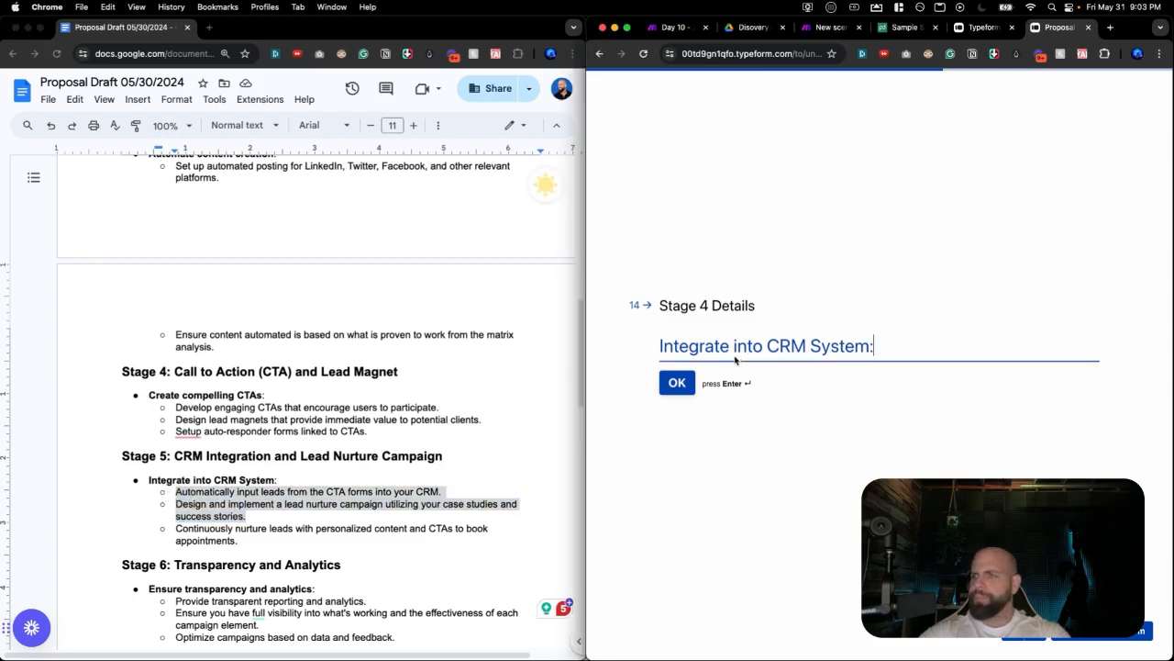
key(super+a)
key(BackSpace)
key(super+v)
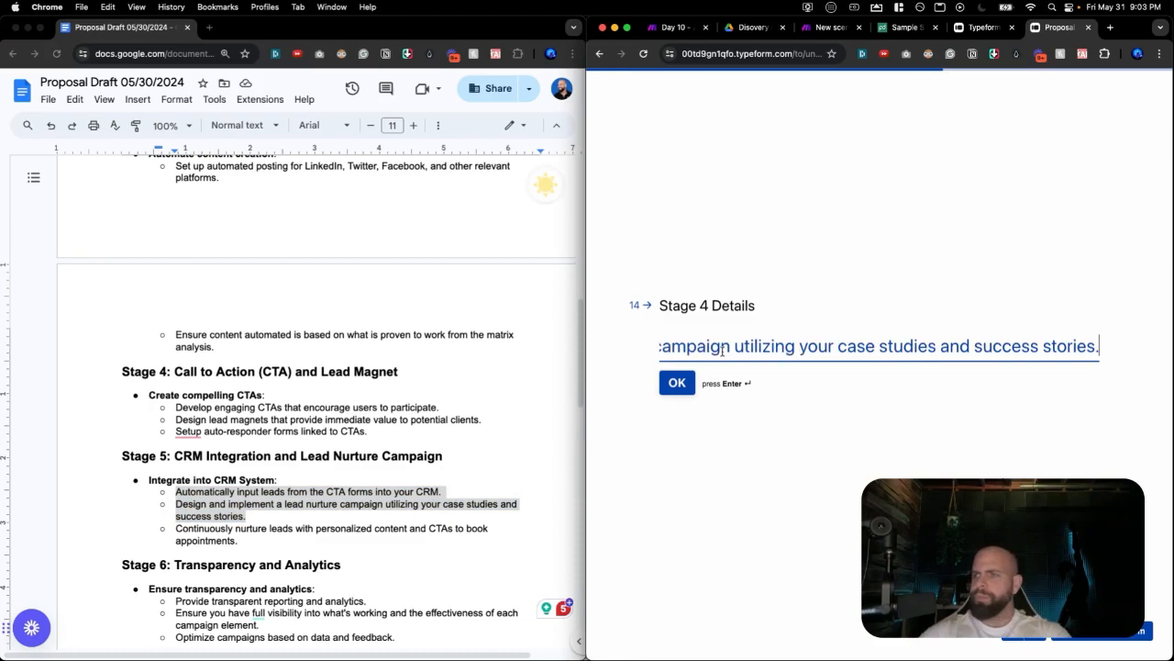
click(679, 383)
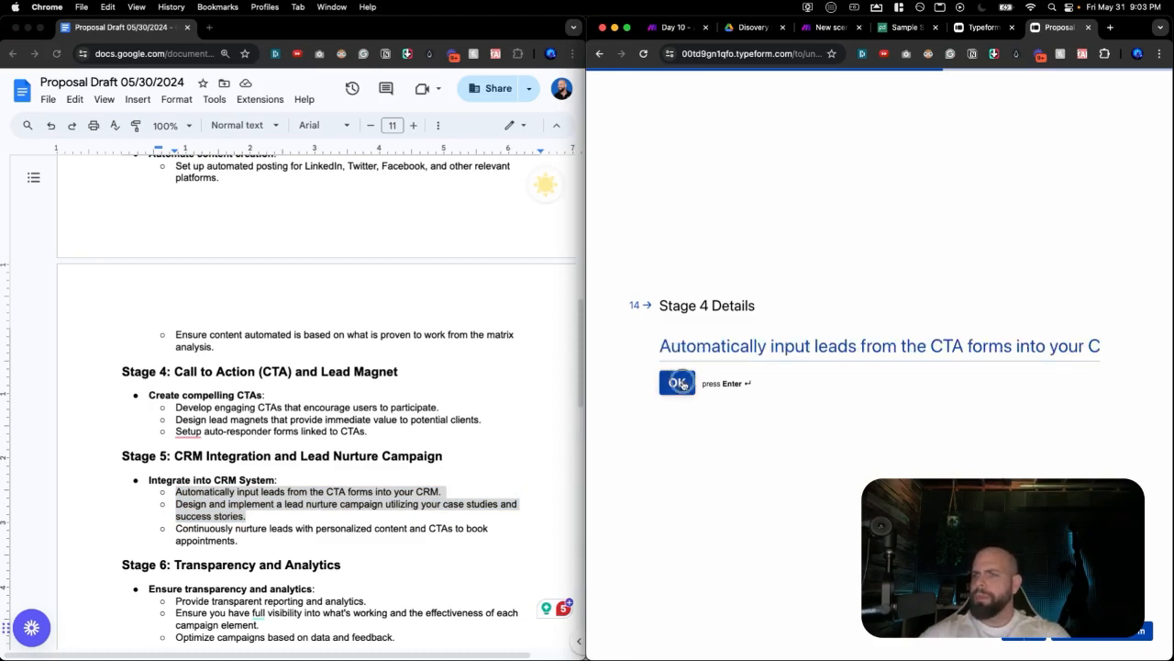
scroll(471, 431, down, 8)
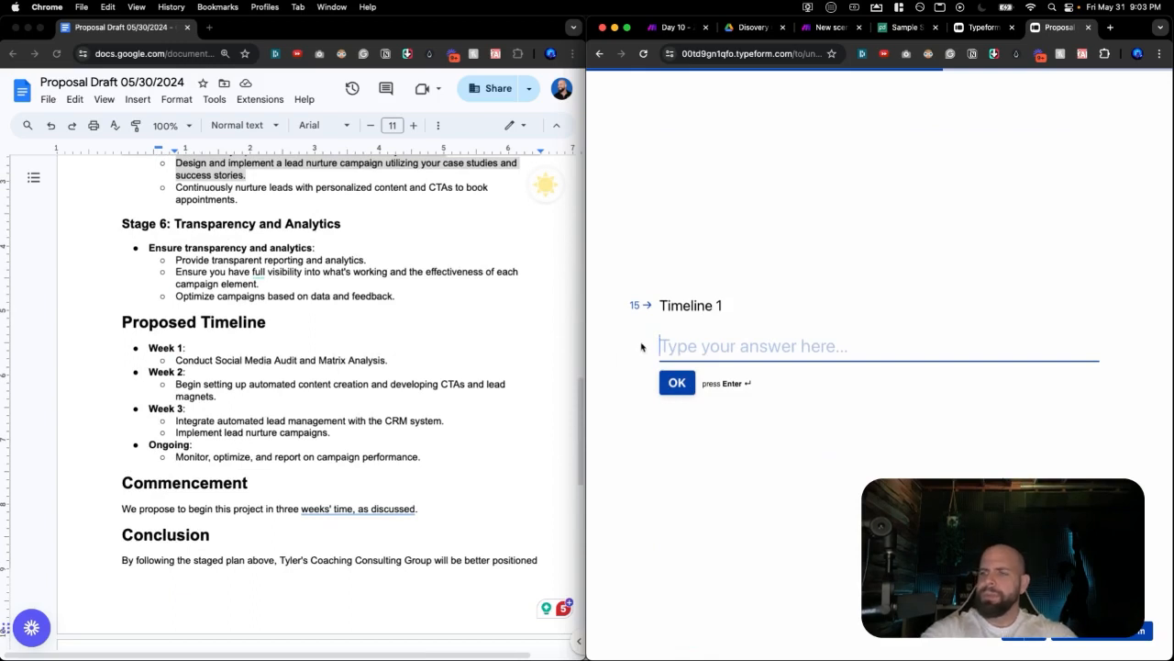
Answer Timeline 1 with the Week label and paste the Week 1 task line into Timeline 1 Results.
text(Week 1)
key(Return)
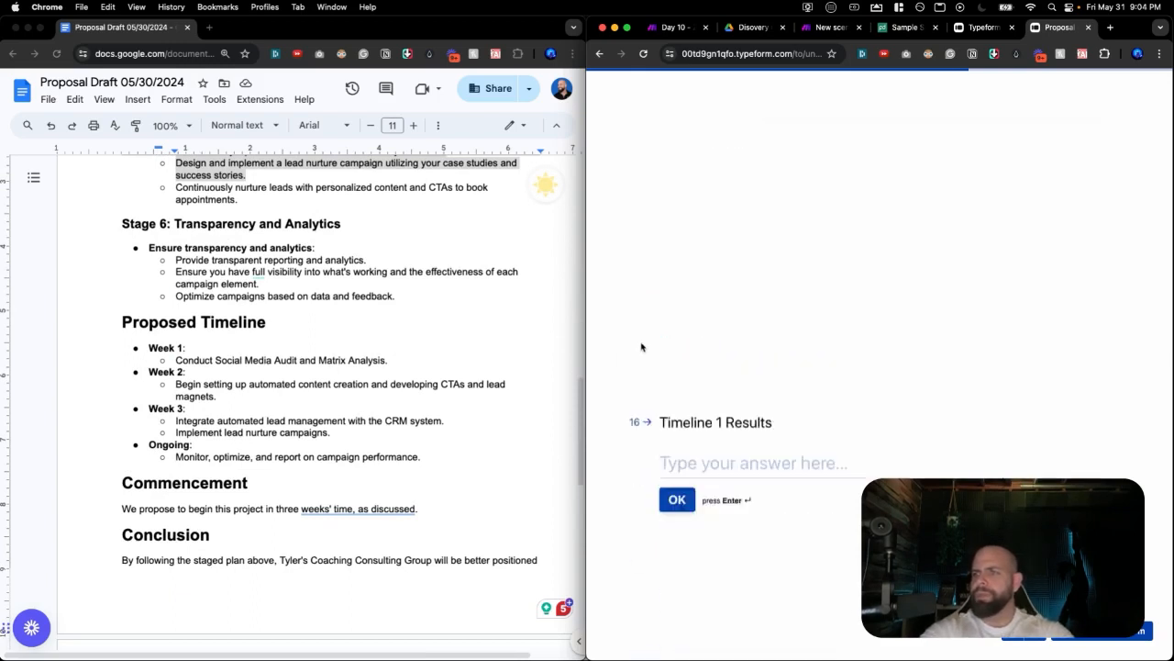
double_click(374, 361)
triple_click(374, 361)
key(super+c)
click(794, 340)
key(super+v)
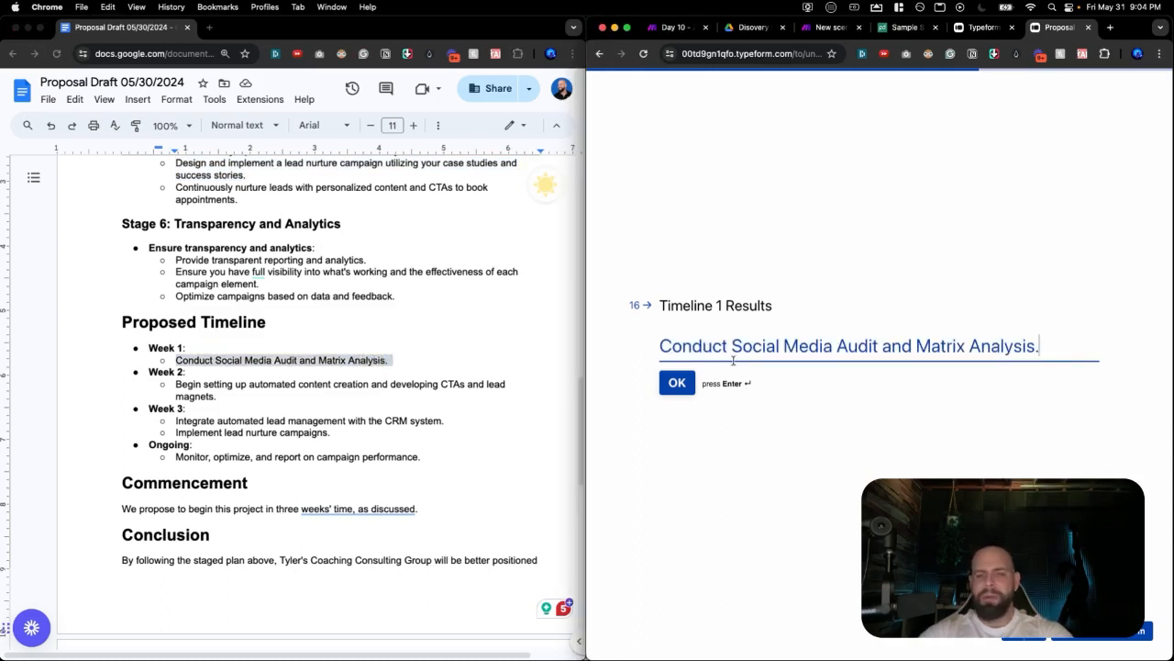
click(676, 385)
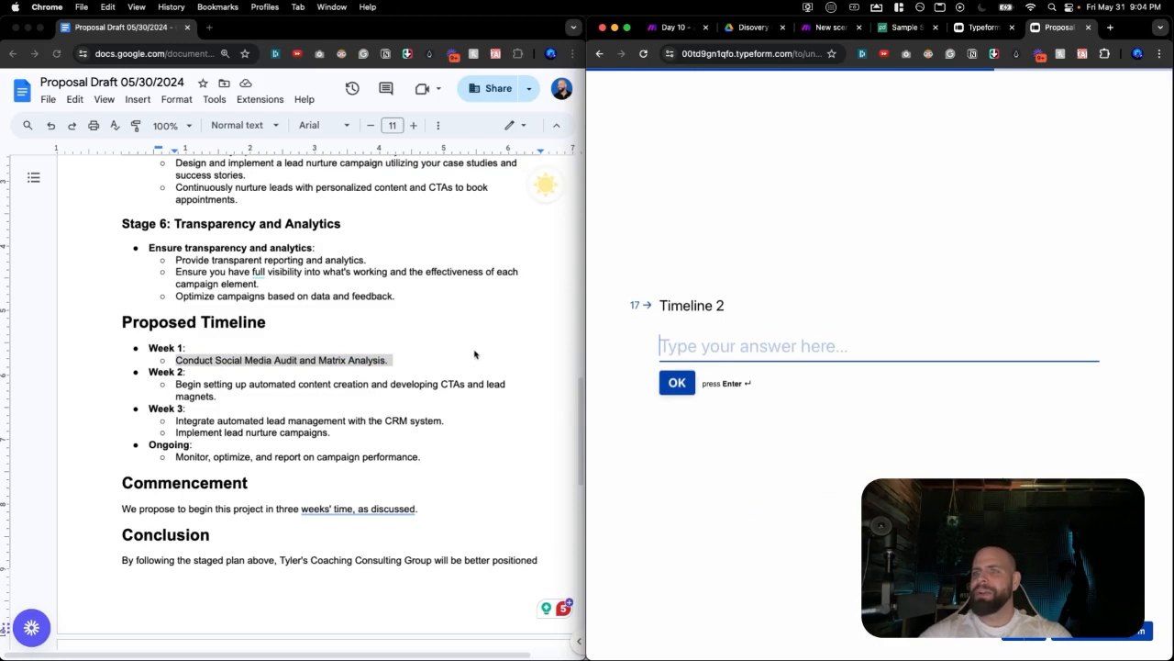
Answer Timeline 2 with 'Week 2' and paste the Week 2 task bullet into Timeline 2 Results.
text(Week)
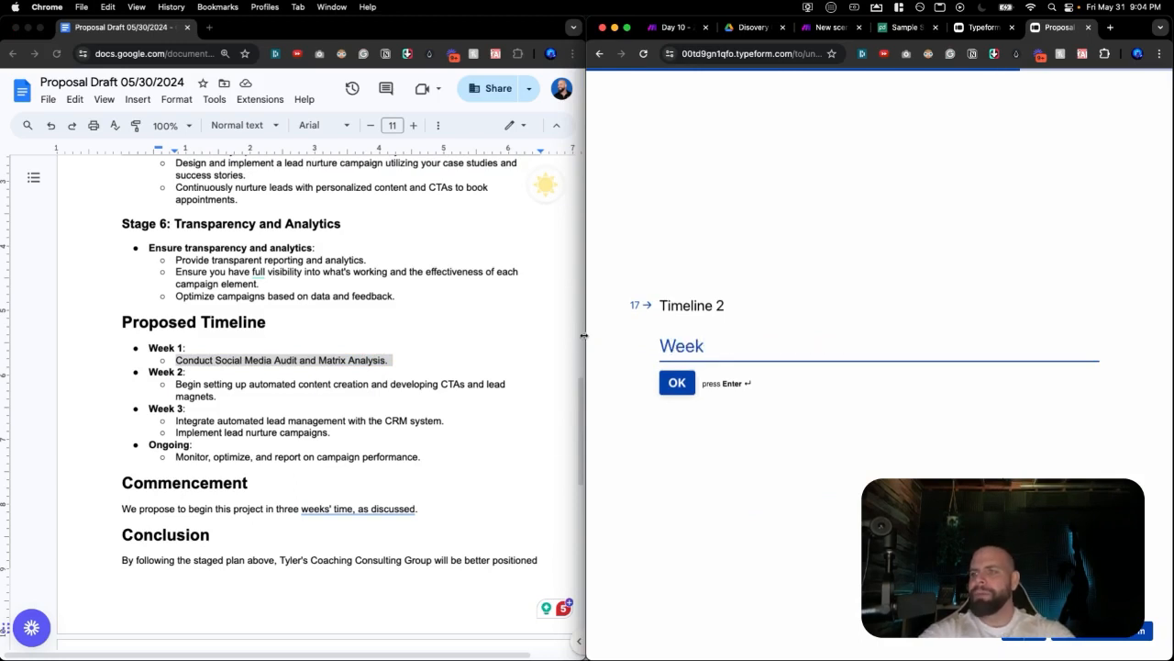
text( 2)
key(Return)
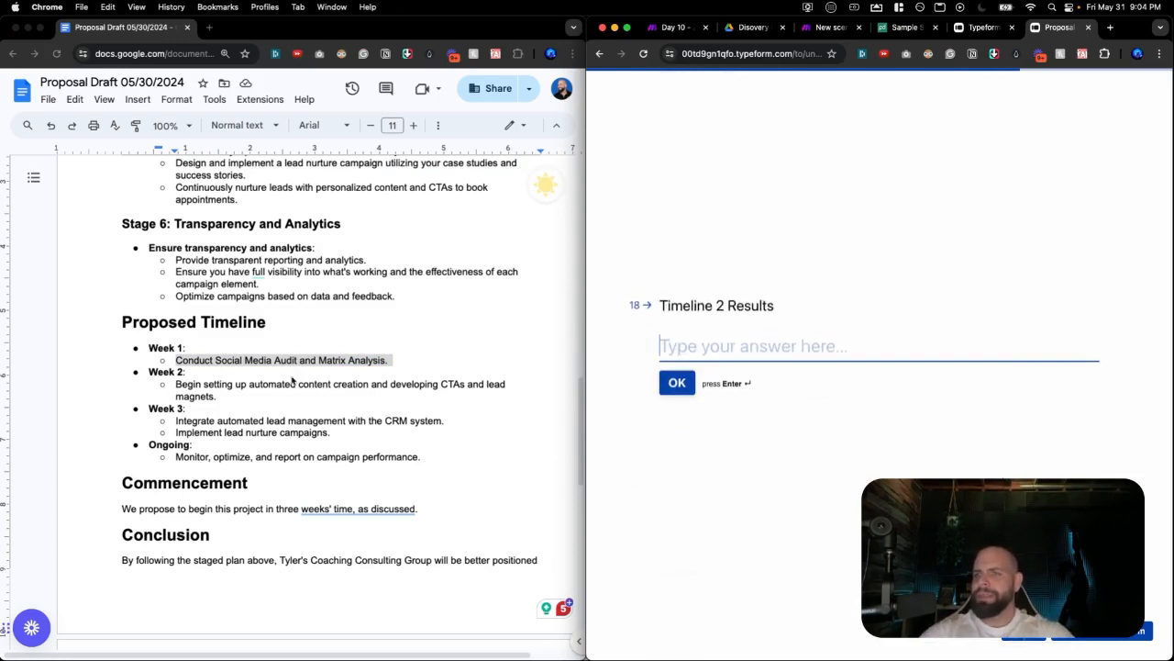
click(265, 399)
triple_click(264, 393)
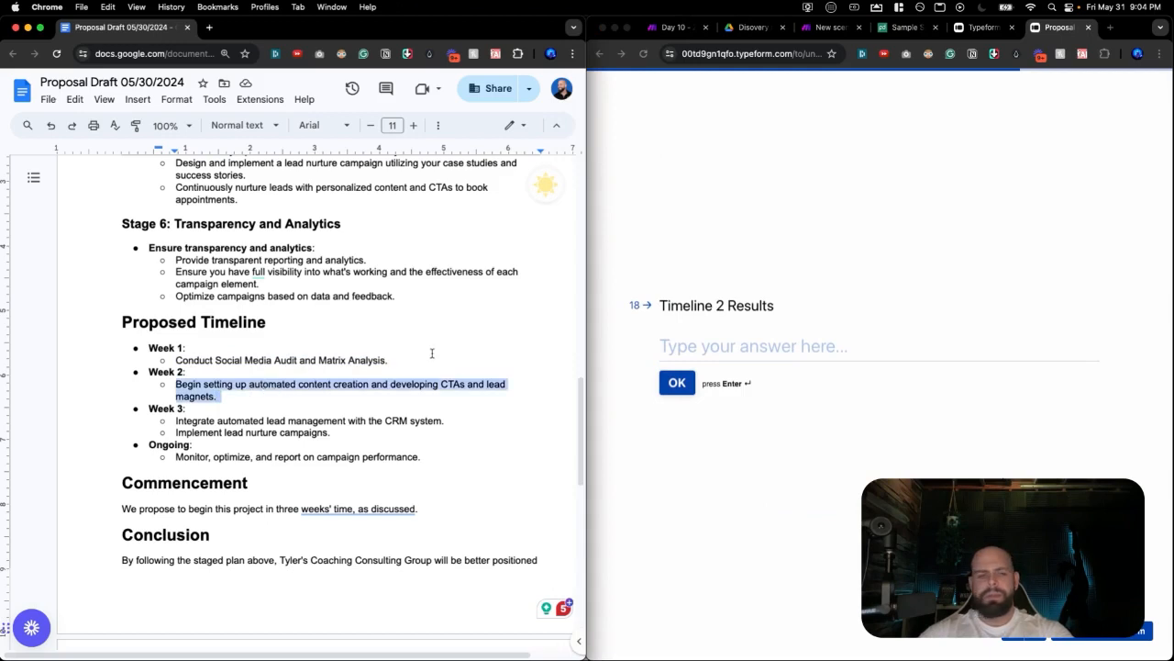
click(742, 350)
key(super+v)
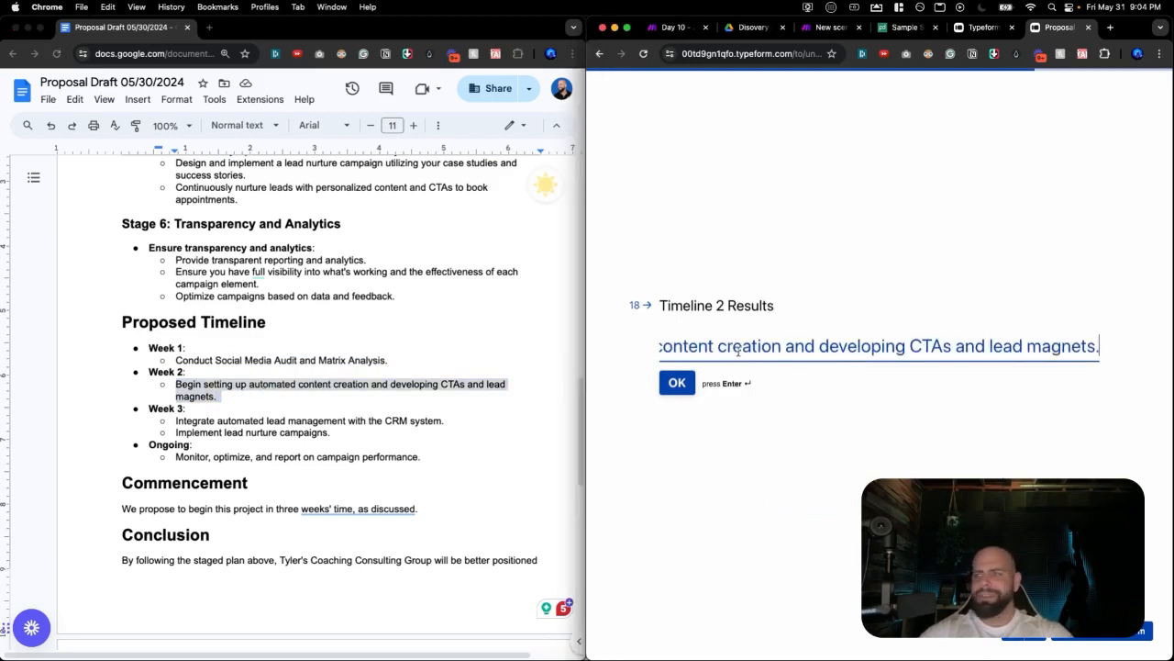
click(675, 384)
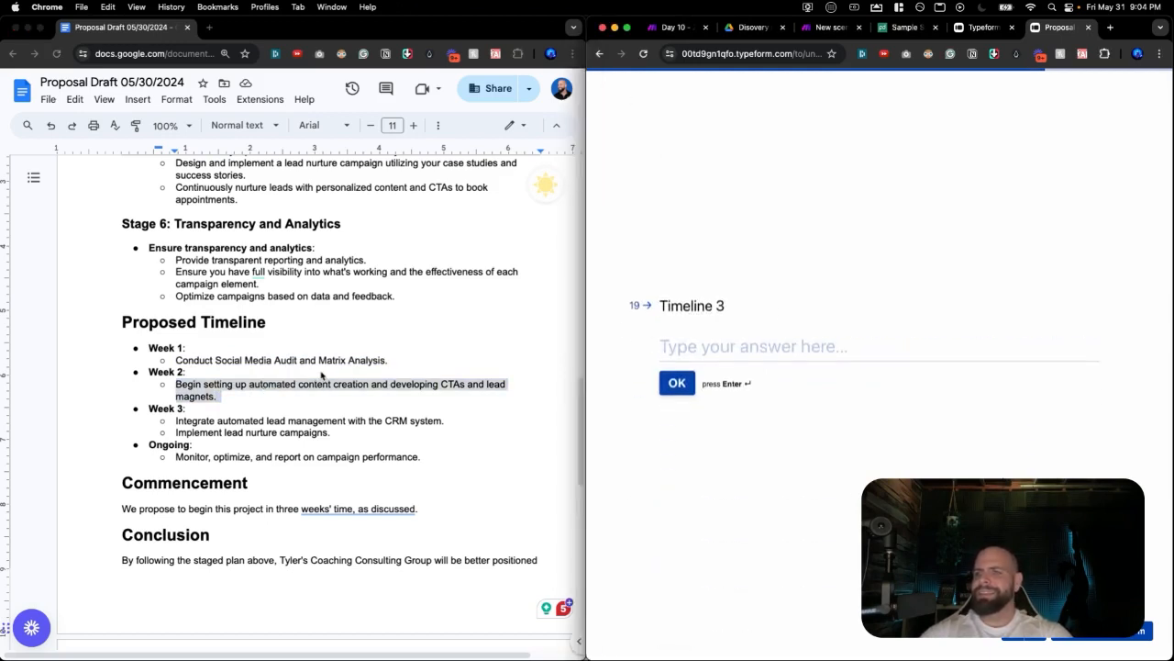
Answer Timeline 3 with the Week label and paste both Week 3 task lines into Timeline 3 Results.
text(Week 3)
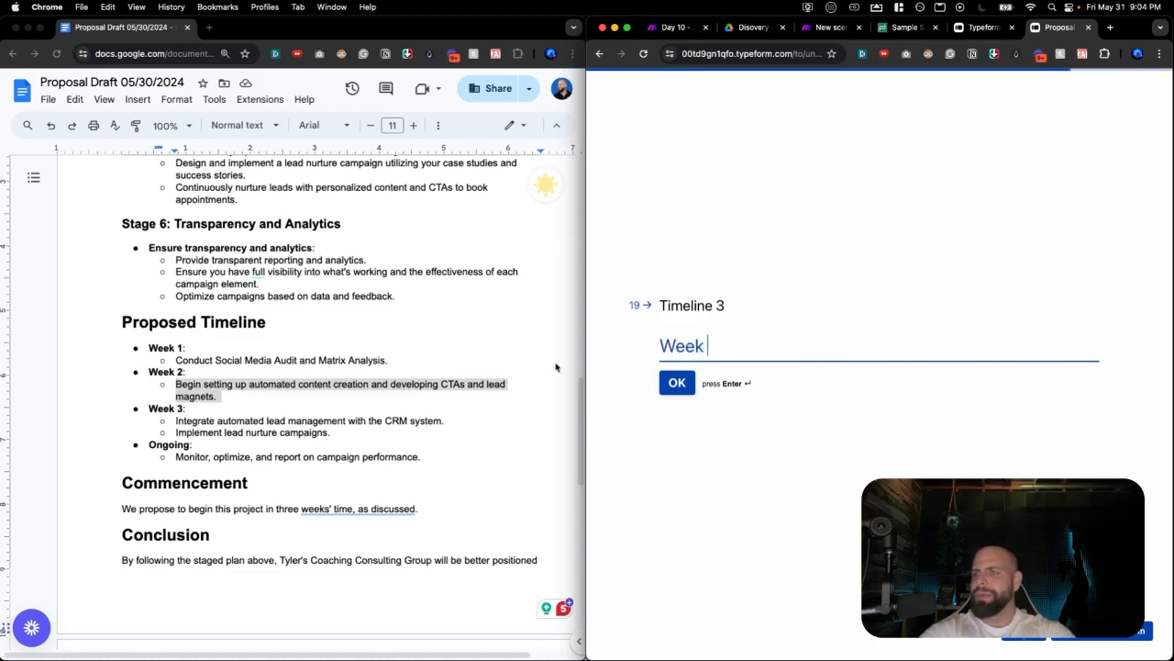
triple_click(309, 422)
double_click(305, 431)
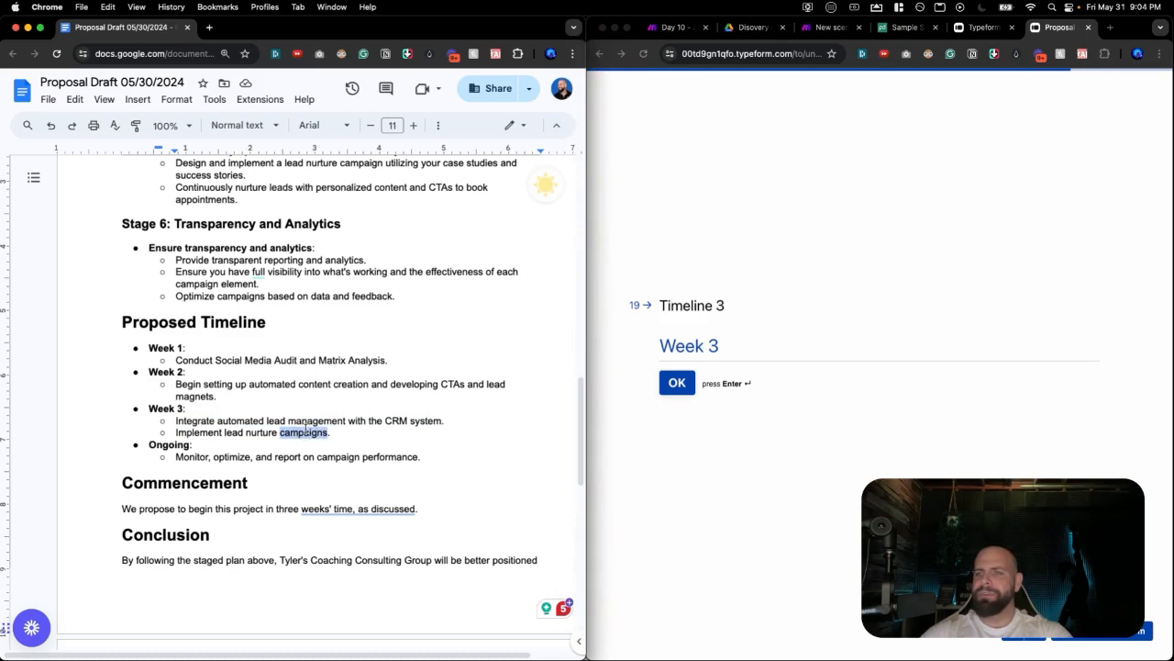
triple_click(312, 421)
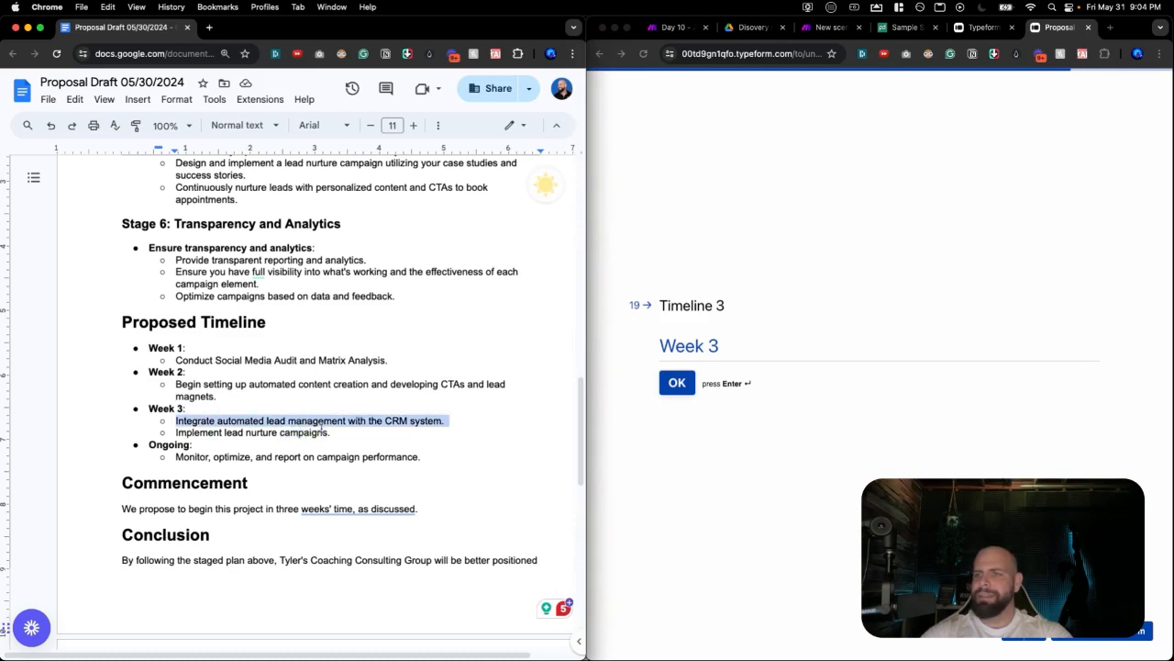
shift+click(330, 431)
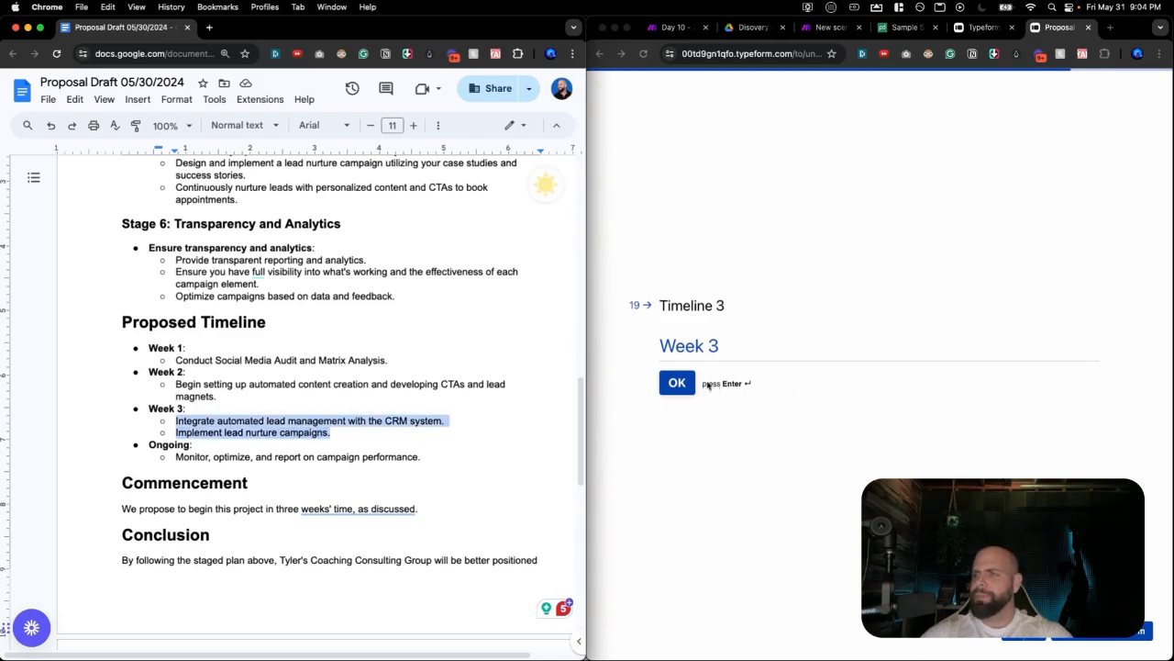
click(677, 389)
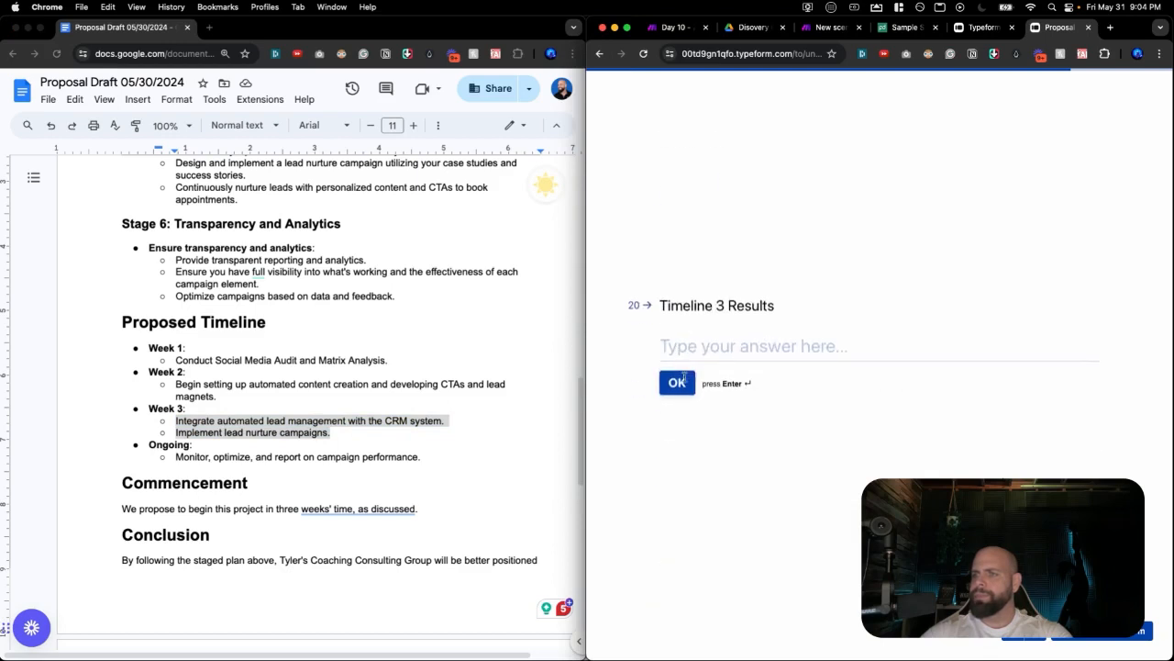
key(super+v)
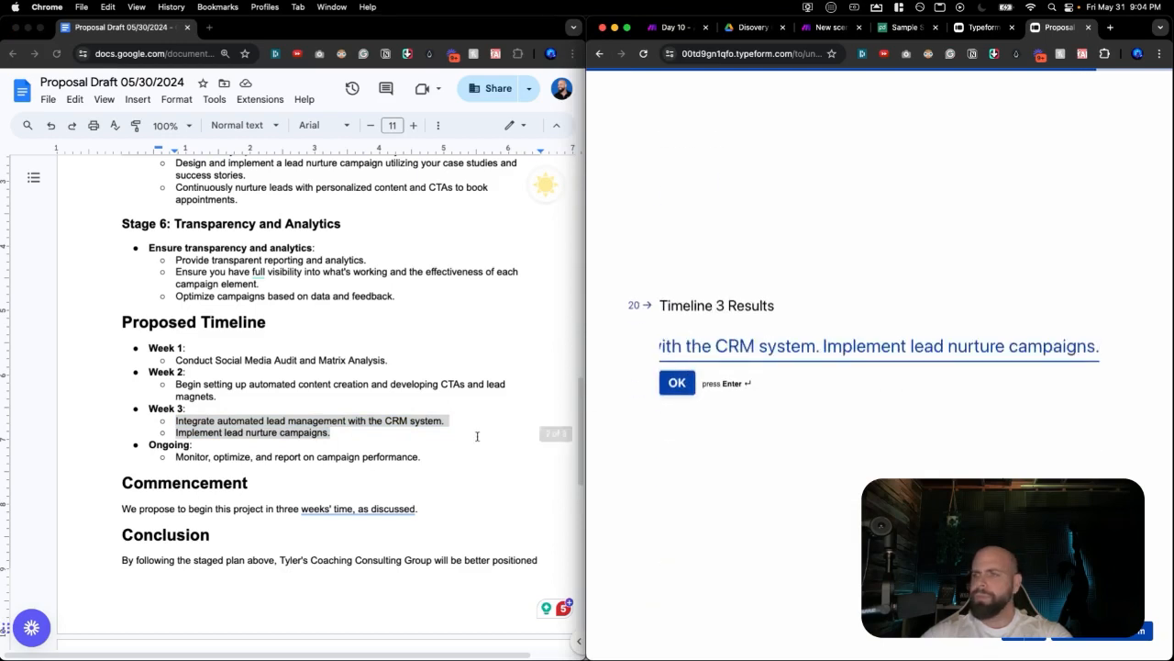
click(677, 385)
Answer Timeline 4 with 'Ongoing' and paste the Ongoing monitor-and-report line into Timeline 4 Results.
text(Ongoing)
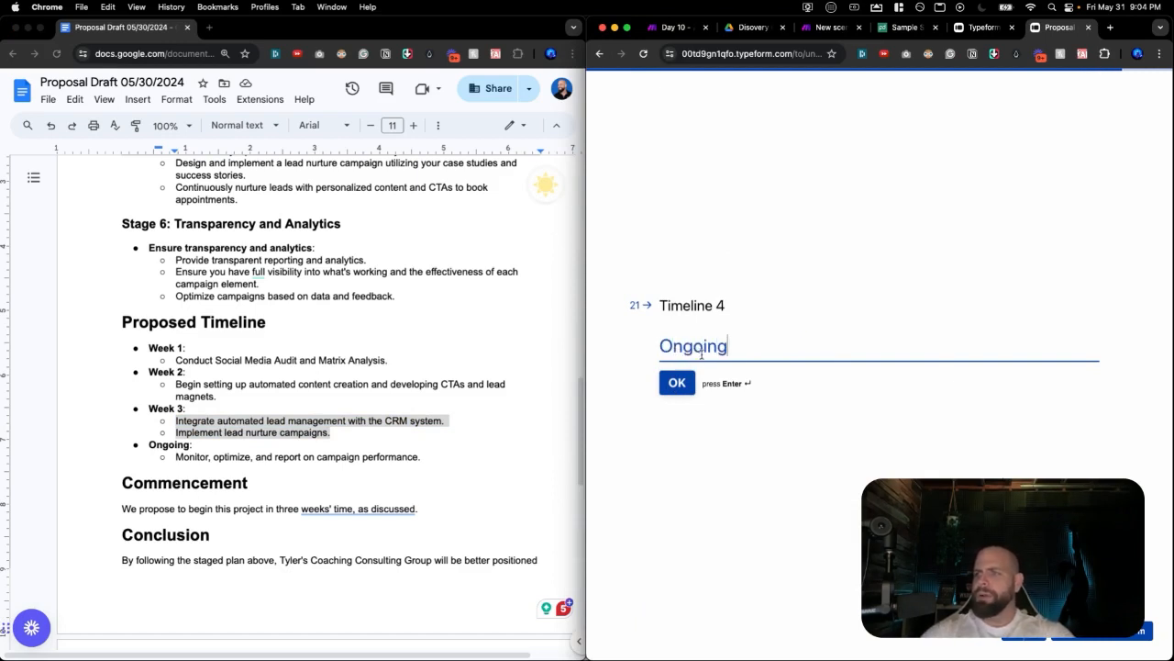
click(685, 372)
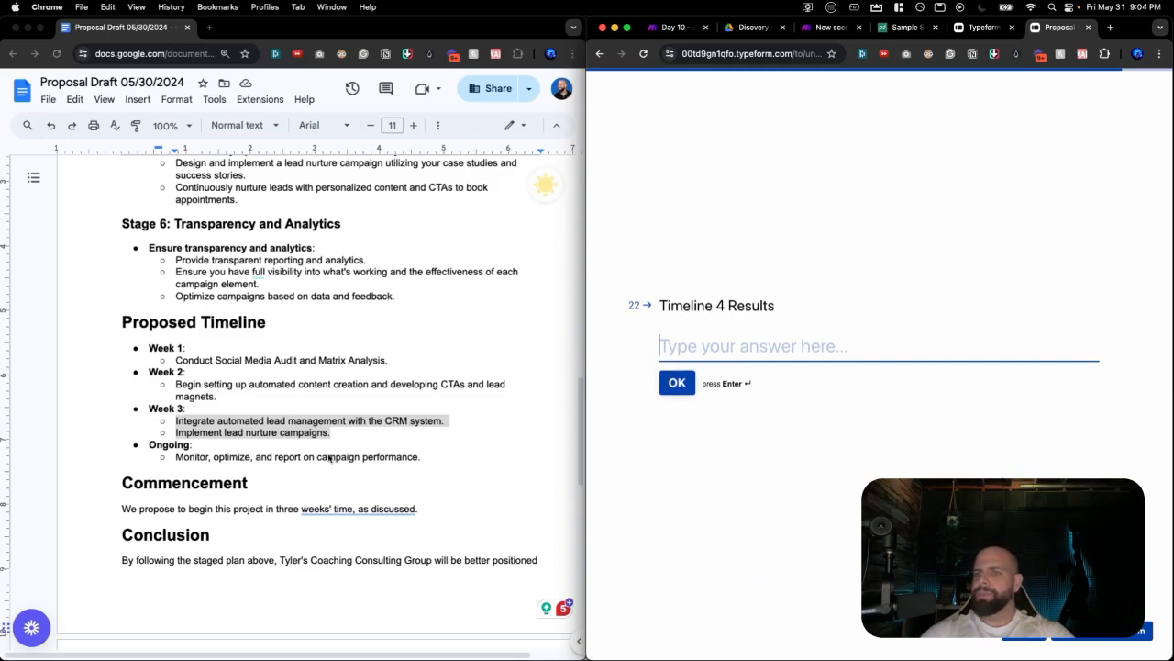
click(326, 456)
triple_click(326, 456)
double_click(325, 456)
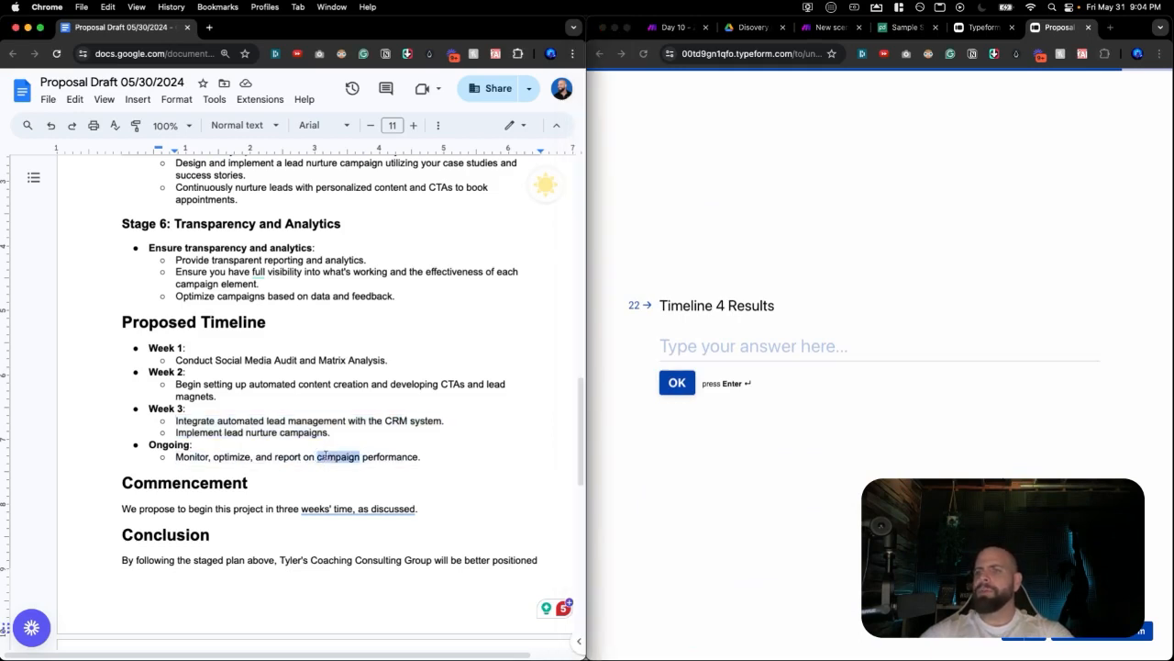
triple_click(326, 456)
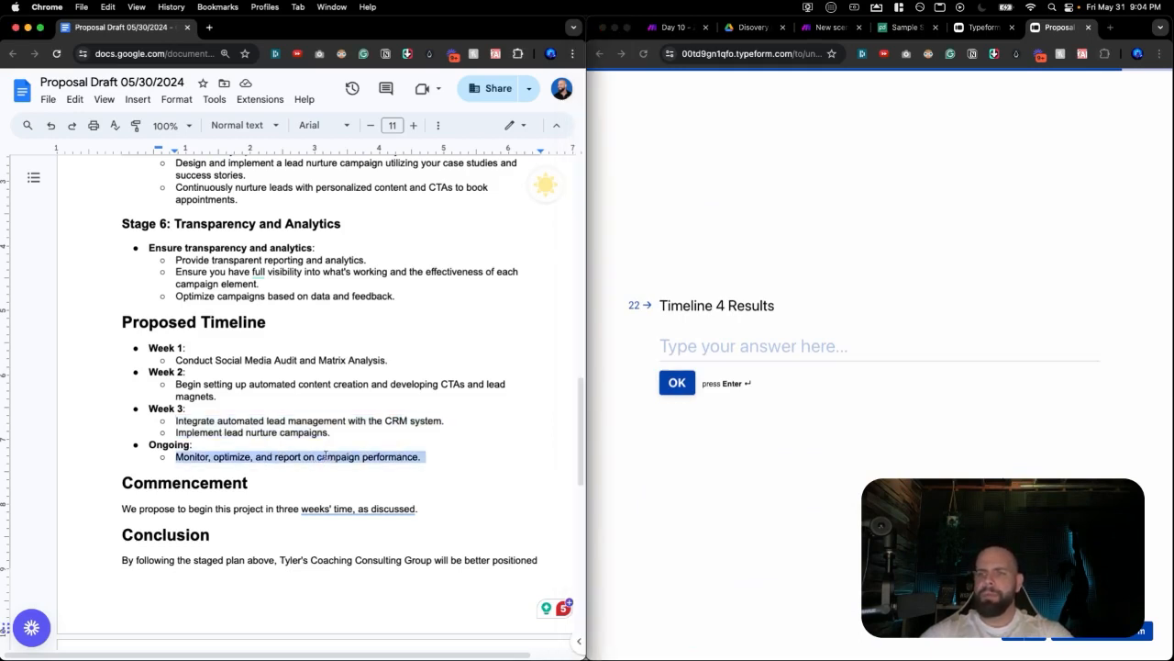
click(746, 344)
key(super+v)
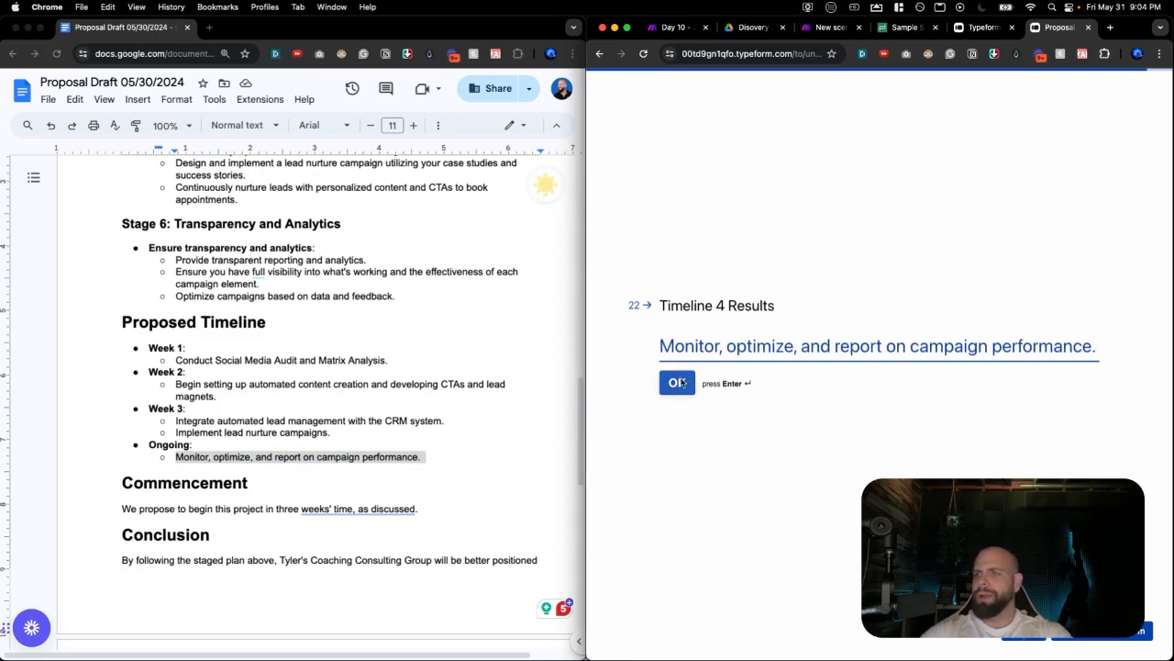
click(677, 382)
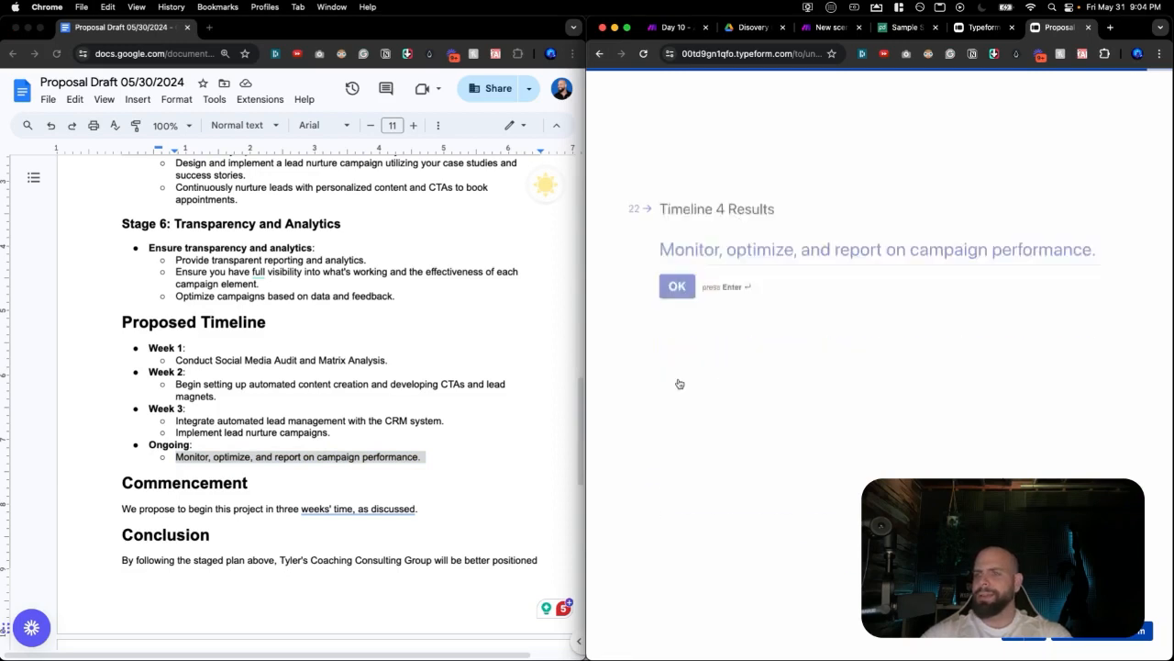
Paste the proposal's Conclusion paragraph as the final answer, submit the form, and return to Make.
double_click(194, 545)
triple_click(193, 559)
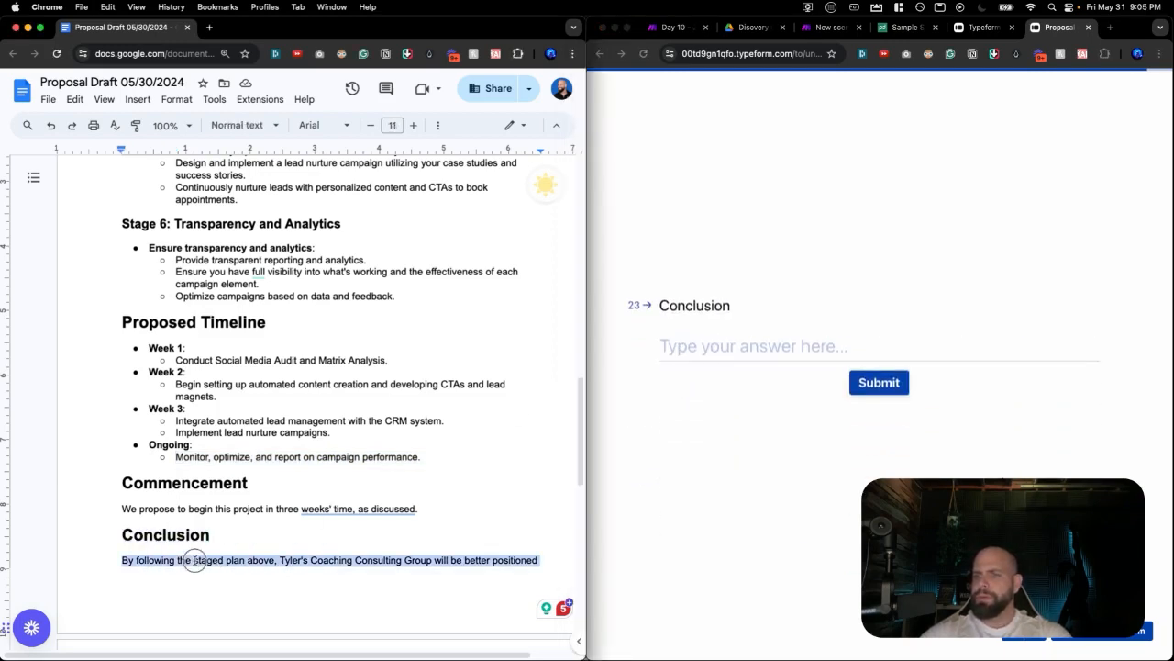
click(697, 348)
key(super+v)
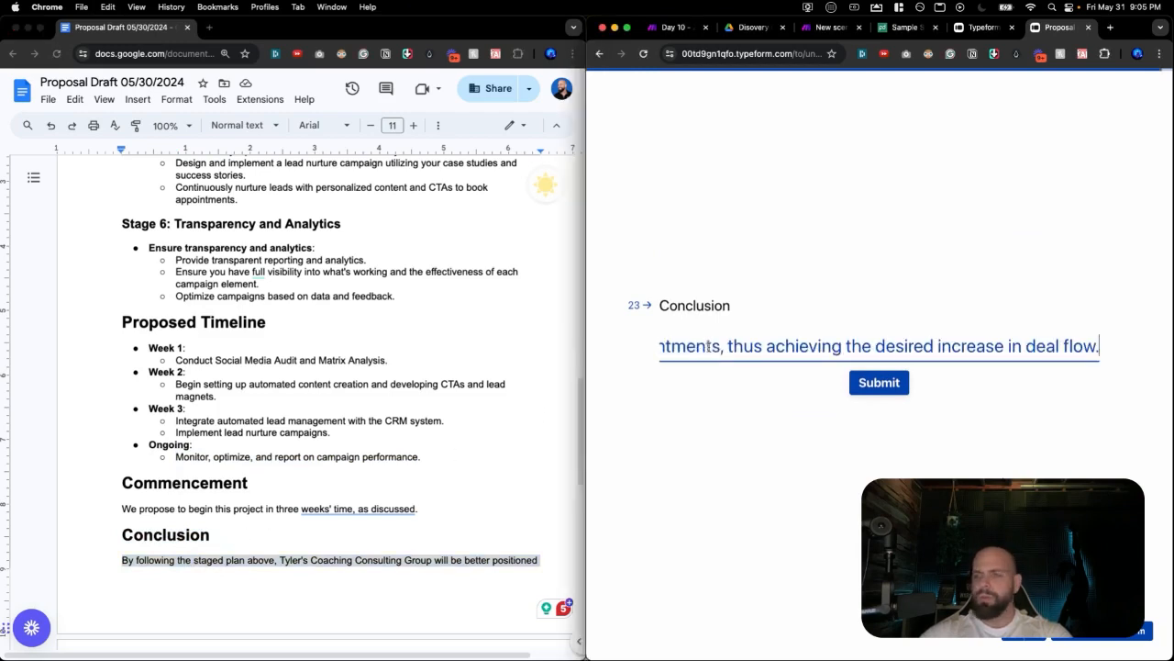
click(863, 385)
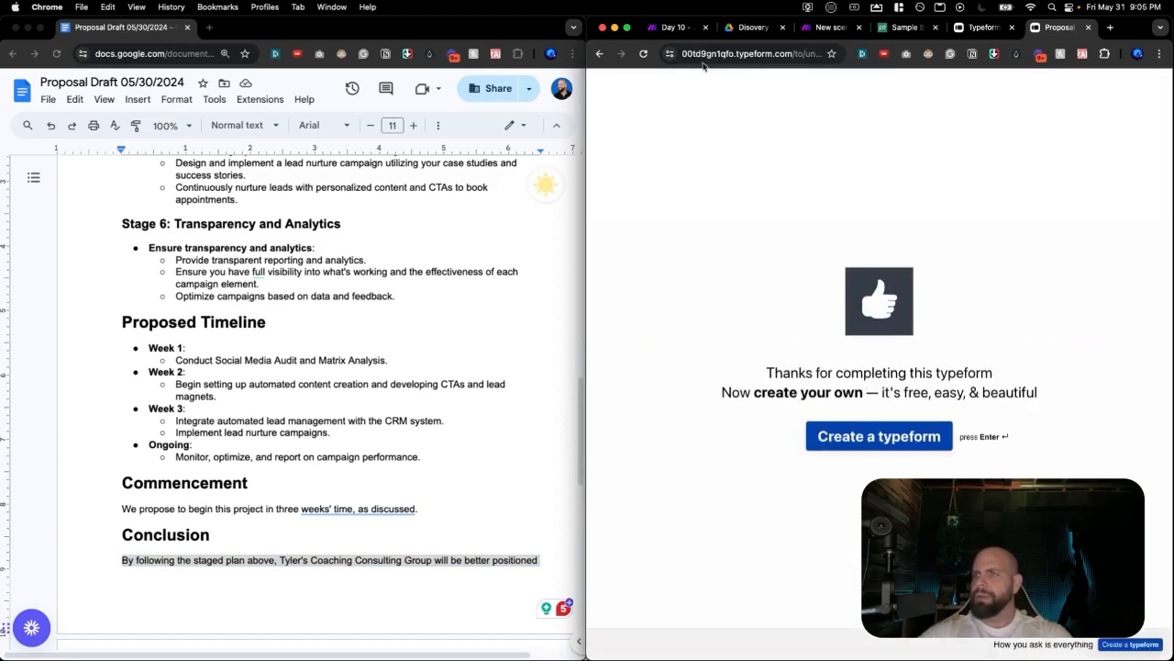
click(814, 29)
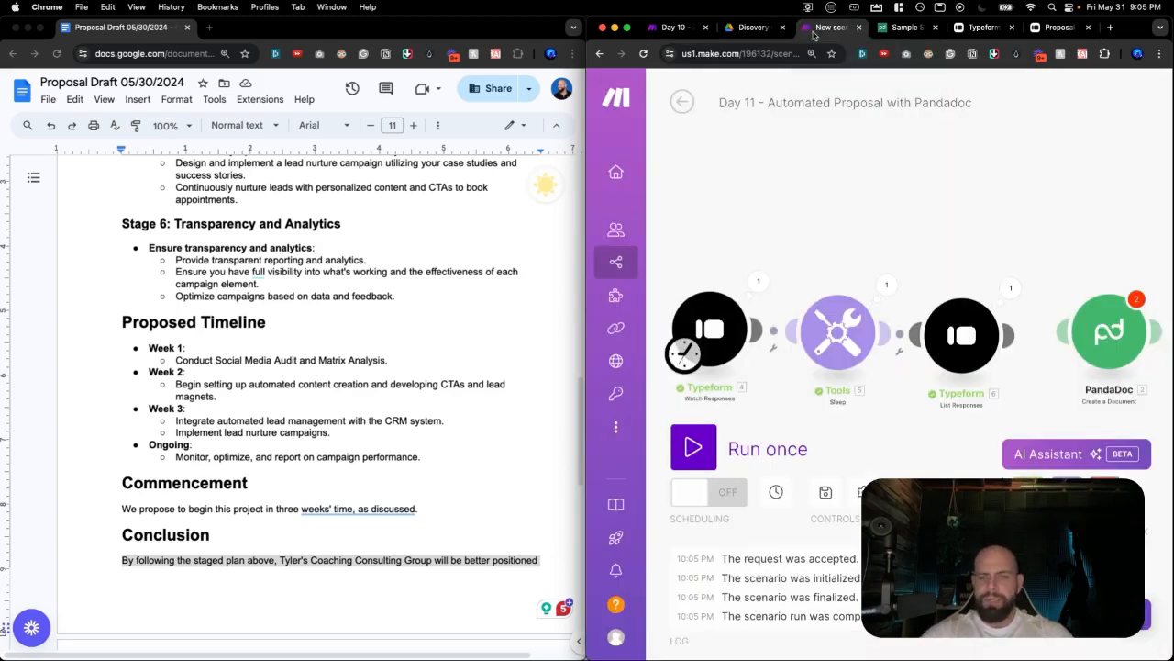
Run the scenario once, confirm List Responses returns 3 bundles, then link it to PandaDoc Create a Document.
key(ctrl+alt+Return)
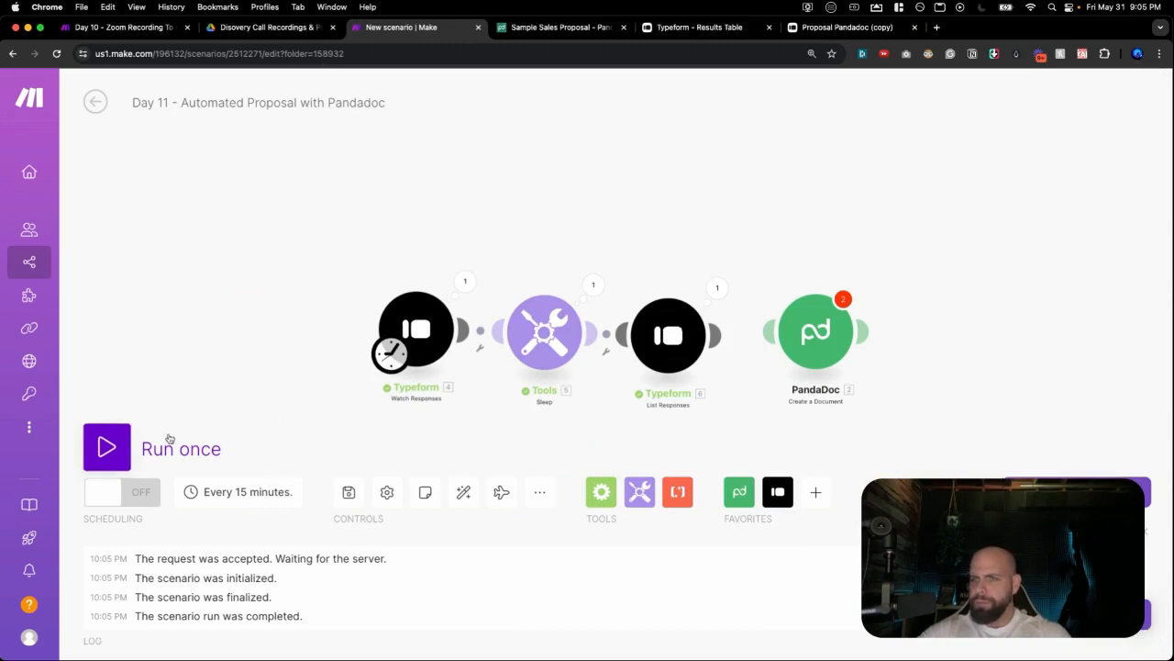
click(111, 447)
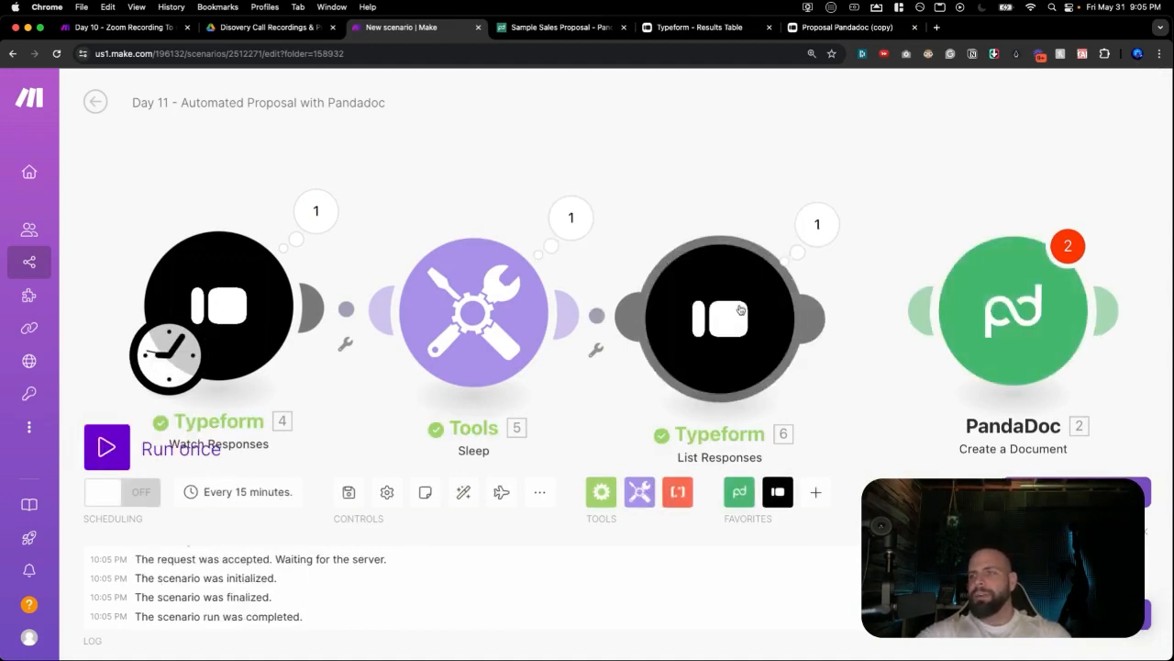
click(816, 238)
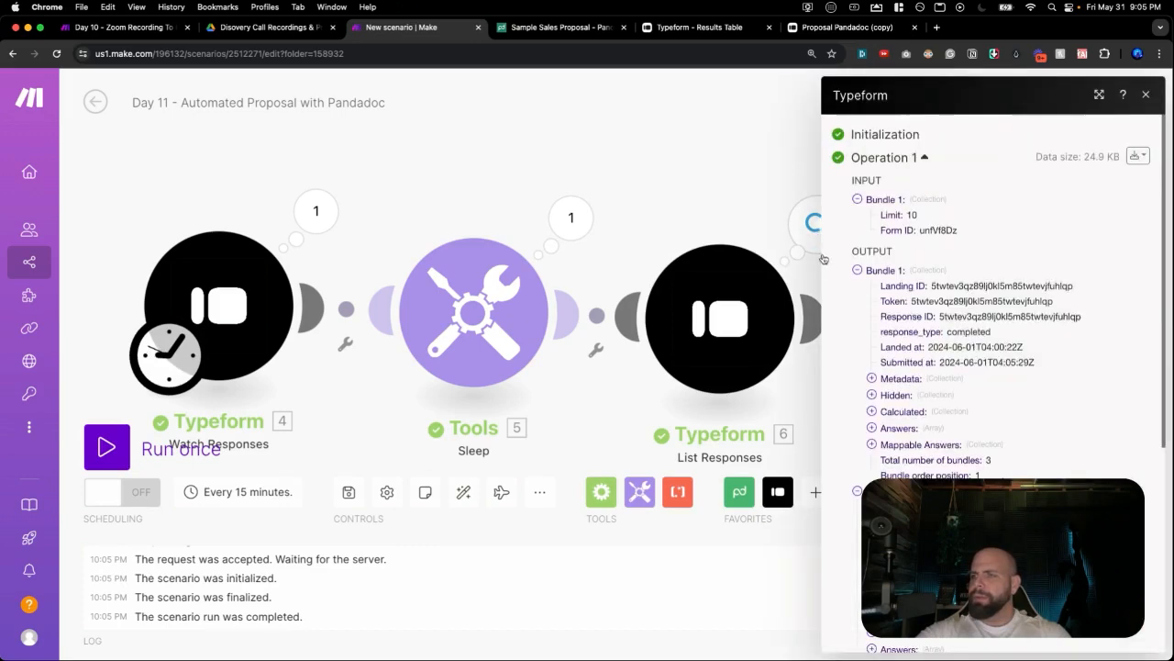
scroll(875, 278, down, 8)
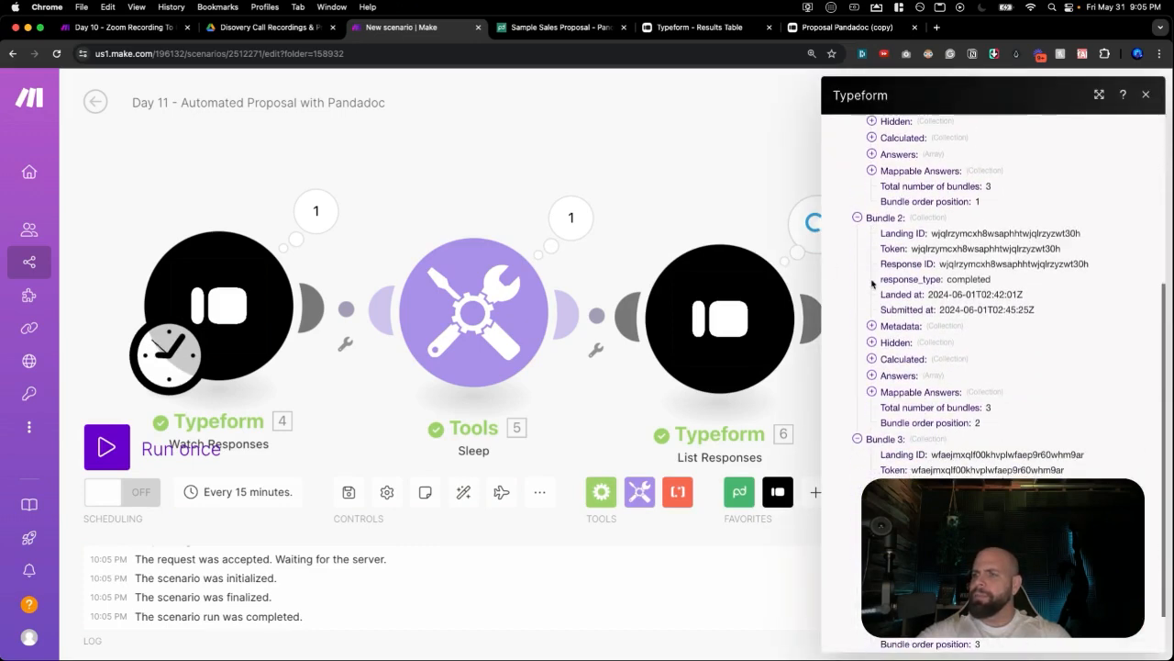
scroll(872, 285, up, 6)
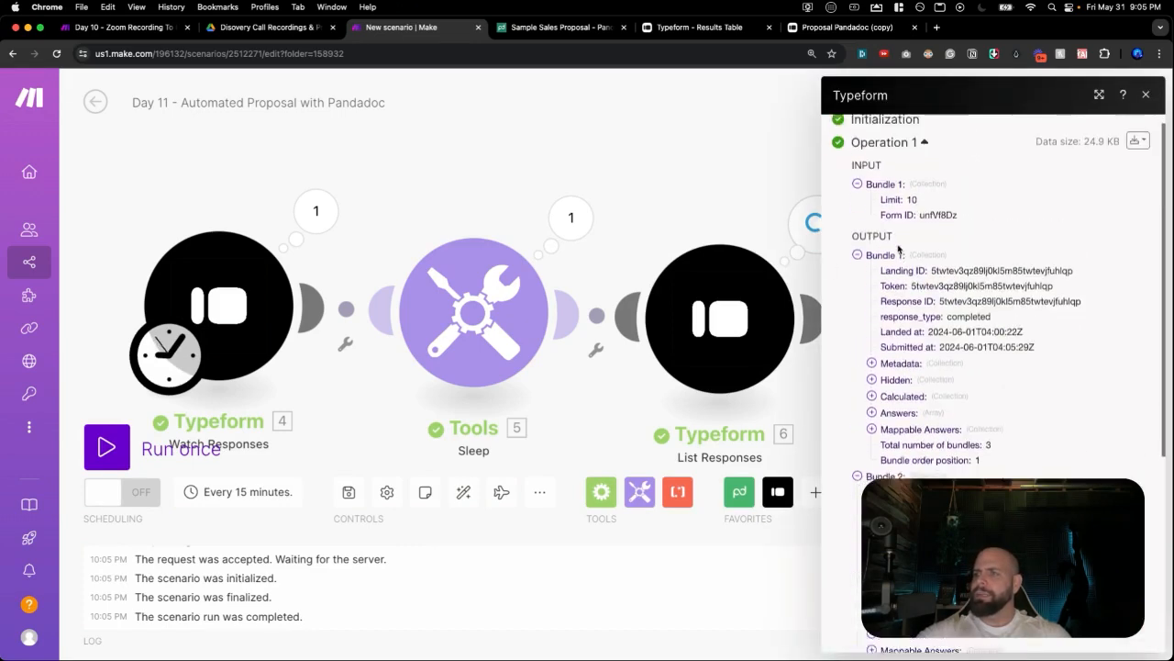
scroll(872, 294, down, 6)
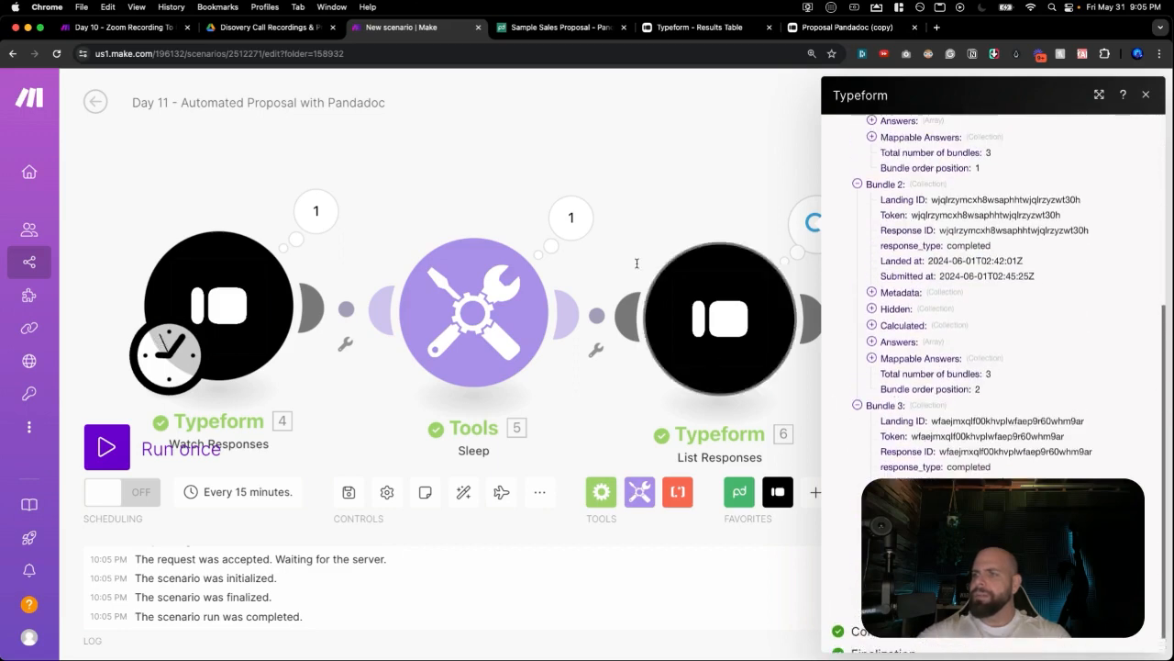
click(628, 180)
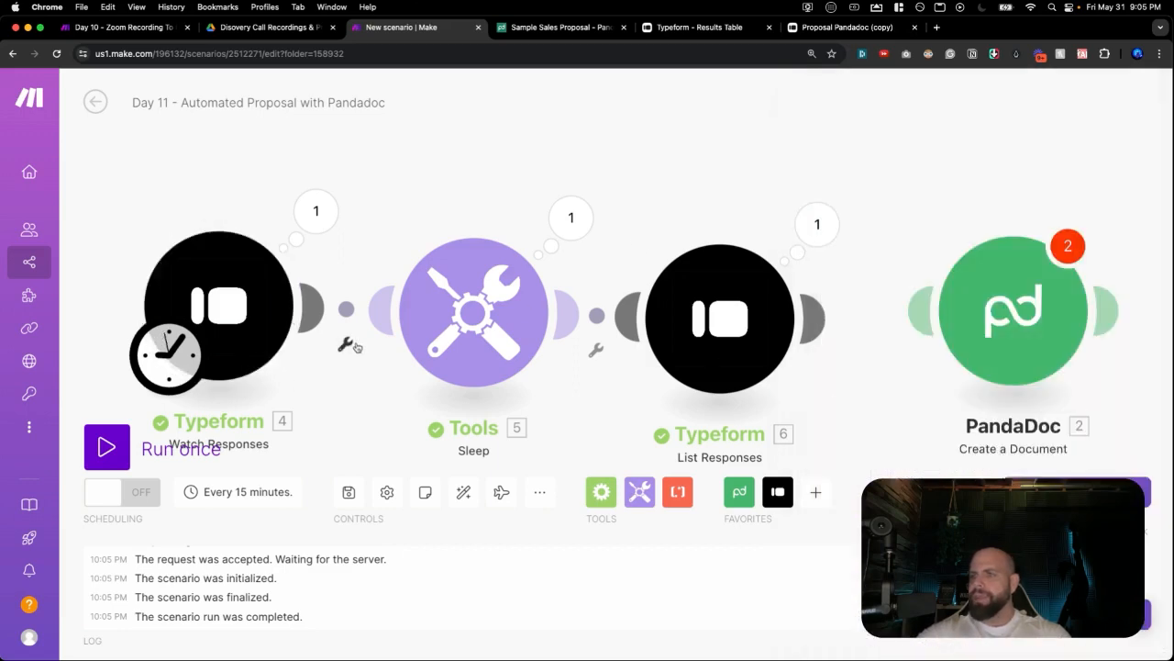
drag(814, 317, 940, 305)
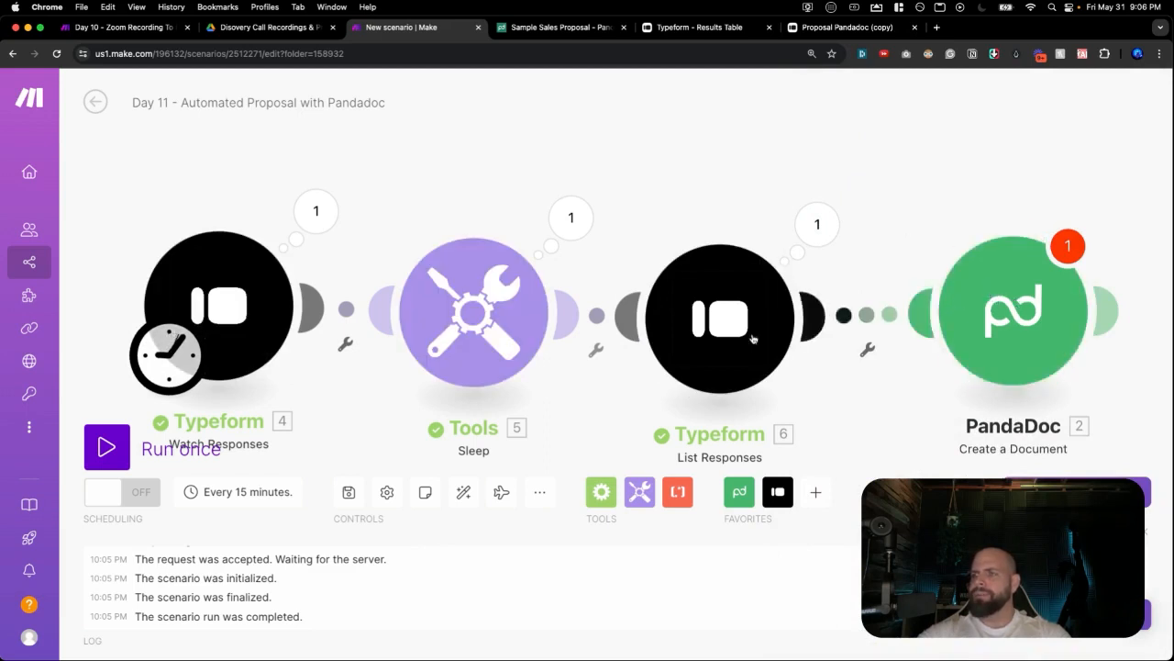
In PandaDoc Create a Document settings, begin the Document Name with 'Automation'.
click(985, 309)
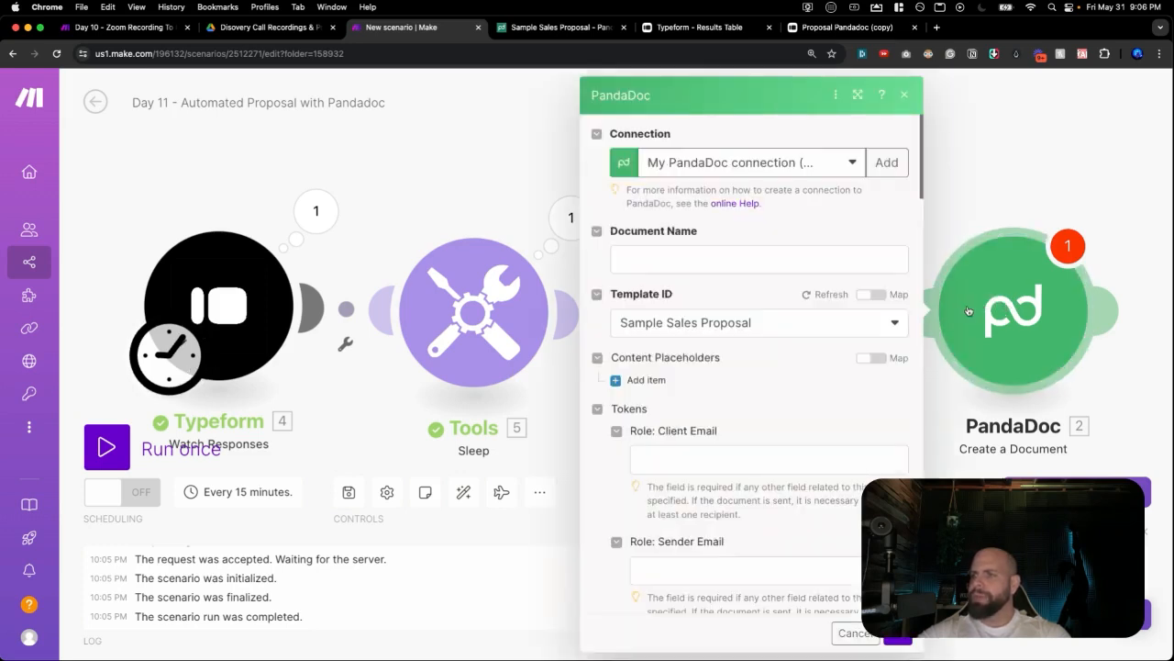
click(718, 261)
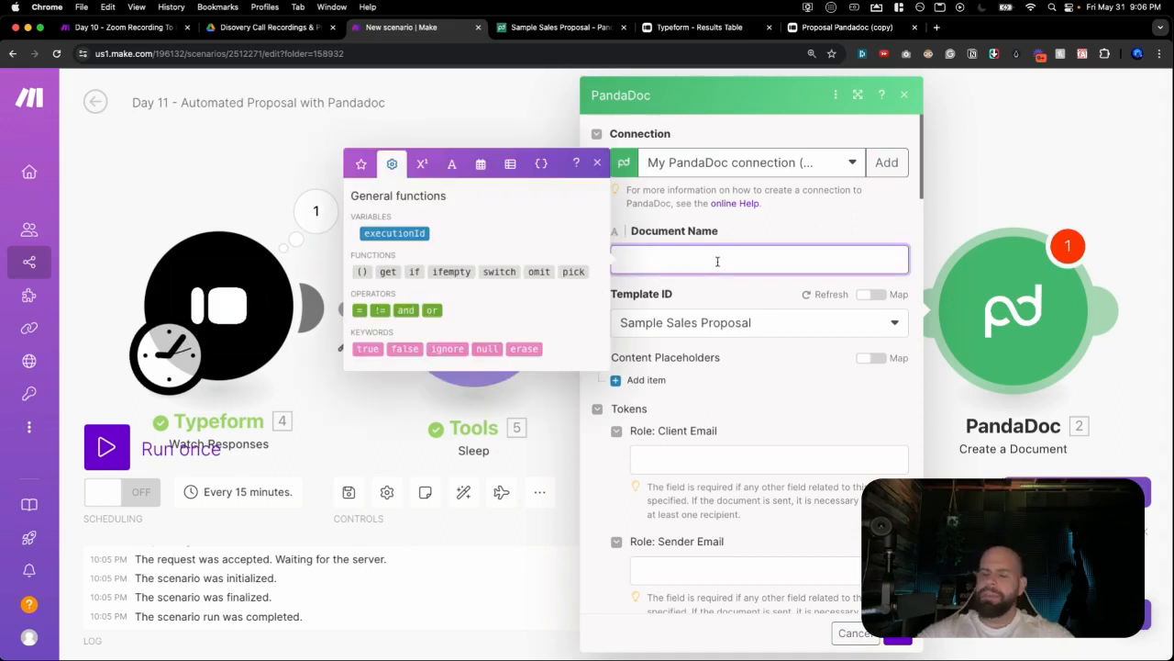
text(Automation Services For)
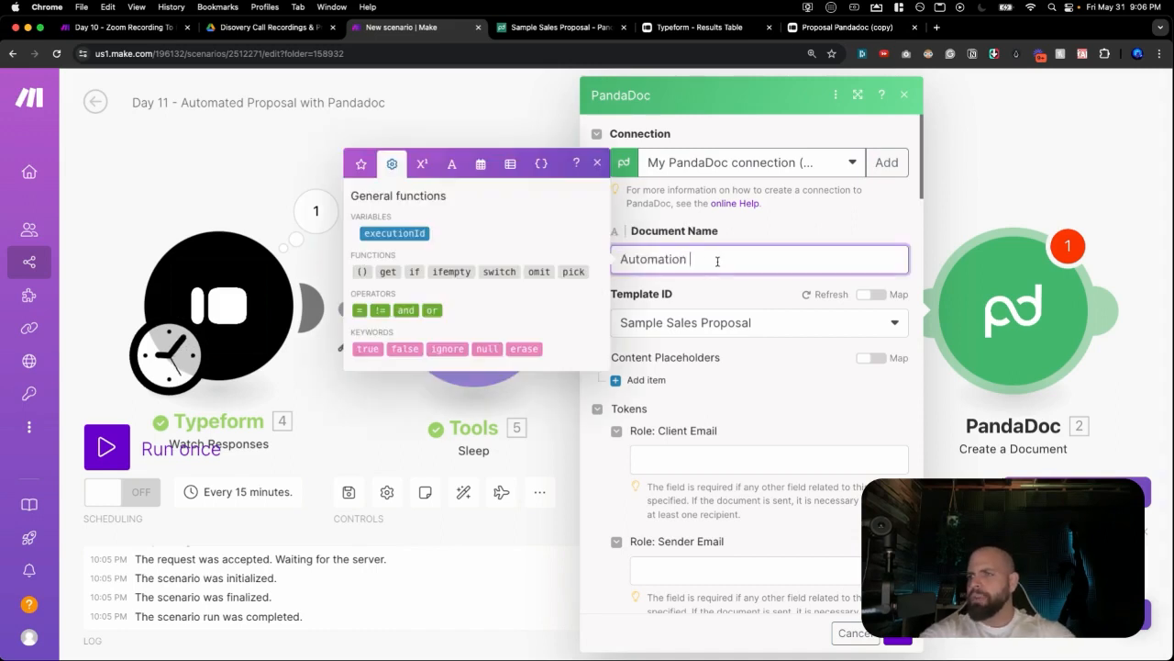
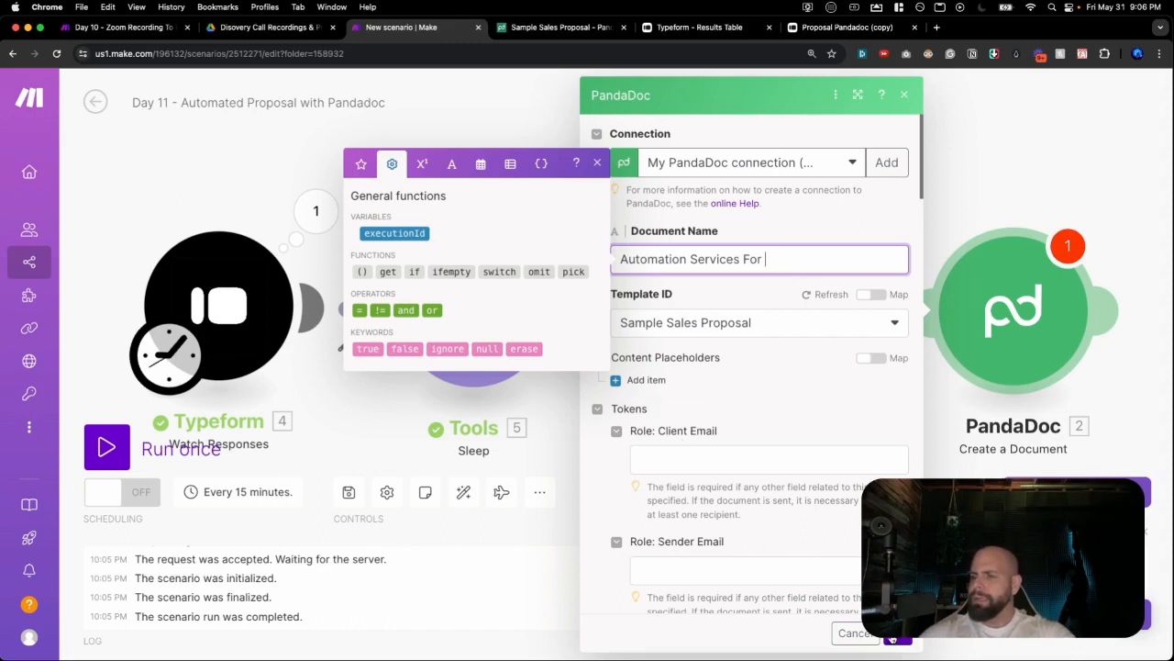
Select the Token: Outcome field and save the PandaDoc Create a Document settings with OK.
scroll(789, 431, down, 3)
scroll(706, 423, down, 3)
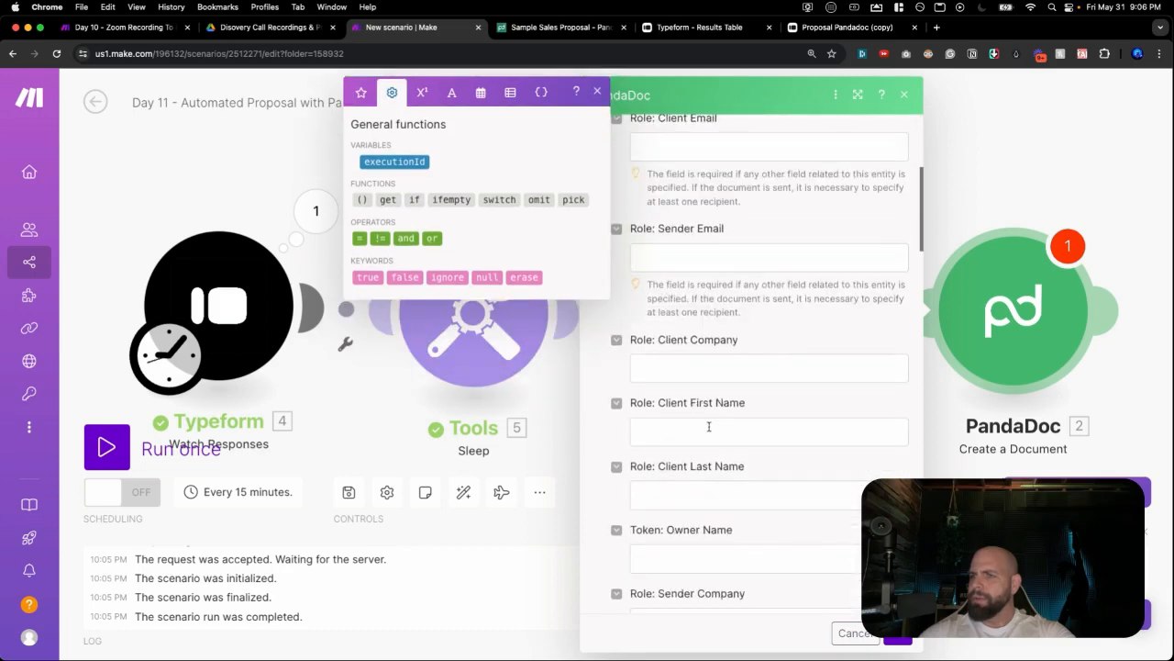
scroll(704, 412, down, 5)
click(701, 407)
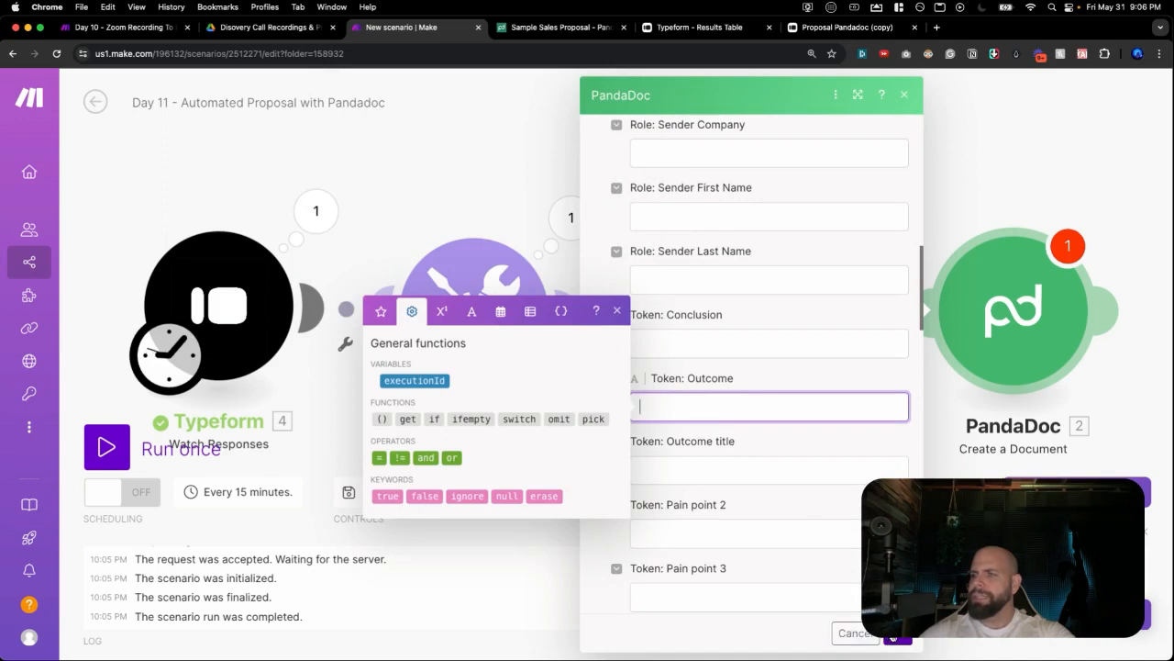
click(893, 637)
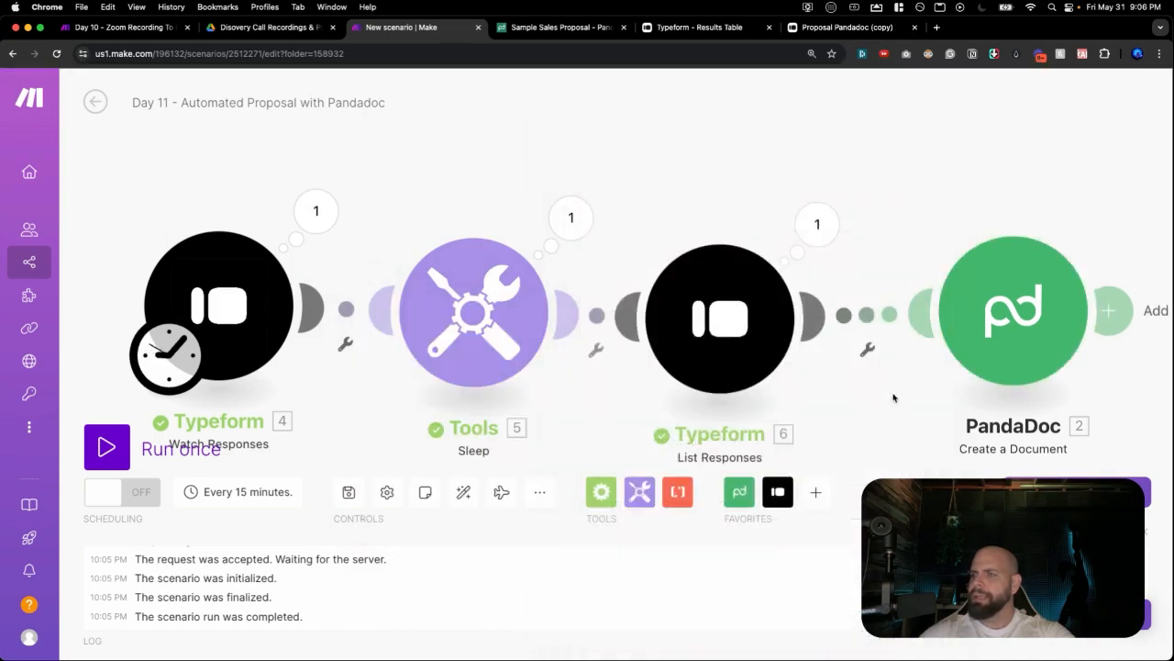
Run the scenario once after checking the List Responses module's actions.
right_click(713, 341)
key(Escape)
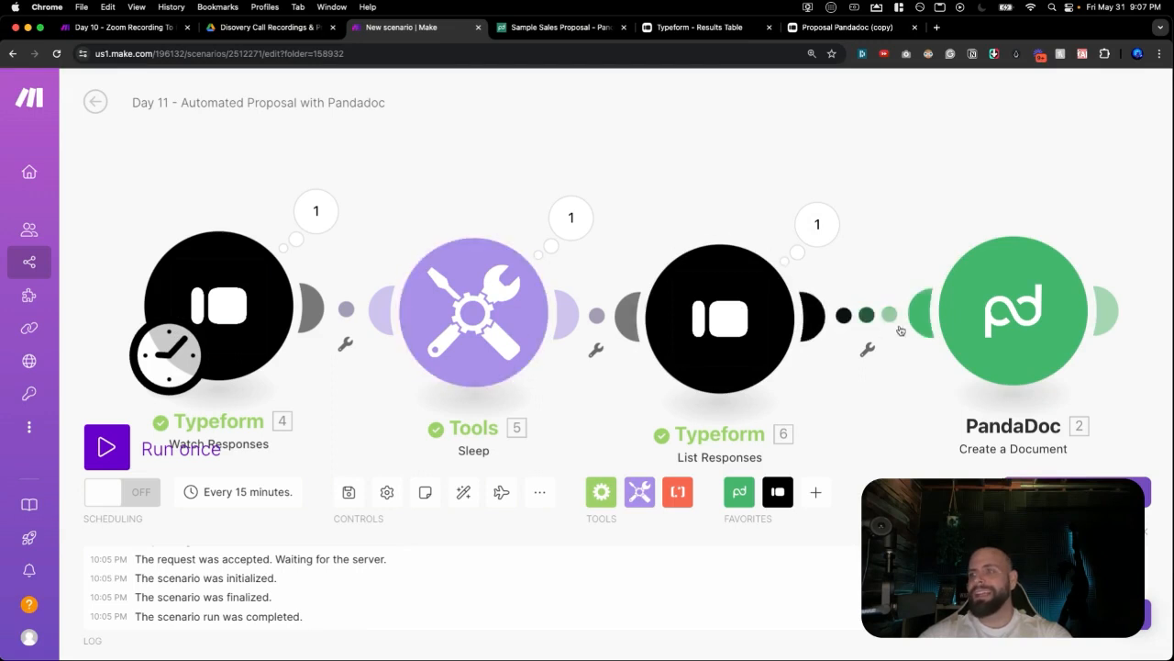
click(122, 447)
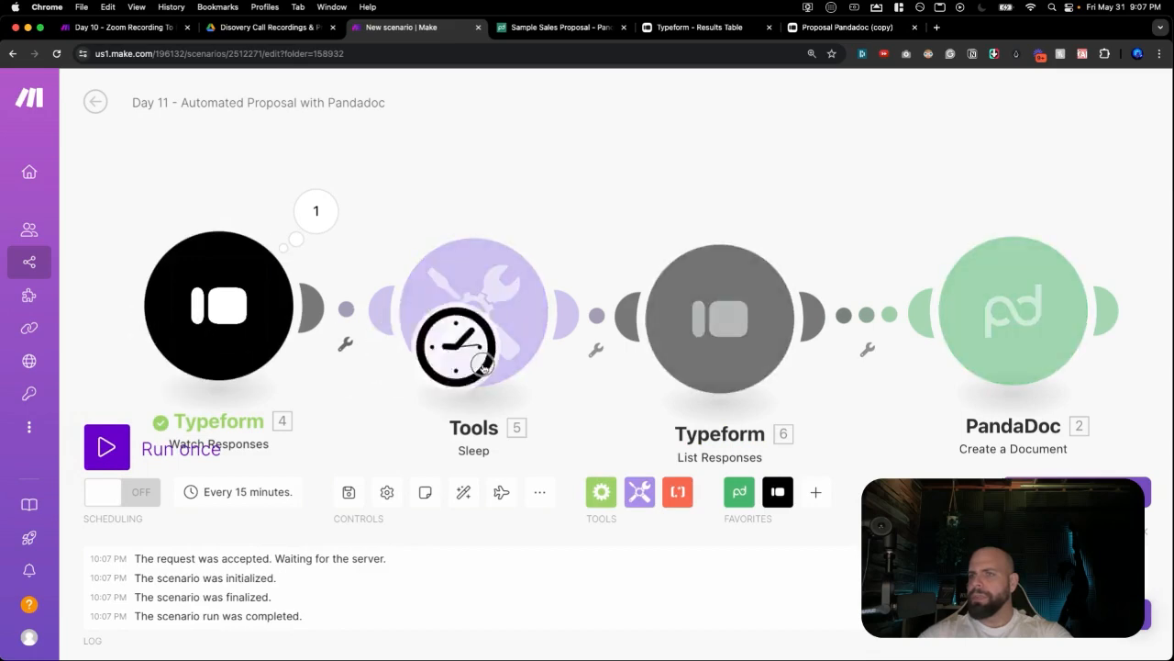
Unlink Typeform List Responses from the Tools Sleep step and reposition the module.
drag(679, 330, 782, 322)
right_click(661, 323)
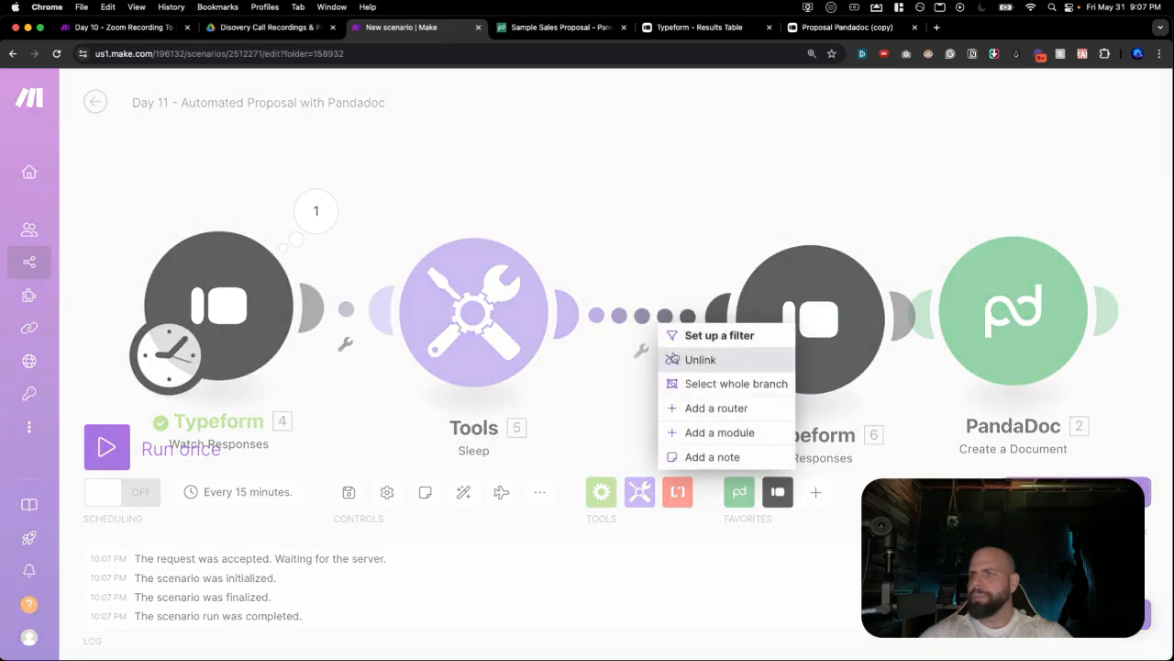
click(700, 359)
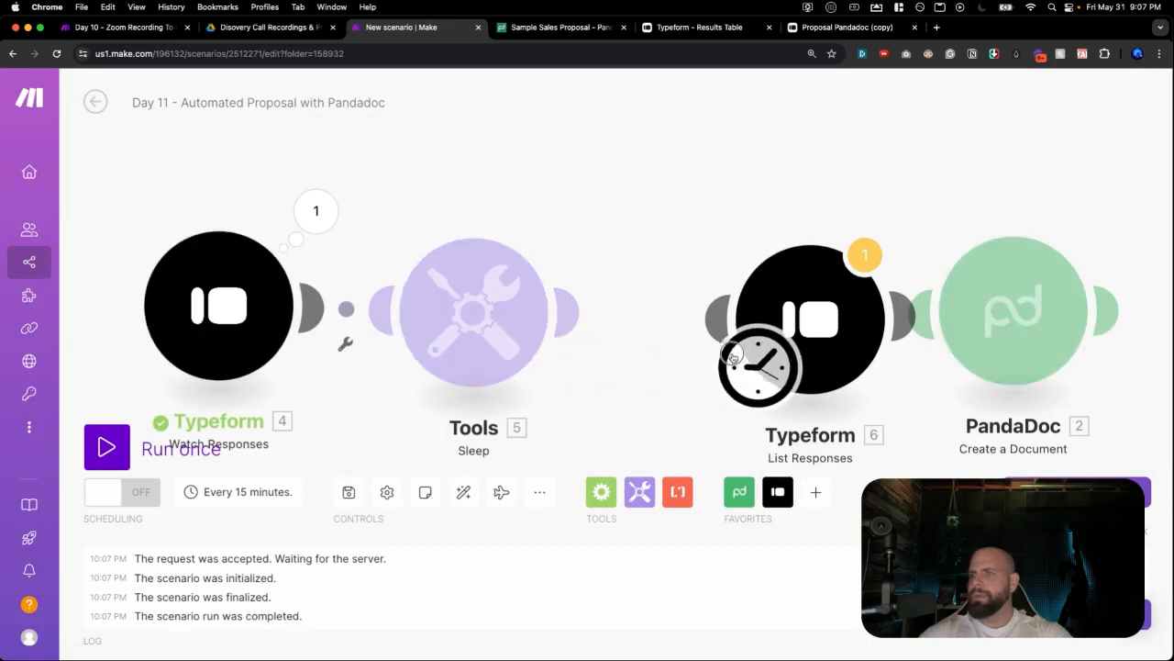
drag(812, 289, 709, 284)
Run the scenario again and reopen the PandaDoc Create a Document settings.
right_click(745, 317)
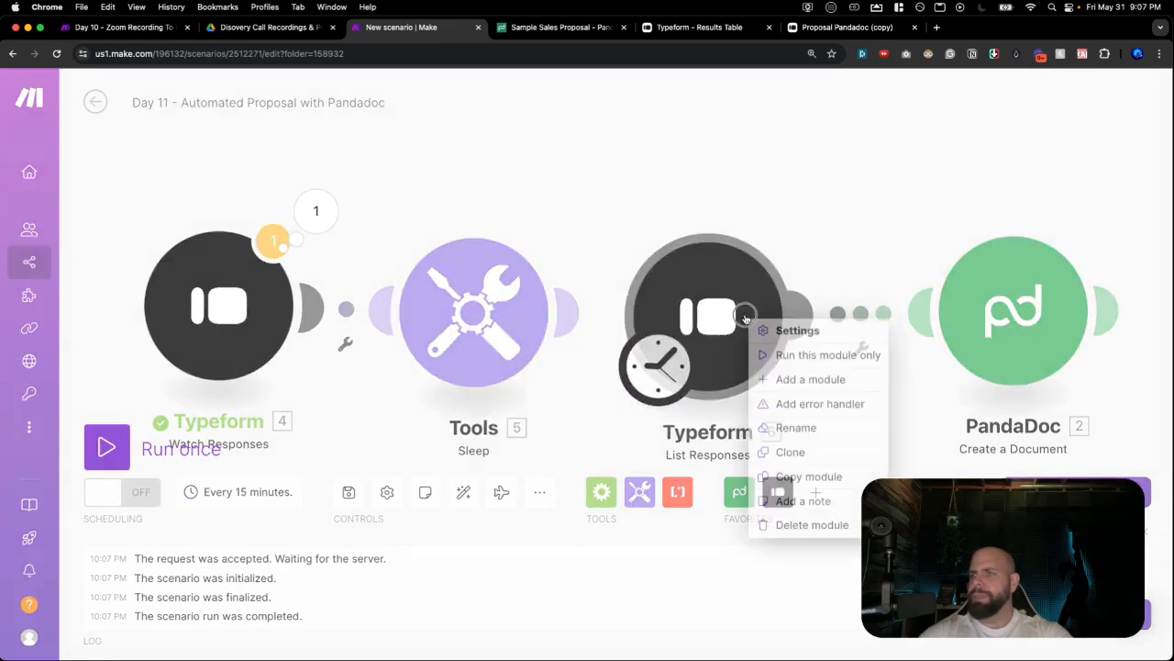
click(618, 244)
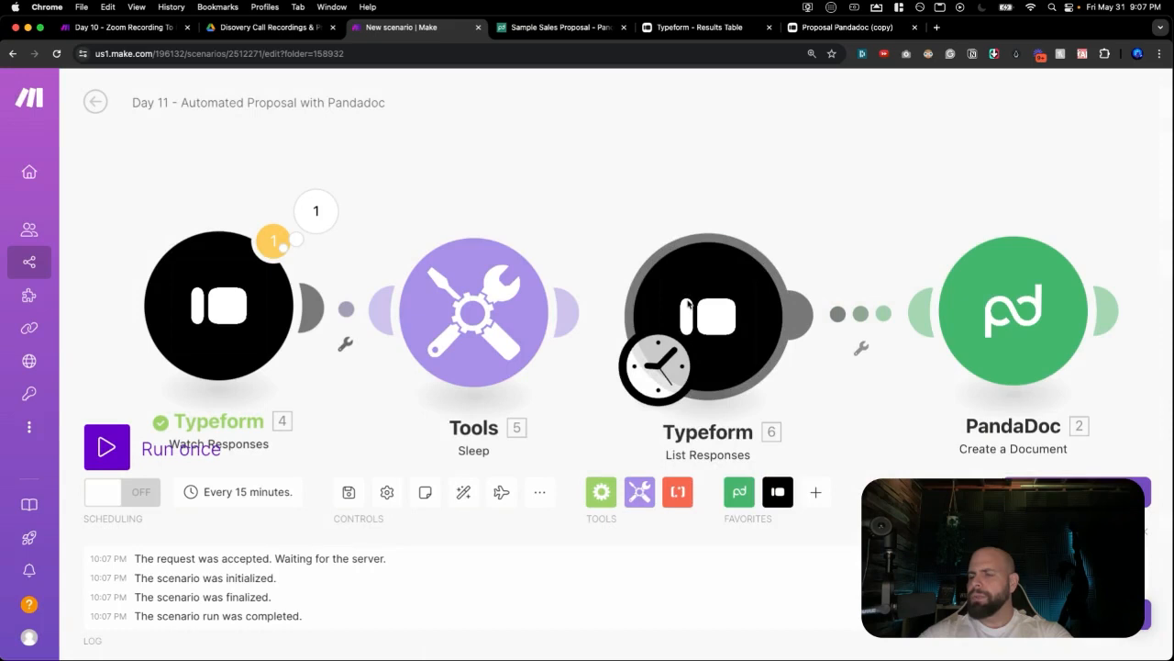
click(107, 447)
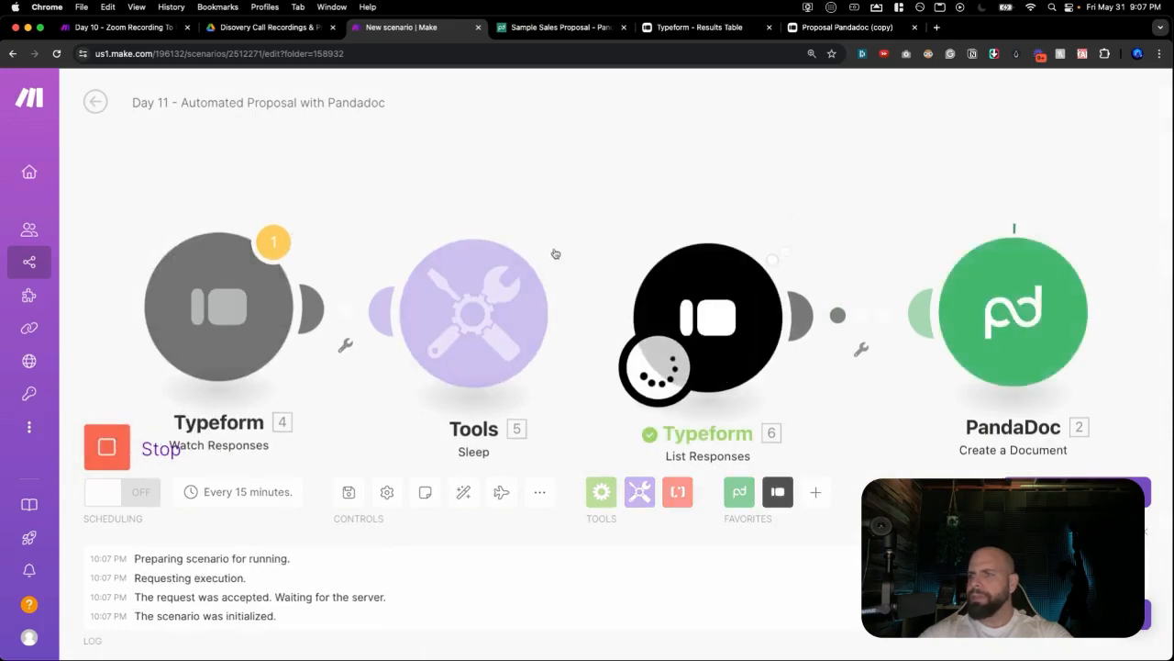
click(1046, 257)
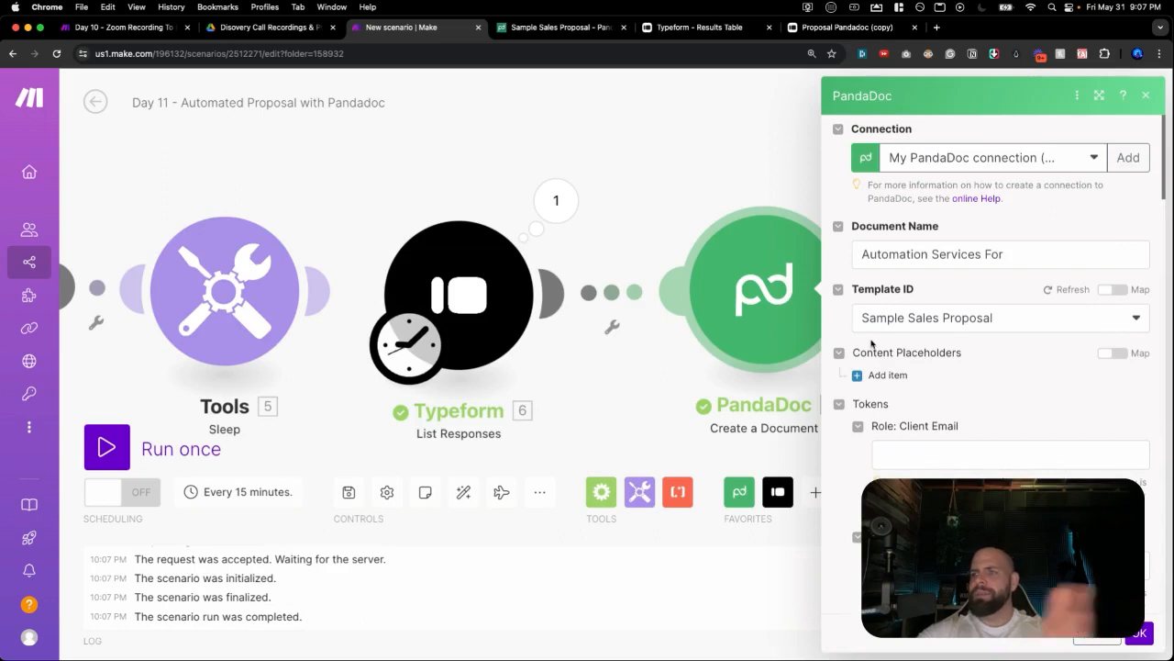
Append a mapped Typeform answer to the 'Automation' Document Name.
scroll(872, 342, down, 1)
scroll(871, 343, down, 2)
scroll(872, 340, up, 3)
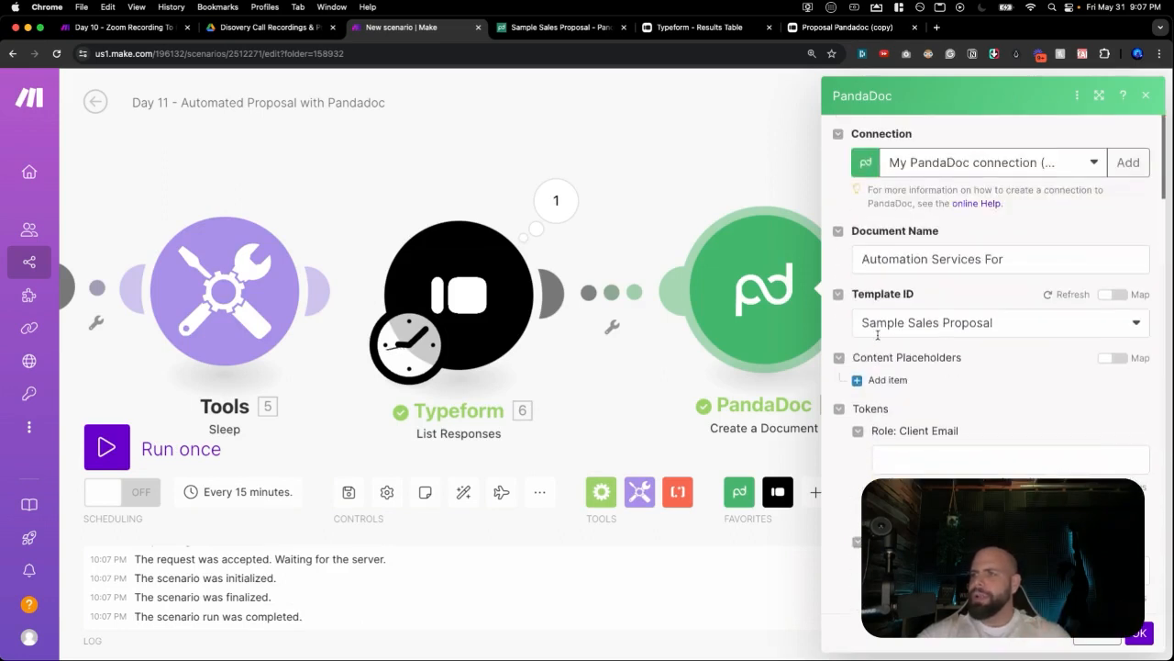
click(987, 261)
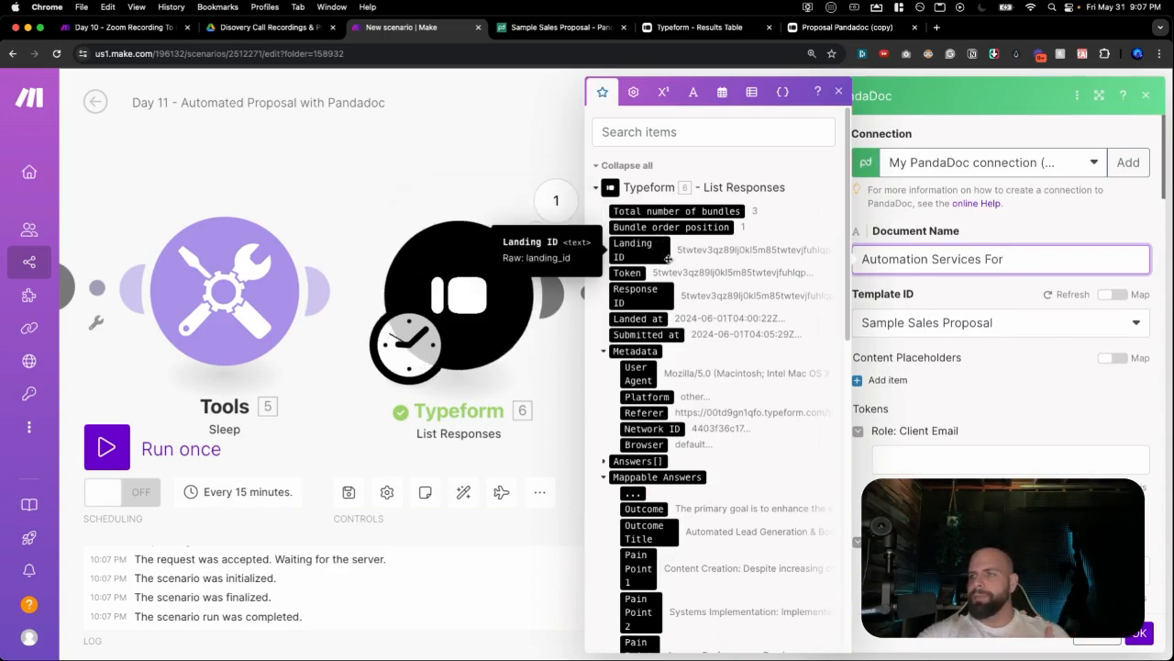
scroll(674, 262, down, 2)
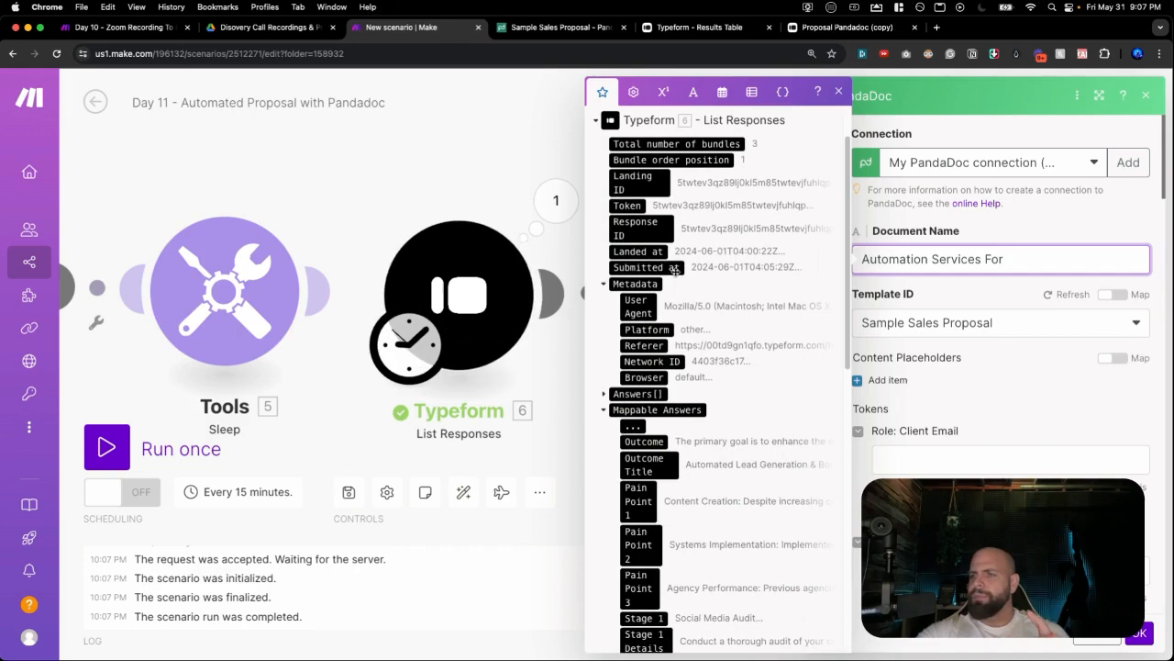
scroll(741, 287, down, 10)
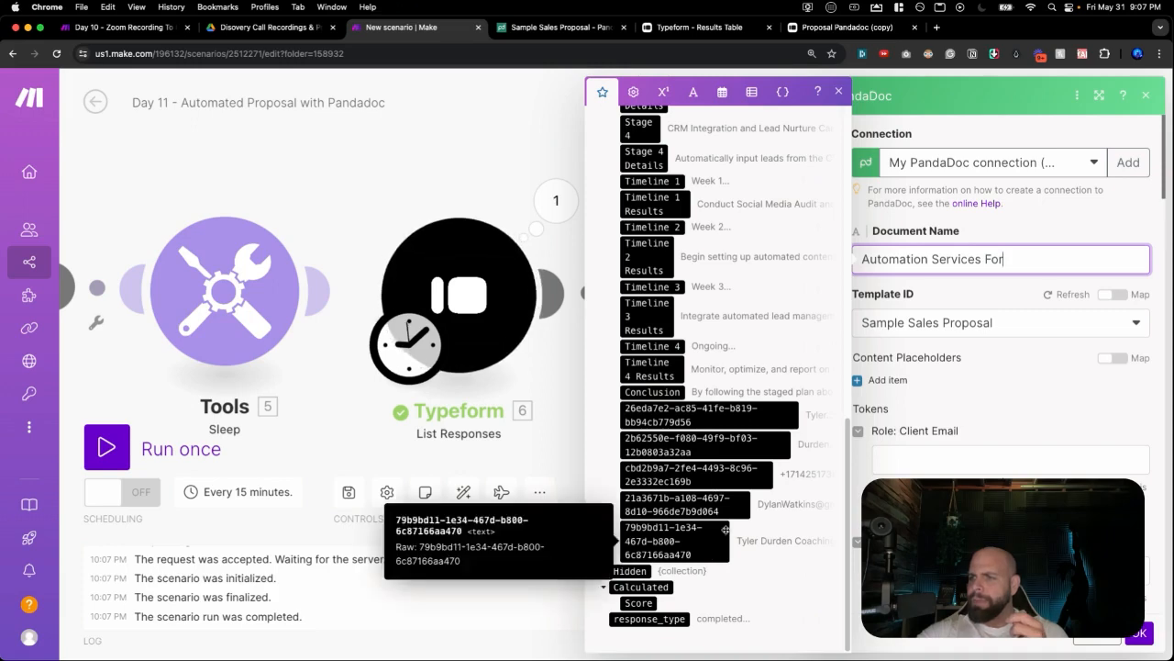
click(735, 420)
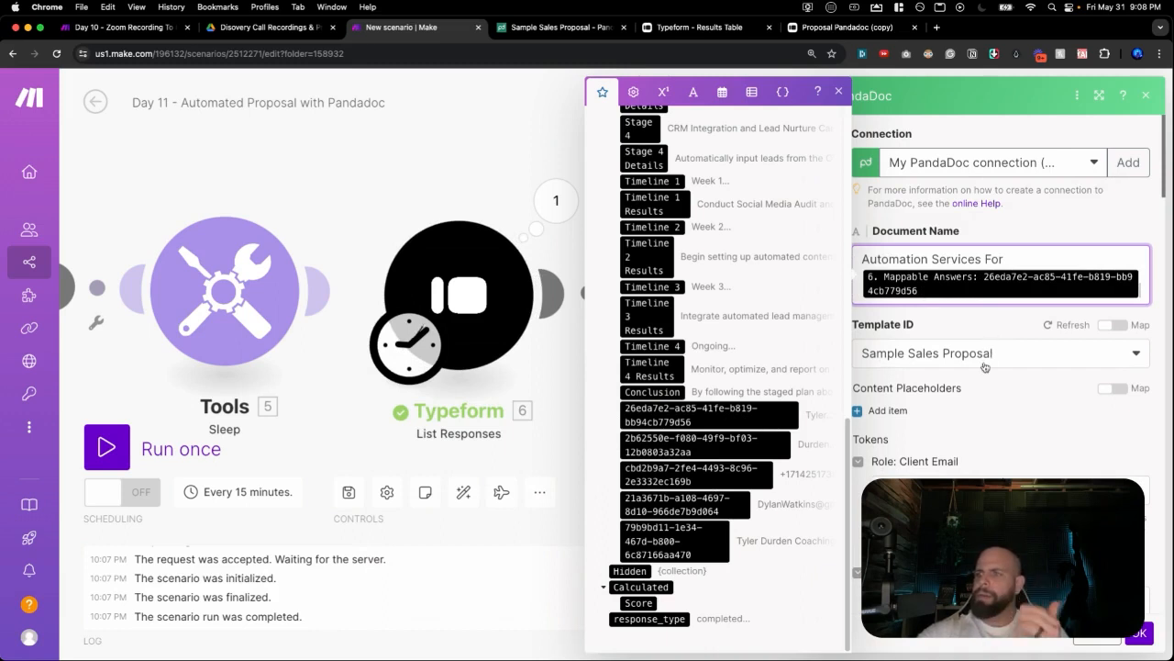
Map the respondent's email answer into Client Email and type the sender's email address.
scroll(959, 388, down, 2)
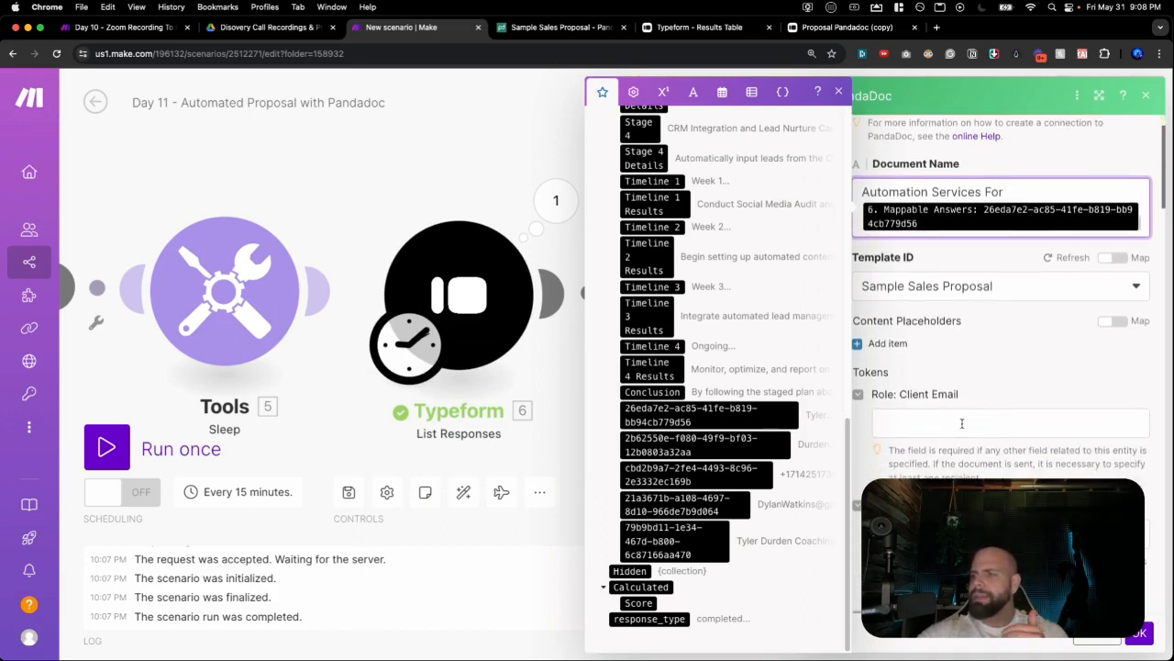
click(961, 421)
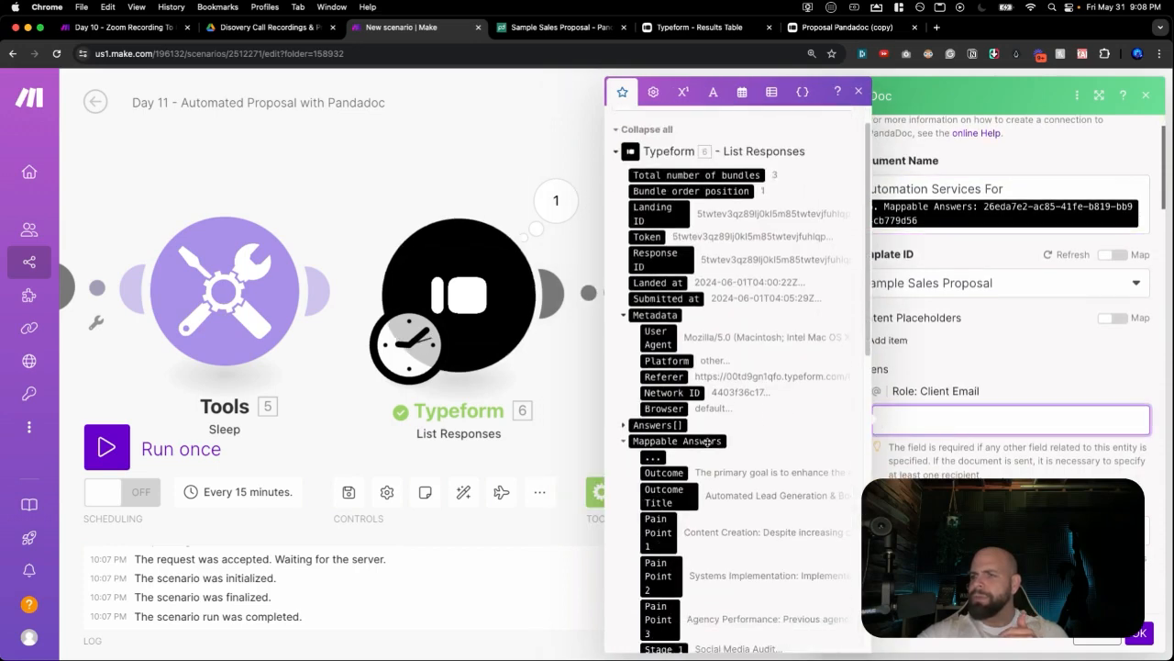
scroll(715, 432, down, 10)
scroll(705, 411, down, 2)
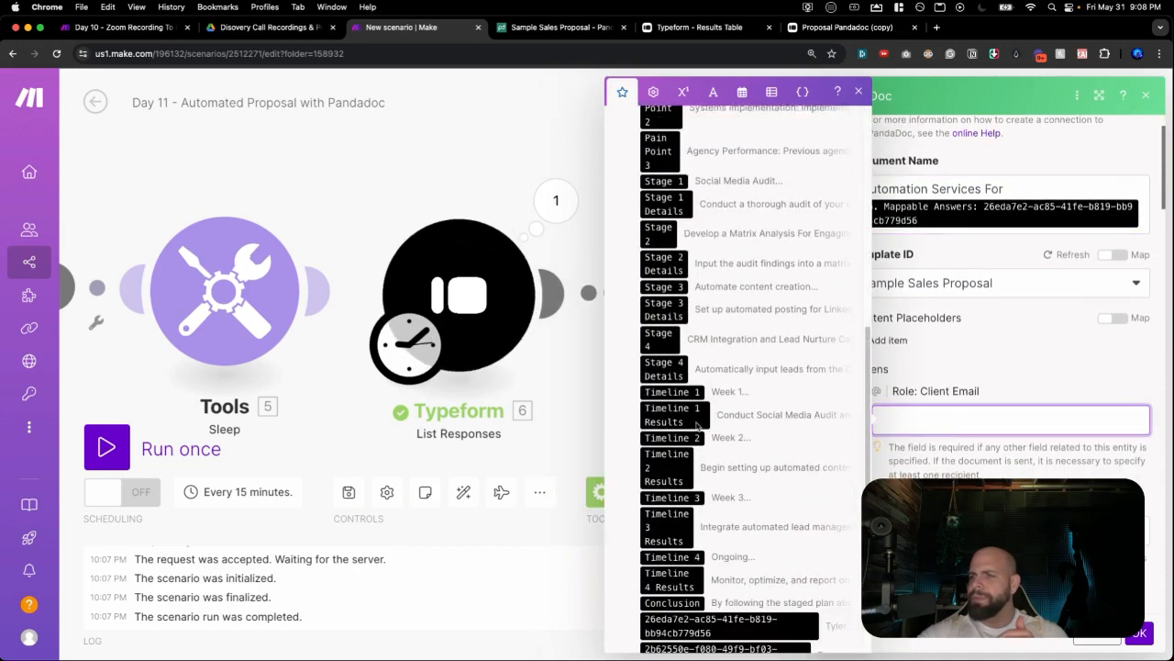
scroll(694, 433, down, 3)
scroll(693, 433, down, 2)
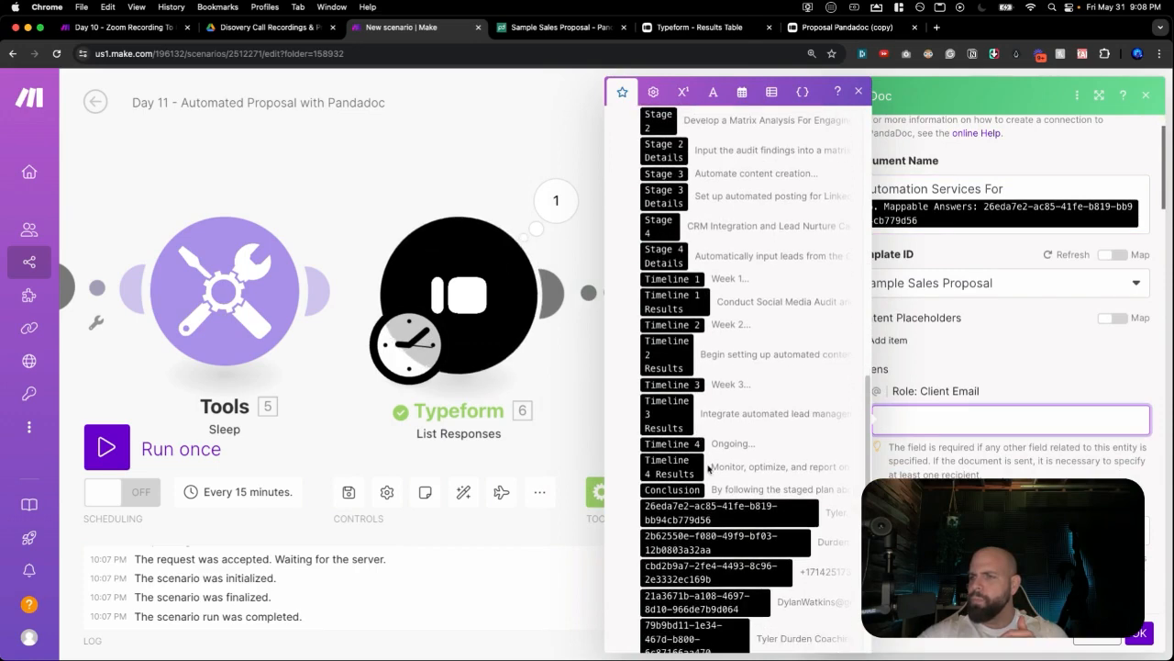
click(727, 571)
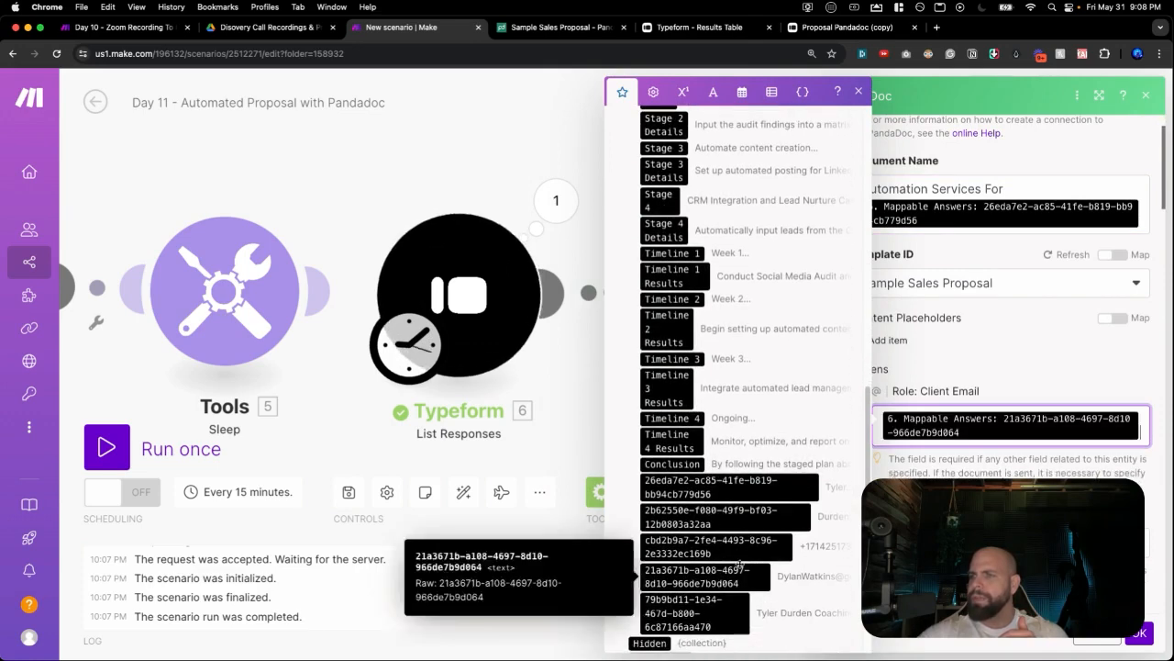
scroll(1009, 405, down, 2)
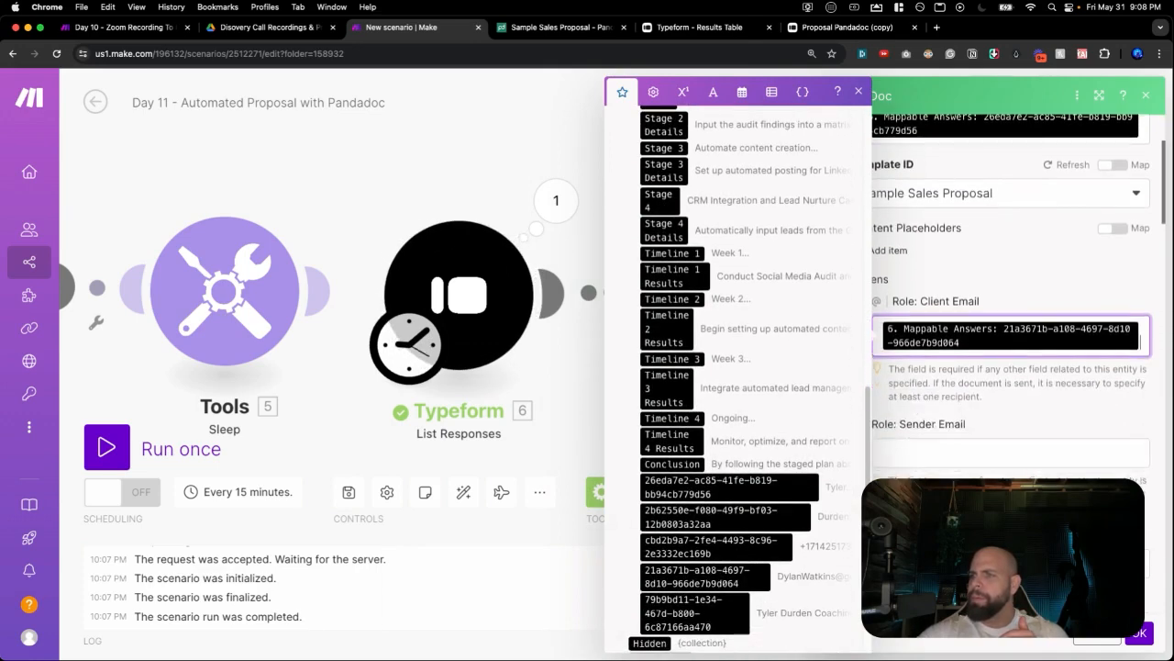
click(944, 454)
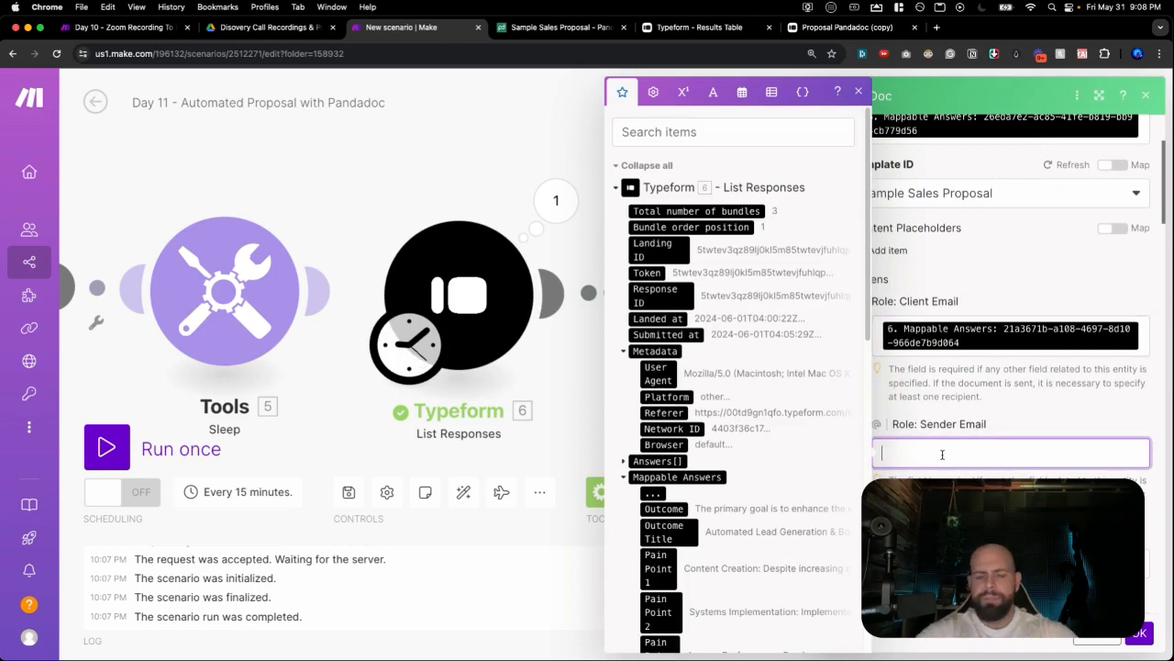
text(Dyal)
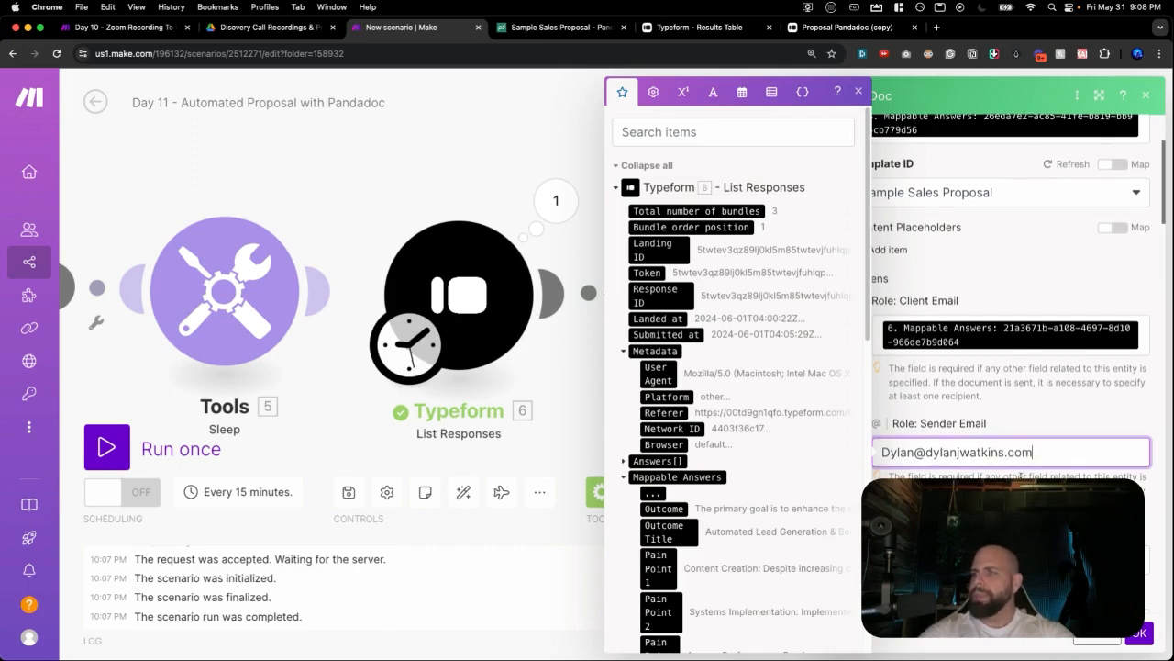
Map the company name, first-name and last-name answers into the Client Company, First Name and Last Name roles.
scroll(943, 454, down, 3)
scroll(954, 413, down, 2)
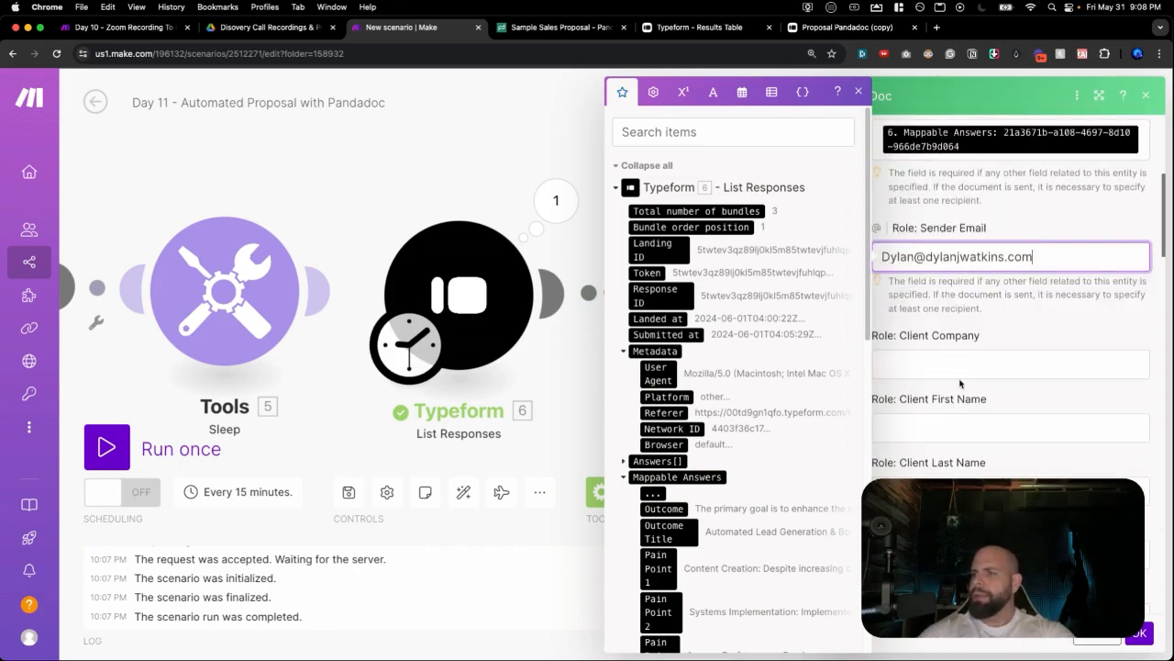
click(952, 370)
scroll(712, 427, down, 10)
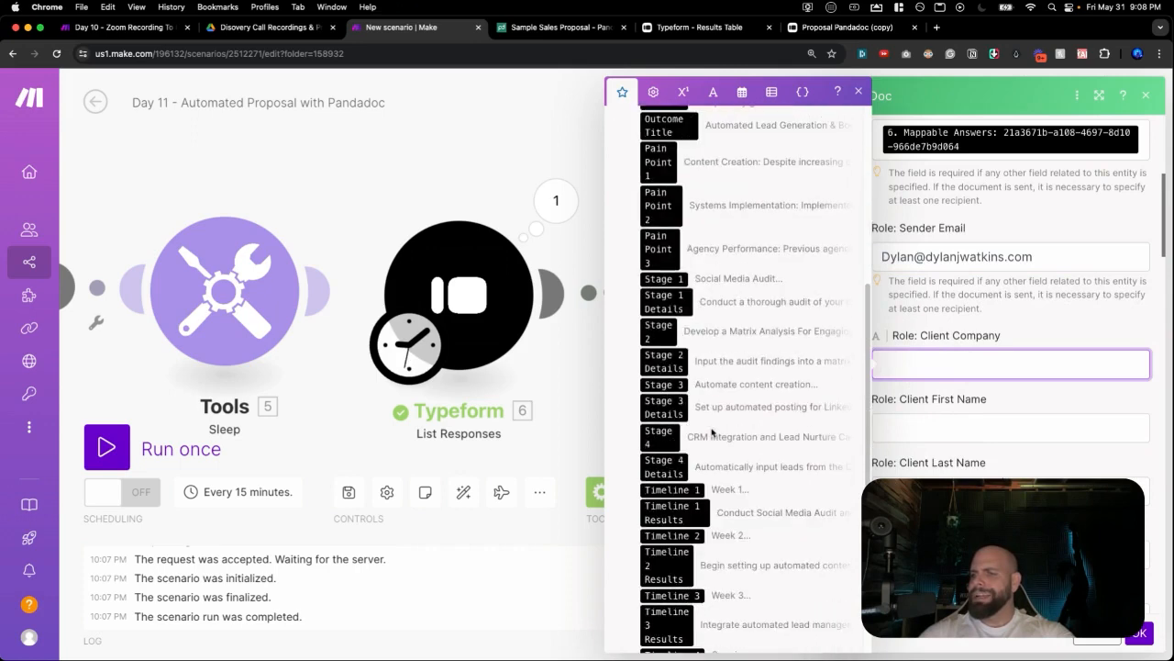
scroll(712, 431, down, 4)
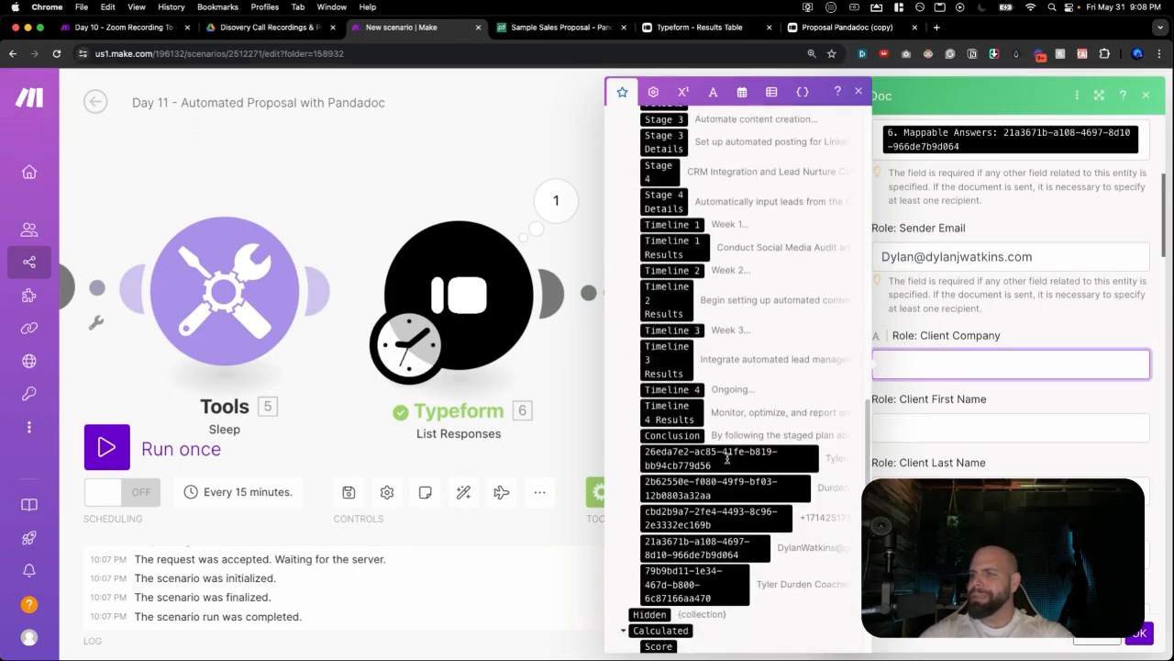
click(703, 577)
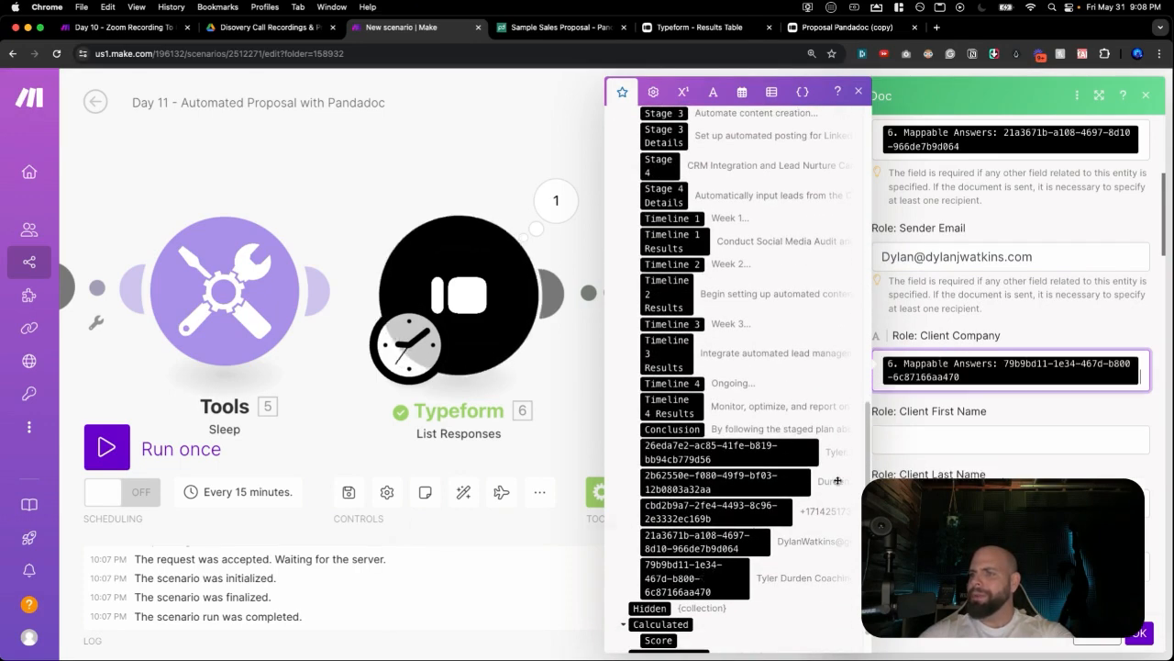
click(913, 442)
scroll(754, 490, down, 14)
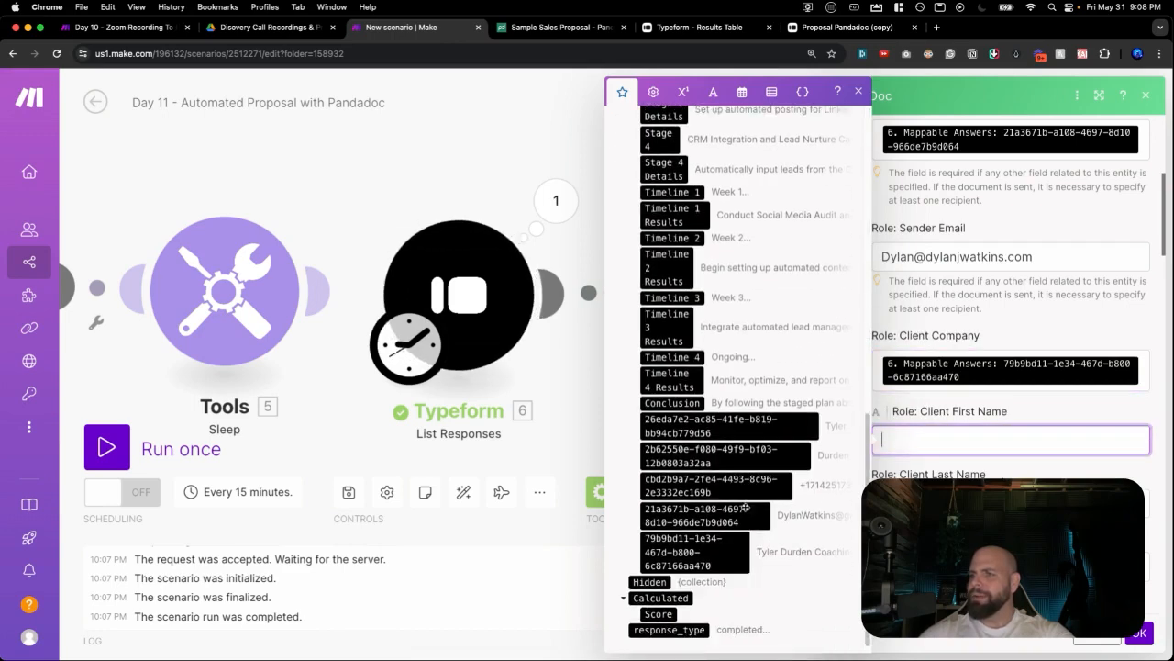
click(761, 426)
click(913, 515)
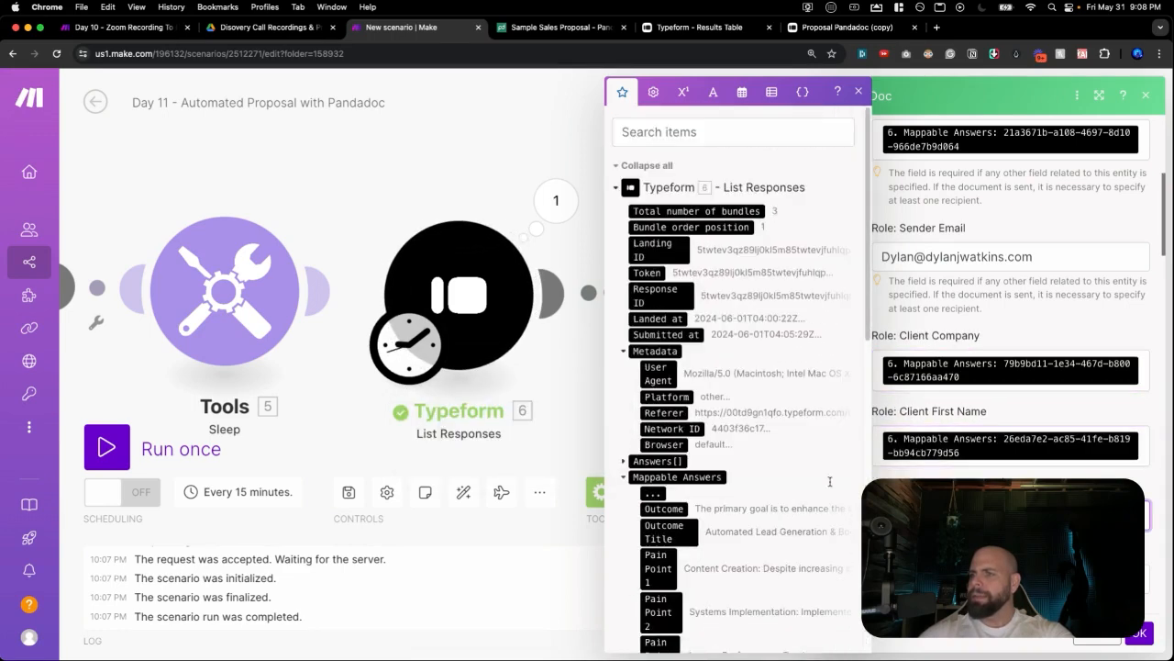
scroll(772, 486, down, 14)
click(765, 443)
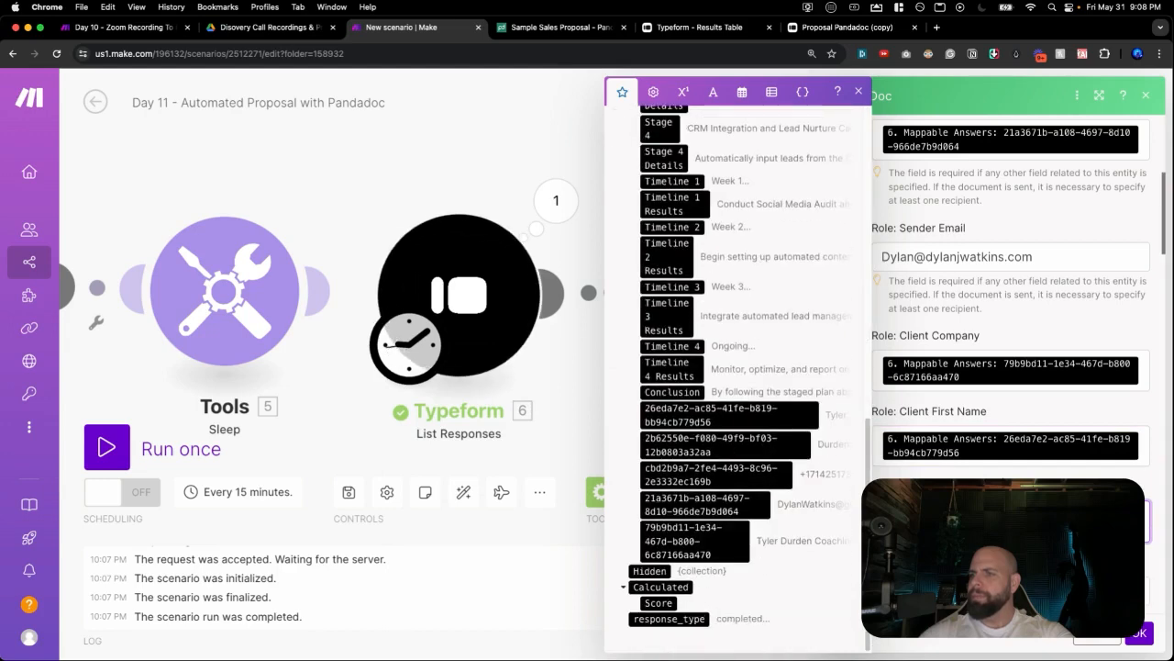
scroll(972, 477, down, 2)
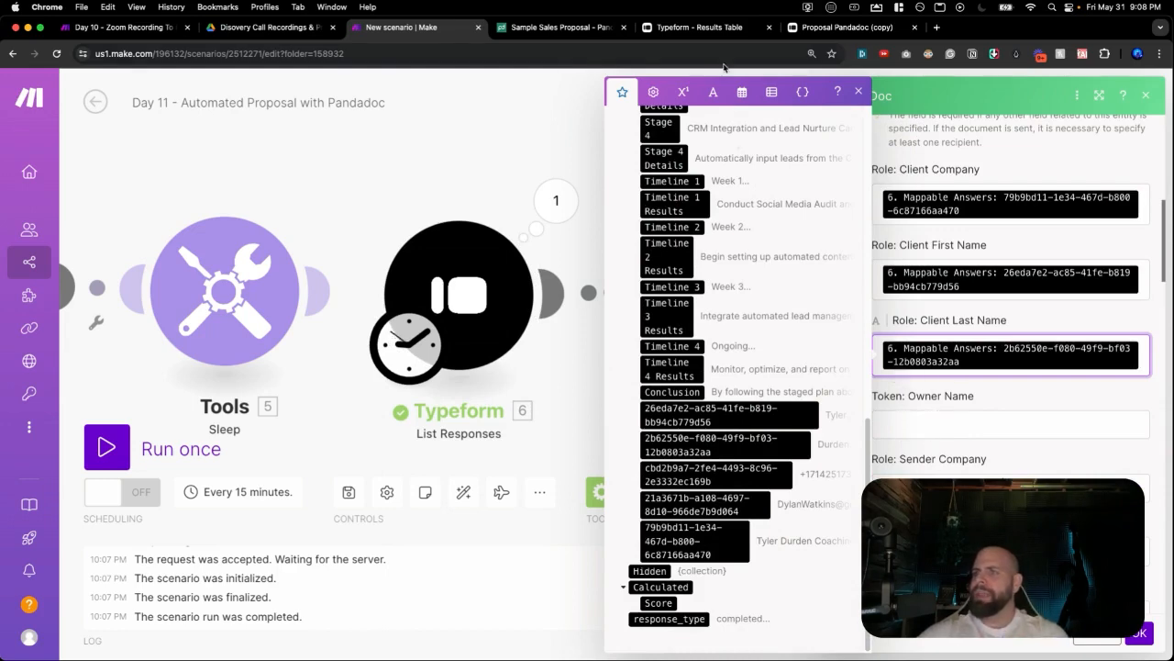
click(558, 35)
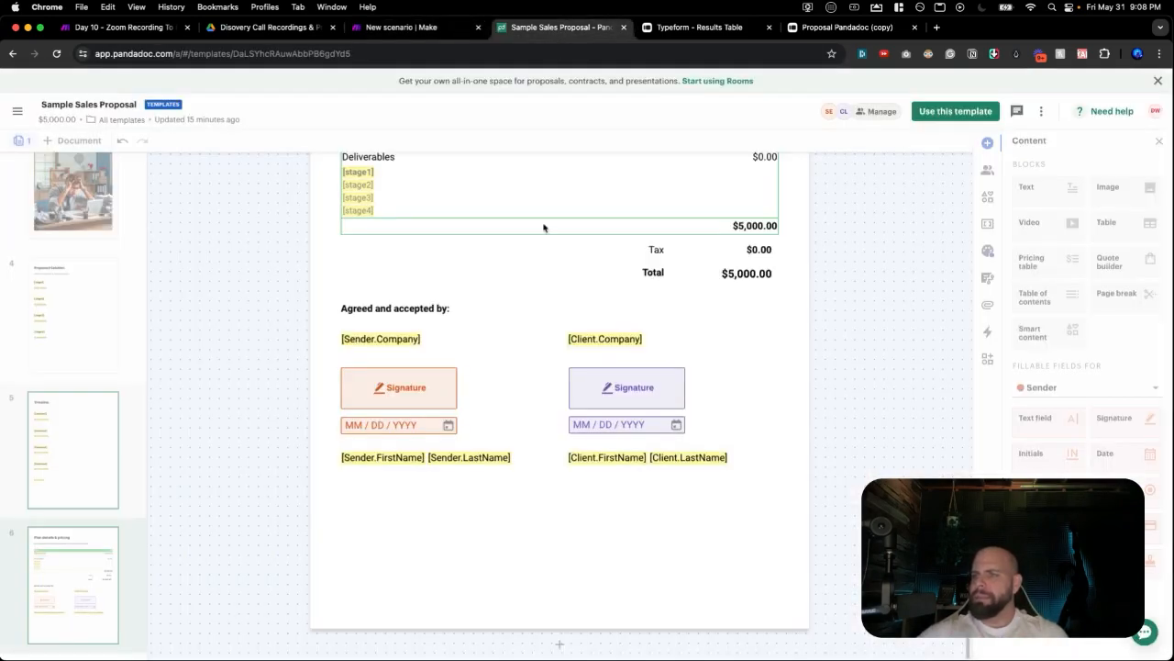
scroll(578, 367, up, 15)
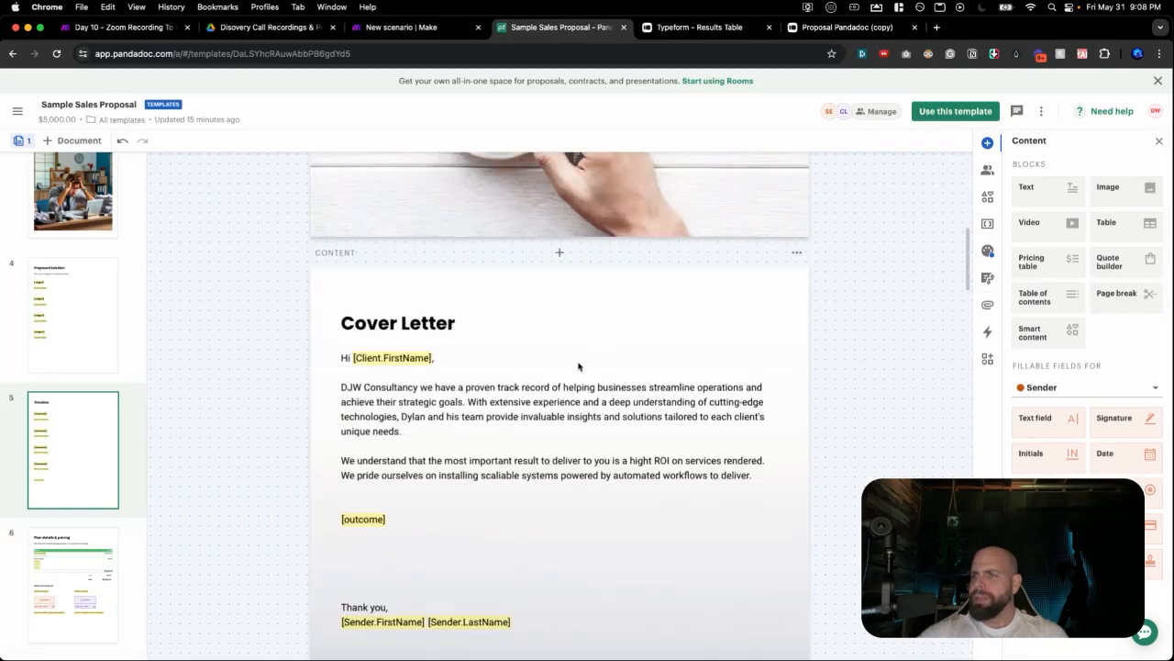
scroll(578, 367, up, 5)
scroll(579, 376, down, 3)
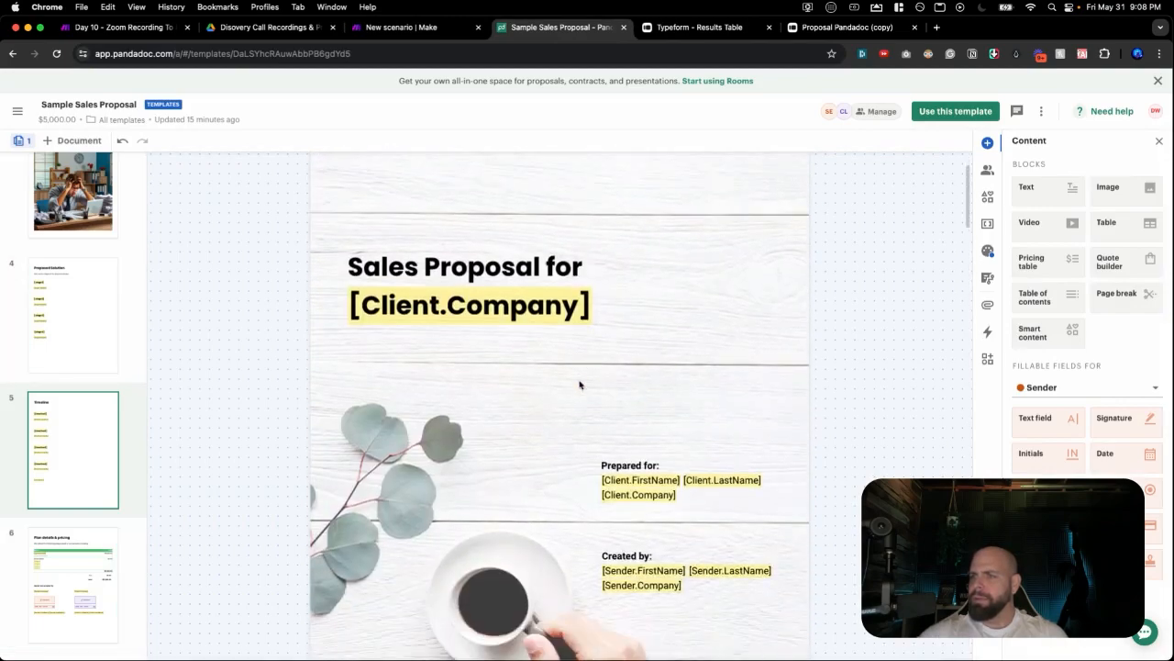
scroll(578, 384, down, 15)
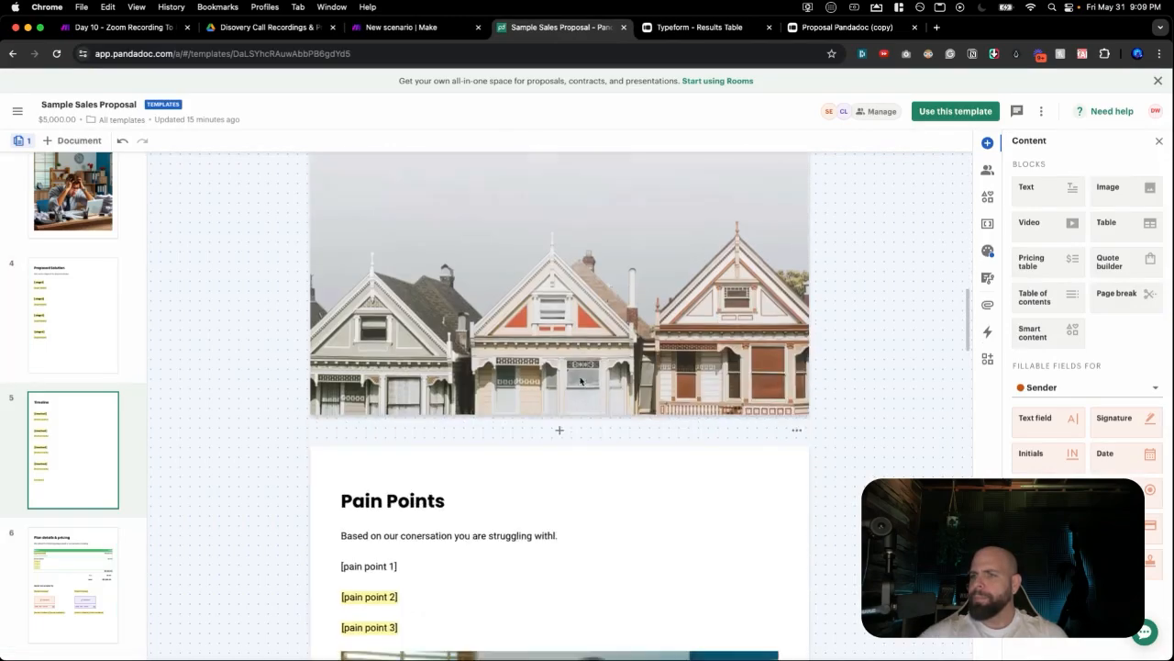
scroll(581, 380, up, 5)
scroll(581, 380, down, 10)
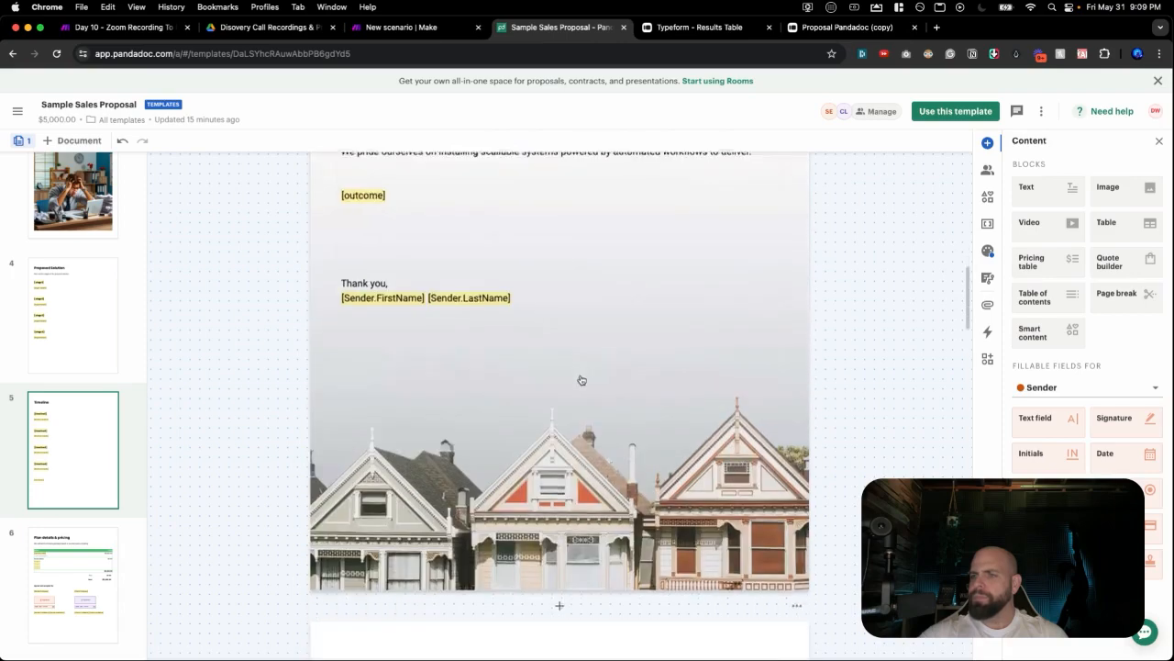
scroll(581, 379, down, 10)
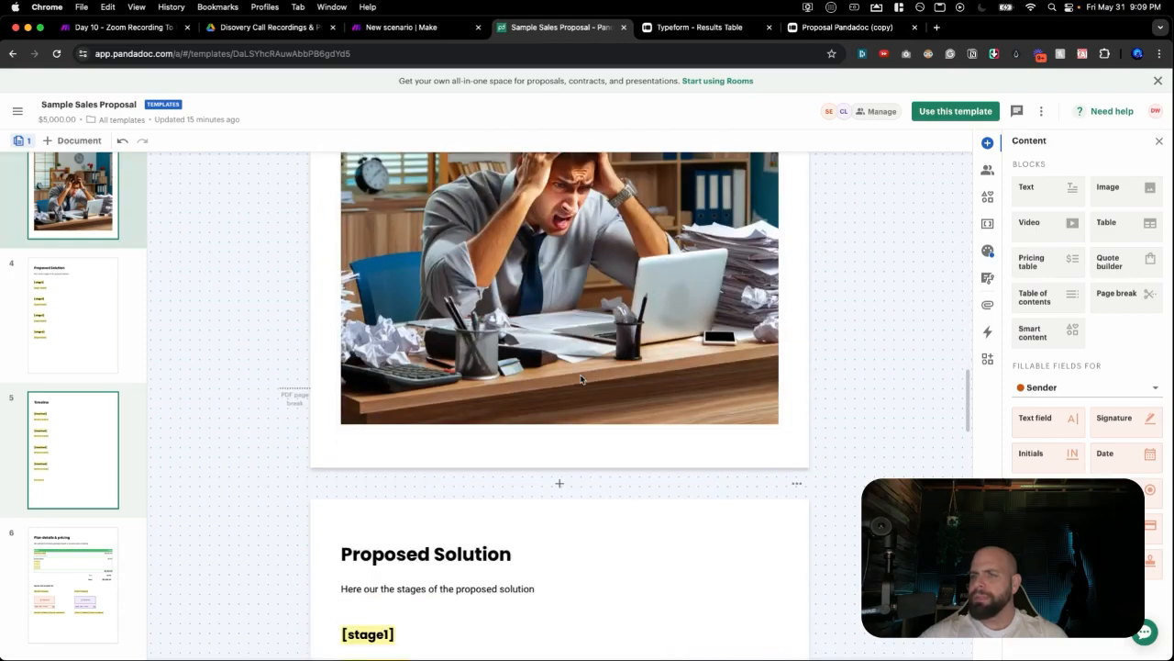
scroll(581, 379, down, 12)
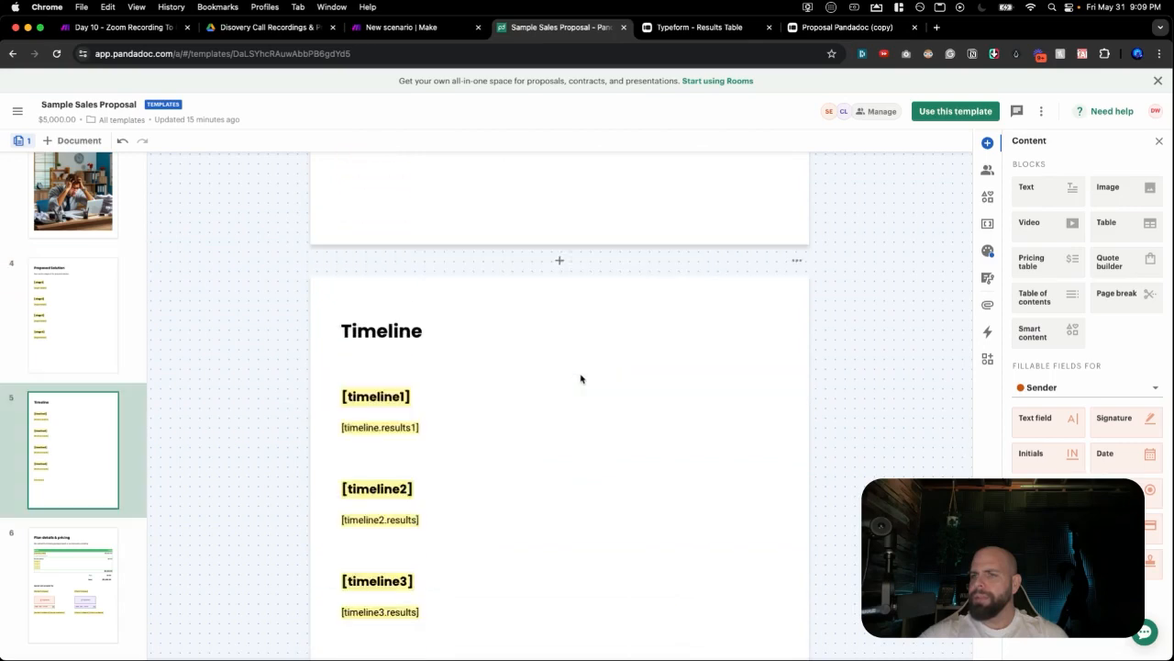
scroll(581, 379, down, 4)
scroll(581, 379, down, 10)
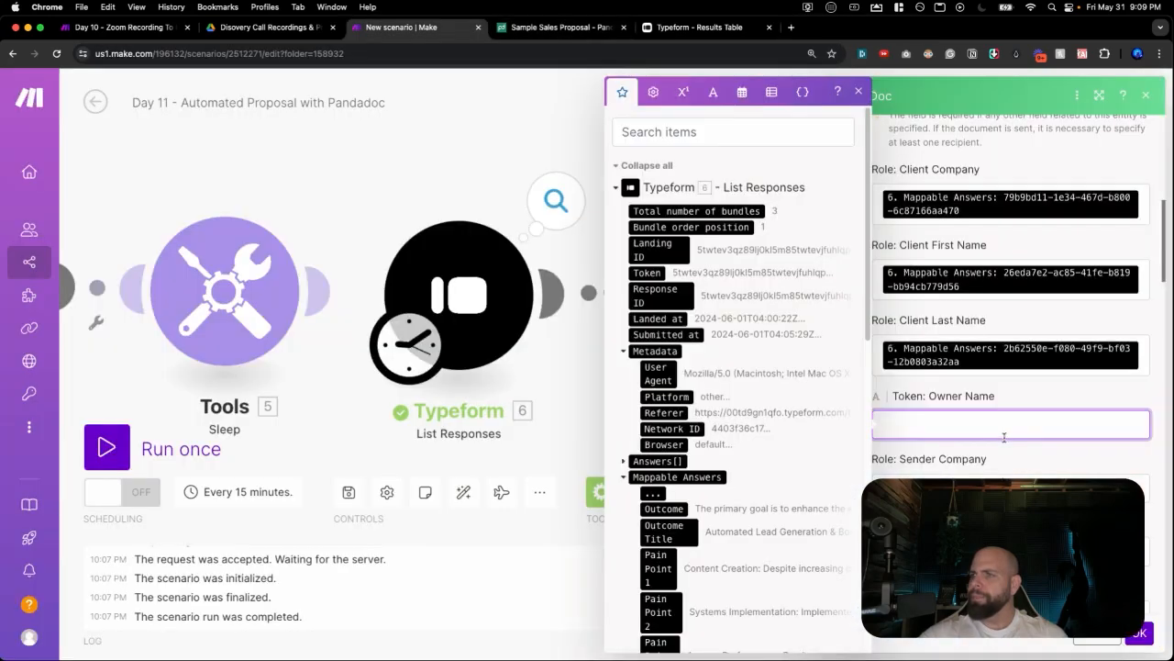
scroll(1003, 439, down, 2)
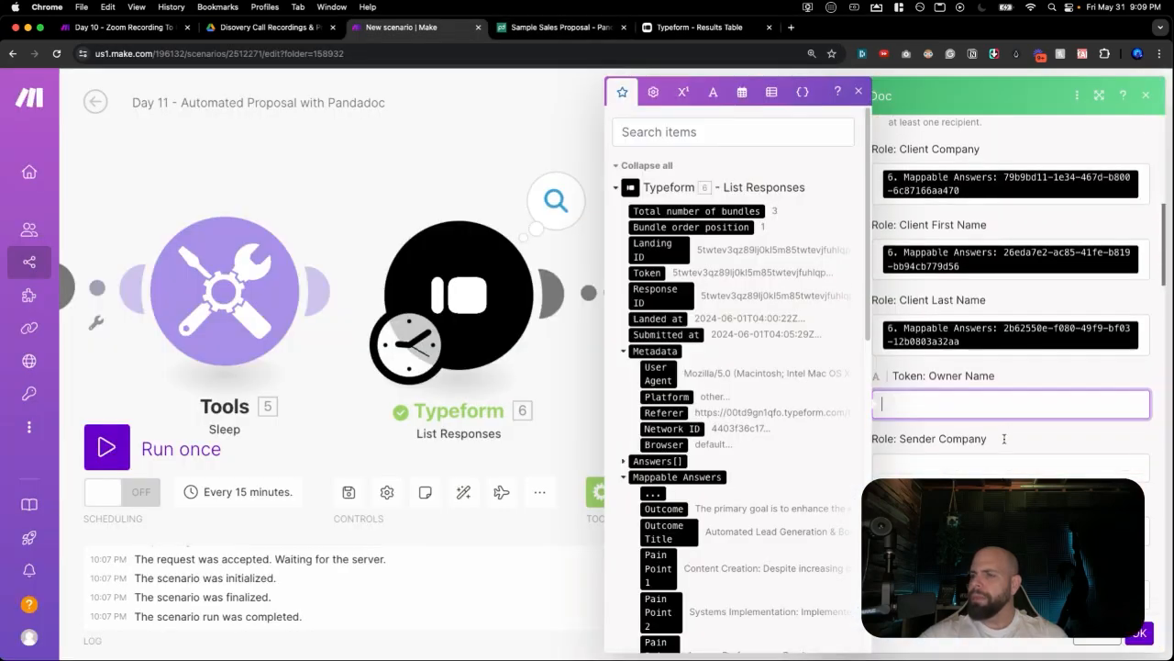
Enter DJW Consulting as Sender Company and fill in the sender's first and last name.
scroll(999, 429, down, 2)
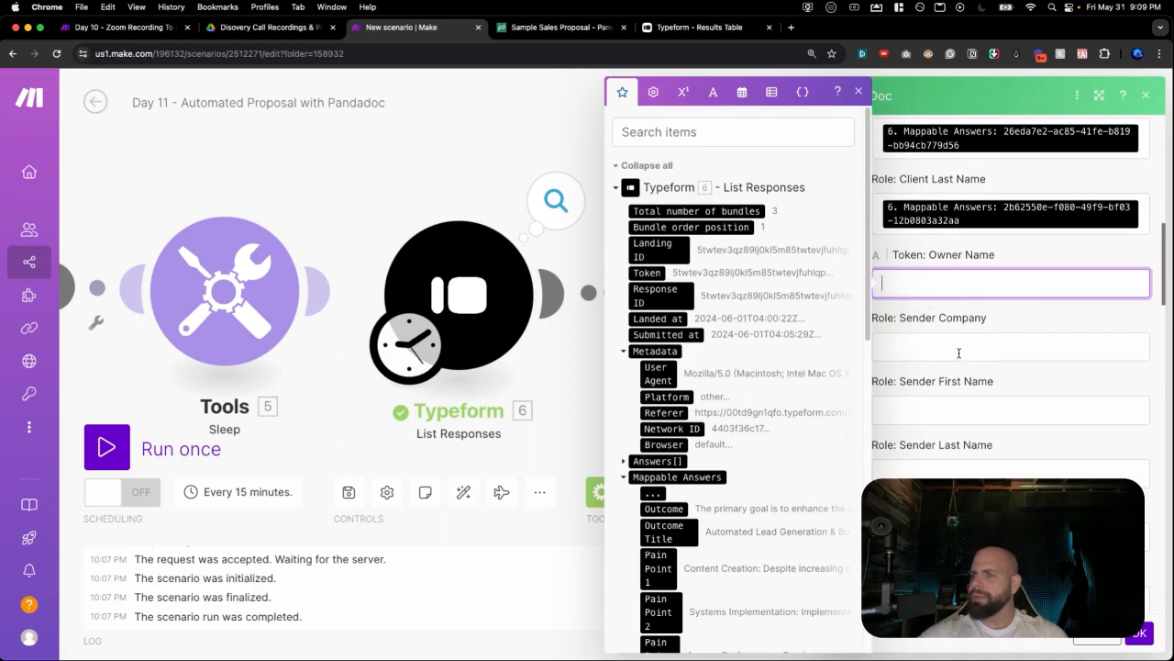
click(959, 353)
text(DJW Consulting)
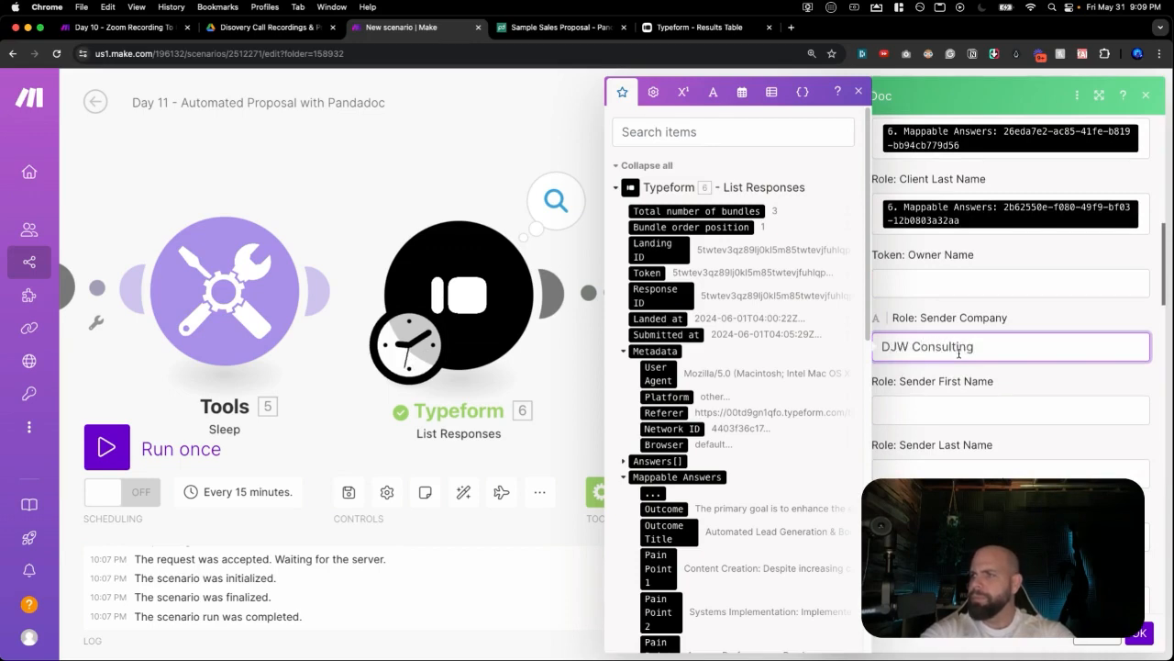
click(976, 403)
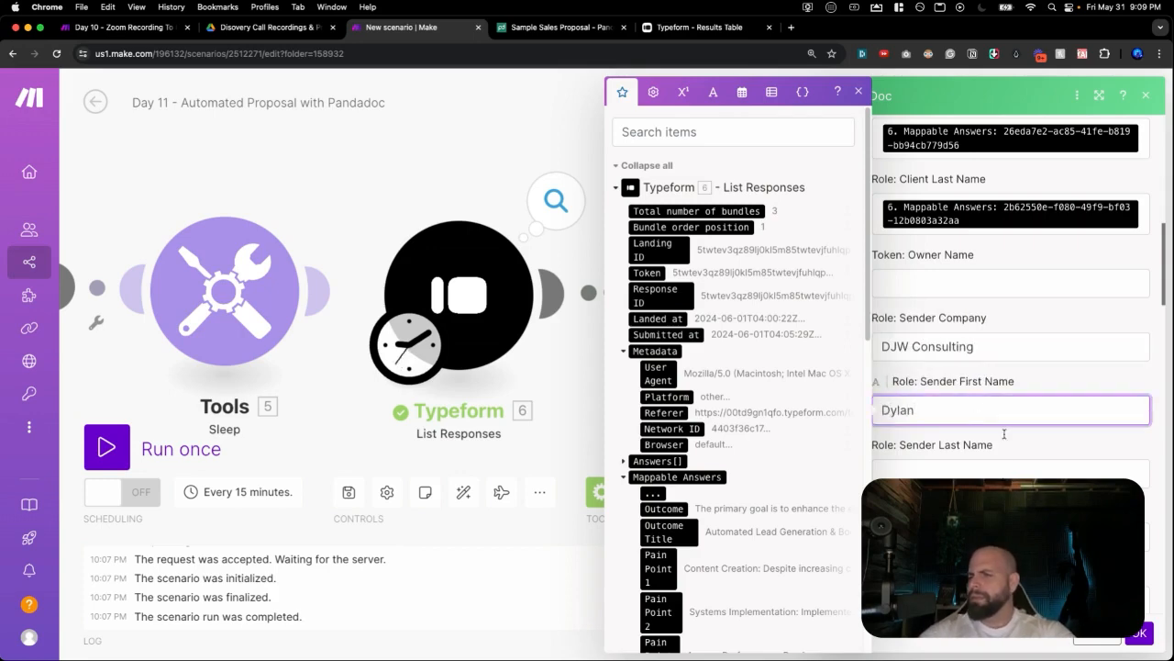
click(986, 475)
text(Watkins)
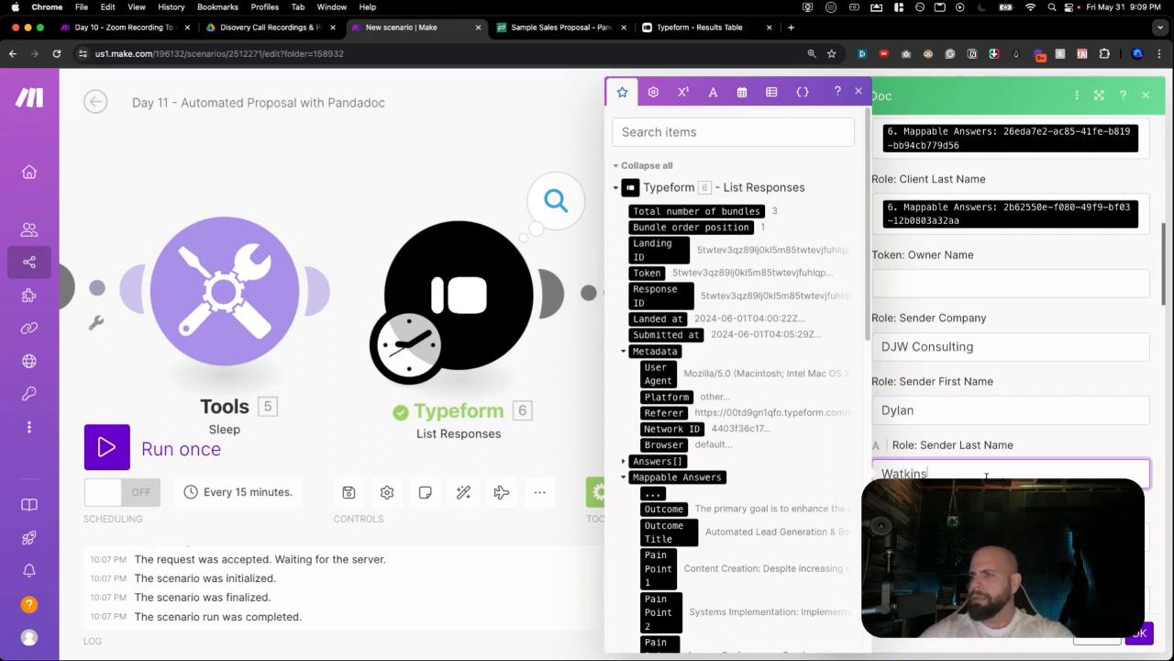
Select the Token: Conclusion field, check the template and Typeform responses, and close the Typeform tab.
scroll(987, 476, down, 2)
click(931, 434)
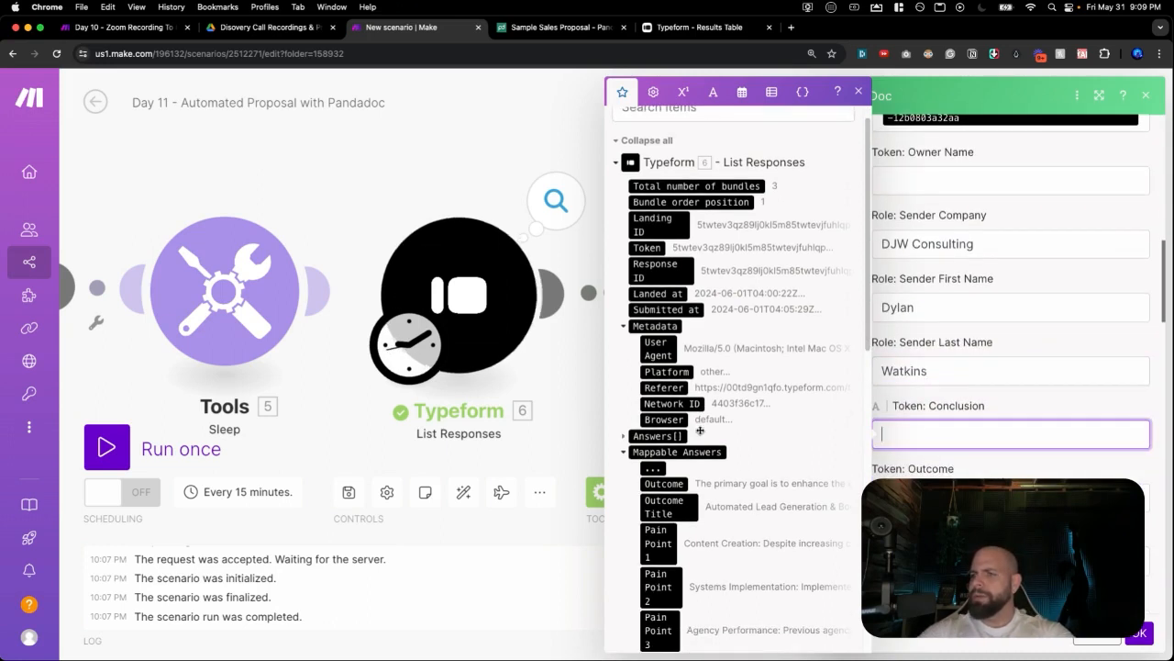
click(587, 34)
scroll(462, 276, up, 5)
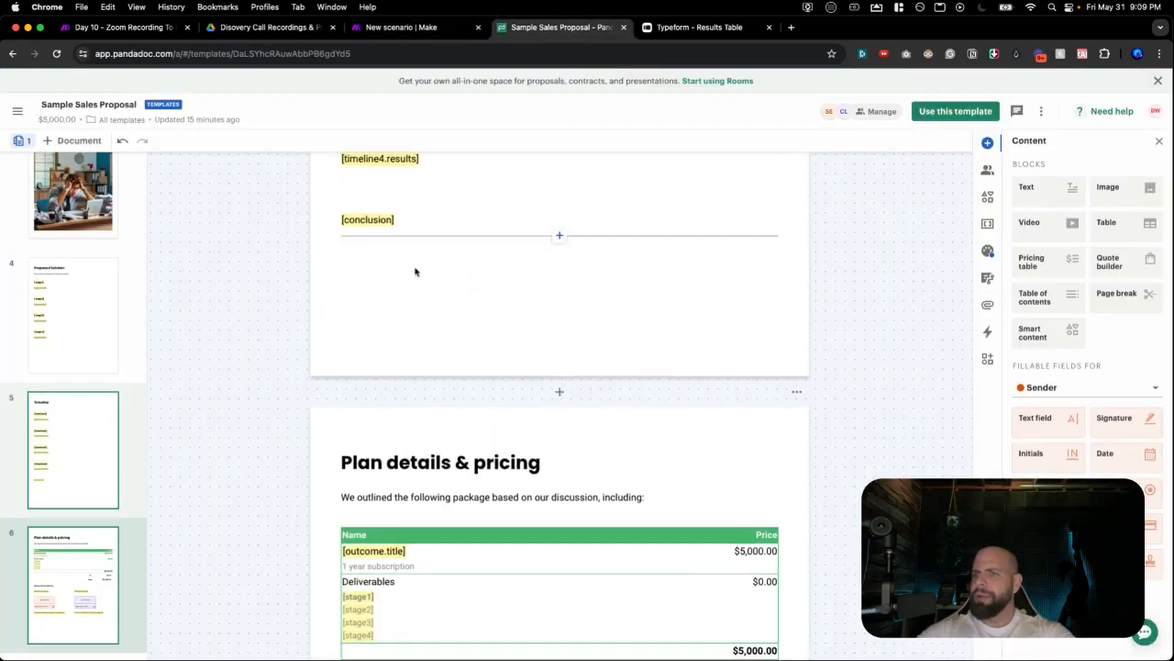
click(684, 27)
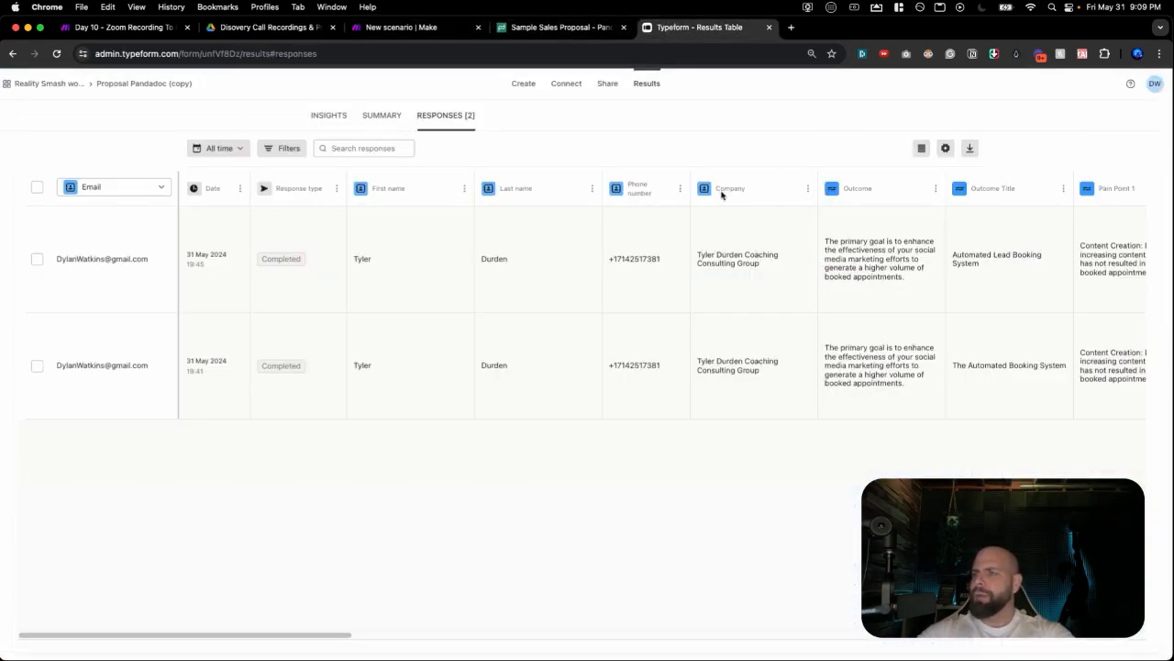
click(771, 28)
scroll(795, 467, down, 5)
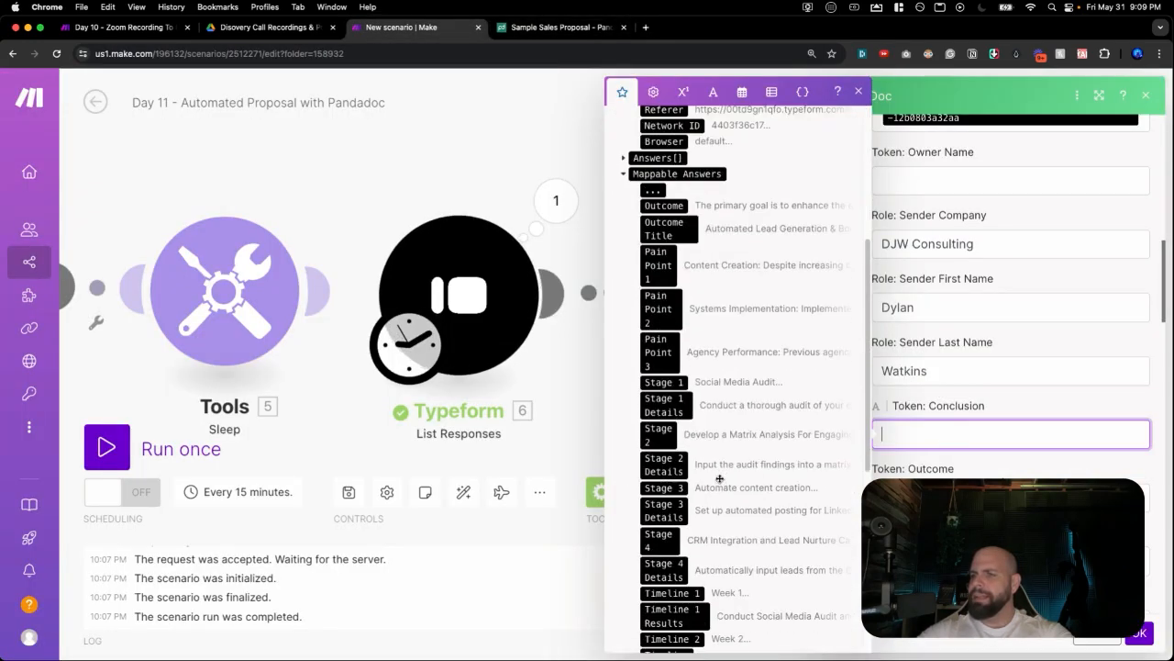
Map the Conclusion answer into the Token: Conclusion field, replacing a wrongly mapped Outcome answer.
click(672, 221)
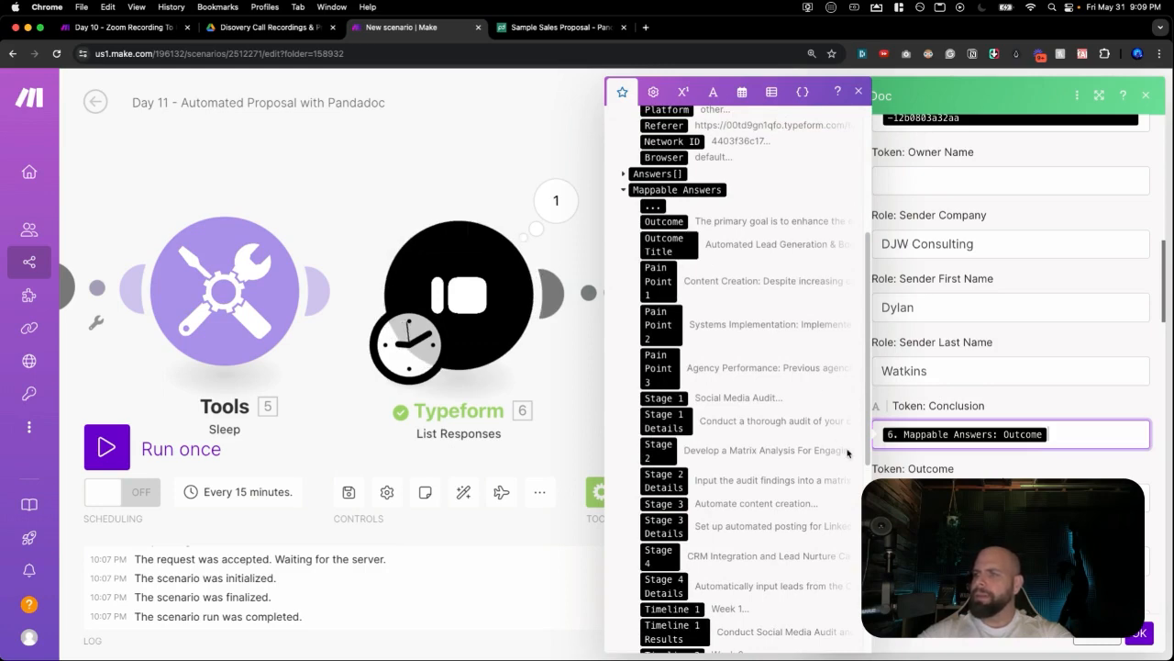
key(BackSpace)
scroll(734, 422, down, 8)
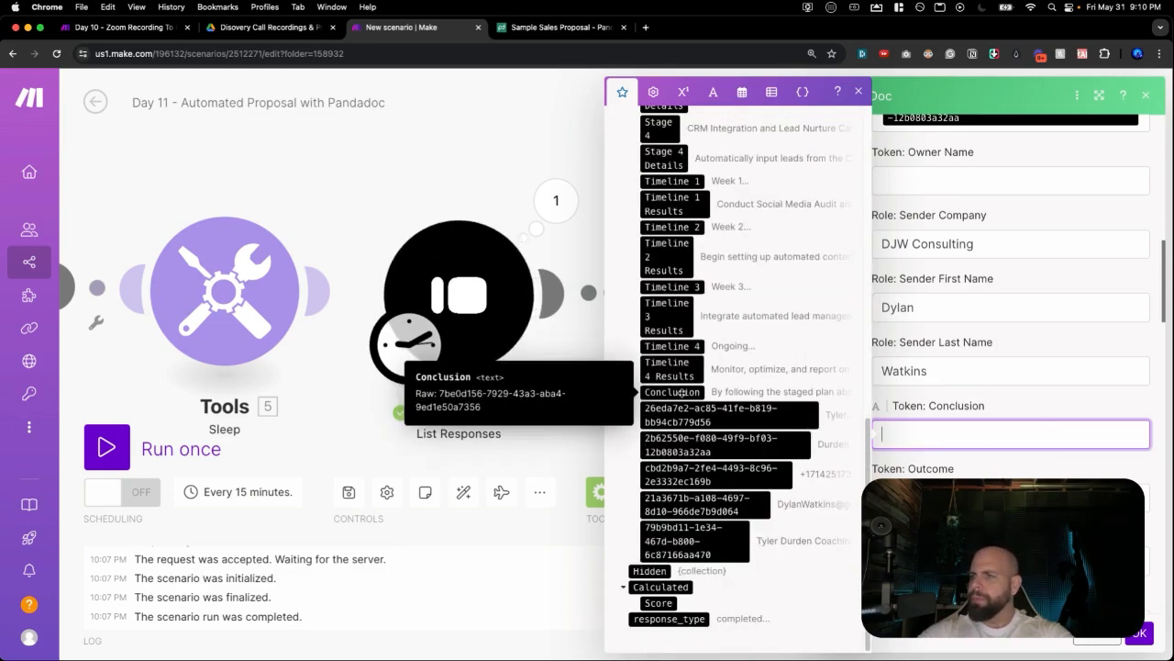
click(683, 392)
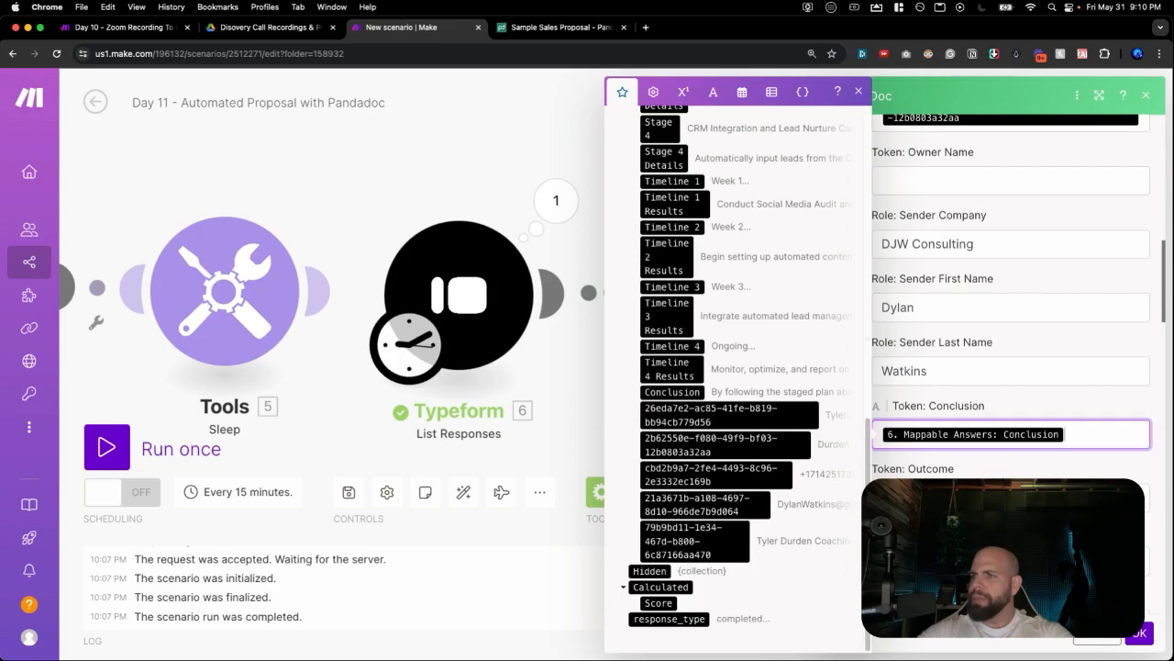
Map the Typeform Outcome Title answer into the Outcome title token.
click(963, 498)
scroll(680, 393, down, 2)
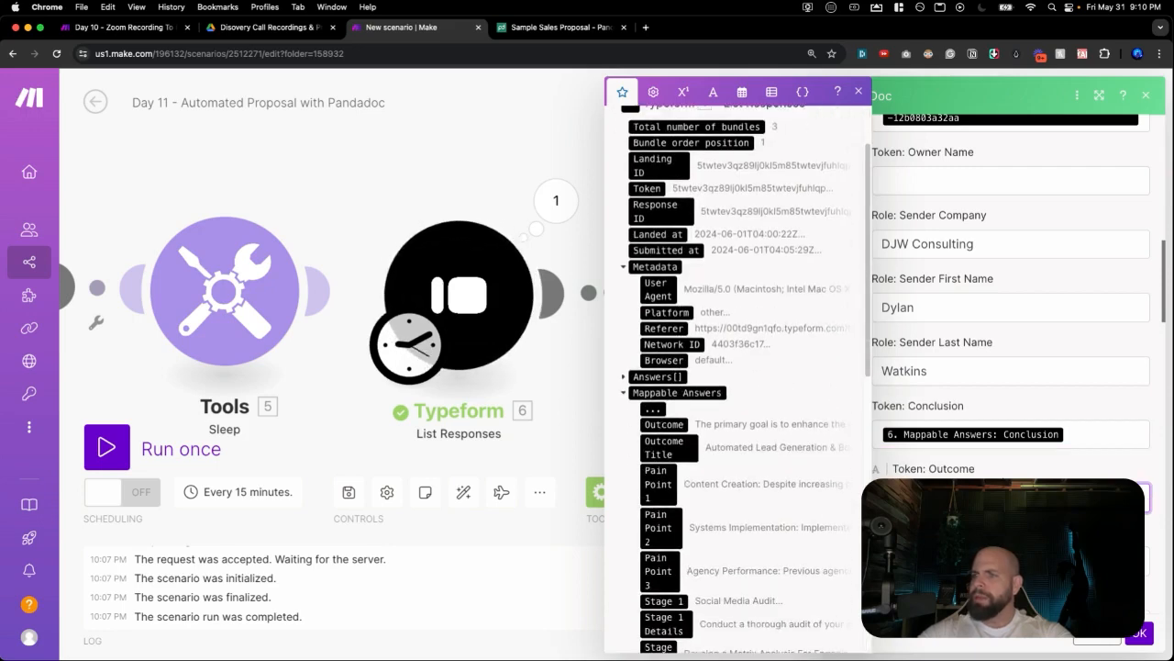
scroll(675, 471, down, 10)
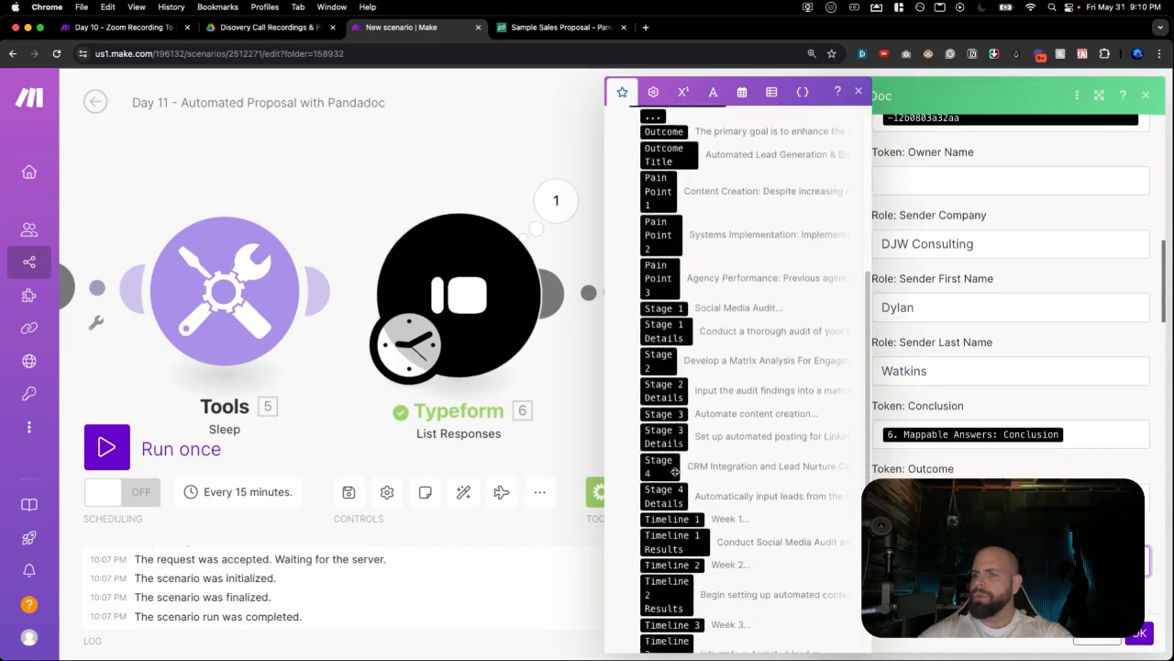
scroll(676, 471, down, 3)
scroll(687, 419, up, 5)
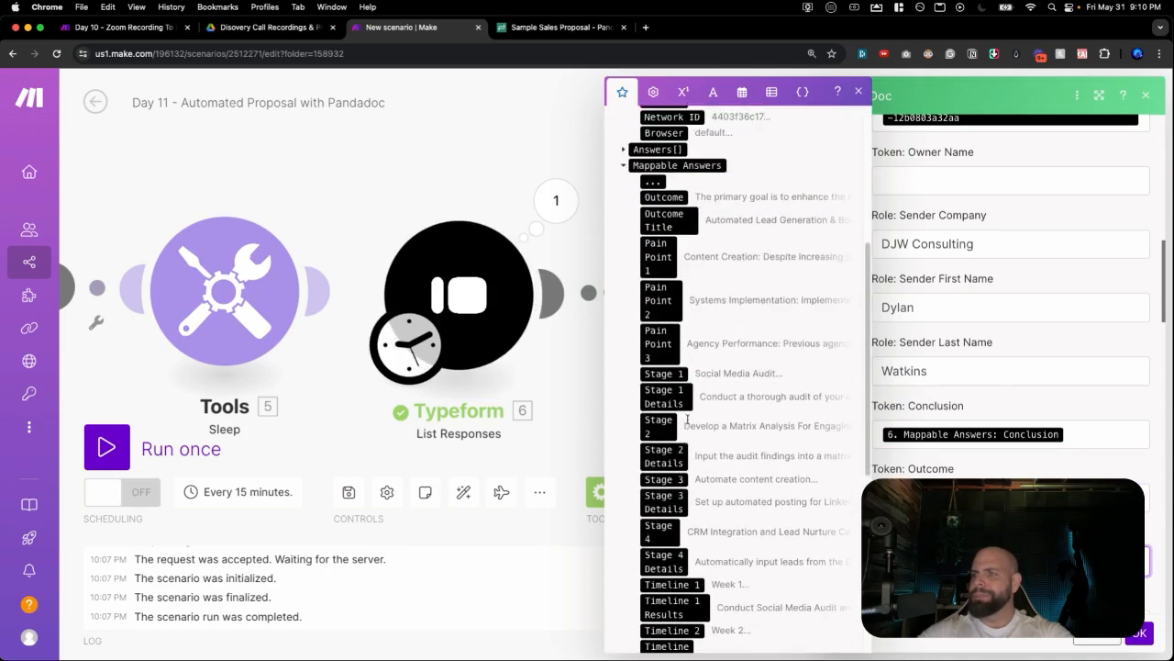
scroll(687, 419, up, 3)
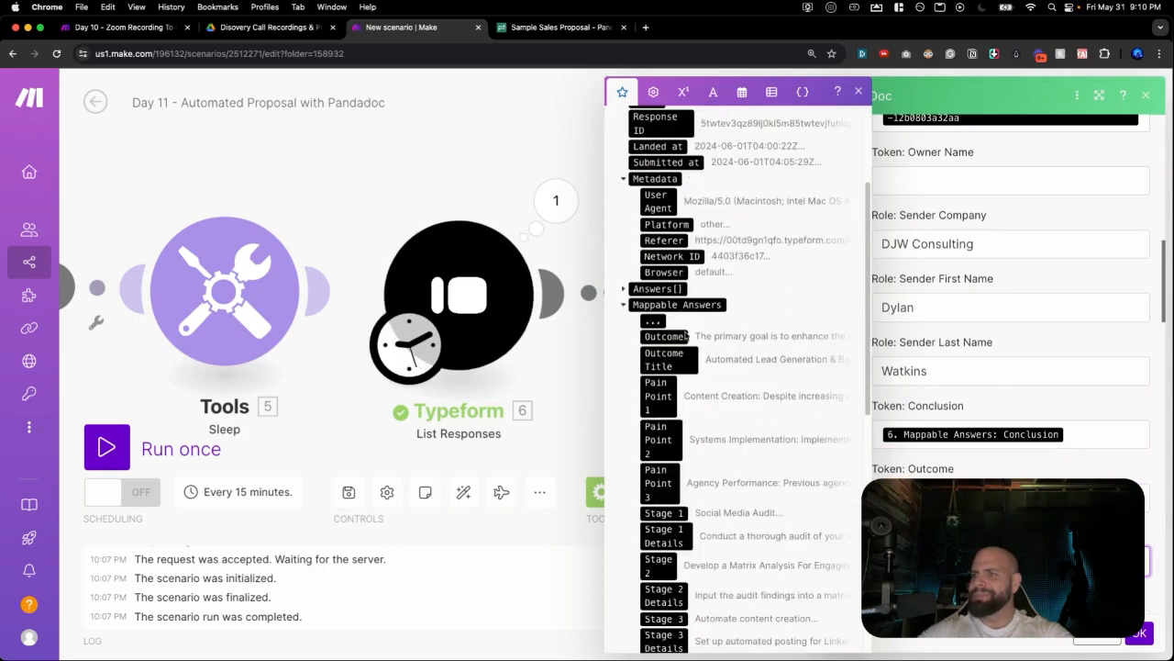
click(670, 356)
Review the remaining token fields and switch to the Sample Sales Proposal template in PandaDoc.
scroll(893, 438, down, 5)
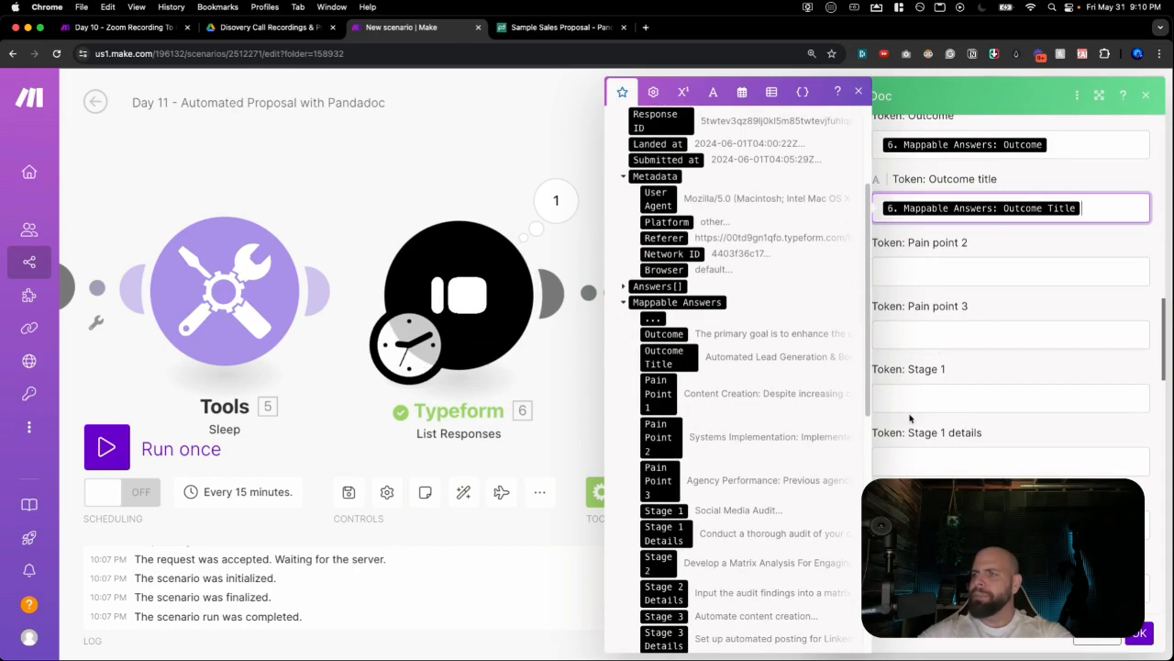
scroll(909, 417, down, 8)
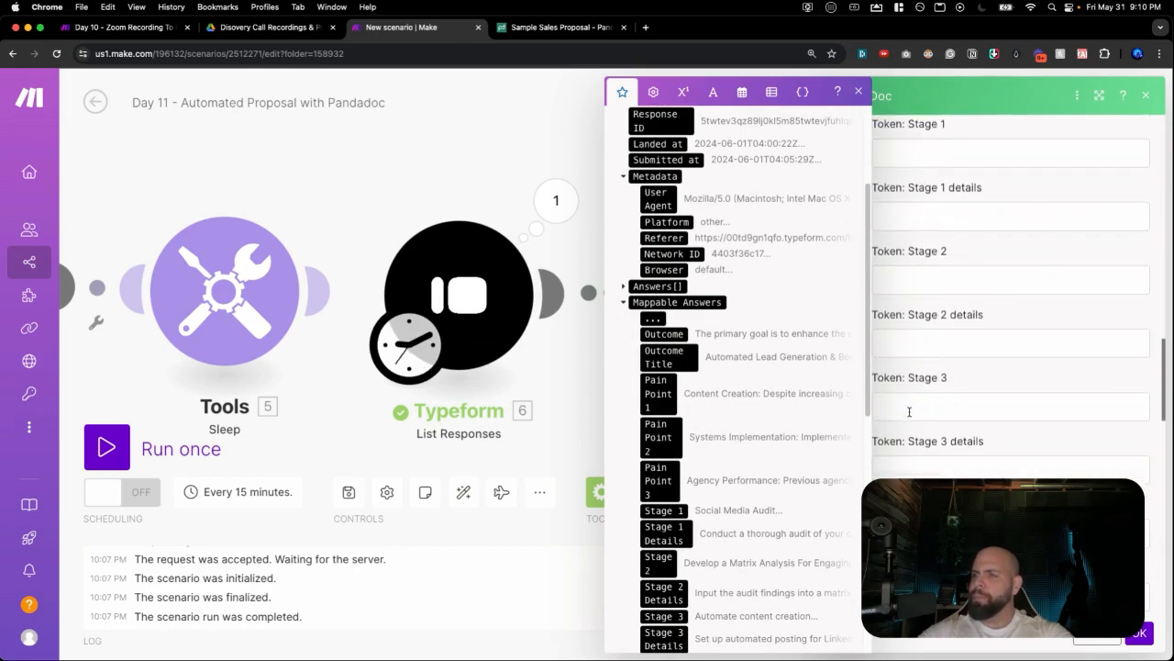
scroll(909, 411, down, 10)
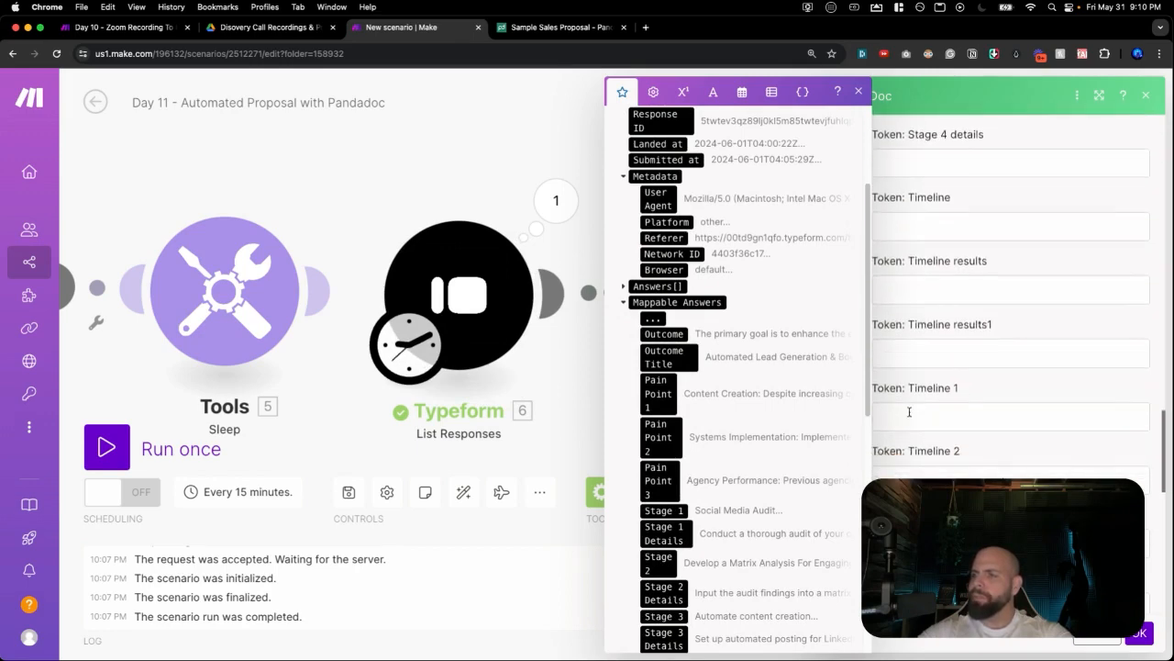
scroll(909, 411, down, 6)
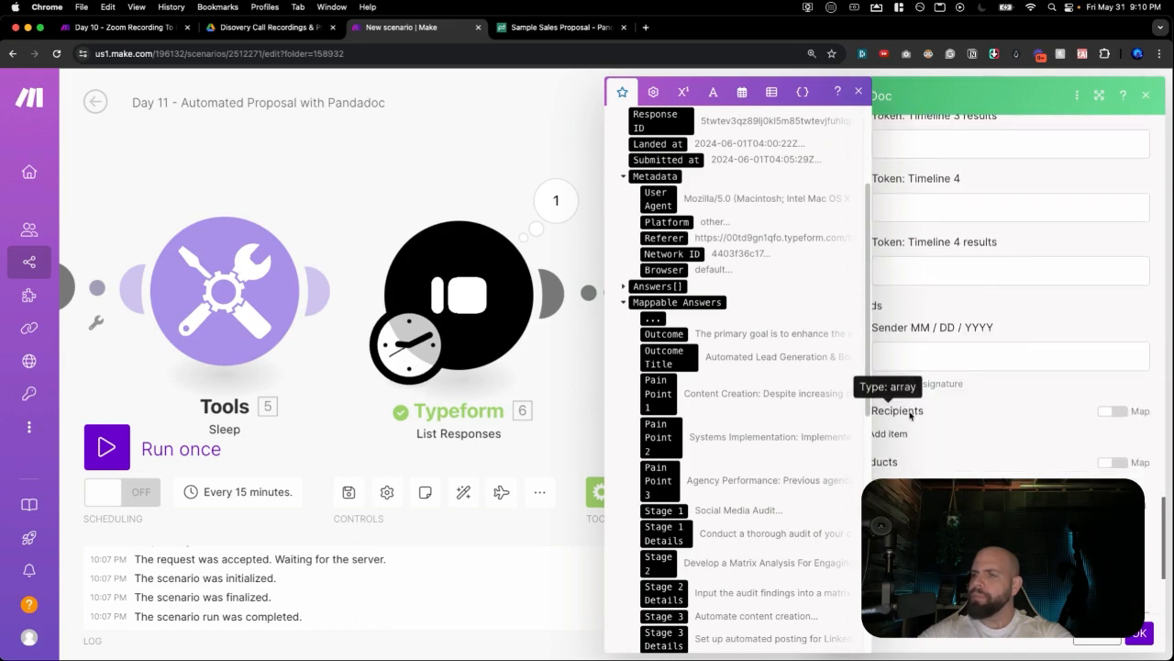
scroll(911, 414, up, 18)
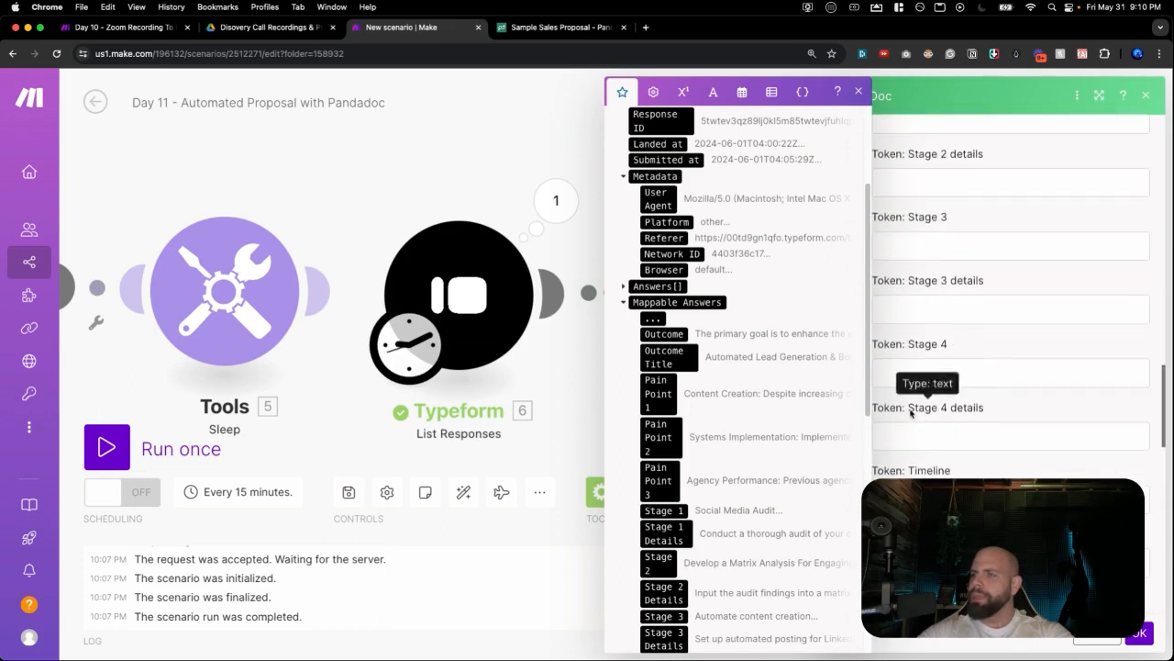
scroll(911, 414, up, 4)
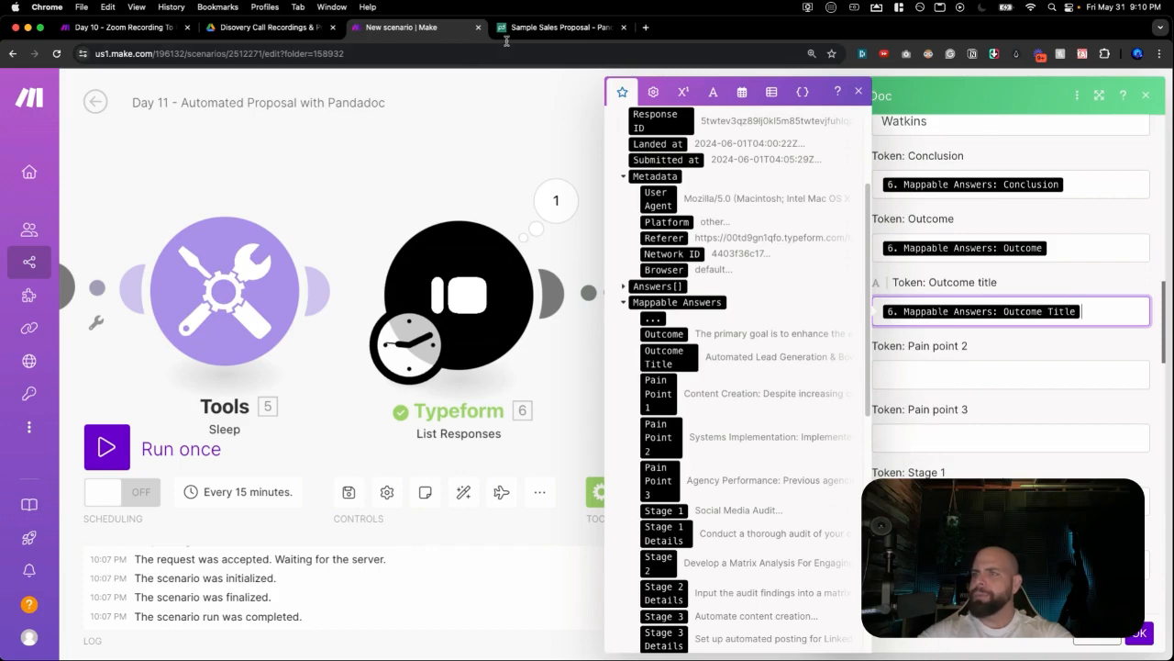
click(550, 28)
Replace the plain [pain point 1] text on the Pain Points page with the pain point 1 variable.
scroll(428, 266, up, 15)
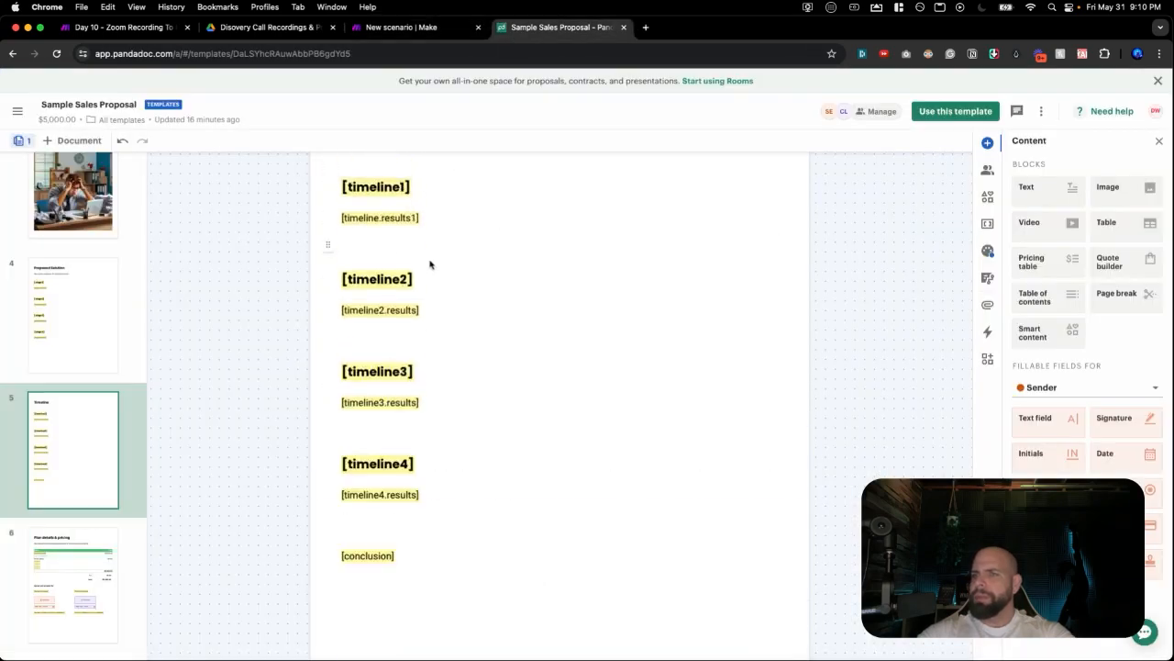
scroll(431, 266, up, 10)
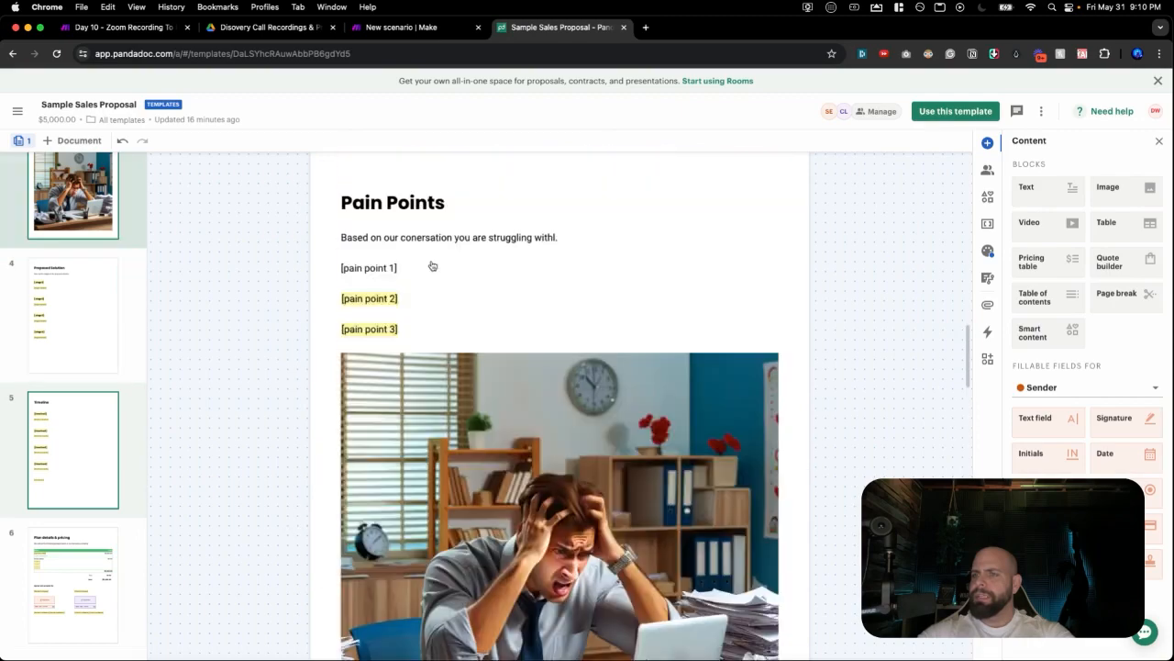
scroll(375, 375, down, 2)
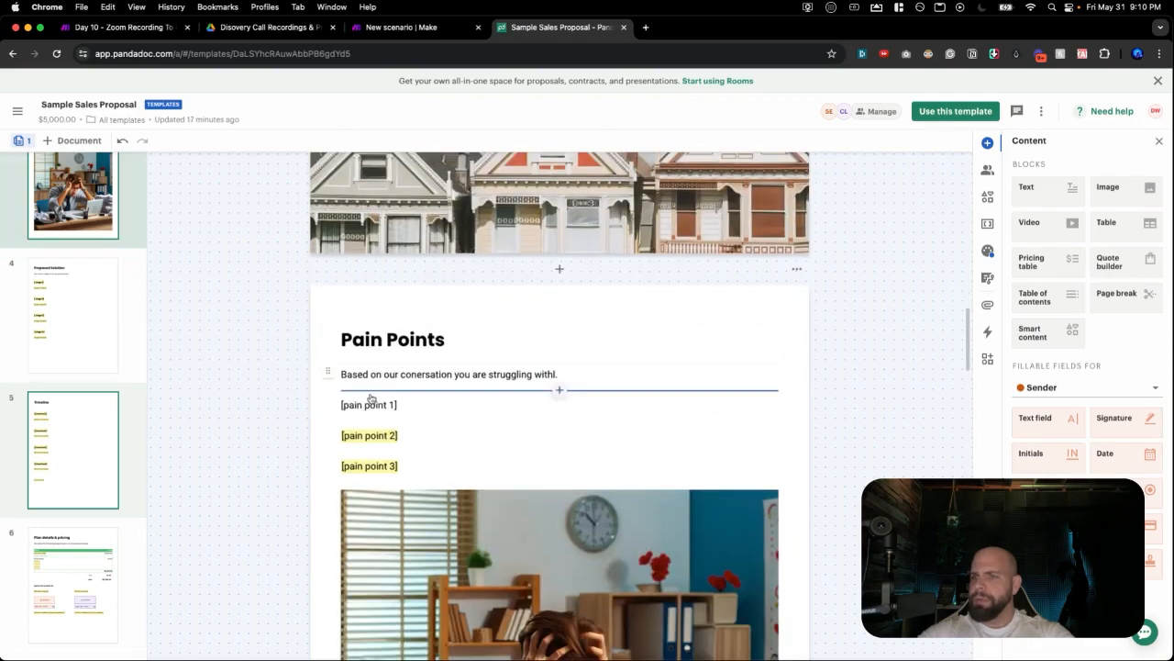
click(391, 404)
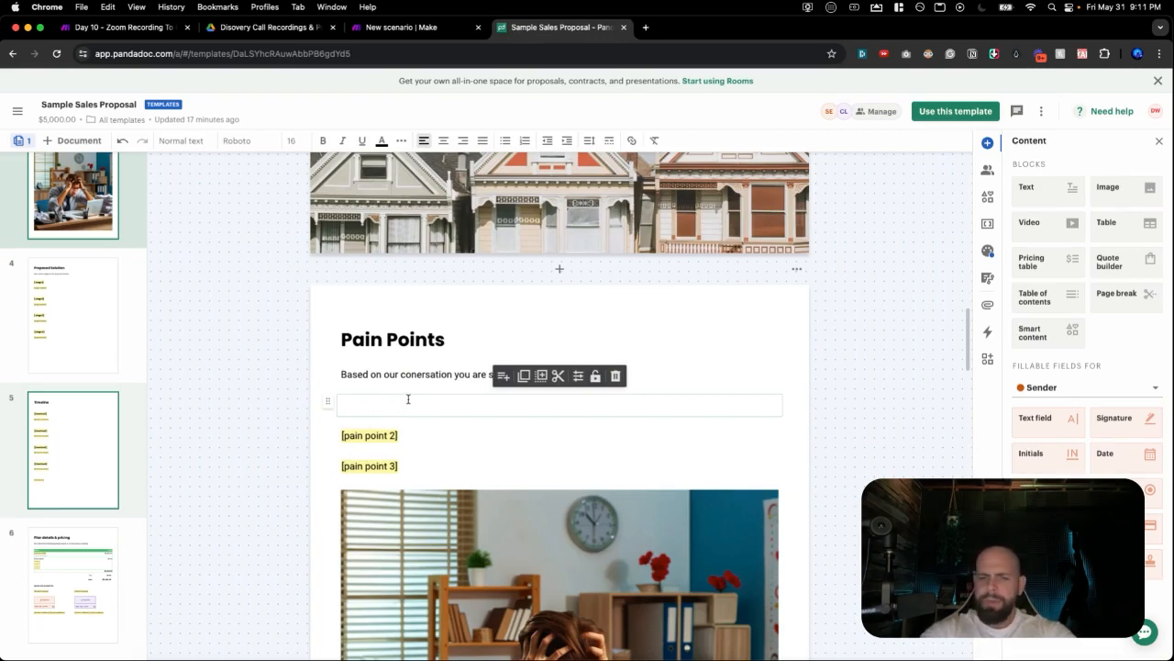
text([)
text(pain p)
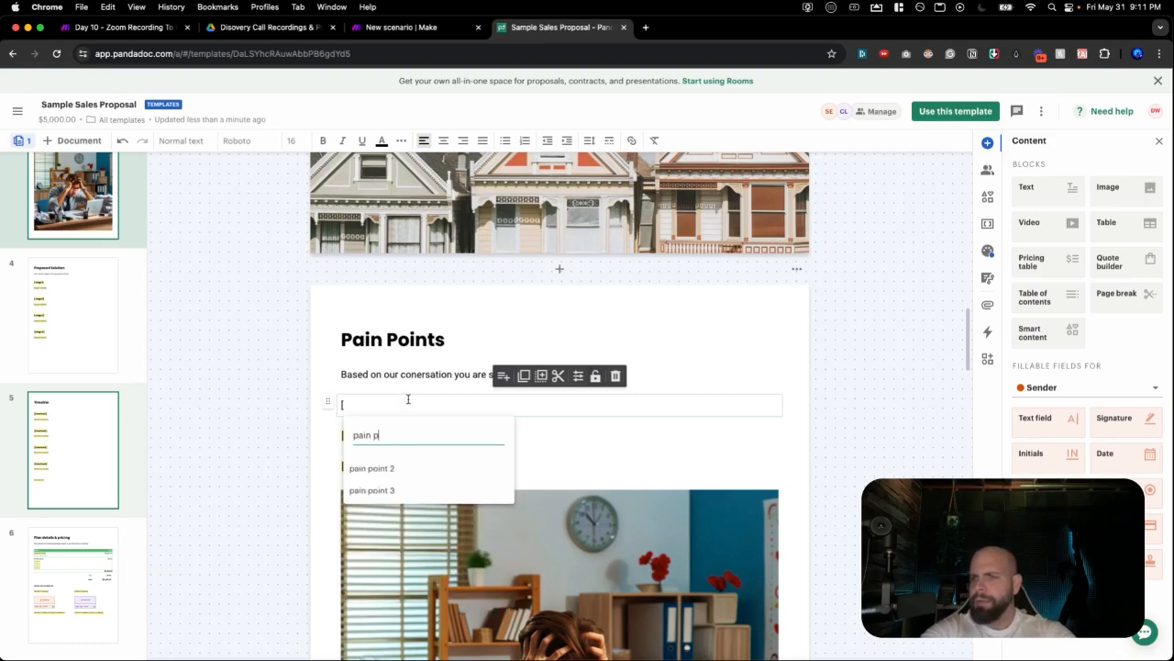
text(oint 1)
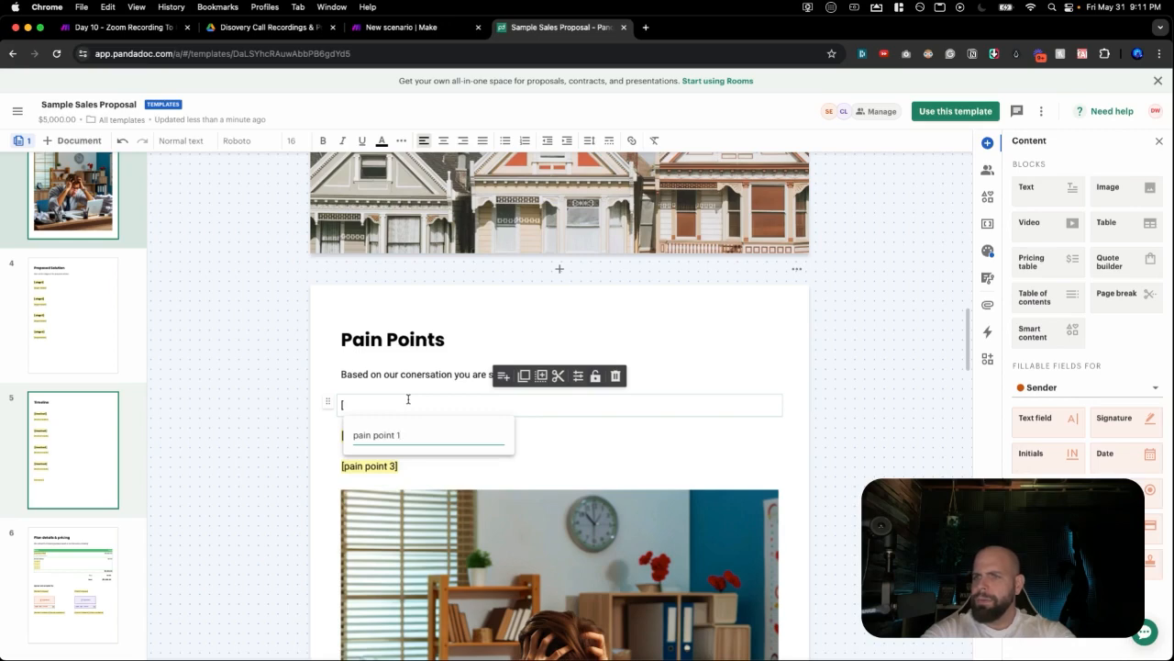
key(Return)
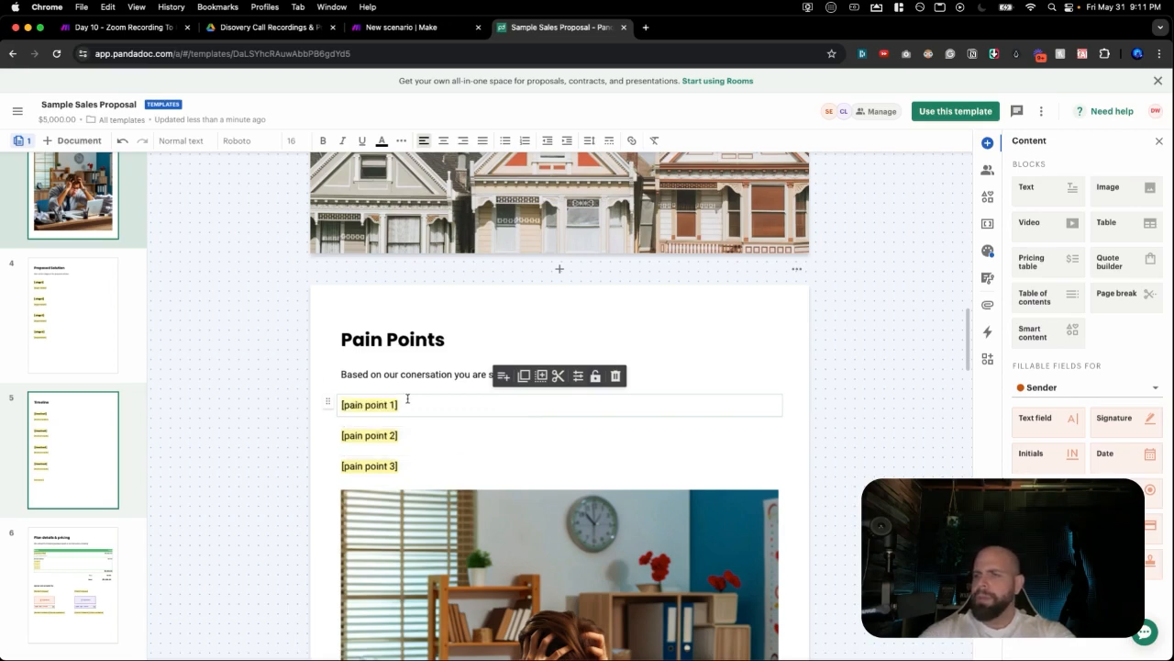
click(796, 463)
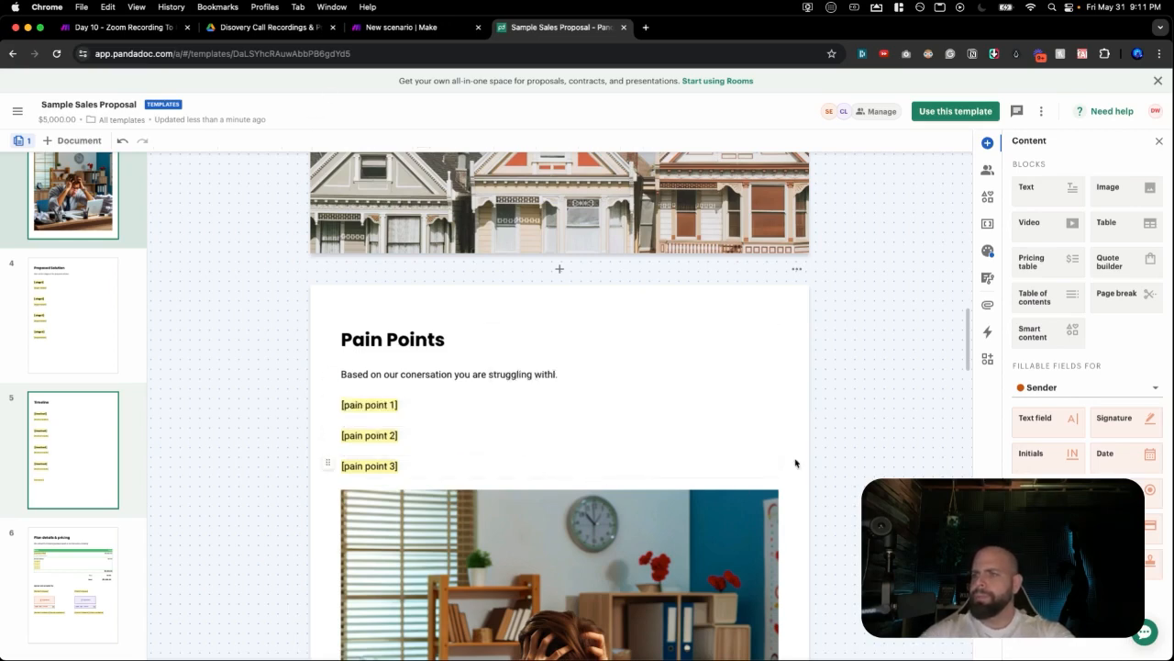
click(422, 25)
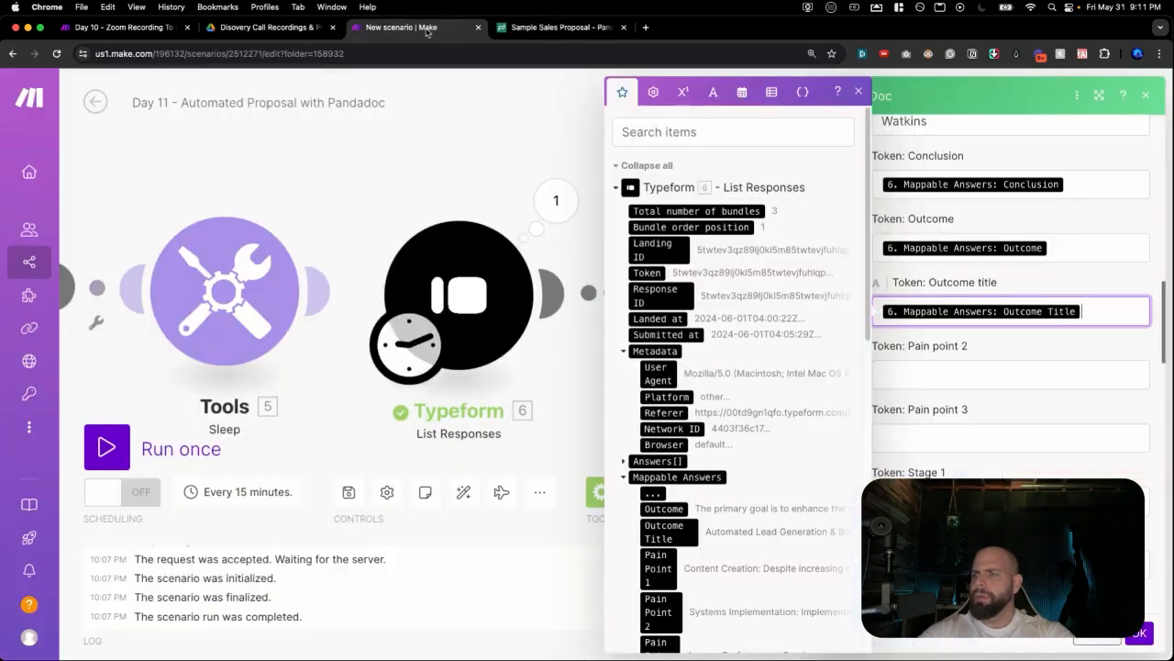
Refresh the Template ID fields so the Pain point 1 token appears, and select it.
click(1030, 351)
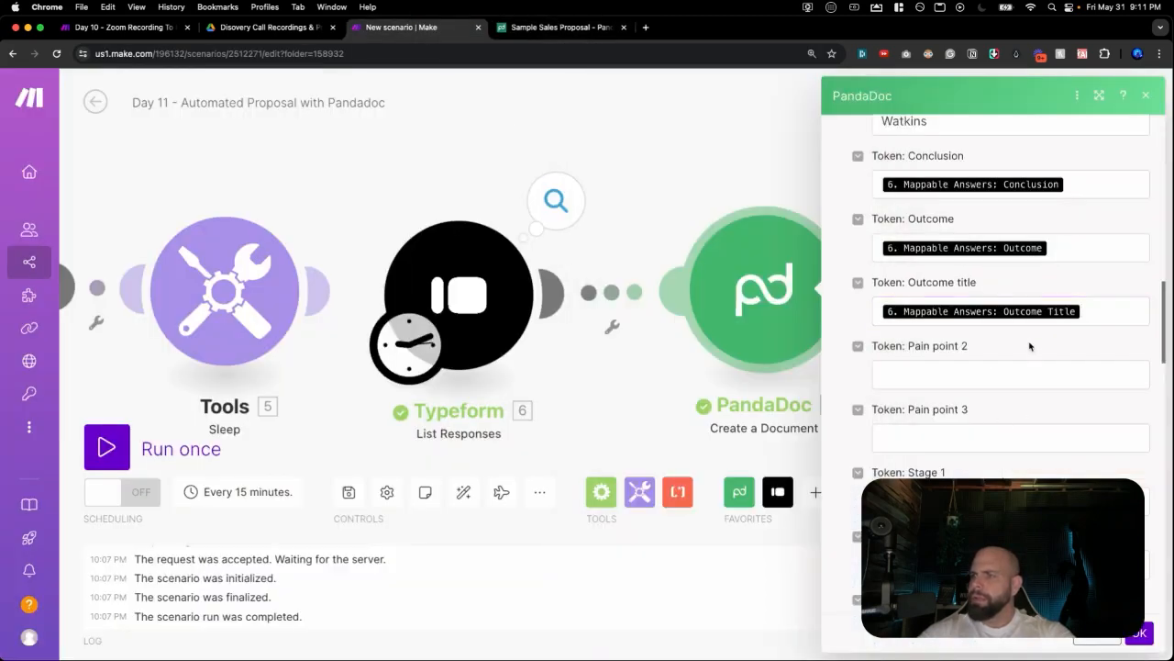
scroll(1029, 344, up, 6)
scroll(1029, 344, up, 5)
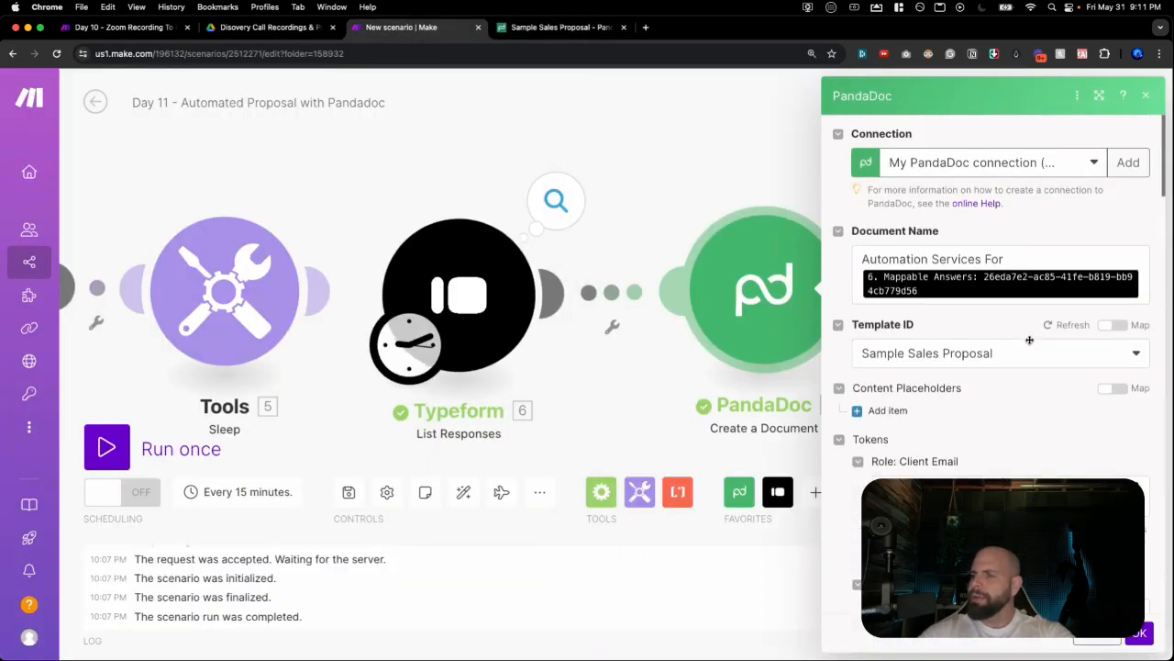
scroll(1031, 345, down, 2)
scroll(1063, 385, up, 2)
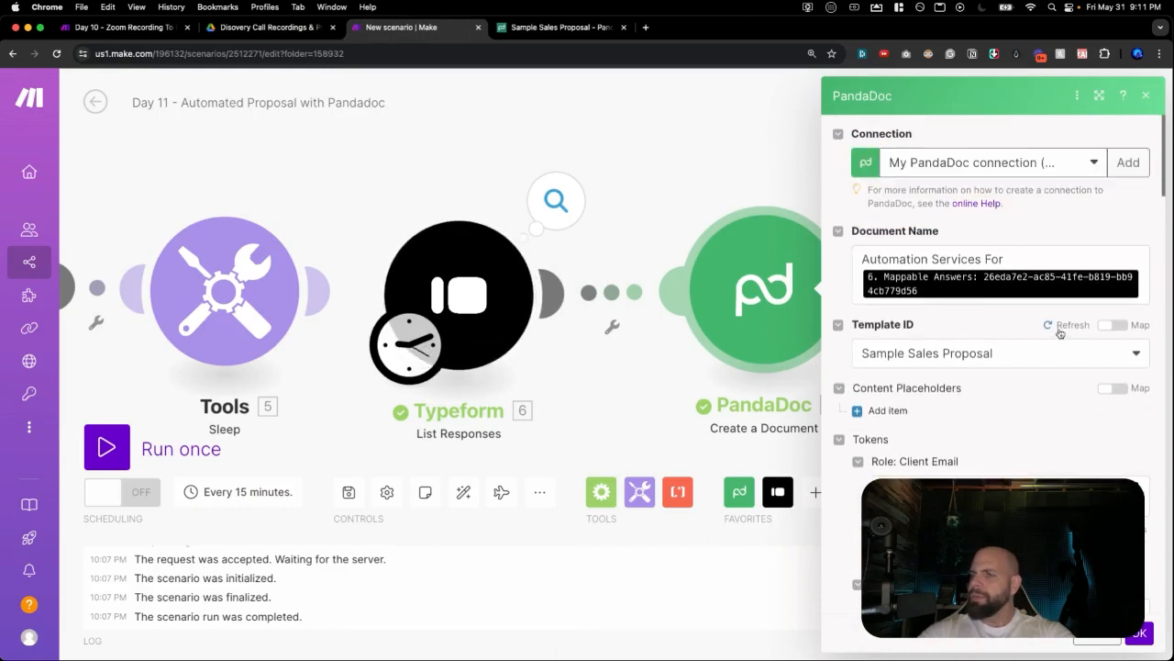
scroll(1059, 332, down, 5)
scroll(1059, 333, up, 5)
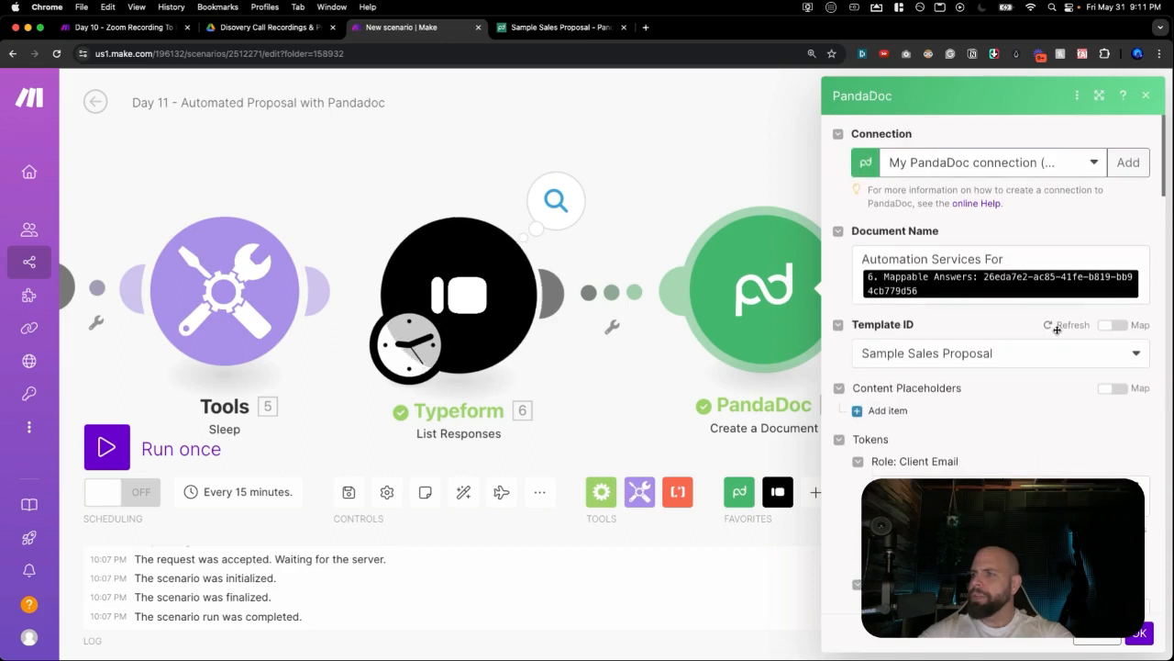
click(1058, 329)
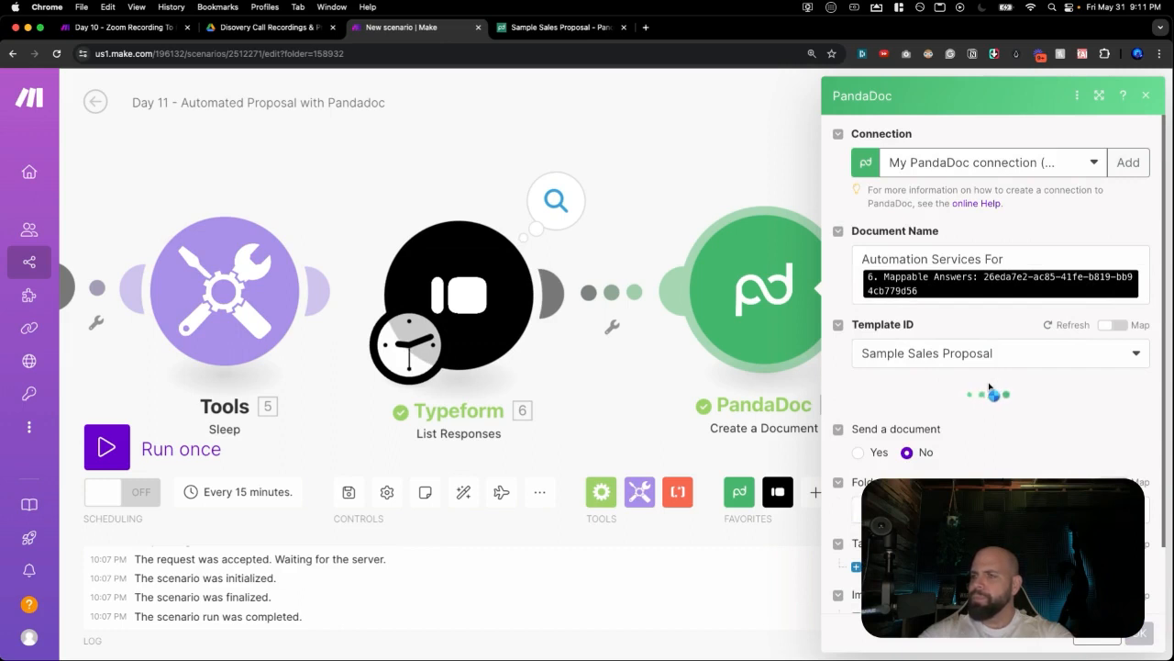
scroll(982, 390, down, 10)
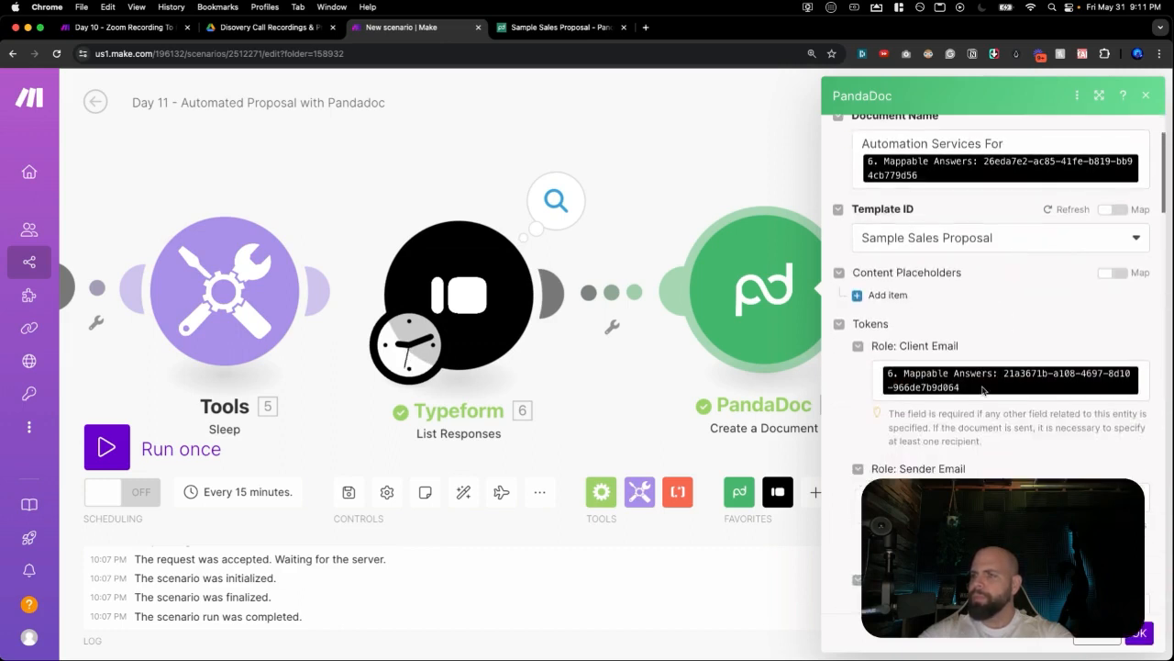
scroll(983, 390, down, 5)
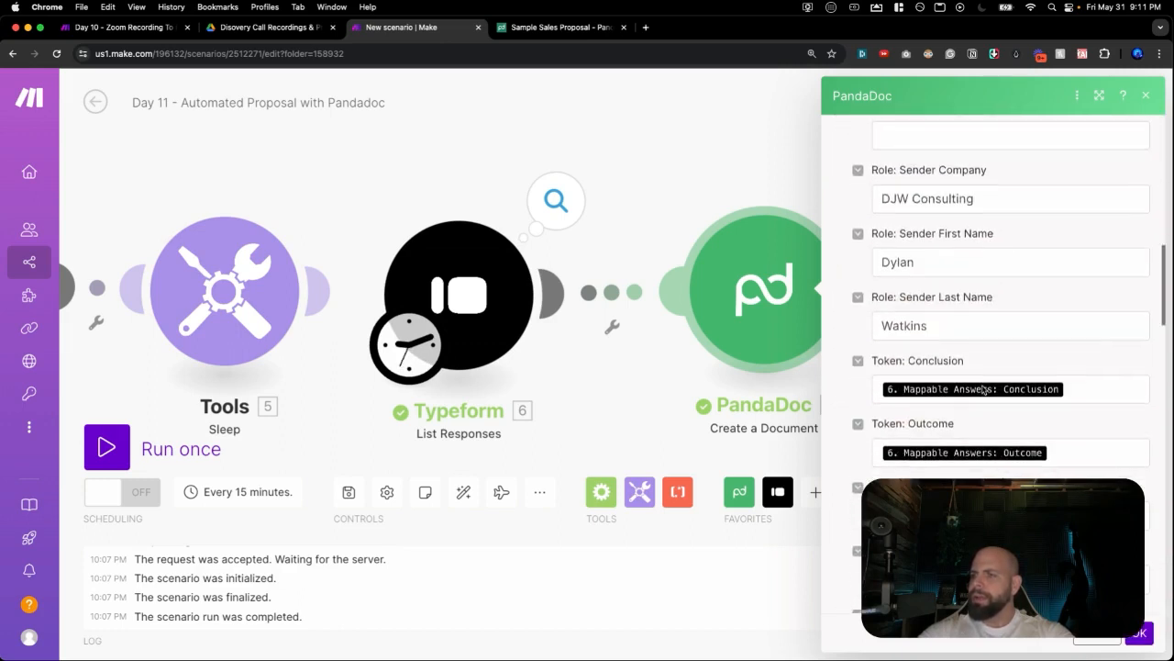
click(960, 391)
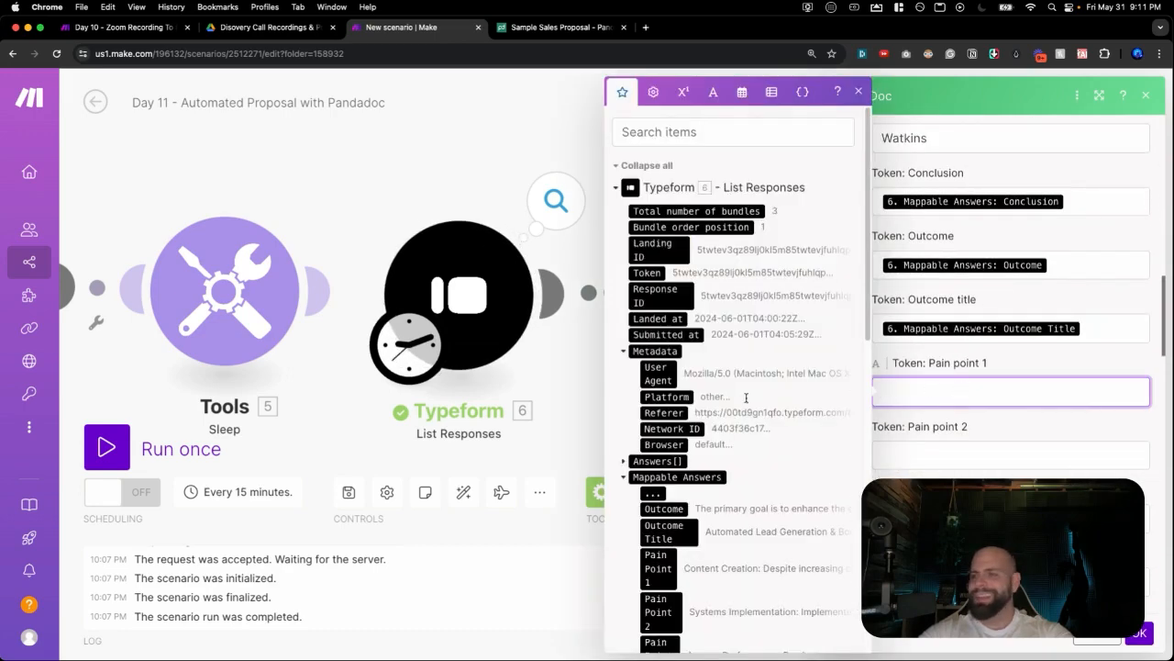
Map the Pain Point 1, 2 and 3 answers into the Pain point 1–3 tokens.
scroll(663, 429, down, 3)
click(663, 429)
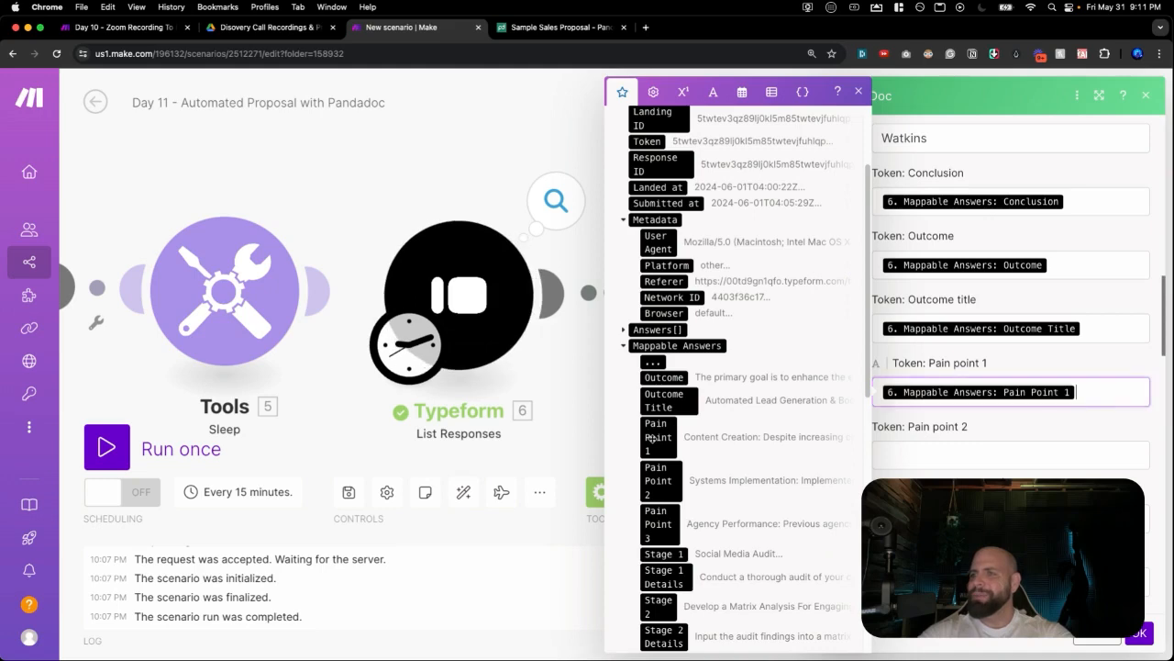
click(928, 456)
scroll(683, 395, down, 10)
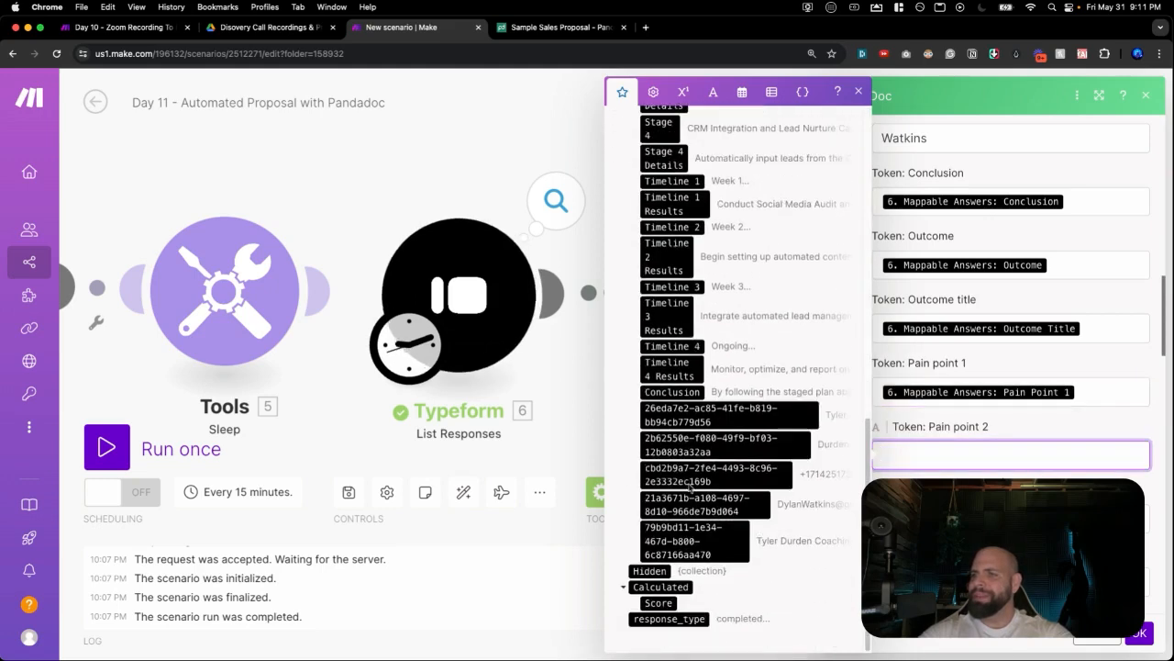
scroll(684, 395, up, 2)
scroll(683, 394, up, 5)
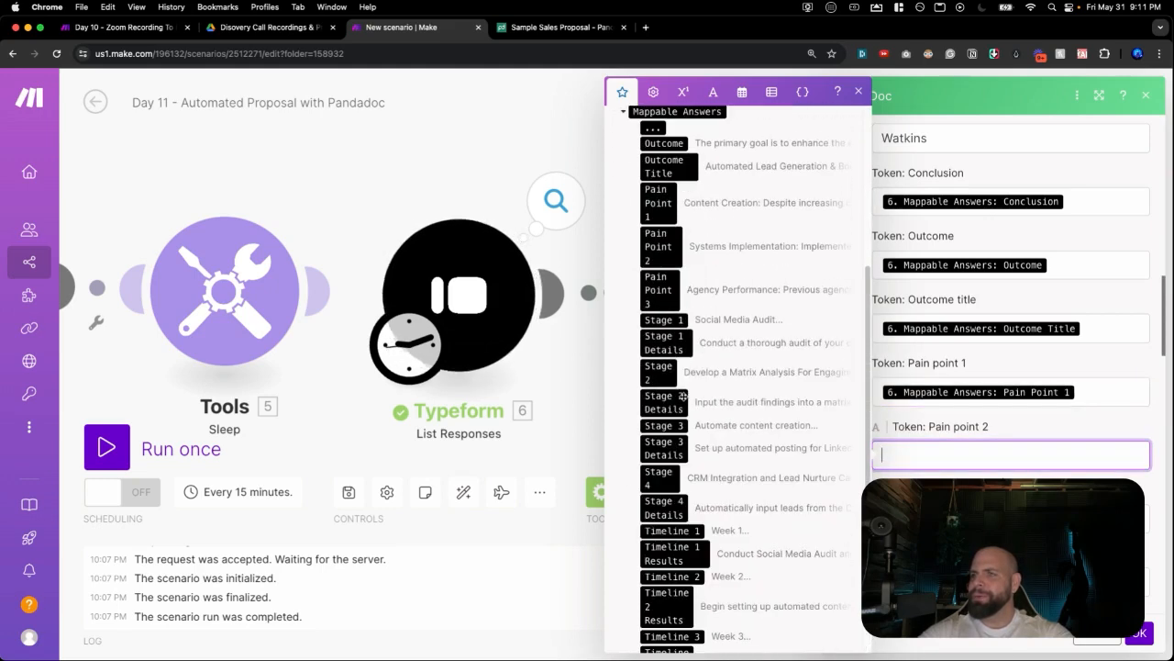
click(666, 233)
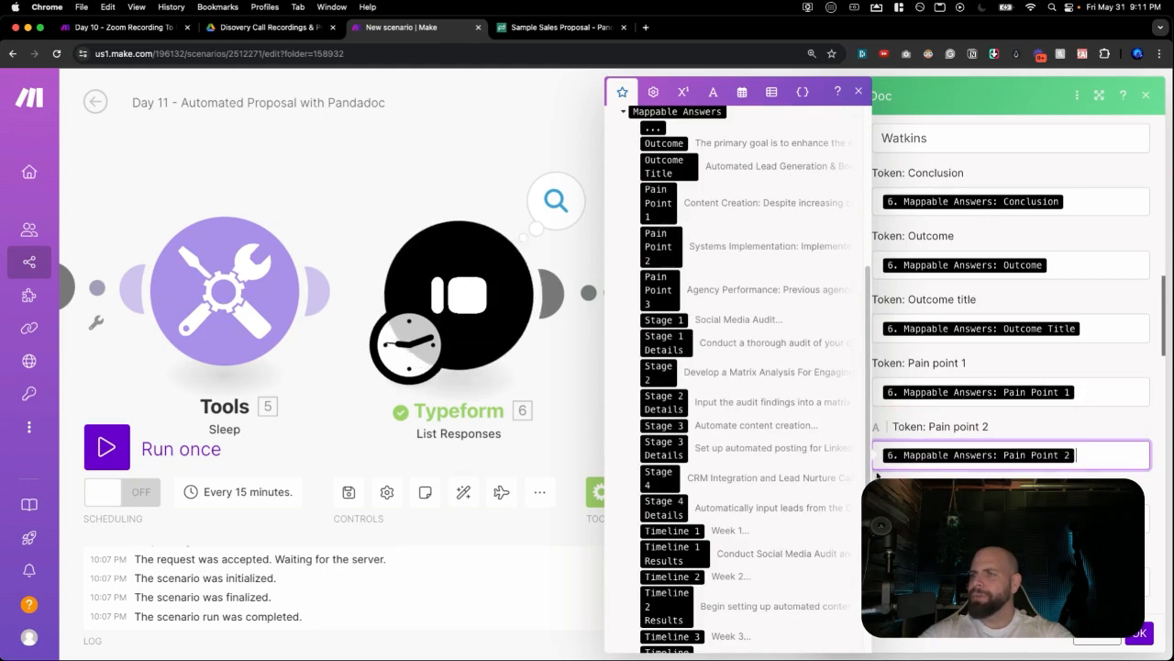
click(917, 519)
scroll(671, 189, down, 10)
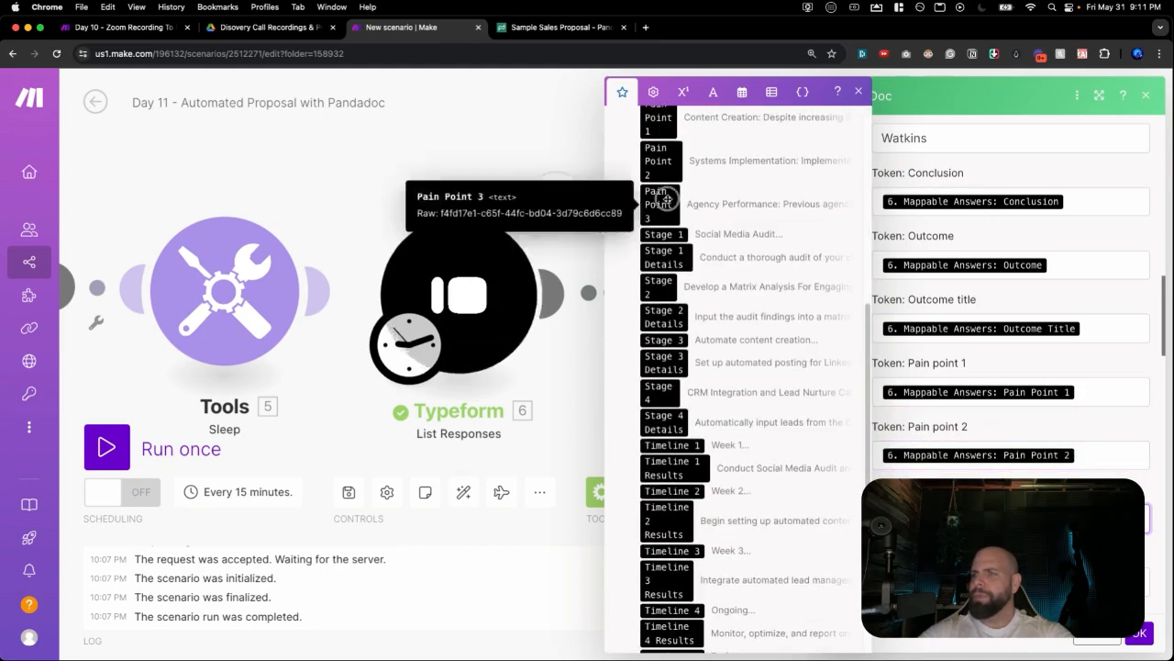
scroll(940, 458, down, 2)
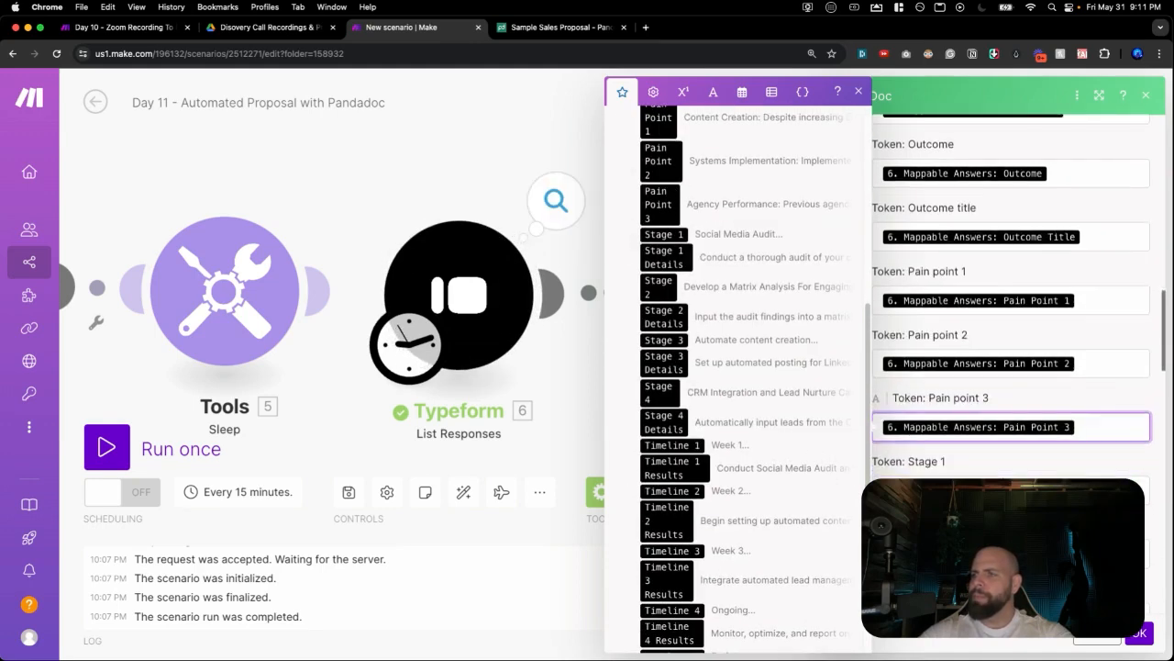
click(927, 490)
Map Stage 1 Details and Stage 2 Details answers into their details tokens.
scroll(717, 430, down, 7)
scroll(716, 431, down, 6)
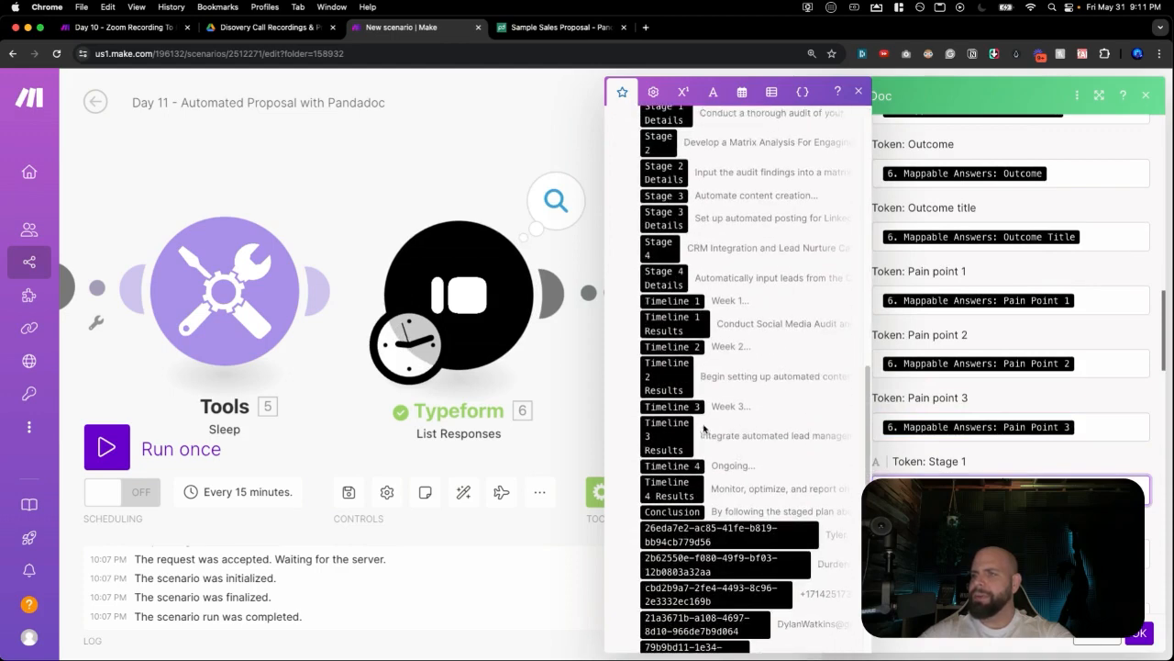
scroll(686, 275, up, 2)
click(936, 553)
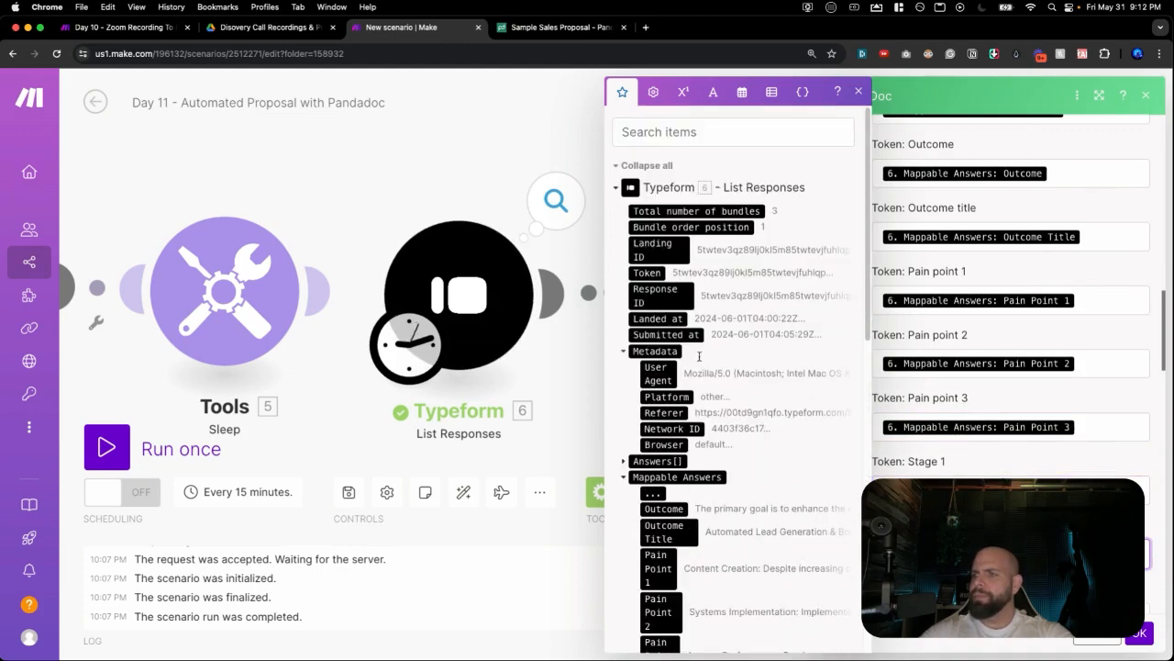
scroll(699, 356, down, 8)
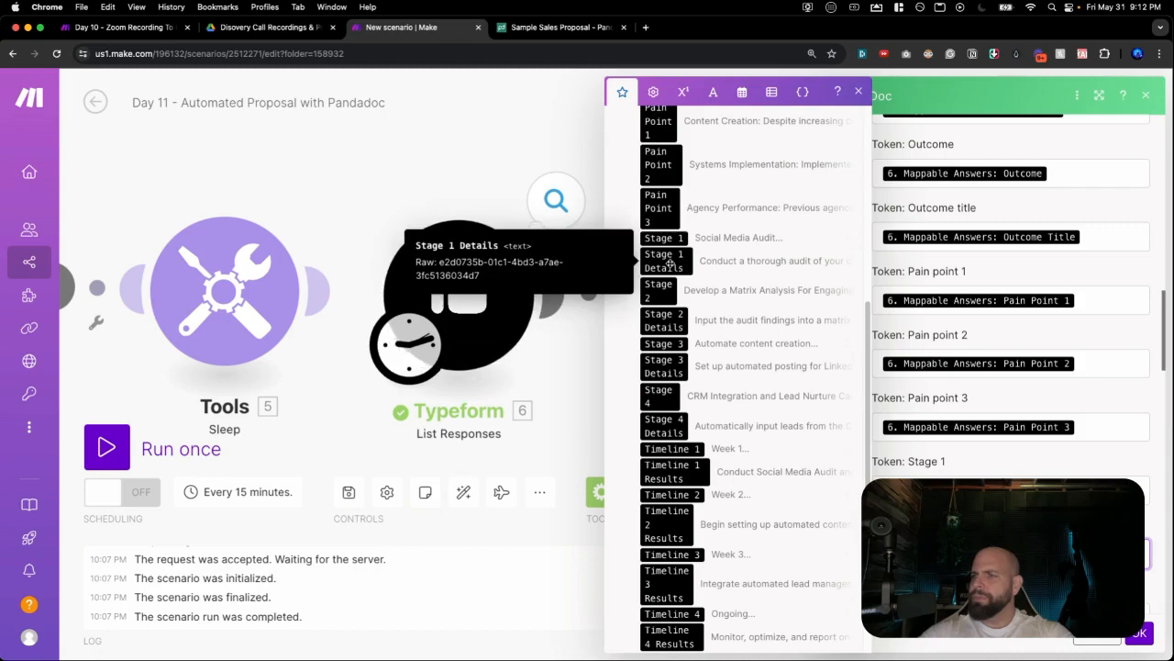
click(673, 268)
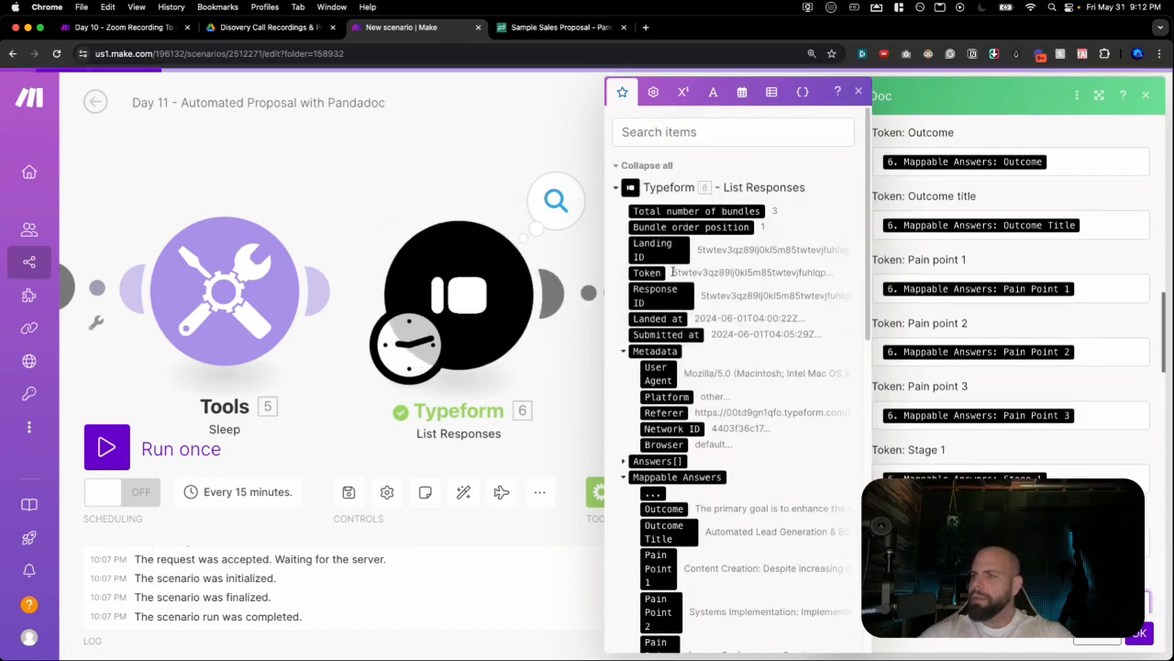
scroll(696, 337, down, 2)
scroll(696, 337, down, 8)
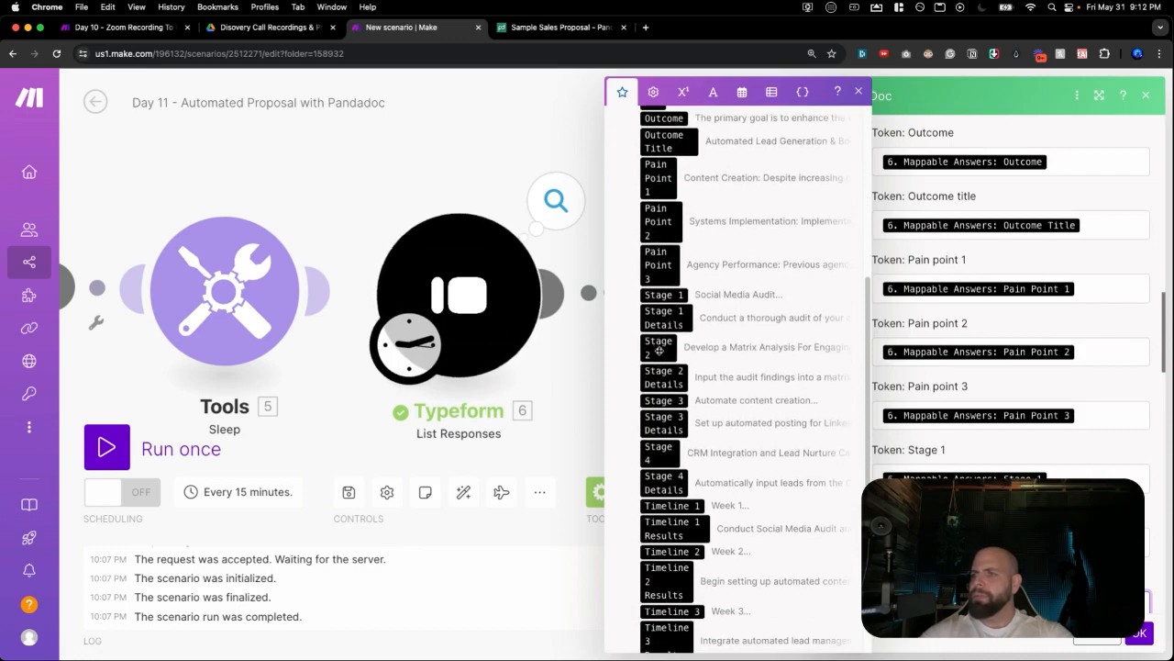
scroll(659, 350, down, 3)
key(Tab)
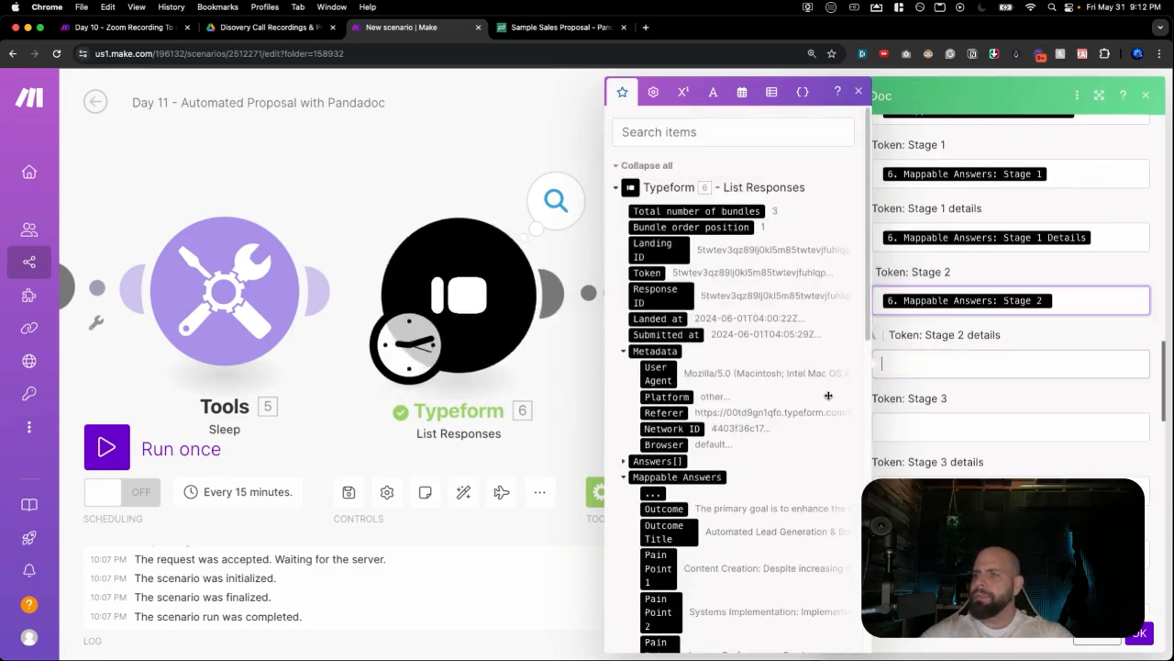
scroll(725, 361, down, 10)
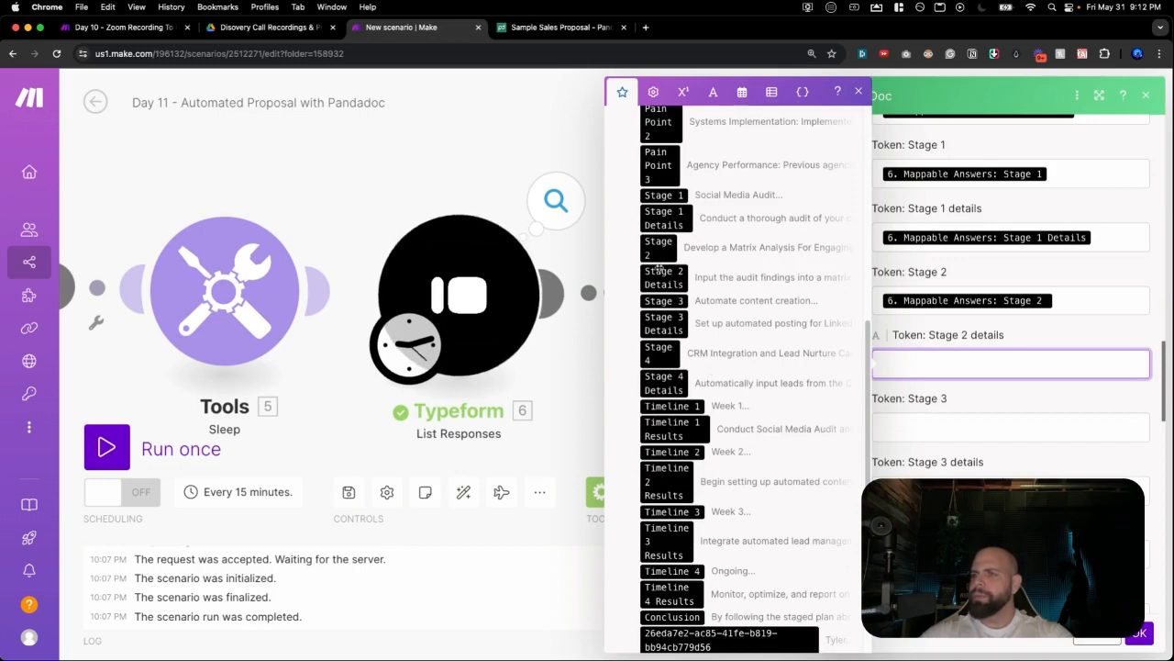
click(659, 276)
Map the Stage 3, Stage 3 Details and Stage 4 answers into their matching tokens.
key(Tab)
scroll(661, 303, down, 5)
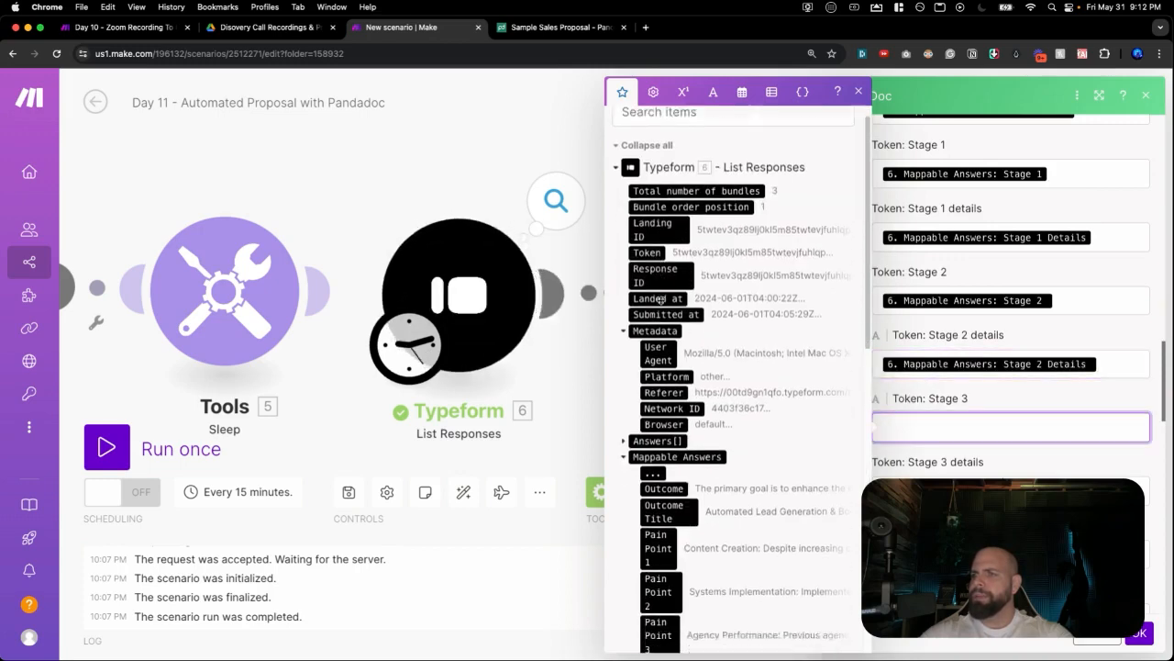
scroll(660, 321, down, 3)
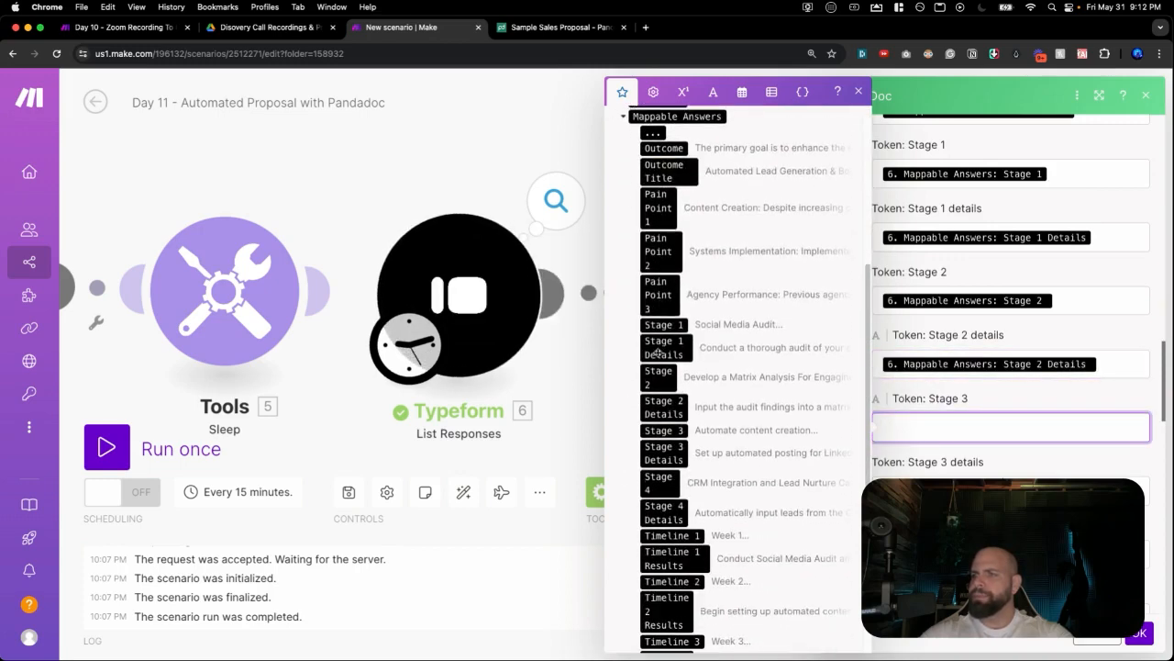
click(661, 430)
scroll(659, 422, down, 2)
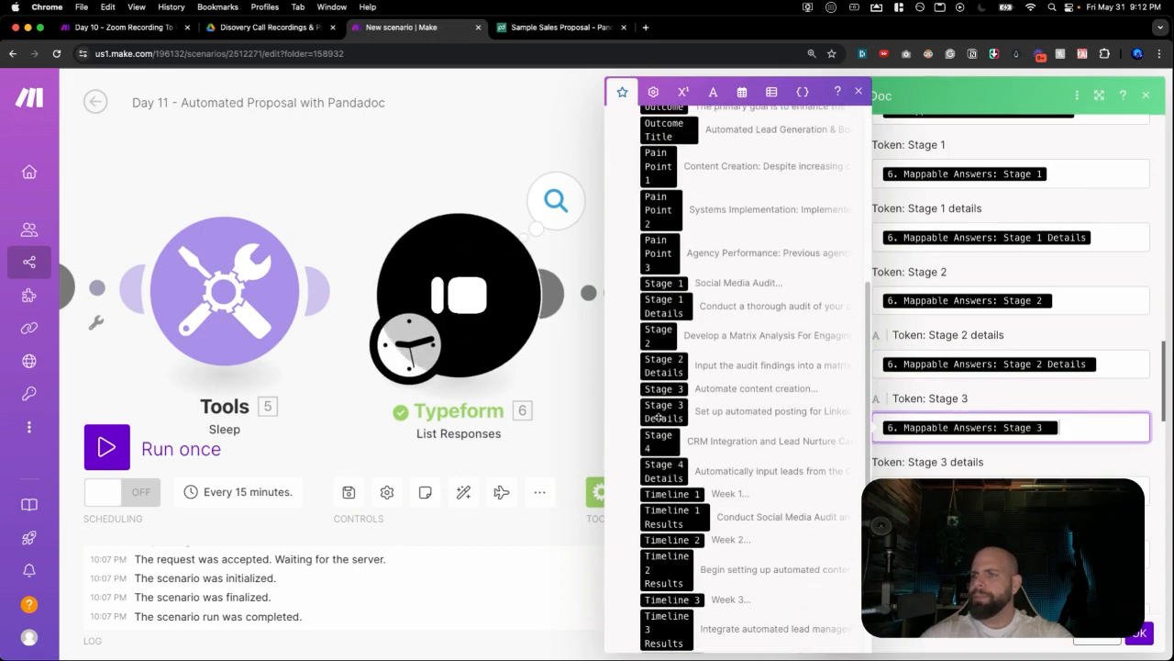
key(Tab)
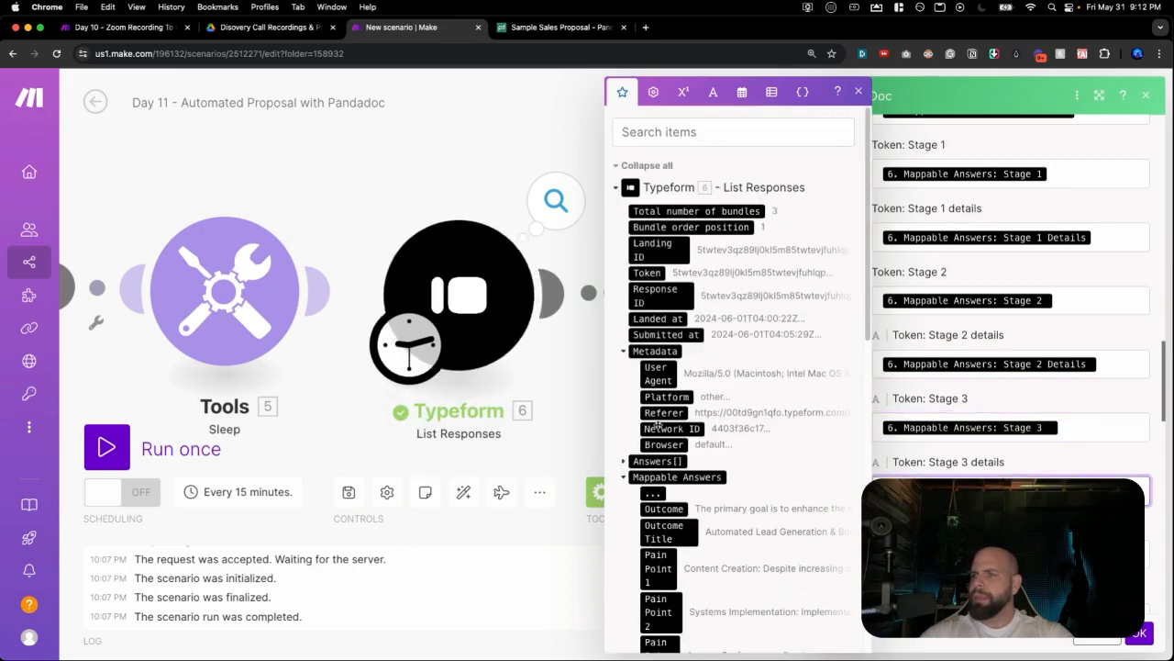
scroll(658, 422, down, 5)
scroll(661, 422, down, 10)
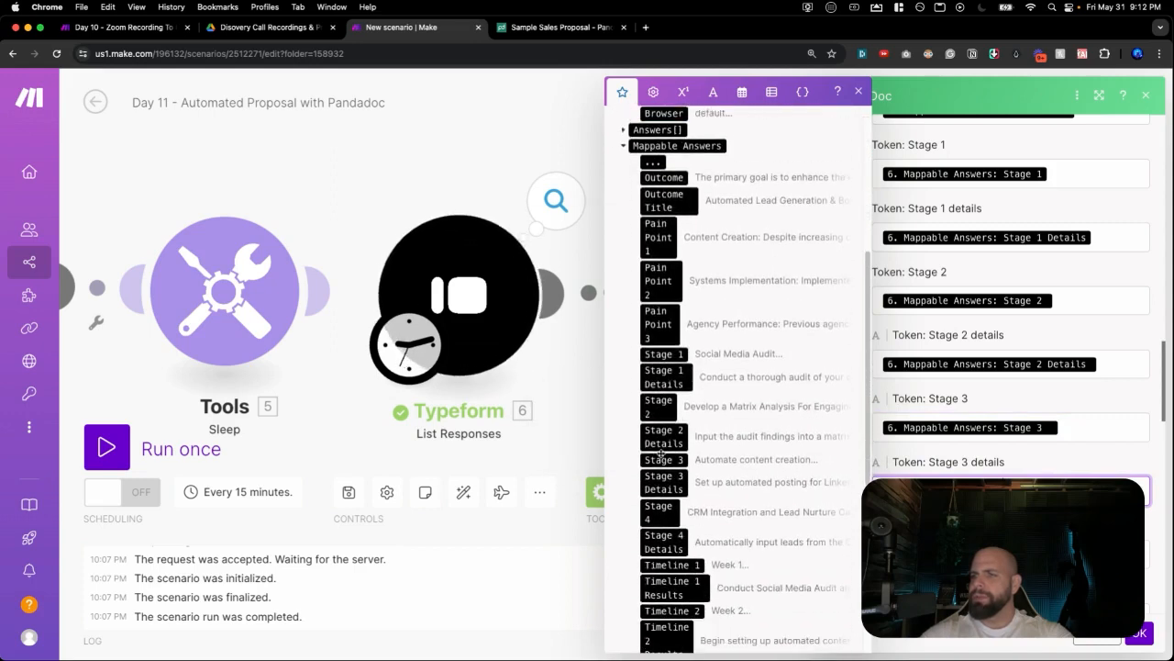
click(659, 466)
scroll(665, 427, down, 15)
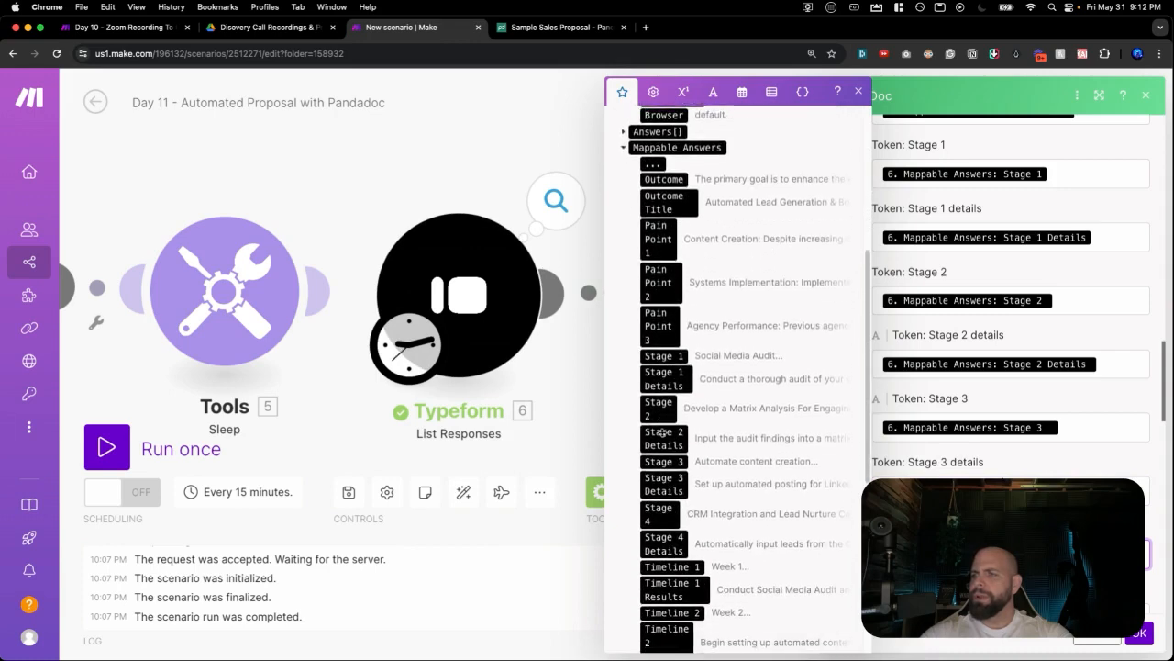
click(661, 505)
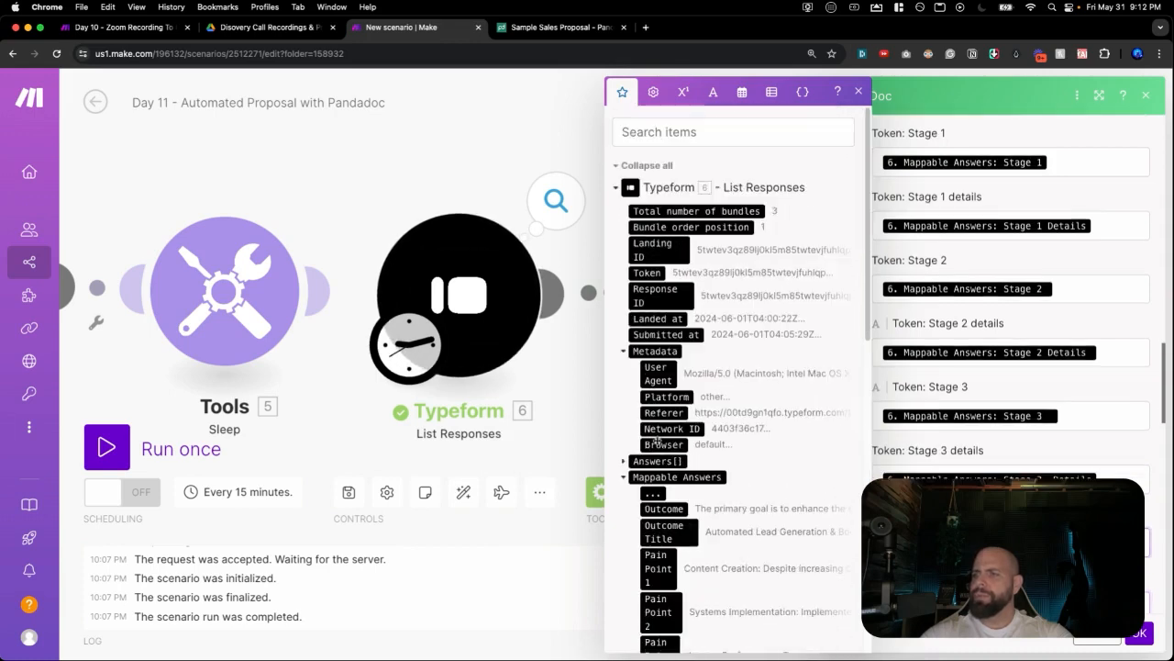
scroll(656, 437, down, 17)
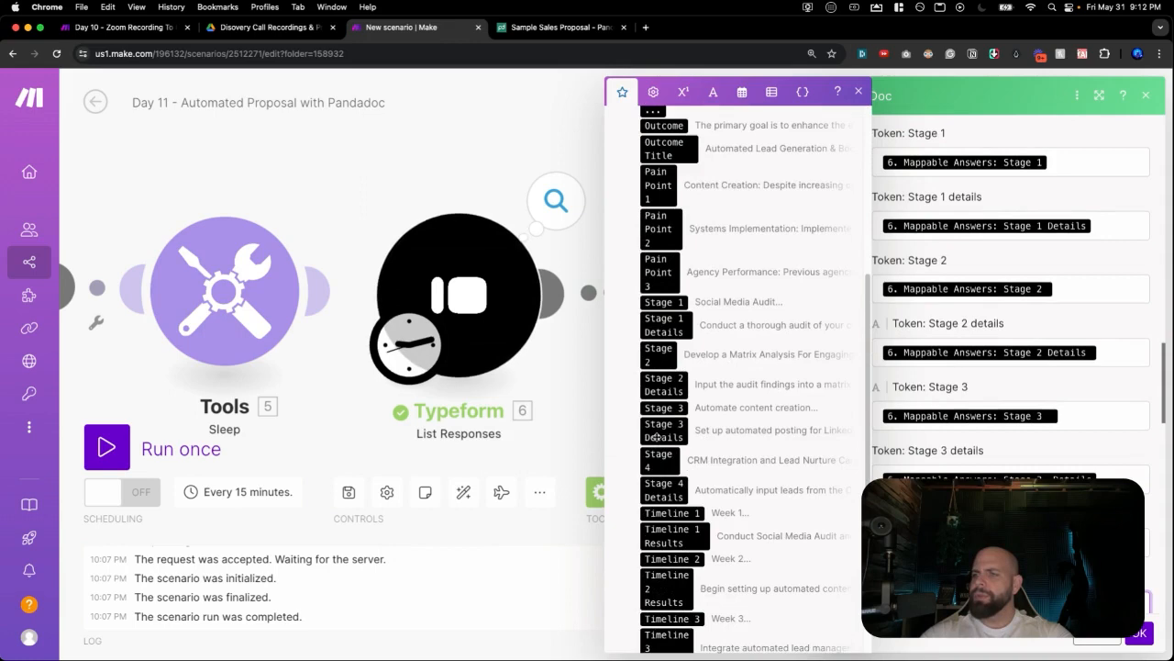
scroll(657, 438, down, 4)
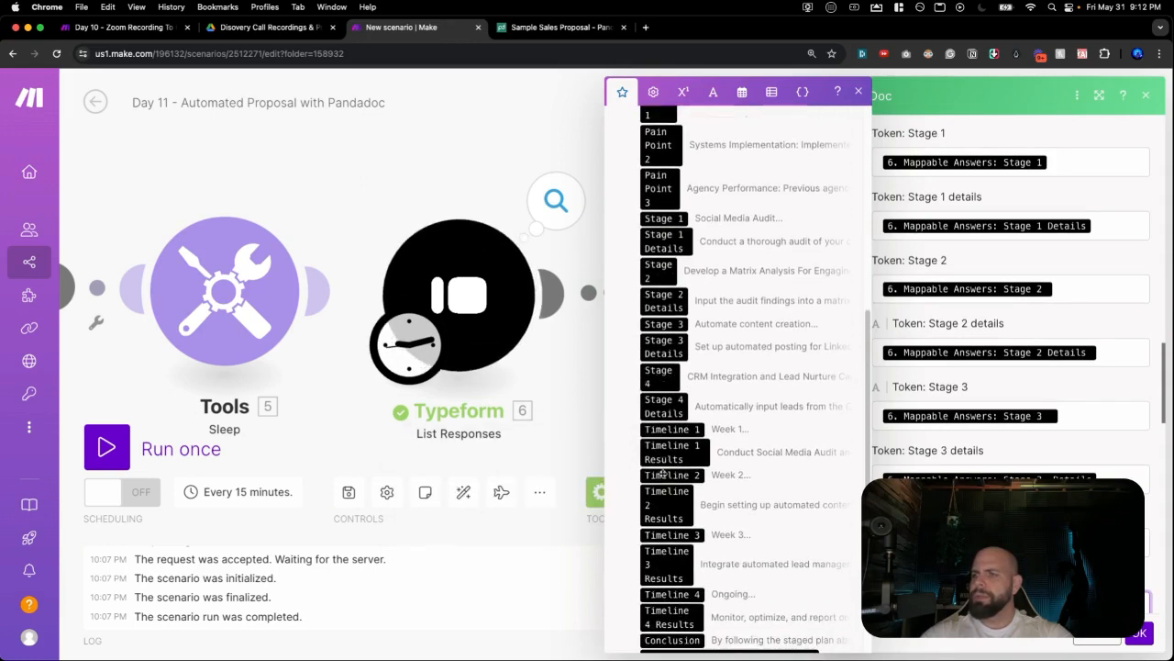
scroll(937, 452, down, 8)
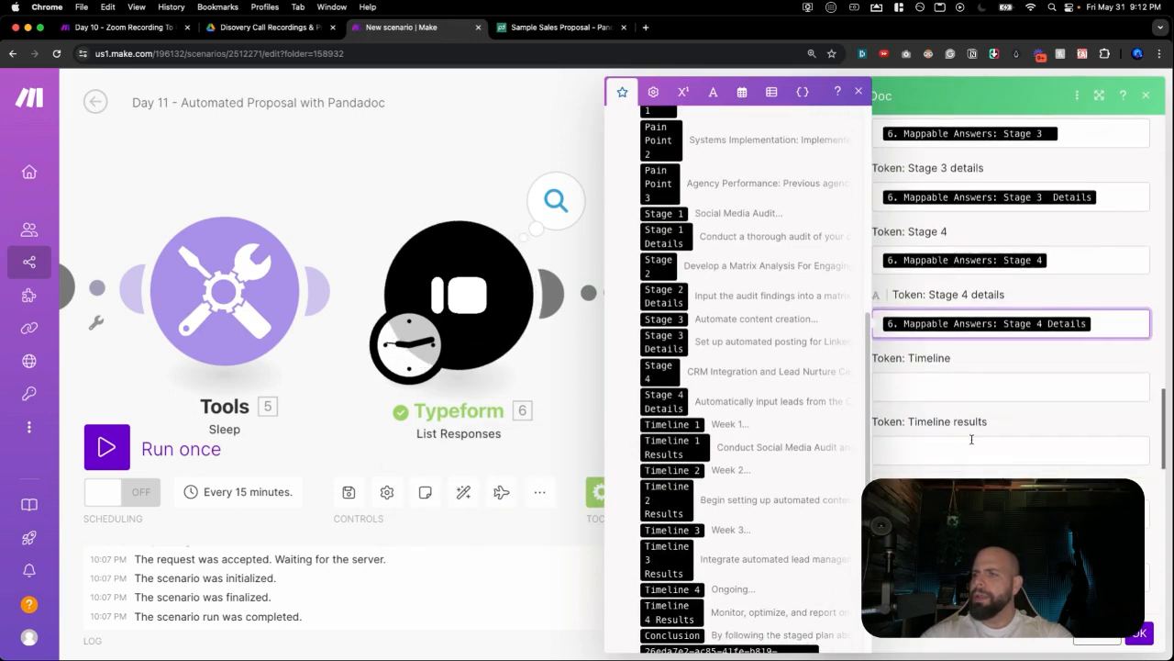
Map Timeline 1 Results into the Timeline results1 token, replacing a wrongly mapped Timeline 1 answer.
scroll(966, 440, down, 1)
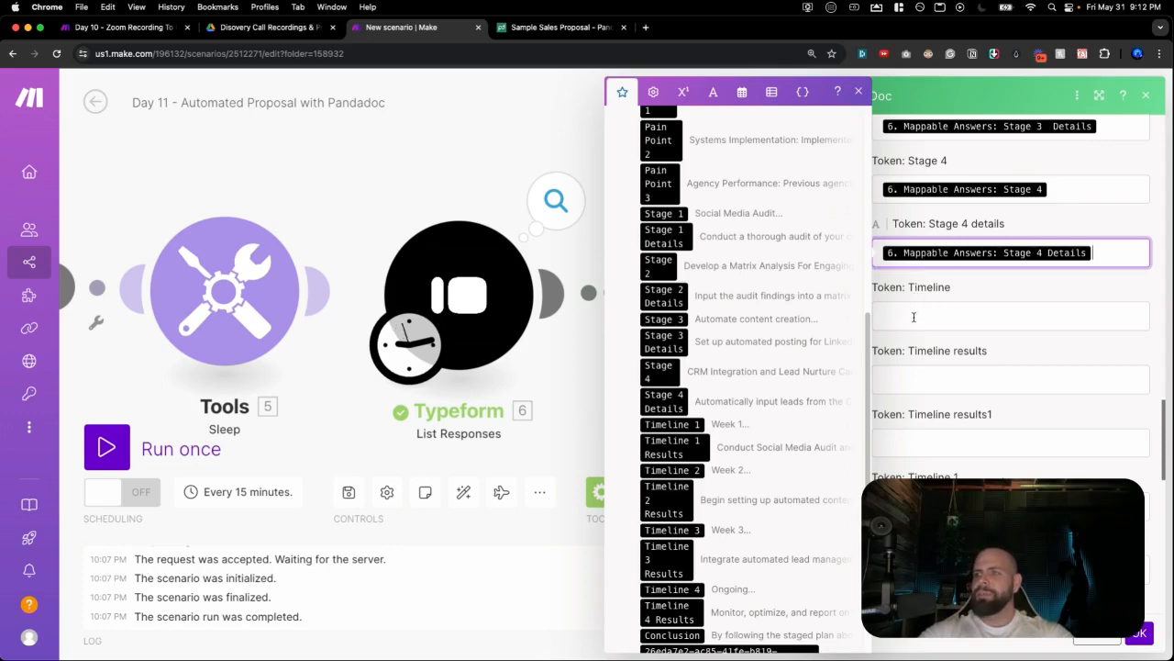
click(887, 374)
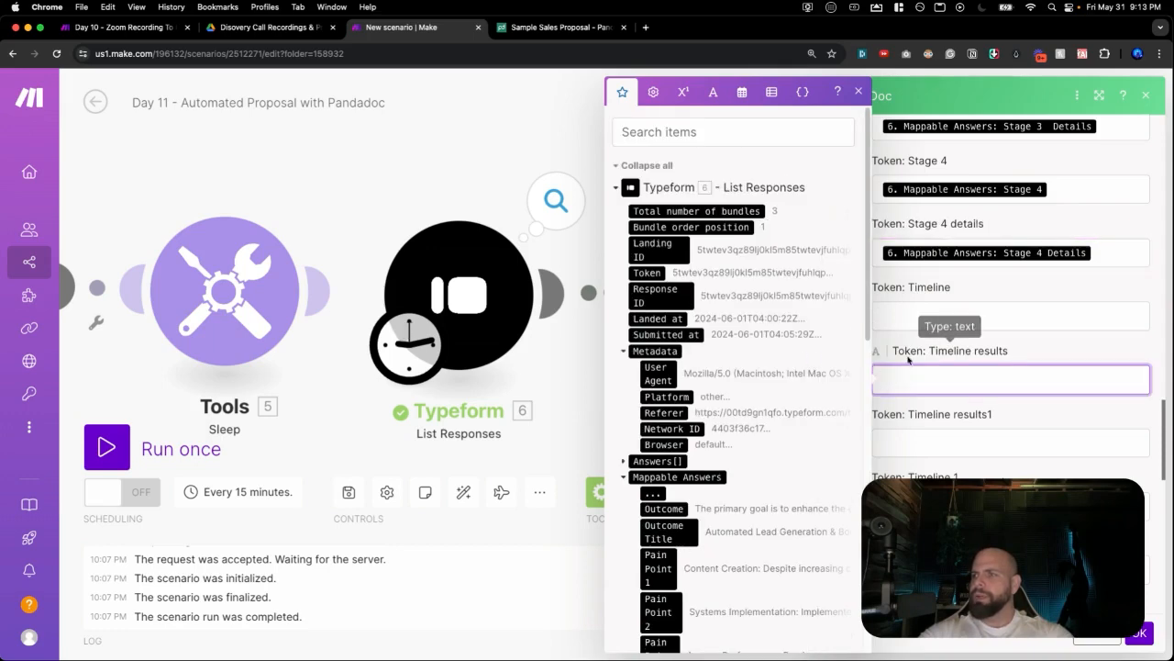
scroll(903, 367, down, 1)
click(896, 418)
scroll(895, 419, down, 2)
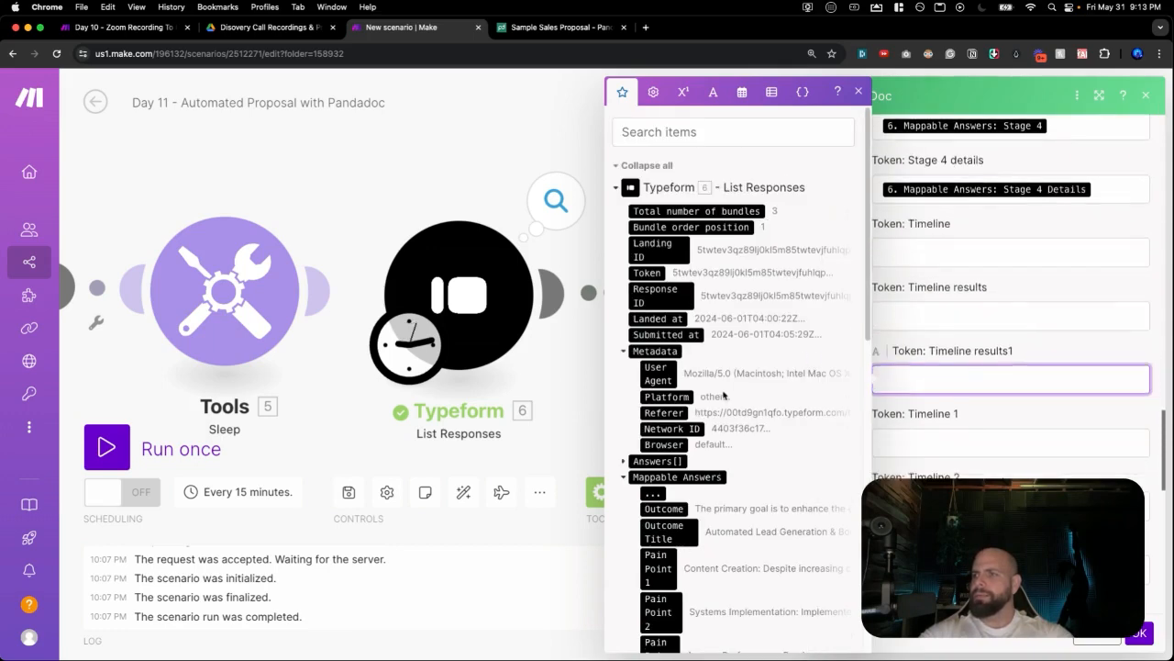
scroll(645, 386, down, 5)
scroll(645, 385, down, 4)
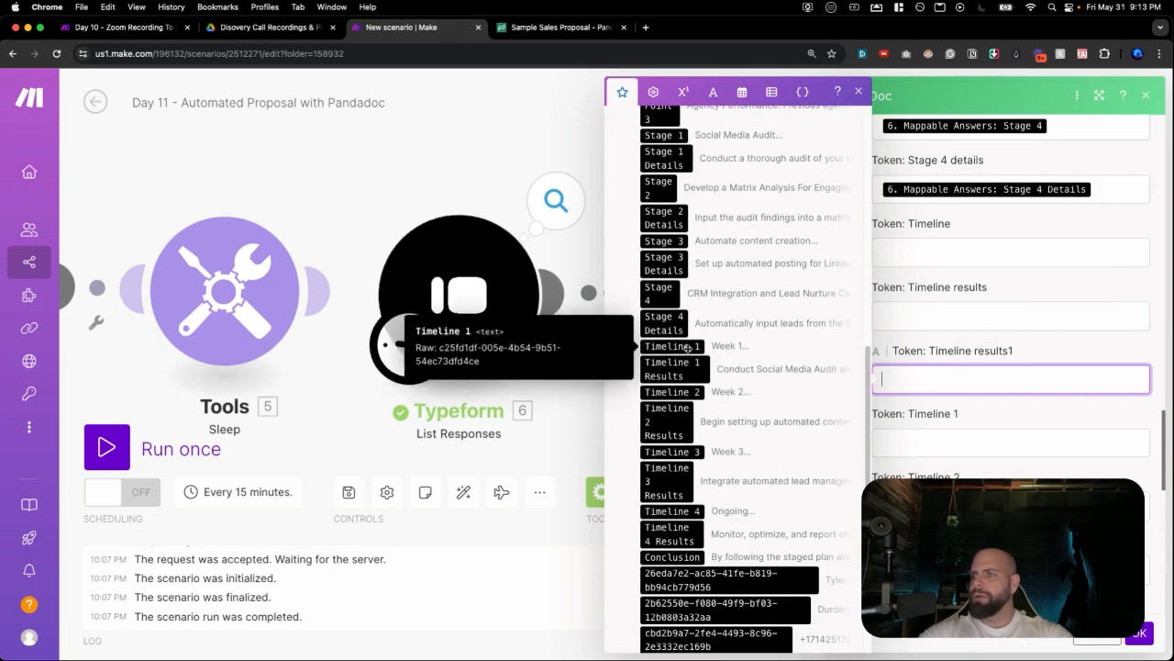
click(679, 346)
key(Tab)
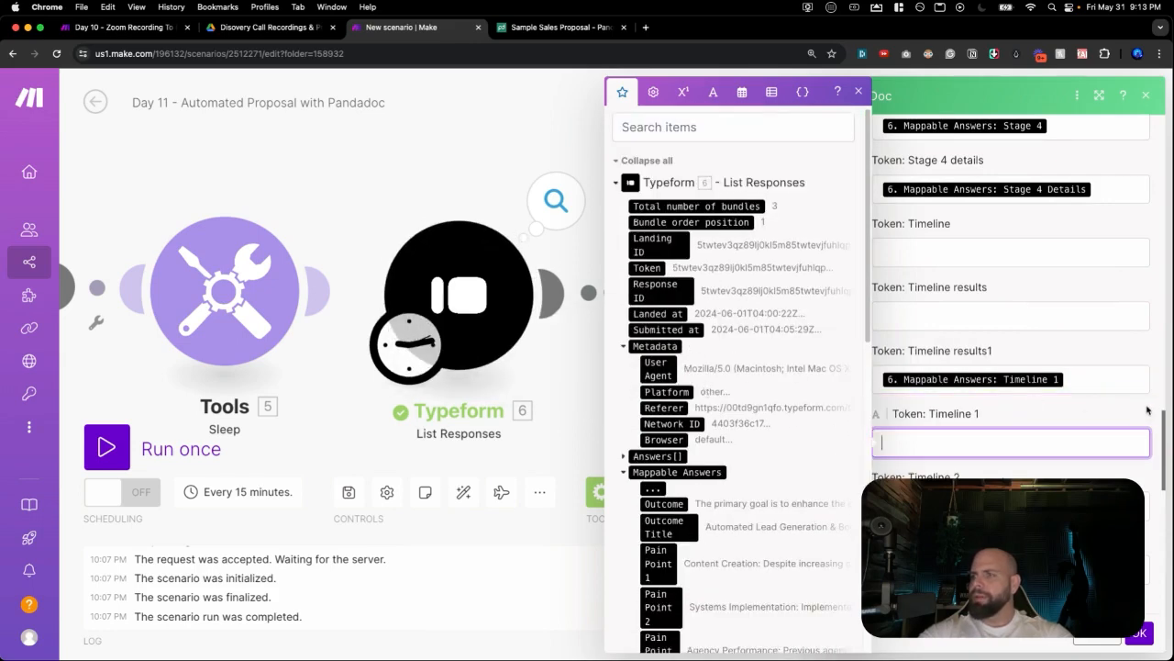
click(1112, 385)
key(BackSpace)
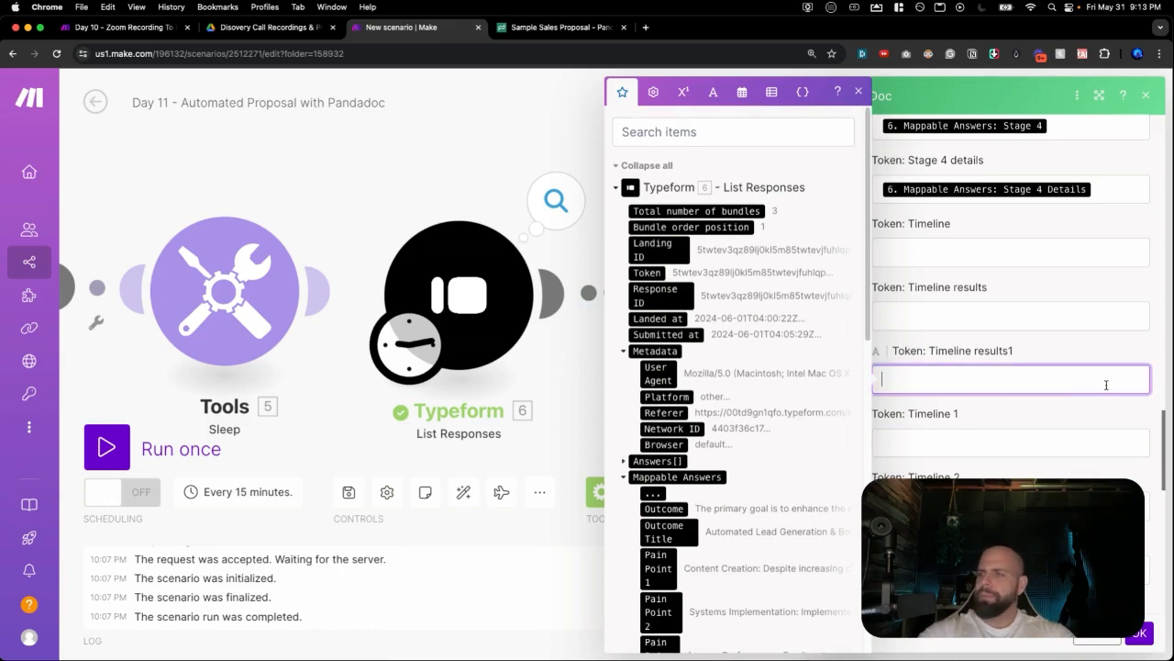
scroll(715, 415, down, 5)
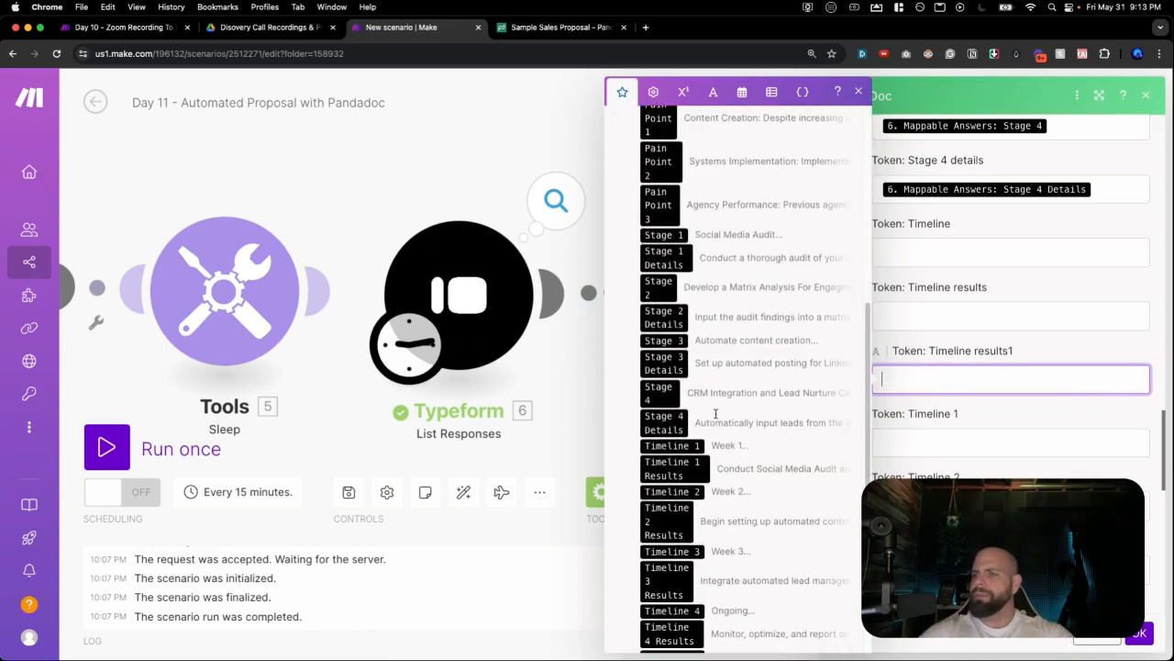
click(688, 462)
Map Timeline 2 Results, then the Timeline 3 and Timeline 4 answers and results, into their tokens.
scroll(686, 378, down, 10)
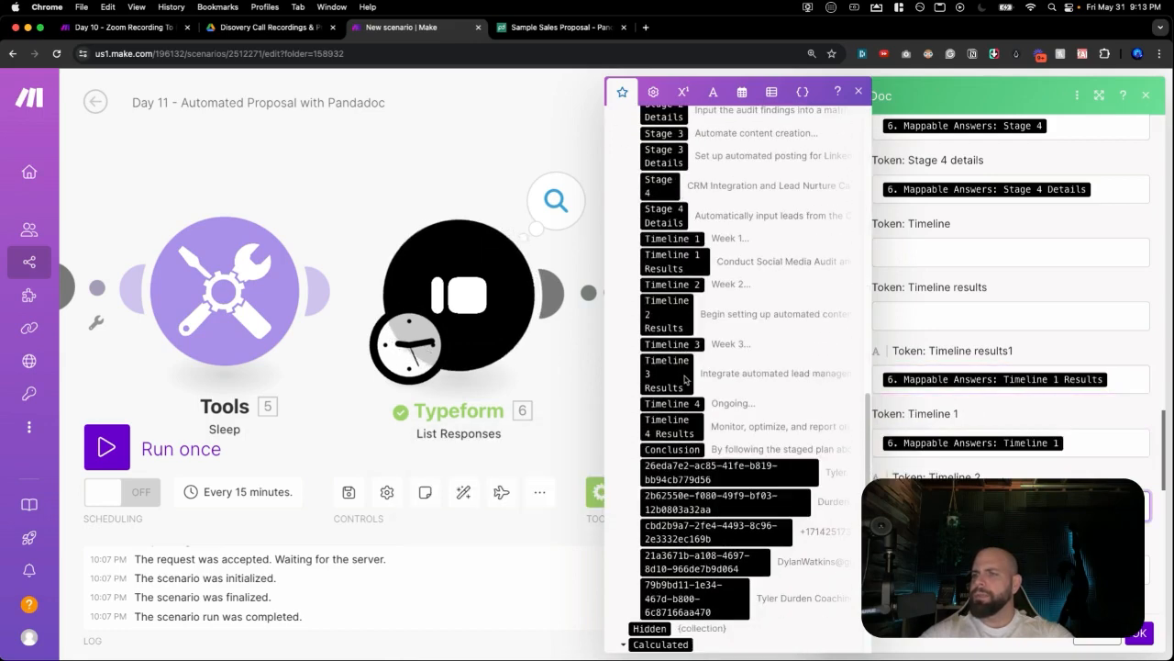
scroll(684, 358, up, 5)
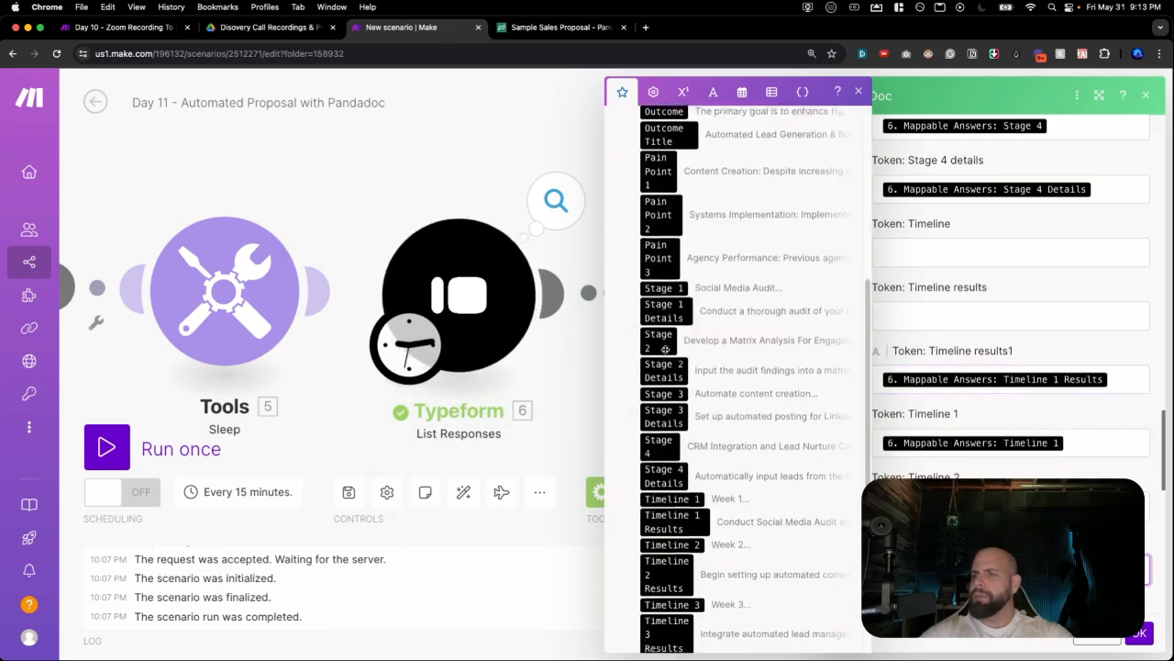
scroll(664, 358, down, 4)
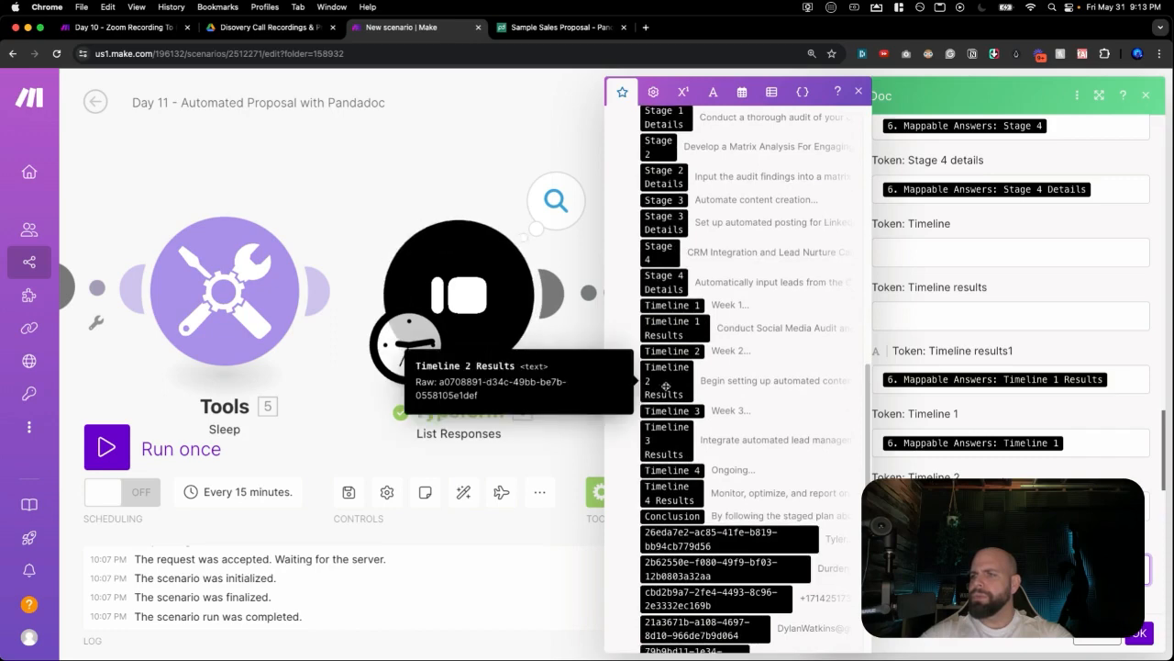
click(664, 378)
scroll(667, 385, down, 7)
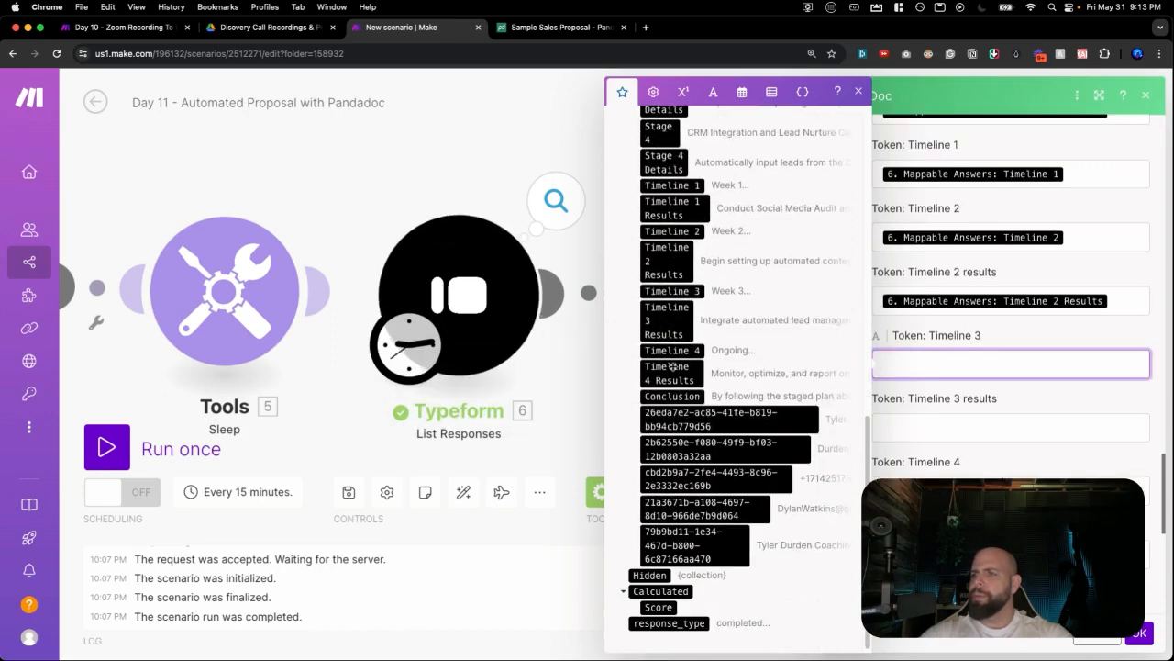
click(671, 290)
scroll(675, 349, down, 5)
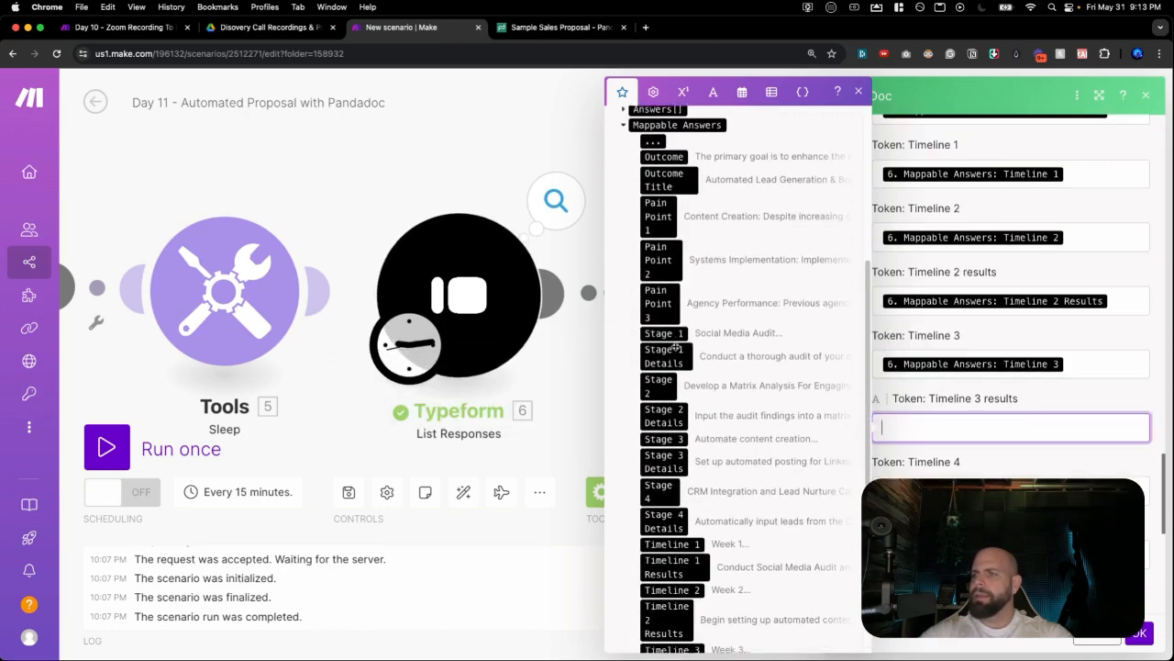
scroll(674, 349, down, 3)
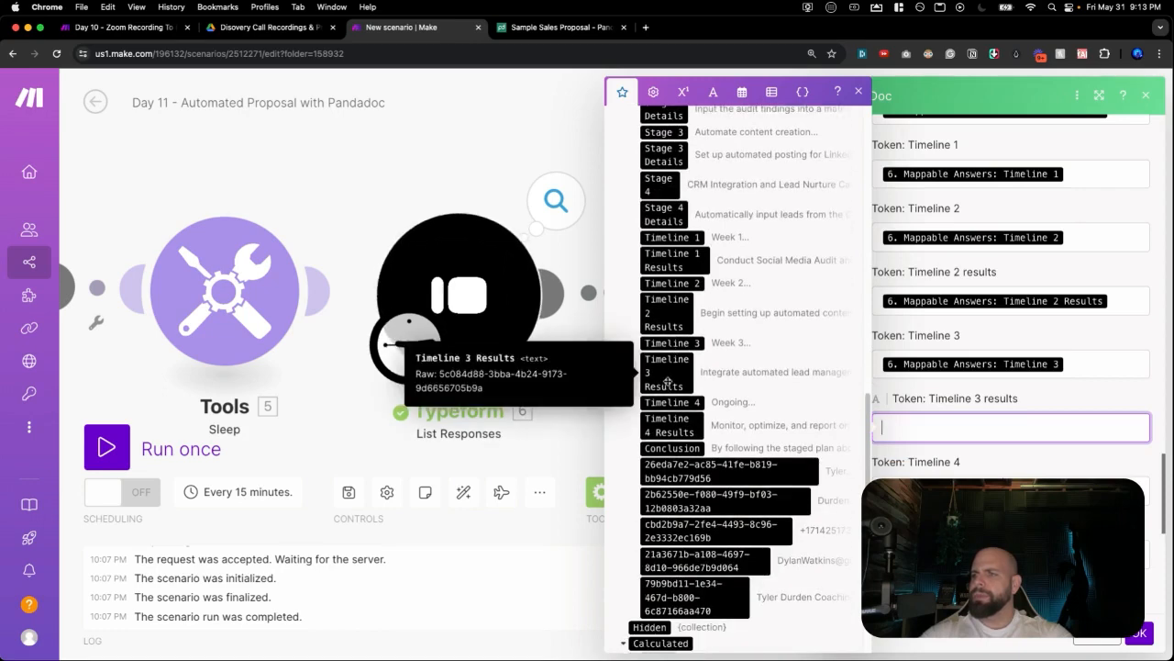
click(667, 371)
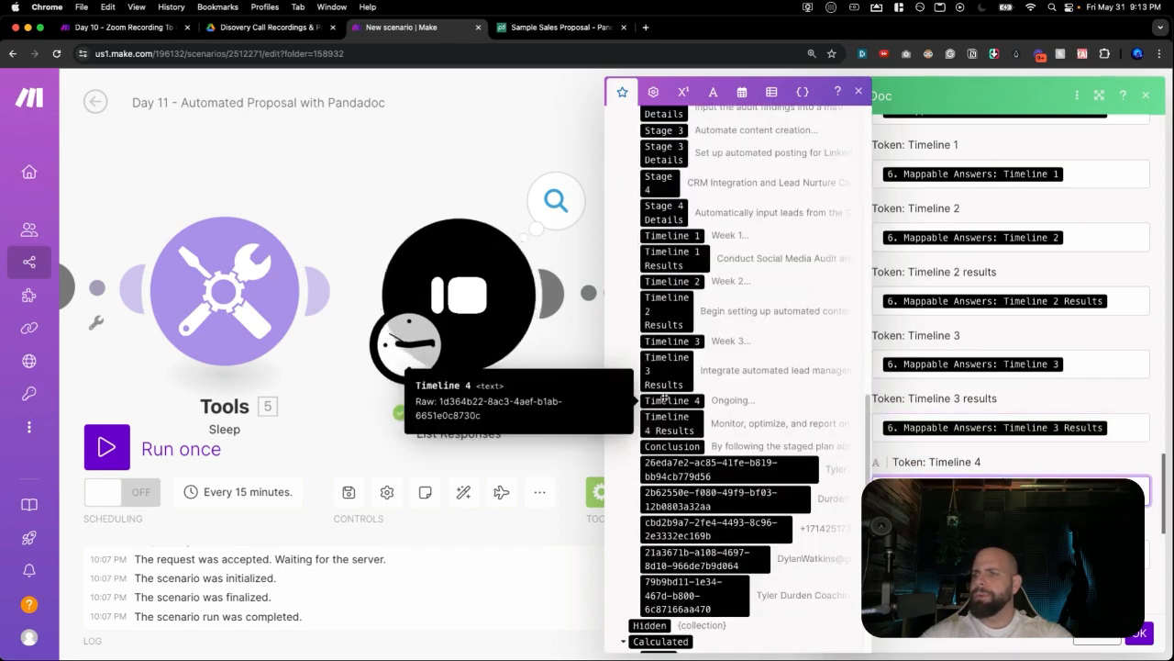
click(664, 400)
scroll(664, 398, down, 10)
scroll(665, 398, down, 5)
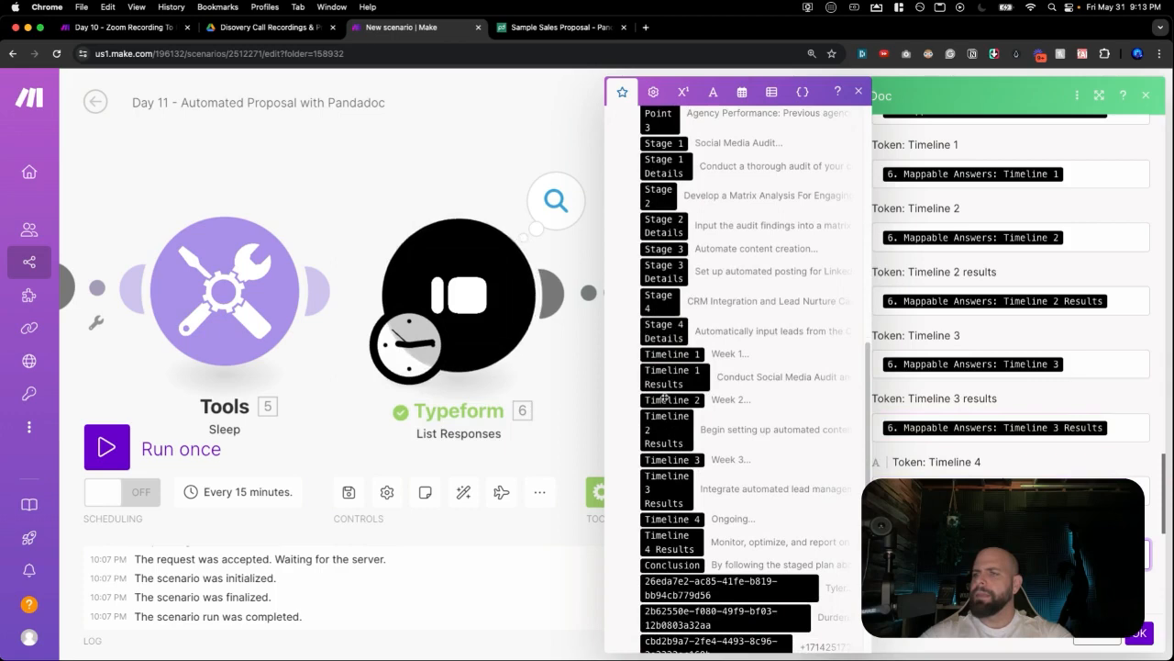
scroll(667, 384, down, 1)
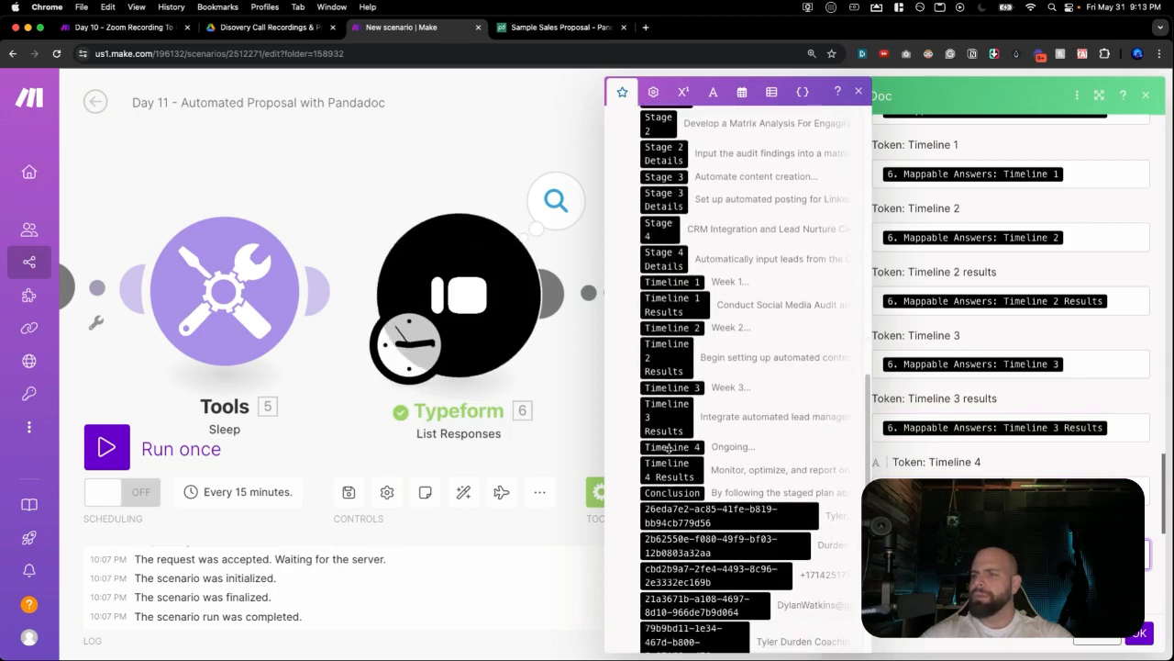
click(670, 470)
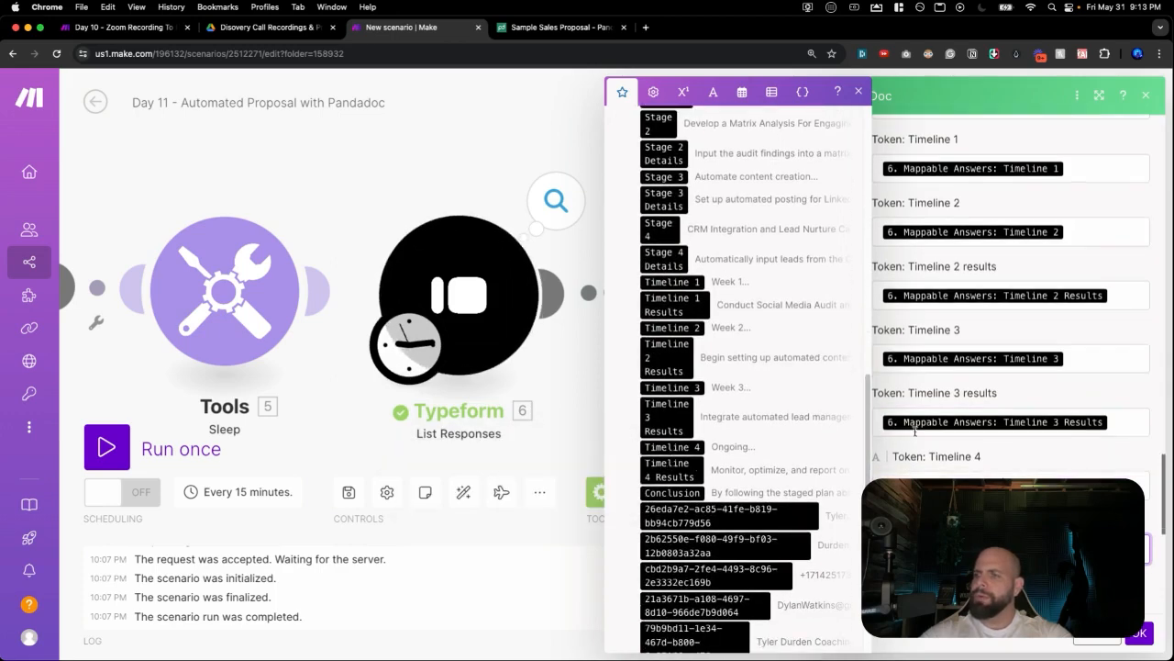
scroll(919, 429, down, 1)
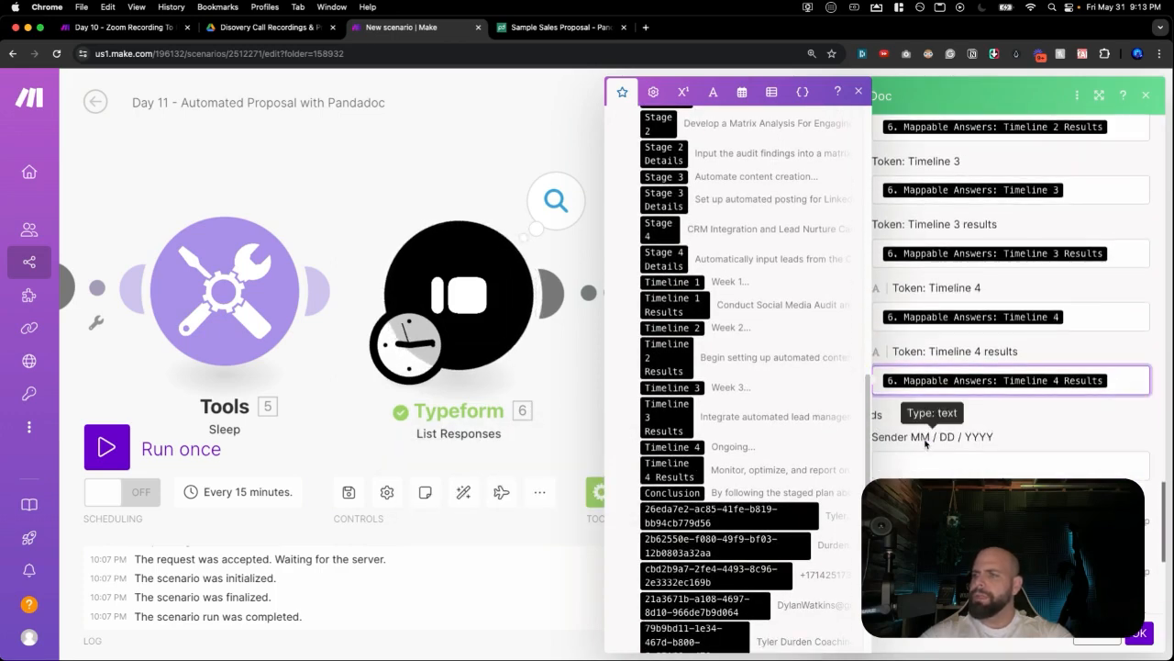
Close the answers list and set Send a document to Yes so the proposal goes to the recipient.
click(955, 402)
scroll(954, 402, down, 1)
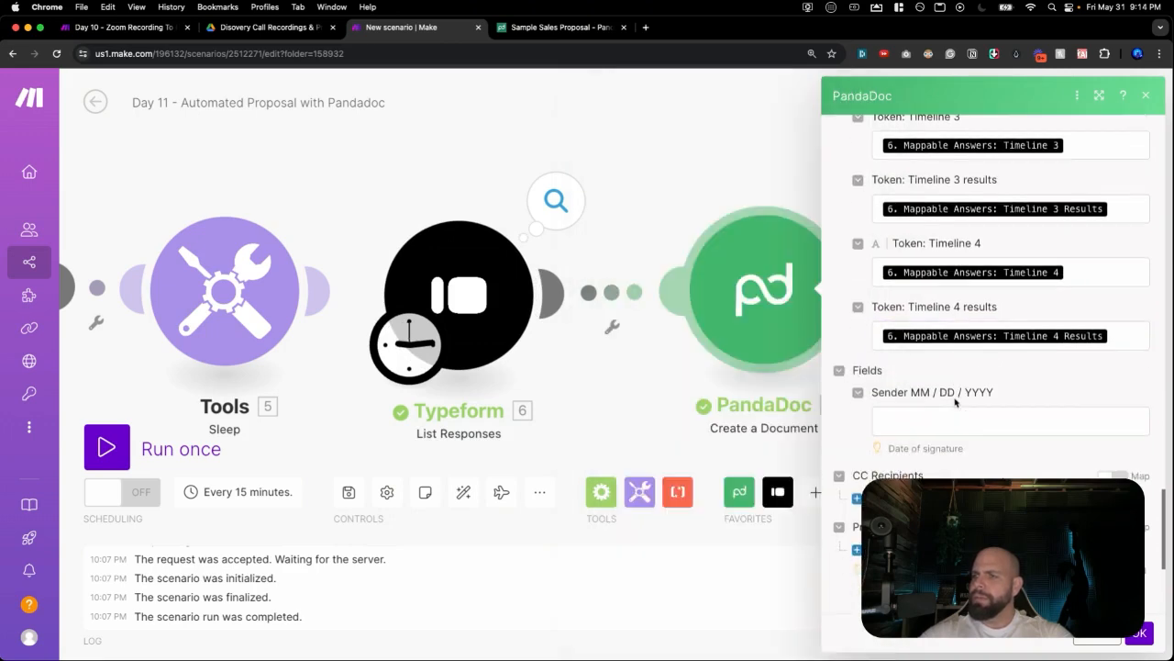
scroll(993, 405, down, 1)
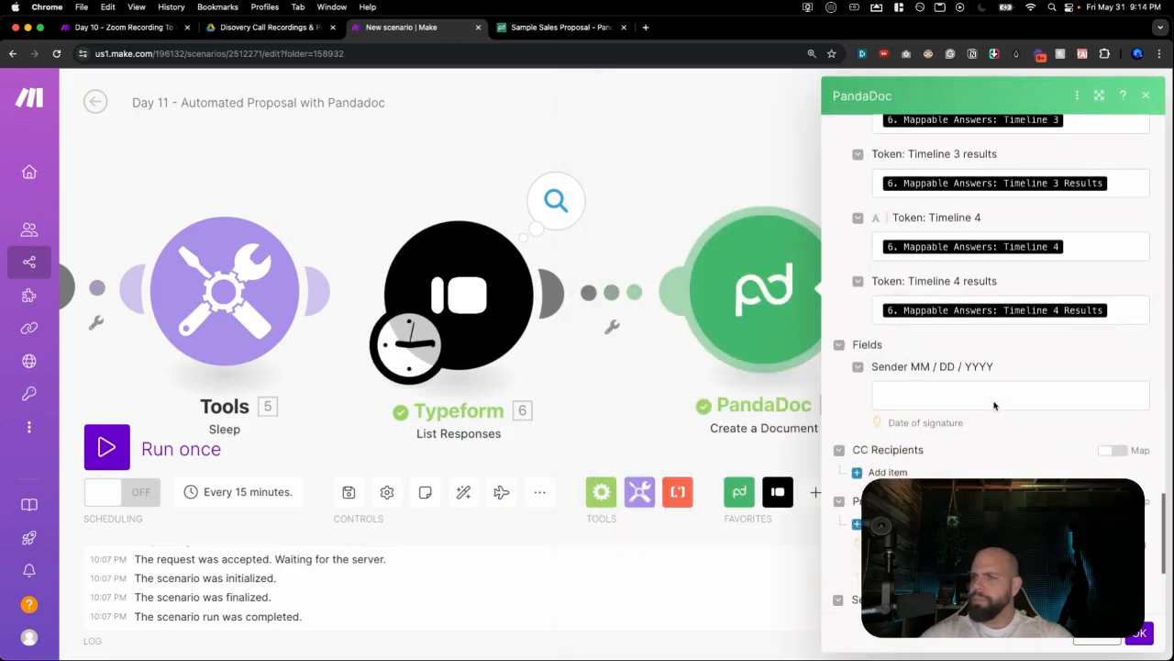
scroll(994, 405, down, 2)
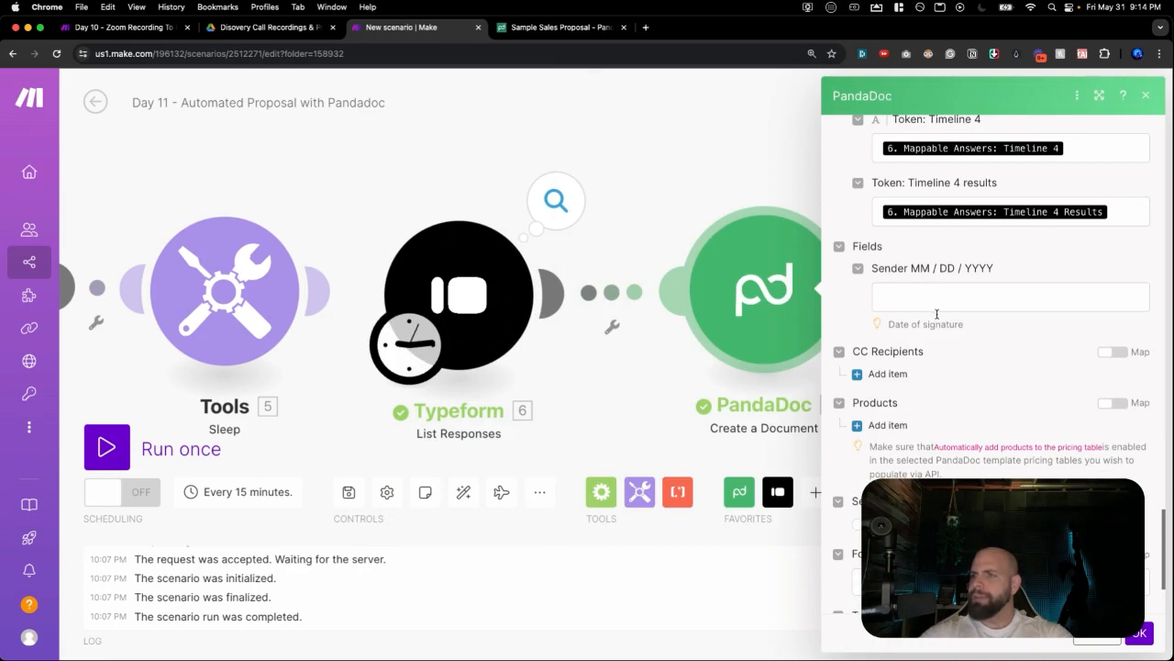
scroll(935, 317, down, 3)
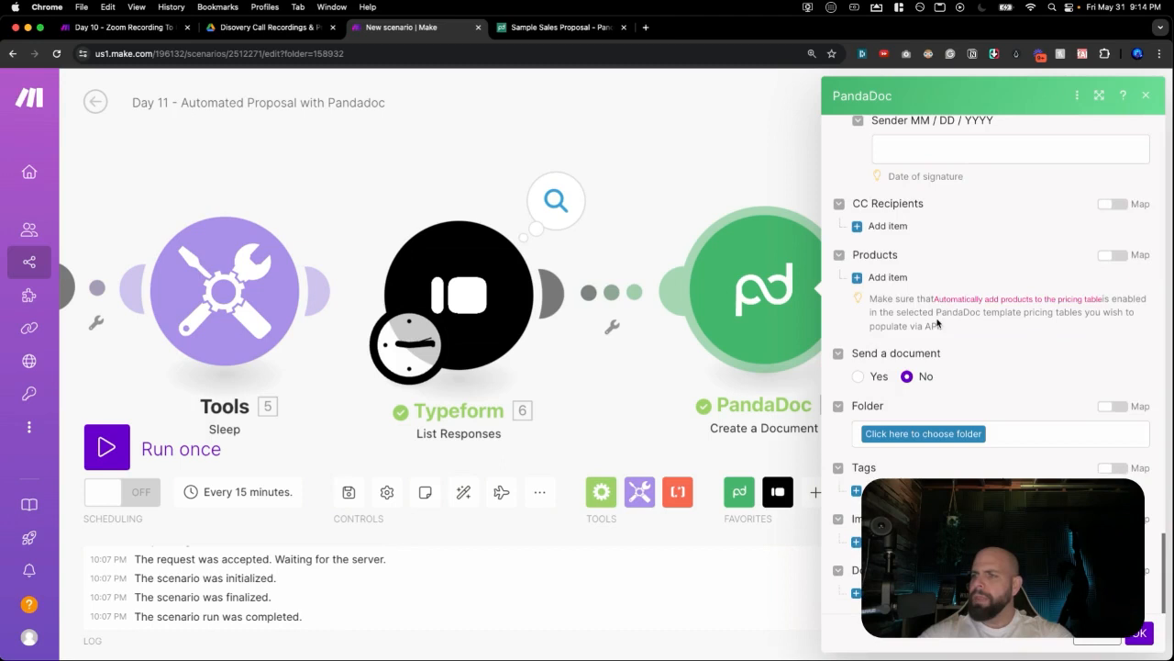
scroll(929, 310, up, 5)
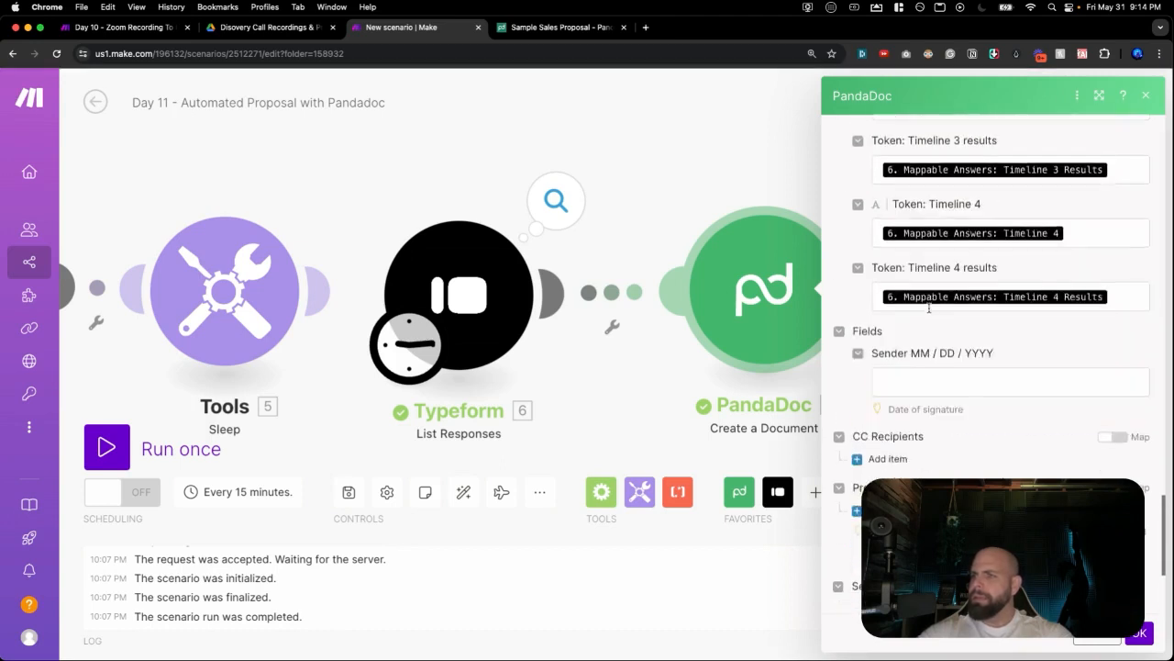
scroll(911, 376, down, 3)
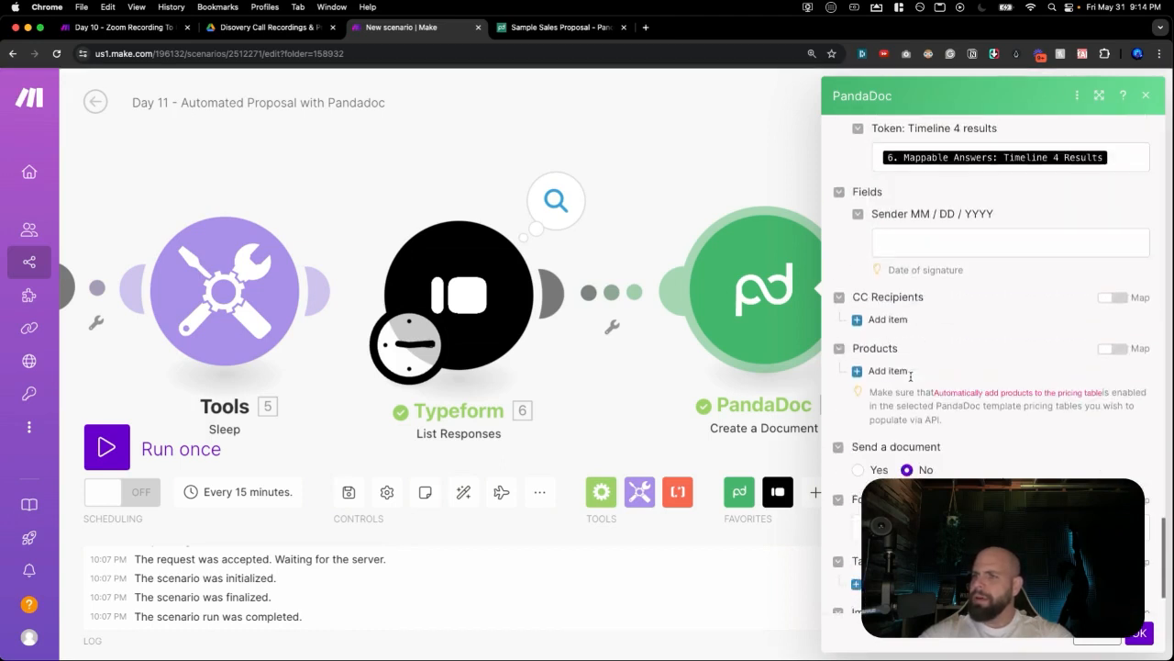
click(860, 470)
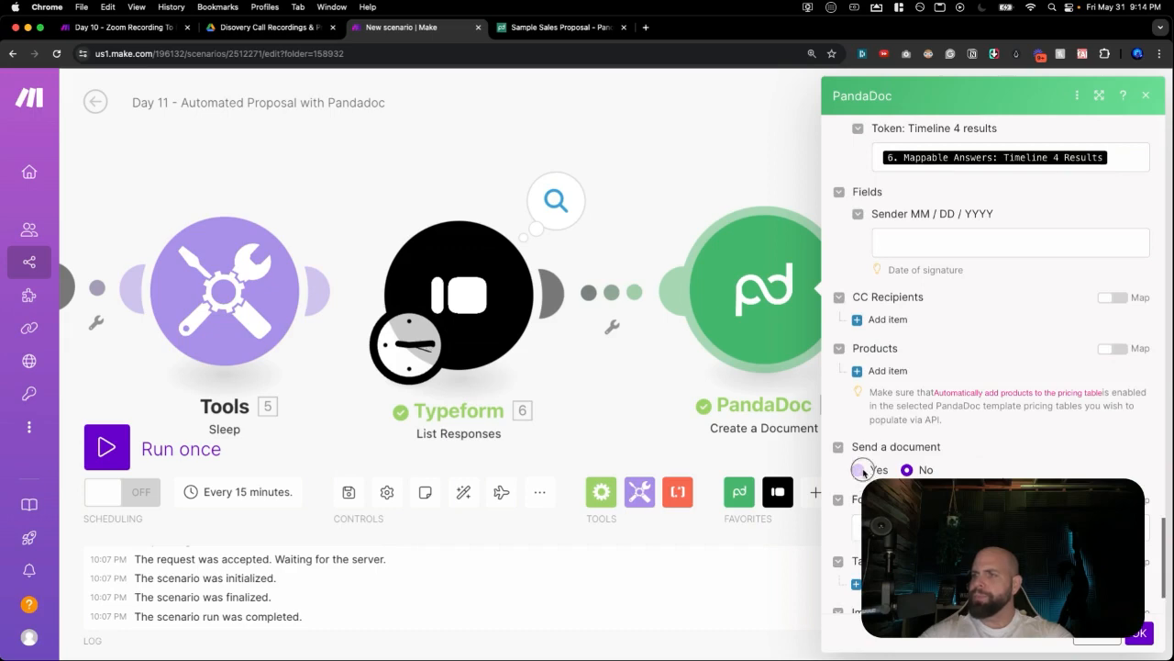
Set the email subject to 'Your Propsal is Ready' followed by the client's mapped first name.
scroll(874, 457, down, 3)
click(875, 394)
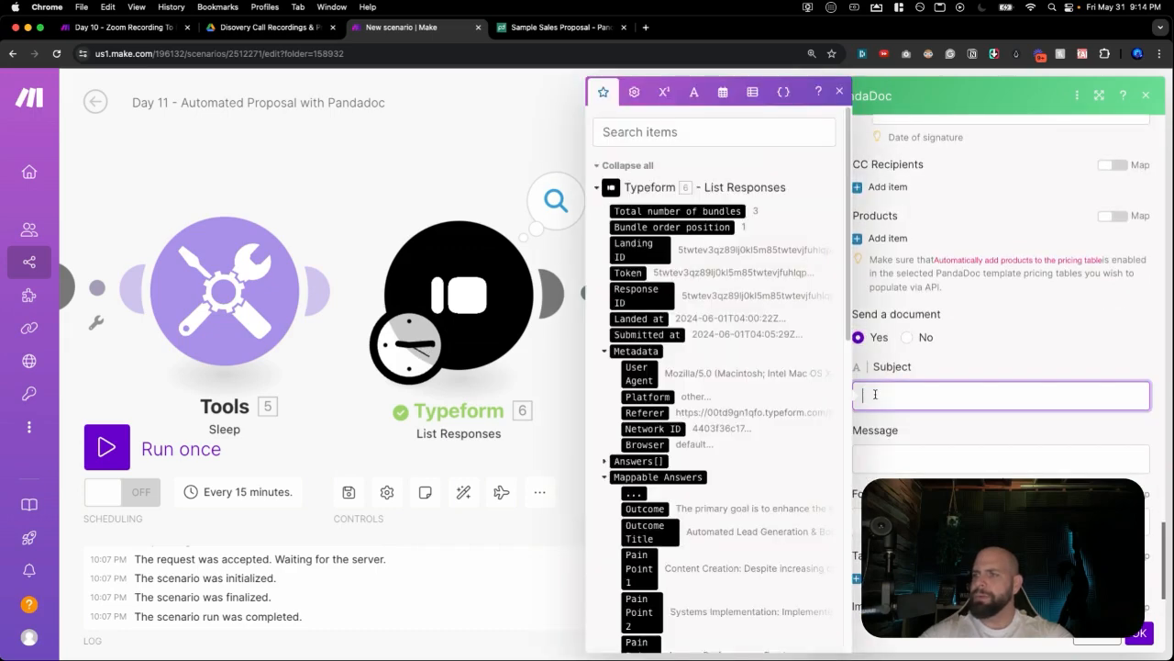
text(Y)
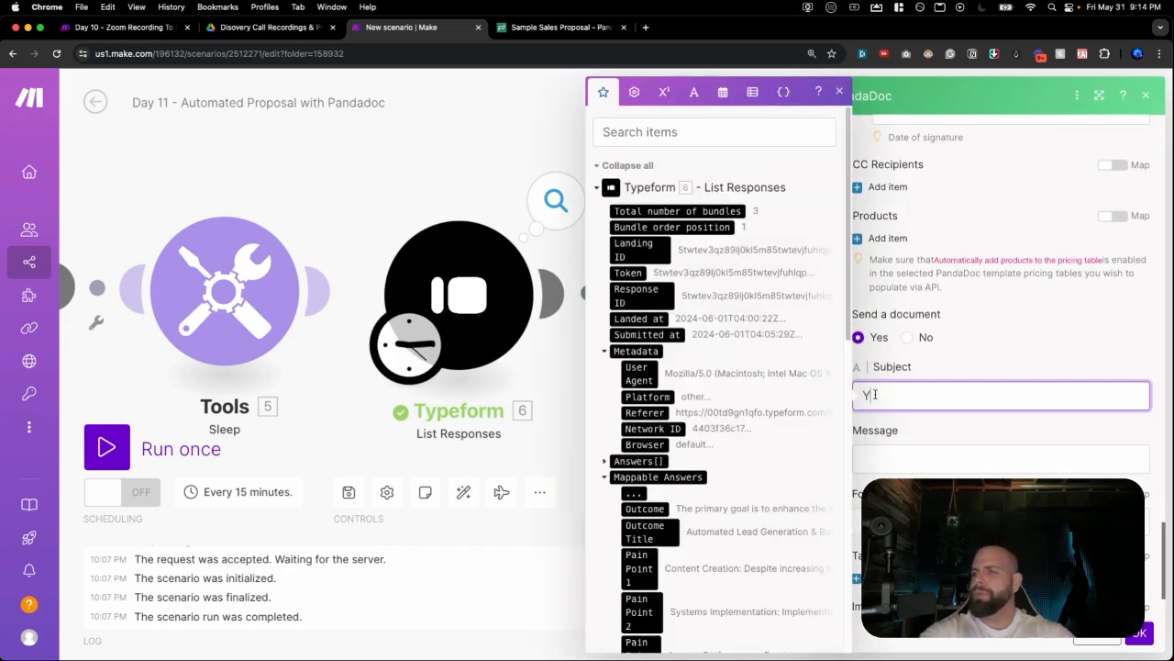
text(our Propsal)
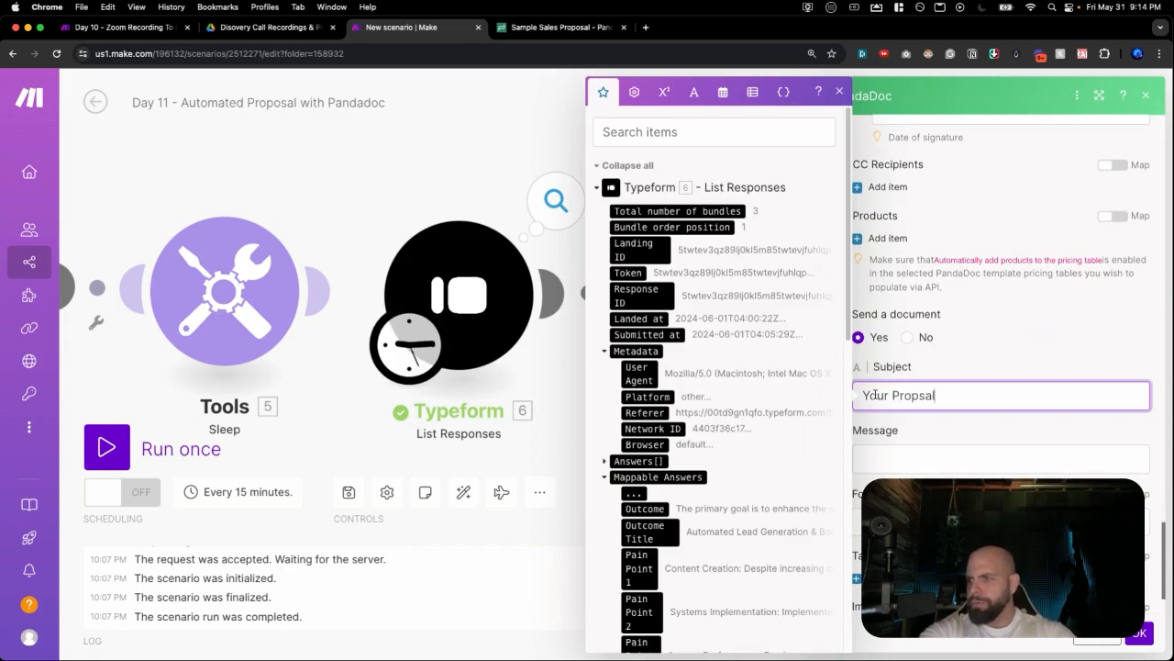
text( is Ready)
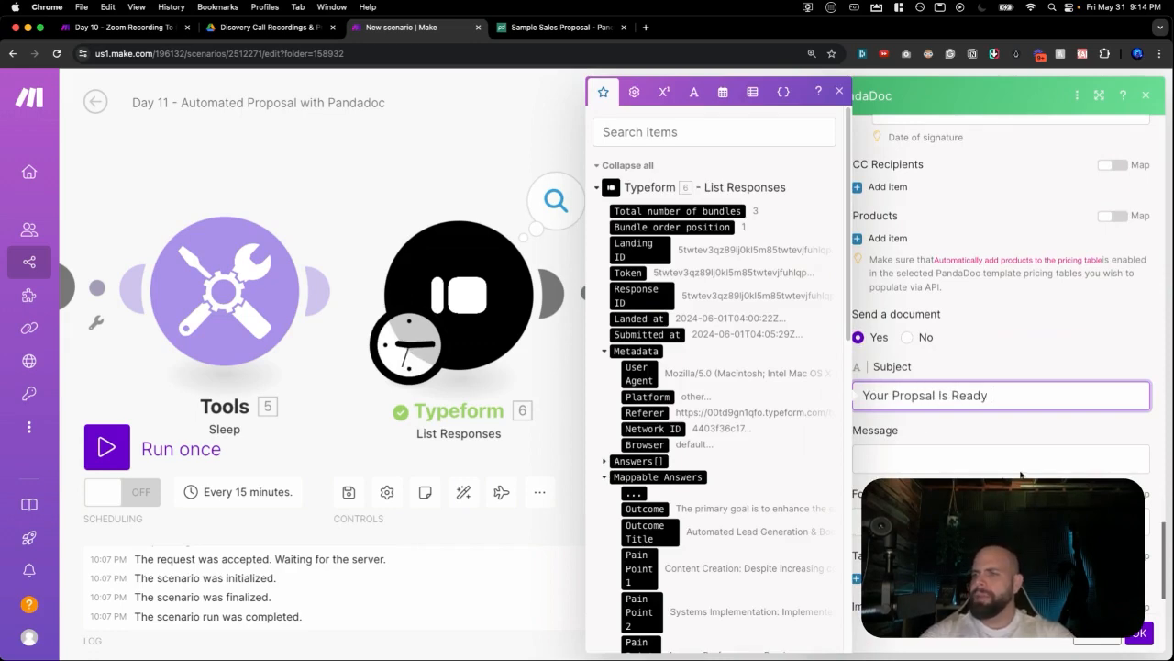
scroll(649, 445, down, 5)
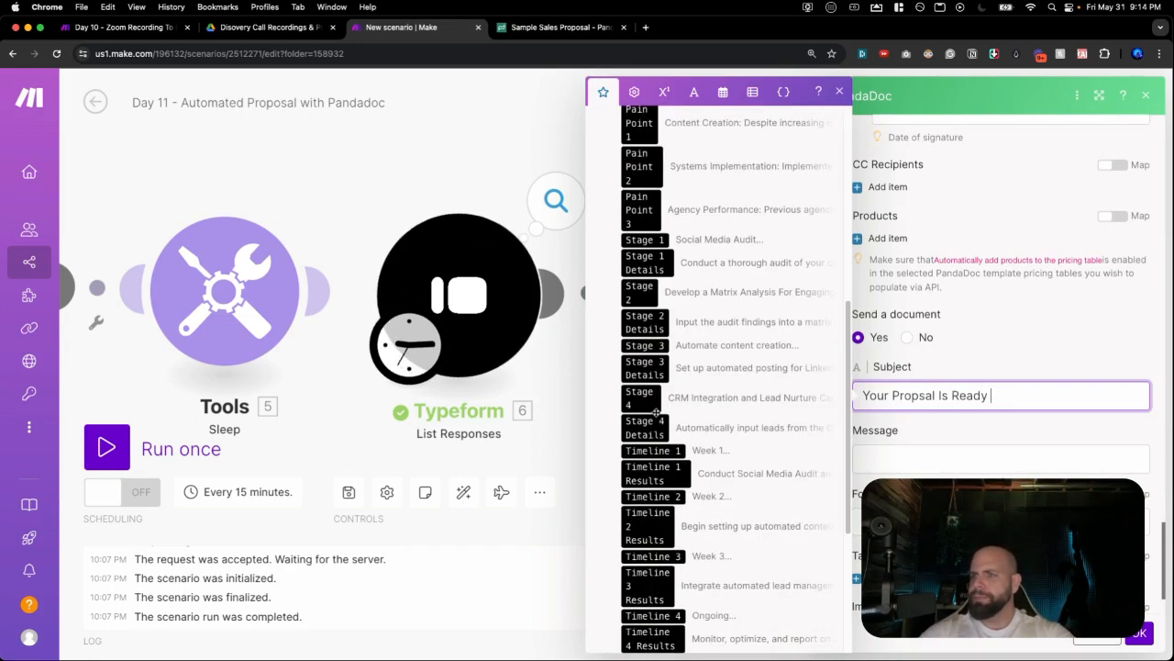
scroll(655, 413, down, 5)
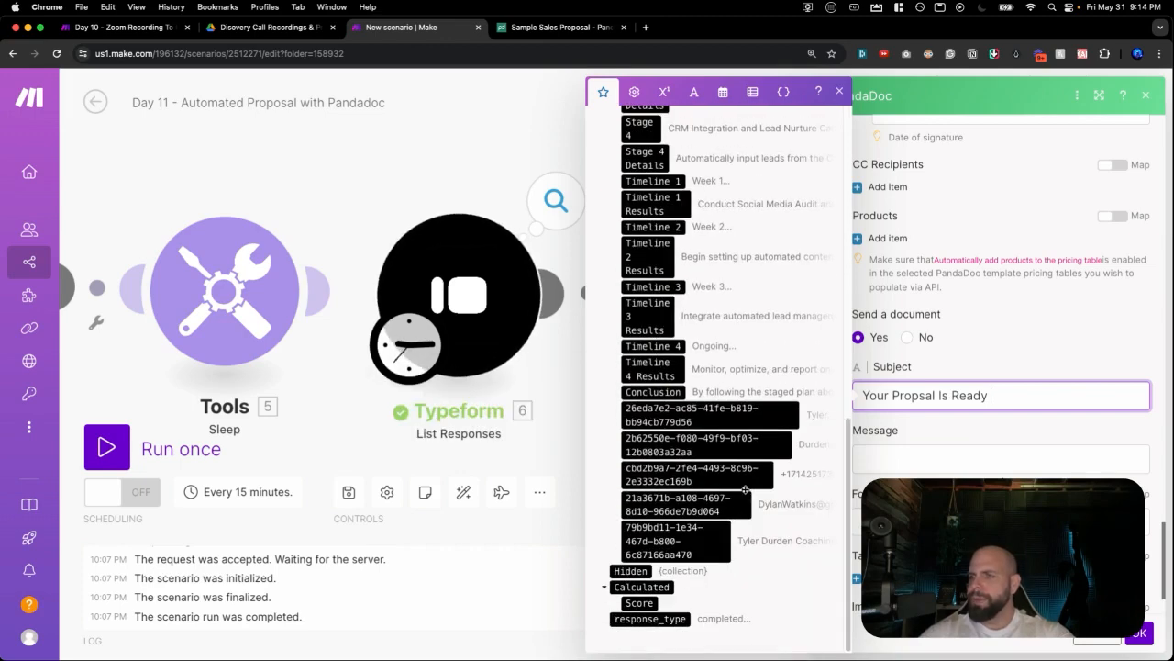
click(759, 422)
Write the message 'Hi' followed by the client's mapped first name.
click(955, 489)
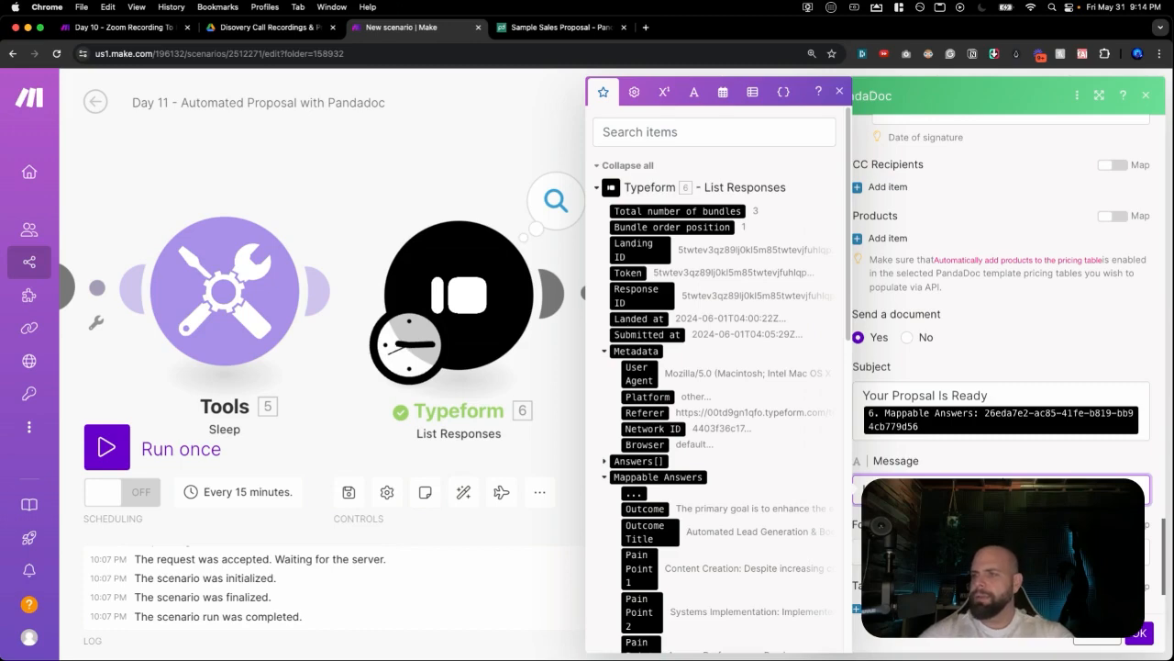
text(Hi)
scroll(742, 479, down, 15)
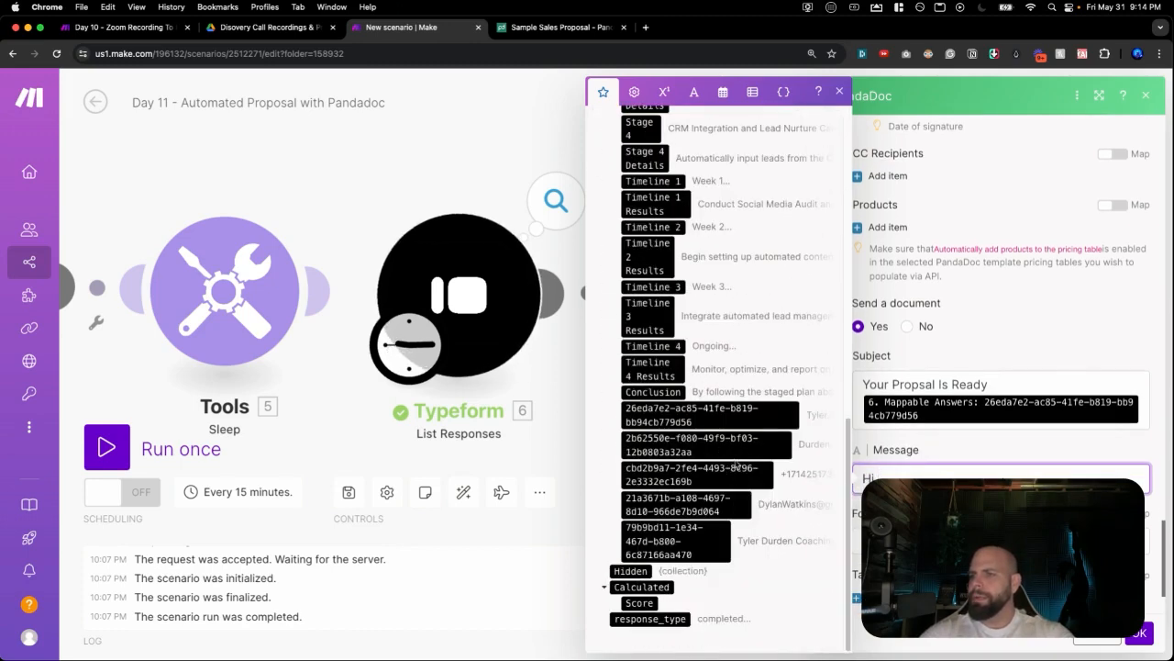
click(739, 418)
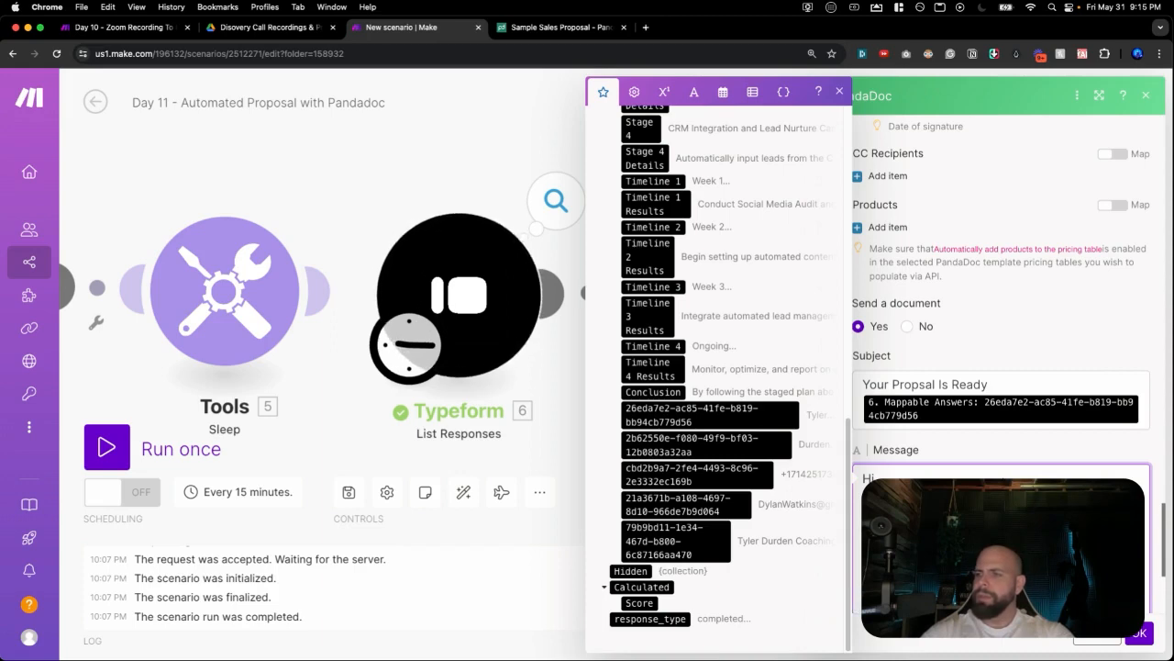
scroll(1009, 349, down, 1)
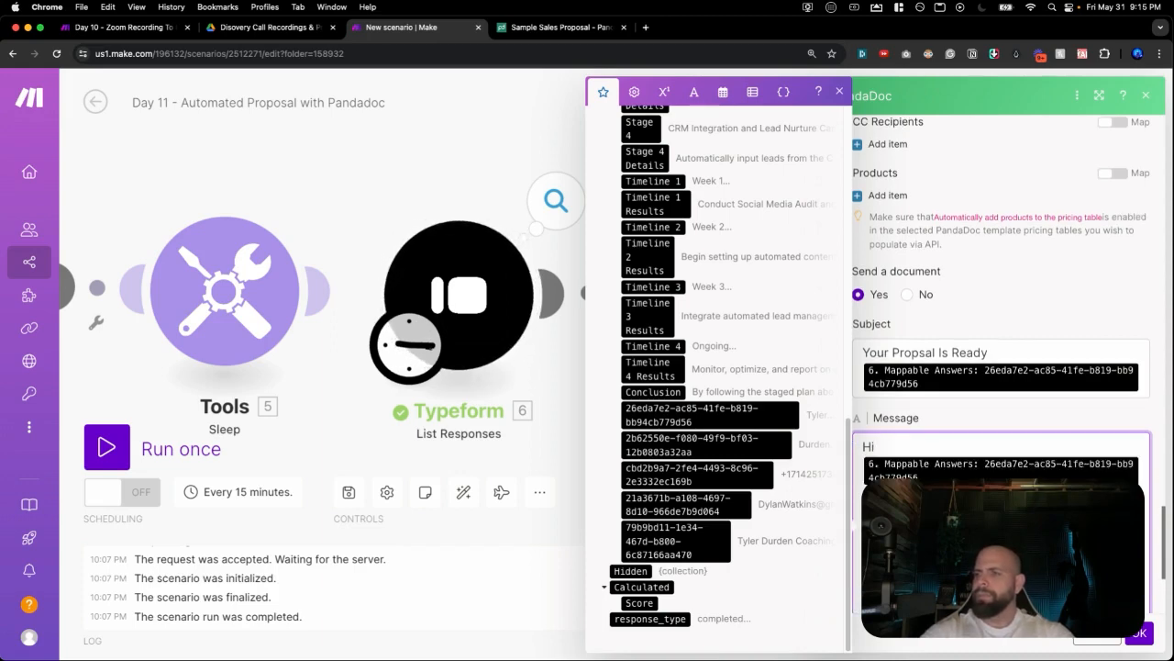
scroll(1003, 376, down, 1)
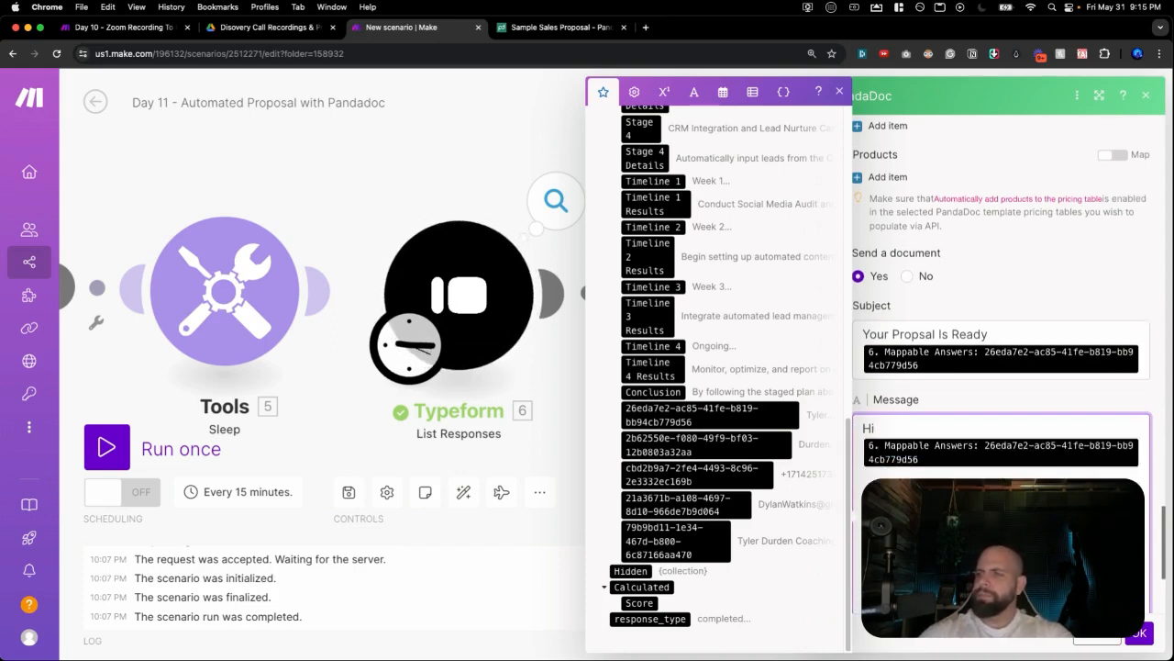
scroll(967, 370, down, 5)
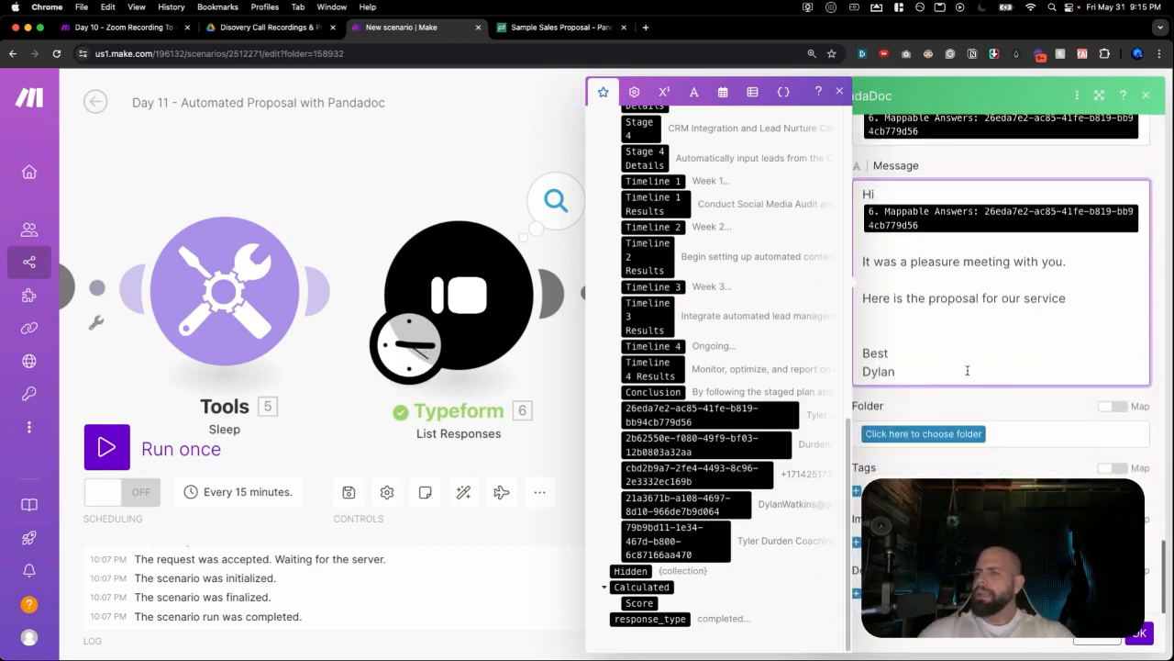
click(1001, 407)
scroll(994, 404, up, 5)
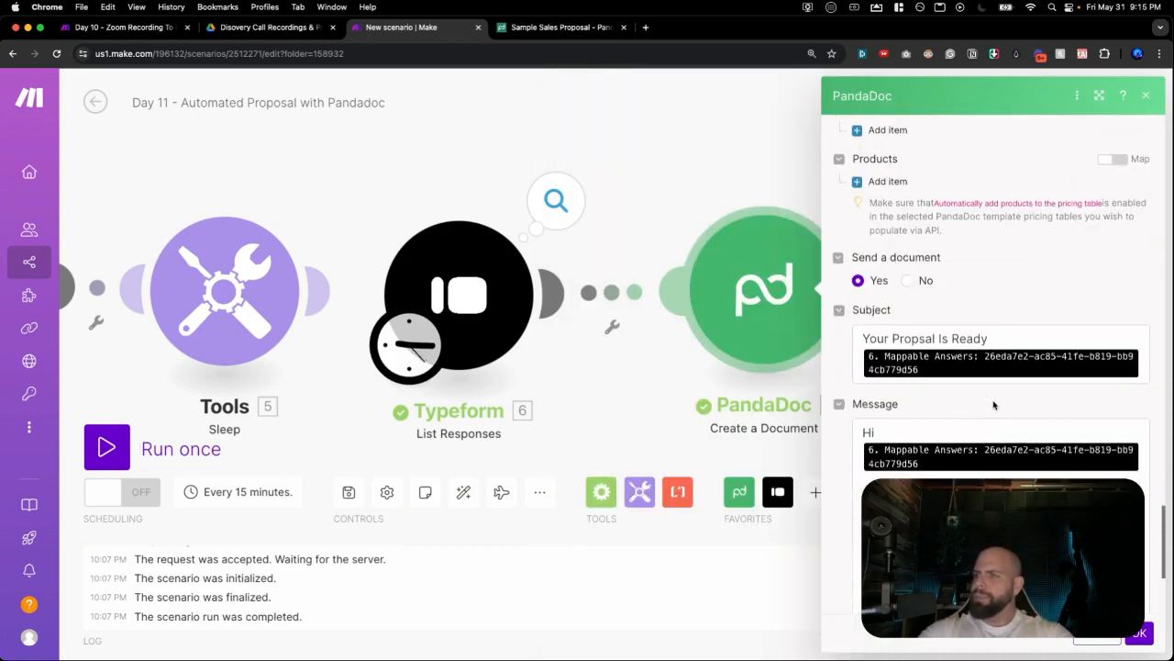
scroll(993, 402, up, 1)
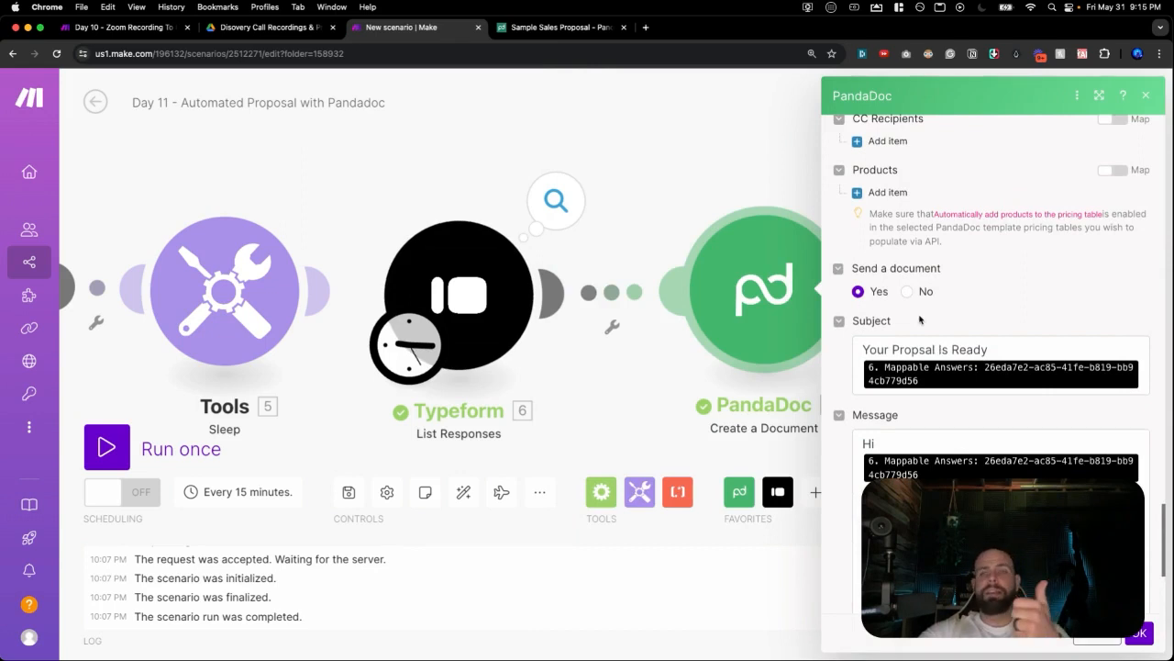
mouse_move(915, 376)
scroll(920, 444, down, 3)
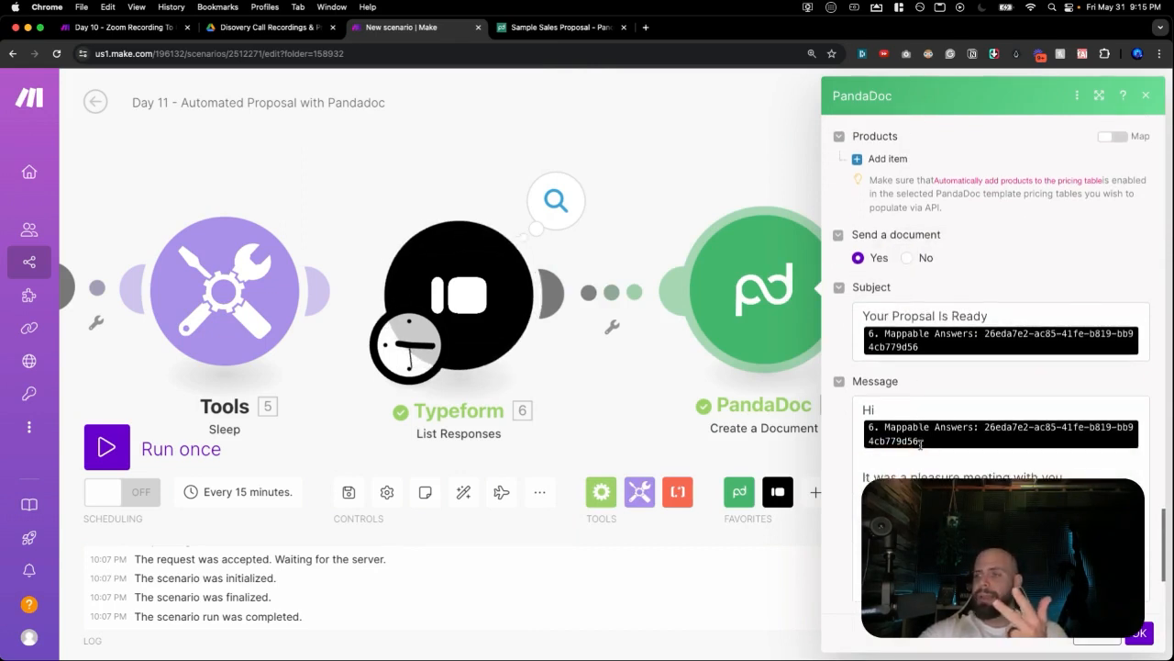
mouse_move(921, 440)
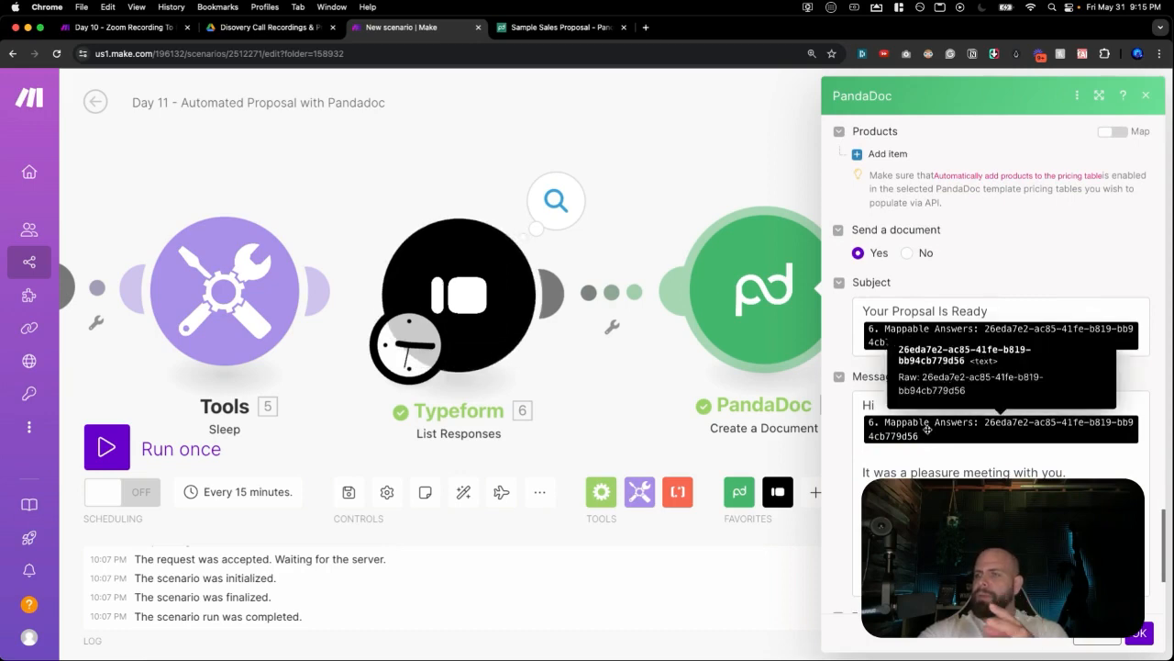
scroll(927, 426, down, 10)
scroll(927, 426, up, 10)
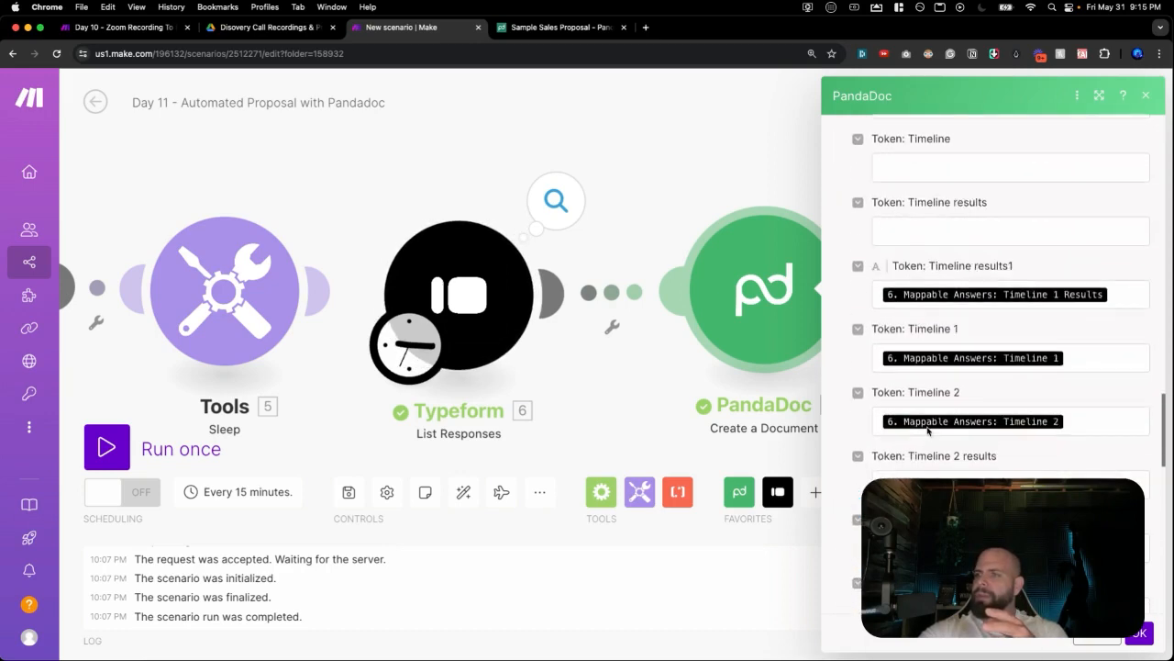
scroll(926, 428, up, 15)
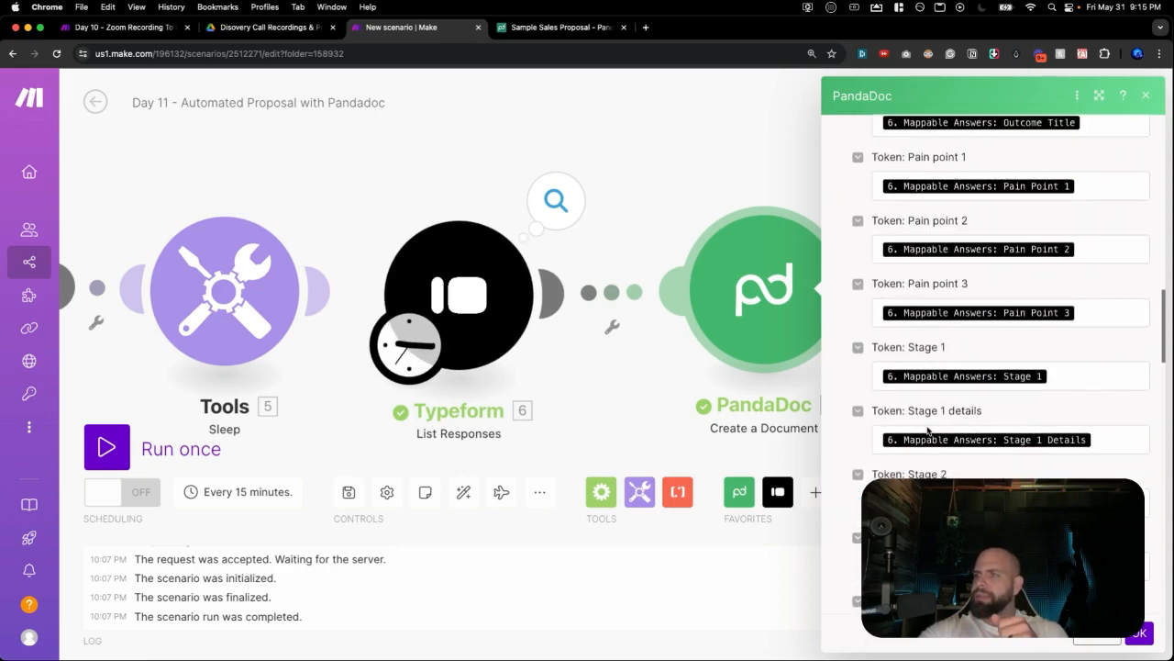
scroll(927, 426, up, 10)
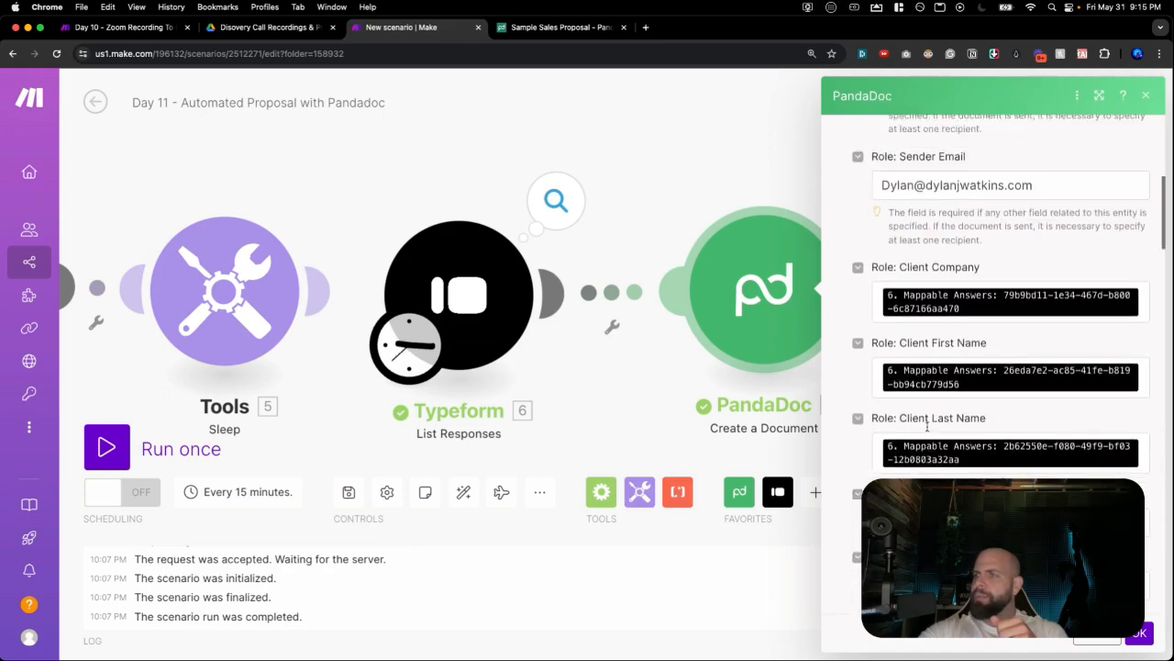
scroll(926, 426, up, 2)
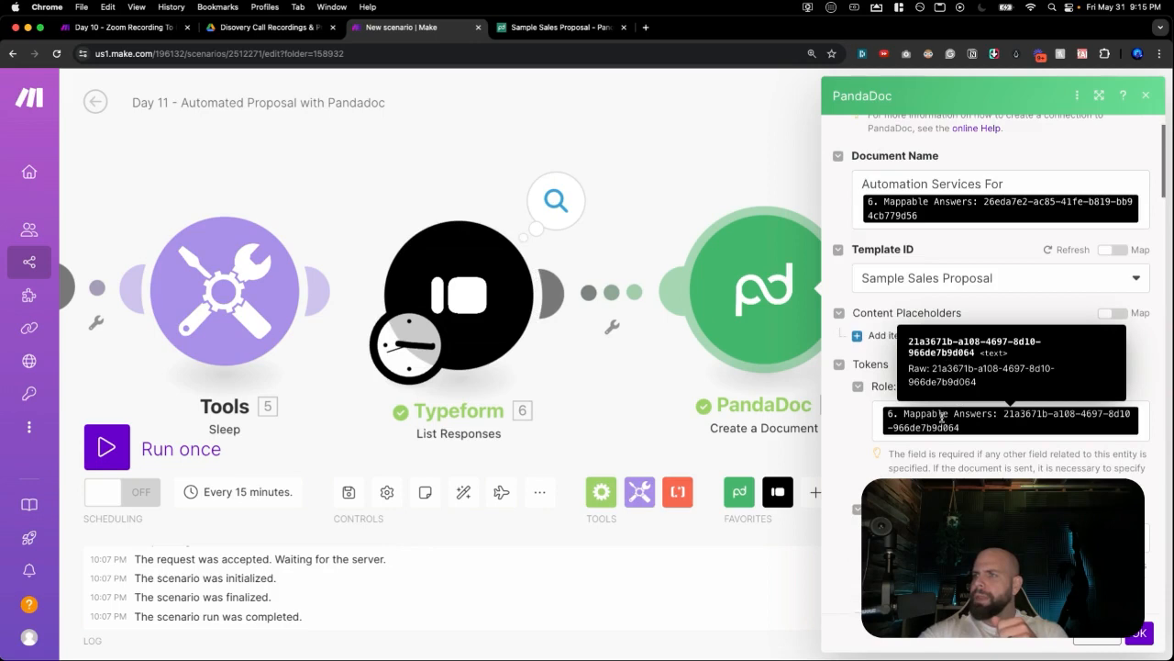
scroll(941, 418, down, 20)
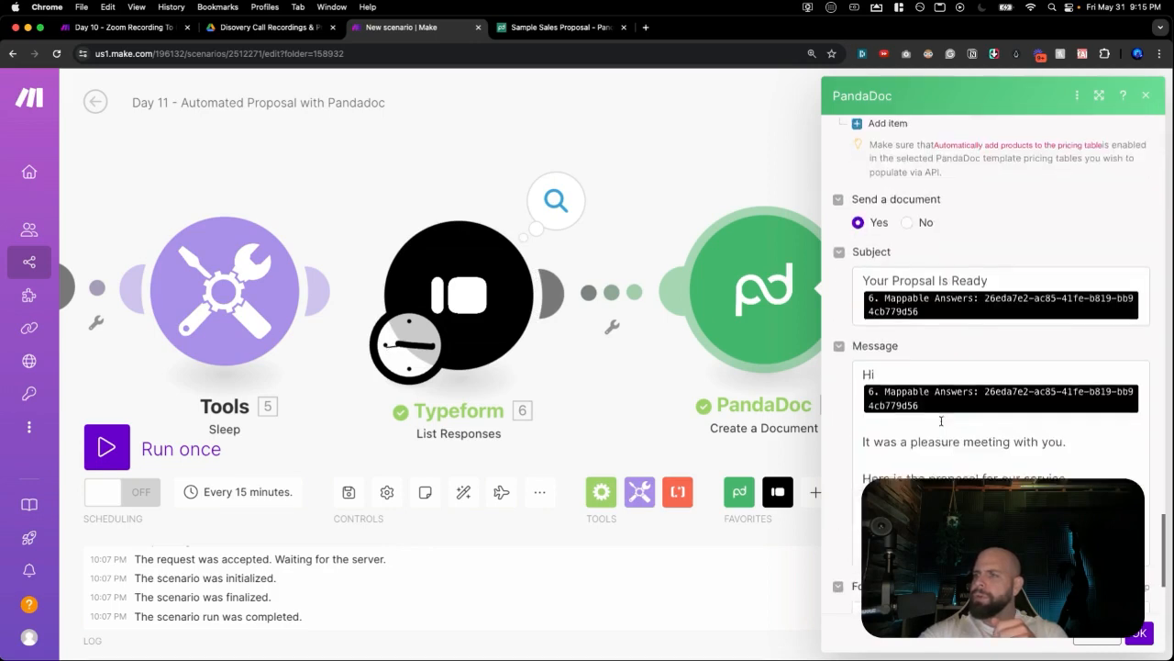
scroll(941, 421, down, 5)
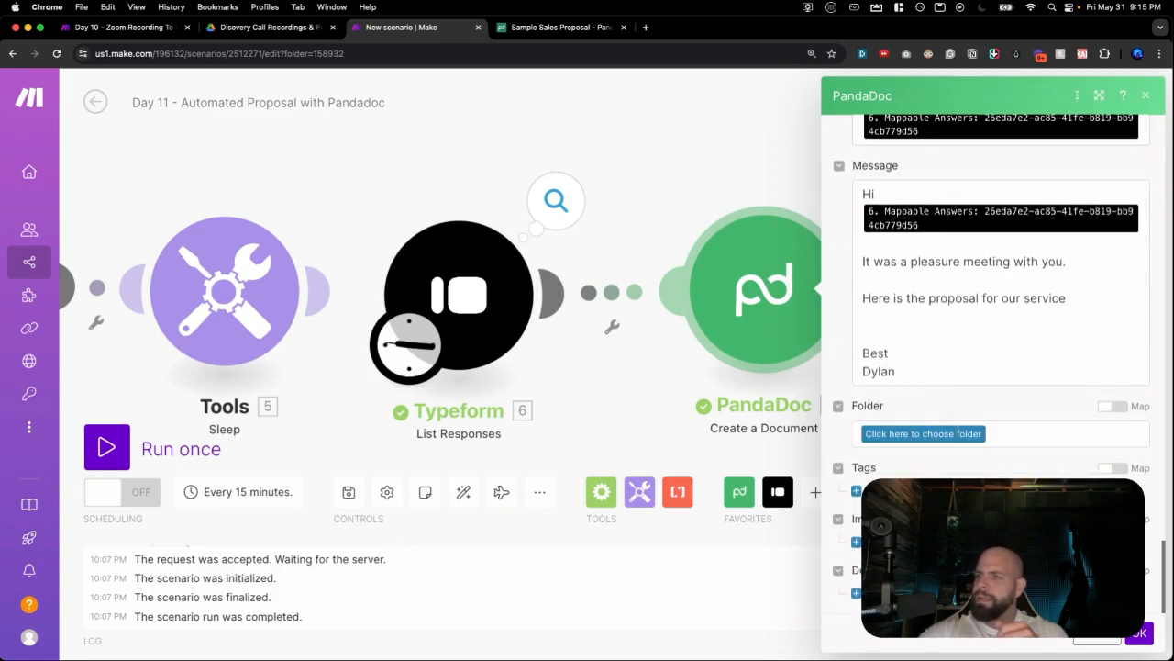
click(1139, 633)
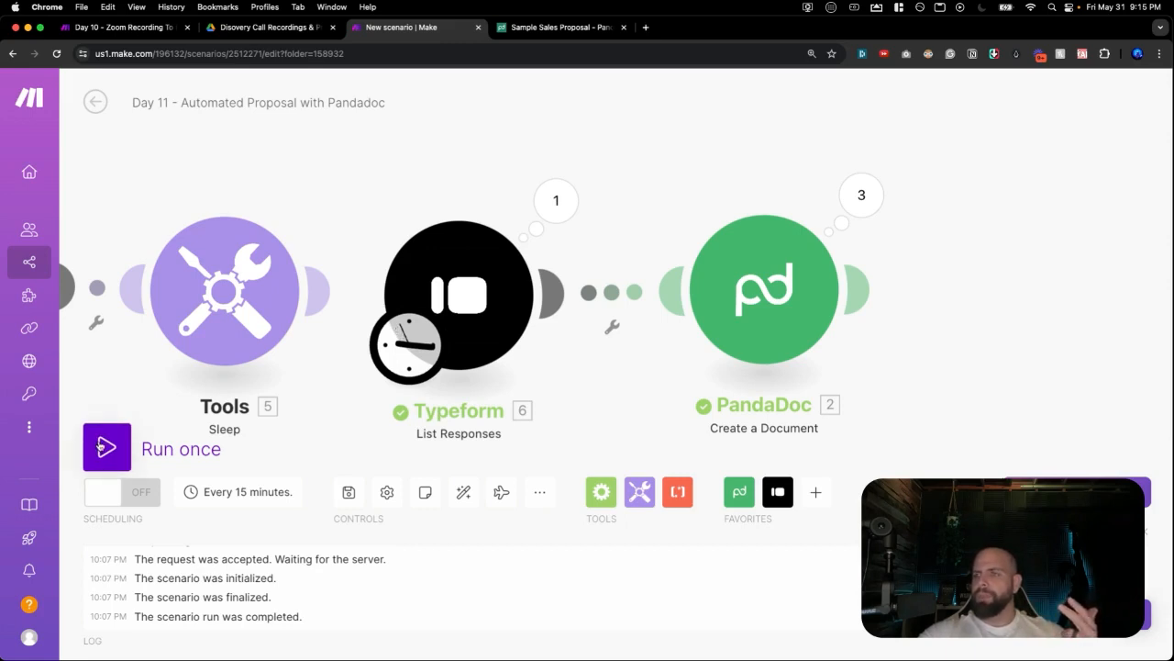
Run the scenario once until it completes, then open a new browser tab.
click(104, 447)
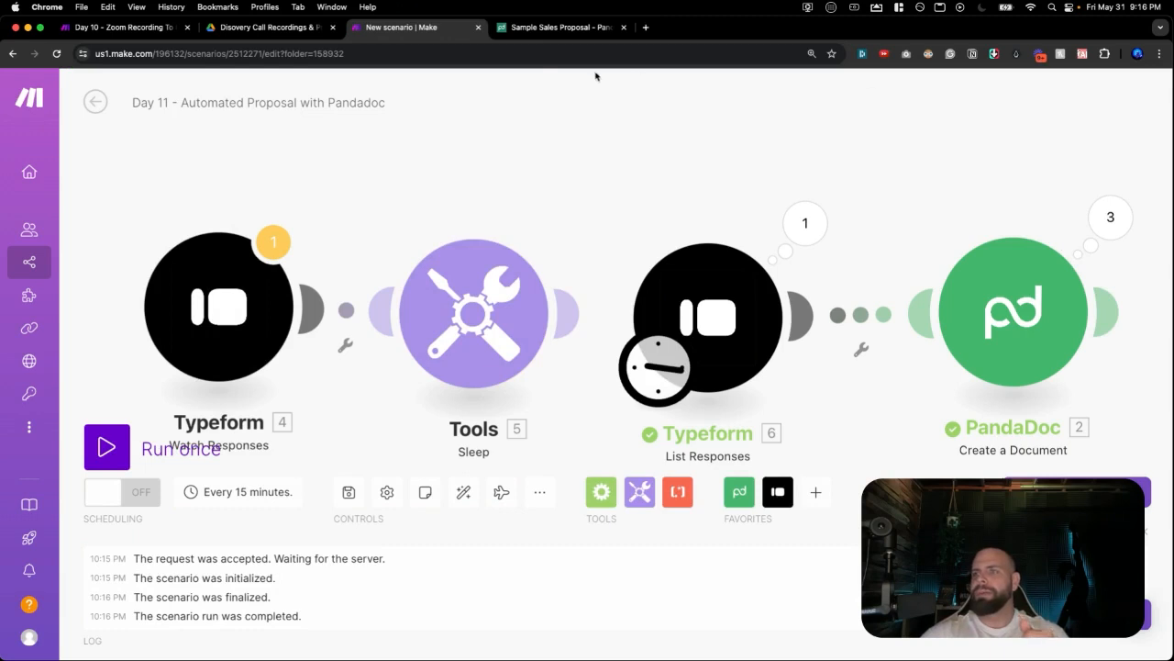
click(645, 28)
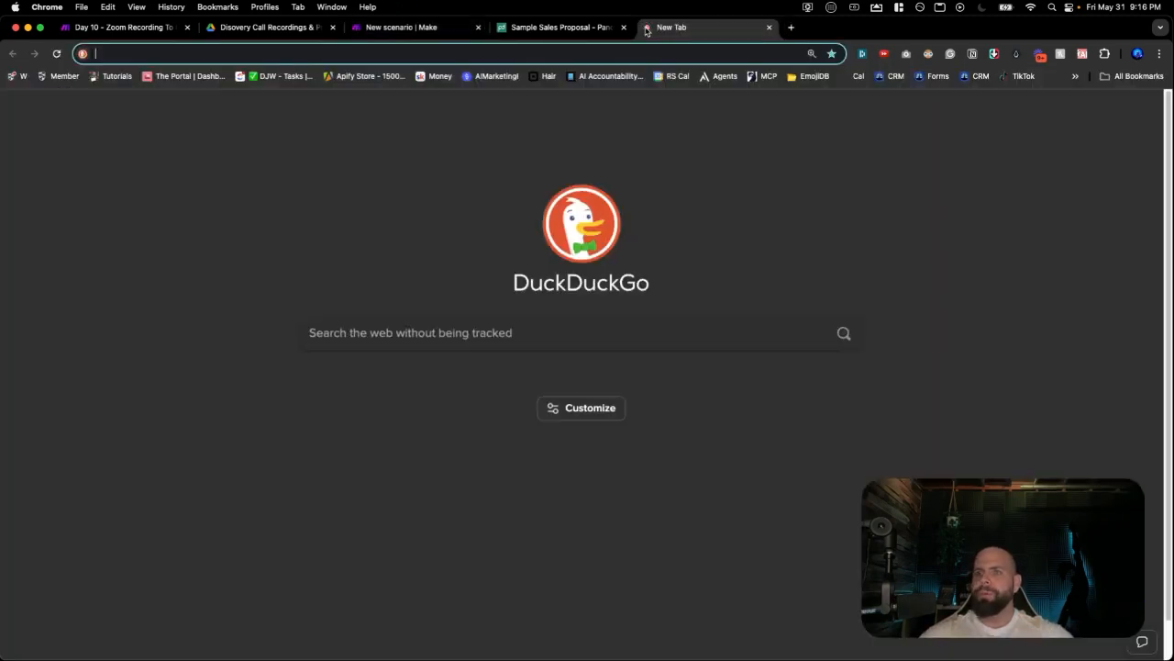
Go to gmail.com, read the new PandaDoc proposal email, and open its proposal document.
text(gmail.com)
key(Return)
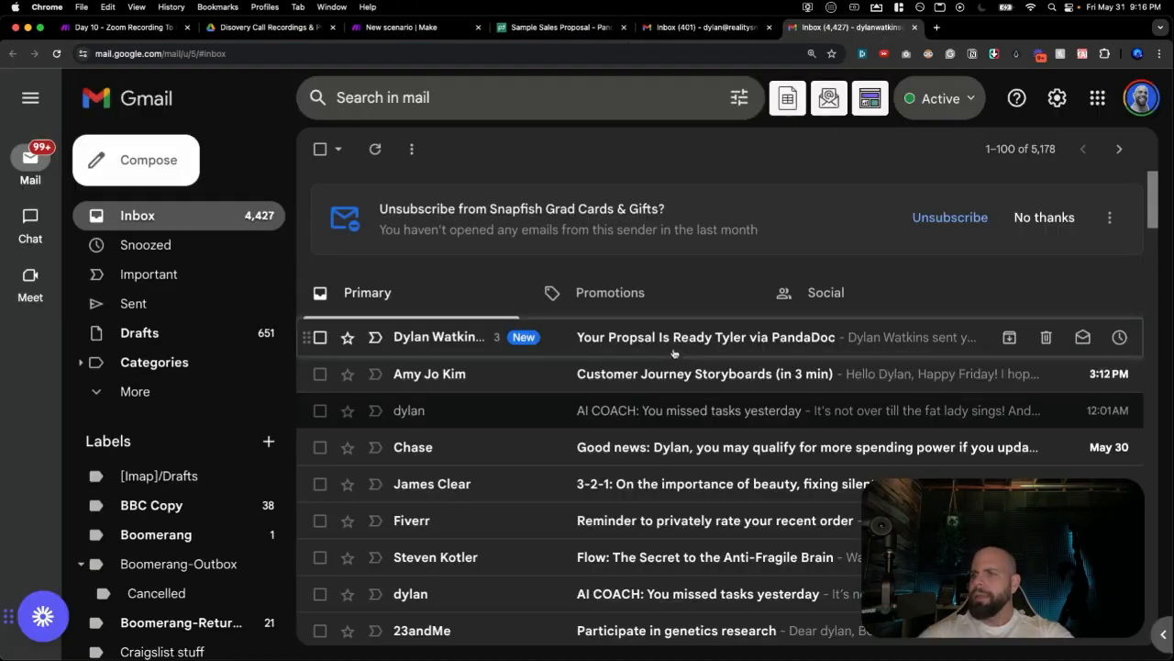
click(674, 340)
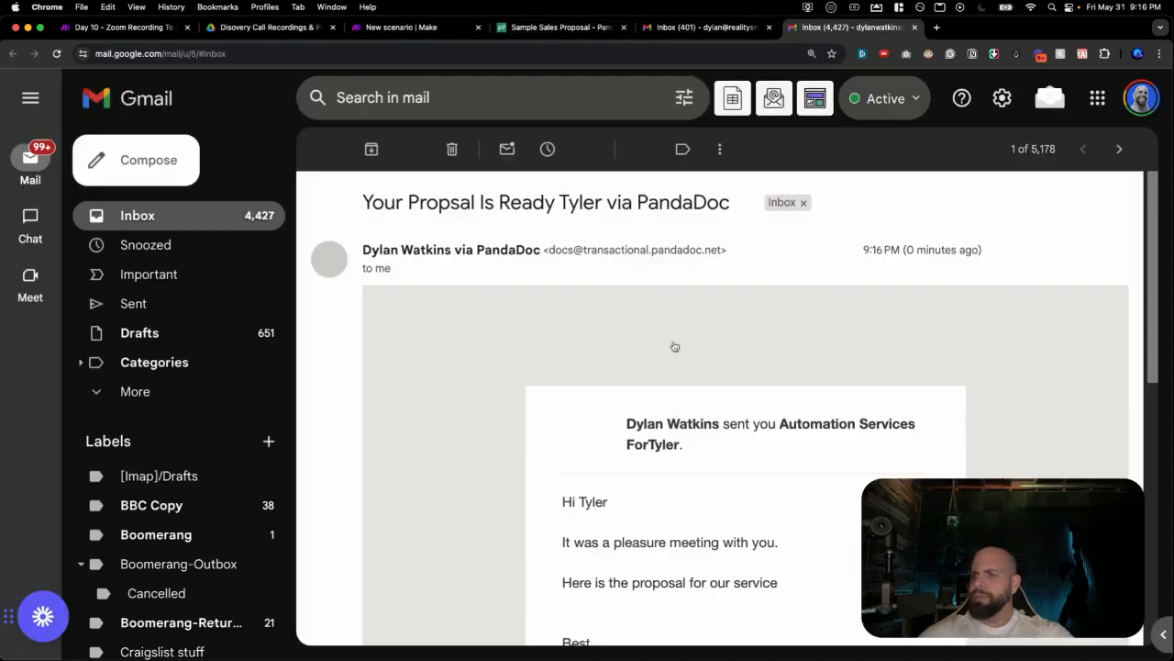
scroll(660, 358, down, 1)
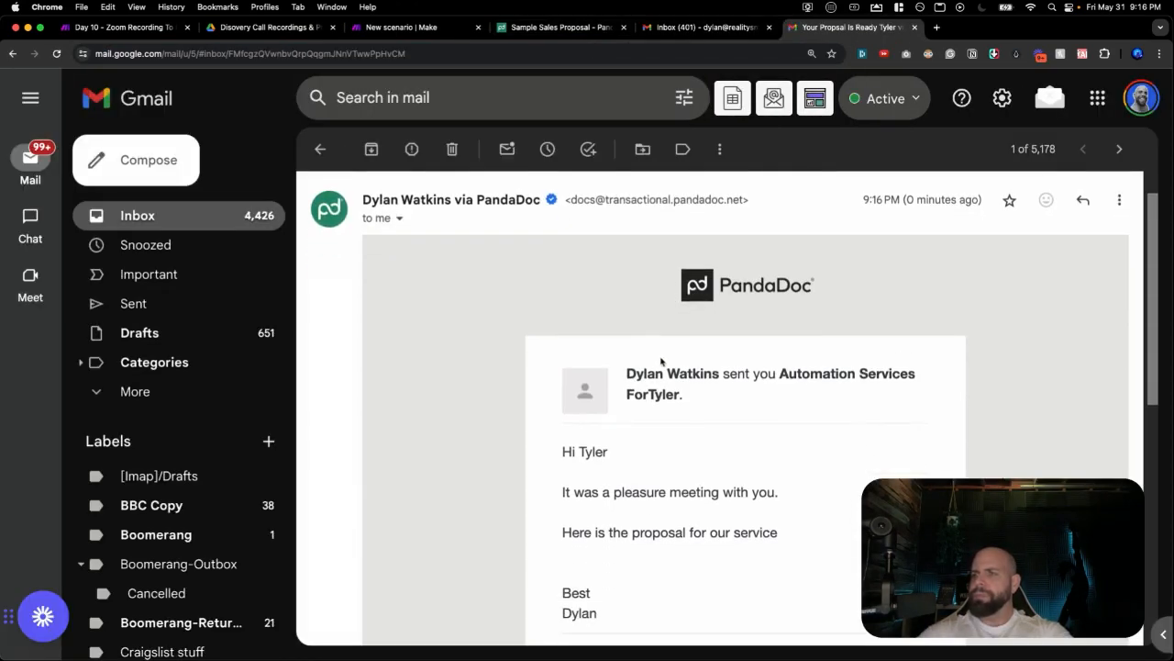
scroll(739, 374, down, 3)
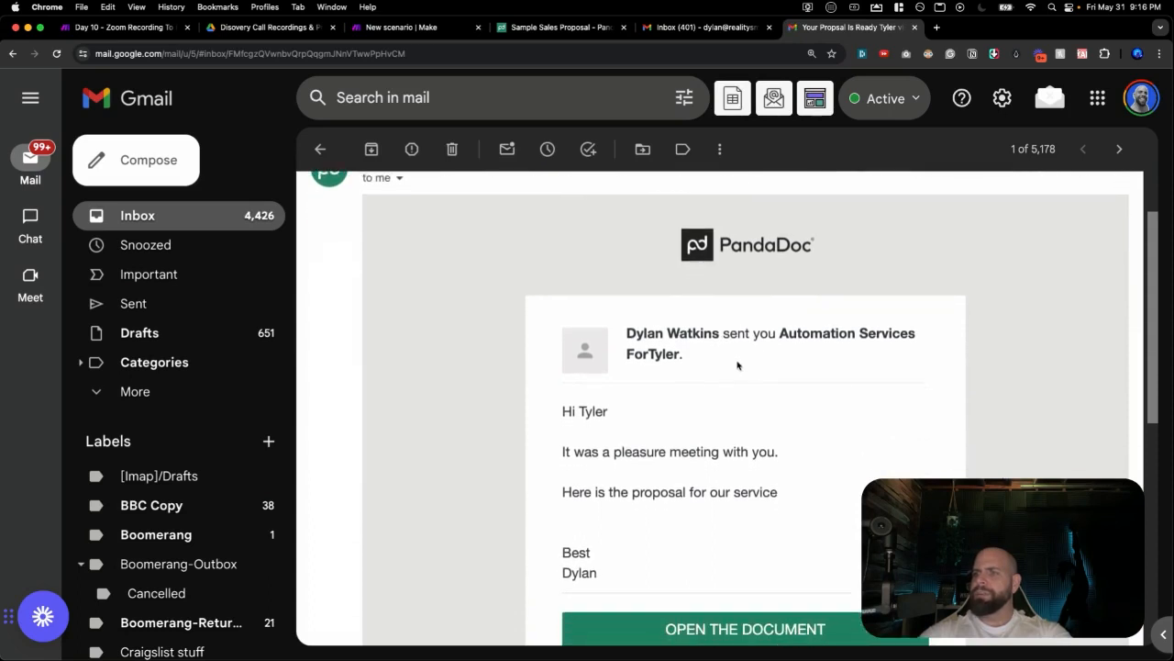
scroll(669, 330, down, 2)
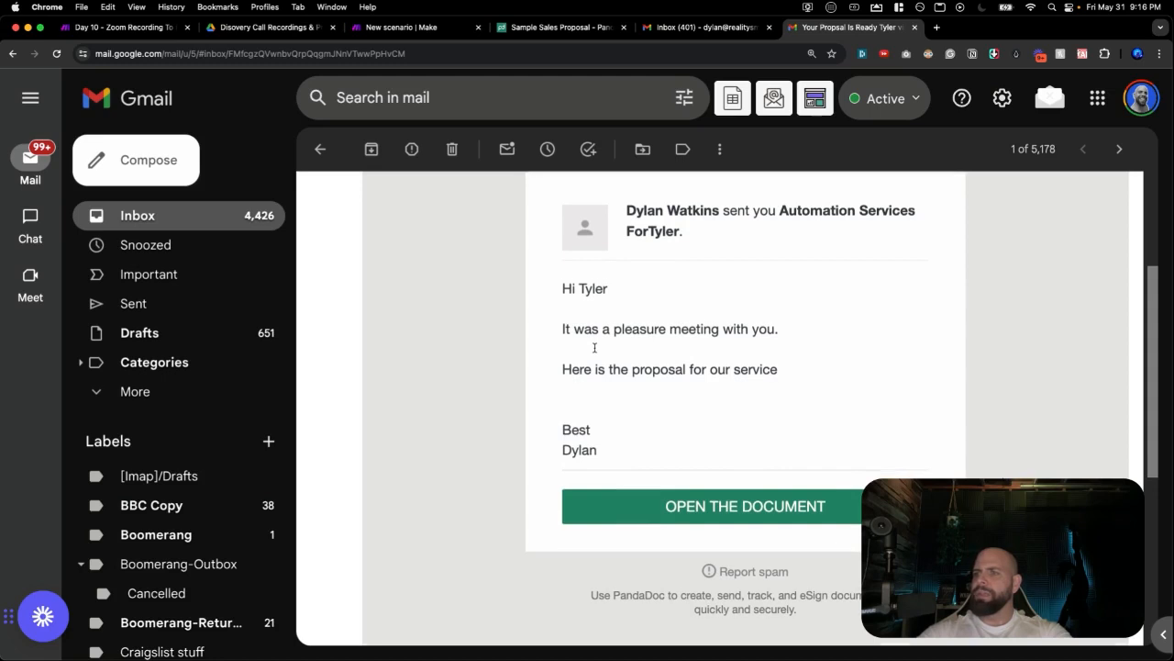
scroll(596, 353, down, 2)
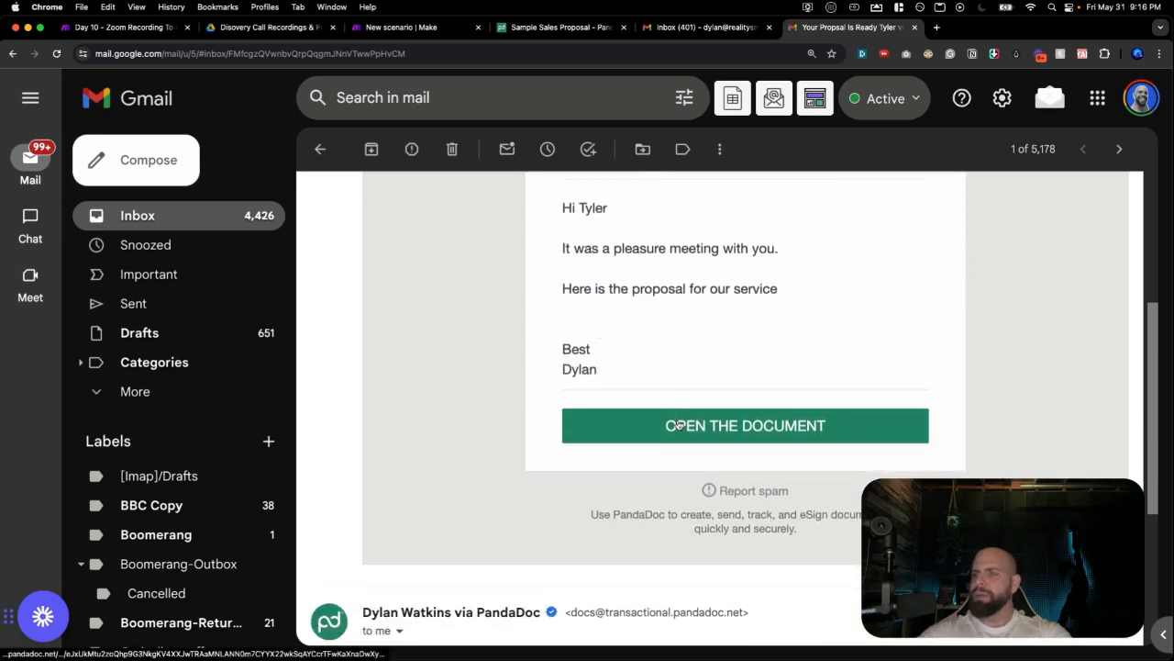
click(679, 425)
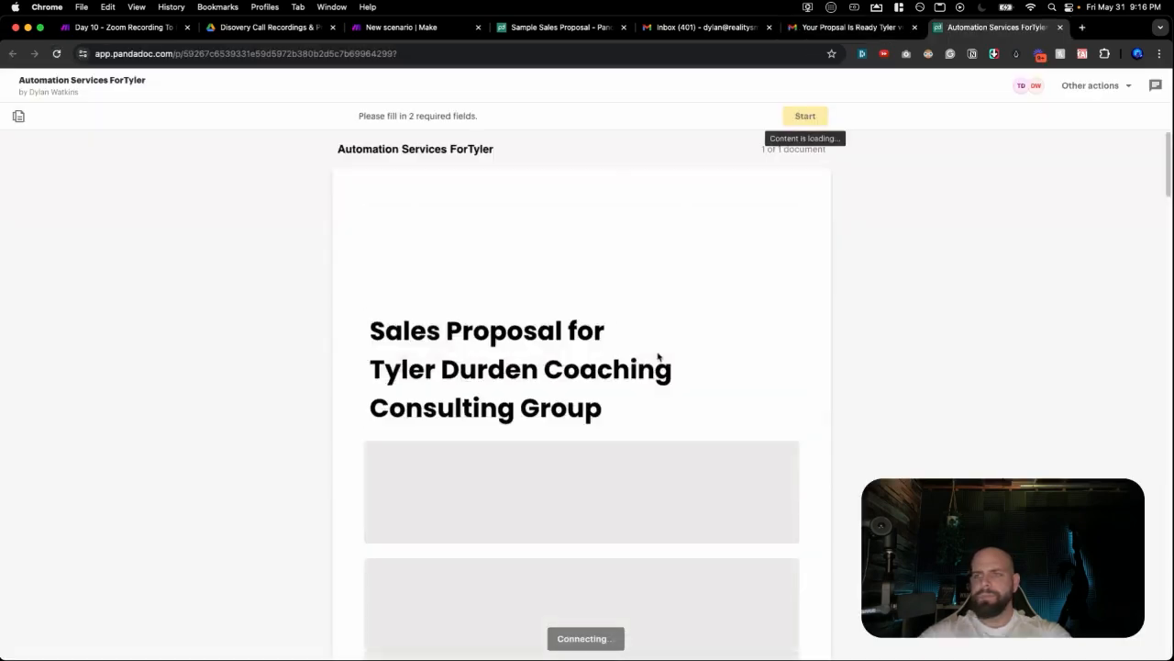
Review the proposal down to Plan details & pricing ($5,000.00 total) and start the client's signature.
scroll(653, 342, down, 1)
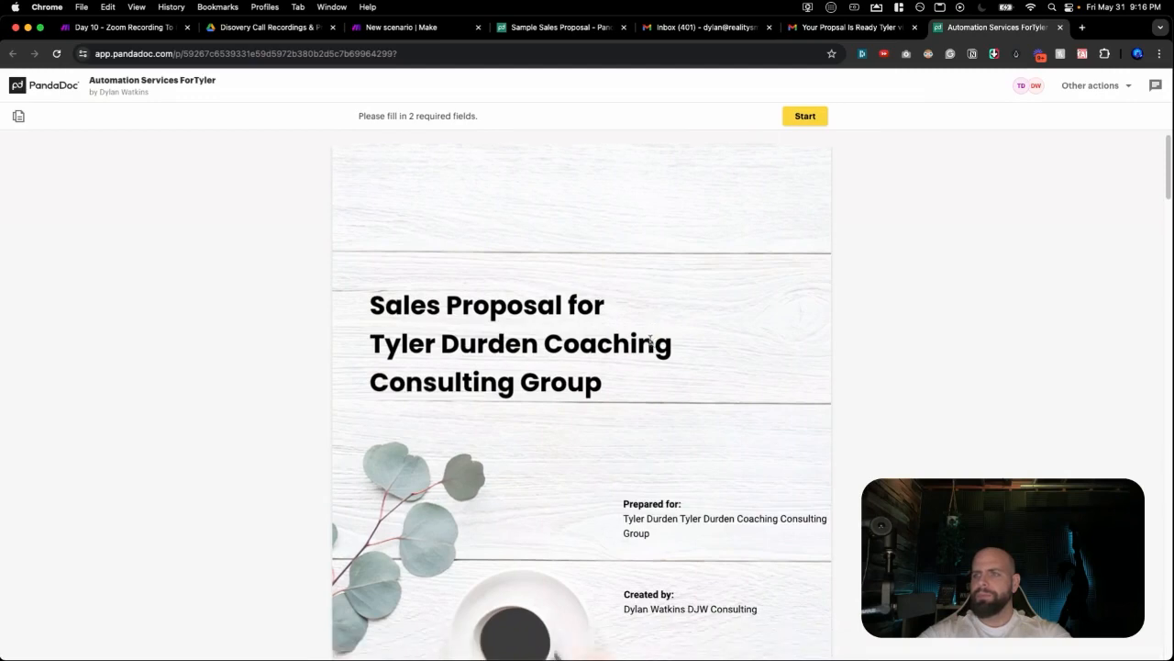
scroll(468, 326, down, 5)
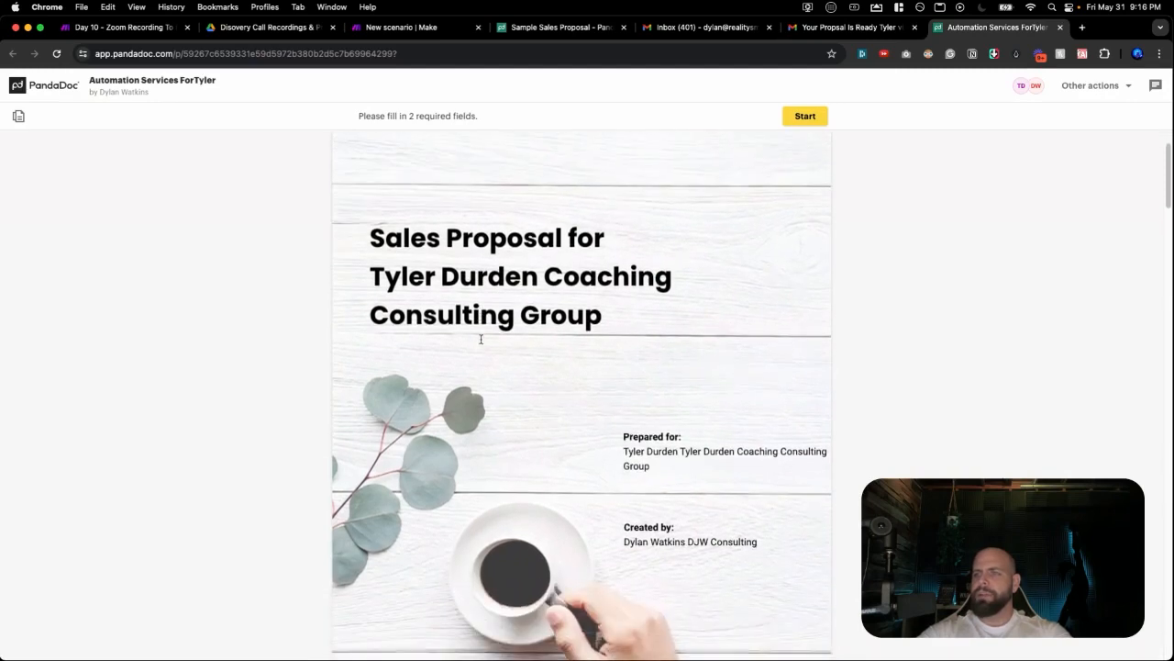
scroll(491, 338, down, 10)
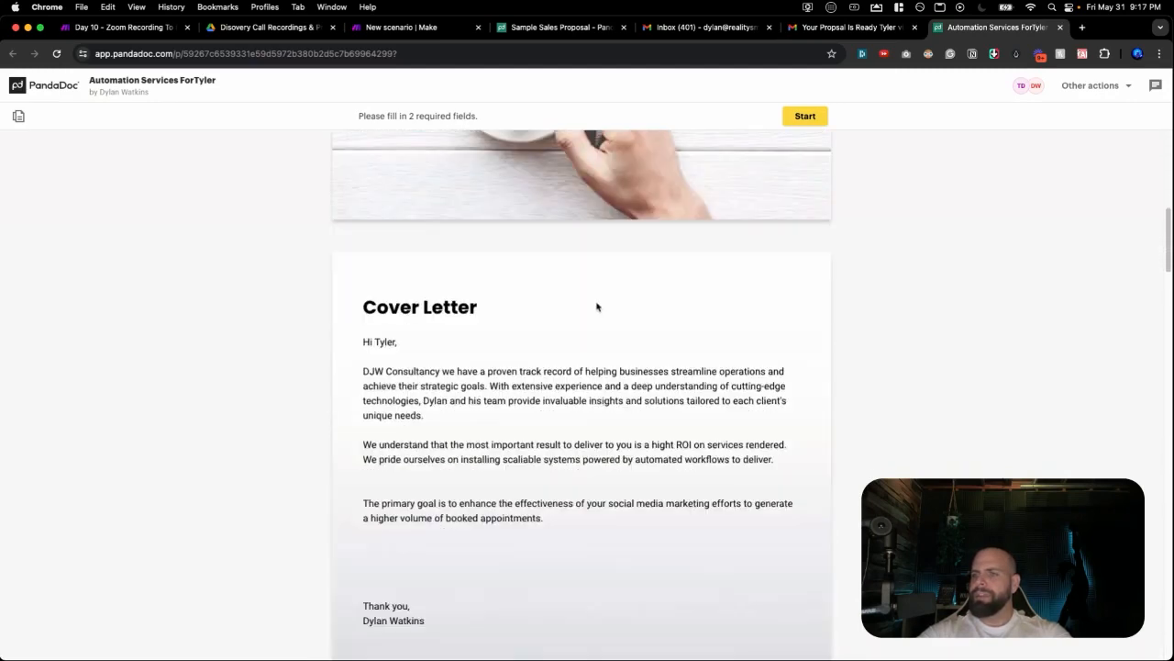
scroll(462, 327, down, 2)
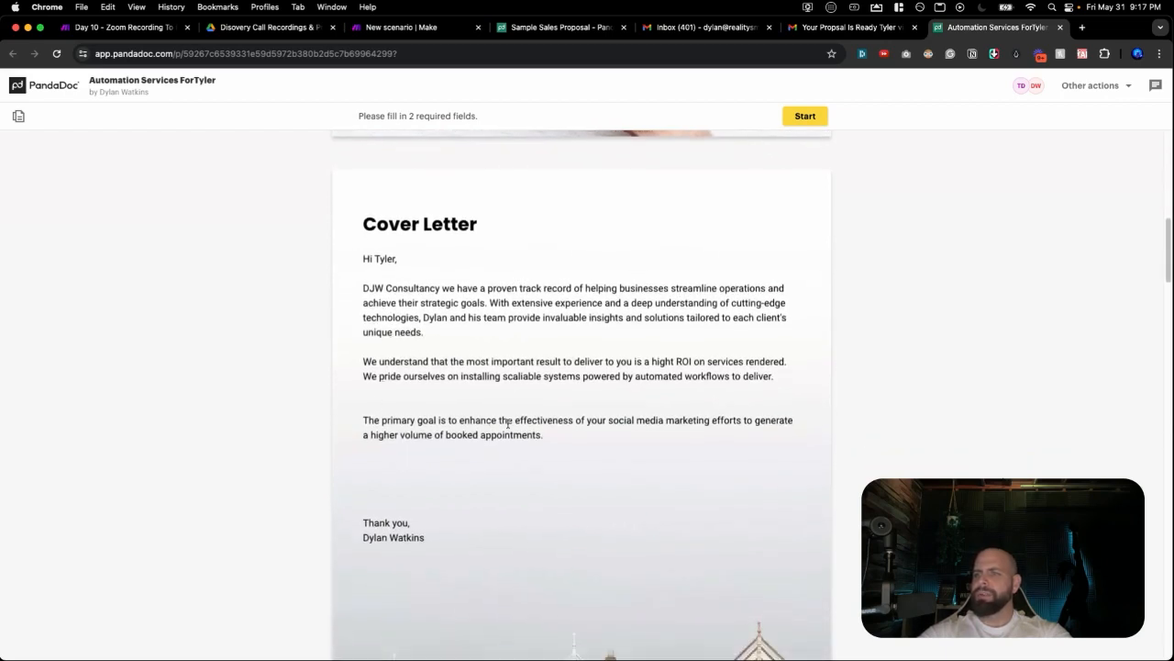
scroll(605, 421, down, 12)
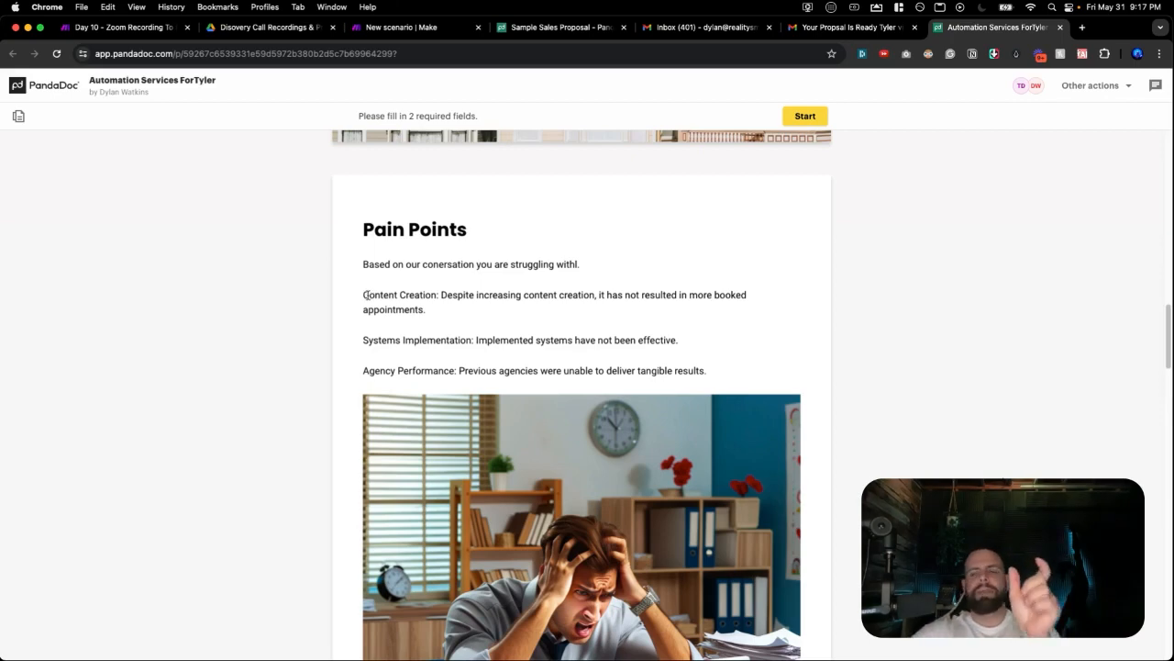
scroll(367, 339, down, 5)
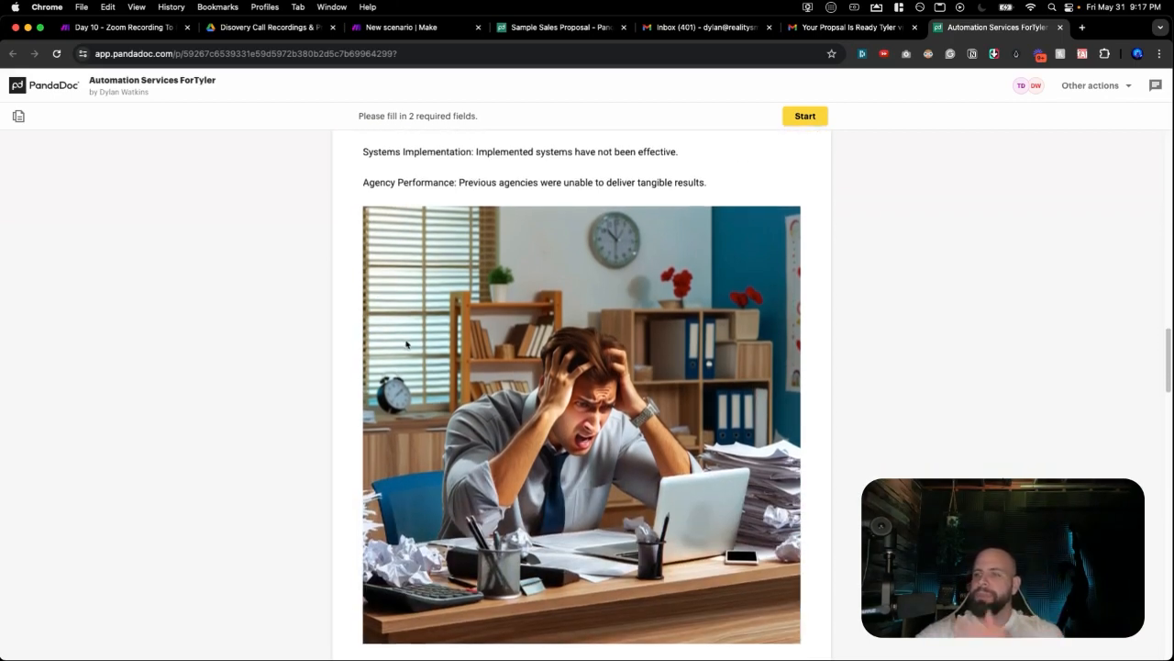
scroll(407, 343, down, 10)
scroll(407, 336, down, 2)
scroll(472, 337, down, 1)
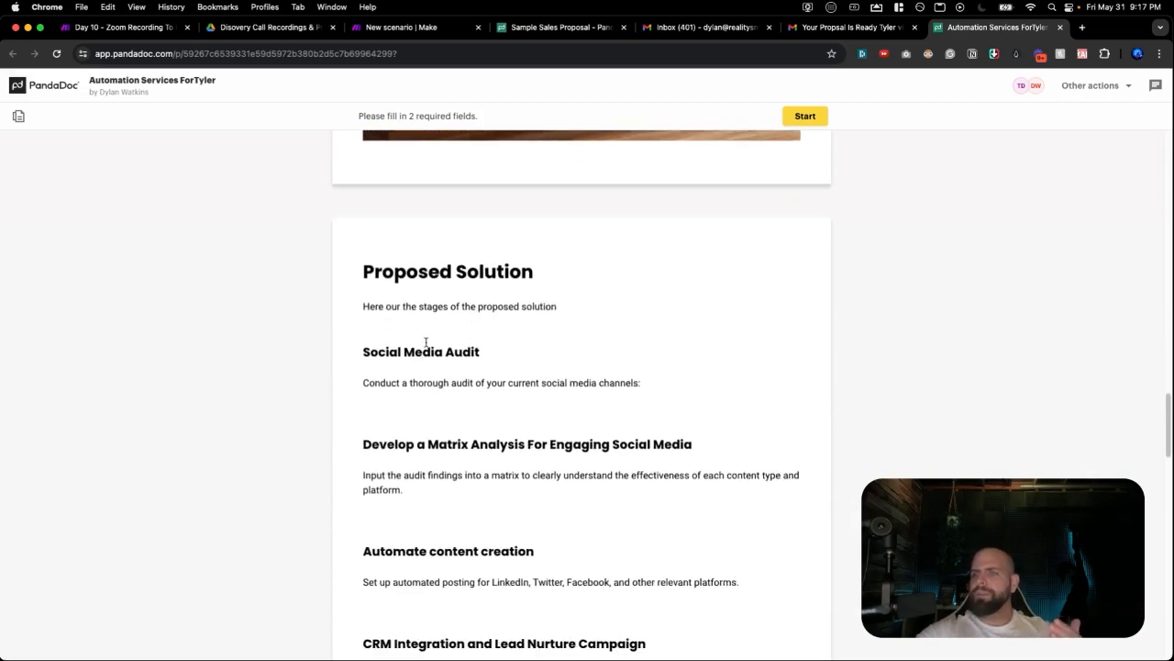
scroll(435, 350, down, 1)
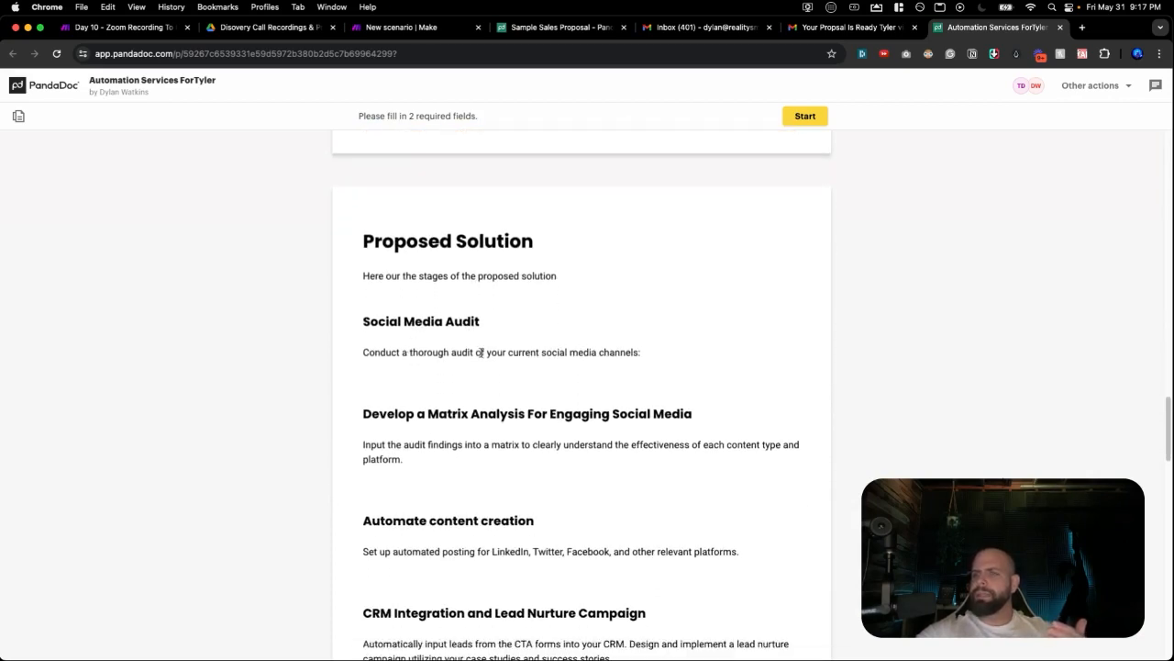
scroll(459, 363, down, 3)
scroll(488, 343, down, 3)
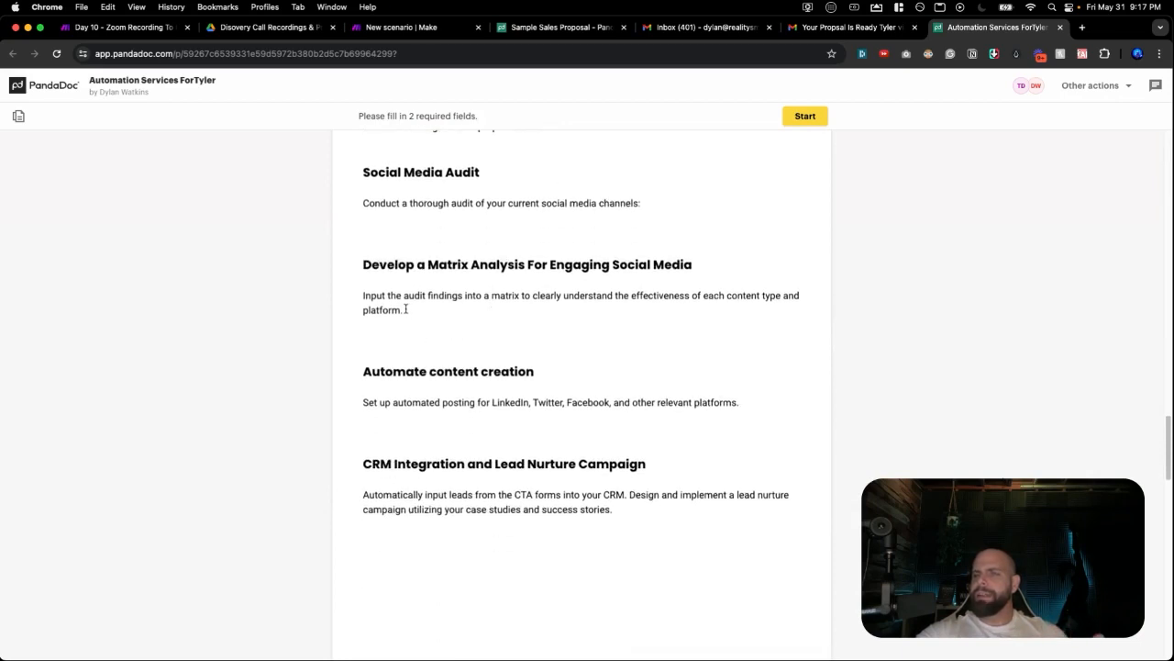
scroll(405, 309, down, 15)
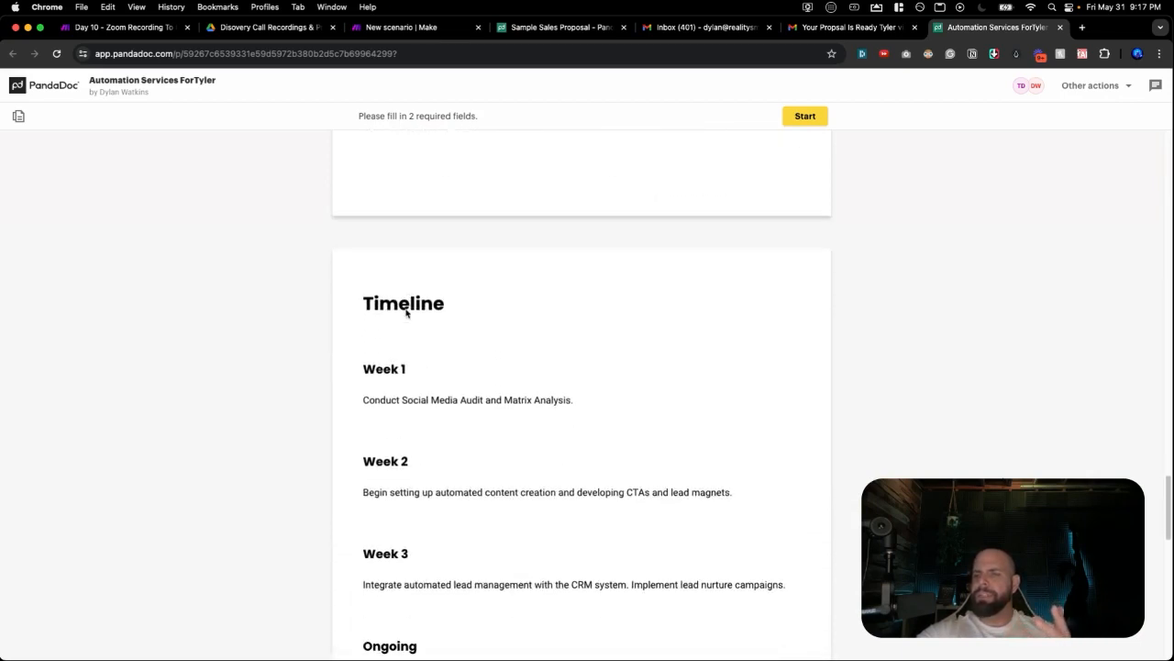
scroll(405, 310, down, 4)
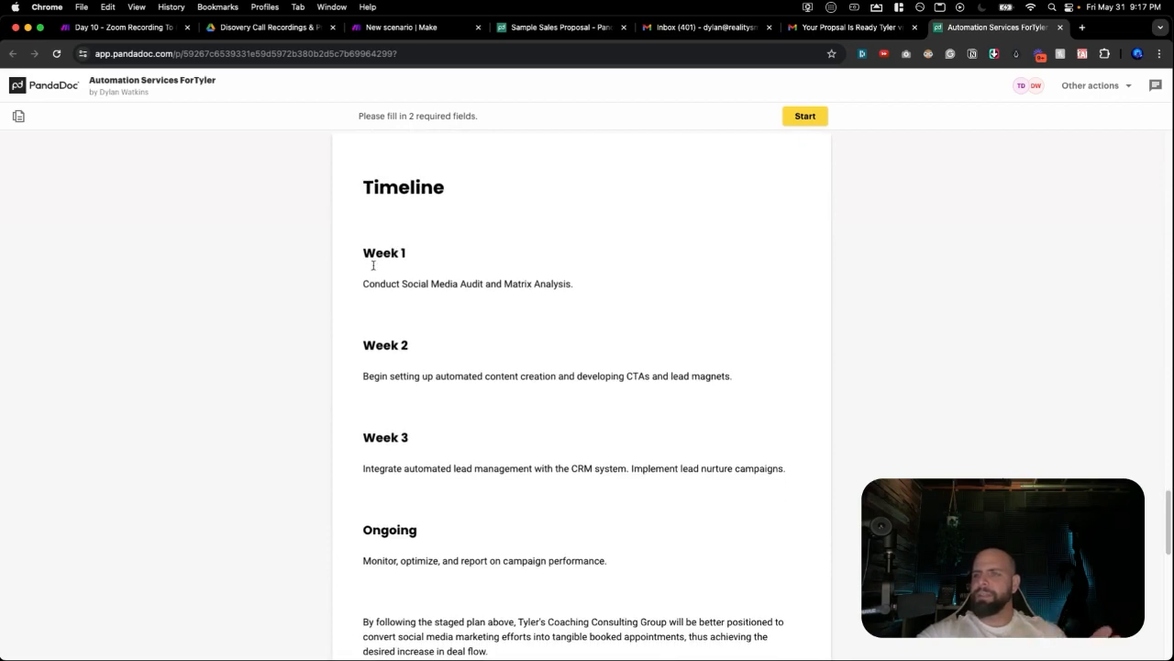
scroll(372, 262, down, 7)
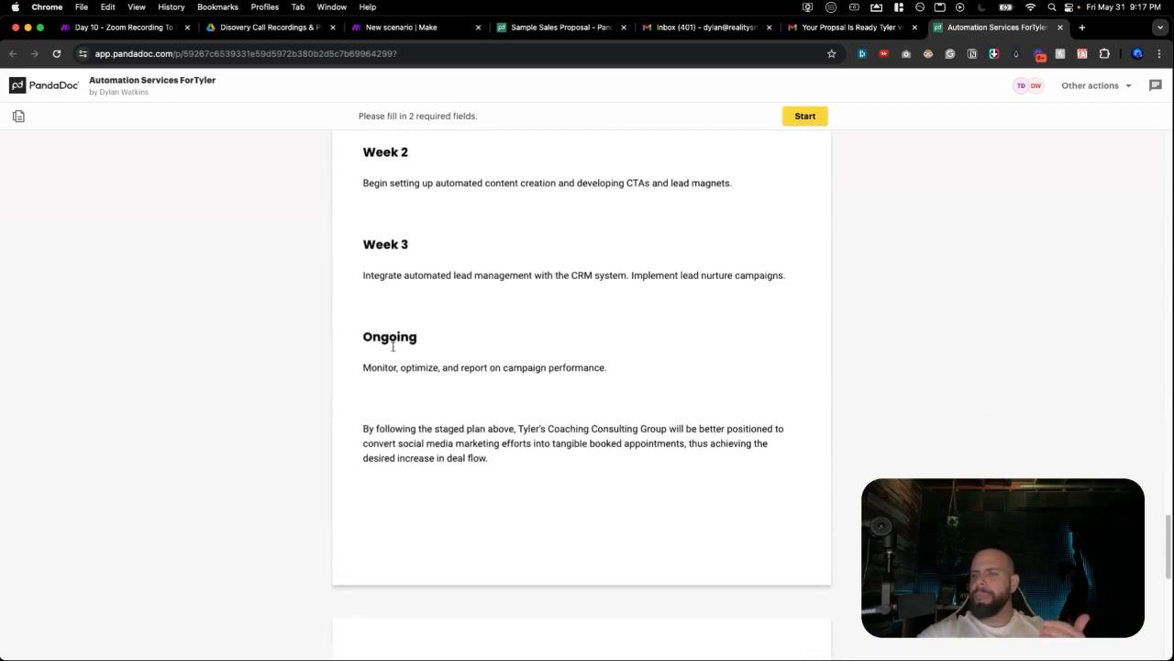
scroll(449, 384, down, 1)
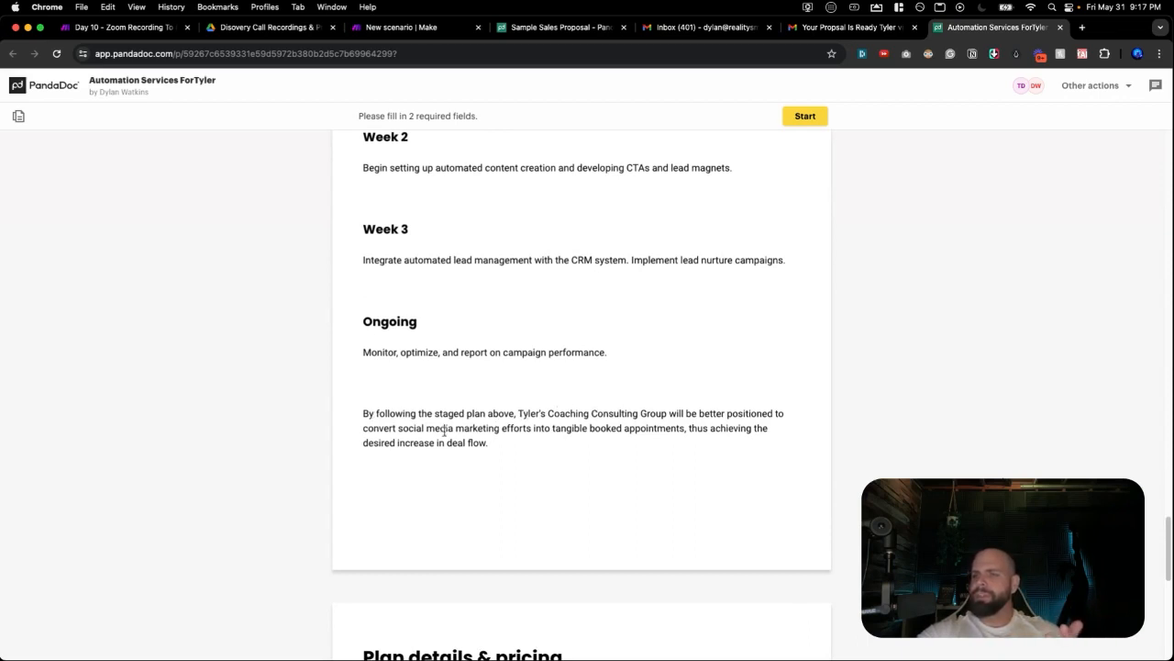
scroll(444, 431, down, 1)
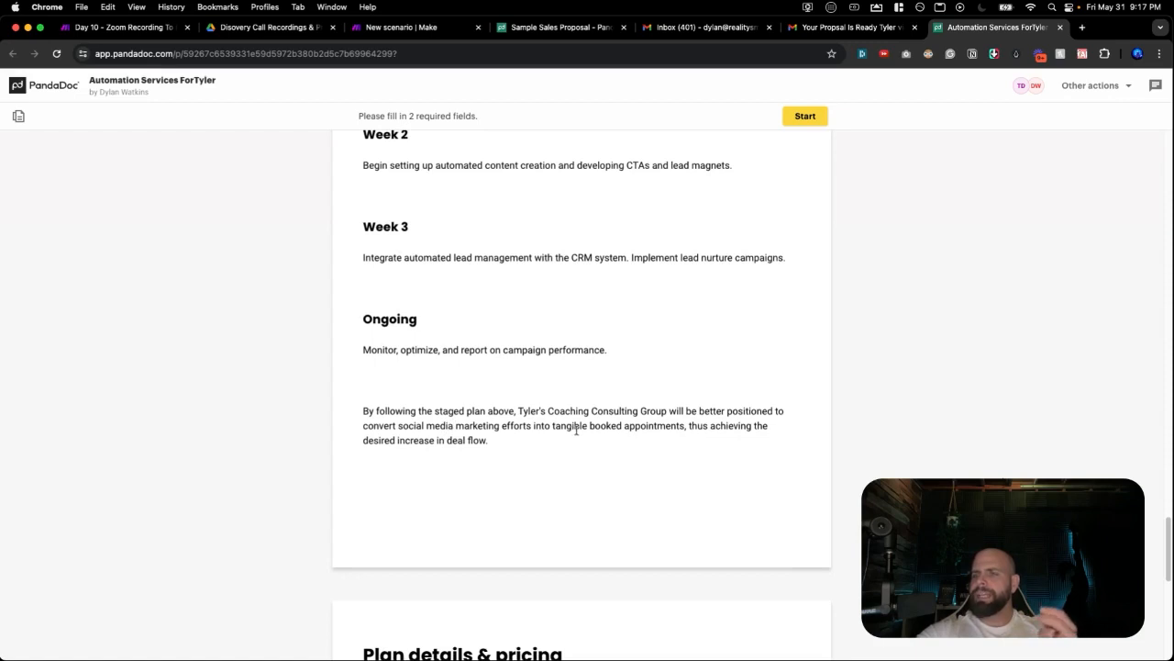
scroll(596, 428, down, 5)
scroll(589, 424, down, 3)
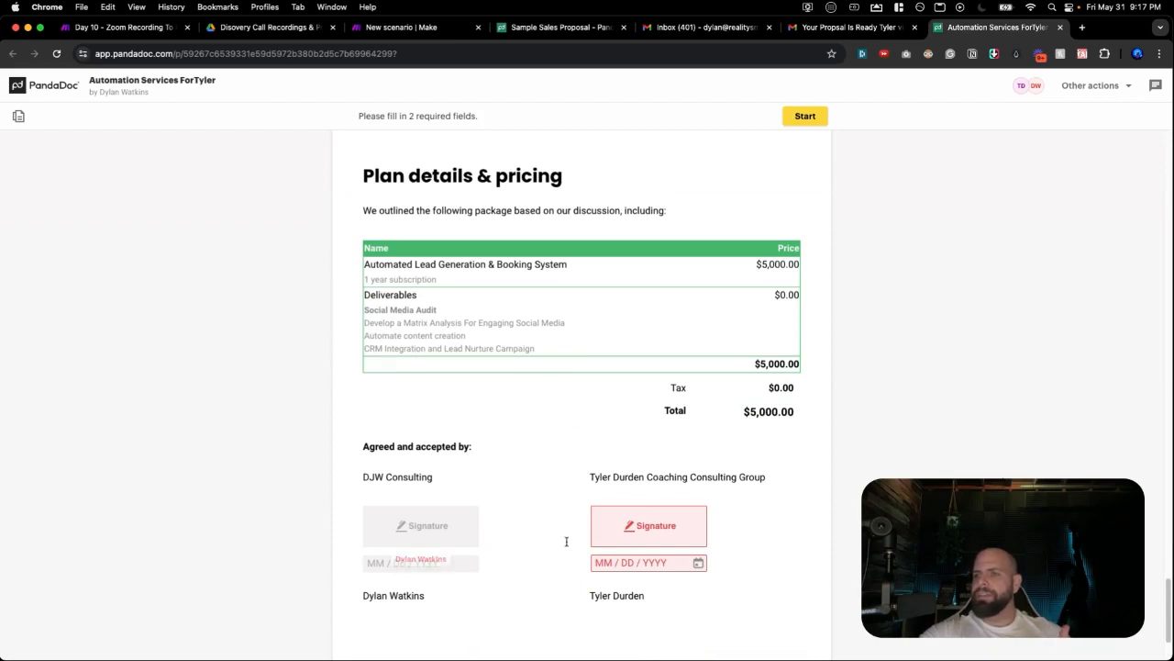
click(633, 530)
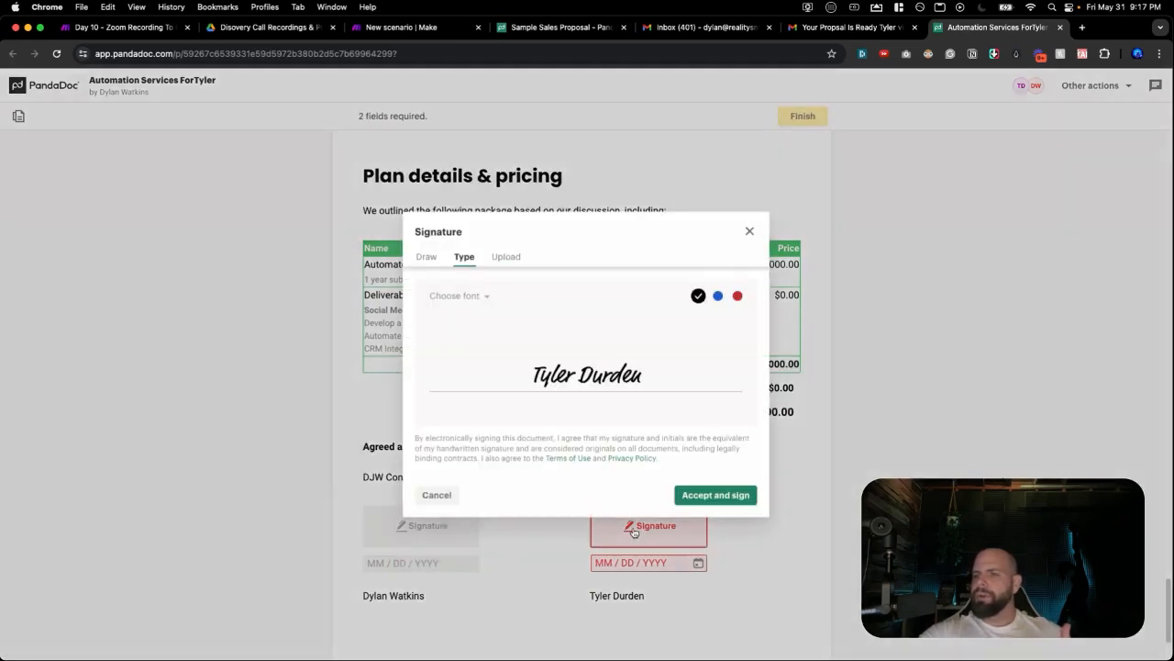